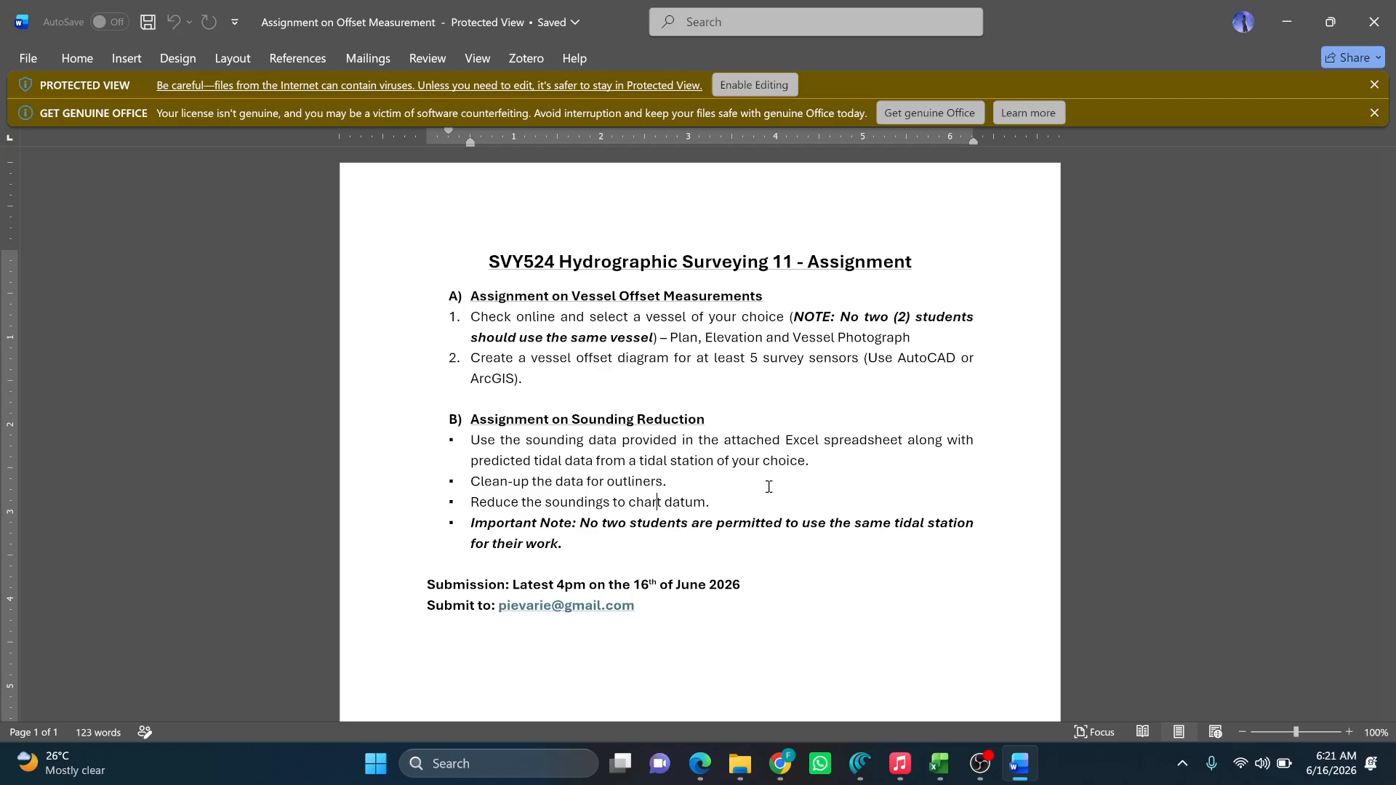
Highlight "chart datum" in the sounding reduction instructions, then switch to the paired Excel workbooks.
{"action": "left_click_drag", "start_coordinate": [630, 505], "coordinate": [703, 503]}
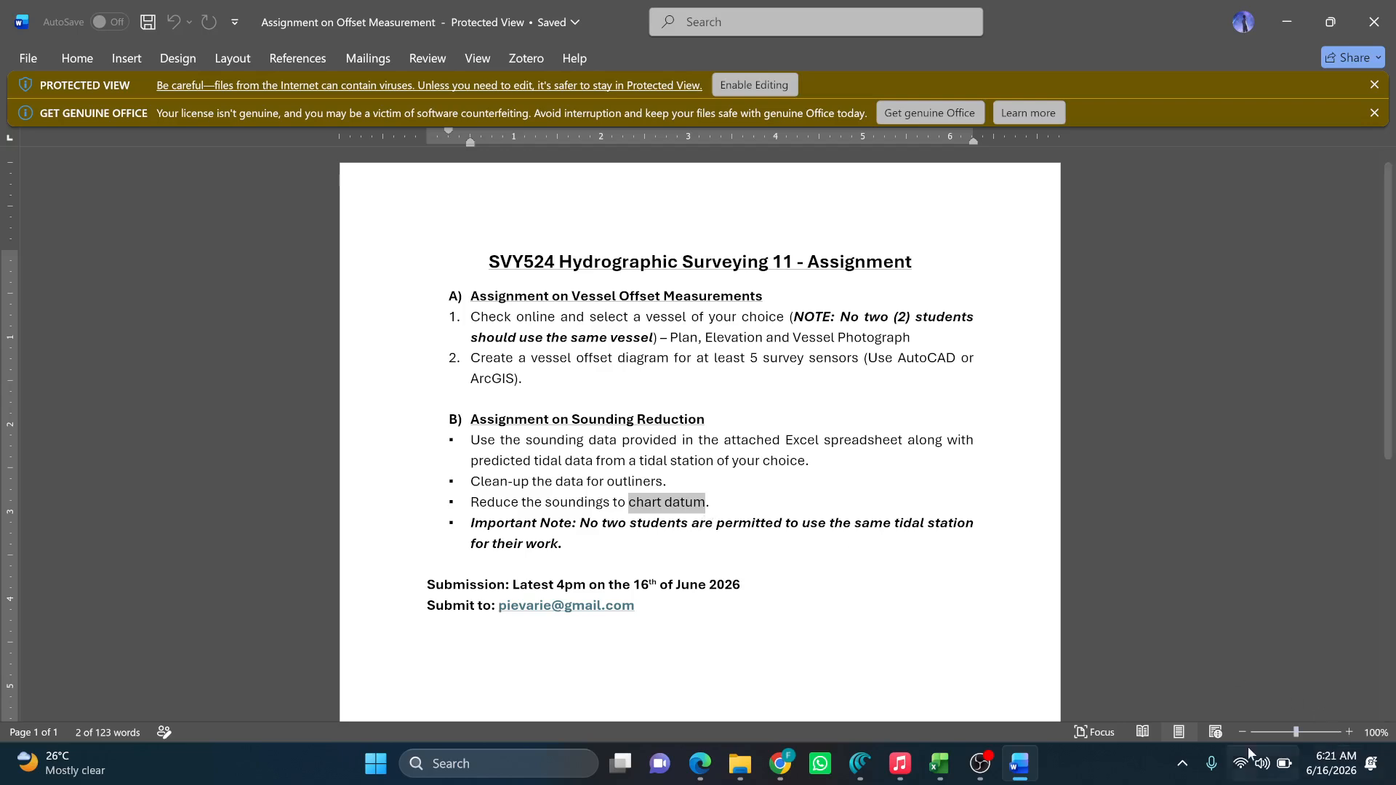
{"action": "mouse_move", "coordinate": [1016, 773]}
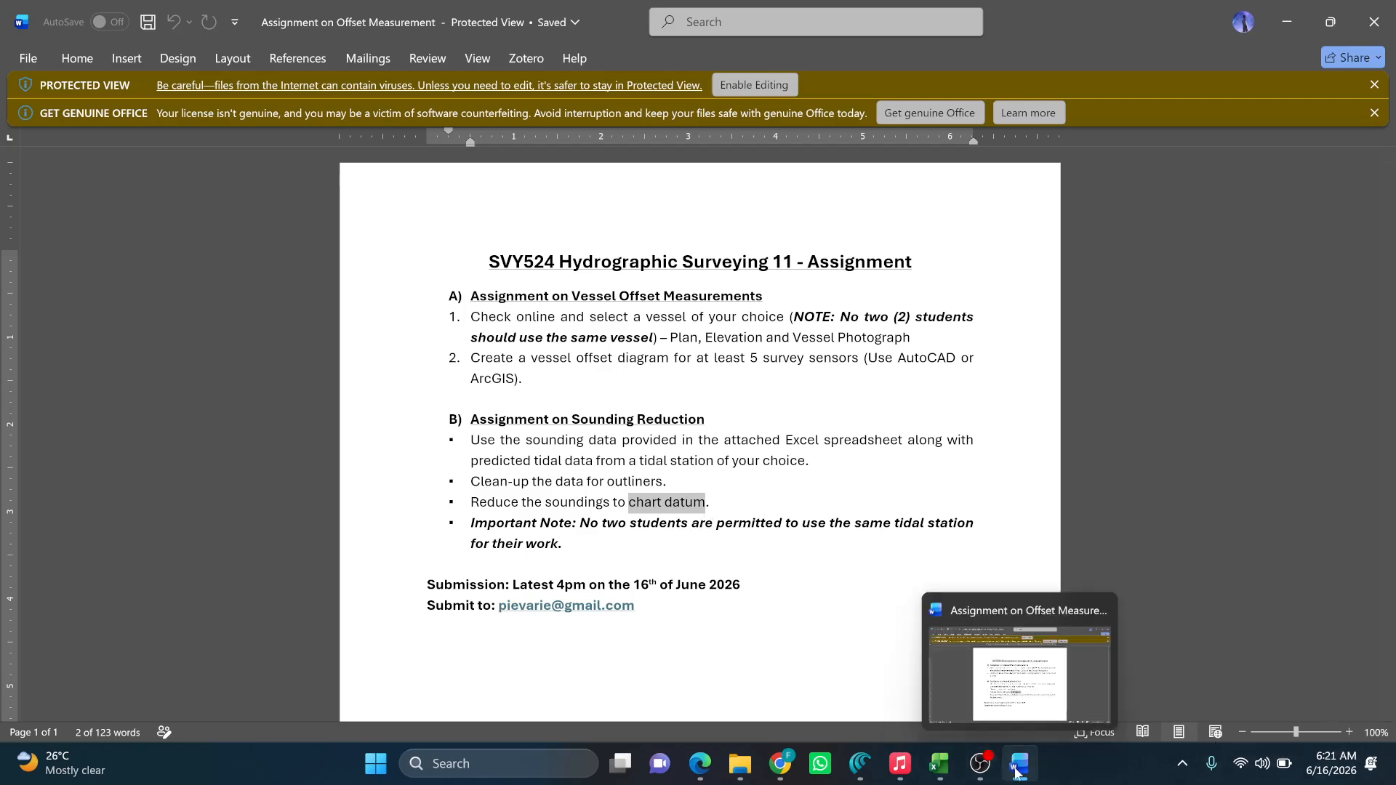
{"action": "mouse_move", "coordinate": [935, 767]}
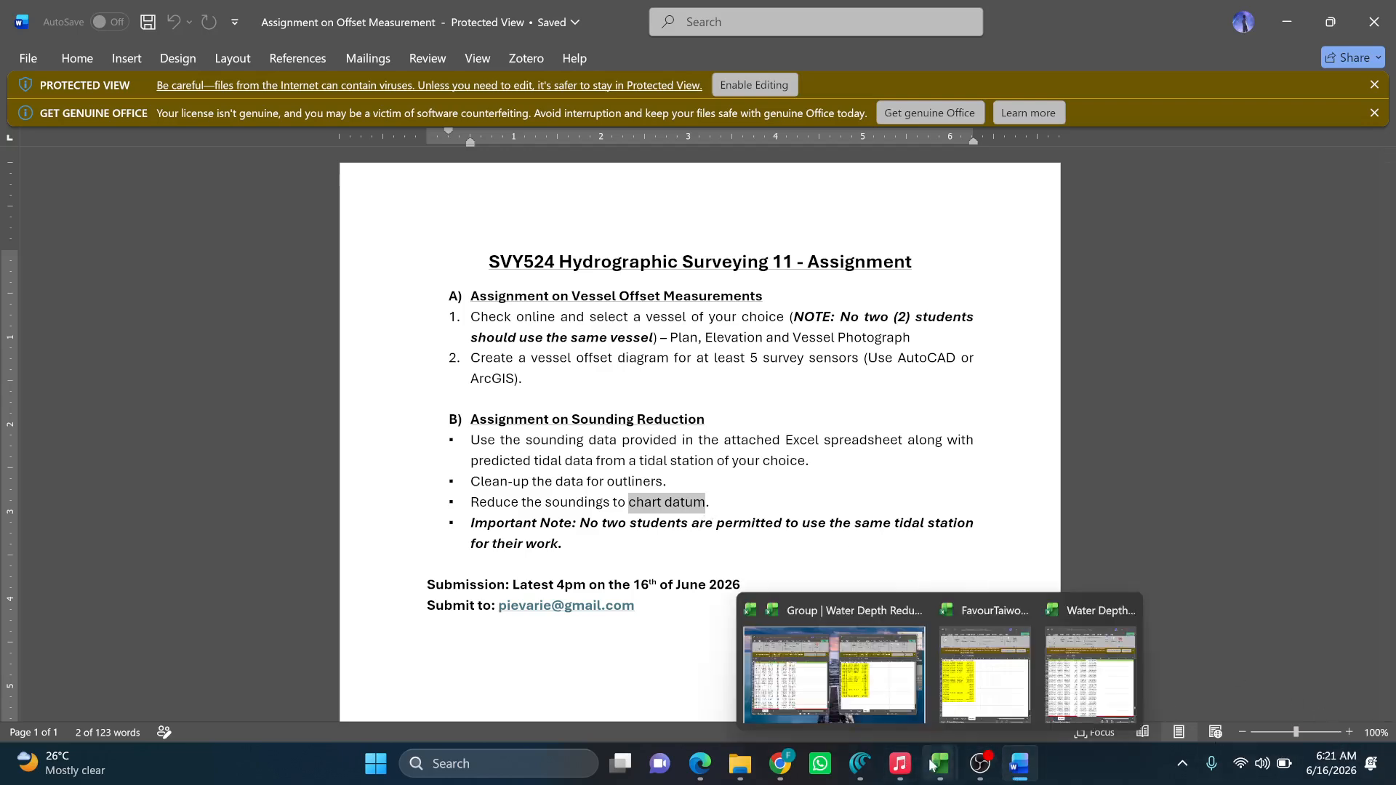
{"action": "left_click", "coordinate": [902, 708]}
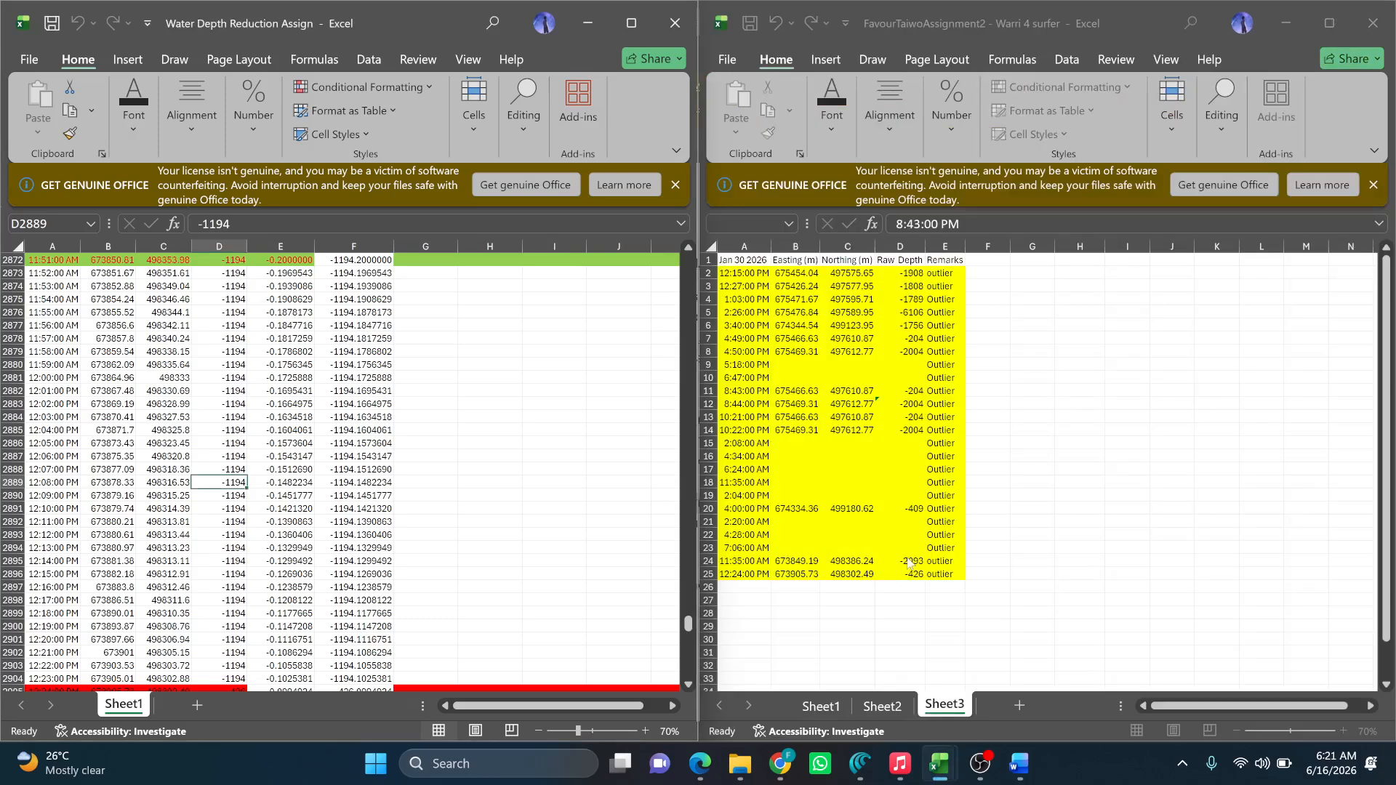
Examine the raw depth, tide and reduced sounding columns of Water Depth Reduction Assign, including the tide formulas in the first and last data rows.
{"action": "scroll", "coordinate": [207, 367], "scroll_direction": "up", "scroll_amount": 16}
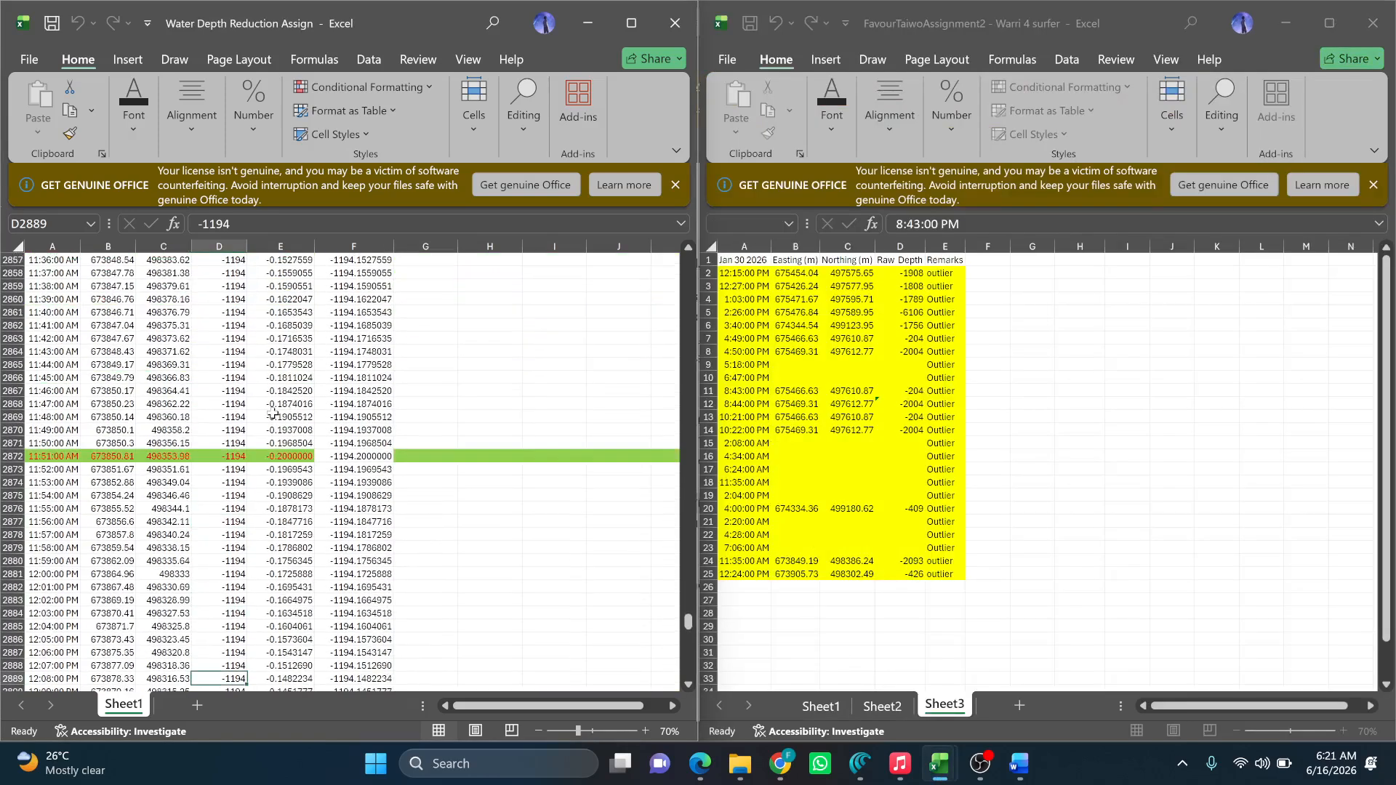
{"action": "scroll", "coordinate": [208, 367], "scroll_direction": "up", "scroll_amount": 7}
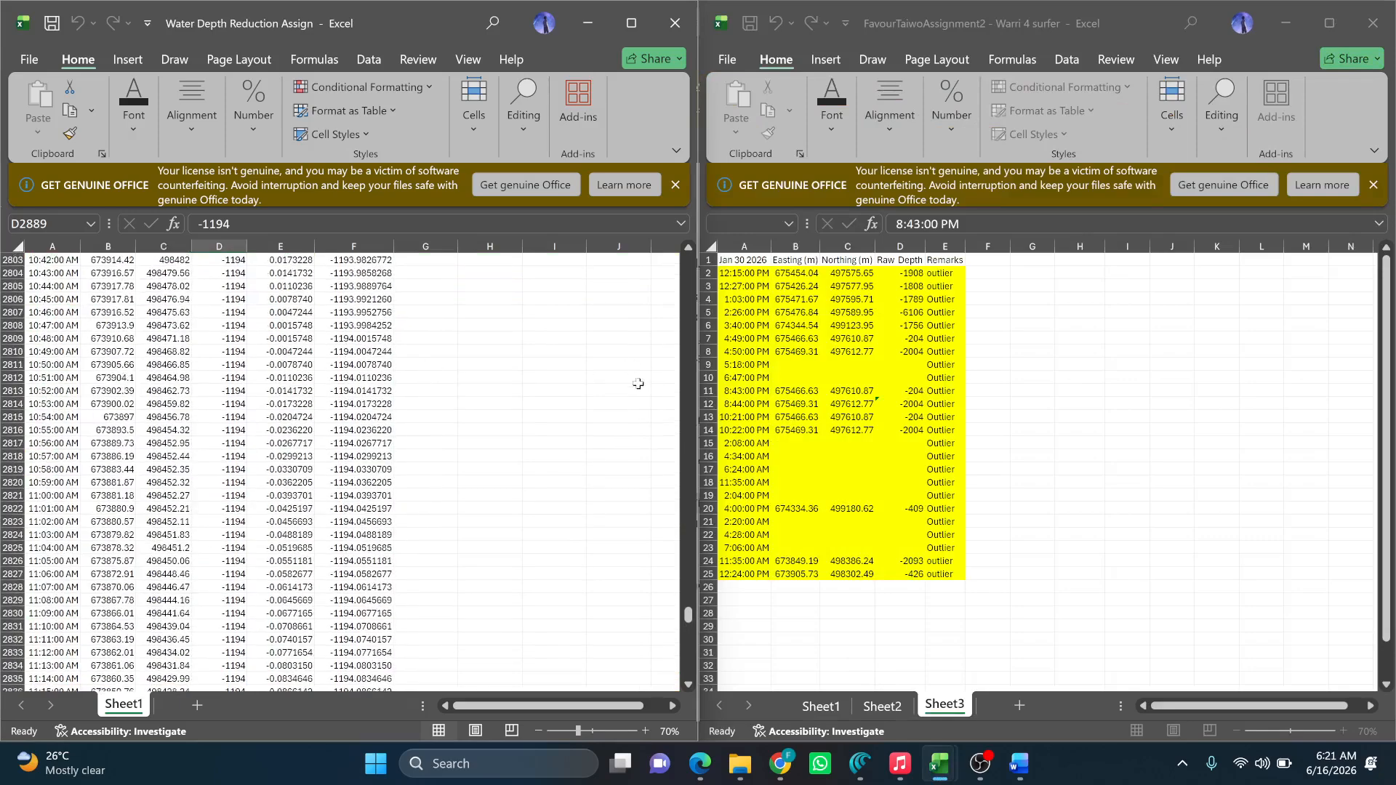
{"action": "left_click_drag", "start_coordinate": [688, 615], "coordinate": [638, 255]}
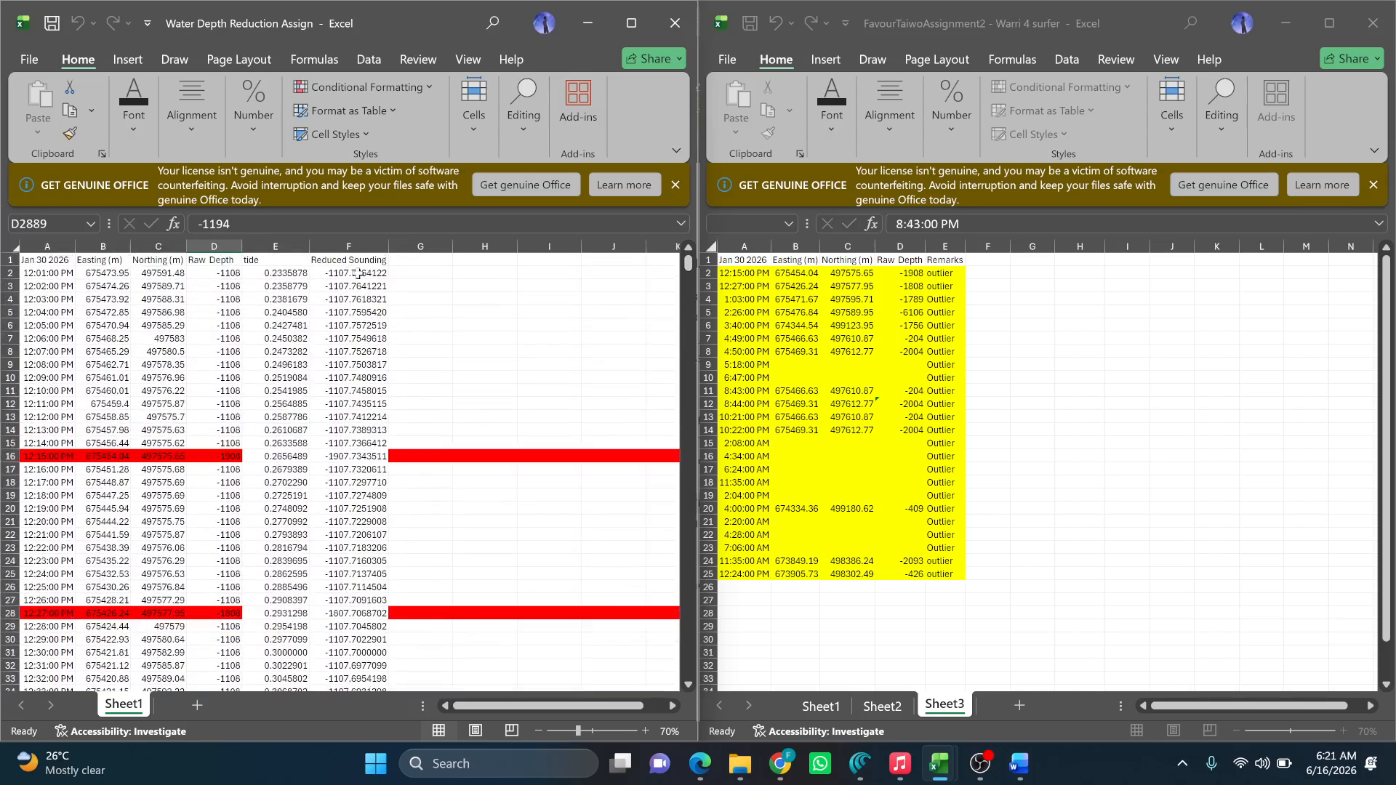
{"action": "left_click", "coordinate": [423, 271]}
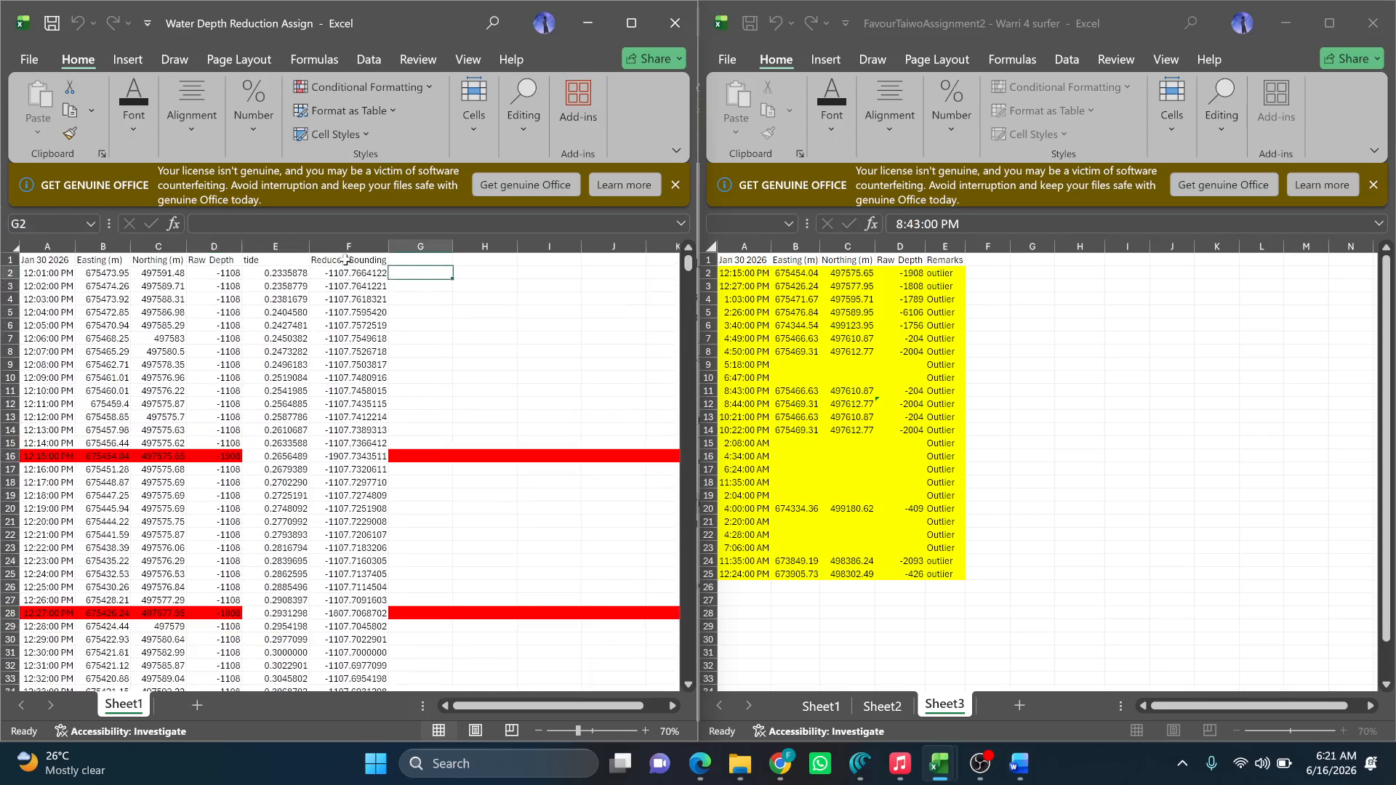
{"action": "left_click", "coordinate": [208, 272]}
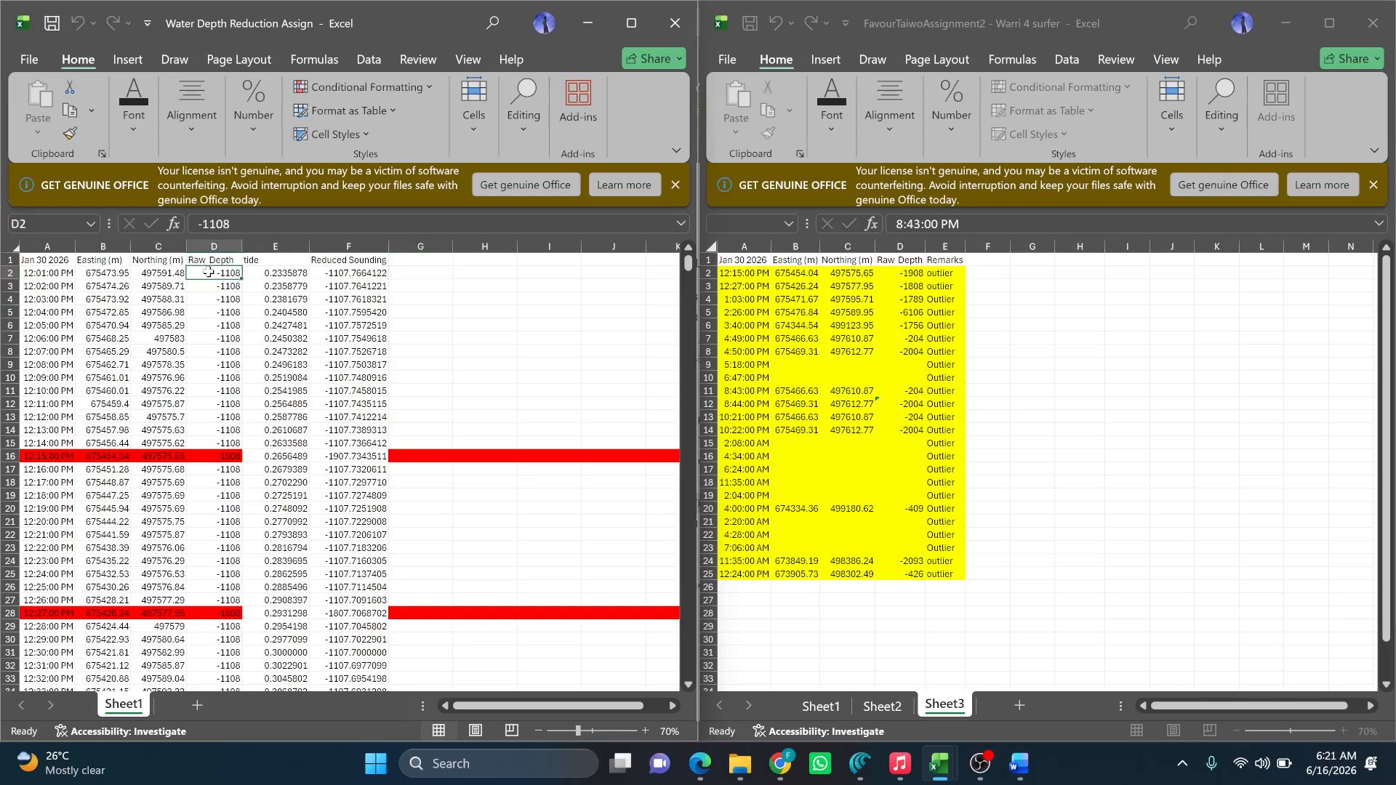
{"action": "left_click", "coordinate": [285, 275]}
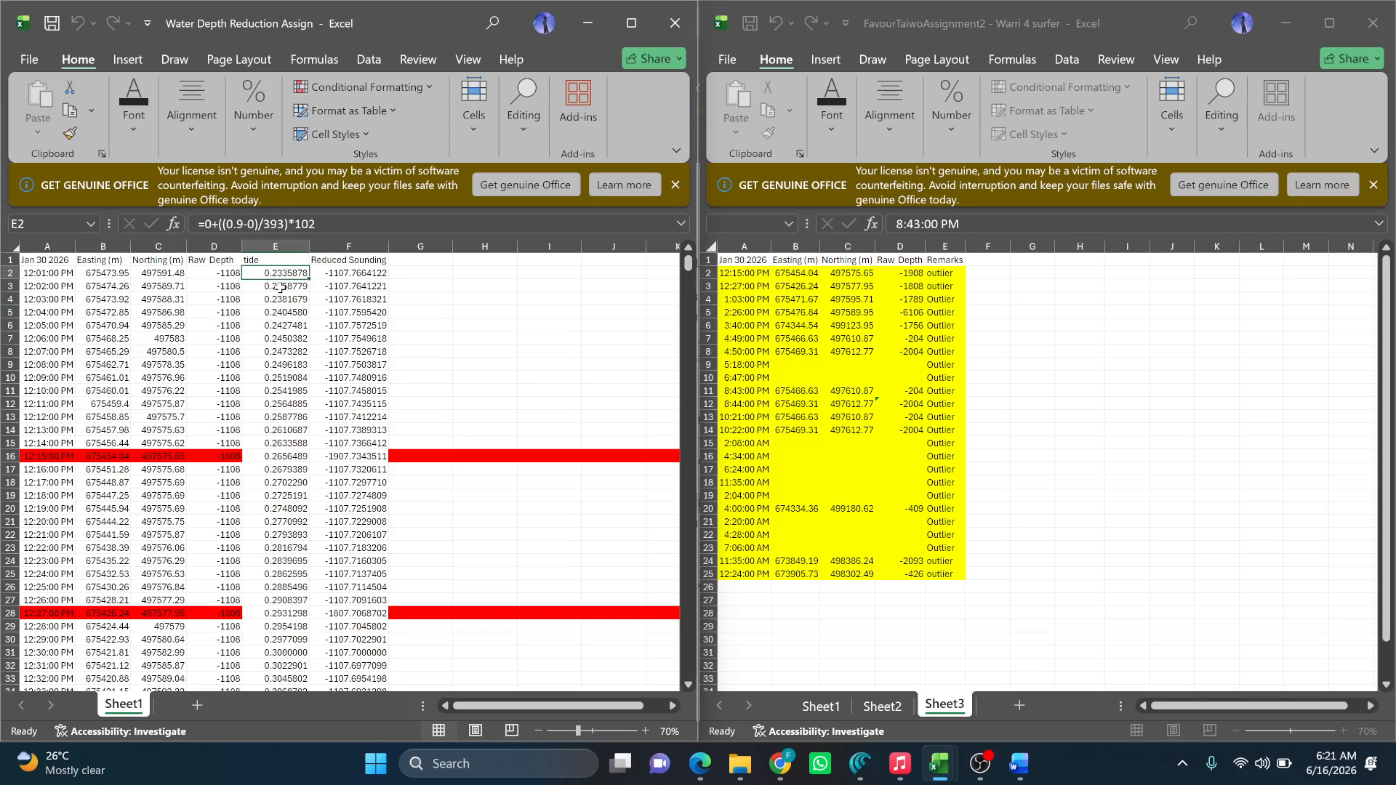
{"action": "key", "text": "ctrl+Down"}
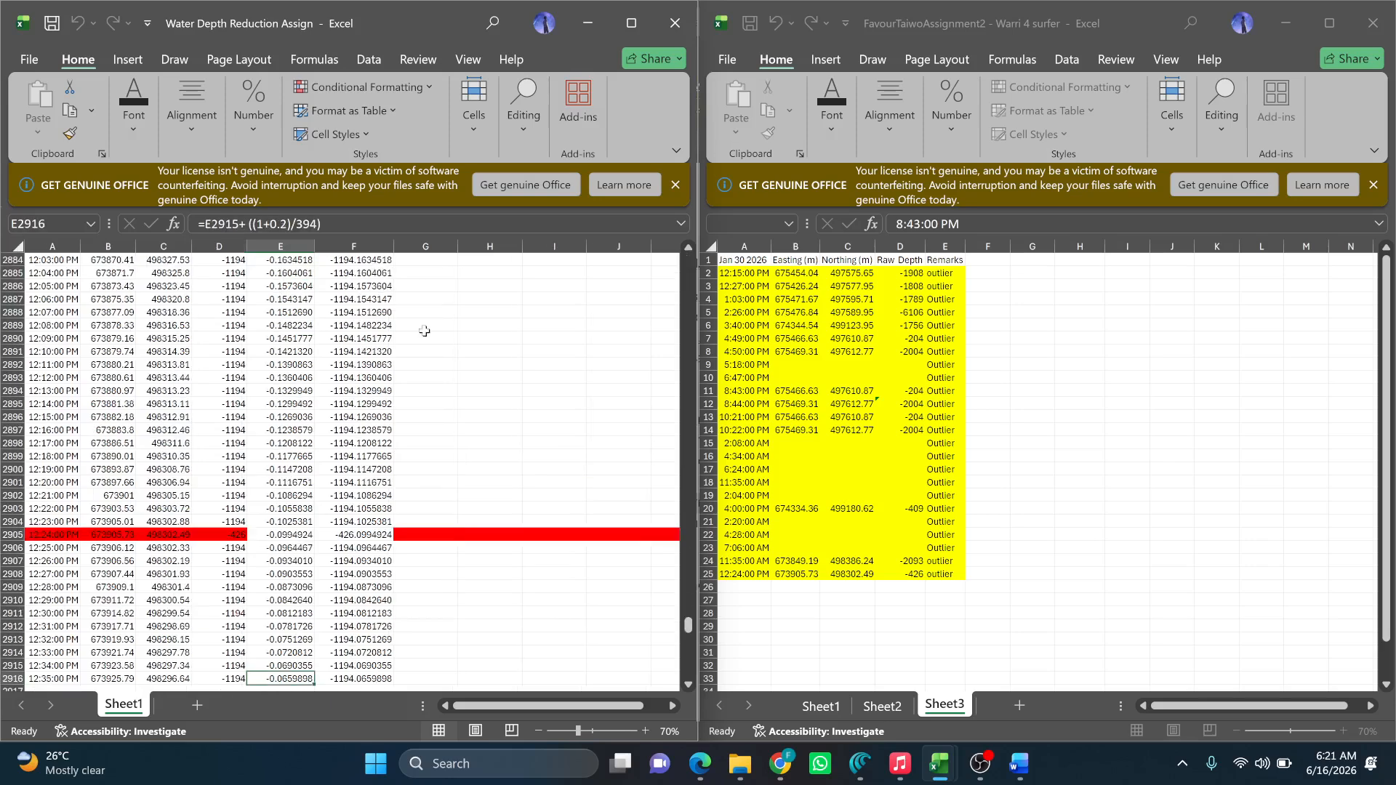
Switch to the WhatsApp Web window in Chrome to show the tide table photo beside the sounding worksheet.
{"action": "mouse_move", "coordinate": [782, 773]}
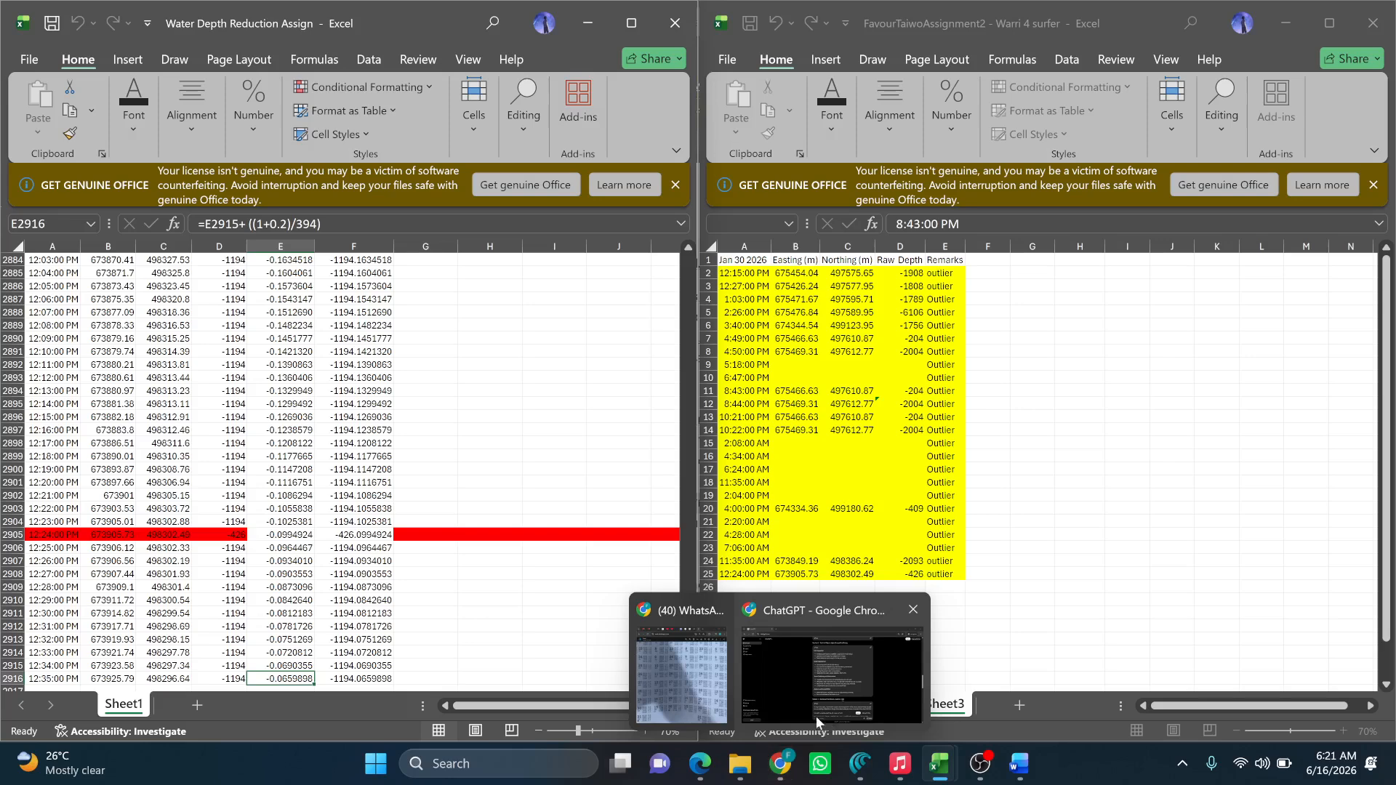
{"action": "left_click", "coordinate": [678, 671]}
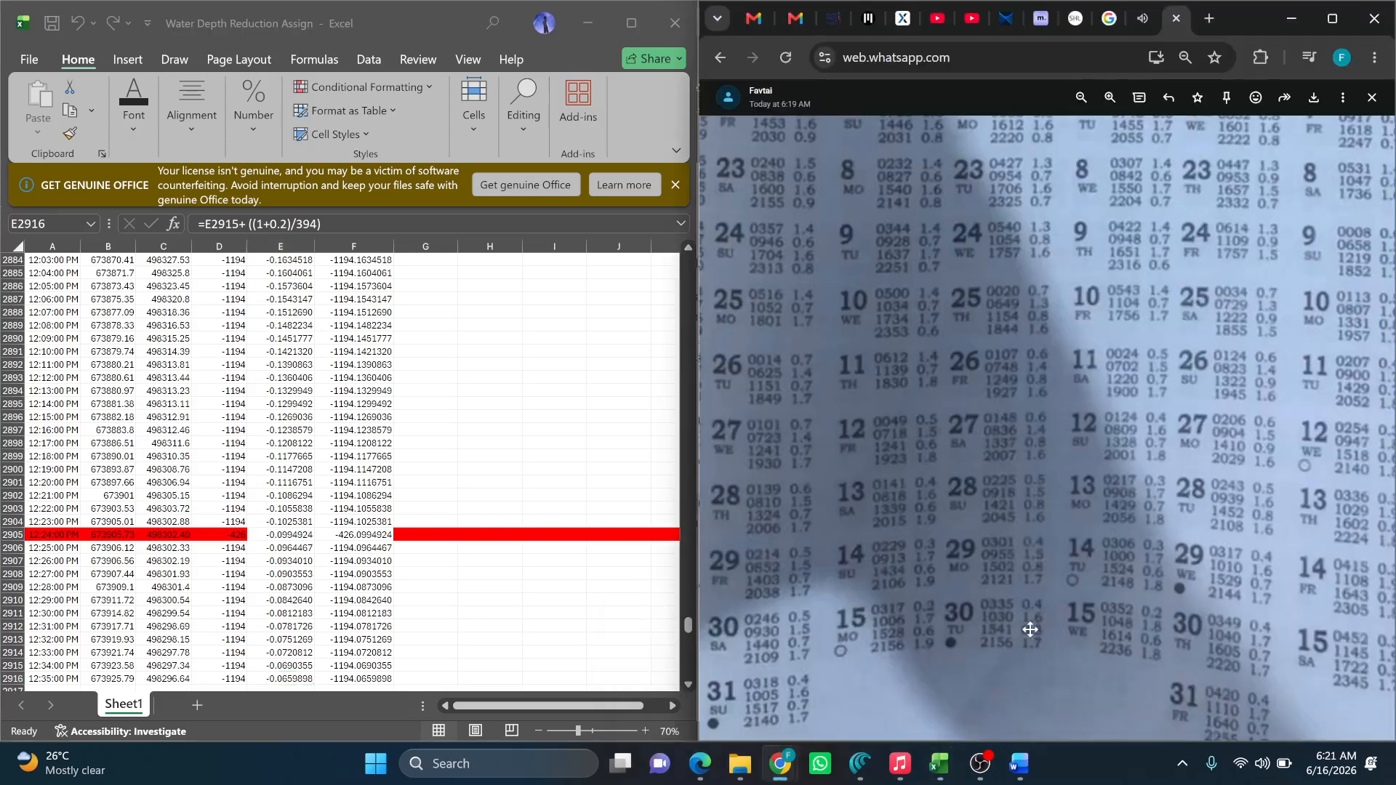
{"action": "scroll", "coordinate": [368, 342], "scroll_direction": "up", "scroll_amount": 5}
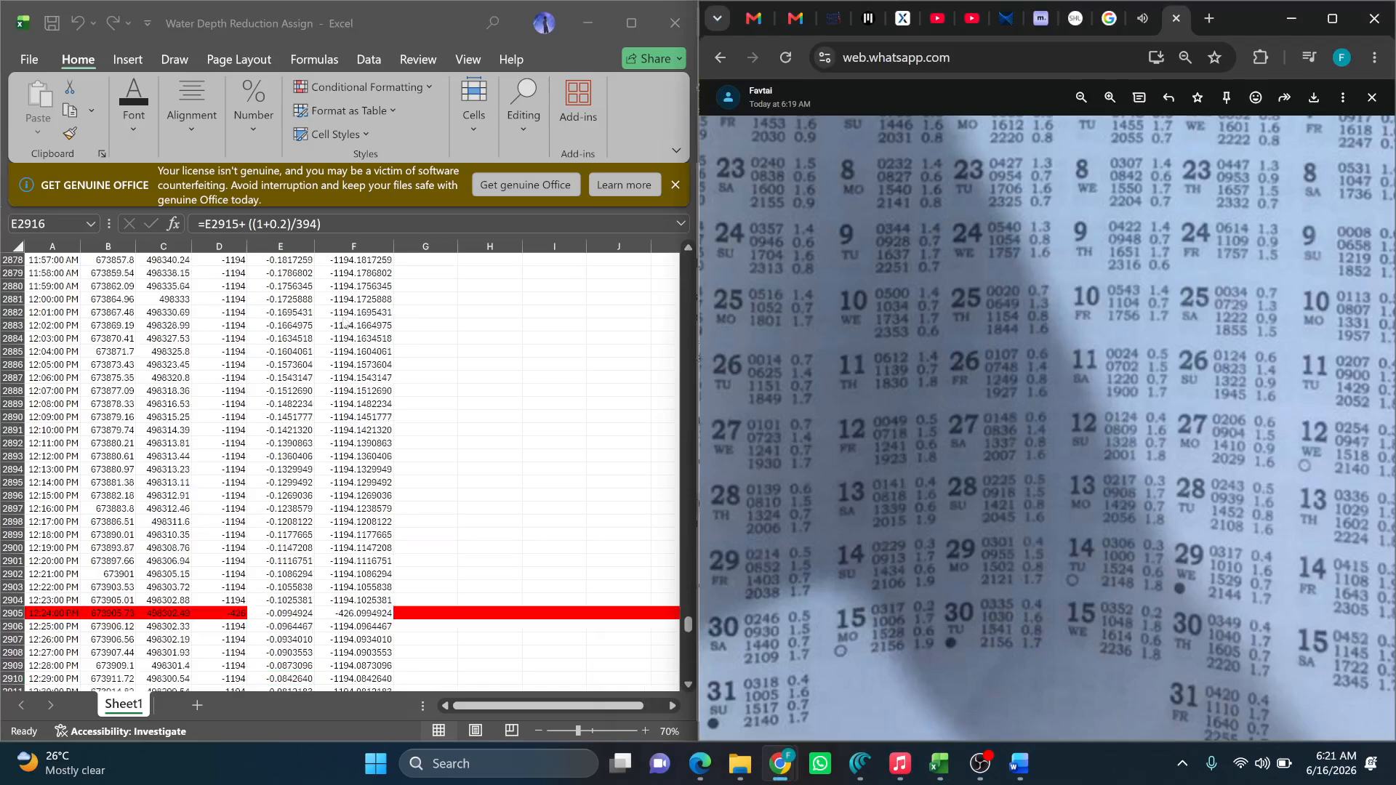
Clear all tide values from E2 down to E2916, keeping the column heading.
{"action": "left_click", "coordinate": [284, 242]}
{"action": "scroll", "coordinate": [286, 294], "scroll_direction": "up", "scroll_amount": 4}
{"action": "scroll", "coordinate": [284, 295], "scroll_direction": "up", "scroll_amount": 19}
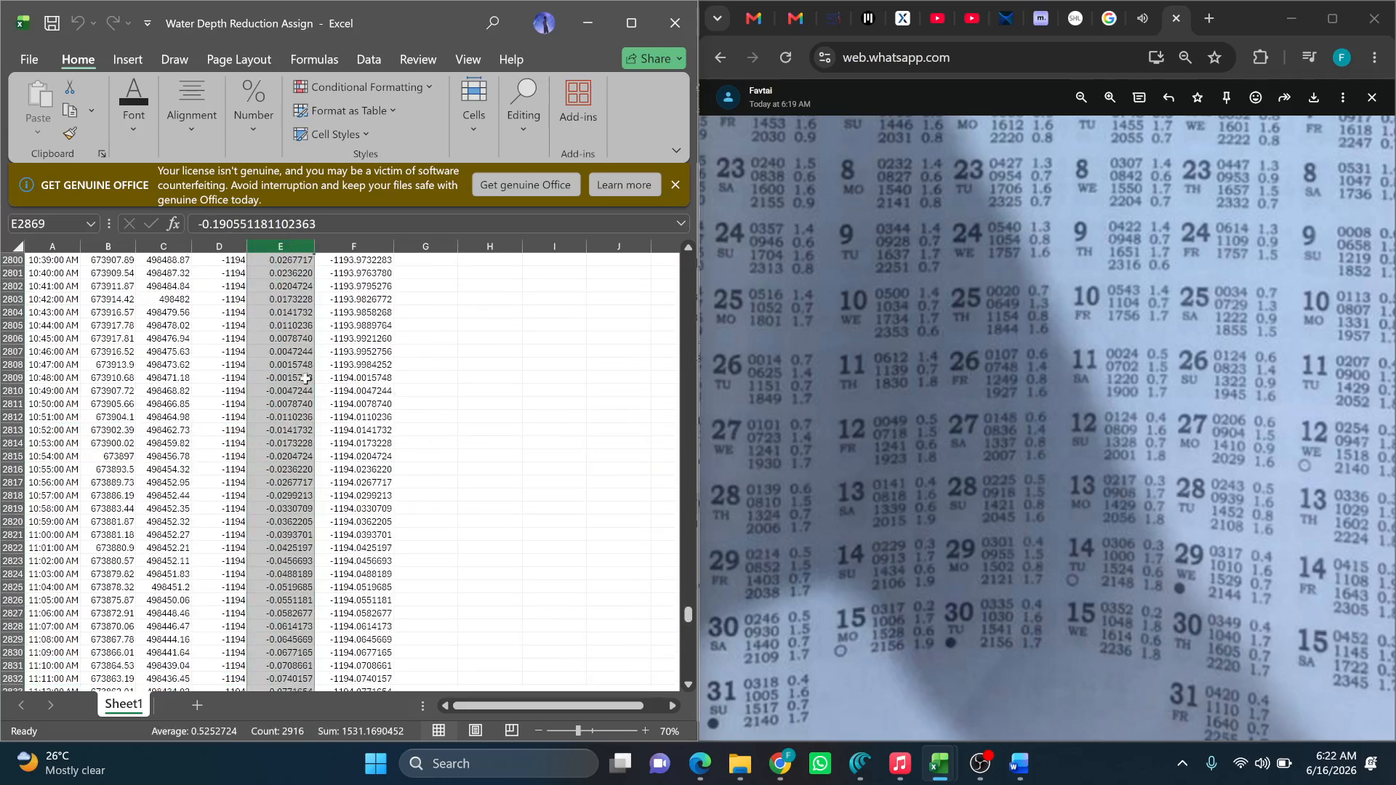
{"action": "left_click_drag", "start_coordinate": [687, 615], "coordinate": [712, 204]}
{"action": "left_click", "coordinate": [273, 283]}
{"action": "key", "text": "Up"}
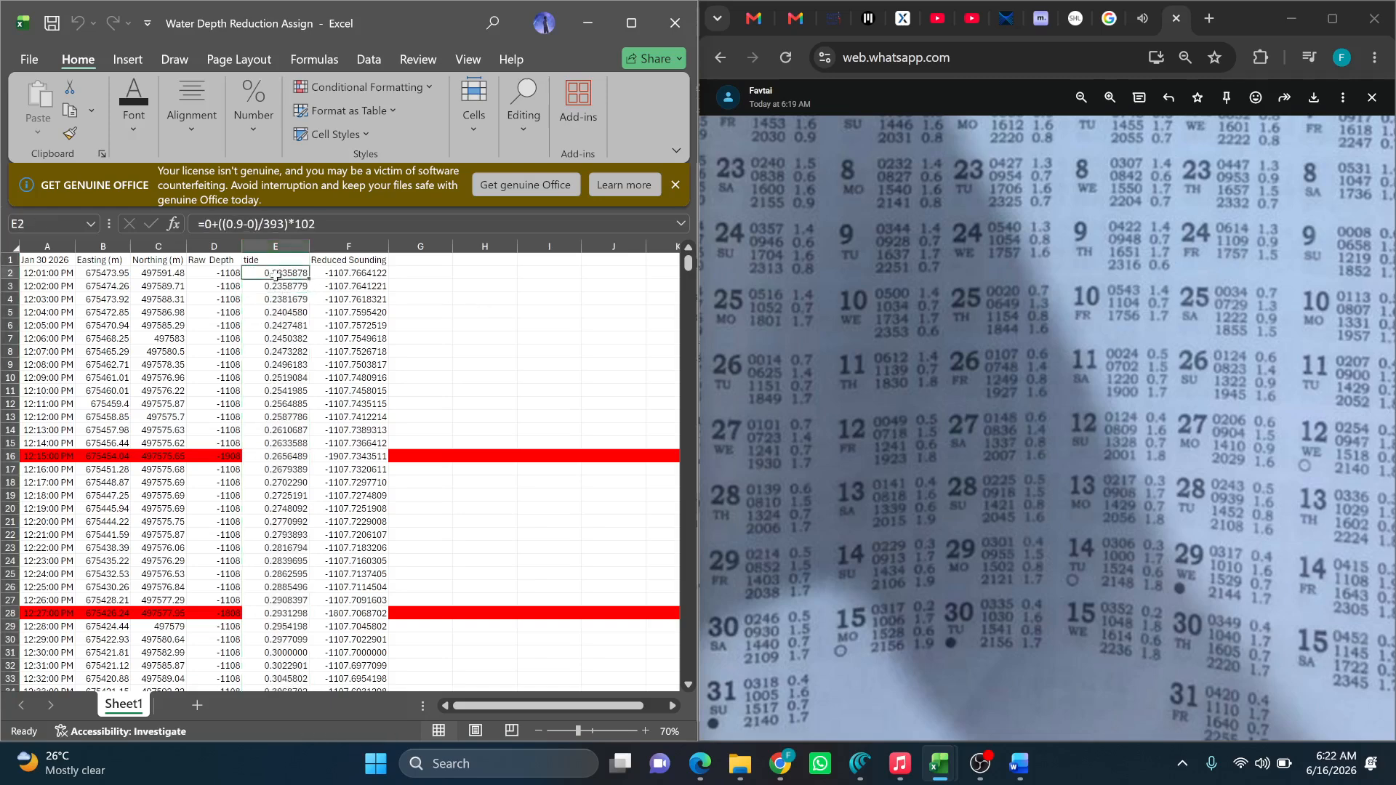
{"action": "key", "text": "ctrl+shift+Down"}
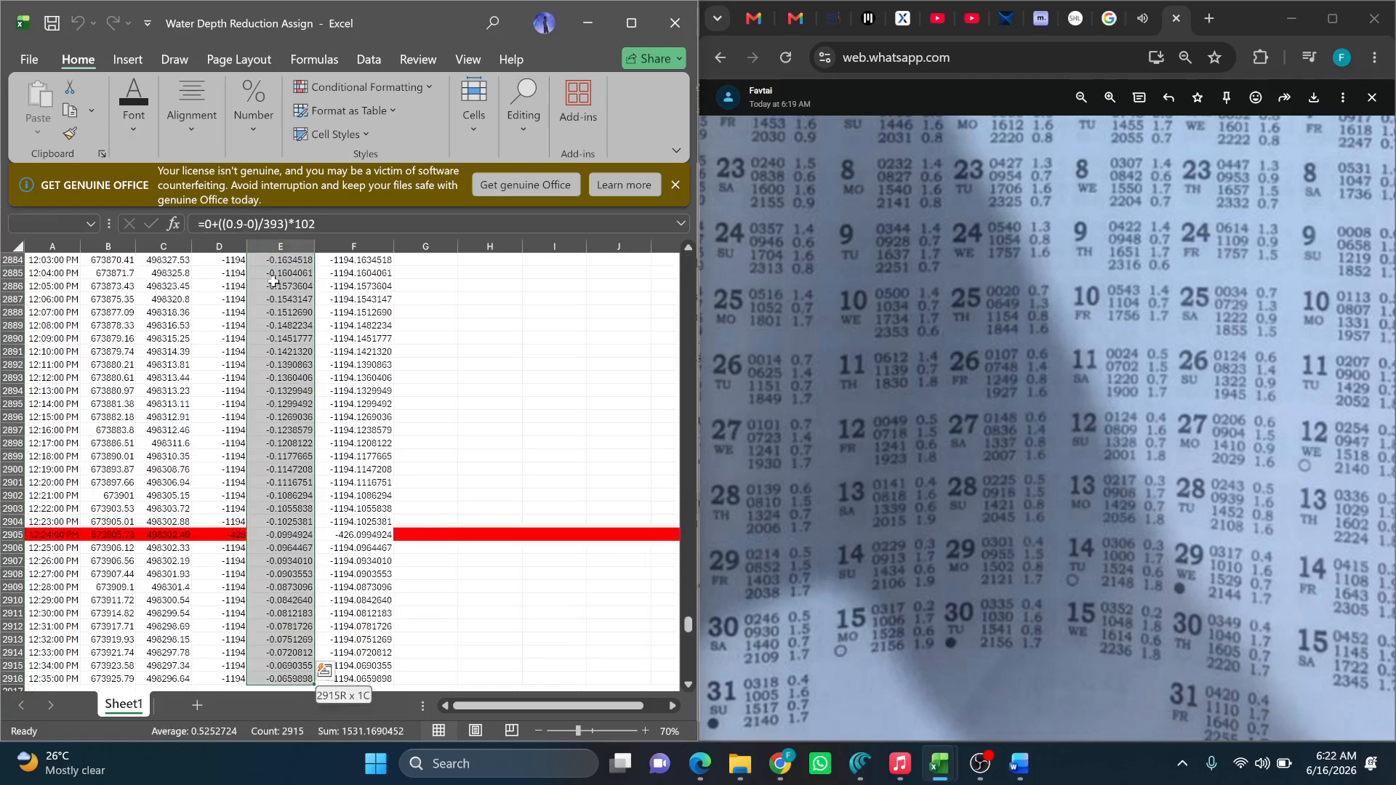
{"action": "key", "text": "Delete"}
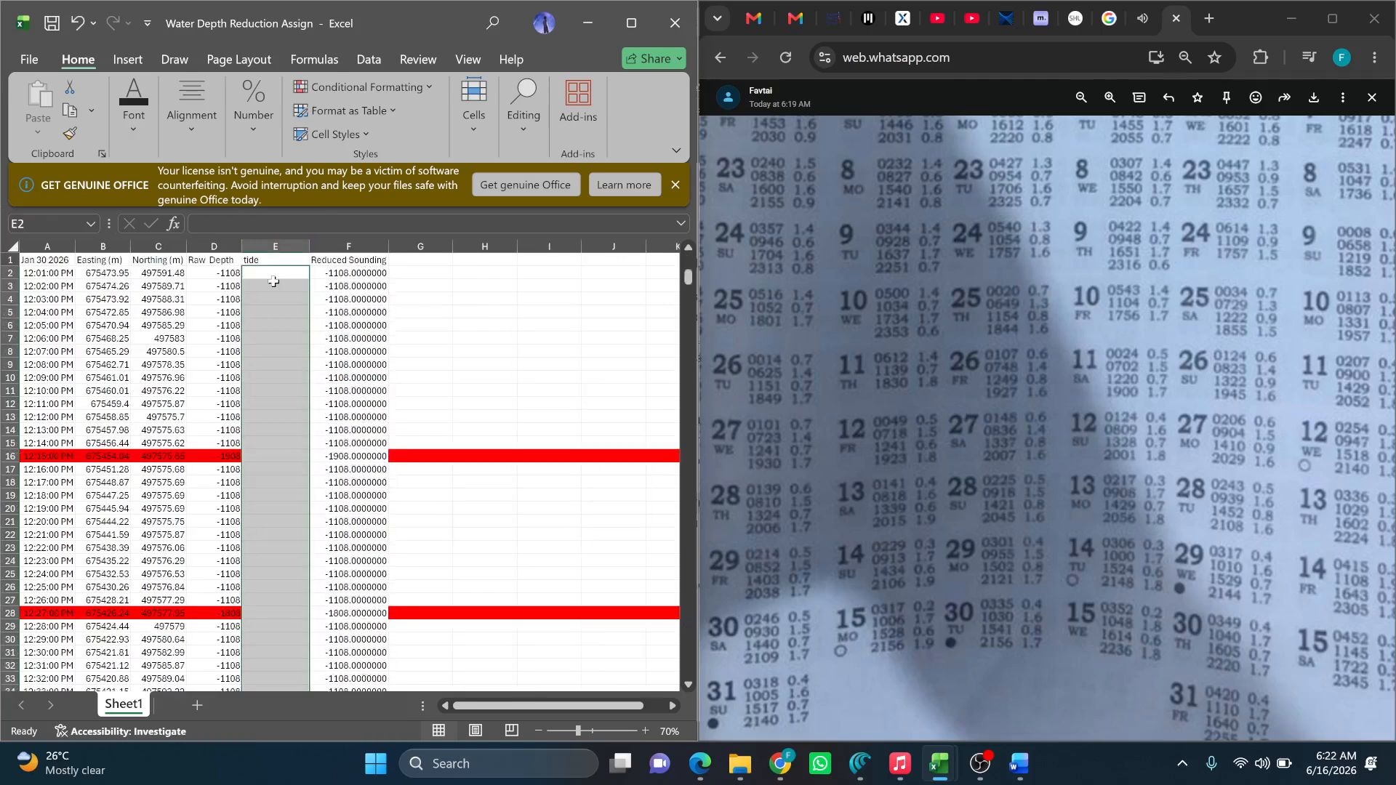
Clear all Reduced Sounding formulas from F2 down to F2916, keeping the column heading.
{"action": "left_click_drag", "start_coordinate": [353, 274], "coordinate": [374, 378]}
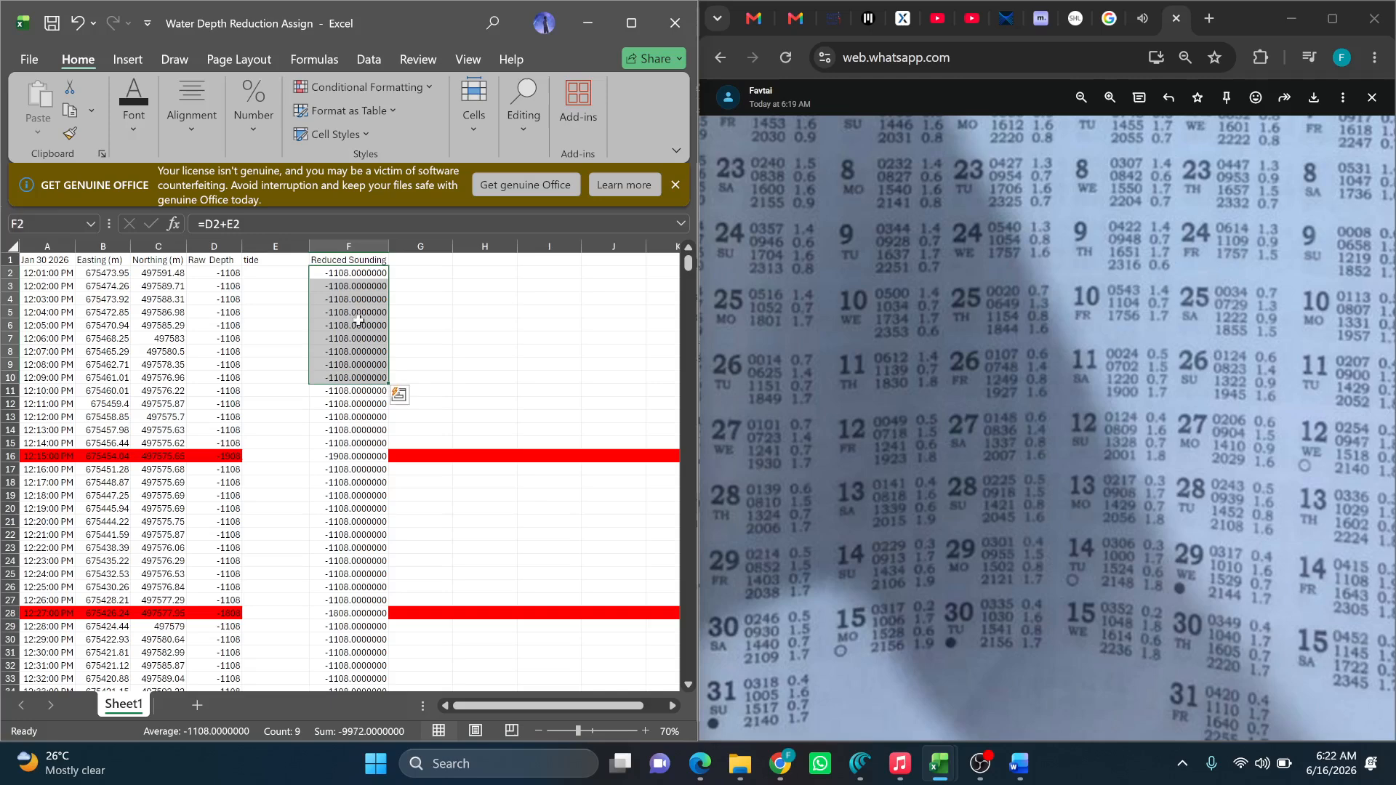
{"action": "left_click", "coordinate": [368, 275]}
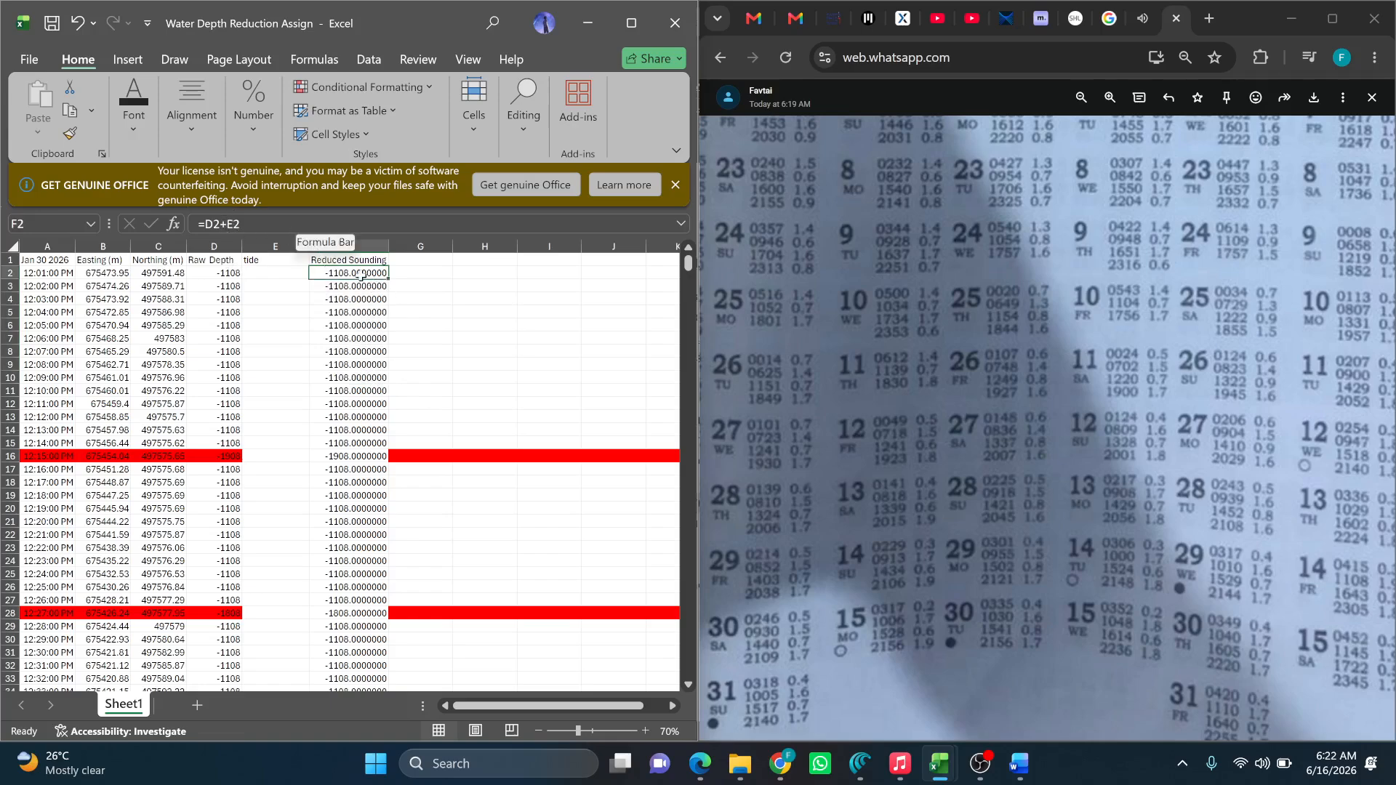
{"action": "key", "text": "ctrl+shift+Down"}
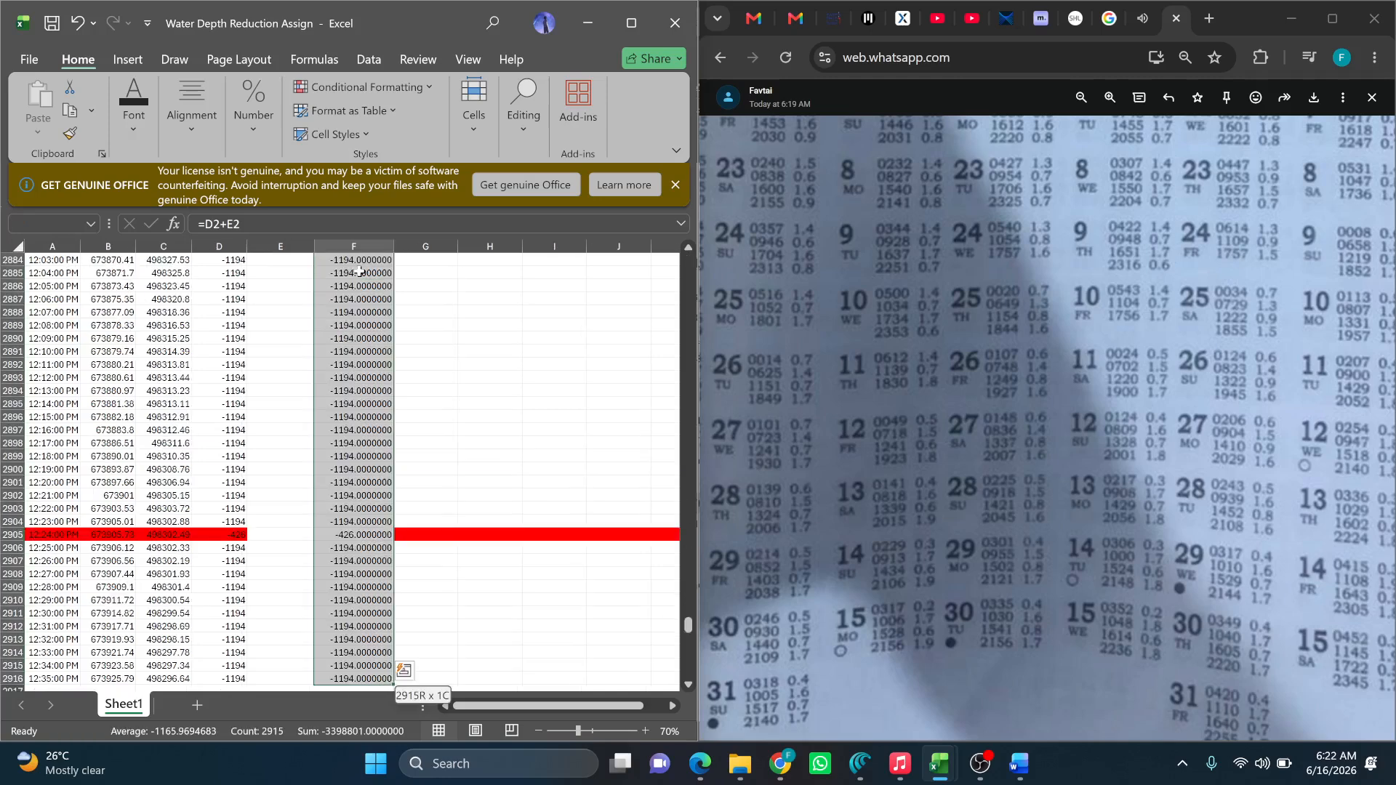
{"action": "key", "text": "Delete"}
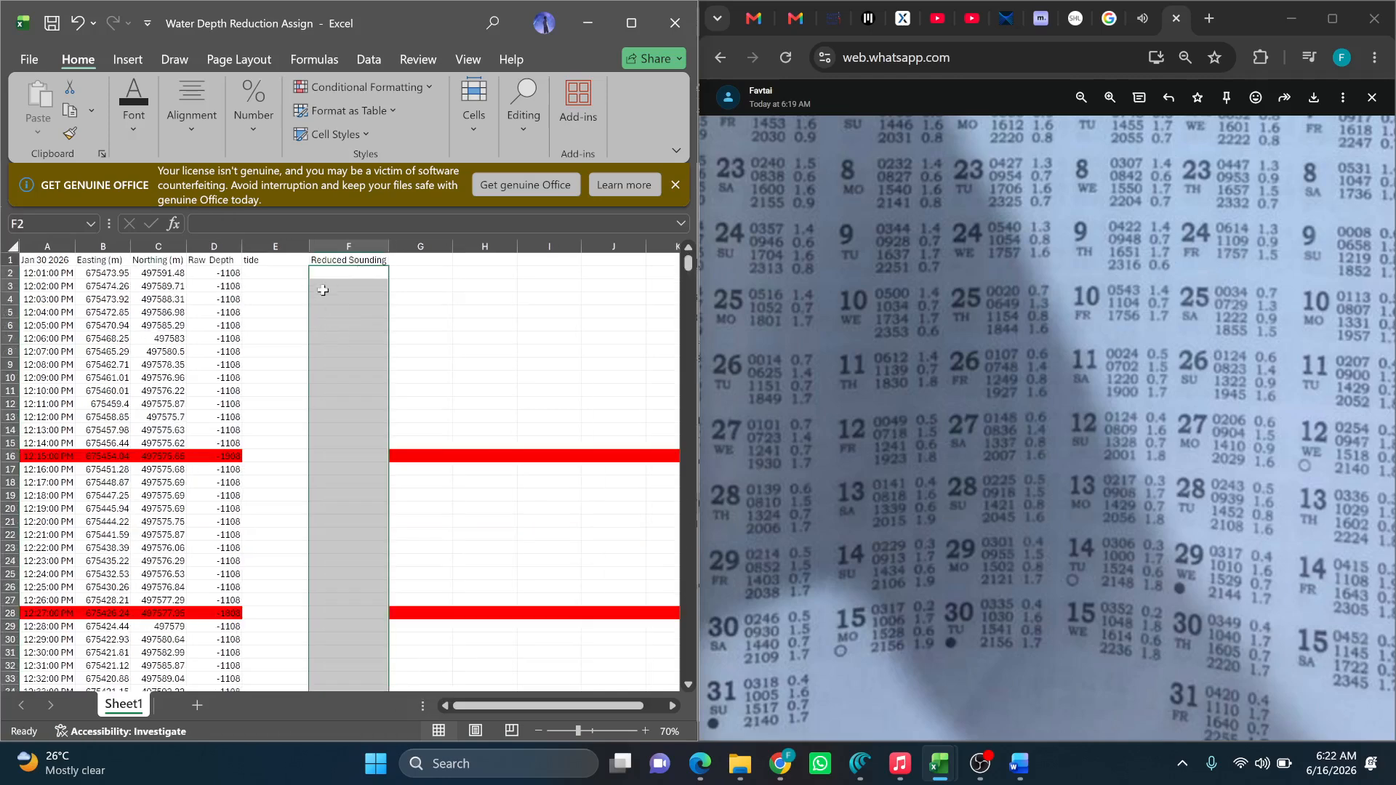
Insert a blank column between the Raw Depth and tide columns.
{"action": "left_click", "coordinate": [268, 245]}
{"action": "right_click", "coordinate": [269, 245]}
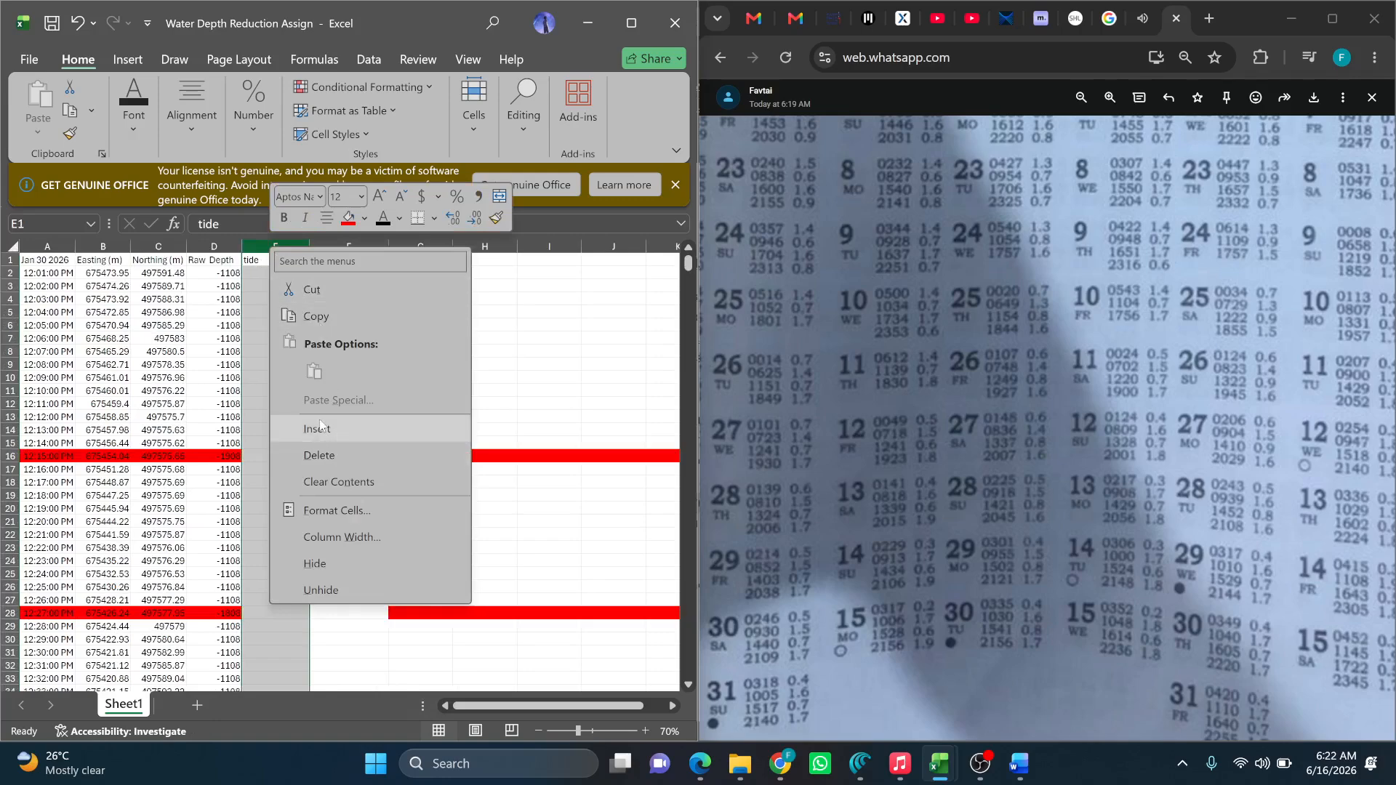
{"action": "left_click", "coordinate": [318, 455]}
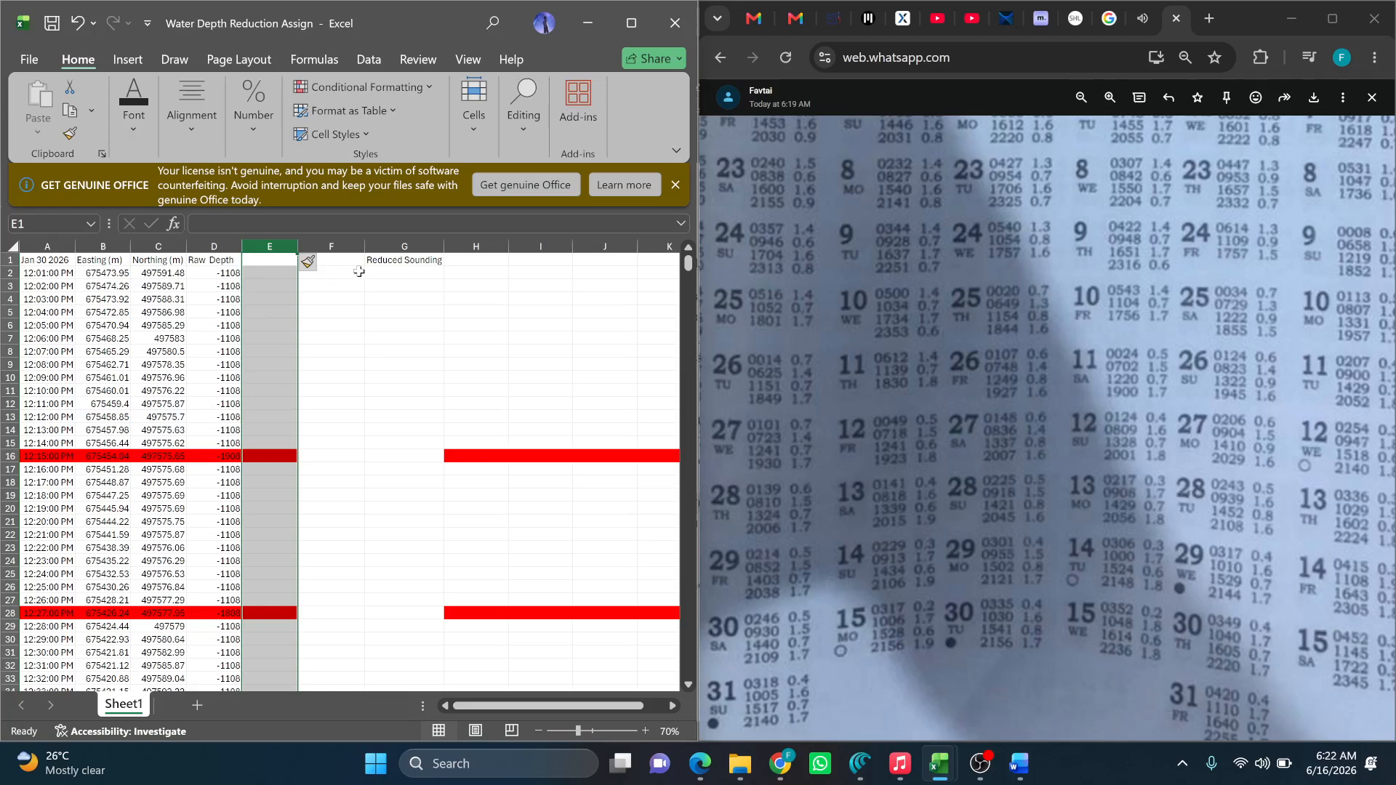
{"action": "left_click", "coordinate": [447, 442]}
{"action": "left_click_drag", "start_coordinate": [408, 364], "coordinate": [418, 375]}
{"action": "left_click_drag", "start_coordinate": [538, 288], "coordinate": [544, 299]}
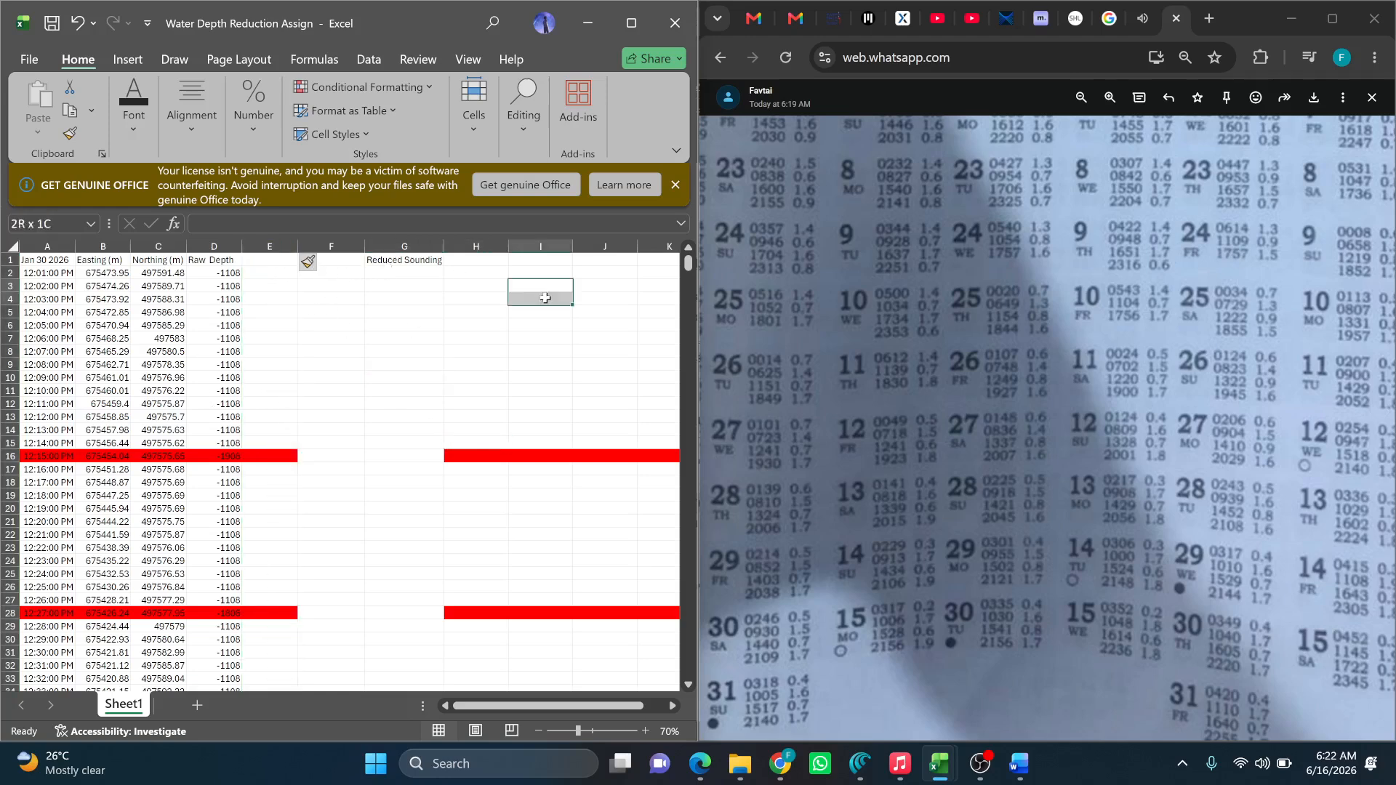
{"action": "left_click", "coordinate": [338, 310]}
{"action": "left_click", "coordinate": [607, 365]}
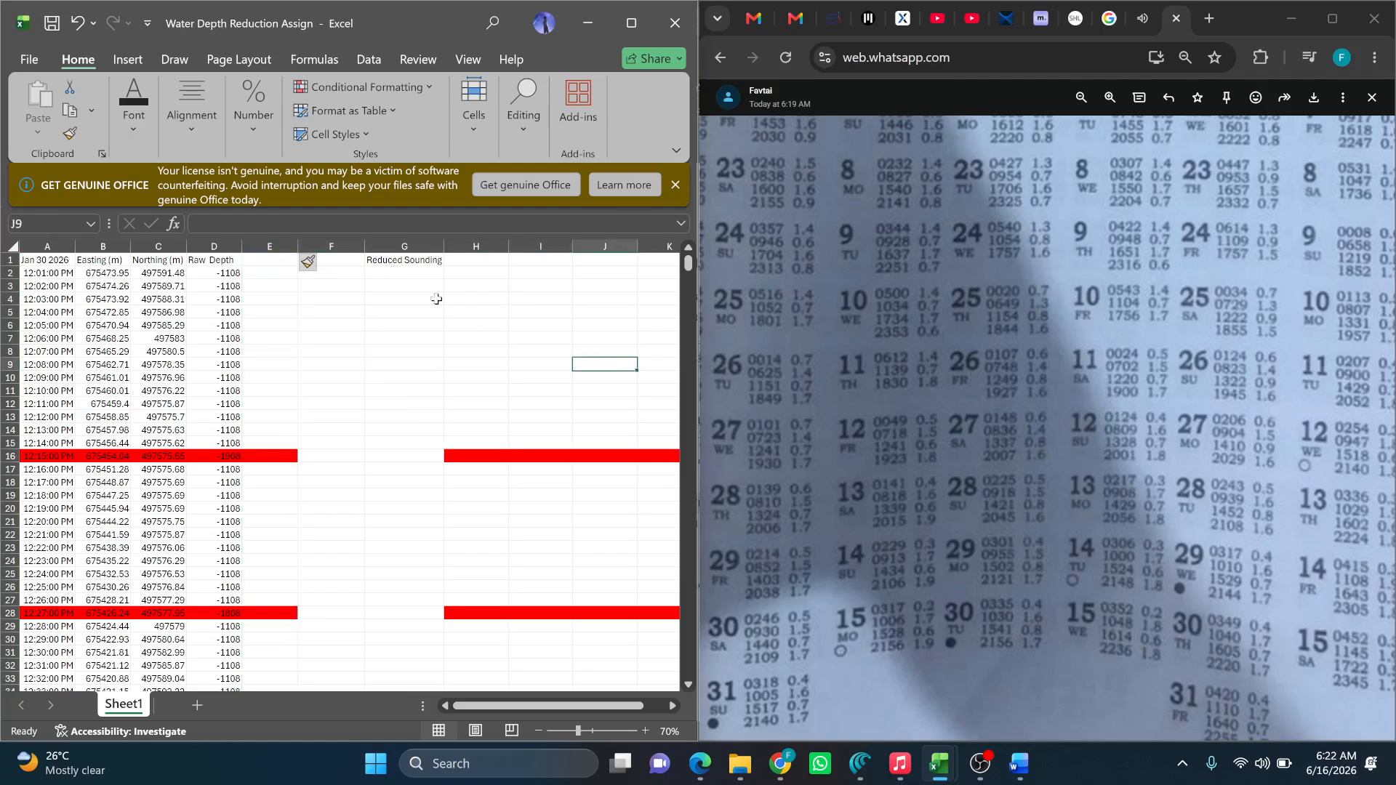
Insert a blank column between the tide and Reduced Sounding columns.
{"action": "left_click", "coordinate": [342, 259]}
{"action": "left_click", "coordinate": [393, 263]}
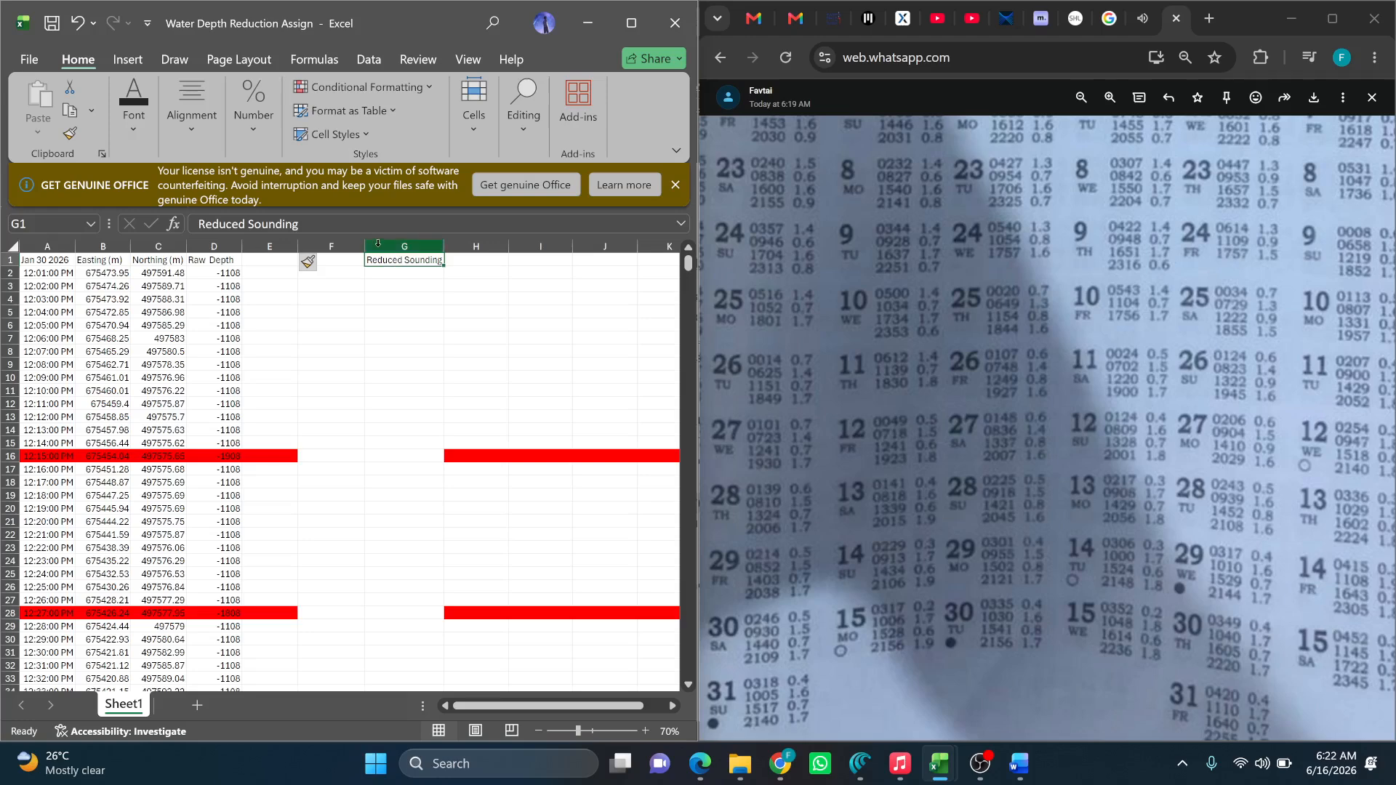
{"action": "left_click", "coordinate": [400, 246]}
{"action": "right_click", "coordinate": [399, 246]}
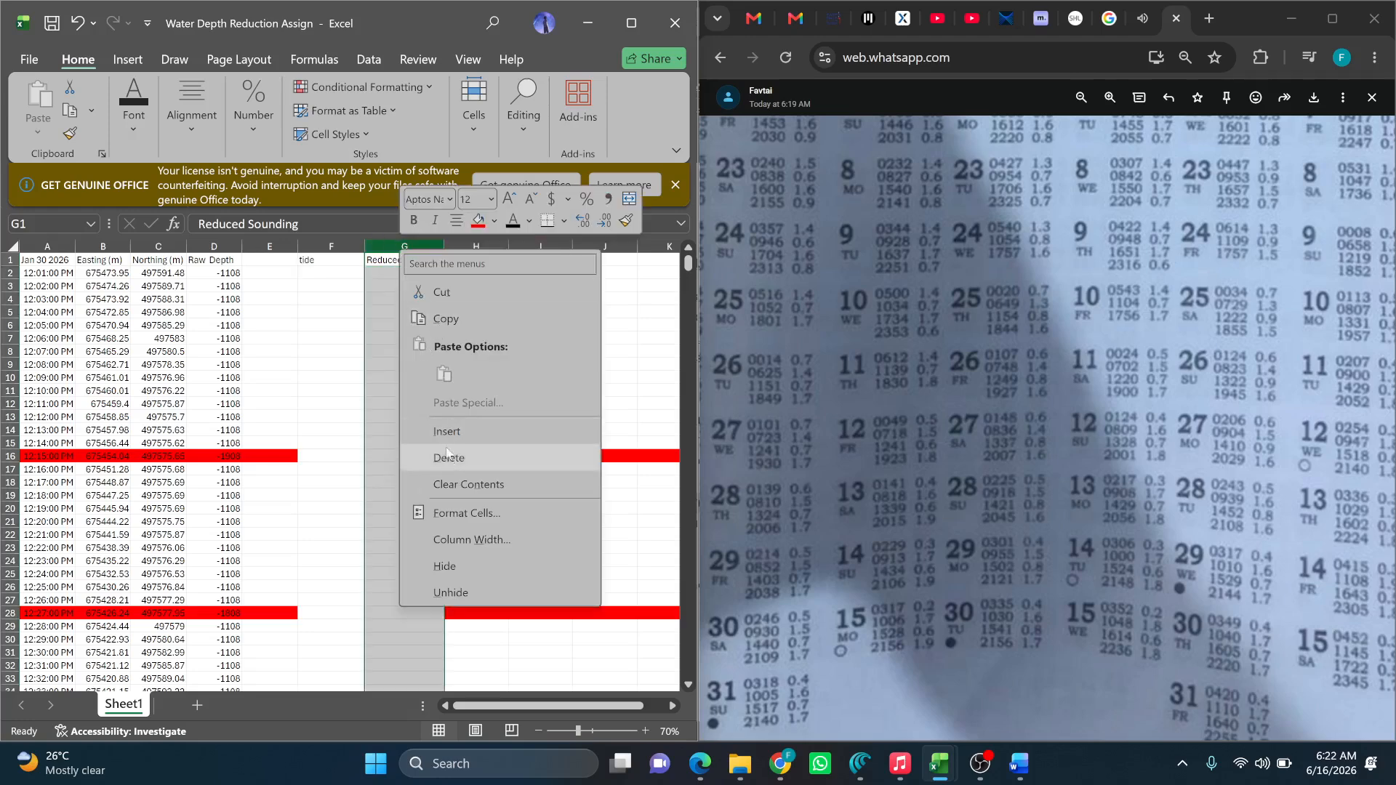
{"action": "key", "text": "Escape"}
{"action": "key", "text": "ctrl+shift+equal"}
{"action": "left_click", "coordinate": [525, 409]}
{"action": "left_click", "coordinate": [324, 376]}
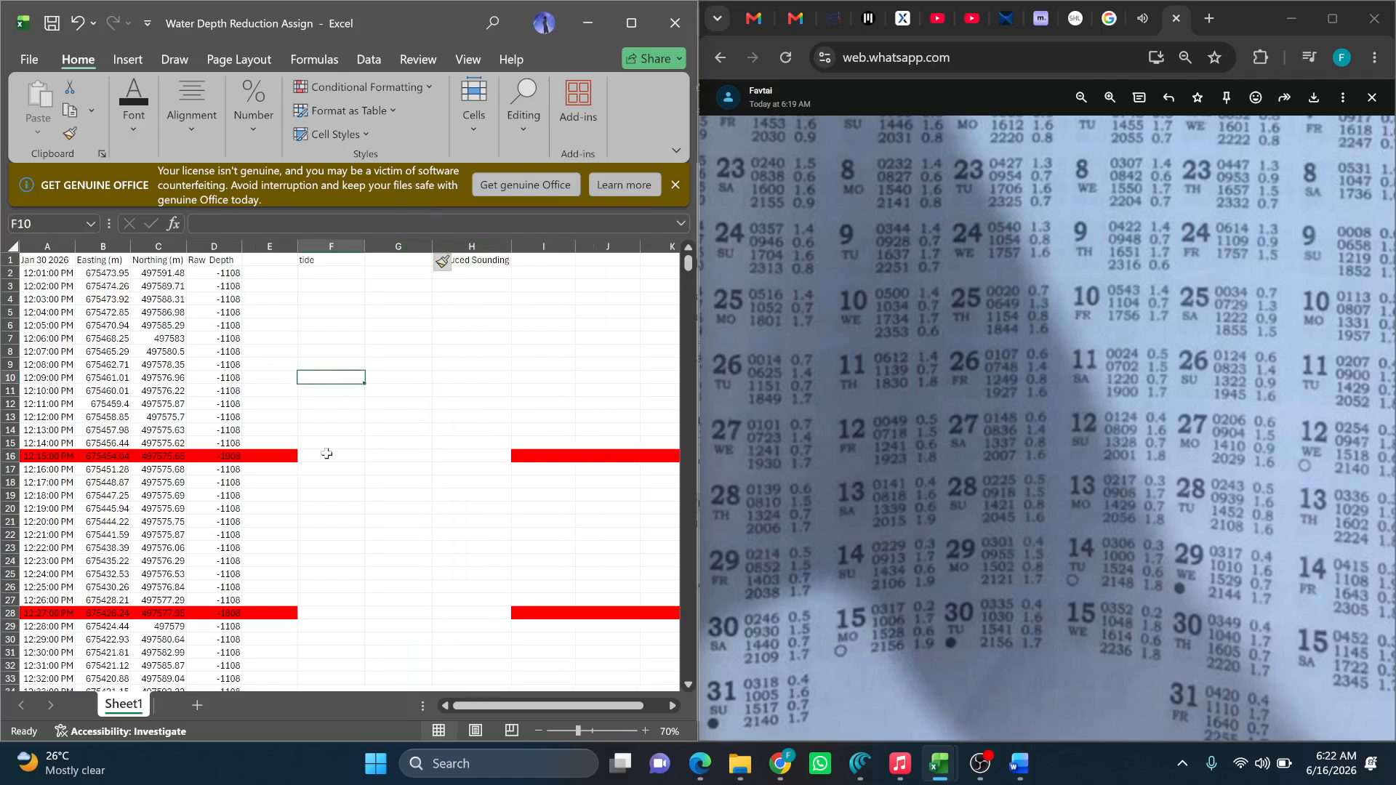
Select the red outlier row 16, then switch to Word and highlight the instruction "Clean-up the data for outliners.".
{"action": "left_click", "coordinate": [10, 456]}
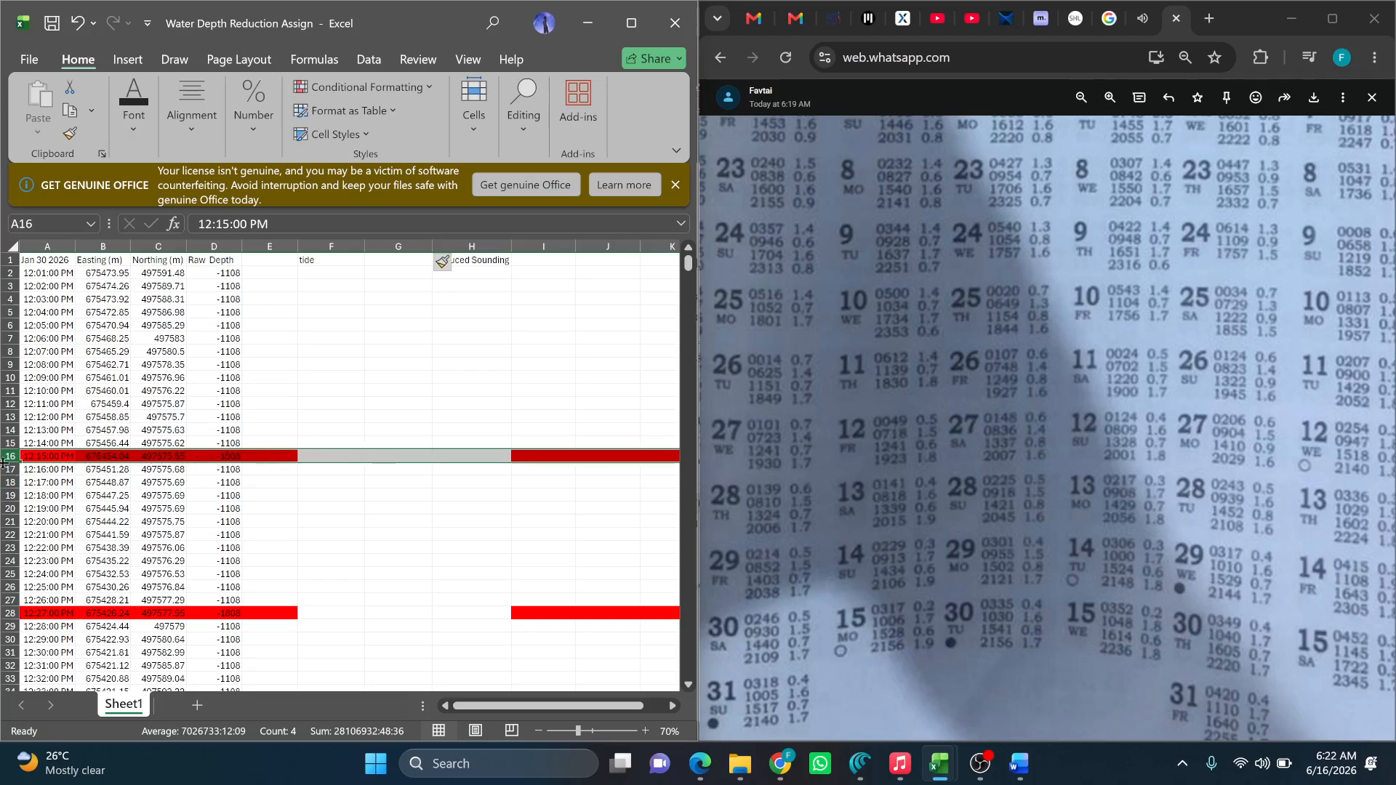
{"action": "left_click", "coordinate": [1032, 777]}
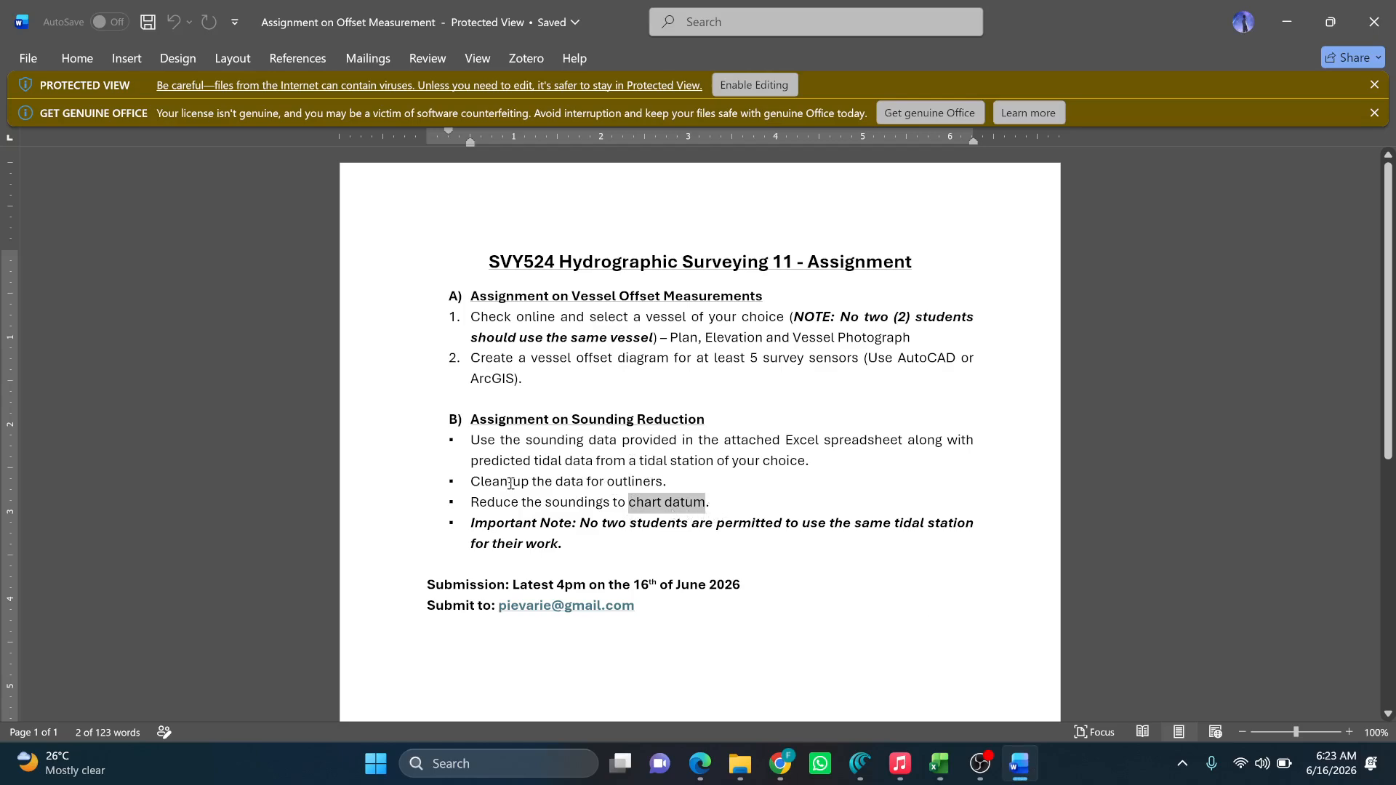
{"action": "left_click_drag", "start_coordinate": [670, 483], "coordinate": [479, 486]}
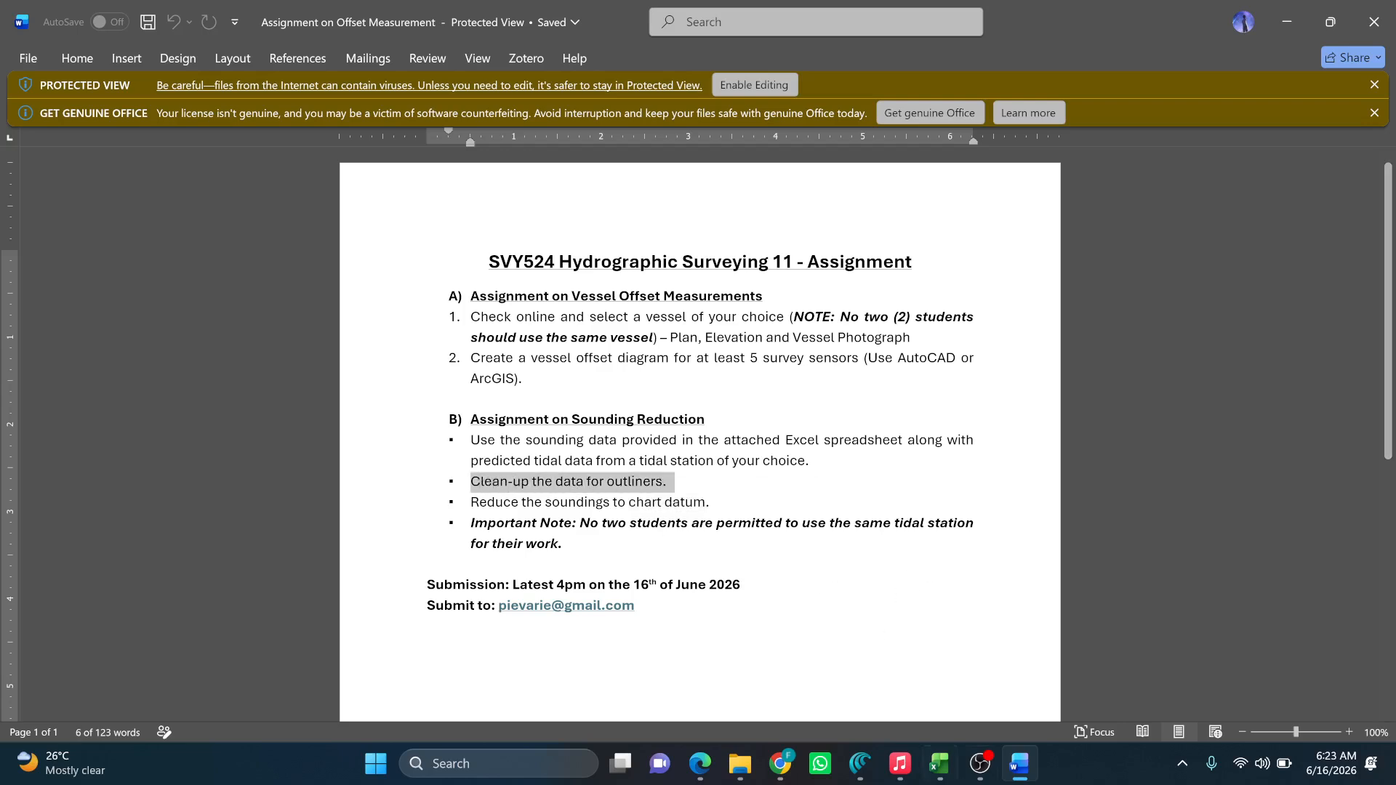
Switch back to the paired Excel workbooks and activate the one listing the outliers on Sheet3.
{"action": "left_click", "coordinate": [931, 765]}
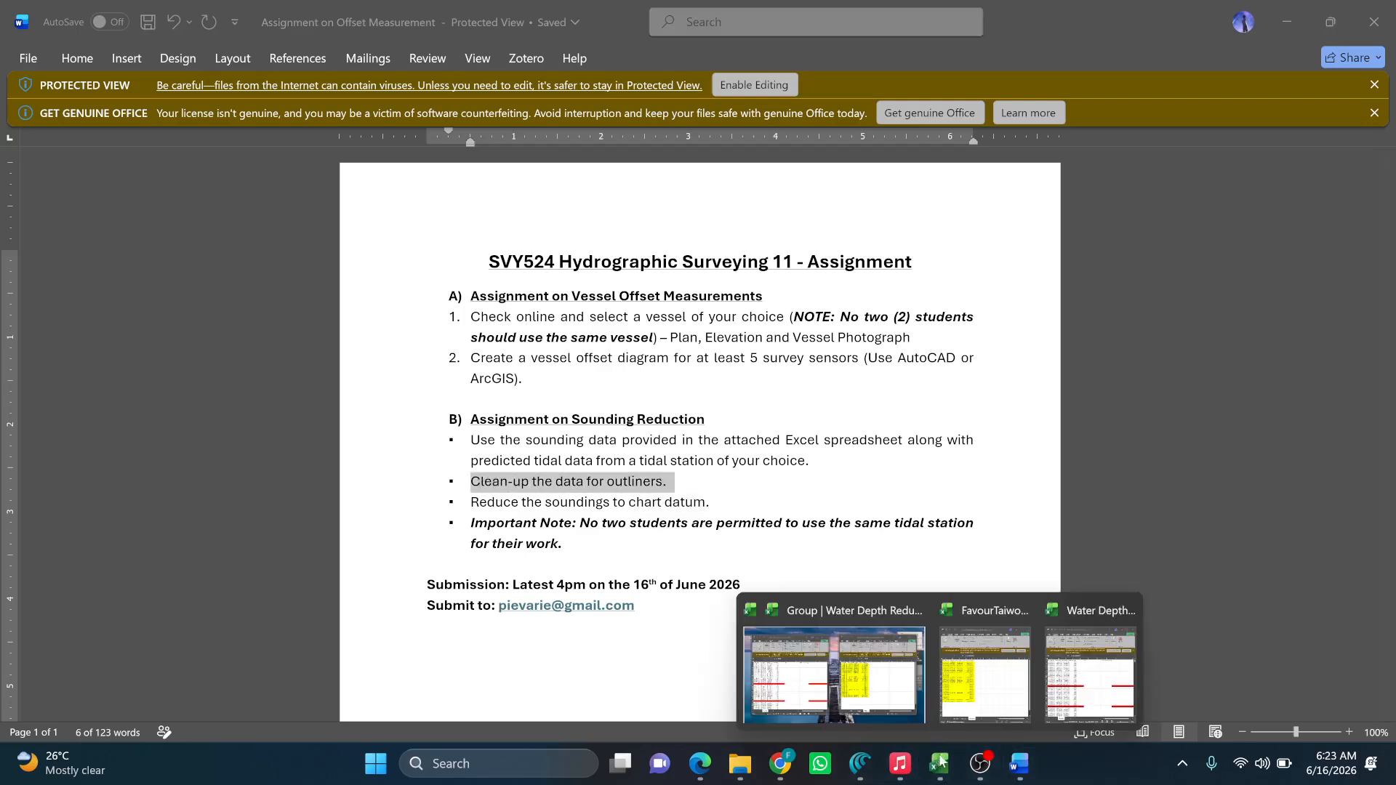
{"action": "left_click", "coordinate": [837, 658]}
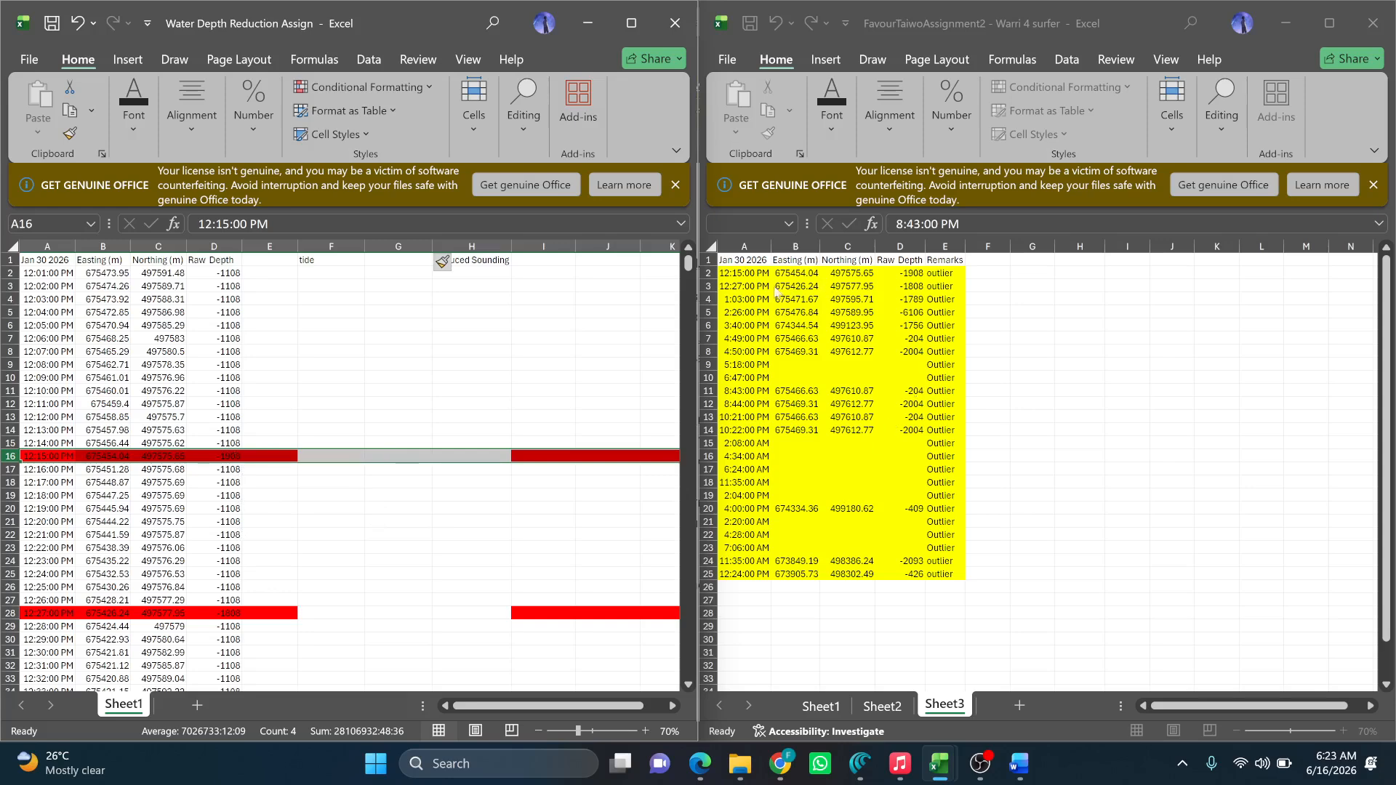
{"action": "left_click", "coordinate": [710, 273]}
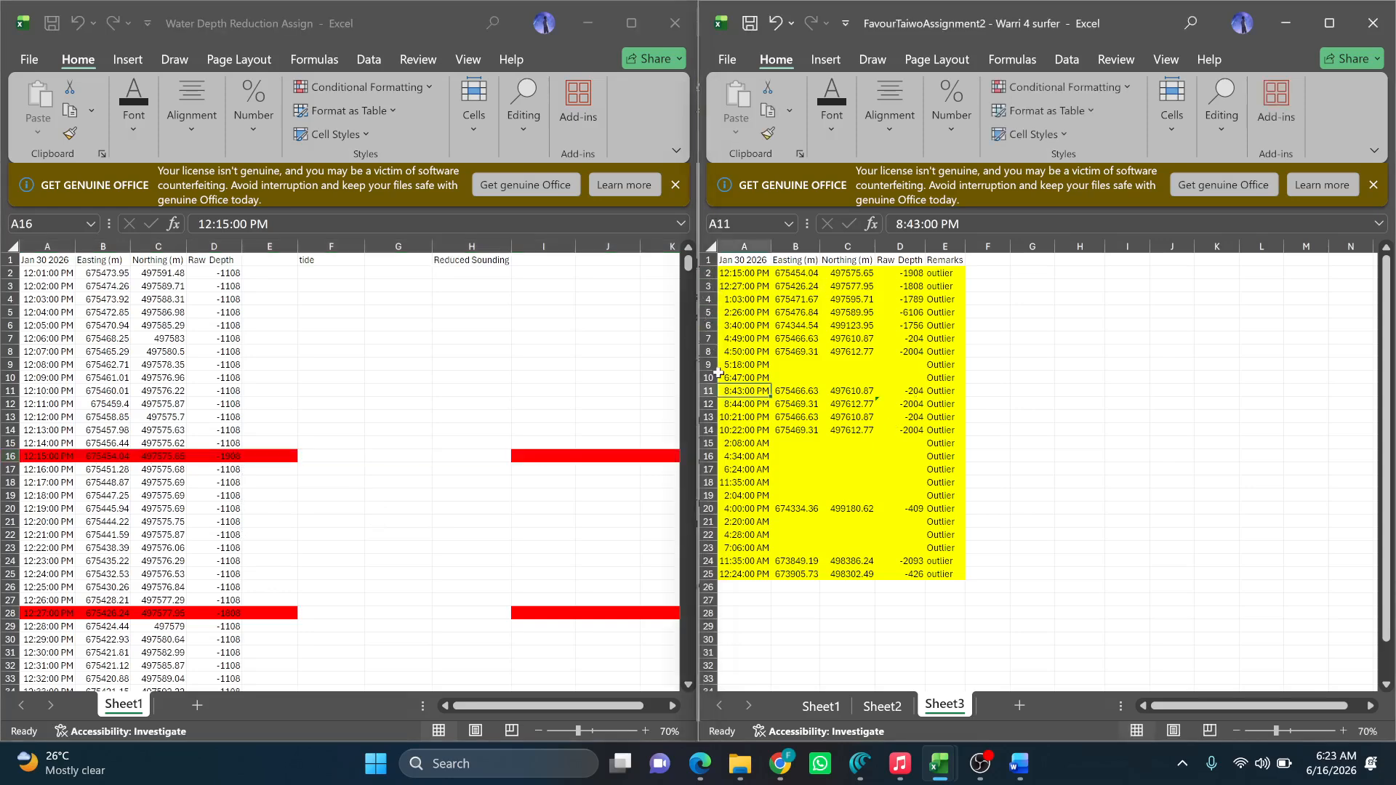
Select the listed outliers in rows 2 to 25 on Sheet3, followed by red row 16 and blank column G in the depth workbook.
{"action": "left_click_drag", "start_coordinate": [707, 274], "coordinate": [718, 556]}
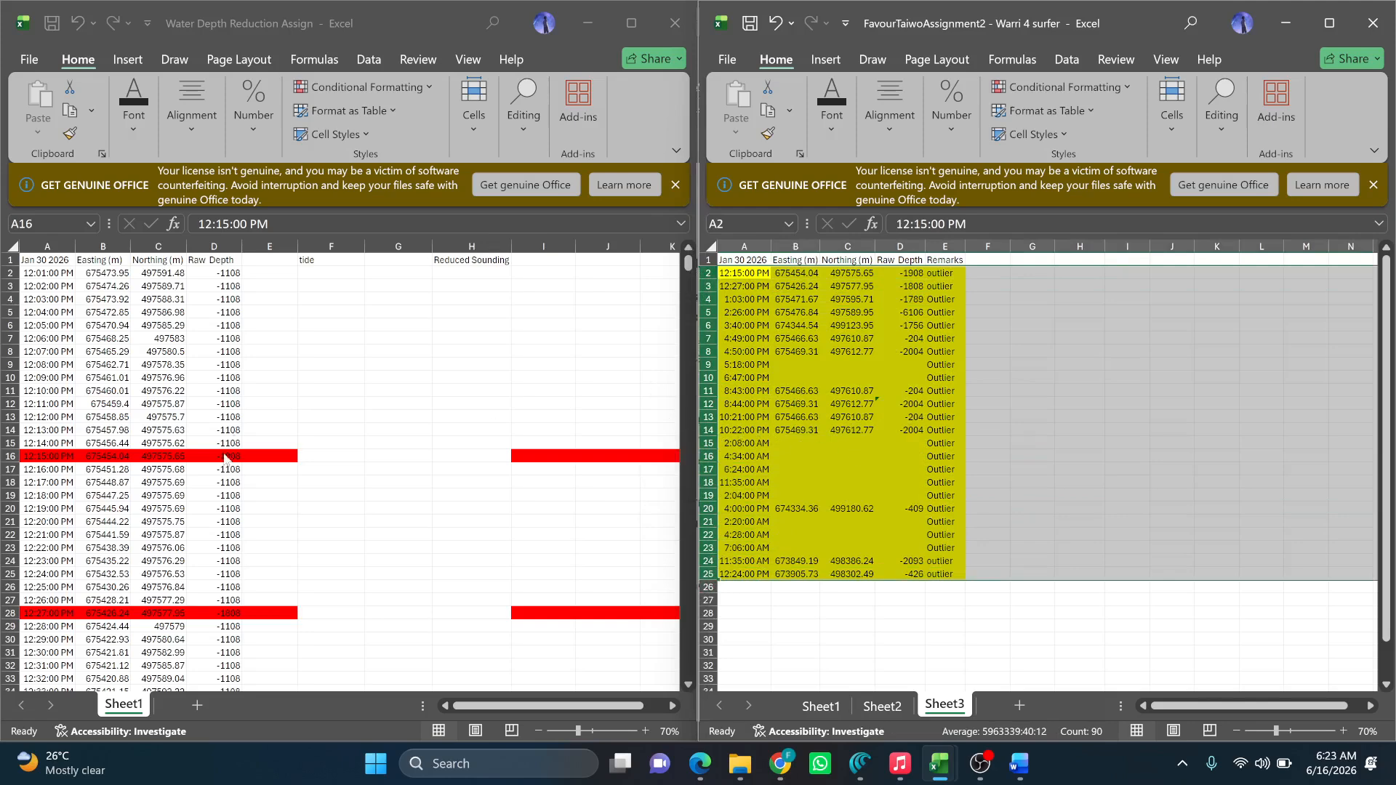
{"action": "left_click", "coordinate": [316, 278]}
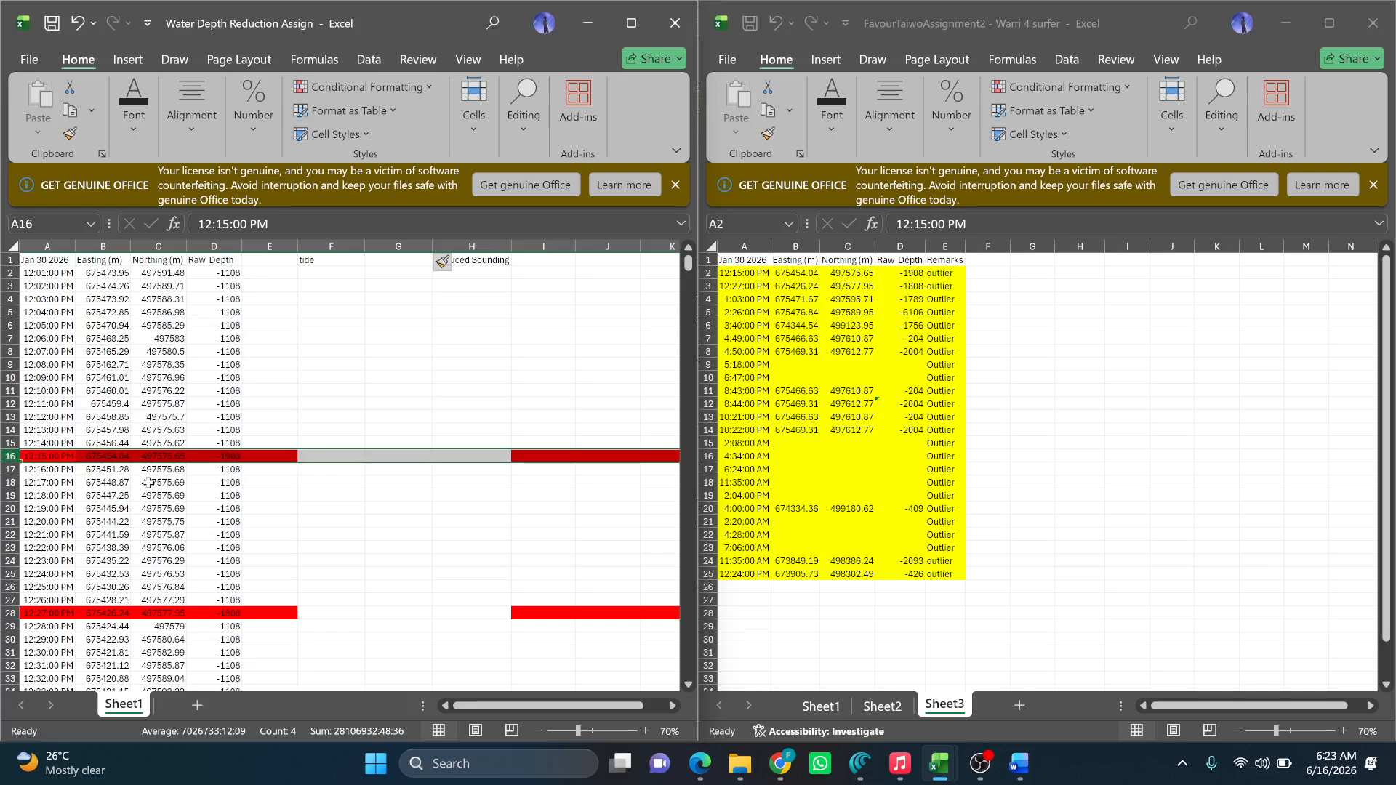
{"action": "left_click", "coordinate": [398, 245]}
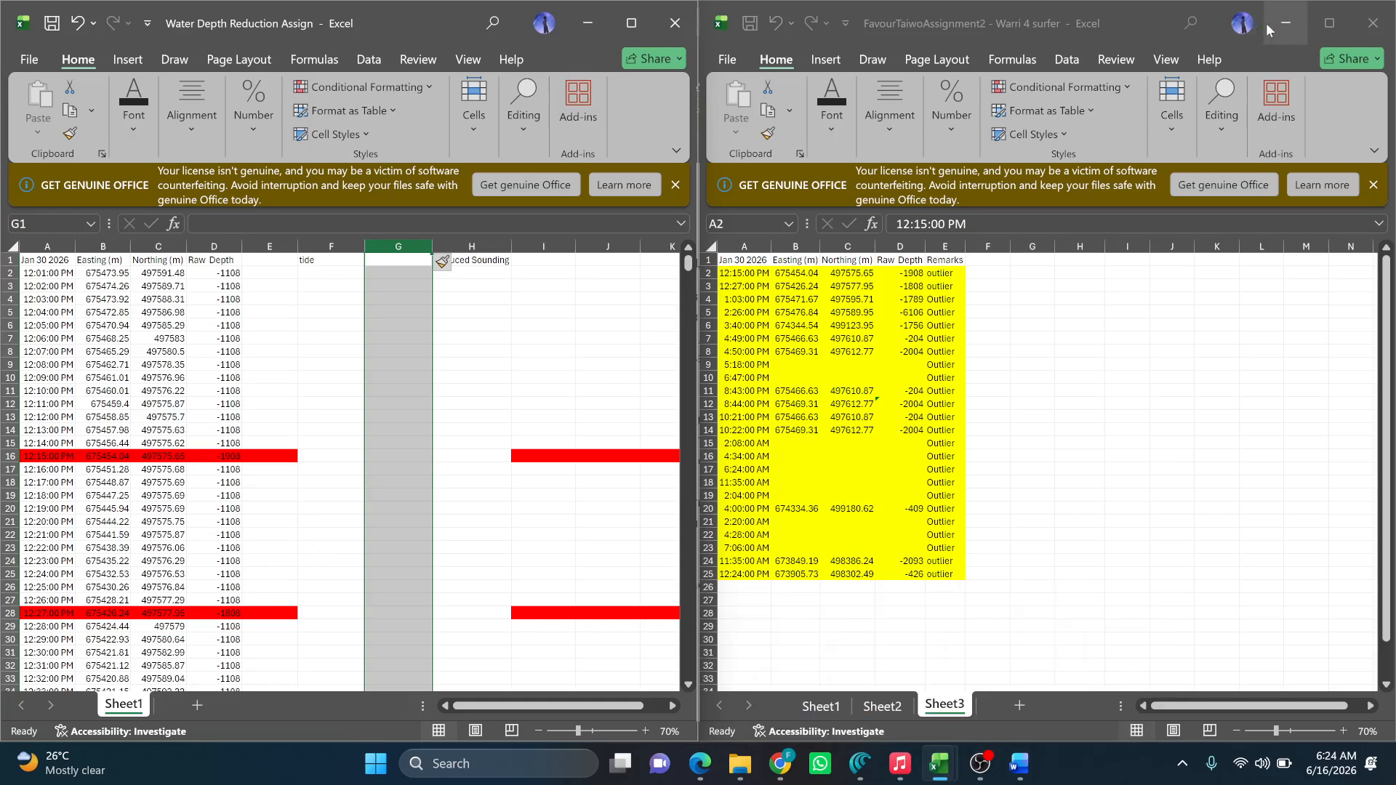
Switch to the tide table photo in WhatsApp Web and examine the June 30 times and heights against the depth records.
{"action": "mouse_move", "coordinate": [780, 764]}
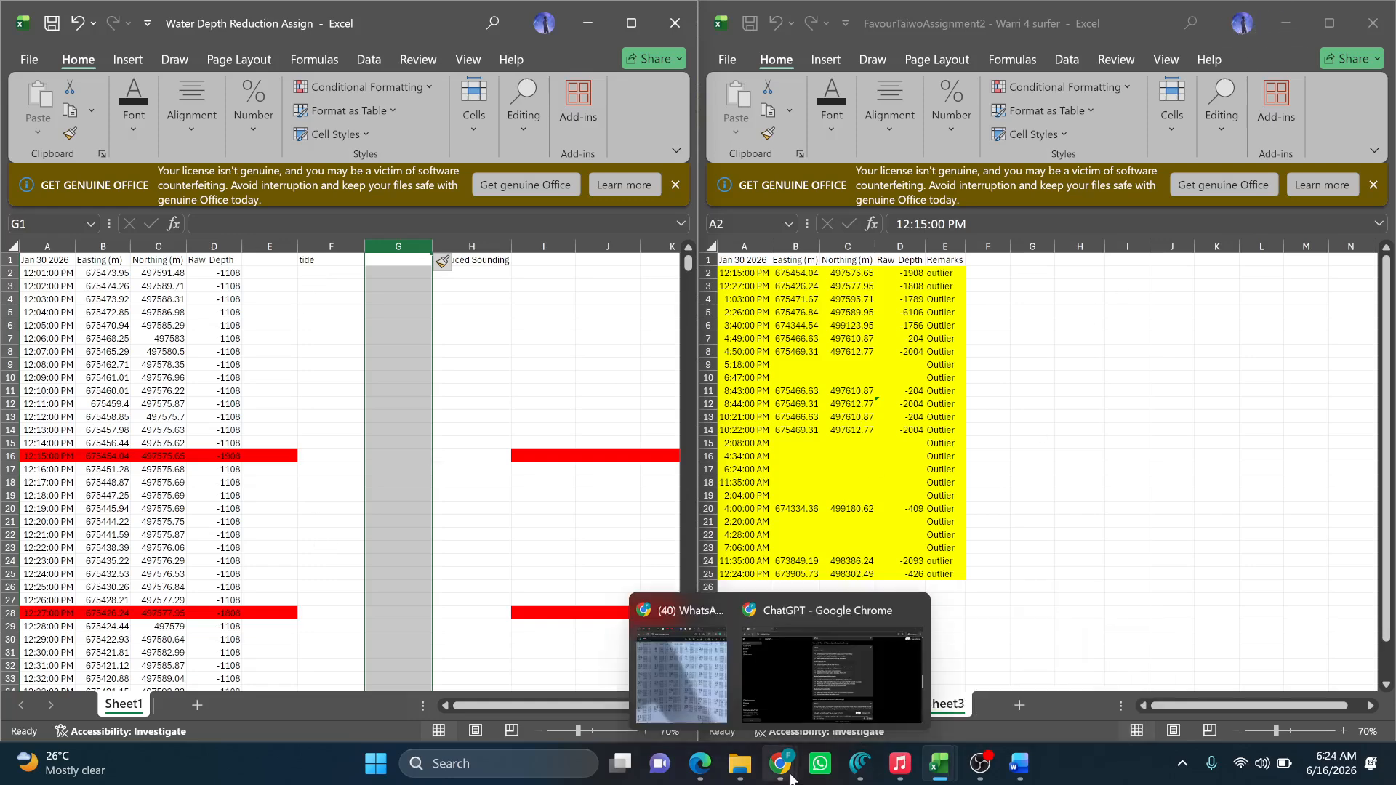
{"action": "left_click", "coordinate": [698, 691]}
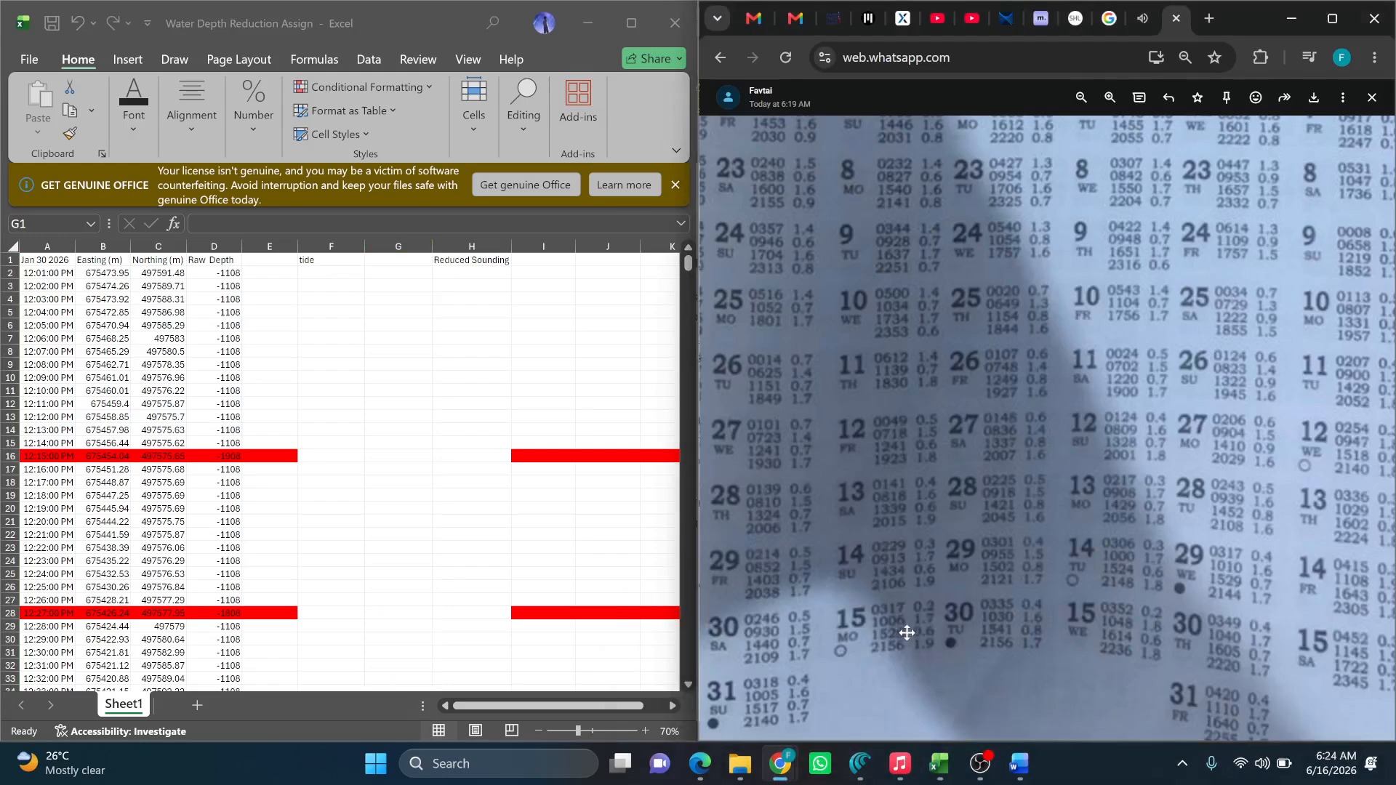
{"action": "scroll", "coordinate": [939, 620], "scroll_direction": "up", "scroll_amount": 1}
{"action": "scroll", "coordinate": [928, 598], "scroll_direction": "down", "scroll_amount": 2}
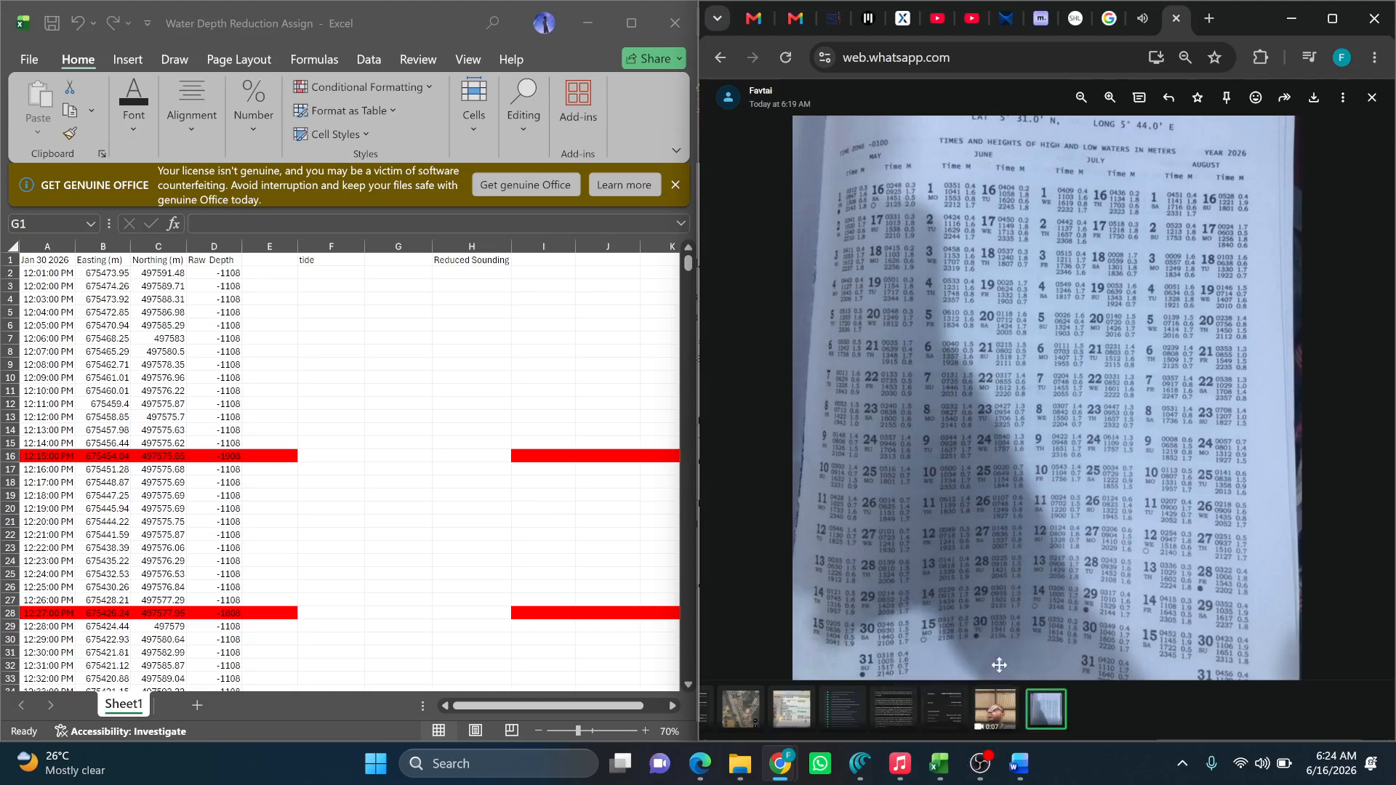
{"action": "scroll", "coordinate": [996, 644], "scroll_direction": "up", "scroll_amount": 3}
{"action": "scroll", "coordinate": [1004, 638], "scroll_direction": "up", "scroll_amount": 2}
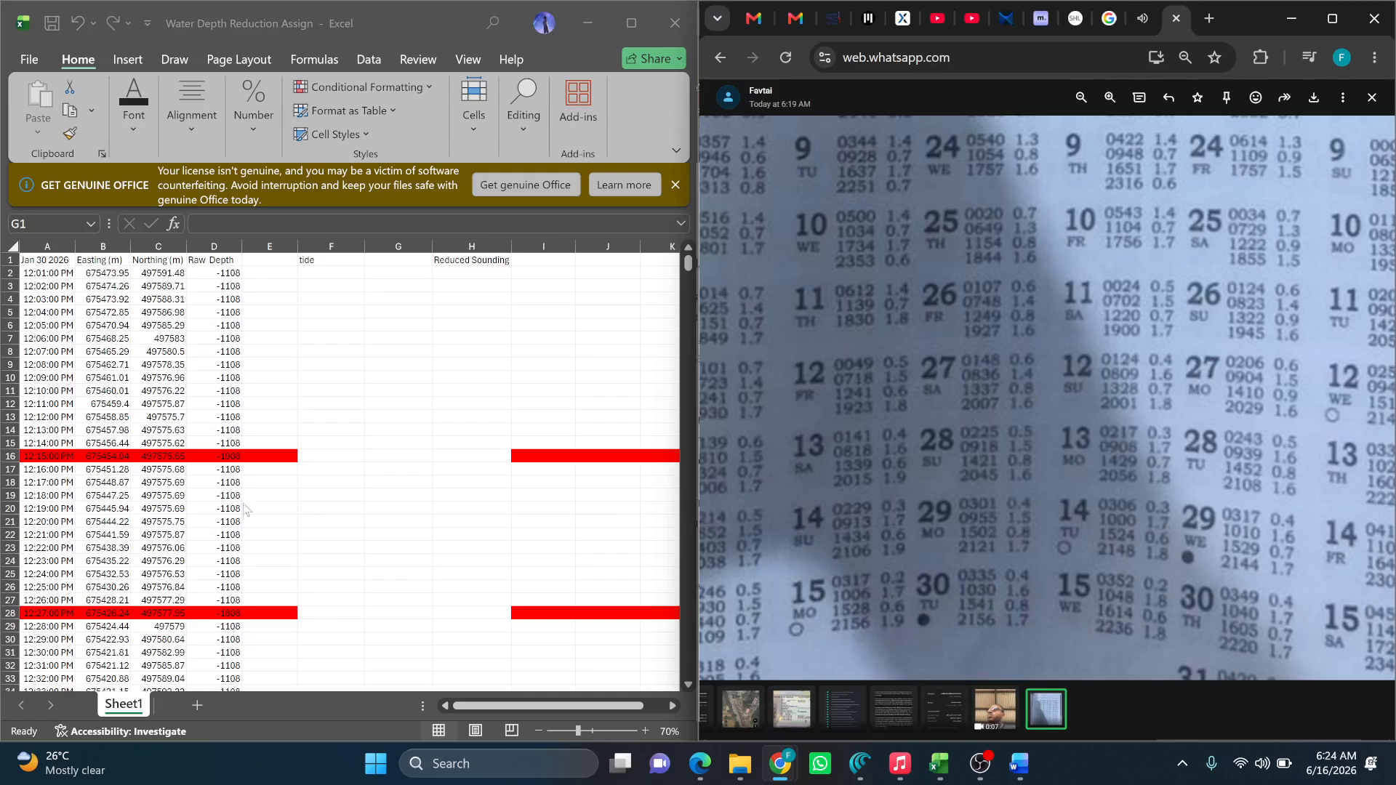
{"action": "scroll", "coordinate": [303, 522], "scroll_direction": "down", "scroll_amount": 17}
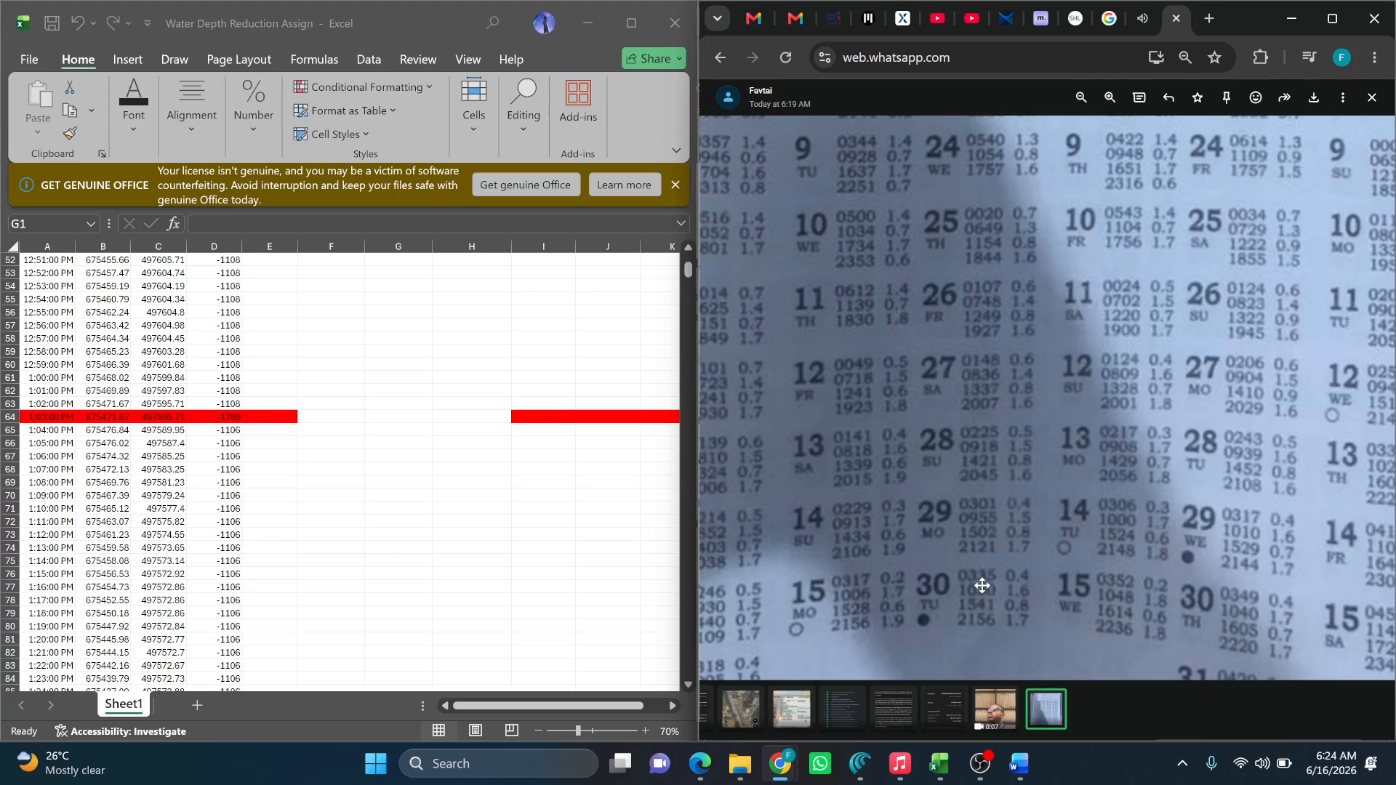
{"action": "scroll", "coordinate": [985, 586], "scroll_direction": "up", "scroll_amount": 1}
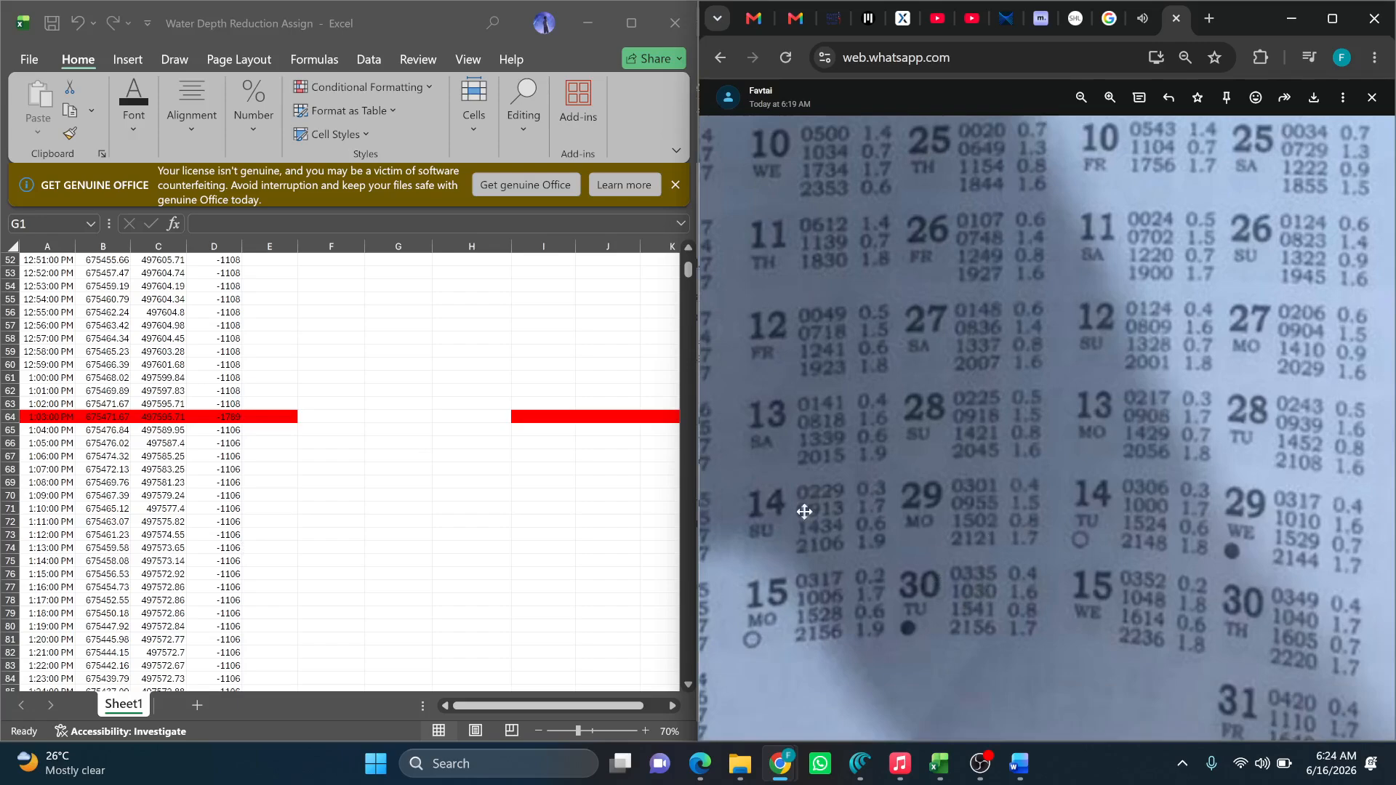
{"action": "scroll", "coordinate": [143, 420], "scroll_direction": "up", "scroll_amount": 16}
{"action": "scroll", "coordinate": [138, 420], "scroll_direction": "up", "scroll_amount": 1}
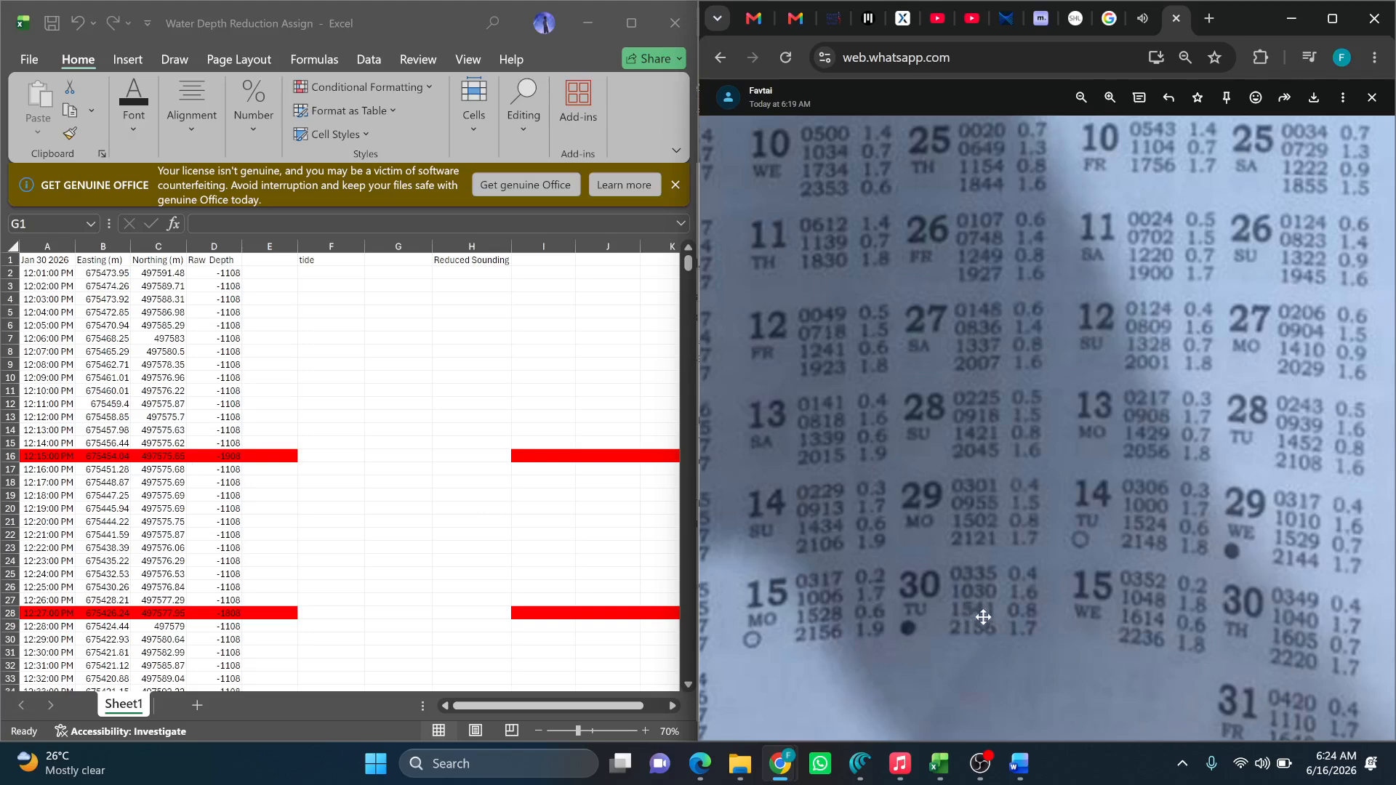
Find the 3:41 PM record in the depth workbook and enter 0.8 as its tide value.
{"action": "left_click", "coordinate": [440, 469]}
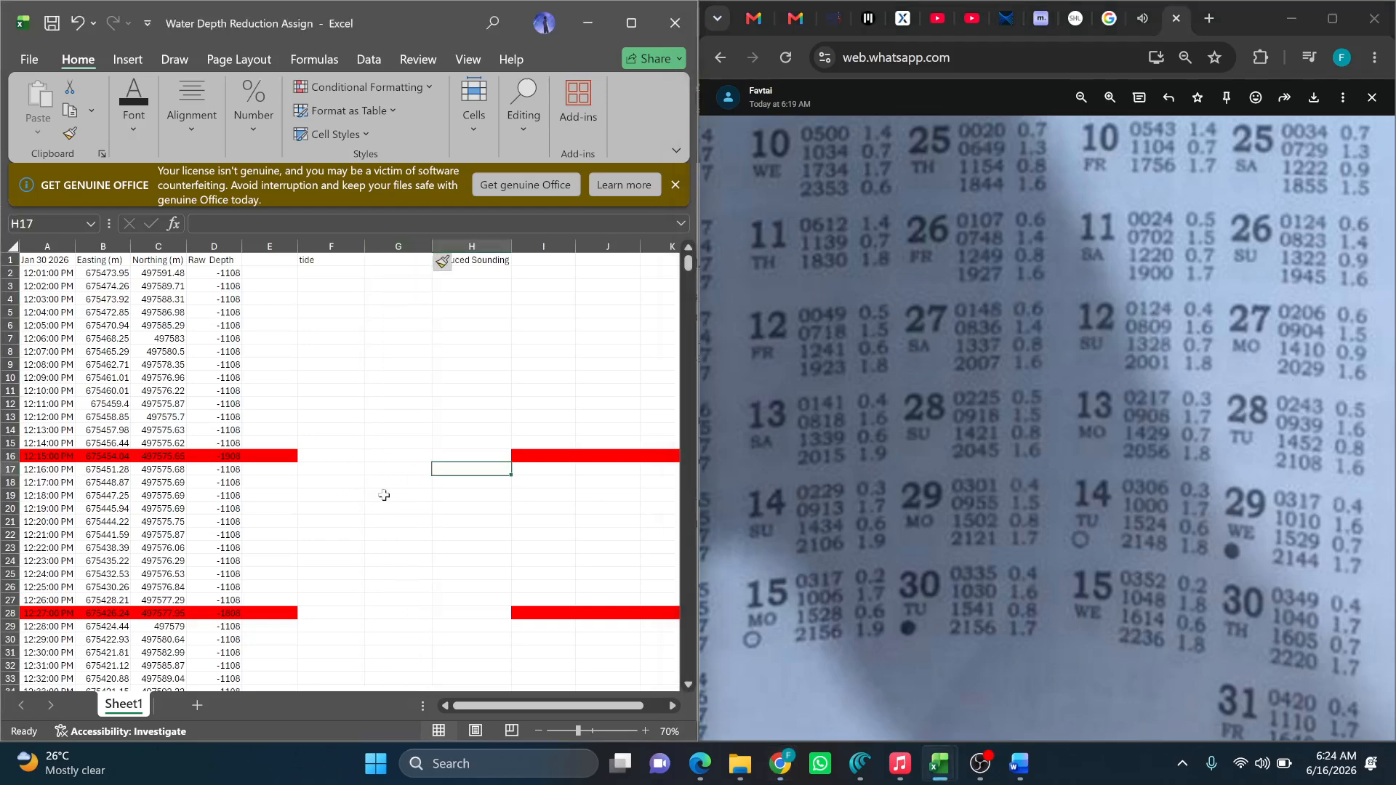
{"action": "key", "text": "ctrl+f"}
{"action": "type", "text": "1"}
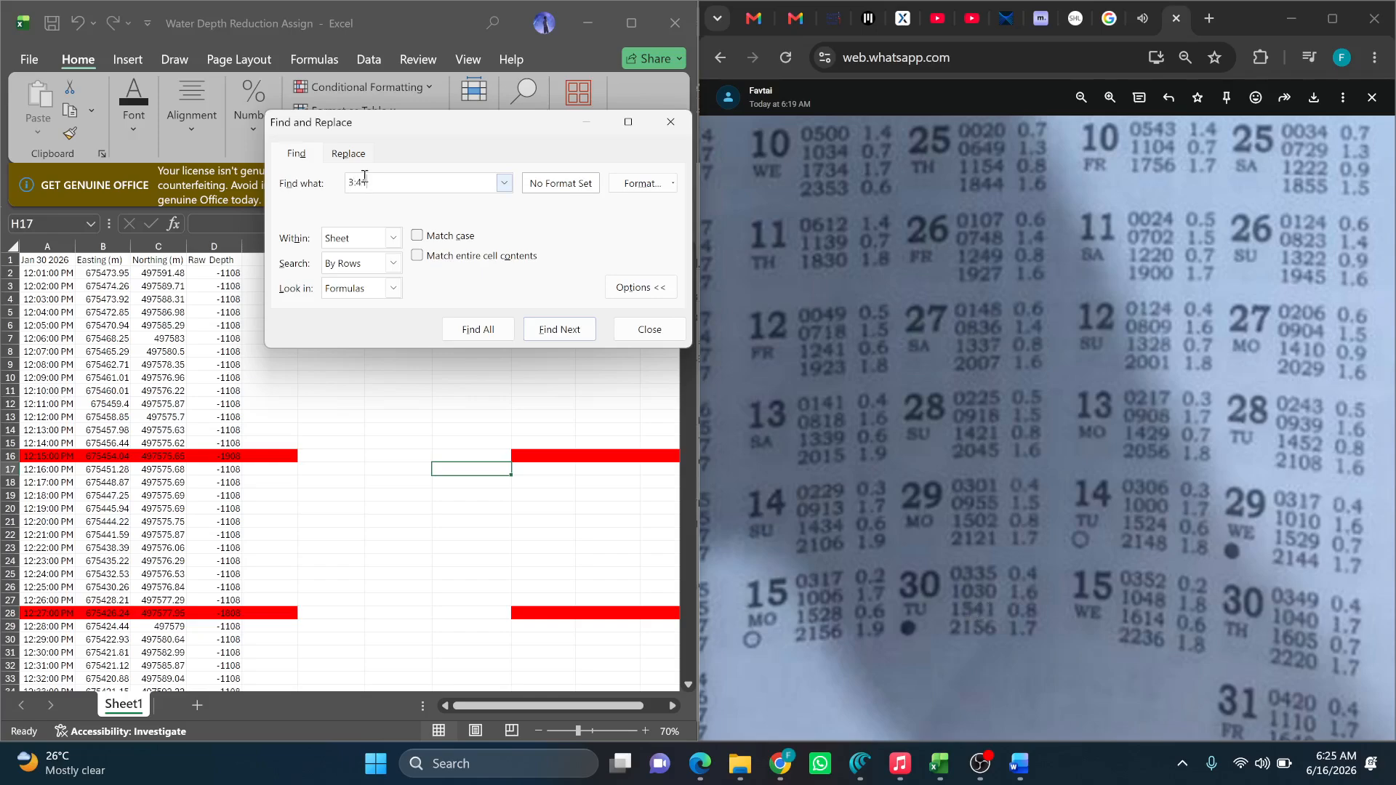
{"action": "left_click", "coordinate": [554, 332]}
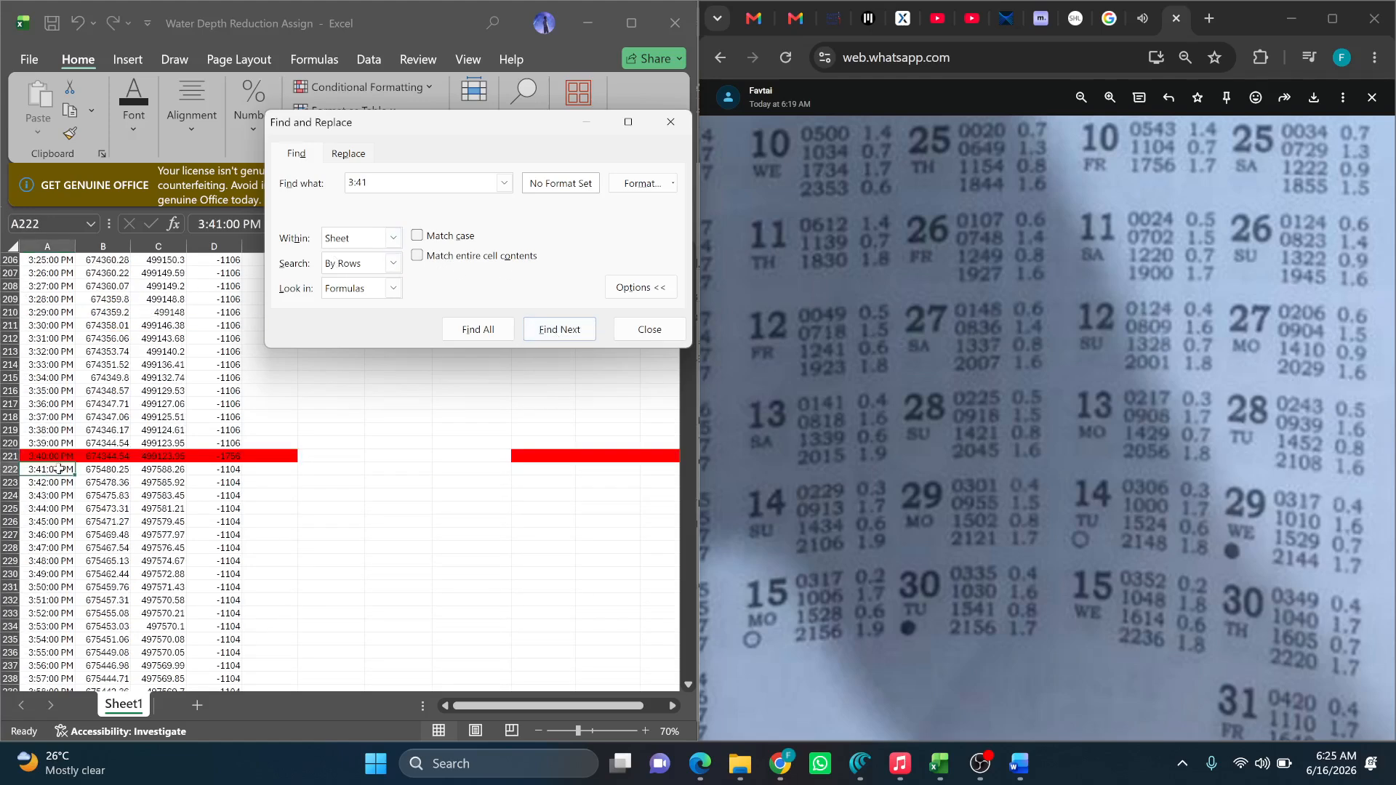
{"action": "left_click", "coordinate": [5, 456]}
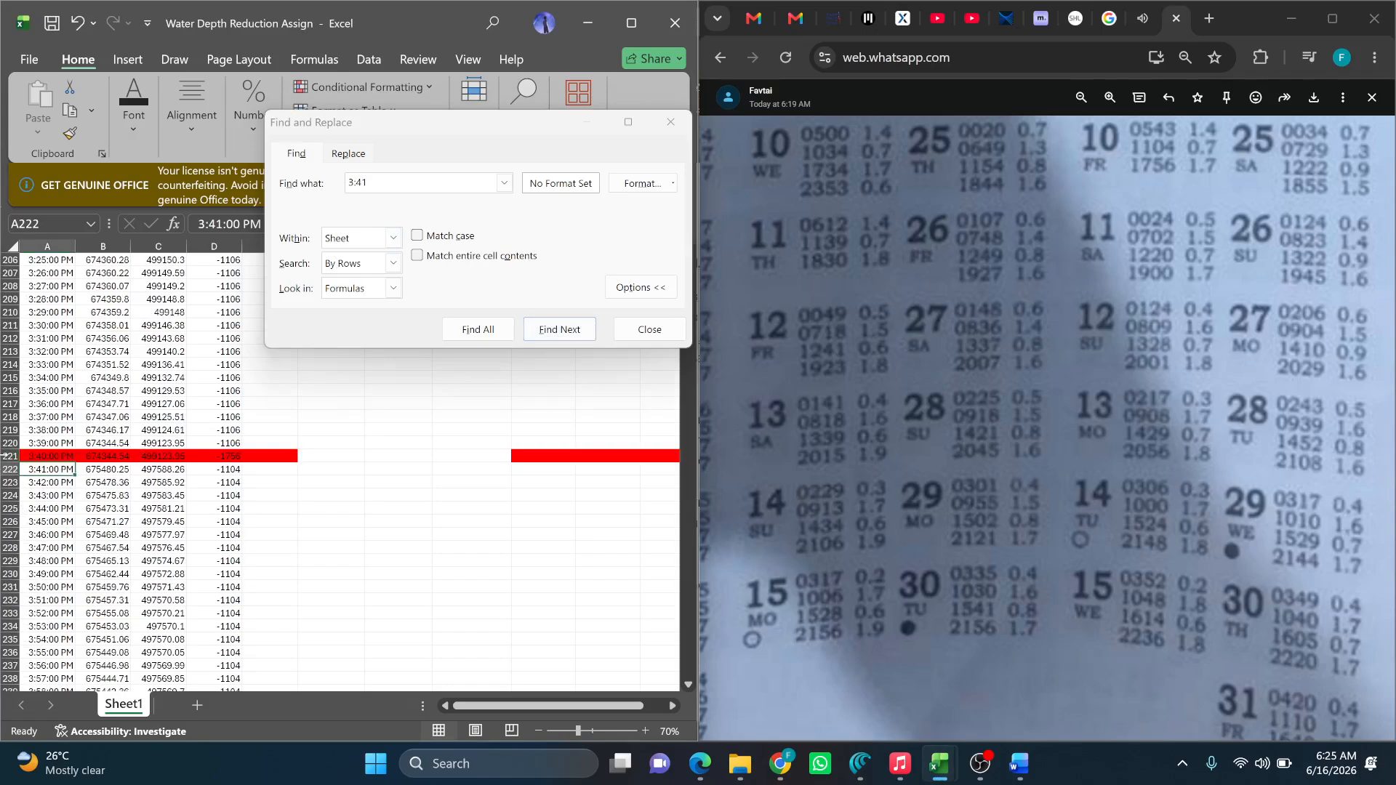
{"action": "left_click", "coordinate": [5, 456]}
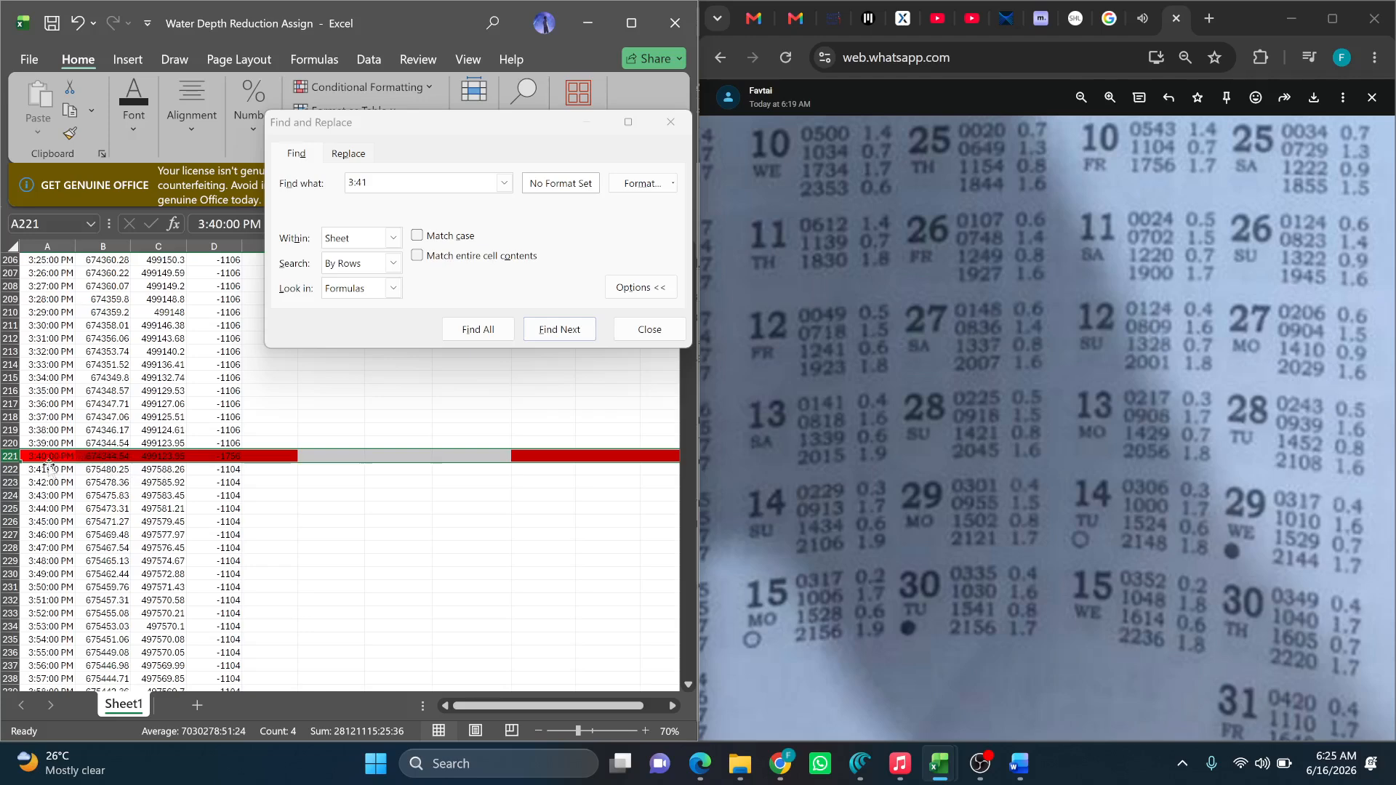
{"action": "left_click", "coordinate": [12, 469]}
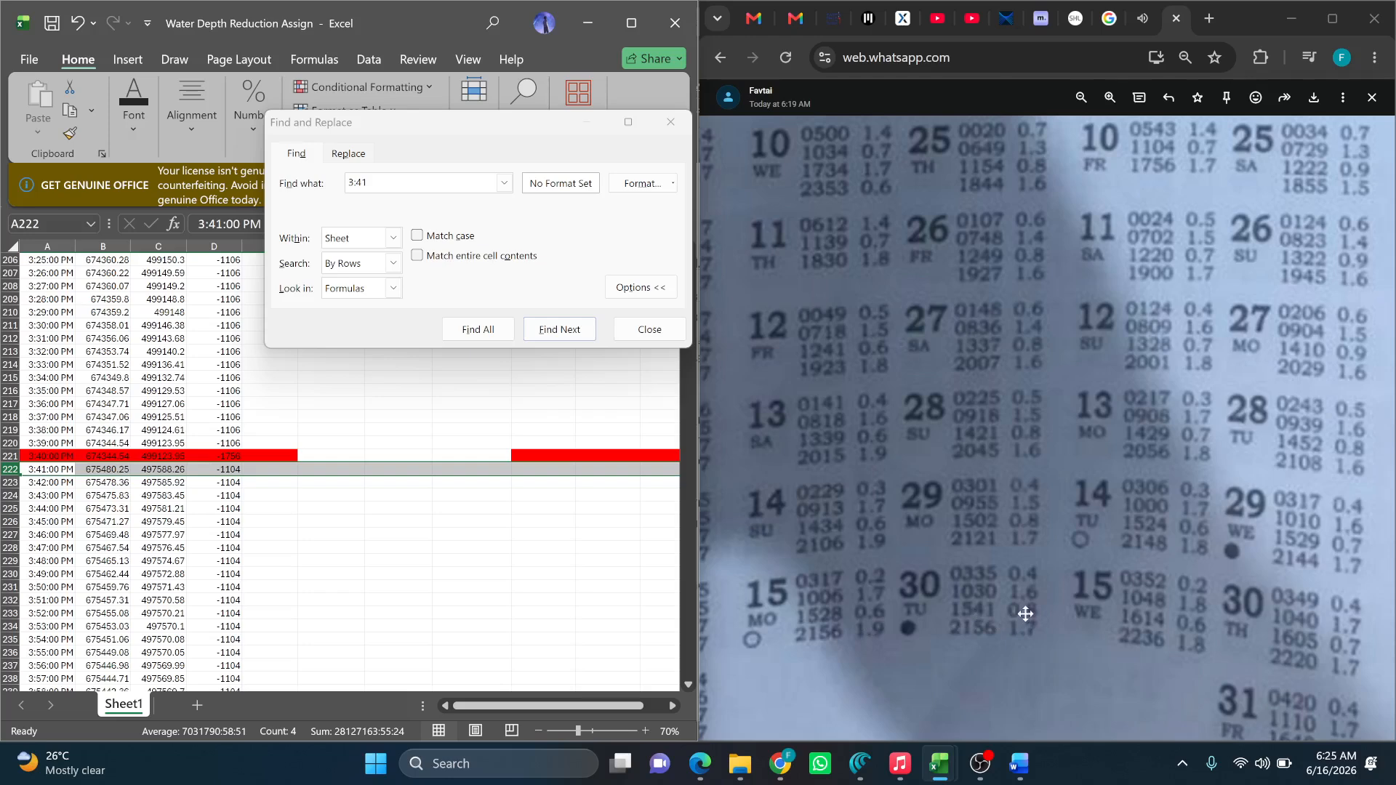
{"action": "left_click", "coordinate": [406, 469]}
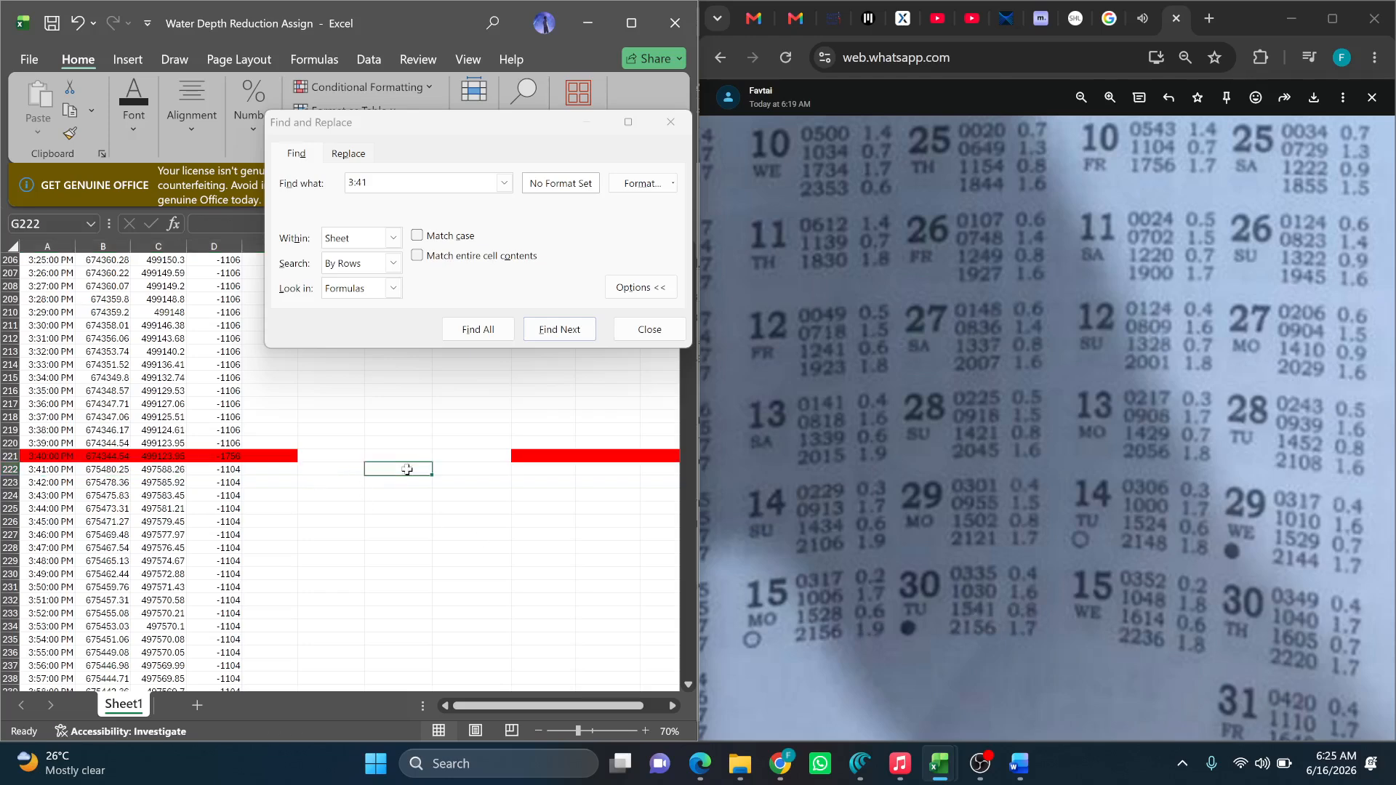
{"action": "left_click", "coordinate": [335, 469]}
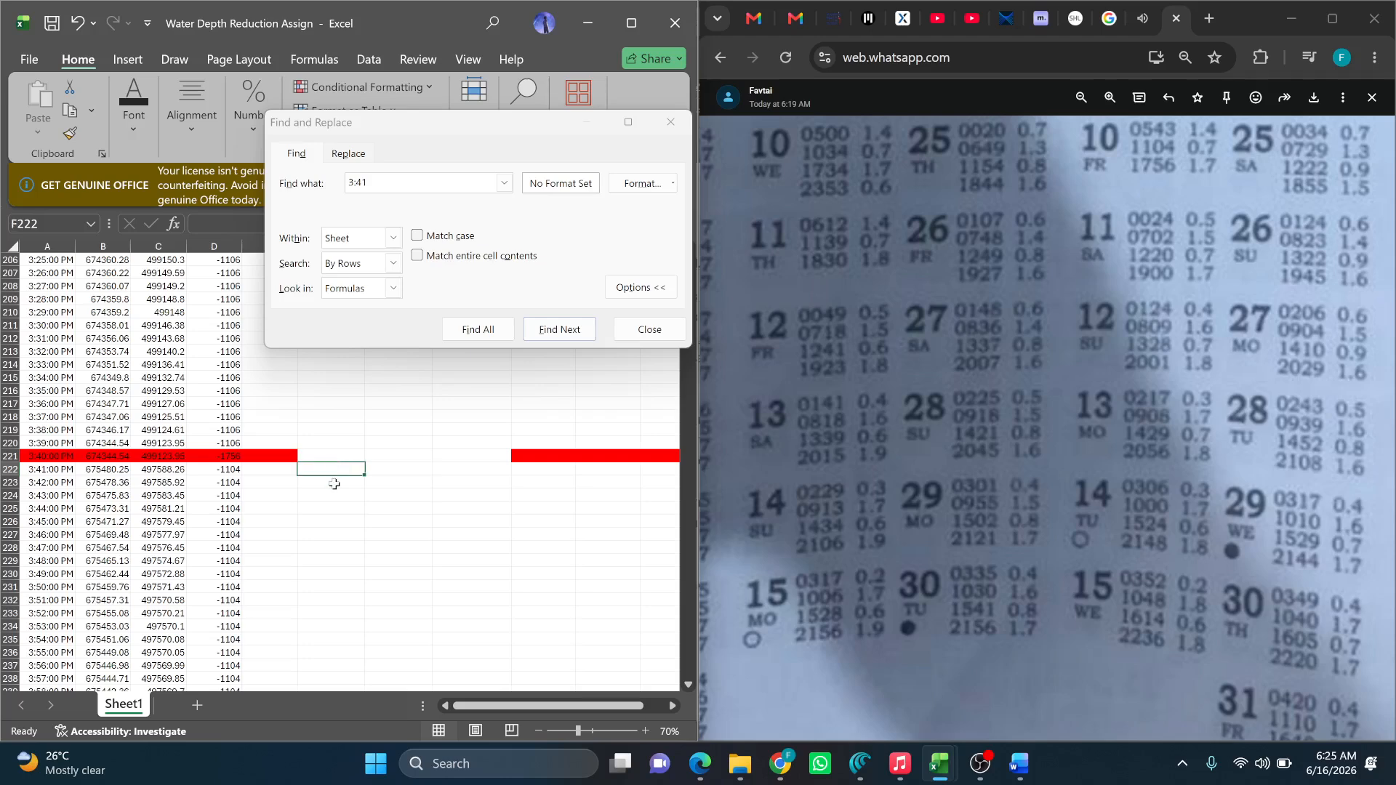
{"action": "type", "text": "0.8"}
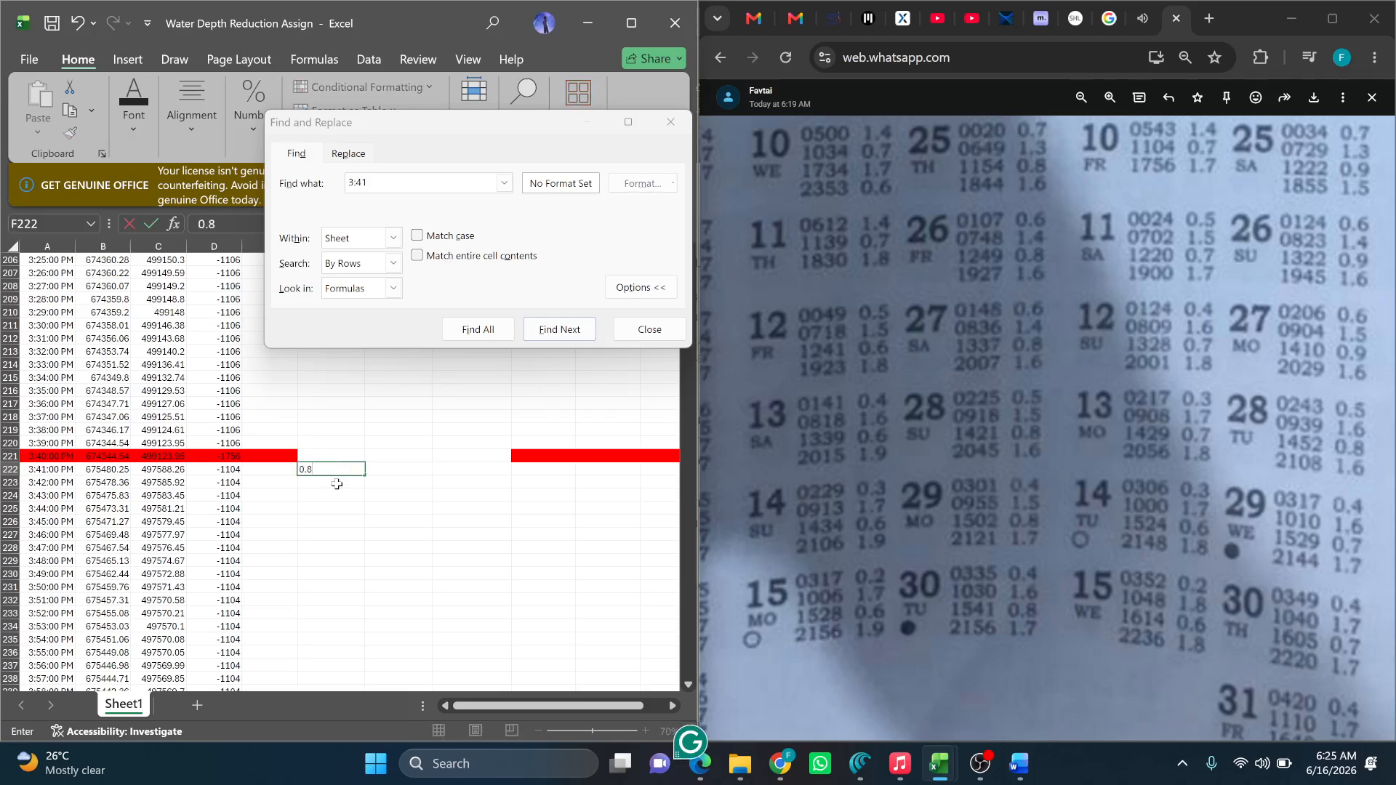
{"action": "key", "text": "Return"}
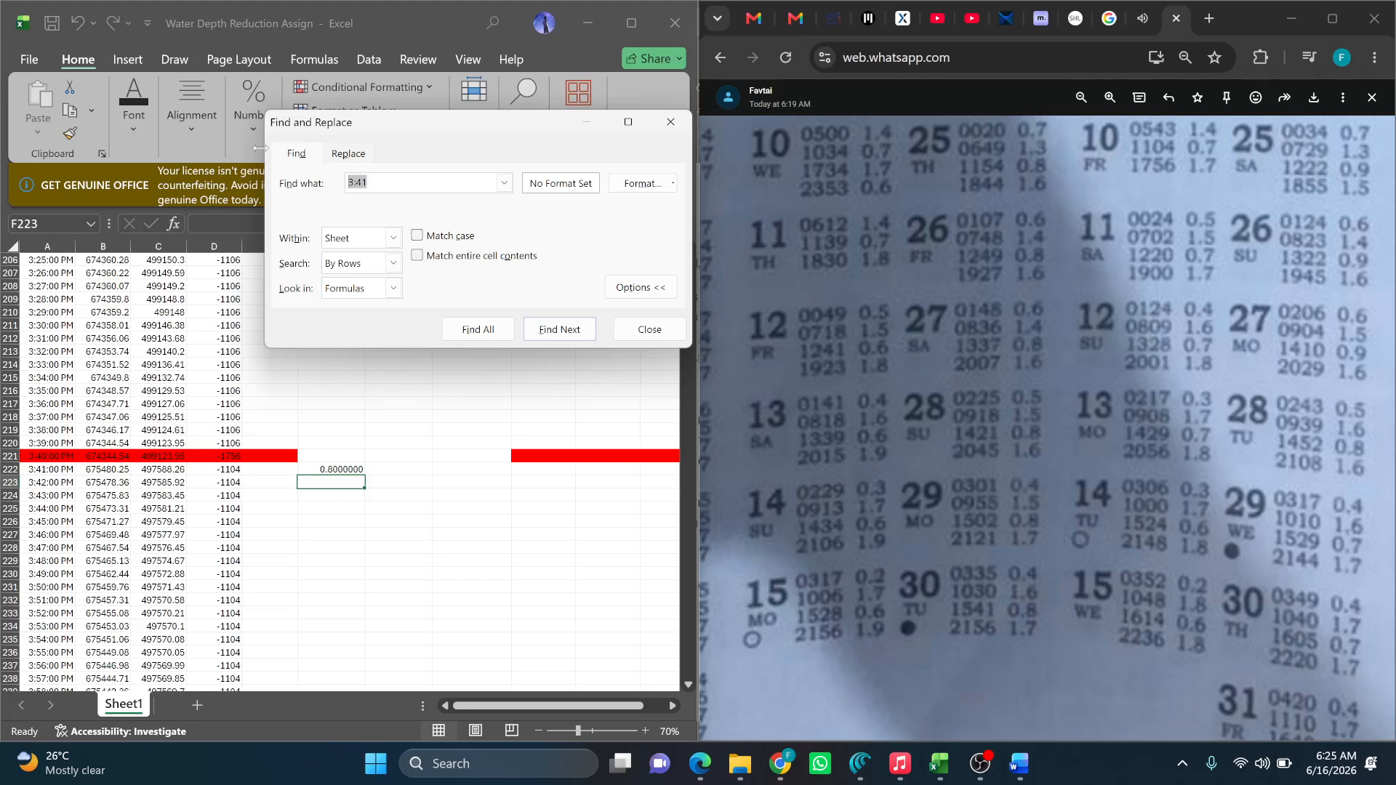
Find the 9:56 PM record and enter 1.7 in its tide cell.
{"action": "type", "text": "9:56"}
{"action": "left_click", "coordinate": [546, 335]}
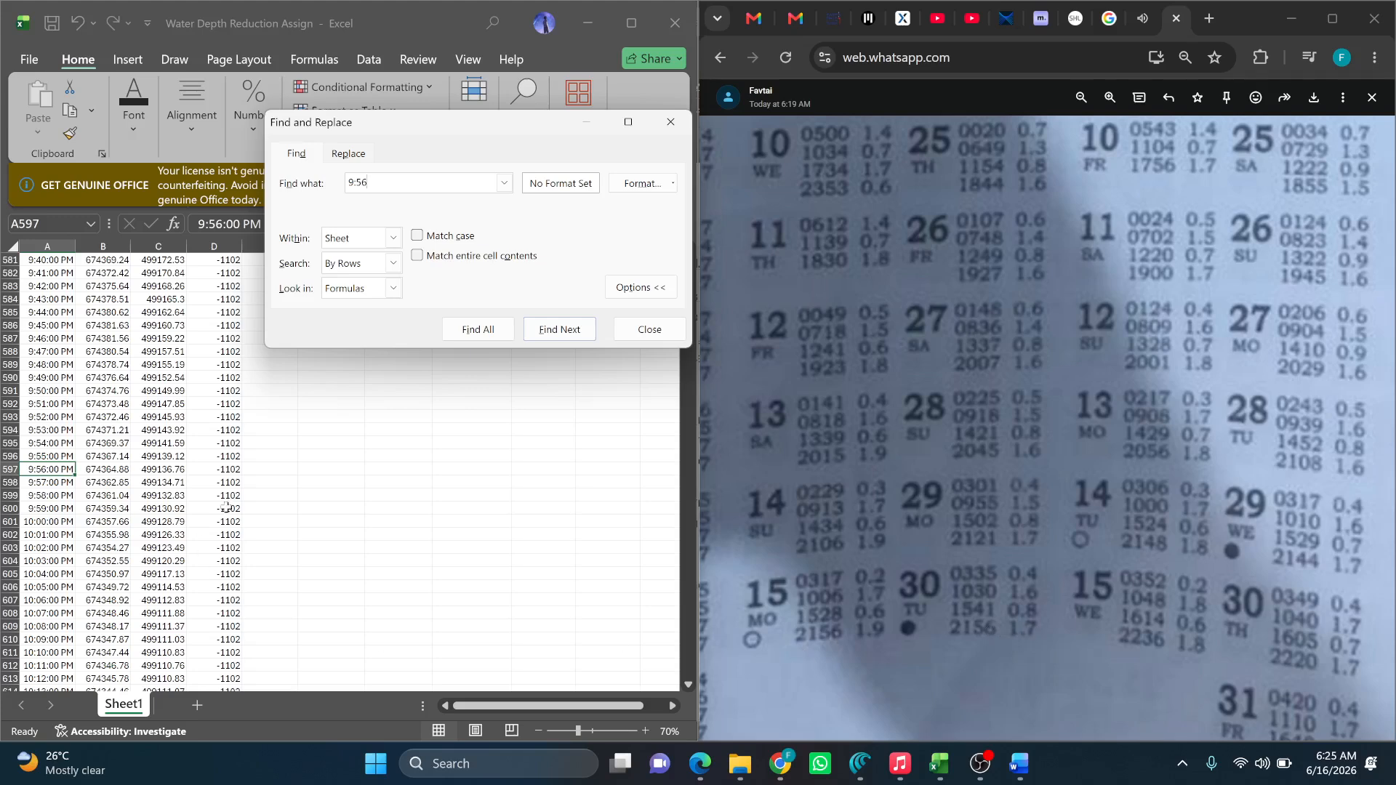
{"action": "left_click", "coordinate": [334, 471]}
{"action": "type", "text": "1.7"}
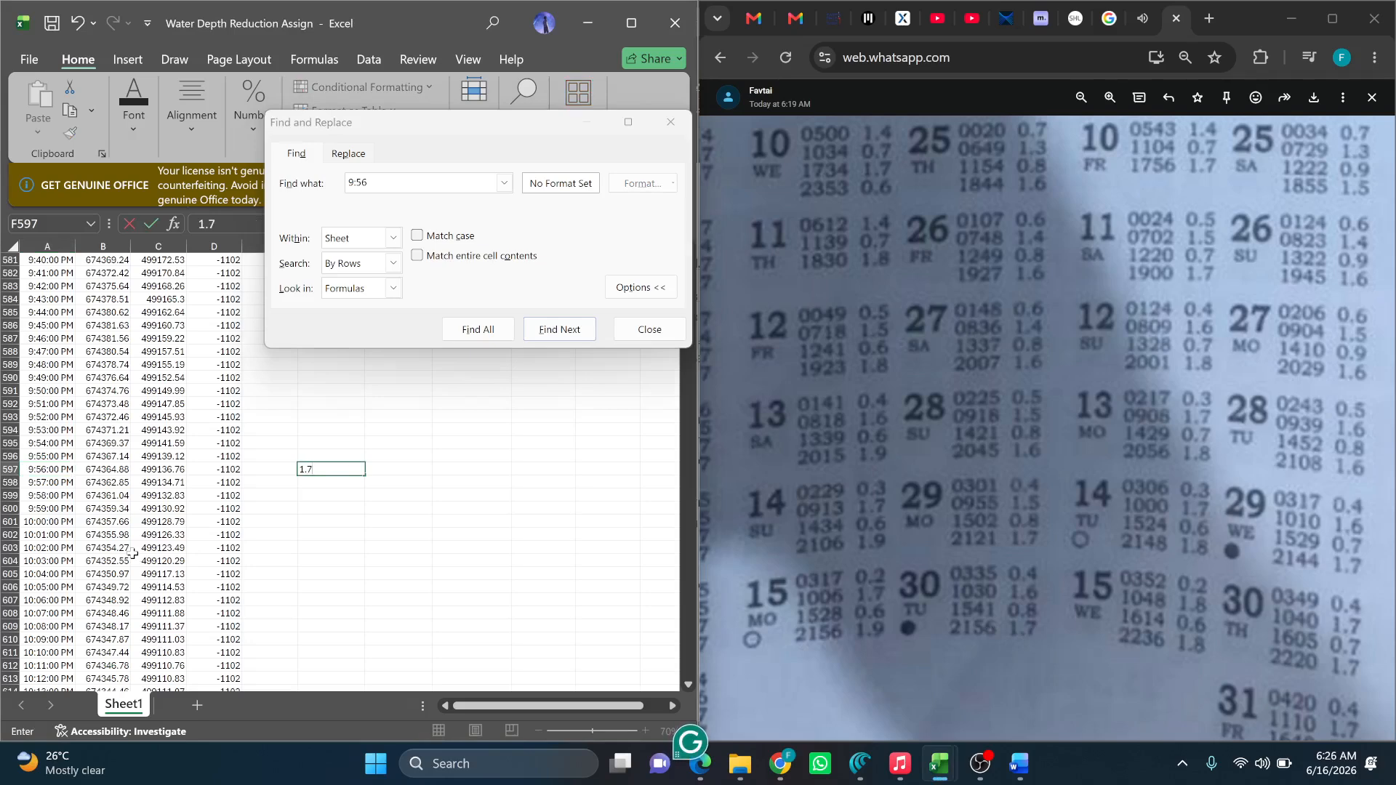
{"action": "key", "text": "ctrl+Return"}
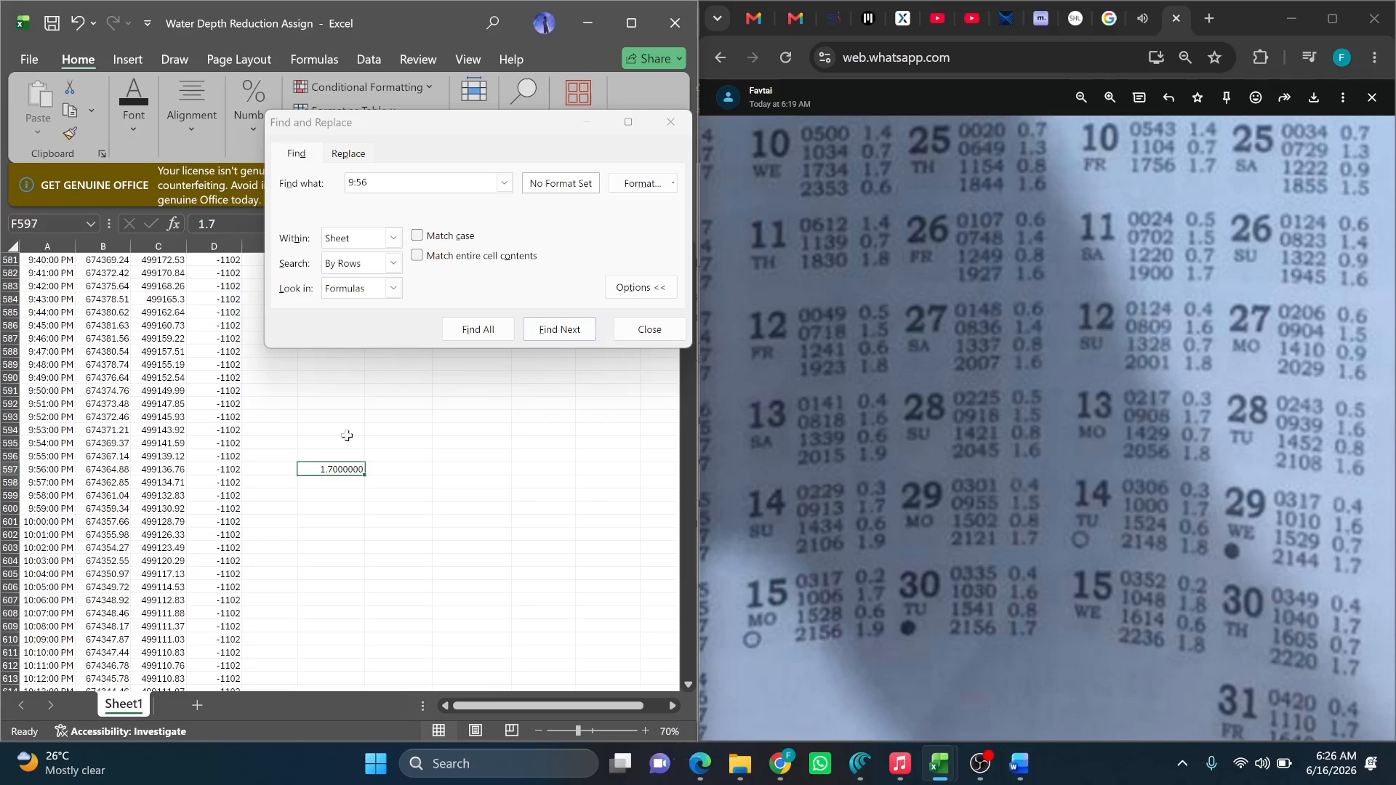
Review the tide column from the 3:41 PM entry down to the cells just below the 9:56 PM entry.
{"action": "key", "text": "Return"}
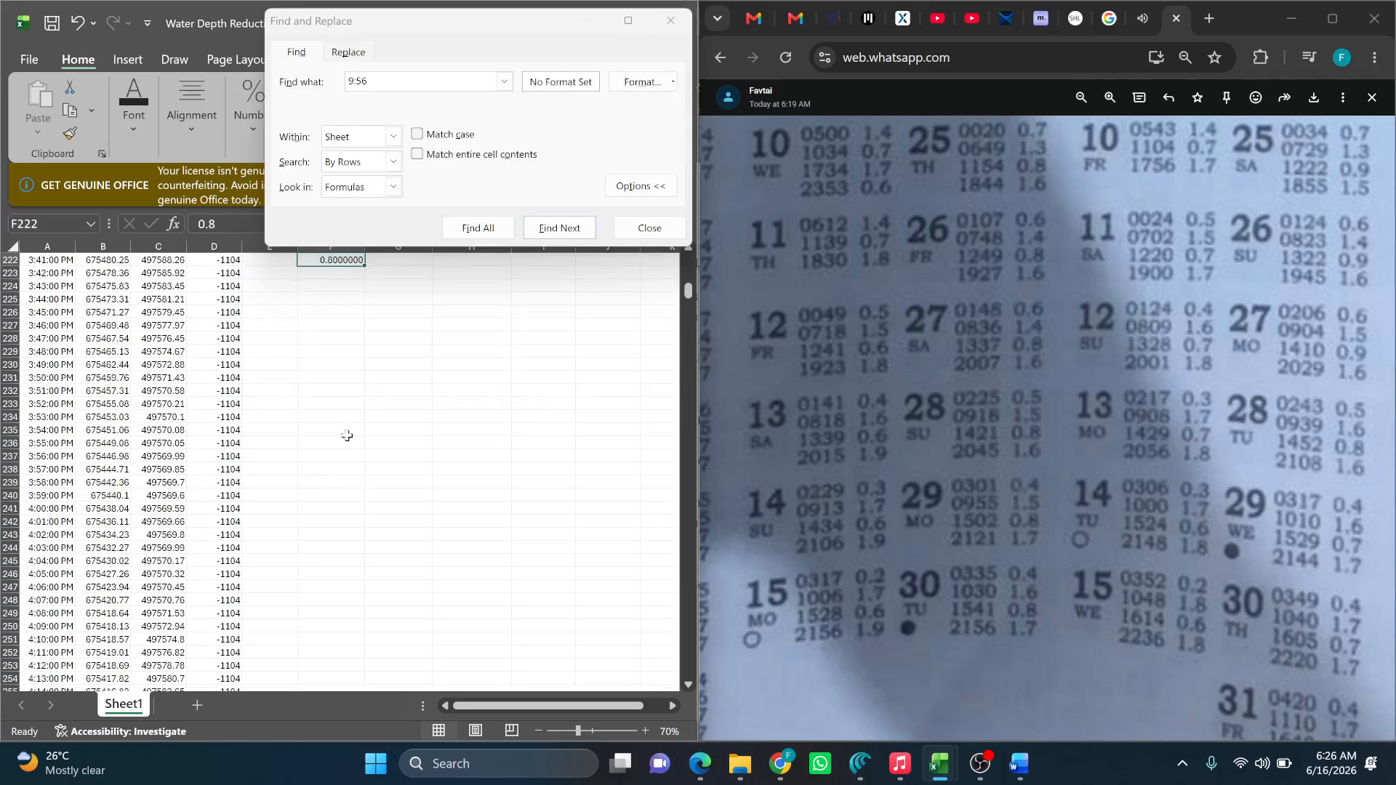
{"action": "key", "text": "Return"}
{"action": "key", "text": "Down"}
{"action": "key", "text": "Down"}
{"action": "key", "text": "Down"}
{"action": "key", "text": "Down"}
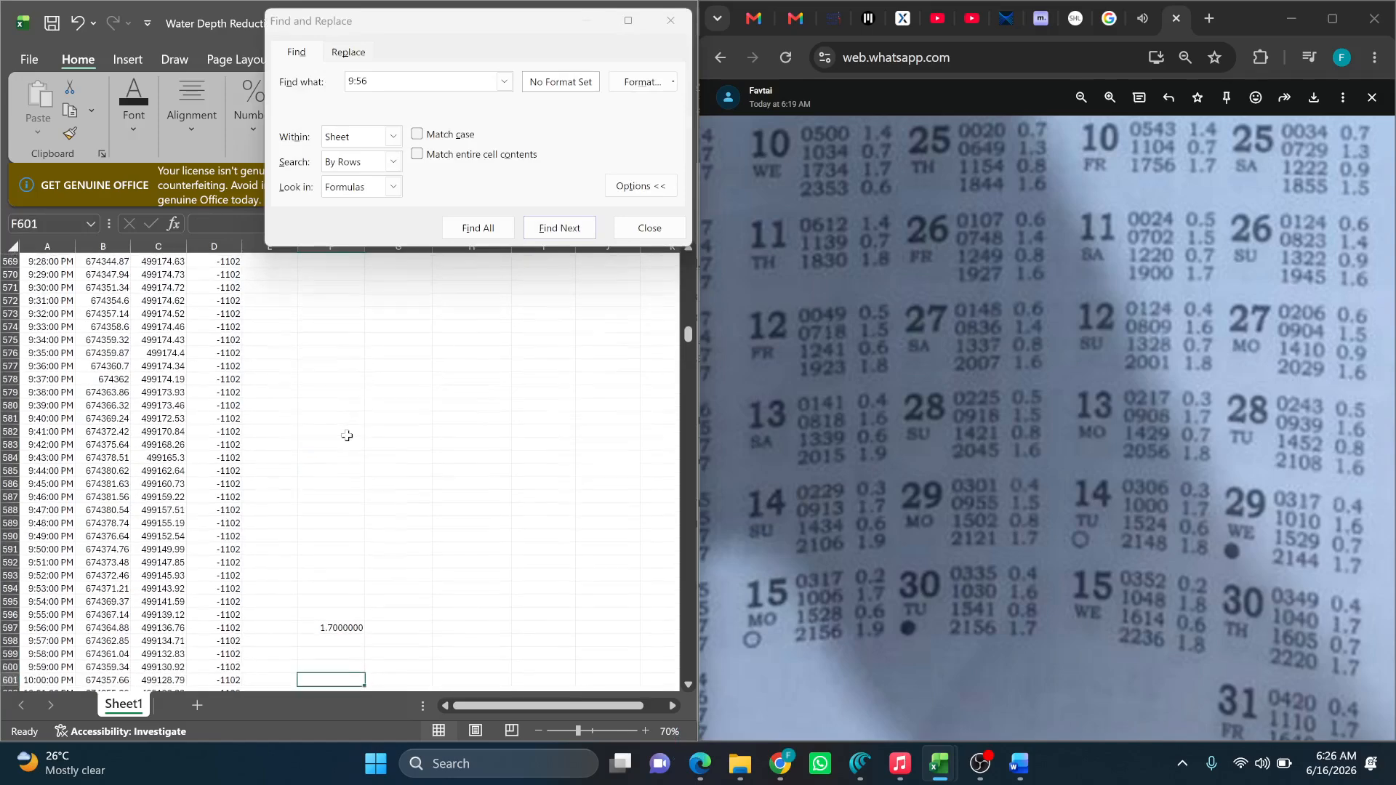
Examine the July 1 times and heights in the tide table photo for the next day's records.
{"action": "scroll", "coordinate": [1013, 618], "scroll_direction": "up", "scroll_amount": 6}
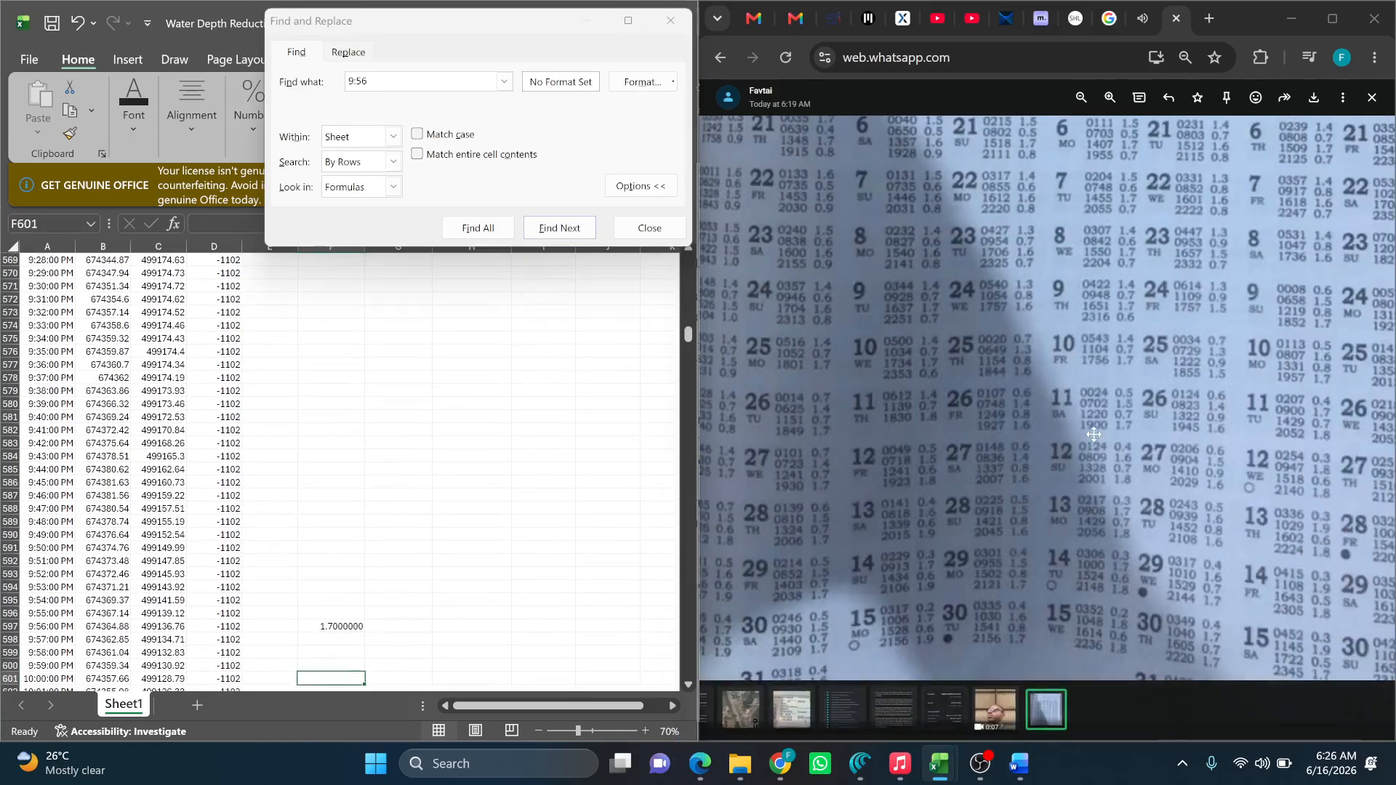
{"action": "left_click", "coordinate": [1013, 655]}
{"action": "scroll", "coordinate": [981, 523], "scroll_direction": "up", "scroll_amount": 3}
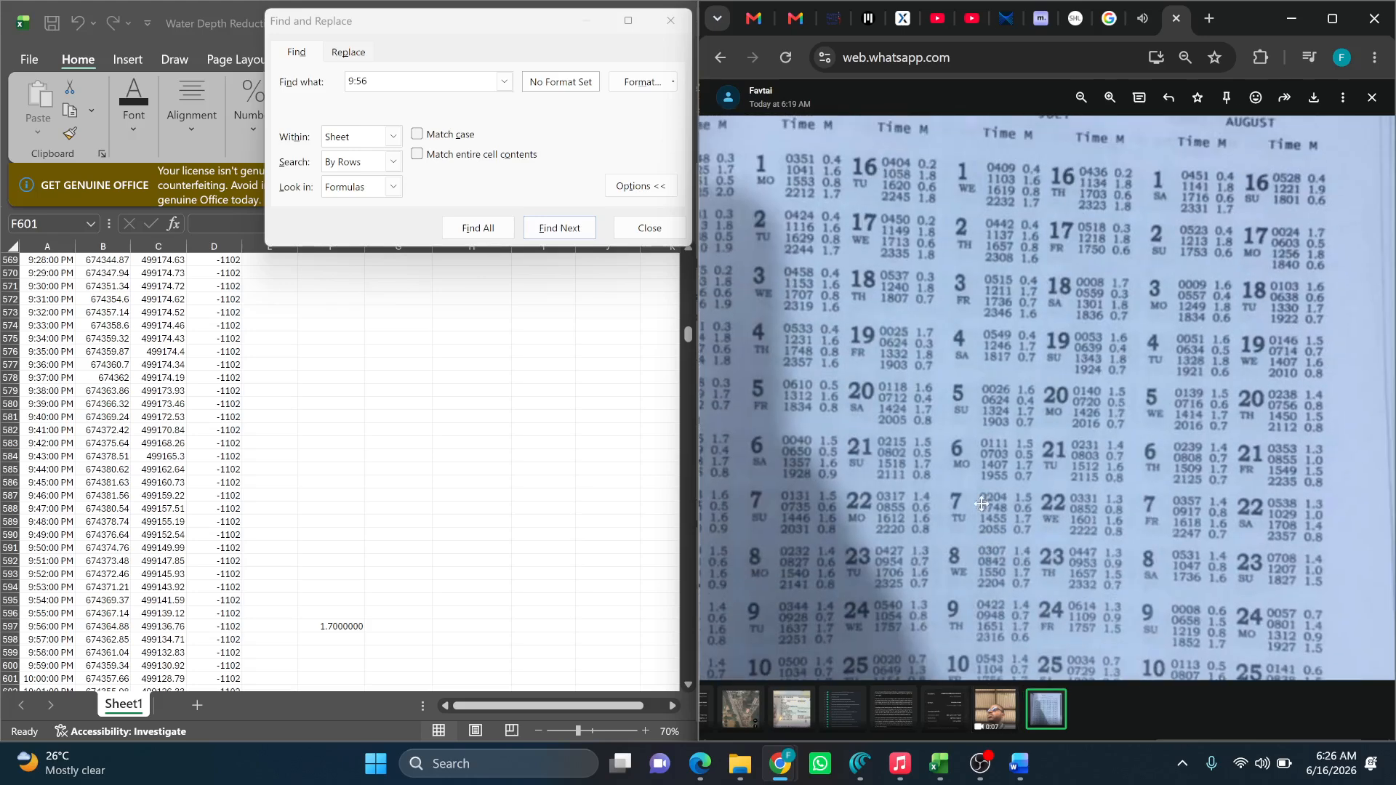
{"action": "scroll", "coordinate": [981, 390], "scroll_direction": "up", "scroll_amount": 3}
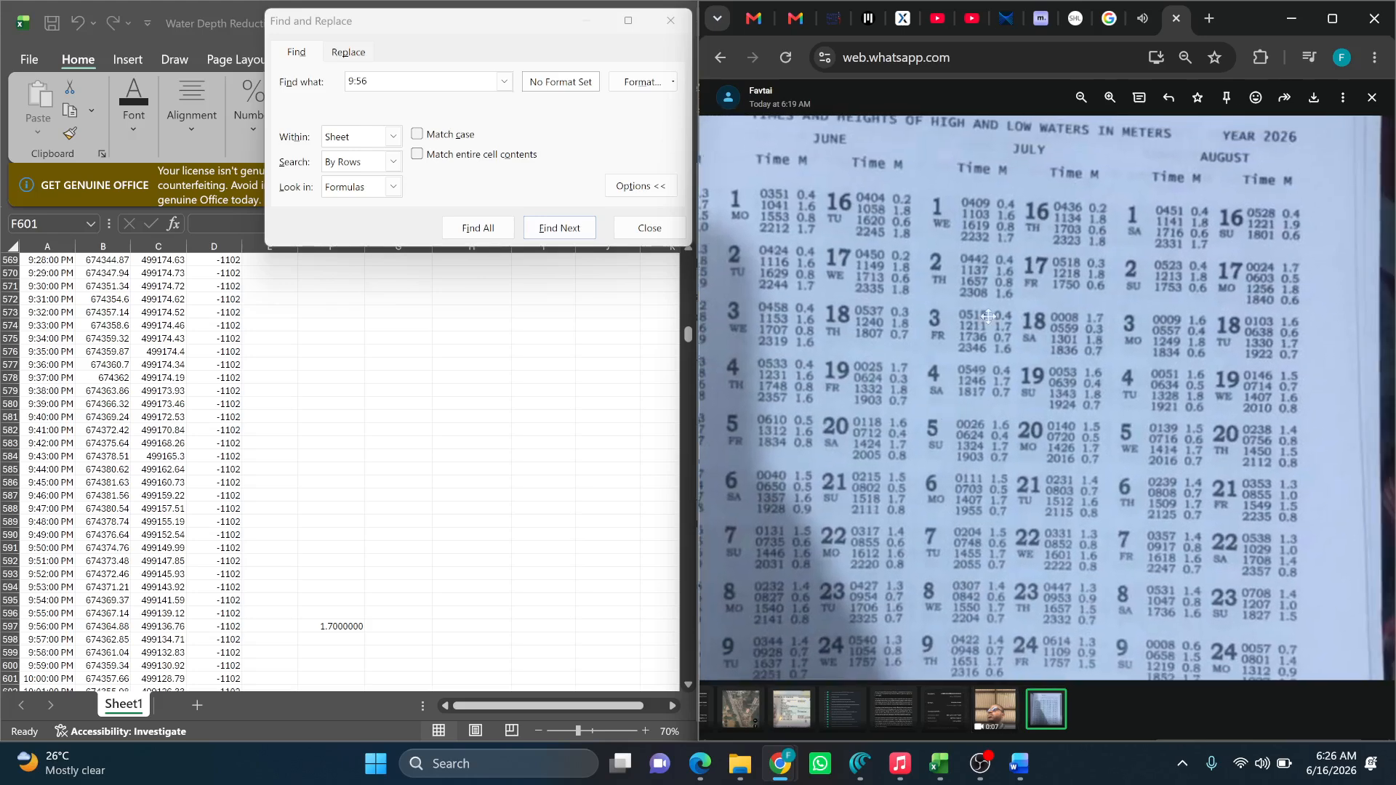
{"action": "scroll", "coordinate": [960, 178], "scroll_direction": "up", "scroll_amount": 3}
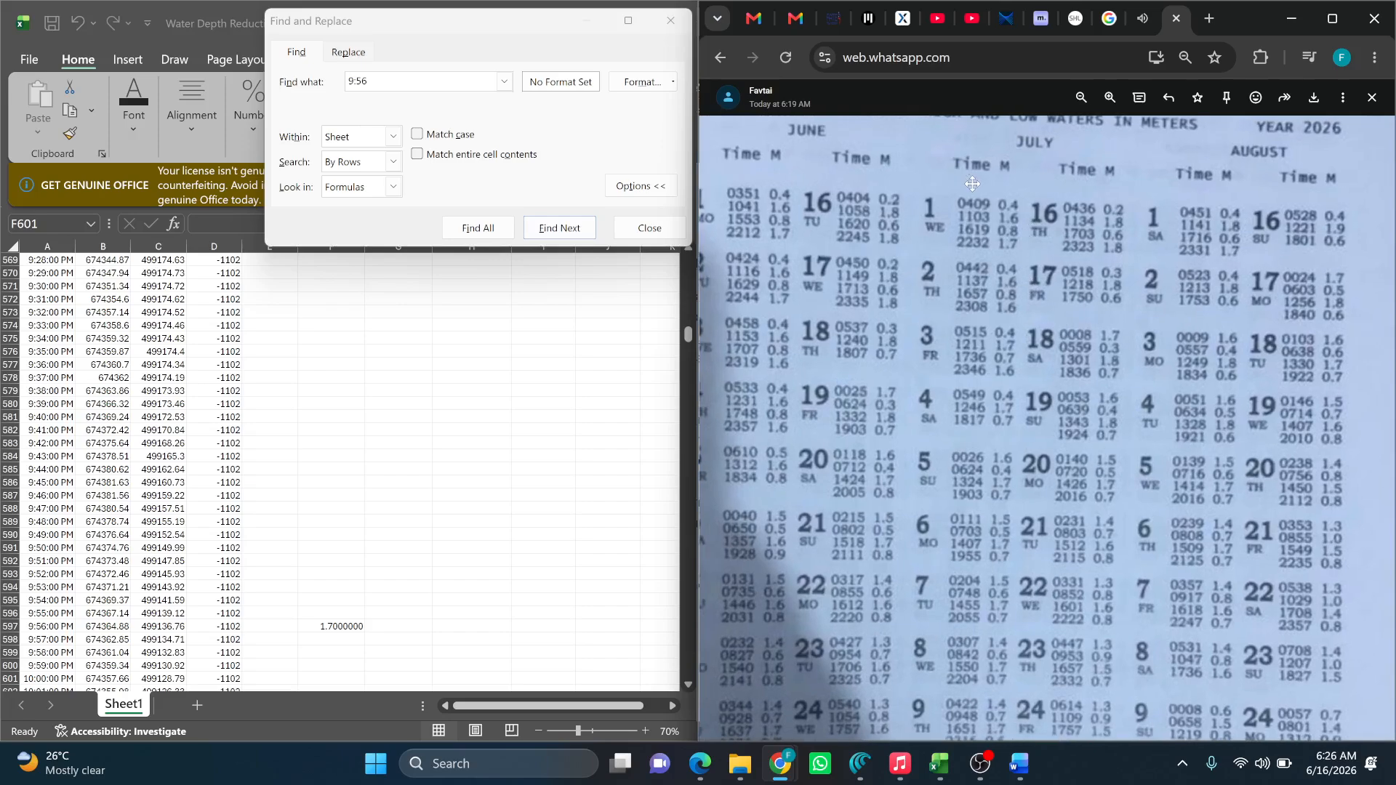
{"action": "scroll", "coordinate": [973, 187], "scroll_direction": "up", "scroll_amount": 1}
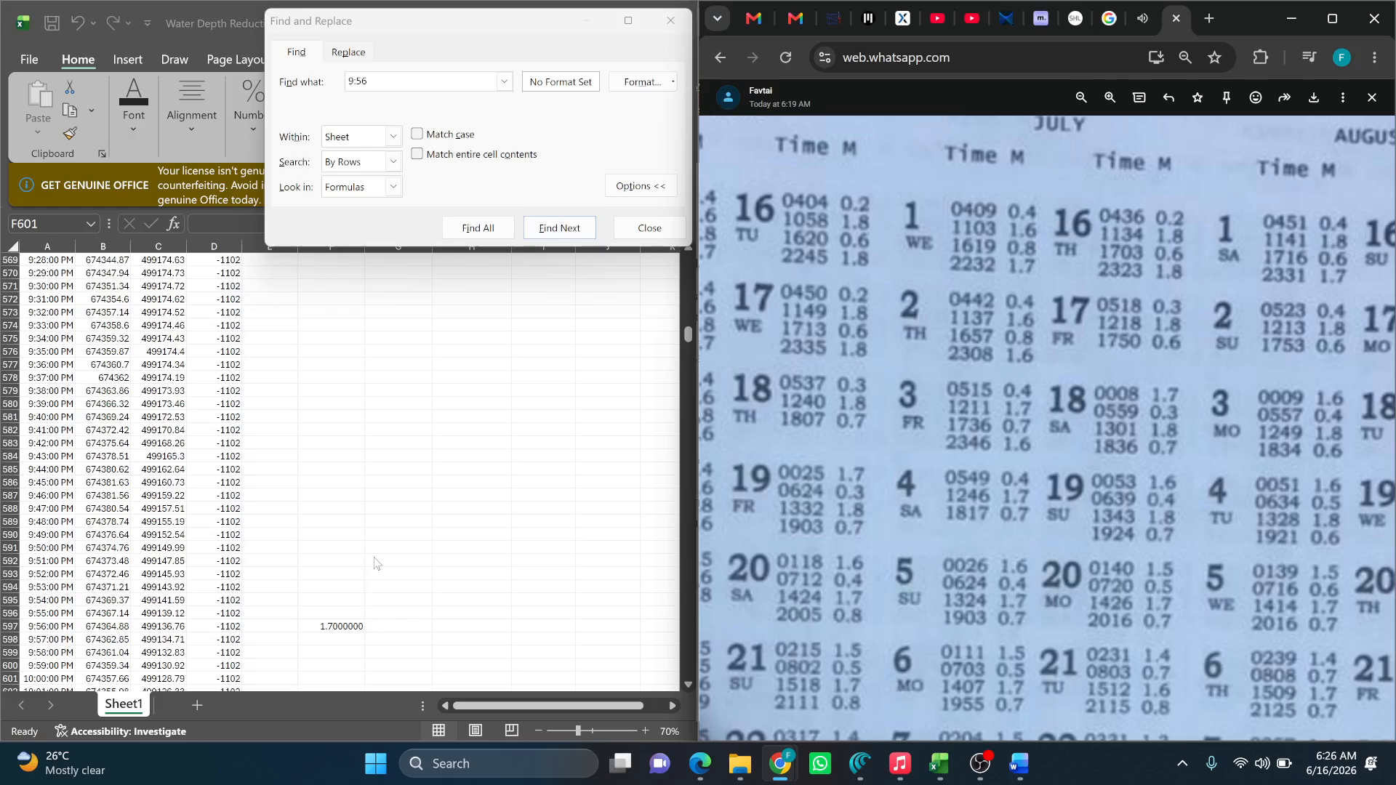
{"action": "scroll", "coordinate": [323, 510], "scroll_direction": "down", "scroll_amount": 2}
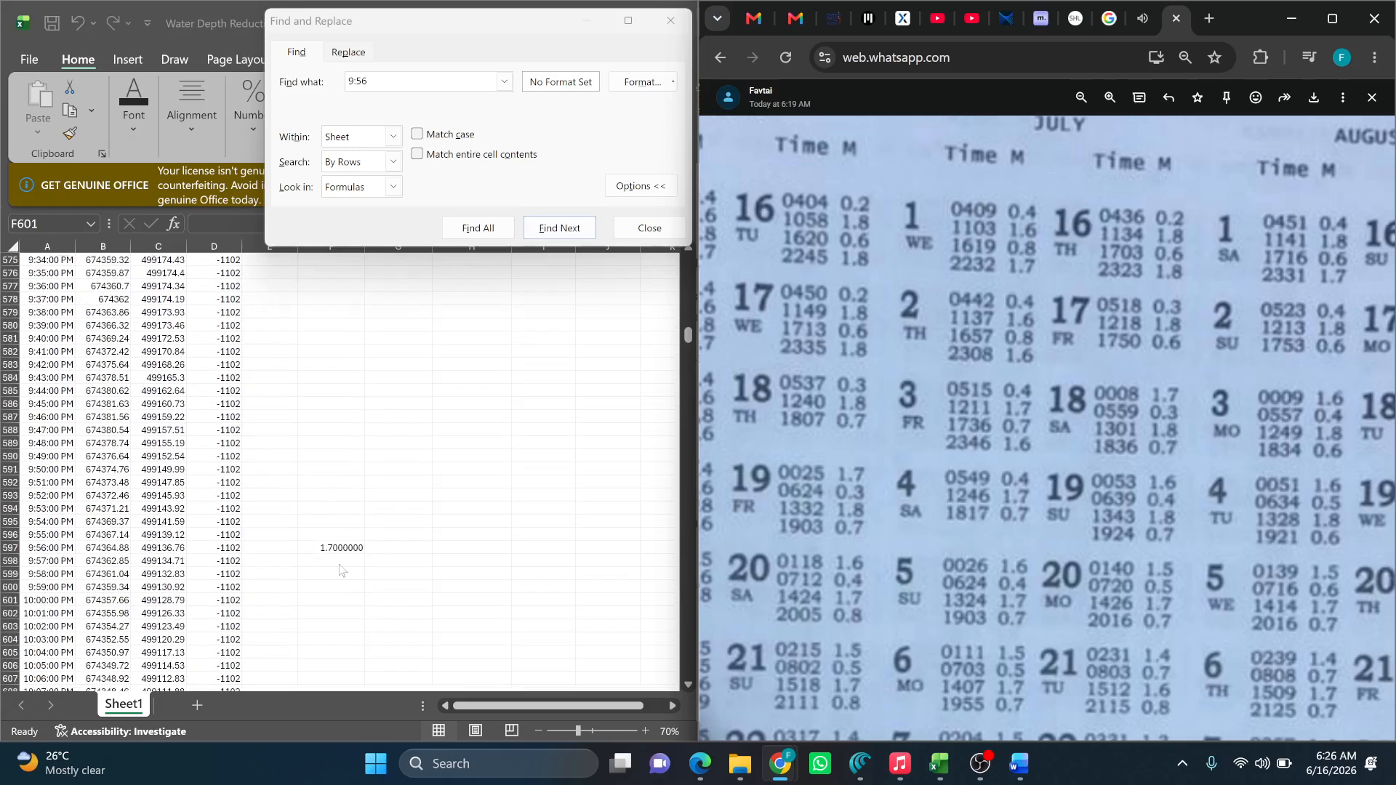
Find the 4:09 AM record in the depth workbook and enter 0.4 as its tide value.
{"action": "left_click", "coordinate": [397, 85]}
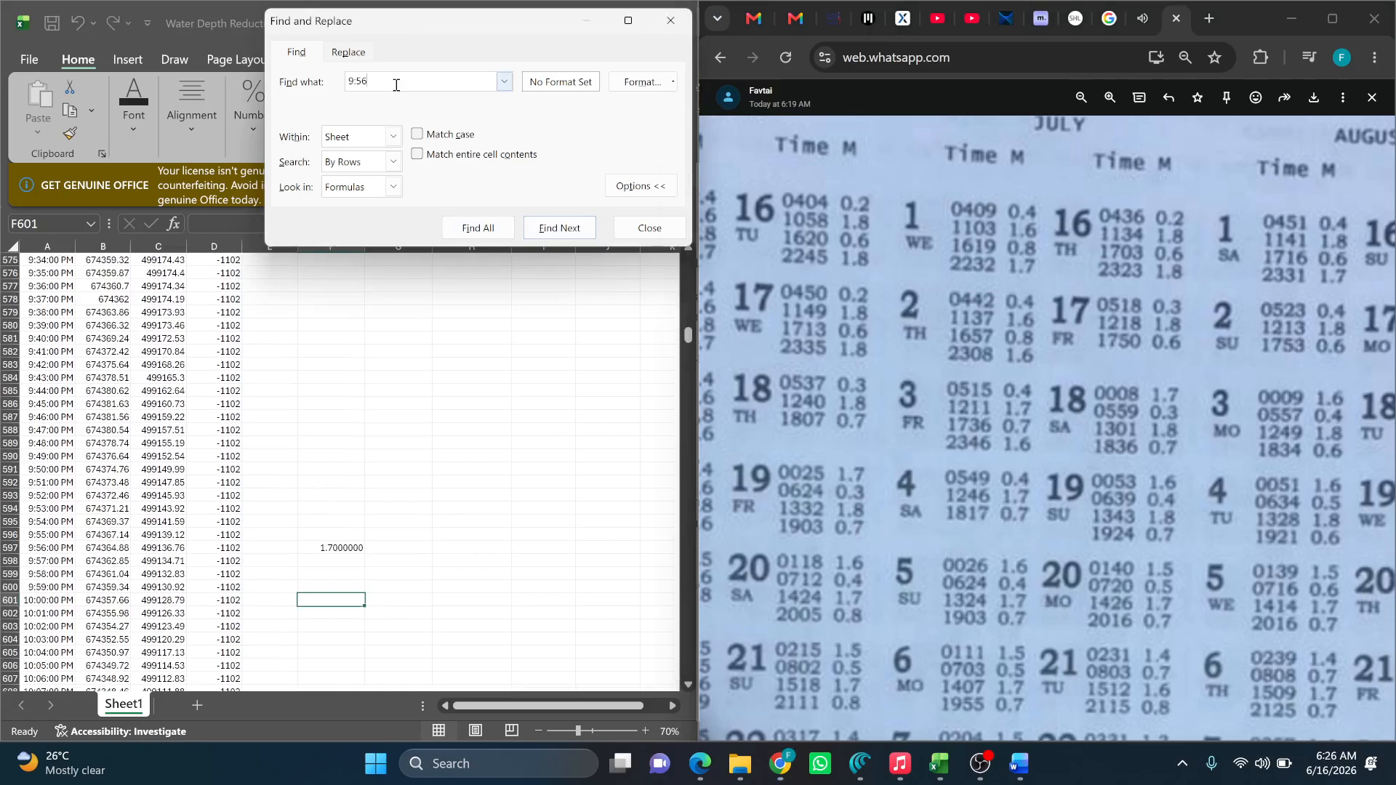
{"action": "left_click_drag", "start_coordinate": [383, 80], "coordinate": [289, 69]}
{"action": "type", "text": "4:09"}
{"action": "key", "text": "Return"}
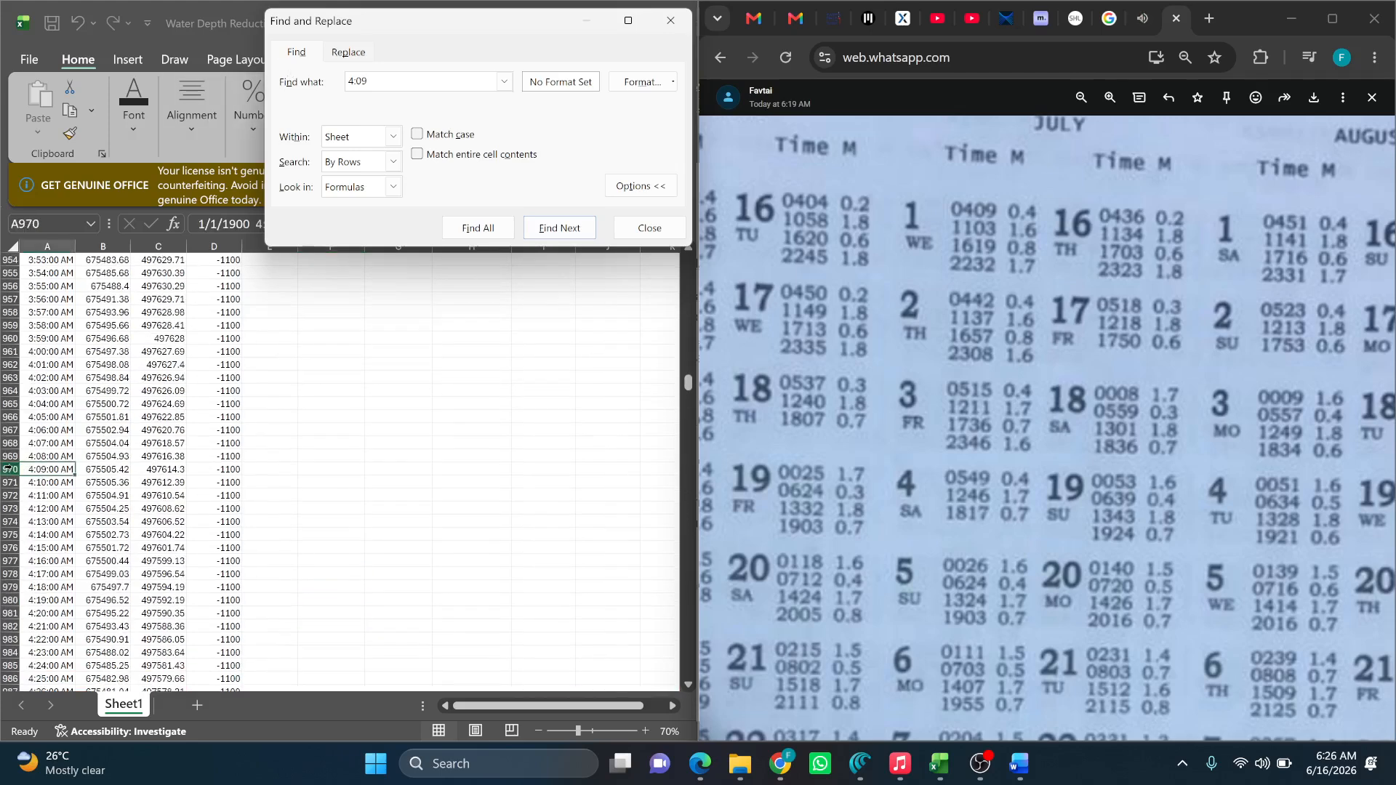
{"action": "left_click", "coordinate": [311, 470]}
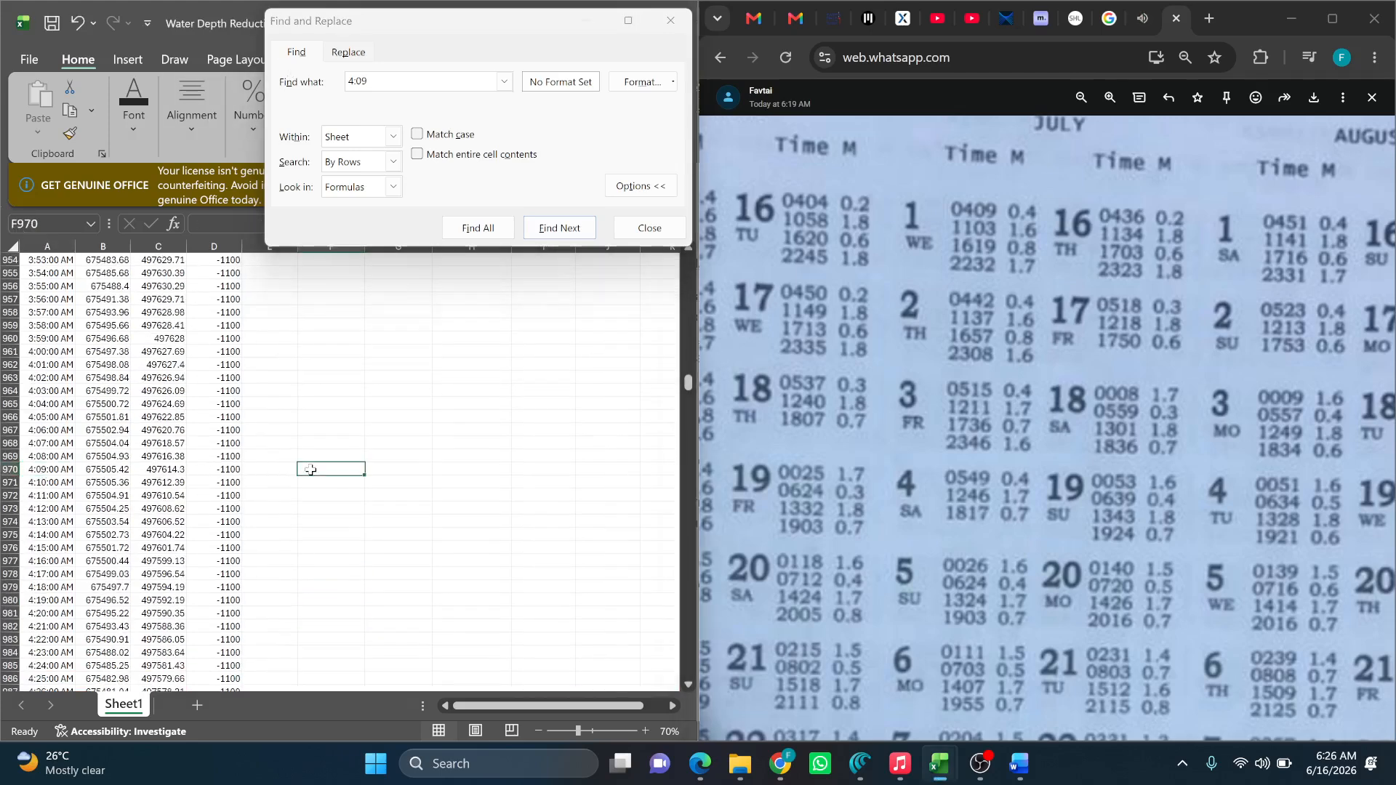
{"action": "type", "text": "0.4000000"}
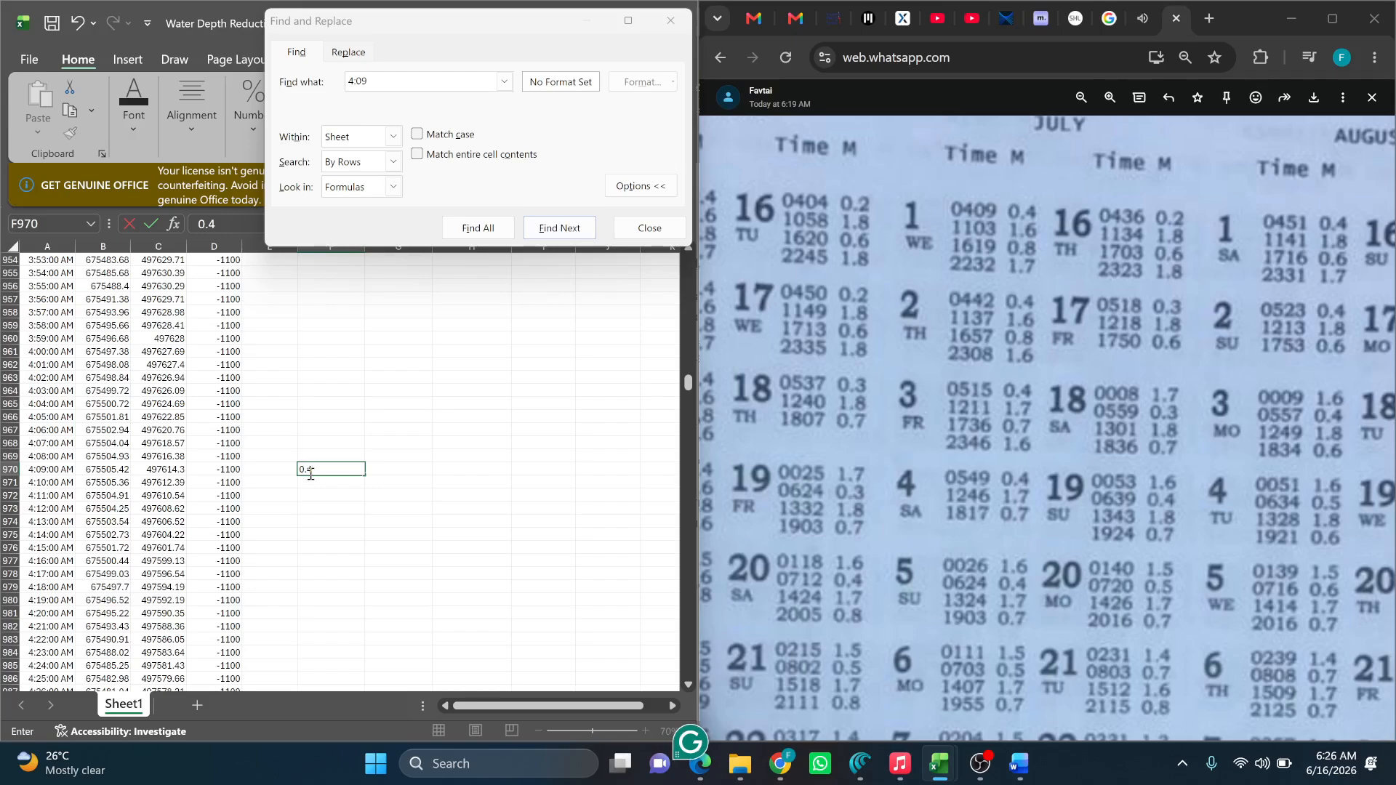
{"action": "key", "text": "Return"}
Fill the entire row of the 4:09 AM record with standard light green.
{"action": "key", "text": "Up"}
{"action": "key", "text": "ctrl+Up"}
{"action": "key", "text": "ctrl+Down"}
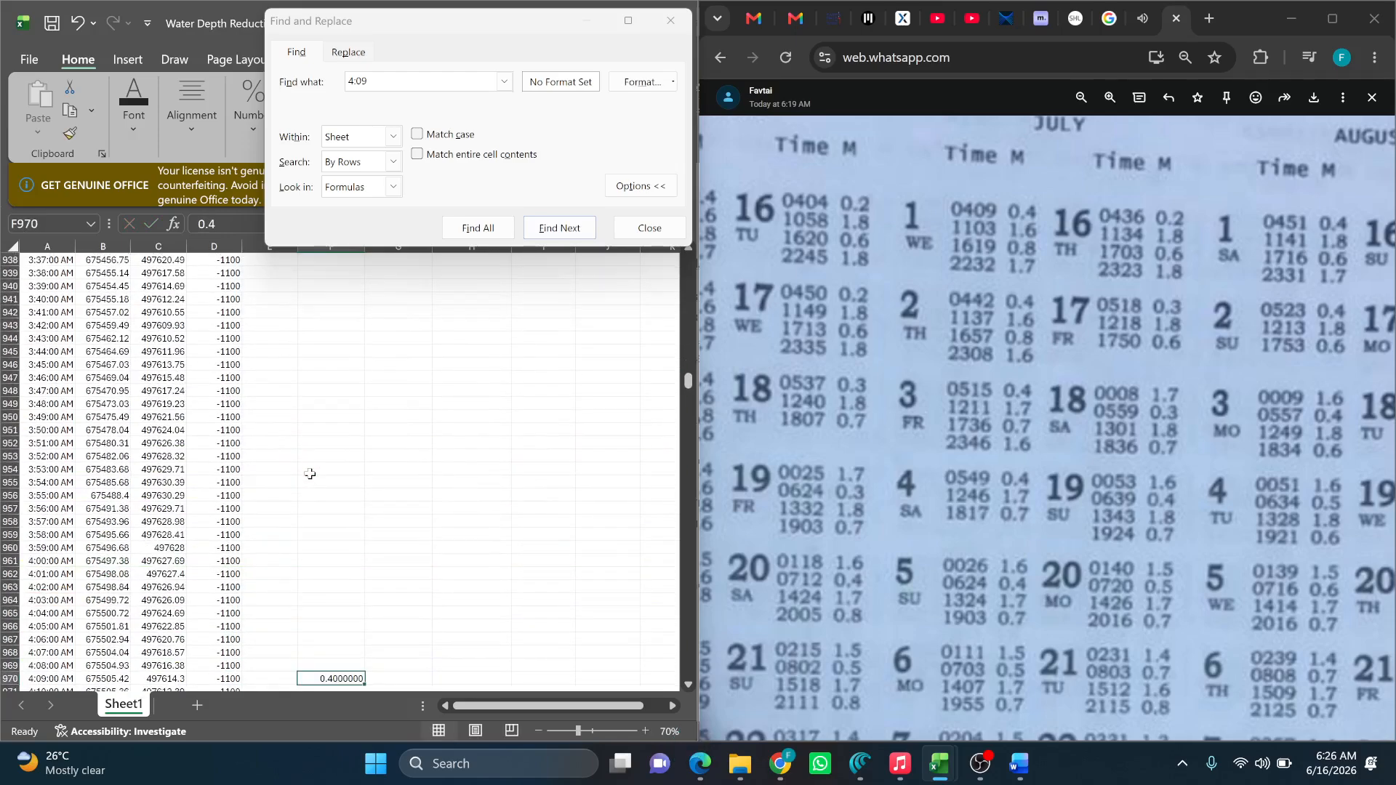
{"action": "key", "text": "ctrl+Down"}
{"action": "key", "text": "ctrl+Up"}
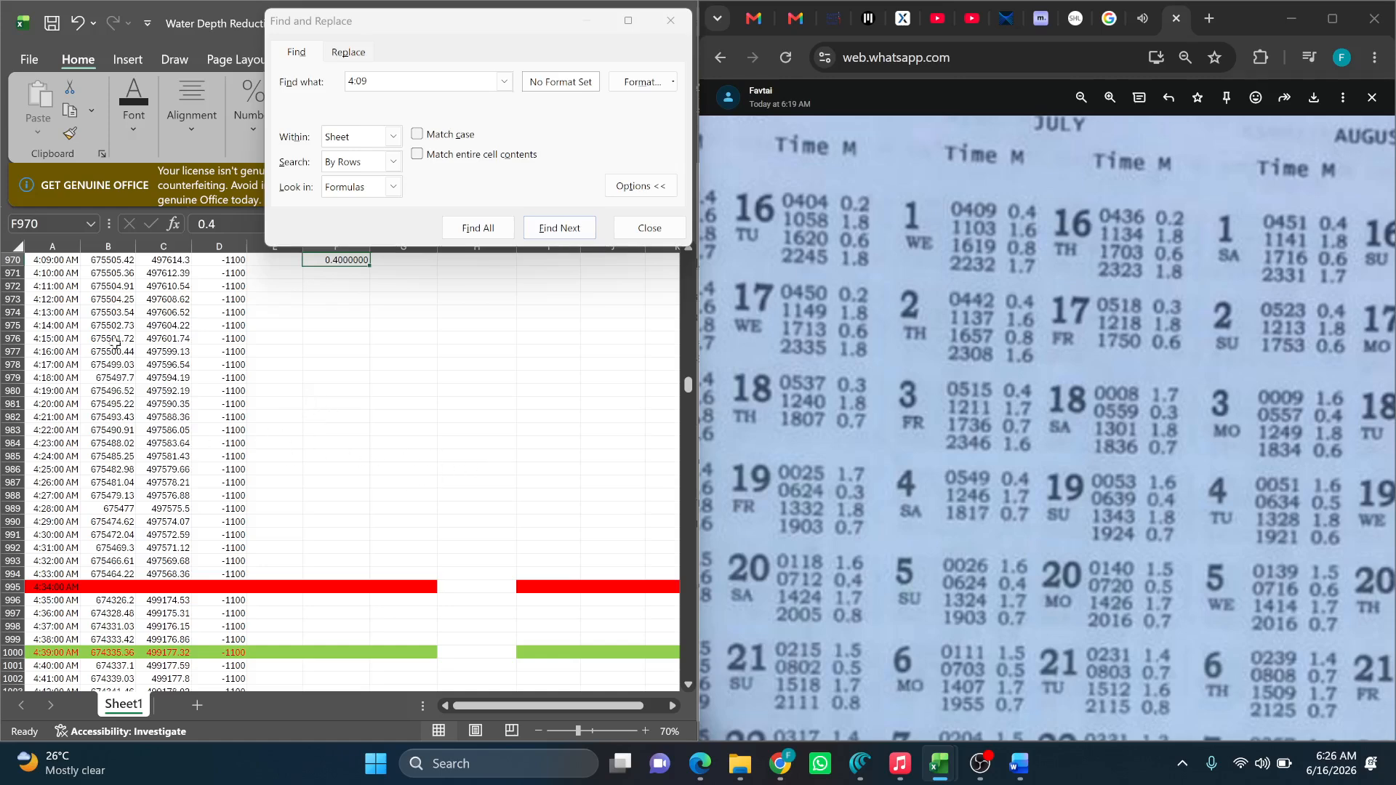
{"action": "left_click", "coordinate": [13, 261]}
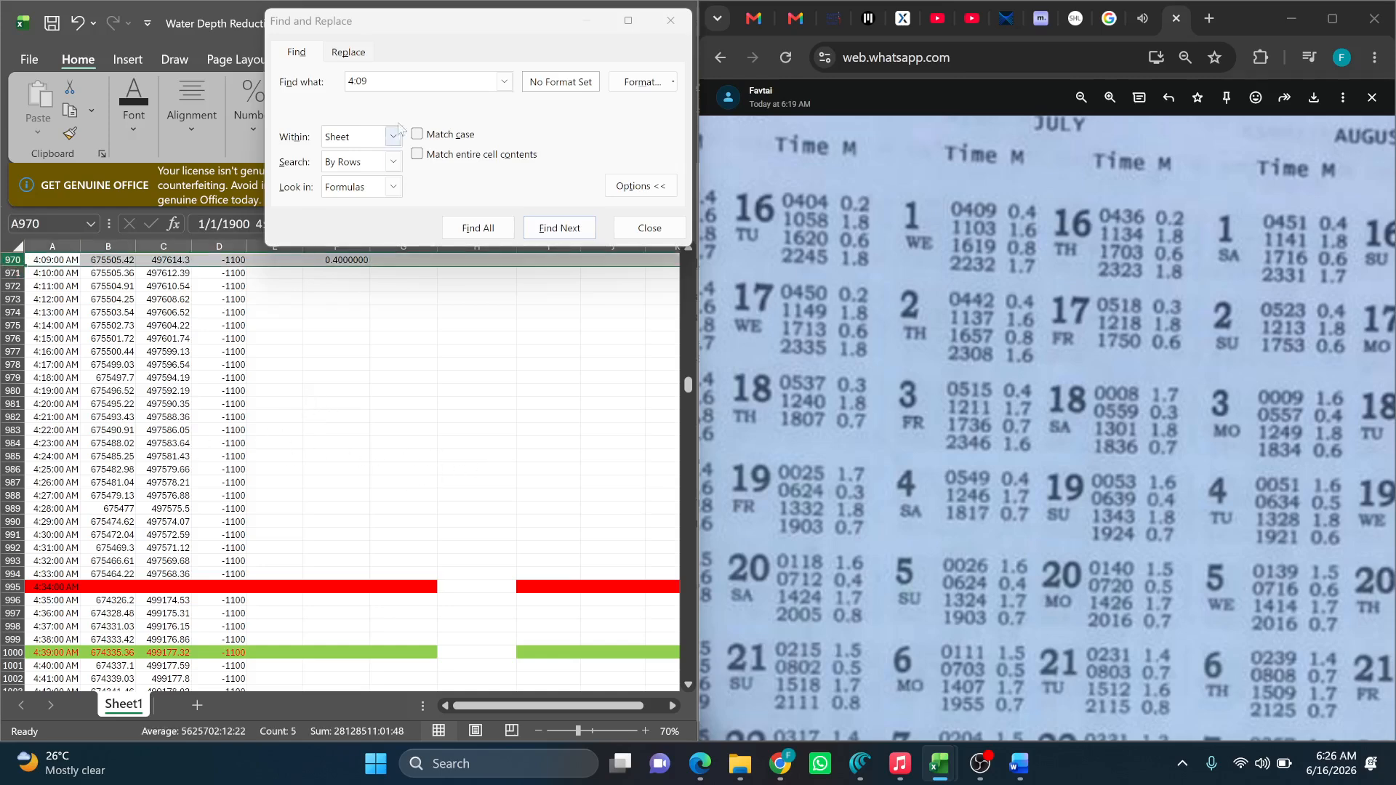
{"action": "left_click", "coordinate": [185, 134]}
{"action": "left_click", "coordinate": [136, 123]}
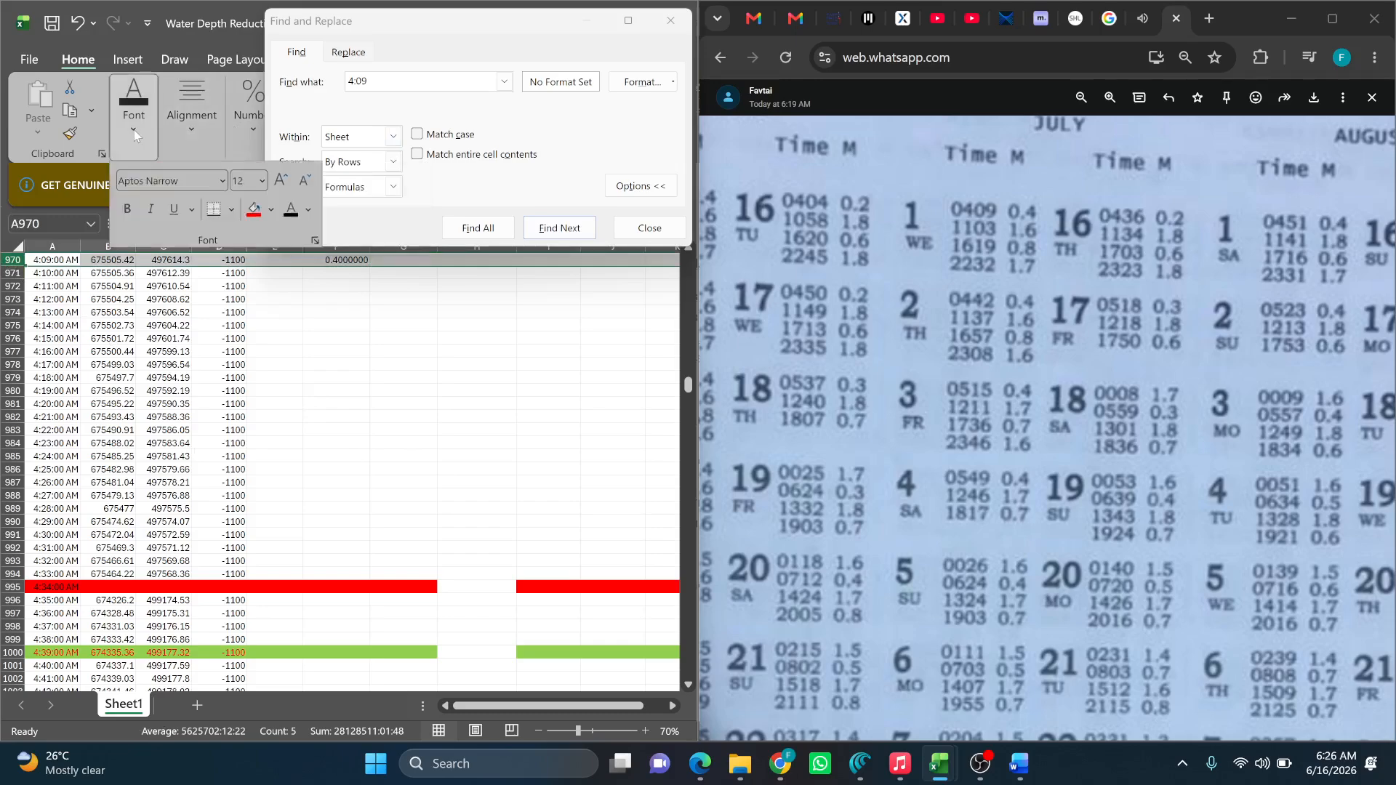
{"action": "left_click", "coordinate": [271, 211]}
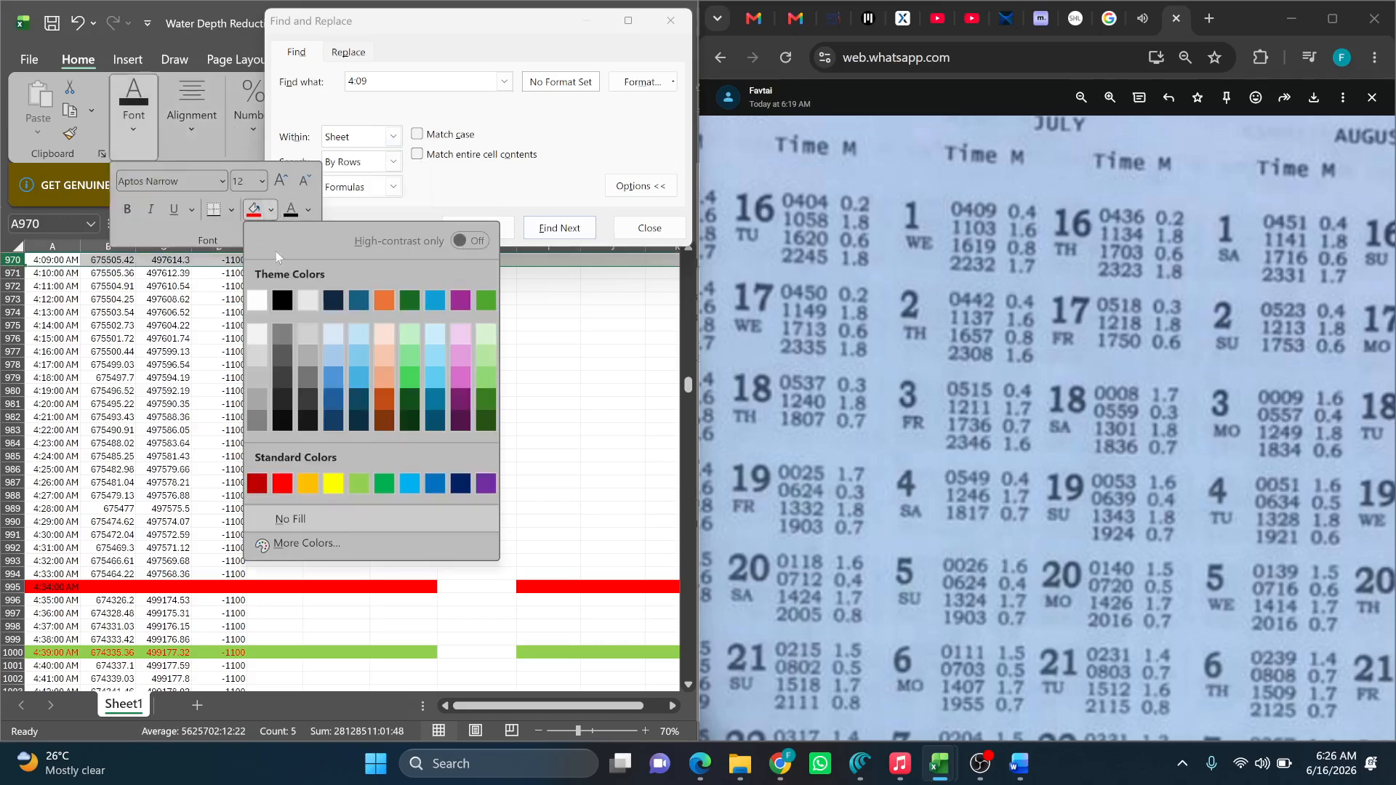
{"action": "left_click", "coordinate": [356, 483]}
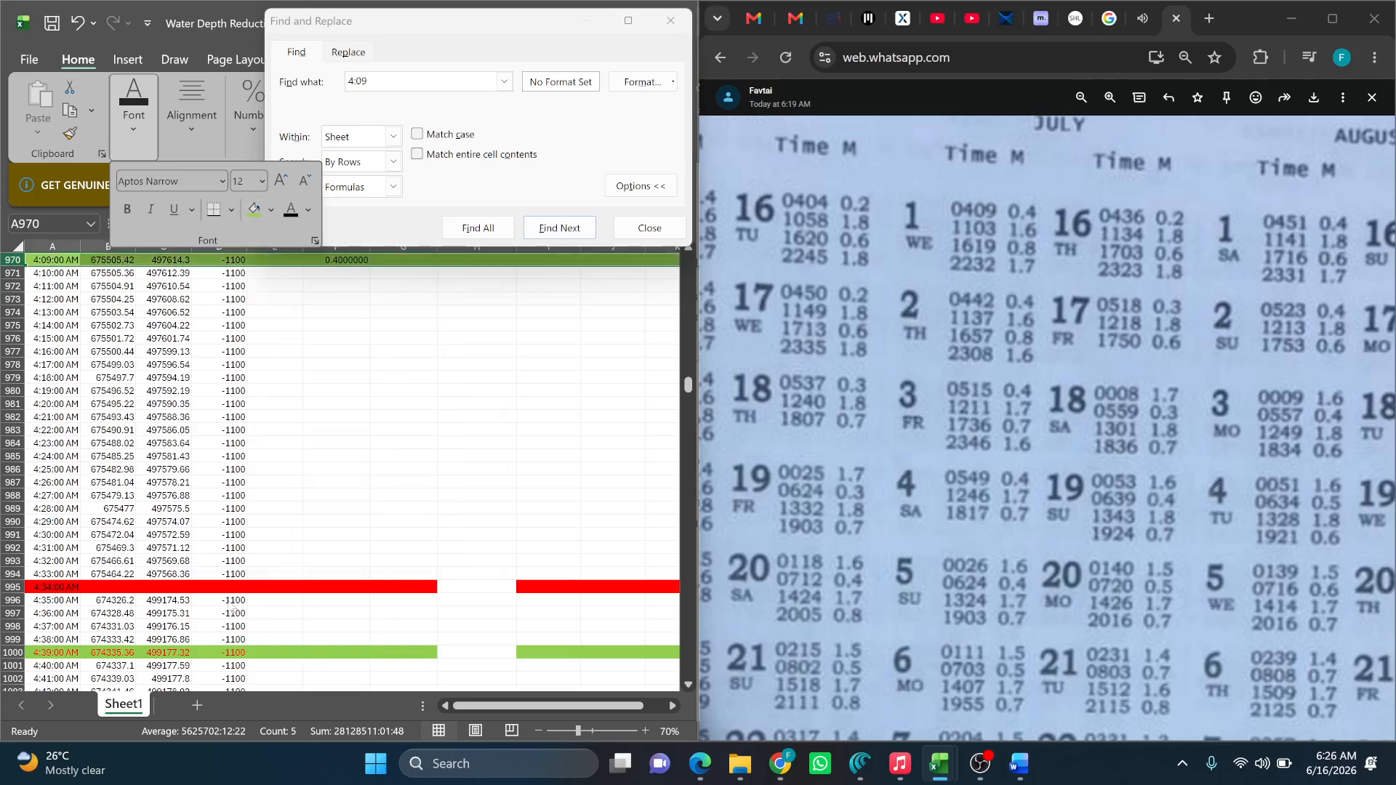
{"action": "key", "text": "Escape"}
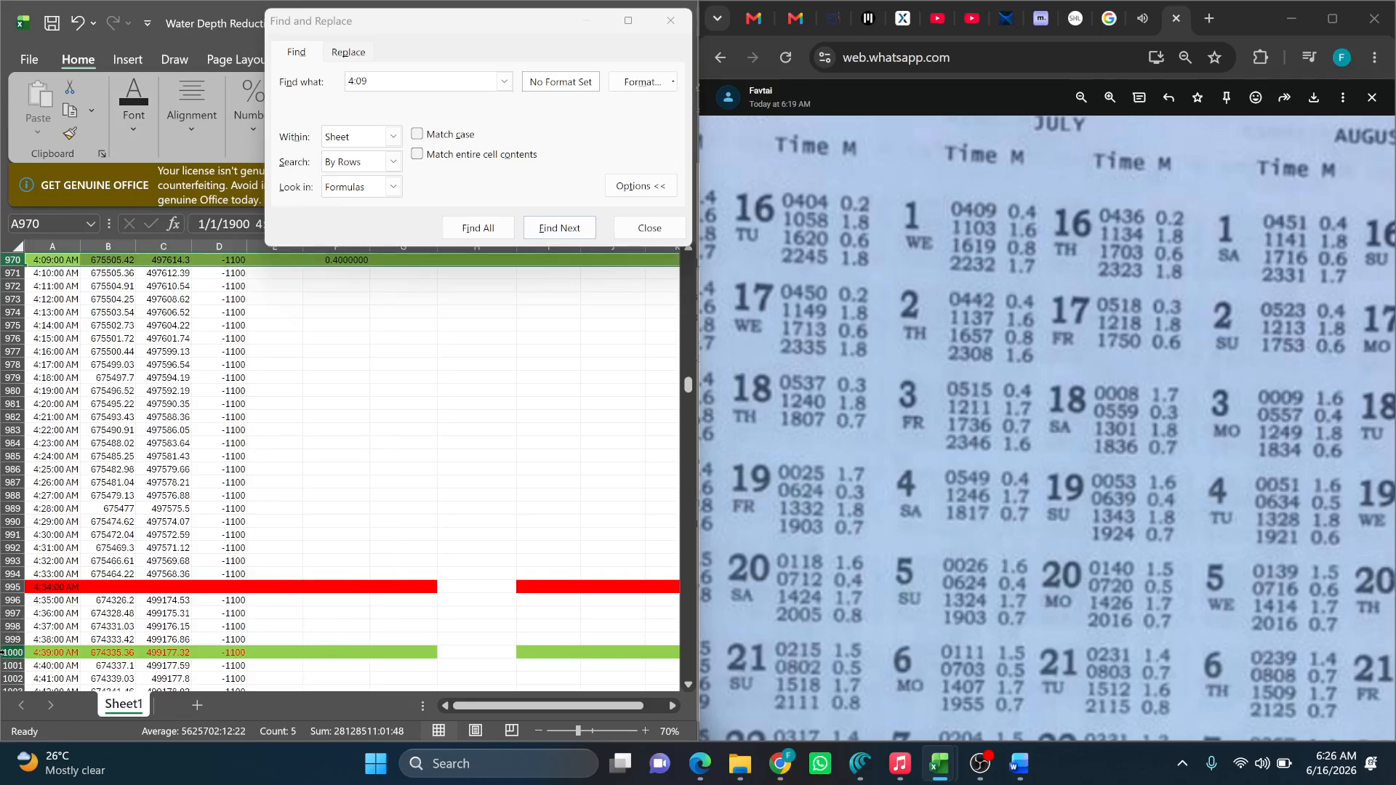
Set the text colour of the green 4:39 AM row to black.
{"action": "left_click", "coordinate": [7, 652]}
{"action": "left_click", "coordinate": [134, 110]}
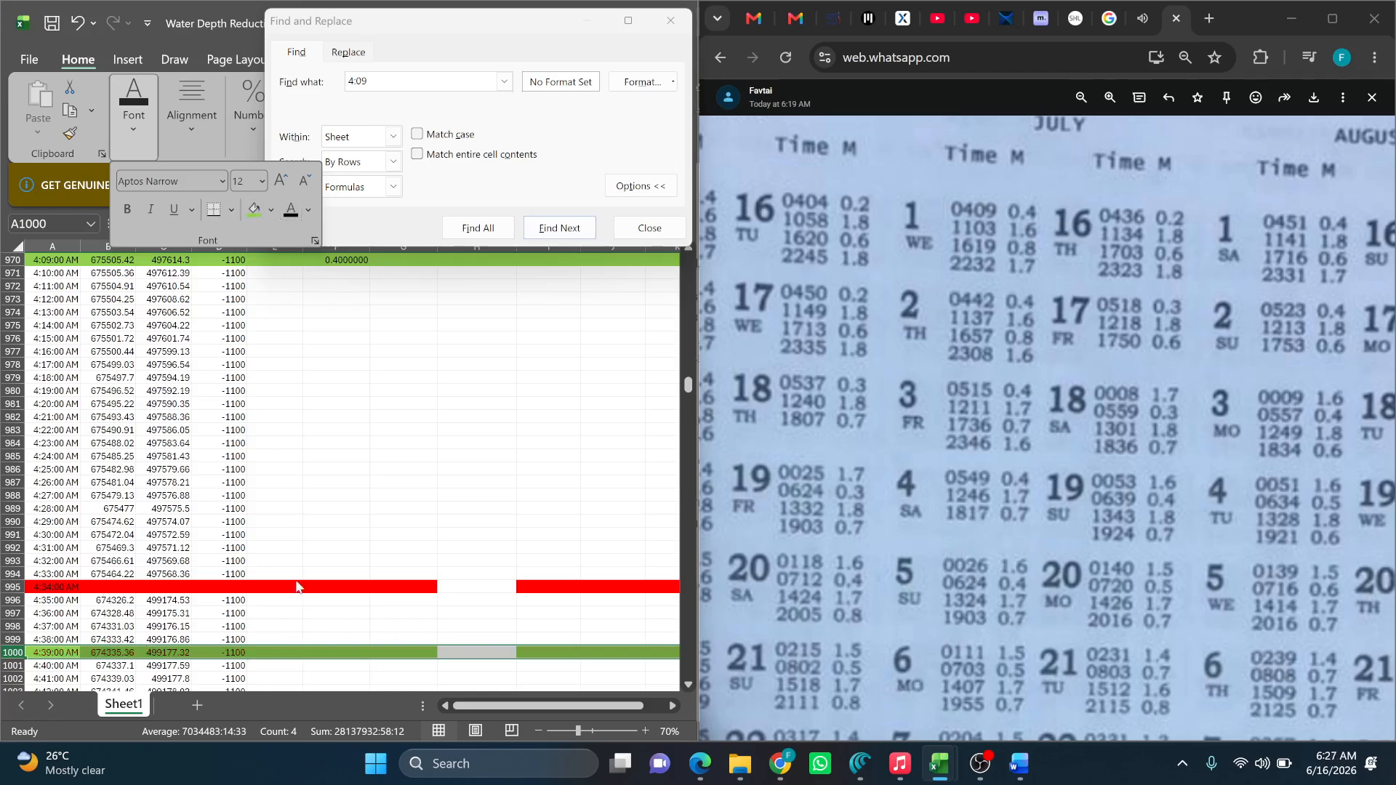
{"action": "scroll", "coordinate": [301, 589], "scroll_direction": "up", "scroll_amount": 3}
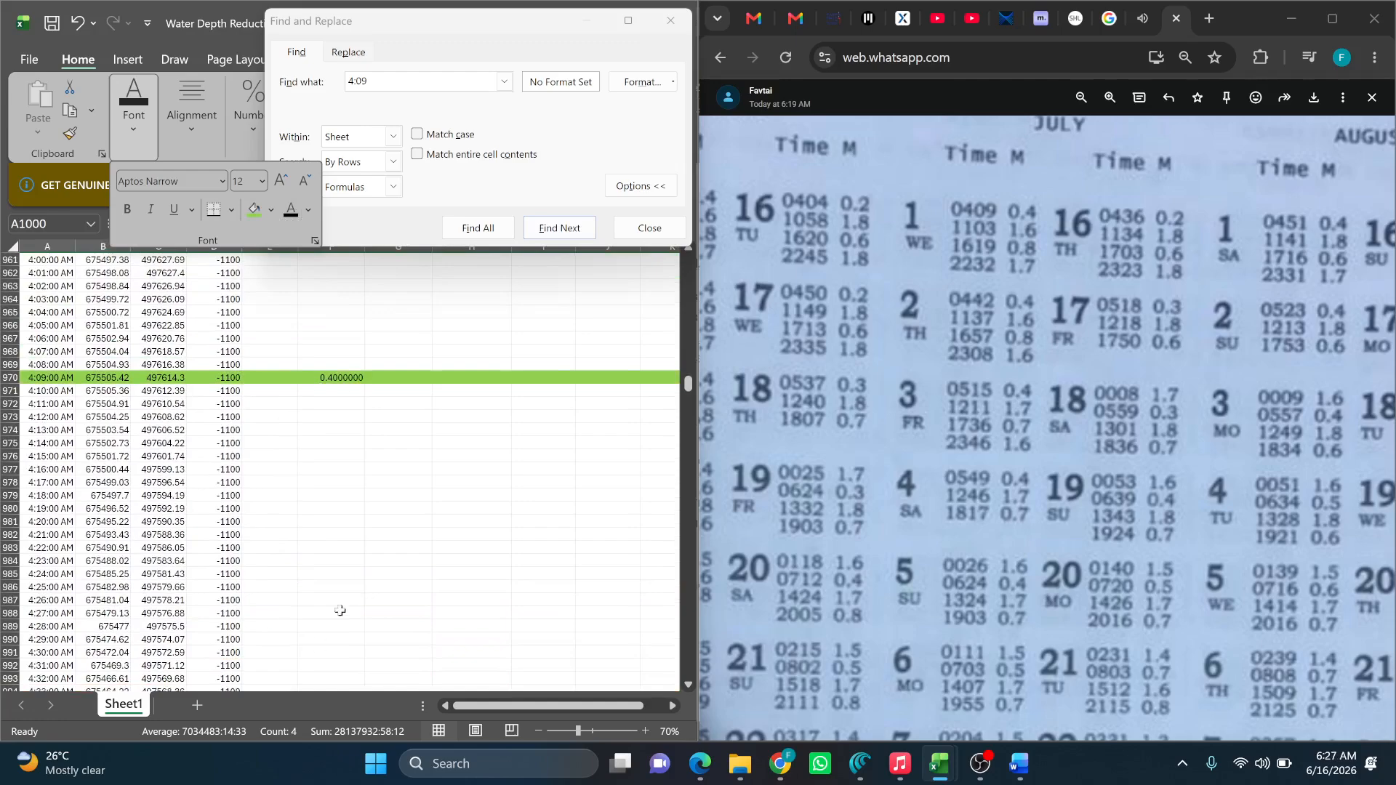
{"action": "left_click", "coordinate": [306, 399]}
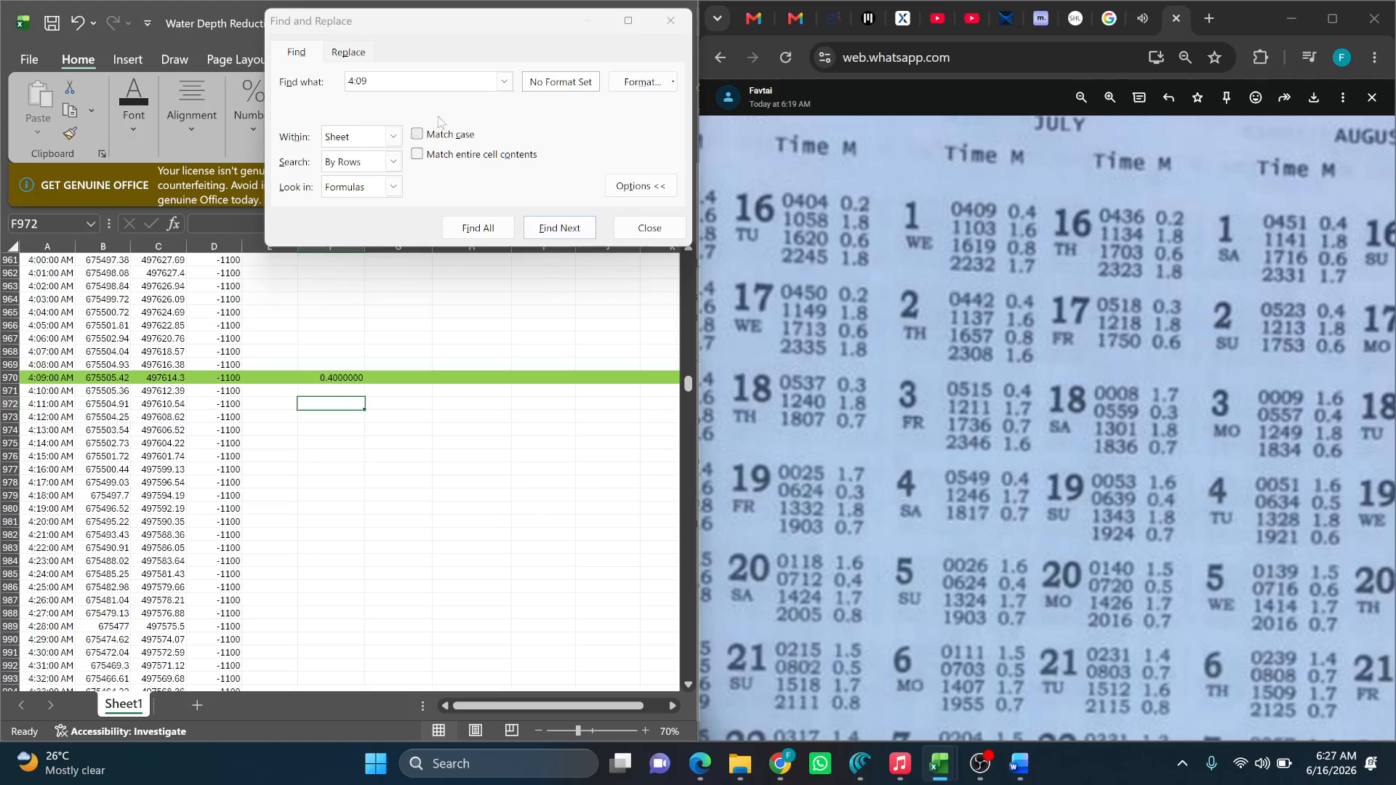
Find the 11:03 AM record, filling its row with light green and entering 1.6 as its tide value.
{"action": "left_click", "coordinate": [405, 81]}
{"action": "type", "text": "11"}
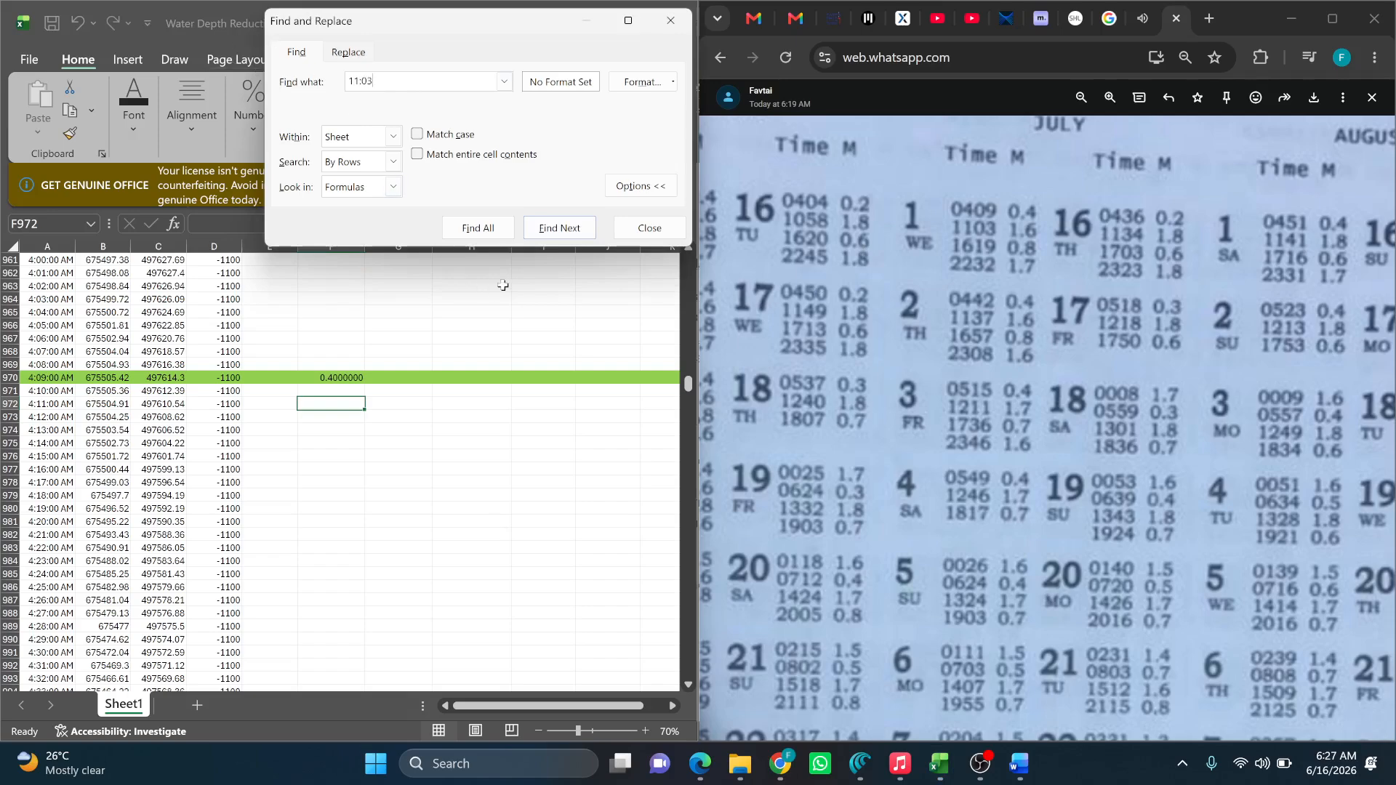
{"action": "left_click", "coordinate": [559, 229]}
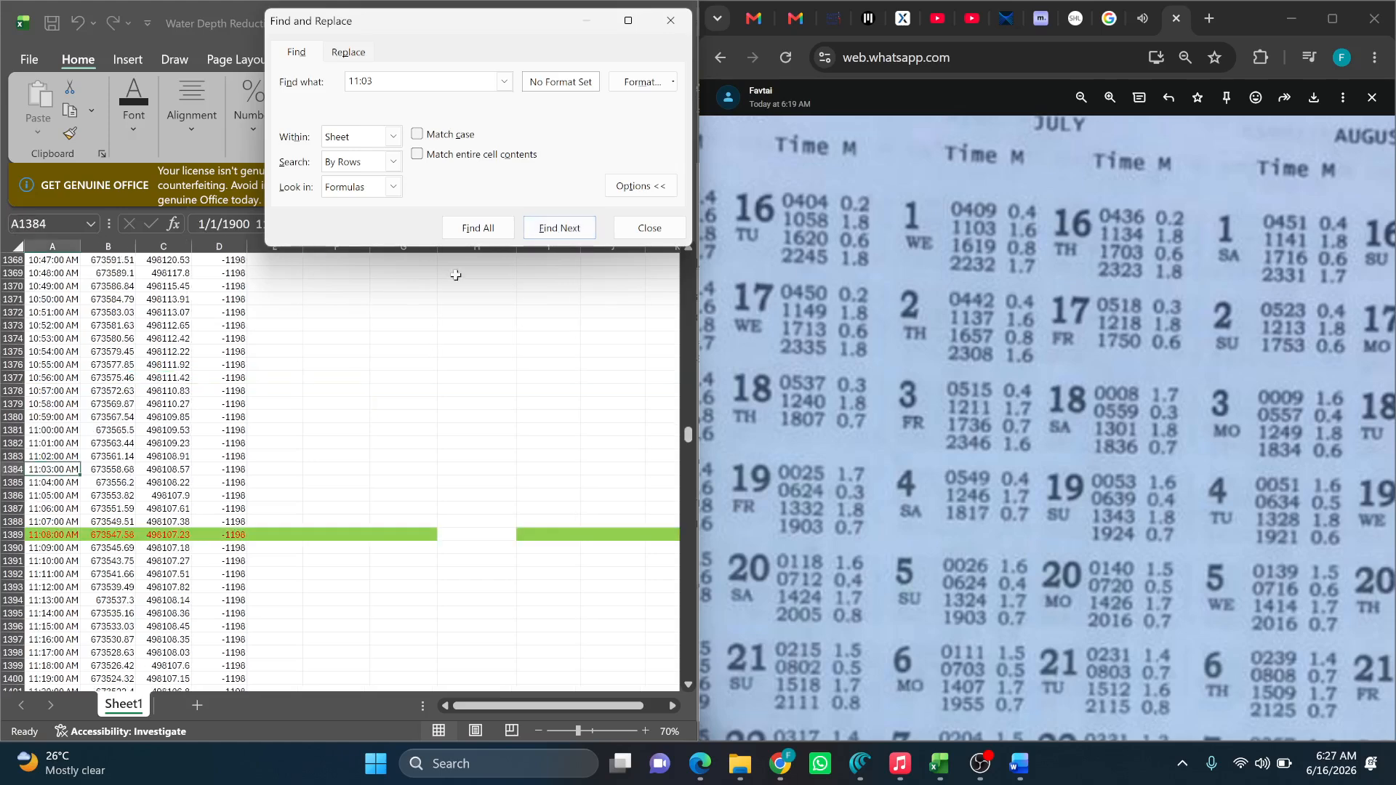
{"action": "left_click", "coordinate": [13, 538]}
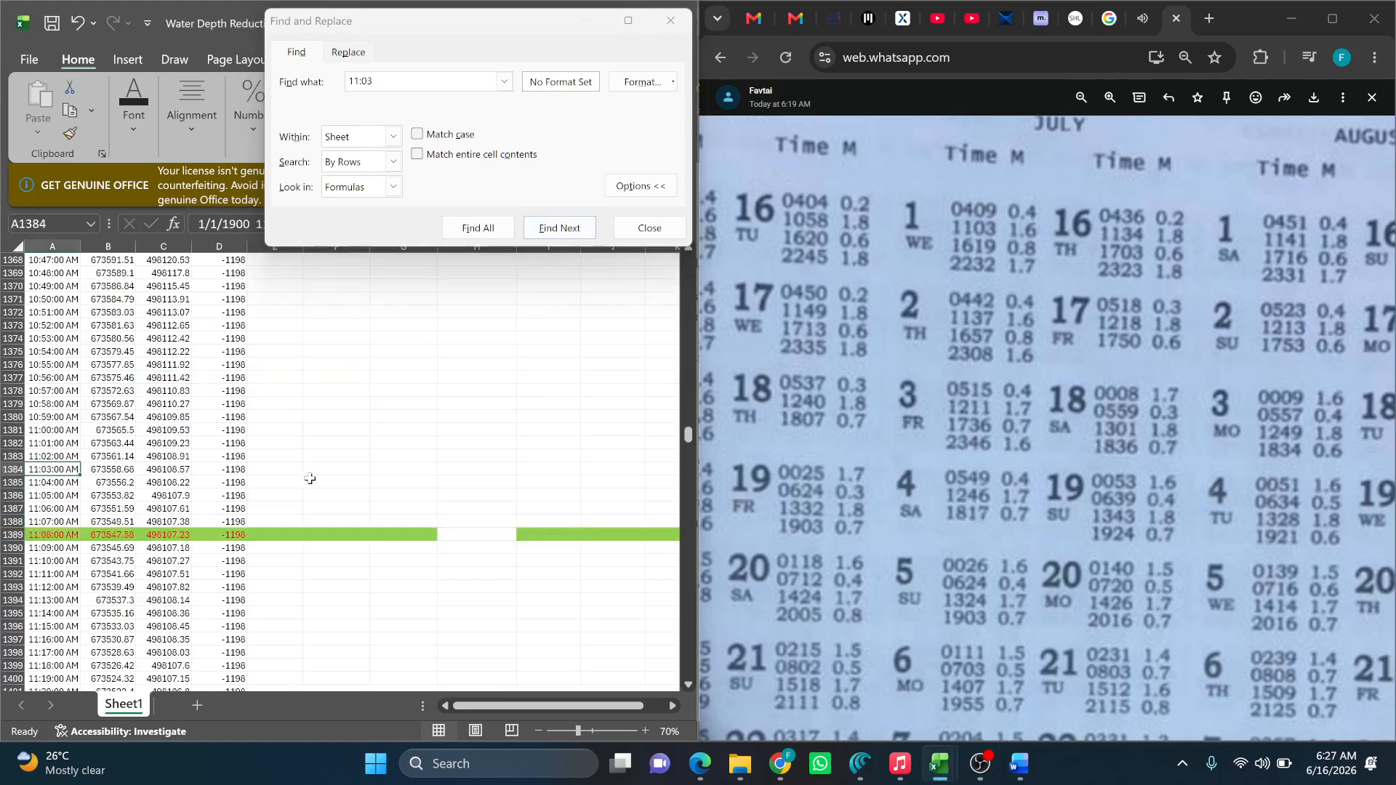
{"action": "left_click", "coordinate": [342, 471]}
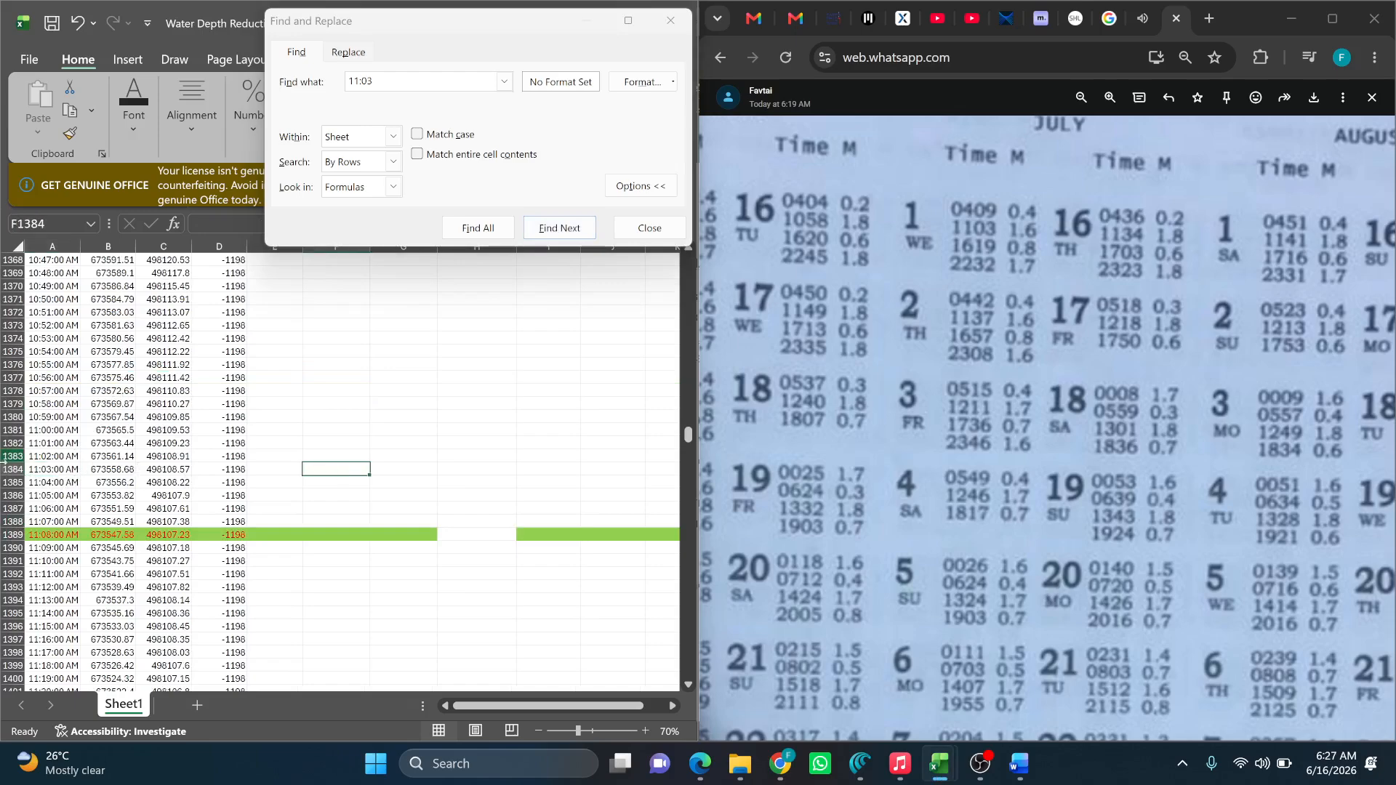
{"action": "left_click", "coordinate": [11, 469]}
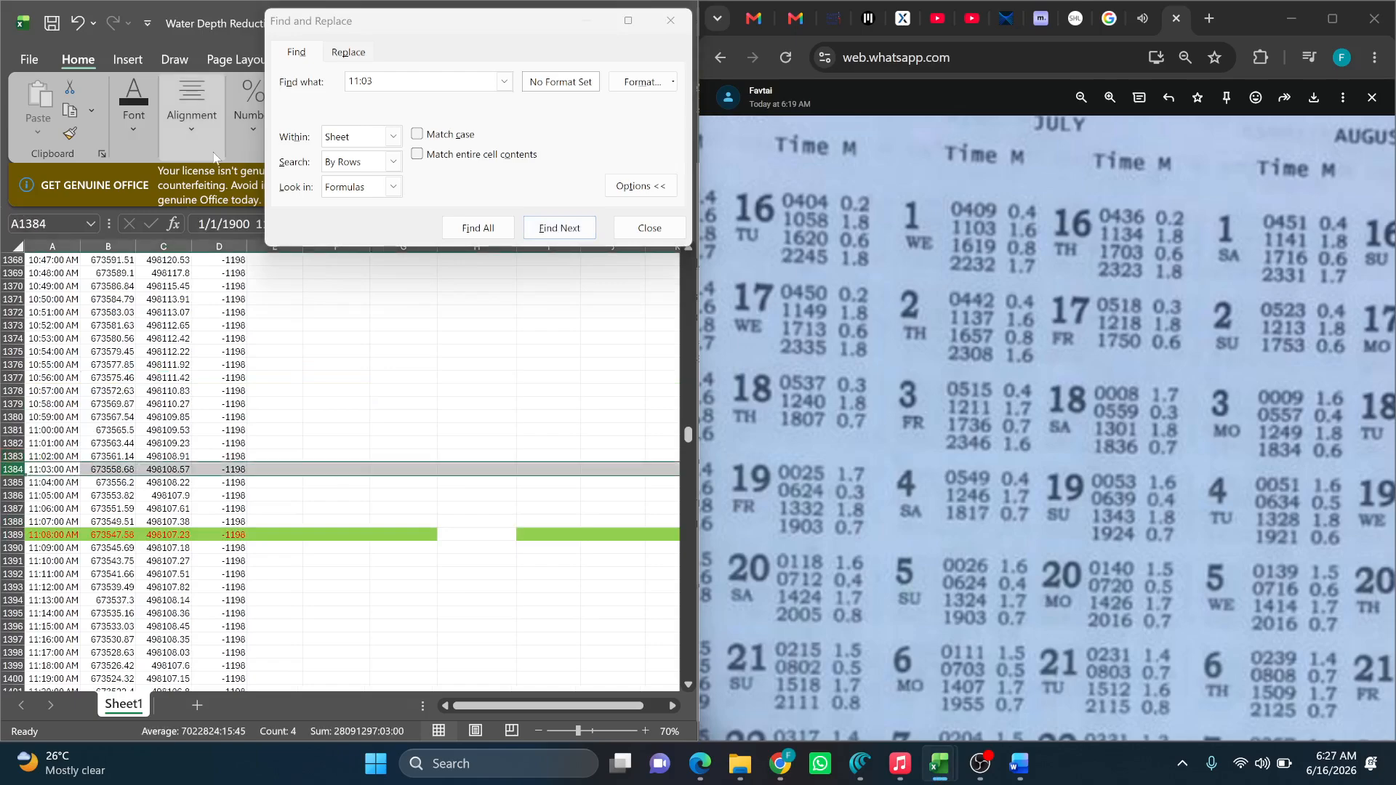
{"action": "left_click", "coordinate": [138, 140]}
{"action": "left_click", "coordinate": [254, 210]}
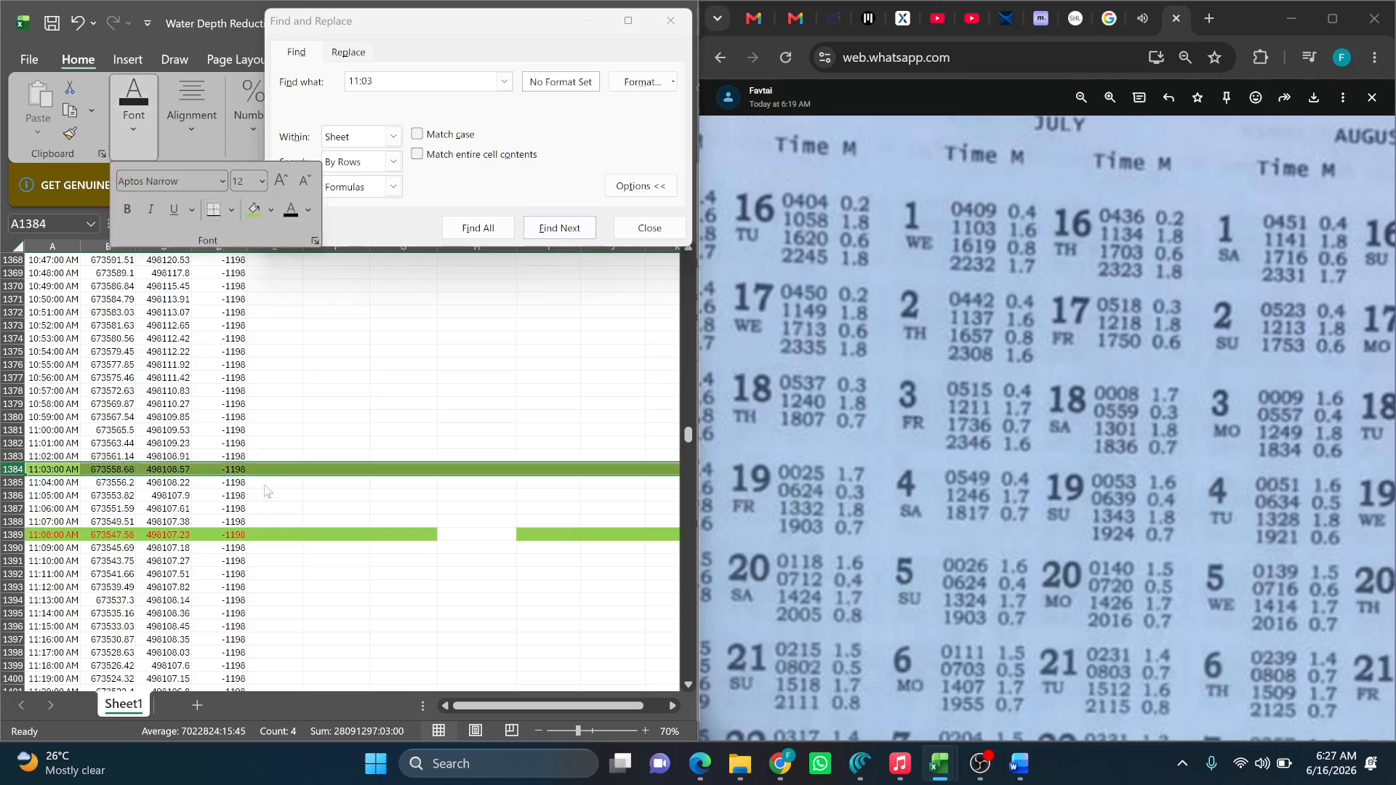
{"action": "left_click", "coordinate": [325, 469]}
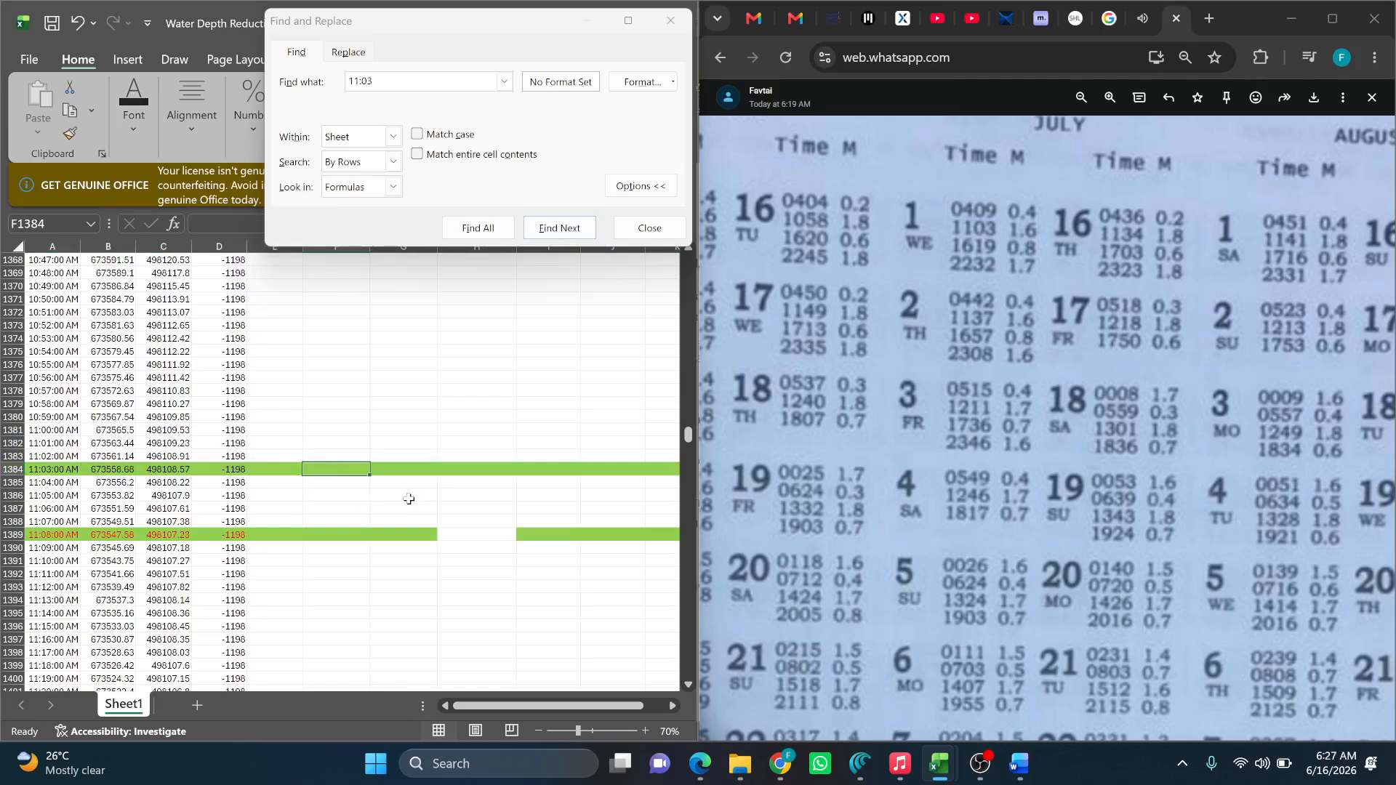
{"action": "type", "text": "1.6"}
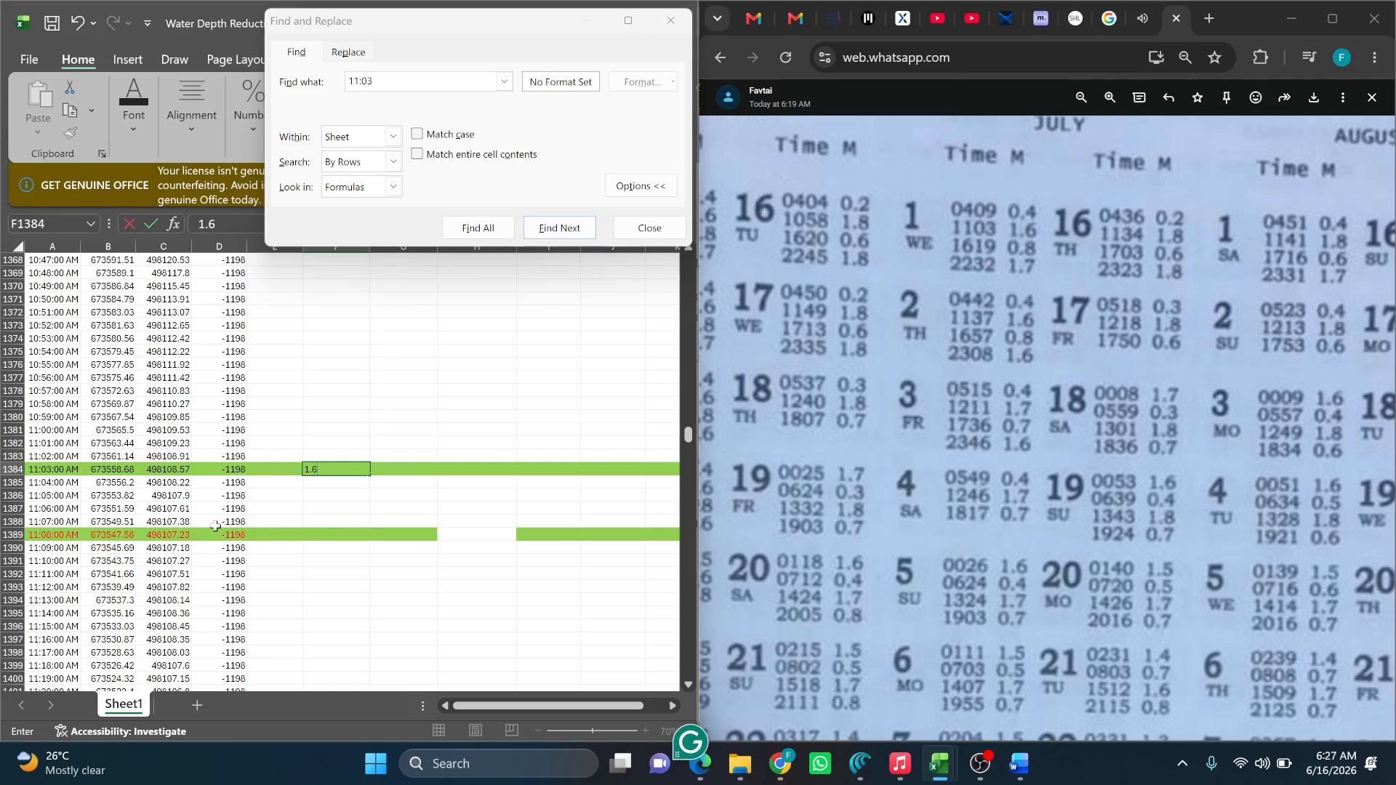
Set the 11:08 AM row's text colour to black and remove the row's fill.
{"action": "left_click", "coordinate": [15, 535]}
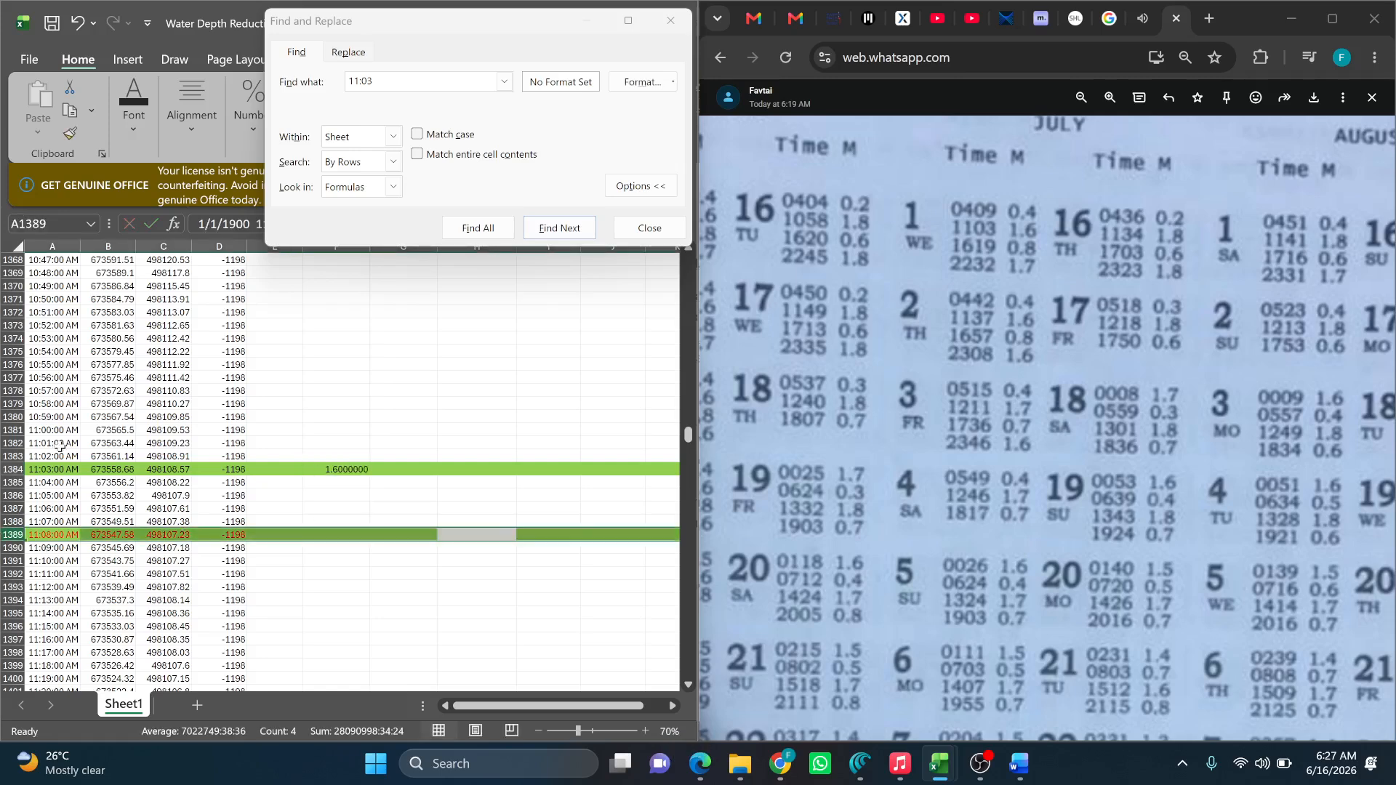
{"action": "left_click", "coordinate": [115, 135]}
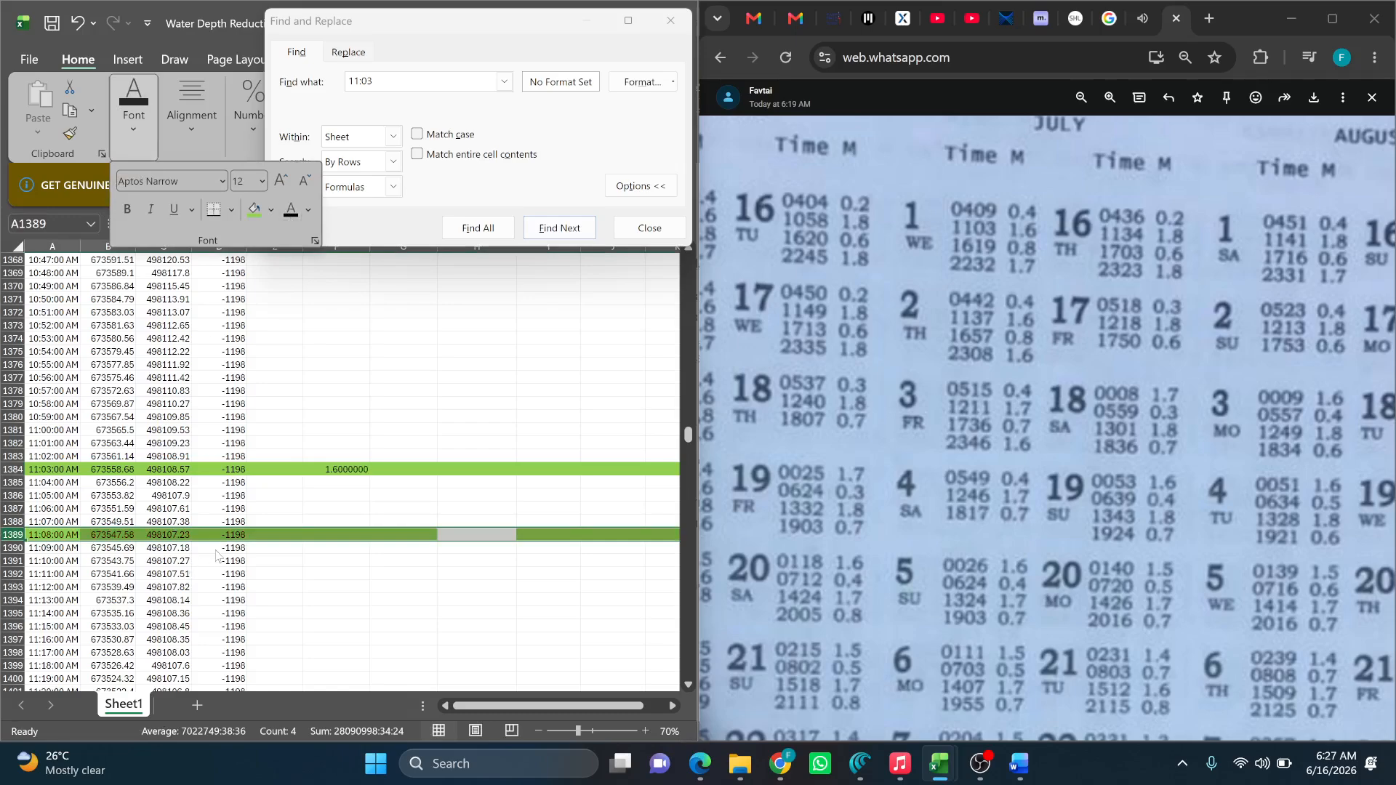
{"action": "left_click", "coordinate": [270, 209]}
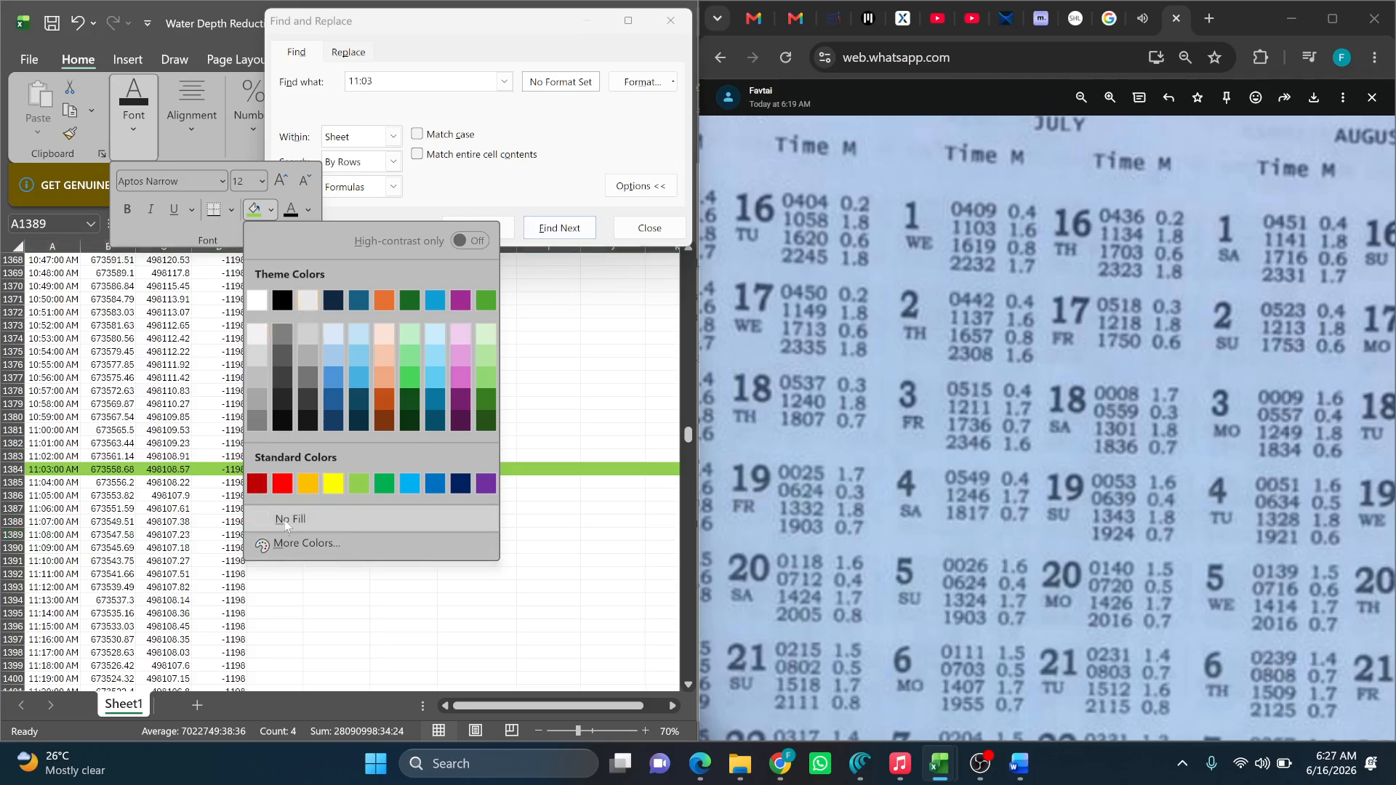
{"action": "left_click", "coordinate": [243, 559]}
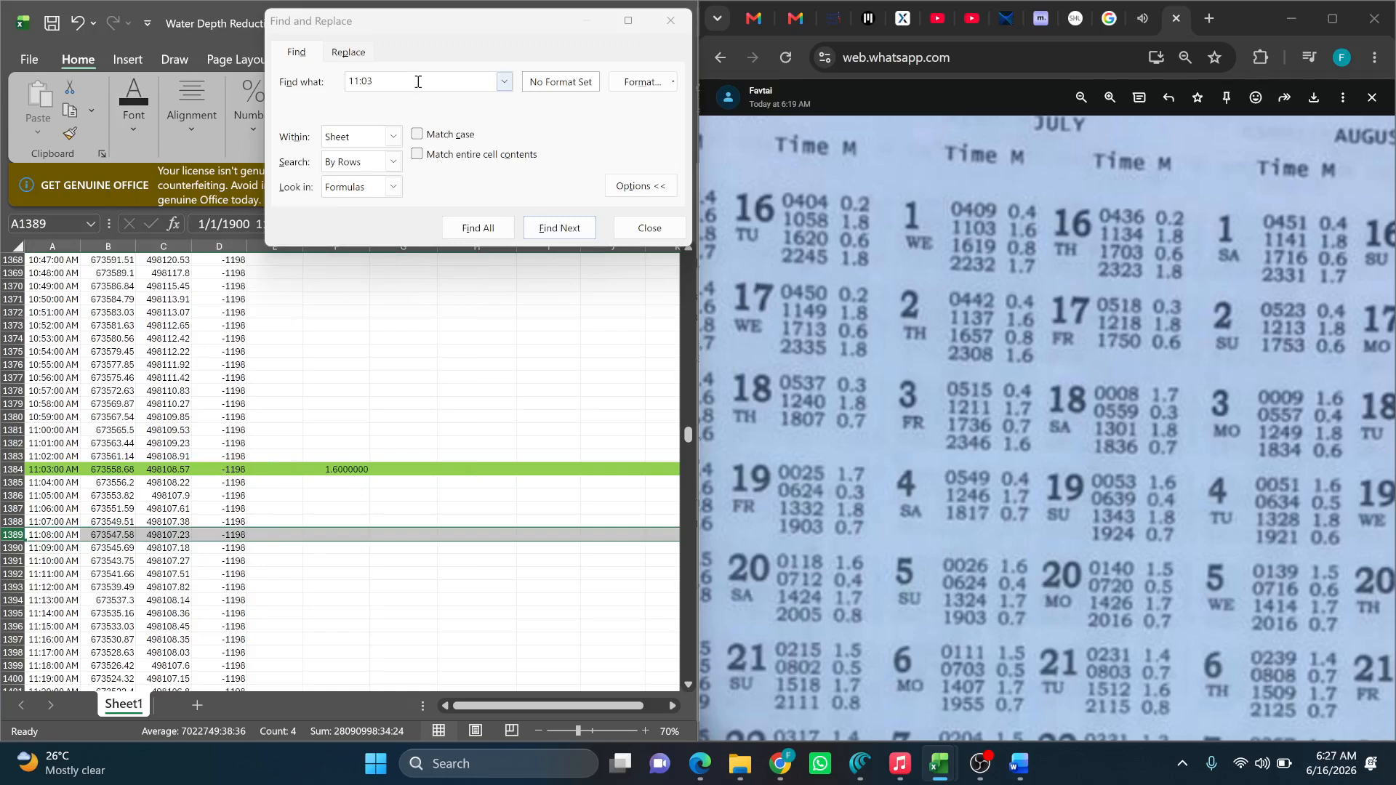
Find the 4:19 PM record and fill its entire row with light green.
{"action": "left_click", "coordinate": [343, 83]}
{"action": "type", "text": "4:19"}
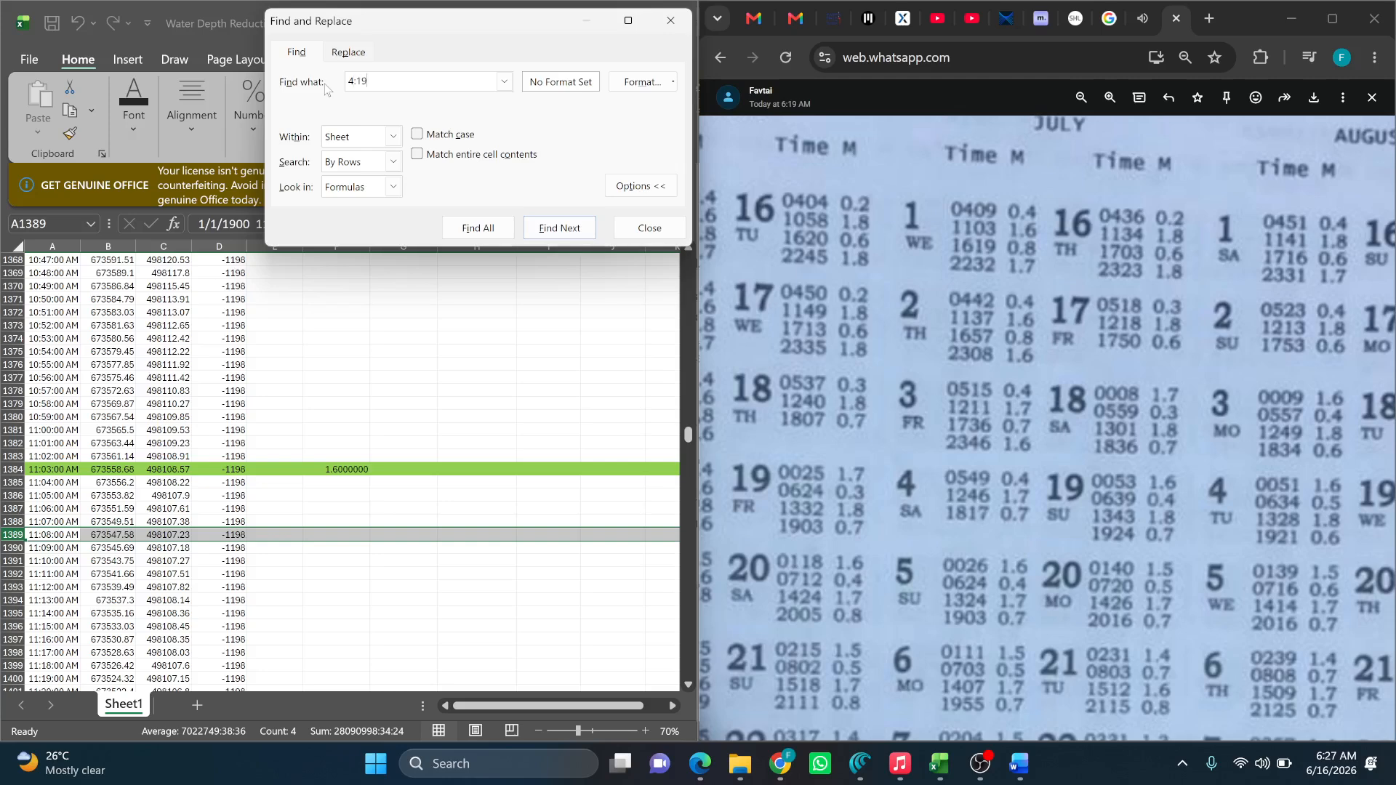
{"action": "left_click", "coordinate": [574, 229]}
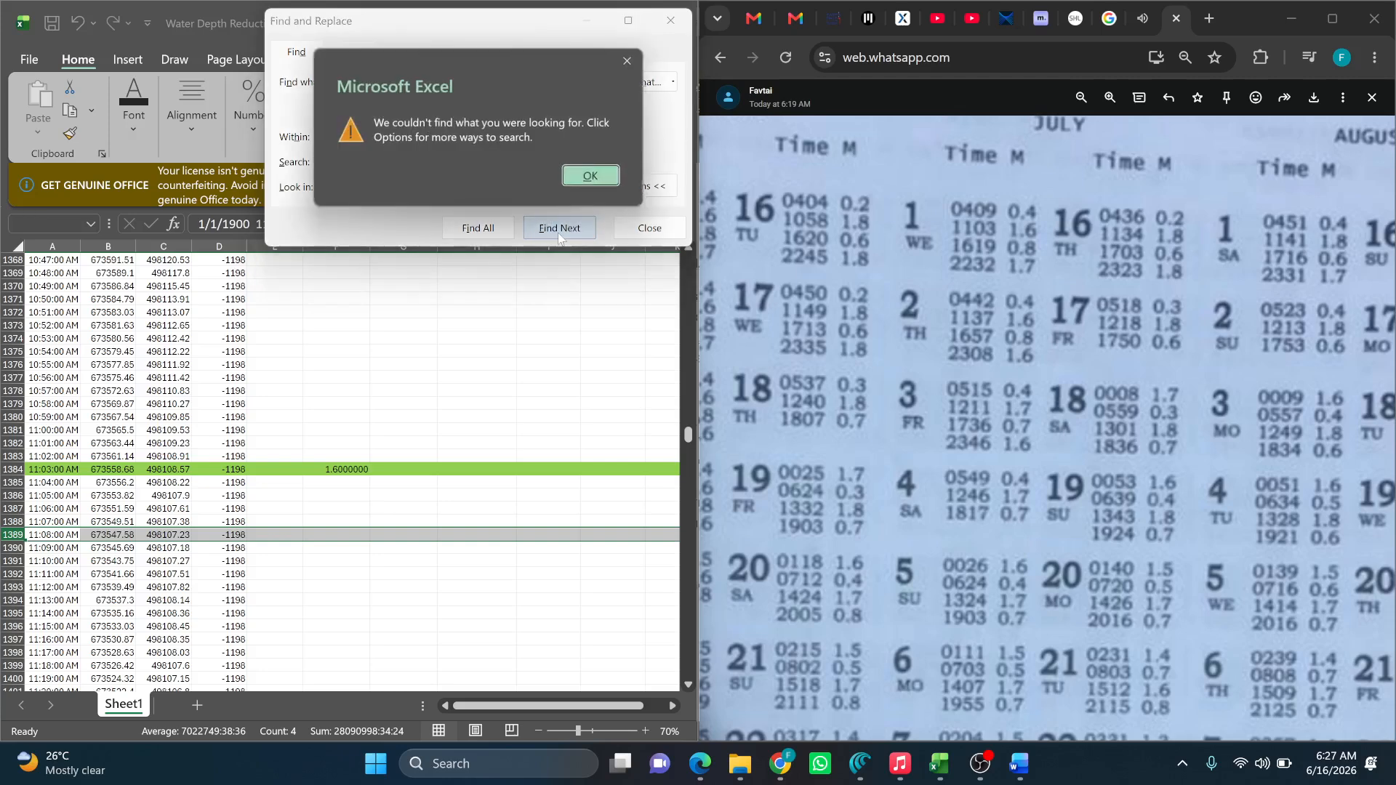
{"action": "left_click", "coordinate": [576, 179]}
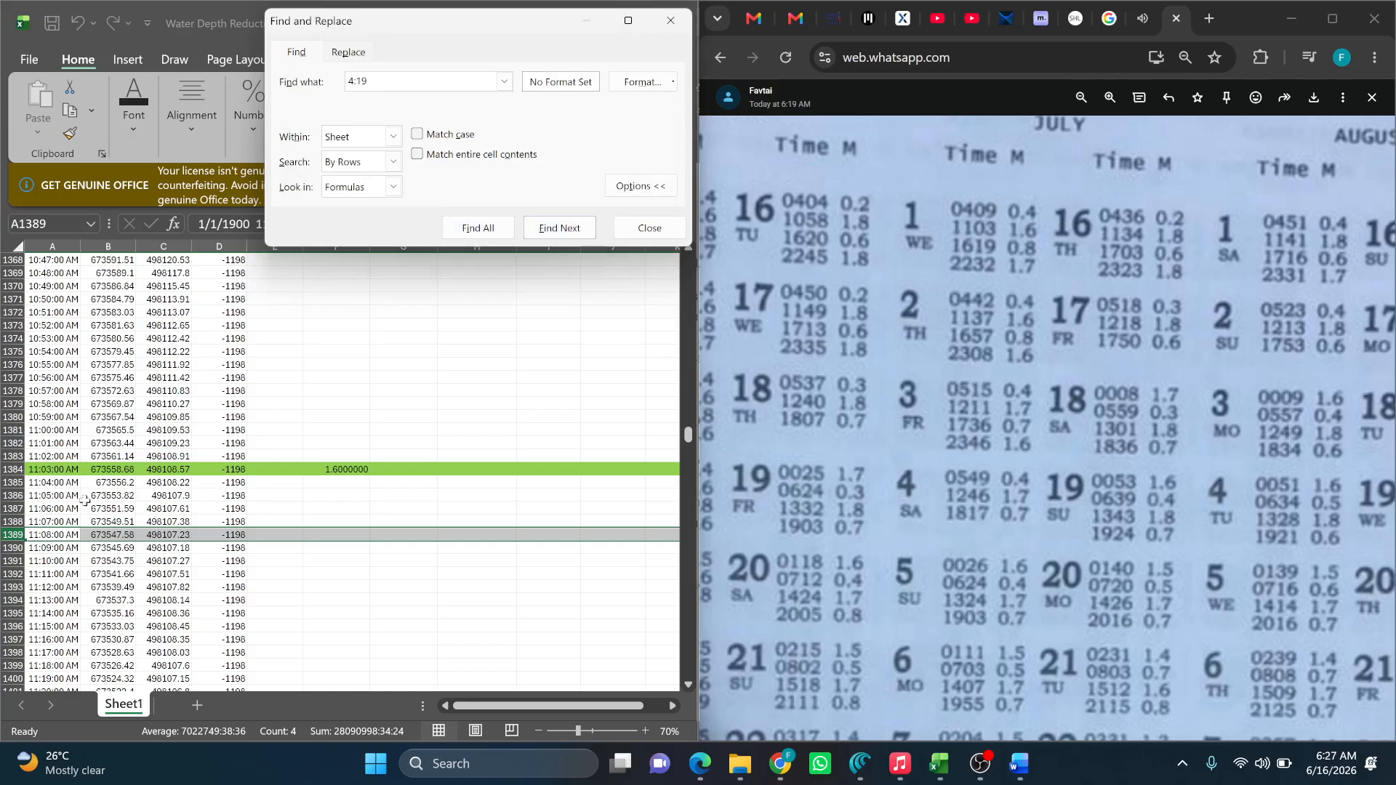
{"action": "left_click", "coordinate": [148, 498]}
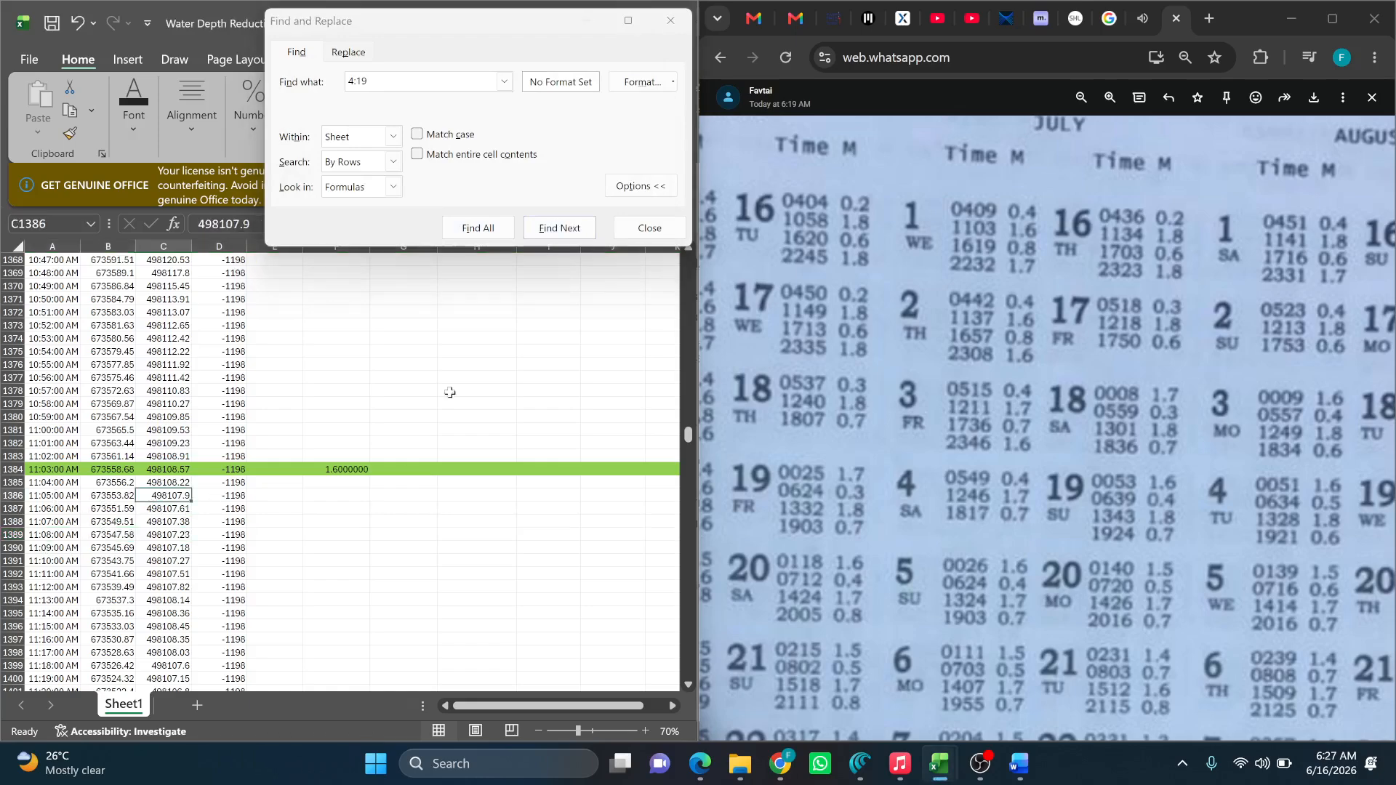
{"action": "left_click", "coordinate": [560, 228]}
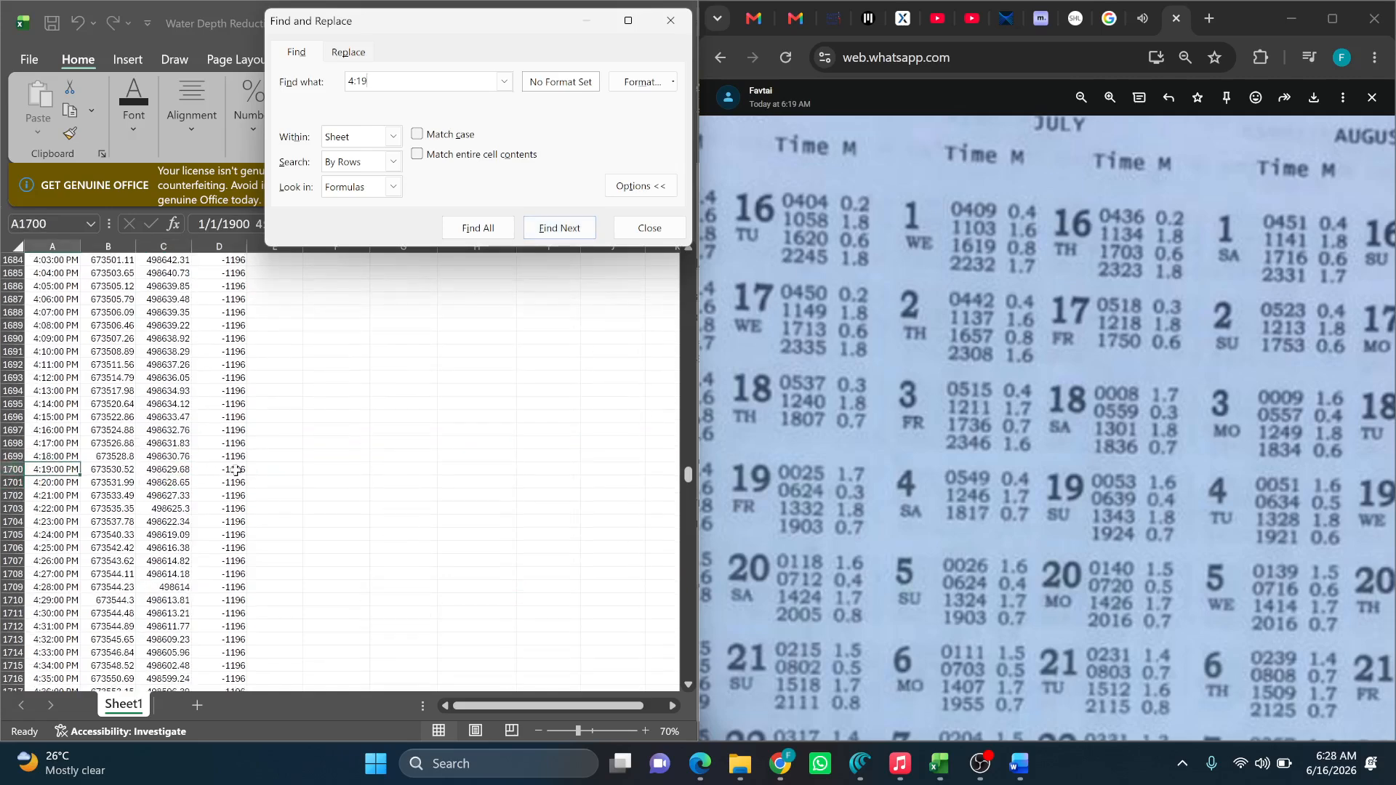
{"action": "left_click", "coordinate": [13, 469]}
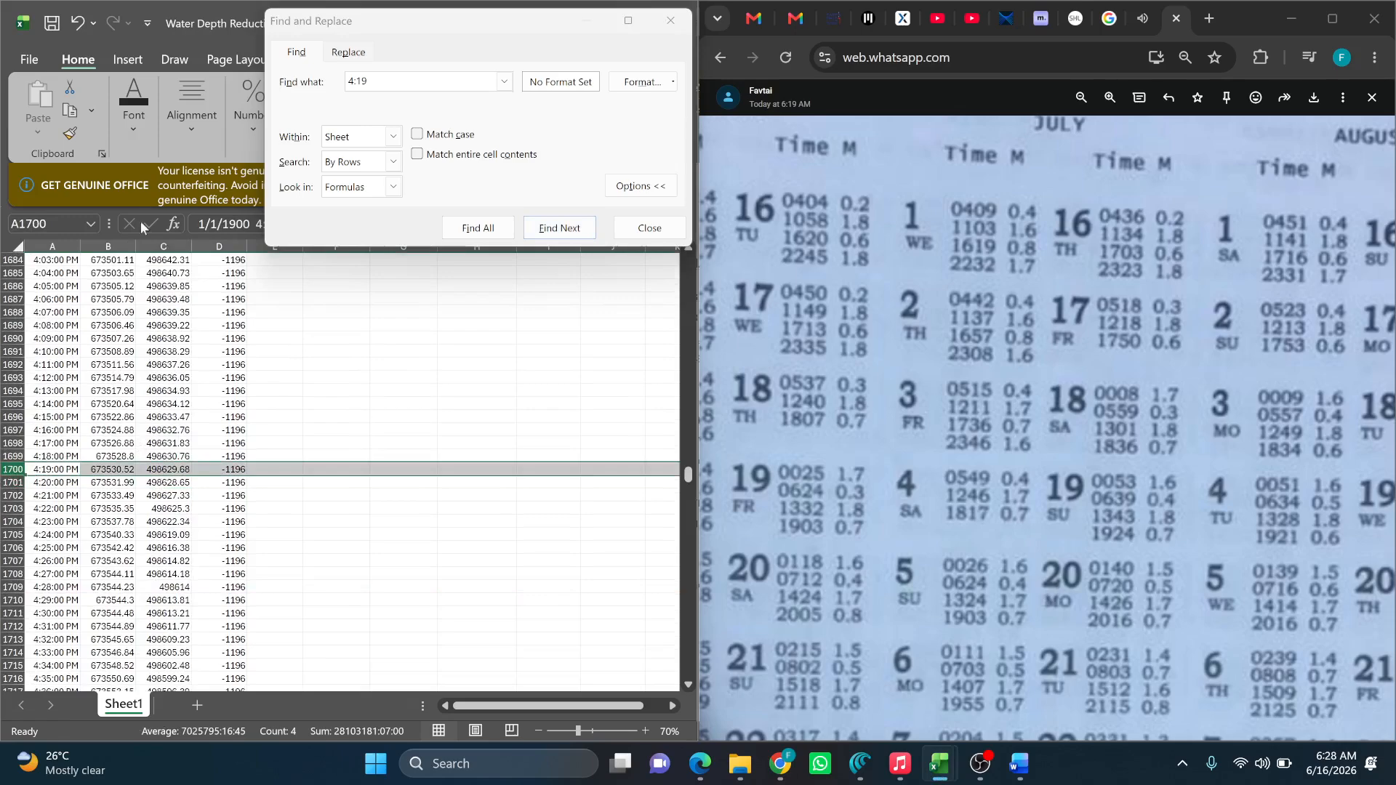
{"action": "left_click", "coordinate": [134, 145]}
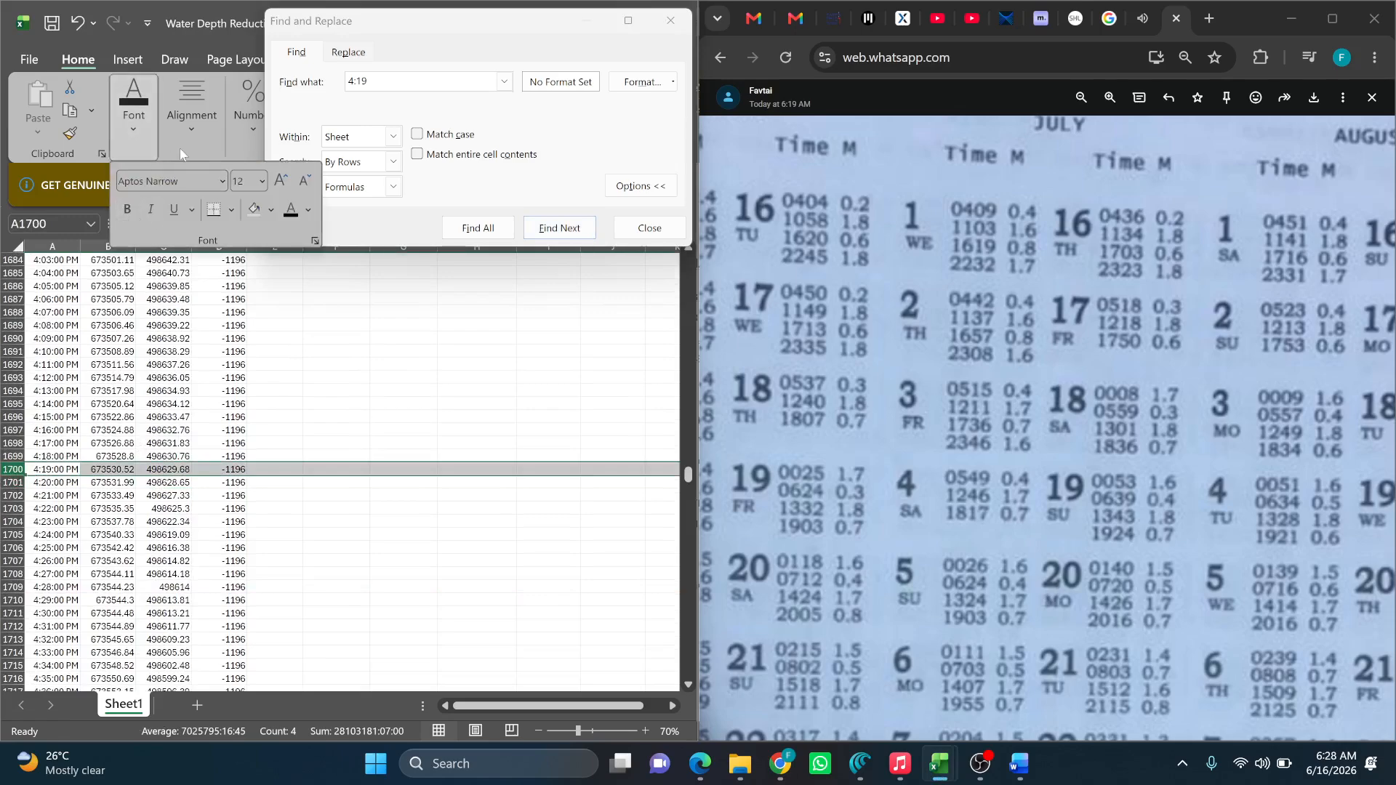
{"action": "left_click", "coordinate": [270, 210]}
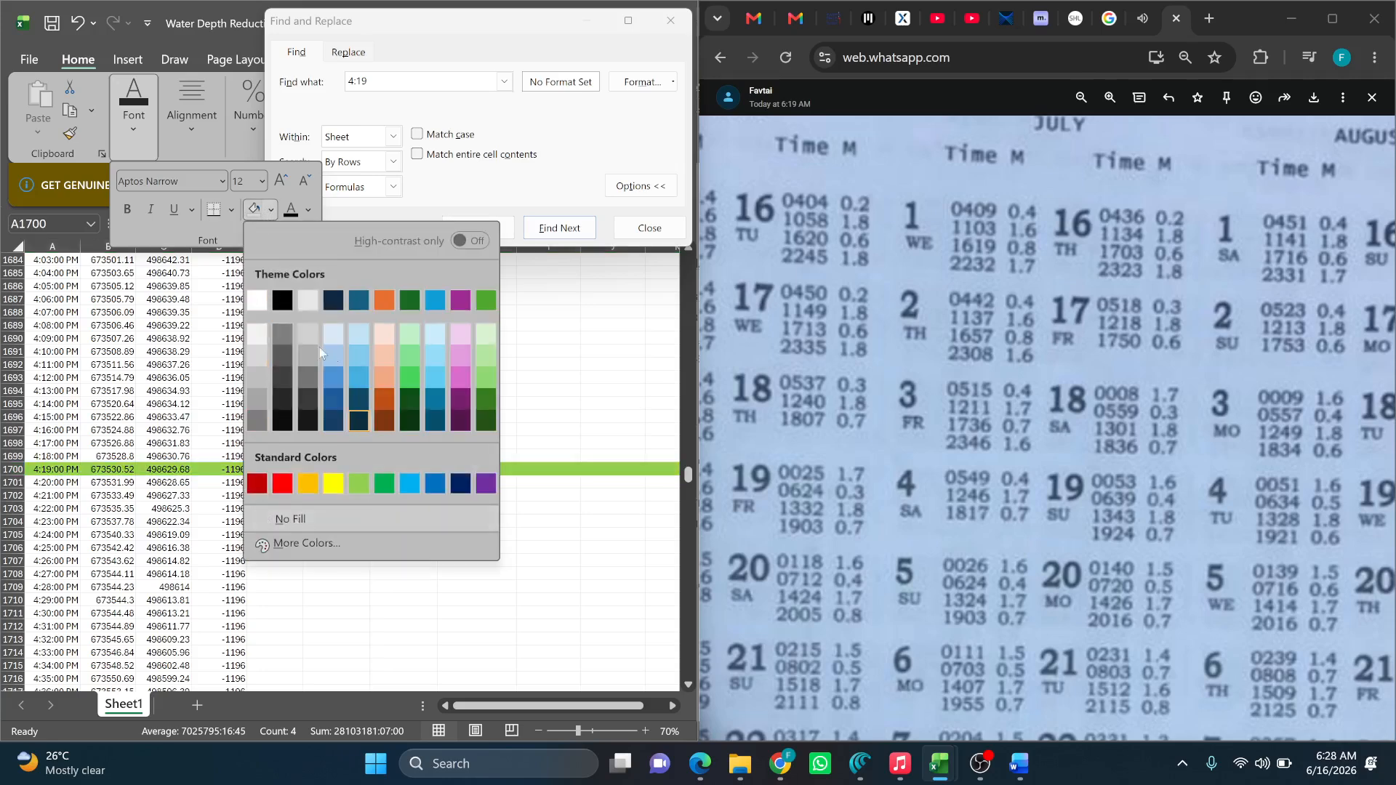
{"action": "left_click", "coordinate": [356, 486]}
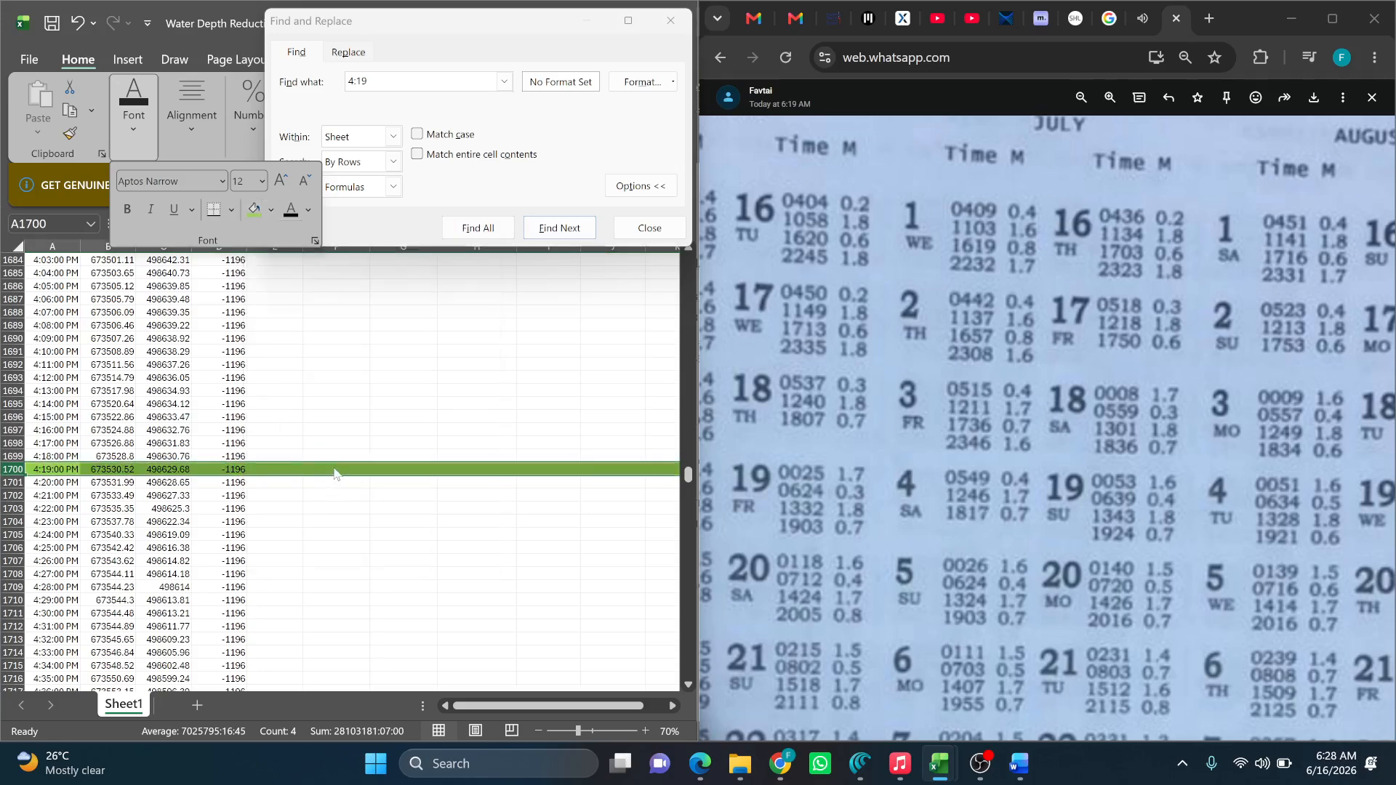
Enter 0.8 as the tide value in the green 4:19 PM row.
{"action": "left_click", "coordinate": [333, 474]}
{"action": "left_click", "coordinate": [333, 469]}
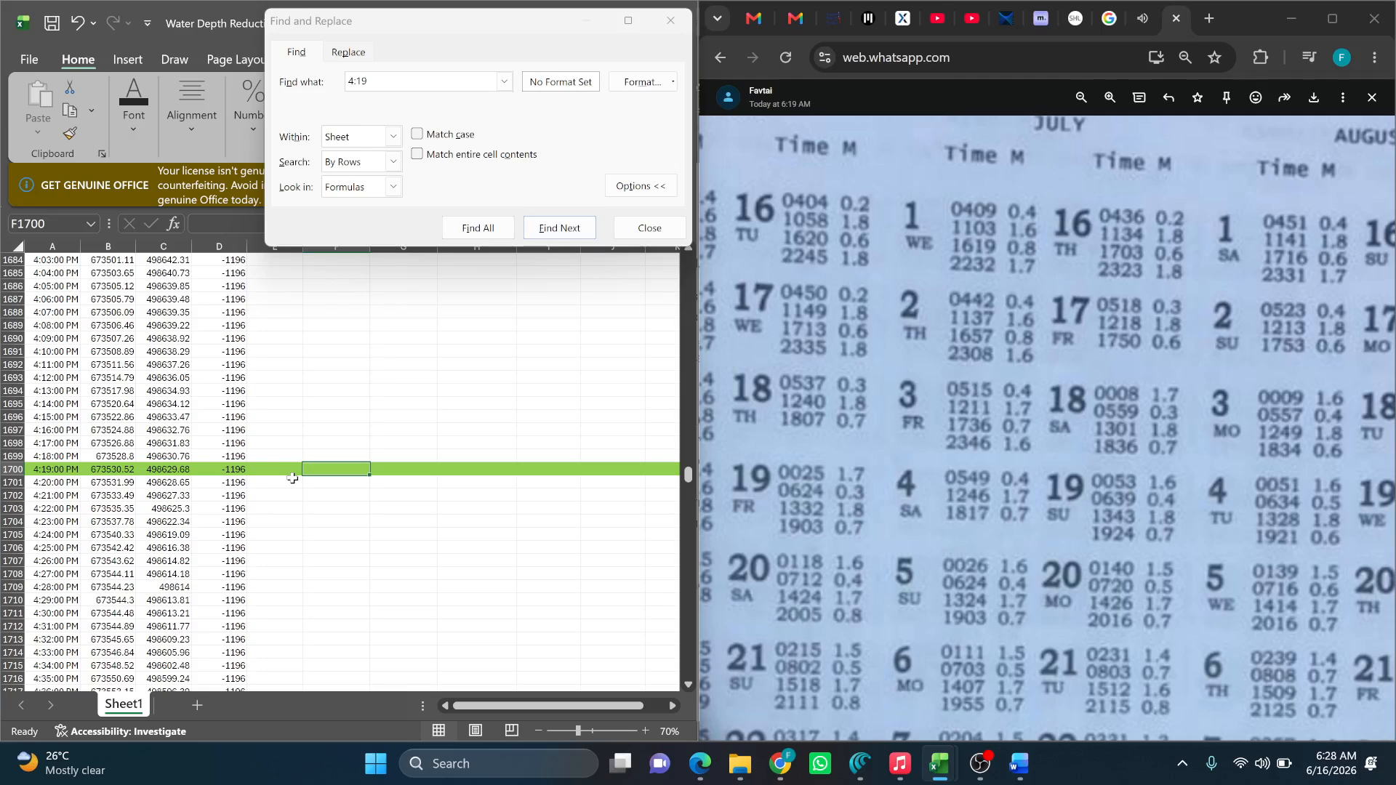
{"action": "type", "text": "0.8"}
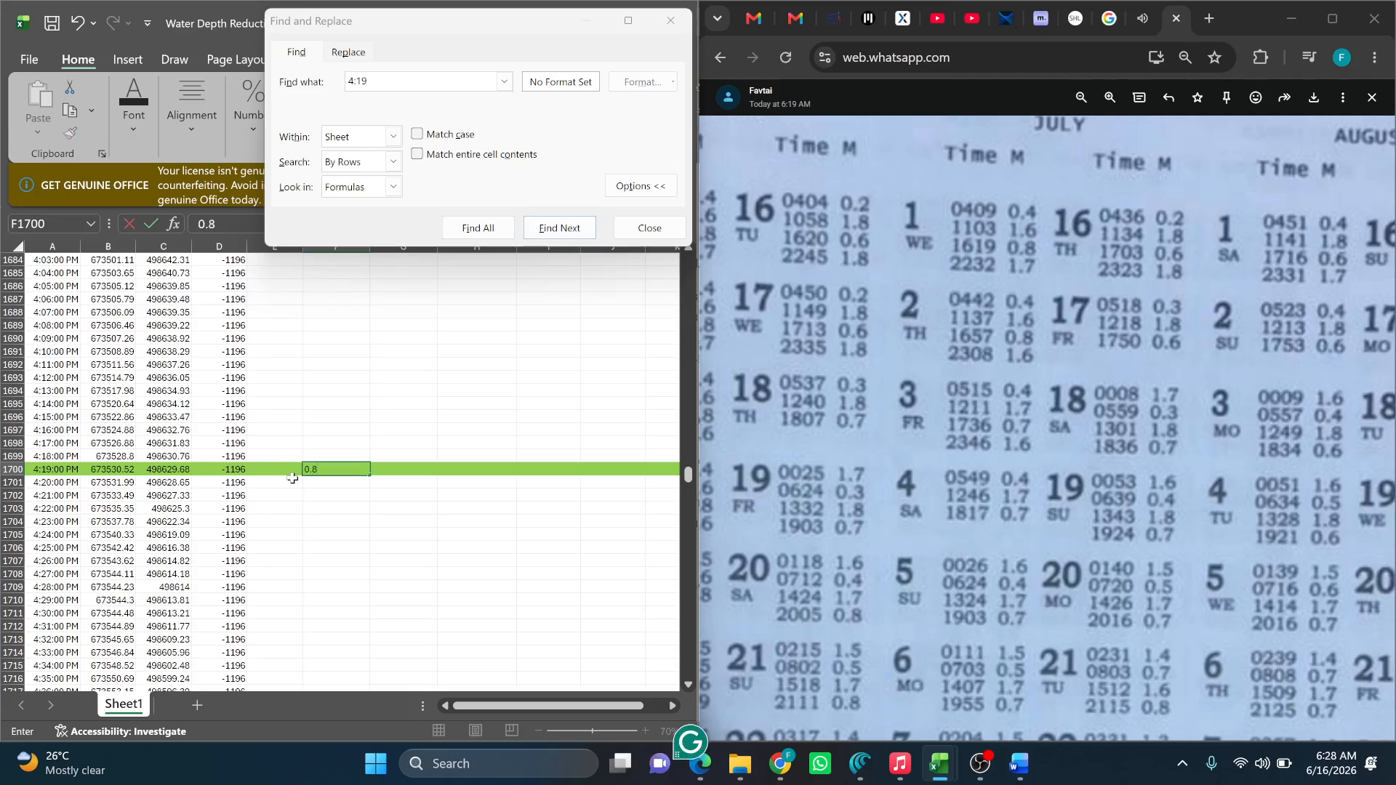
{"action": "key", "text": "Return"}
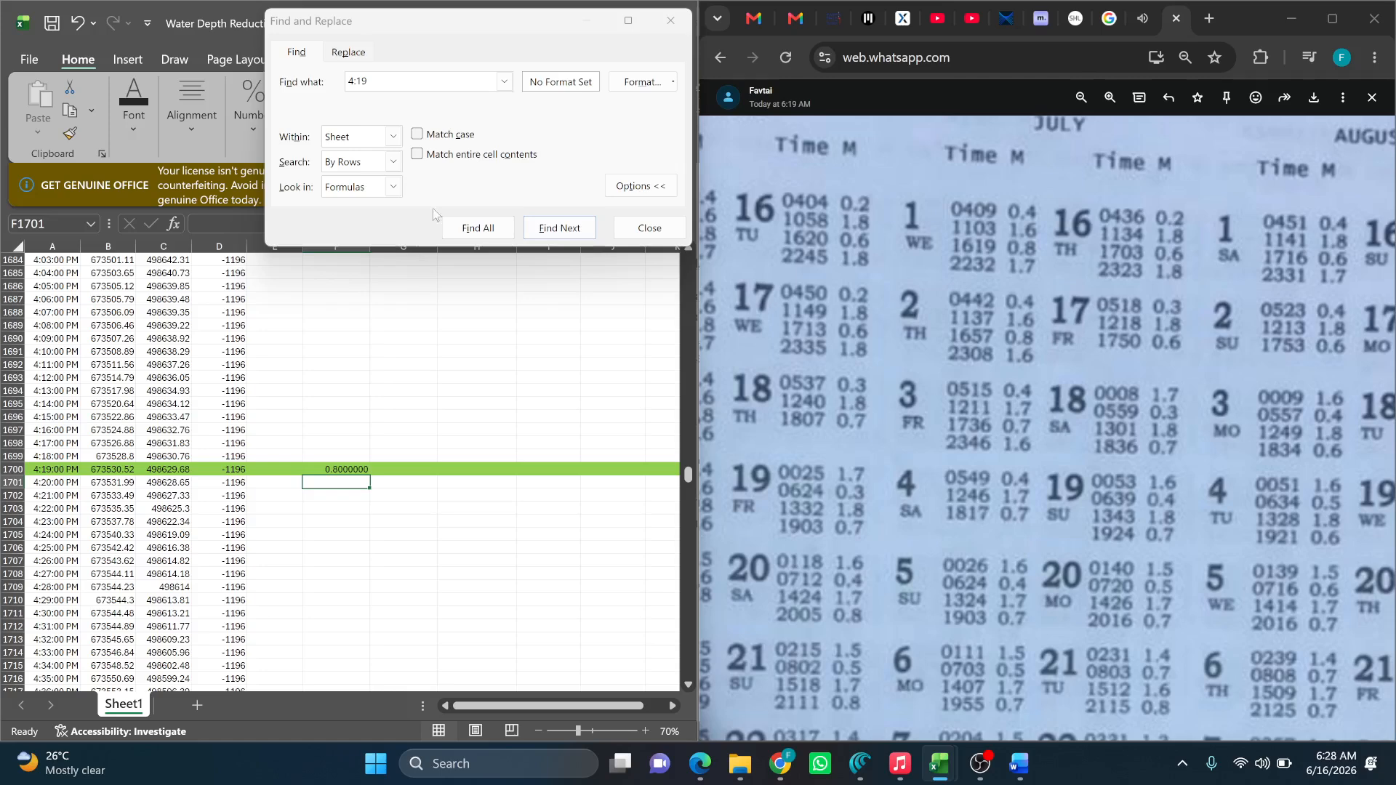
Find the 10:32 PM record and enter 1.7 as its tide value.
{"action": "left_click", "coordinate": [397, 82]}
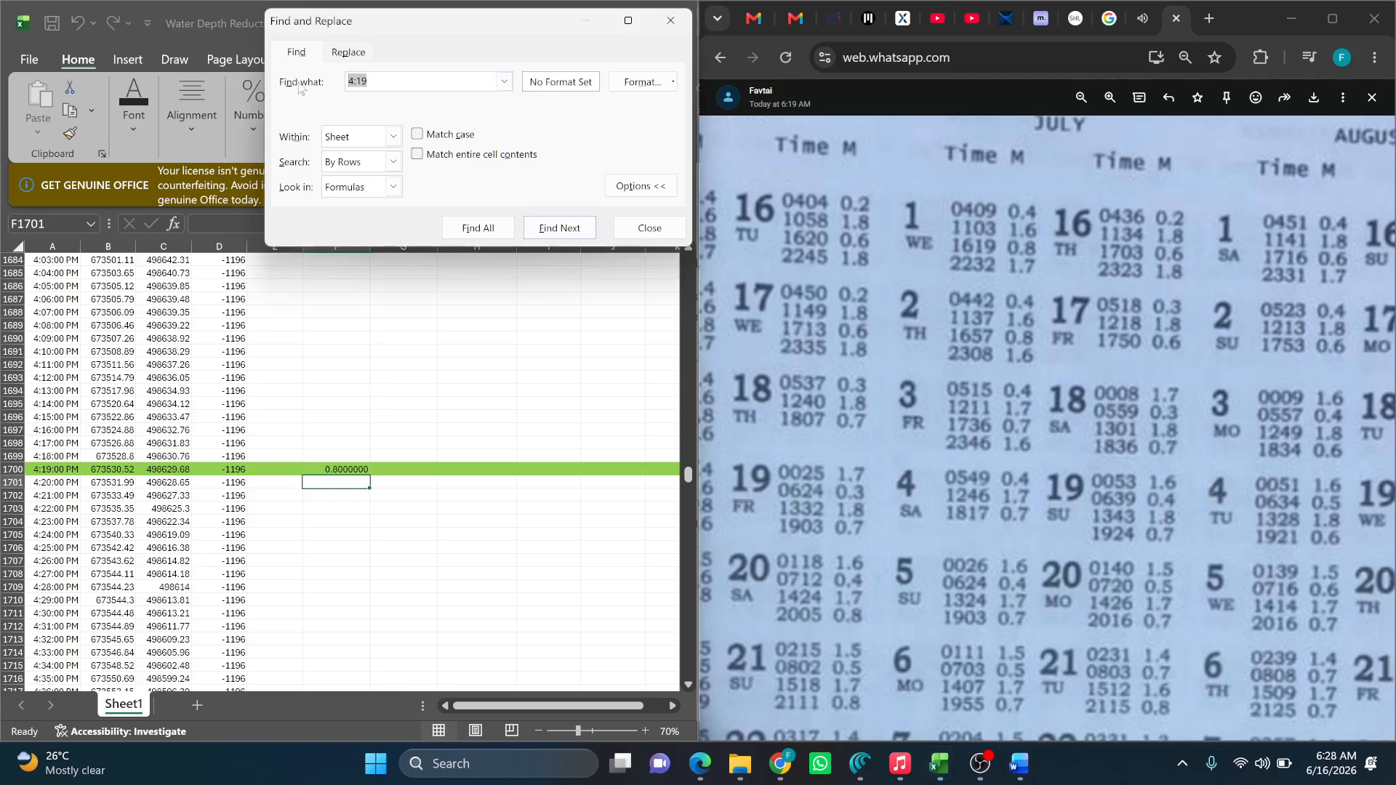
{"action": "type", "text": "10"}
{"action": "left_click", "coordinate": [557, 228]}
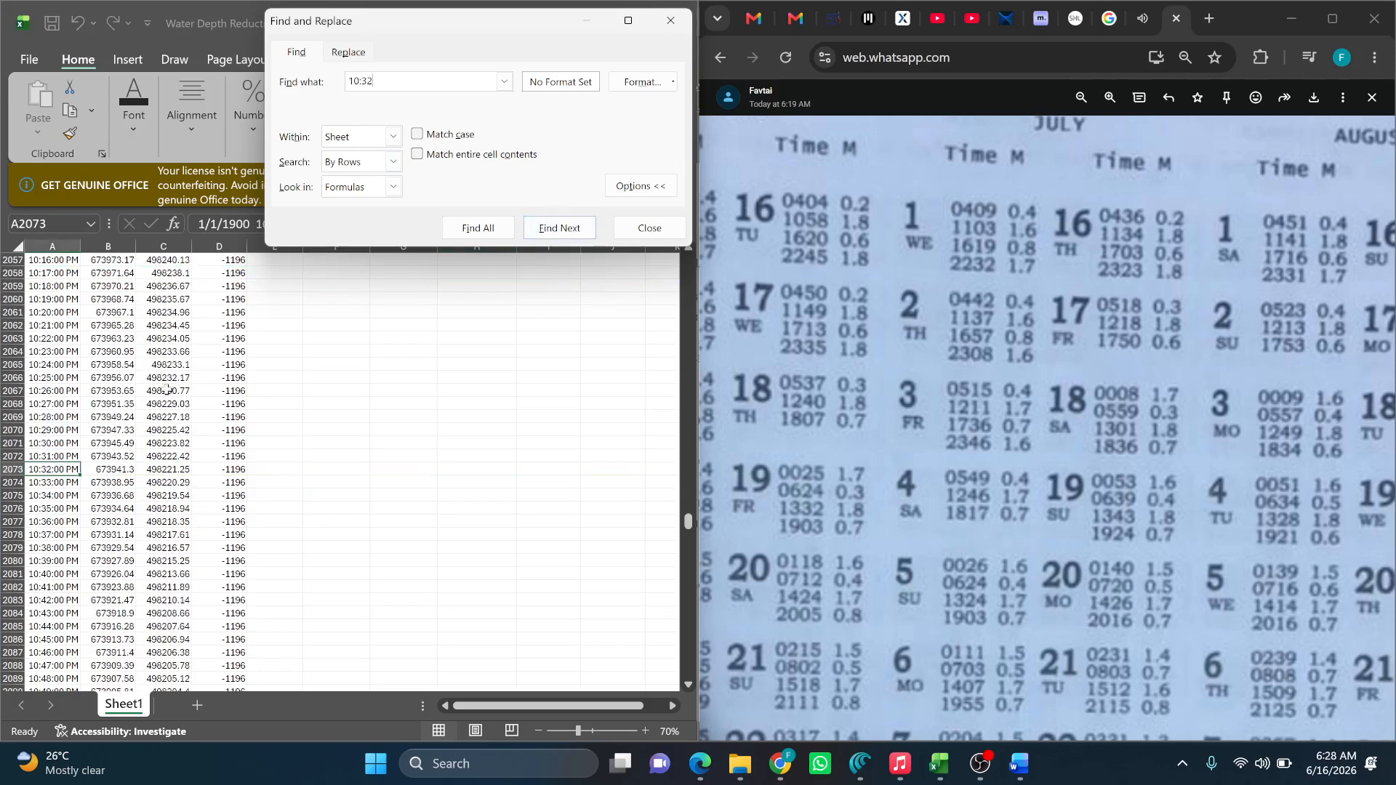
{"action": "left_click", "coordinate": [331, 474]}
{"action": "type", "text": "1.7"}
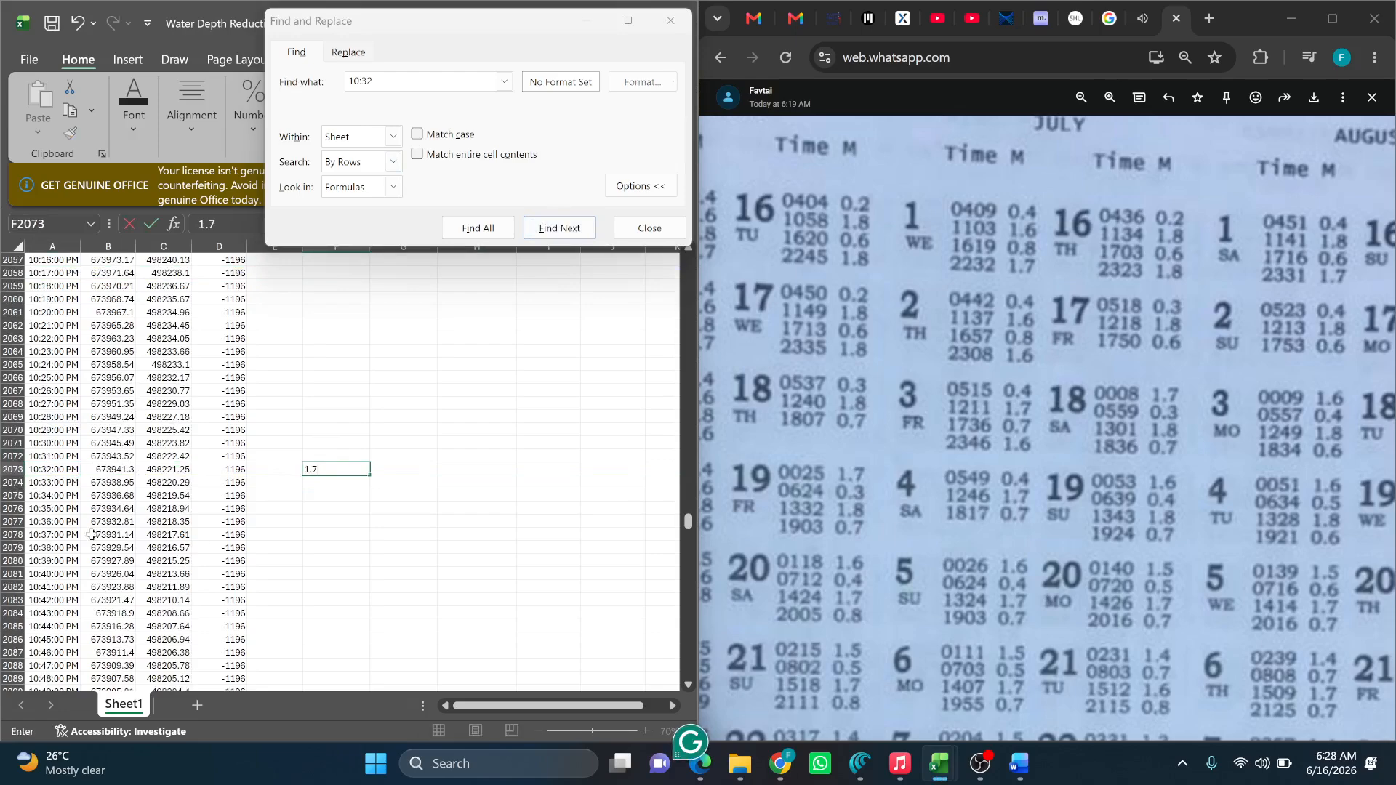
Fill the entire 10:32 PM row with light green.
{"action": "left_click", "coordinate": [22, 466]}
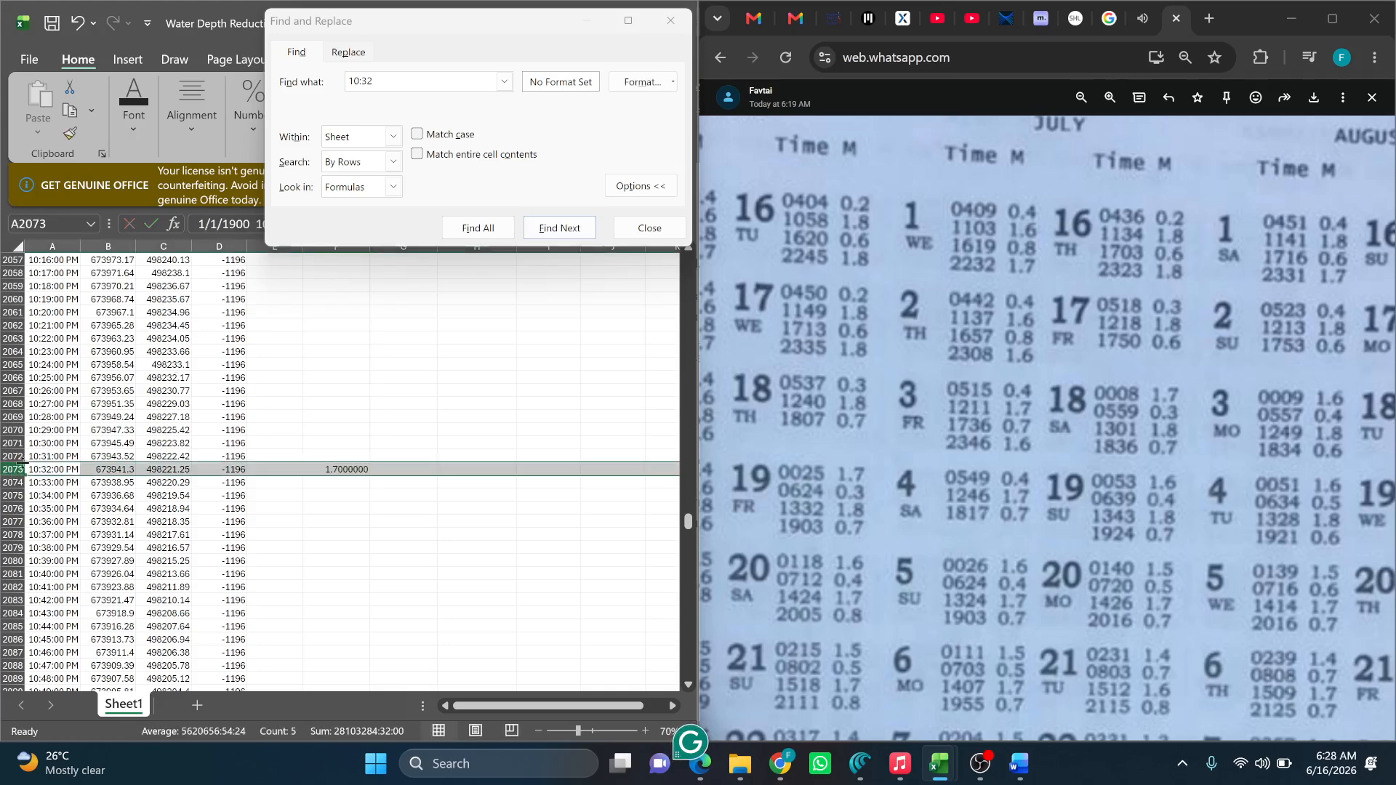
{"action": "left_click", "coordinate": [143, 142]}
{"action": "left_click", "coordinate": [253, 212]}
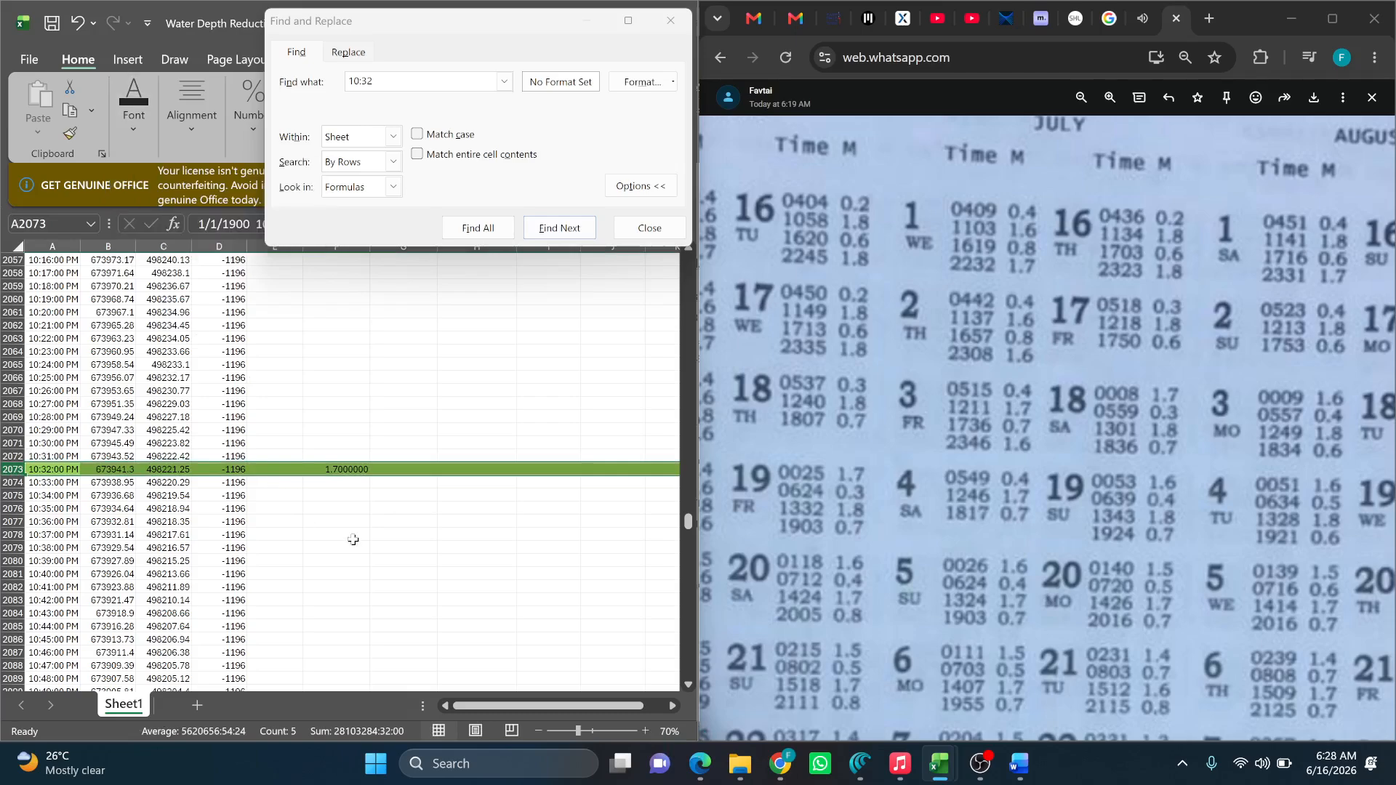
{"action": "left_click", "coordinate": [355, 507]}
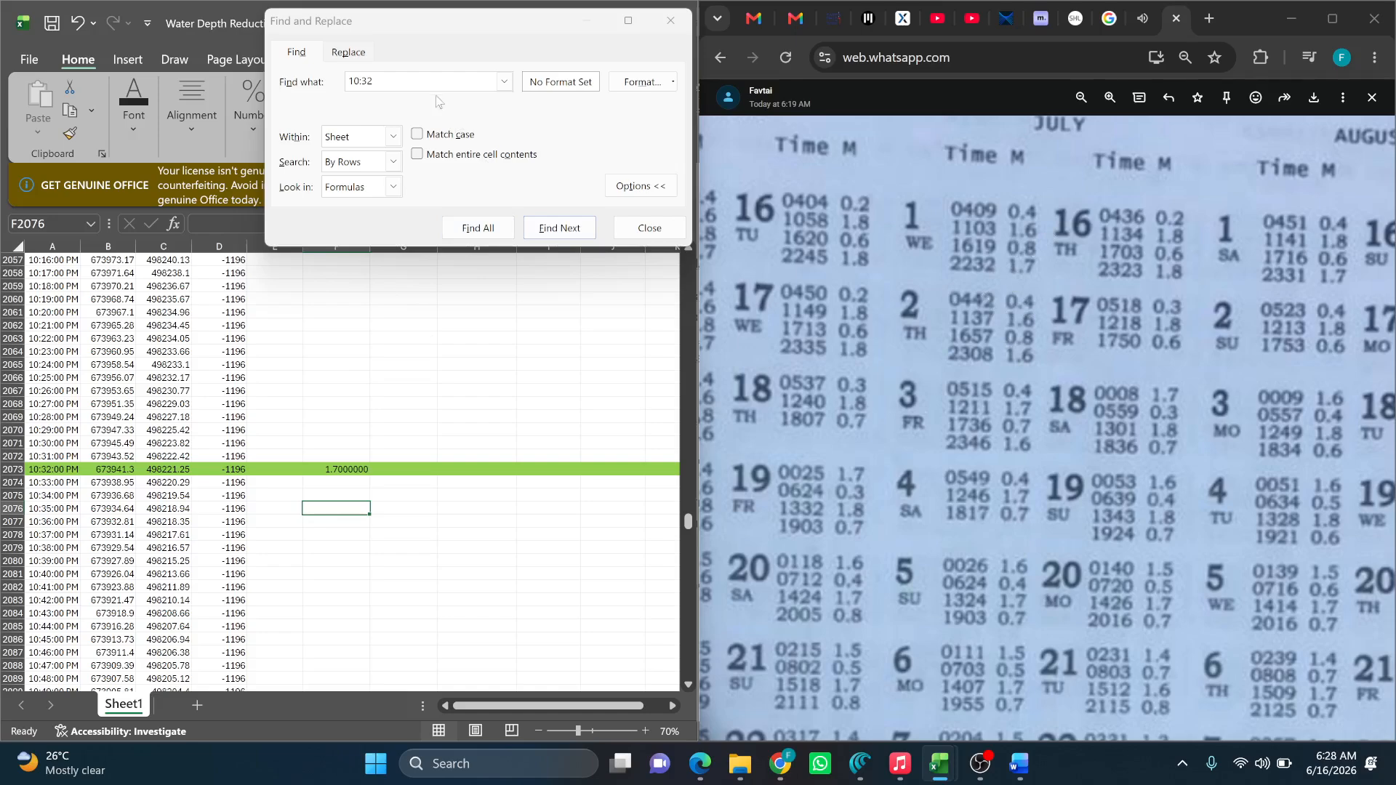
Find the 4:42 AM record and enter 0.4 as its tide value.
{"action": "left_click_drag", "start_coordinate": [436, 83], "coordinate": [331, 67]}
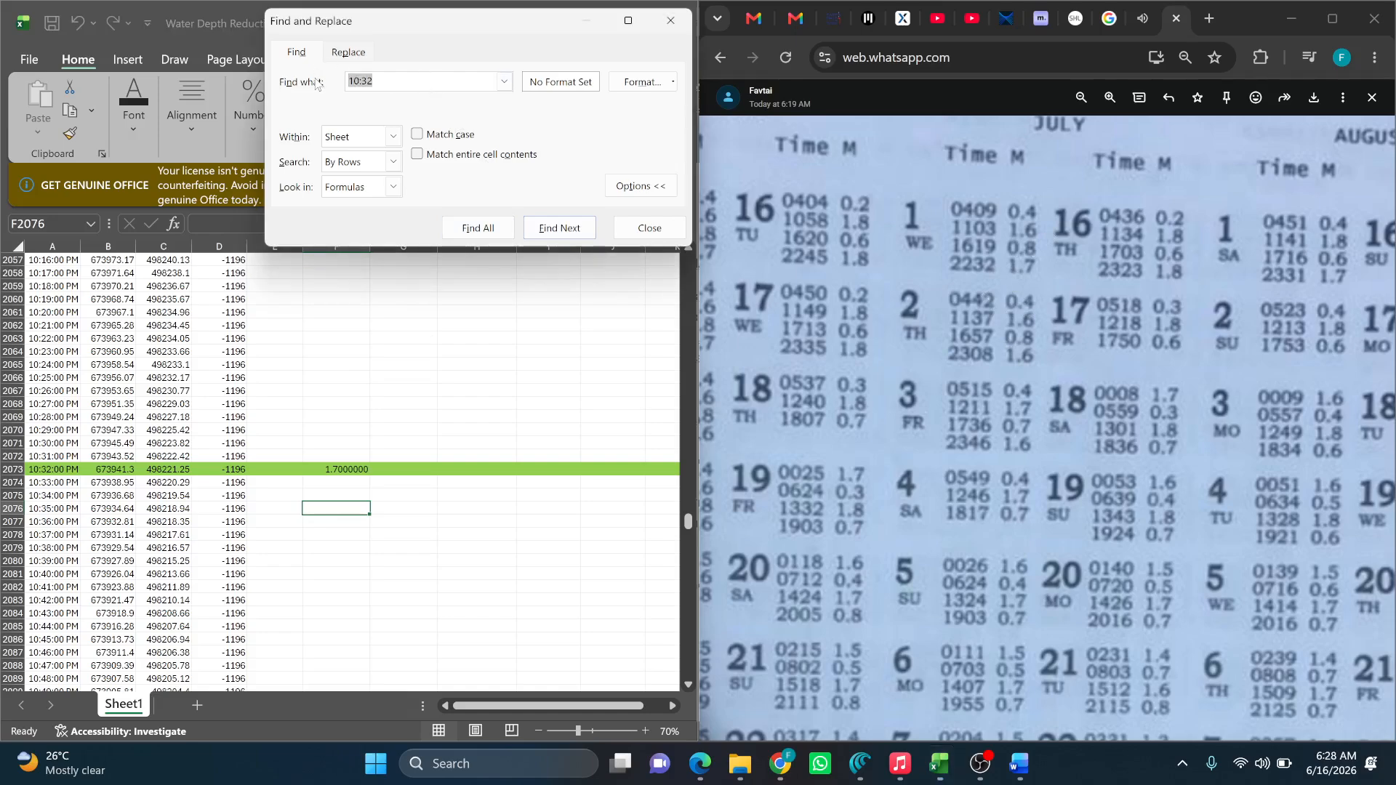
{"action": "type", "text": "04"}
{"action": "left_click", "coordinate": [559, 227]}
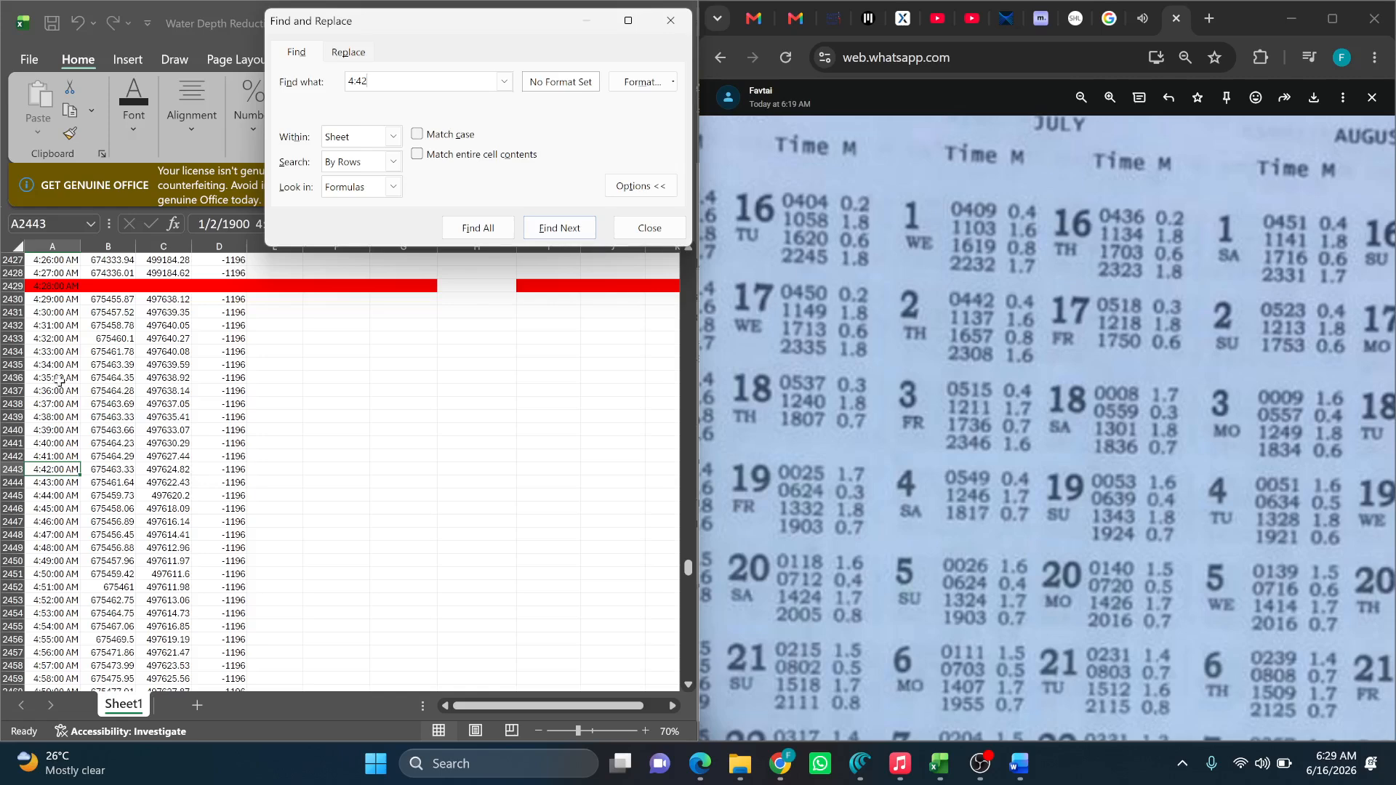
{"action": "left_click", "coordinate": [317, 470]}
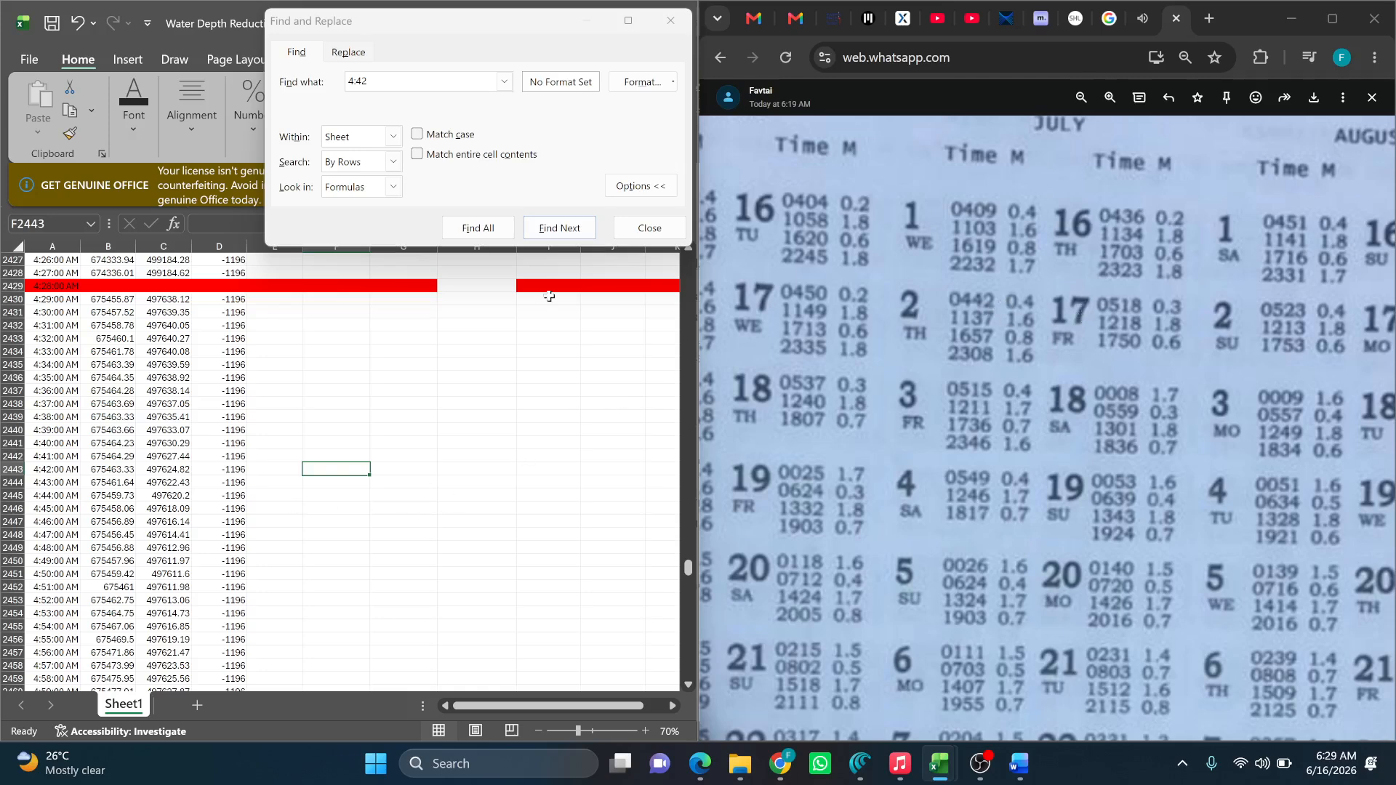
{"action": "type", "text": "0.4"}
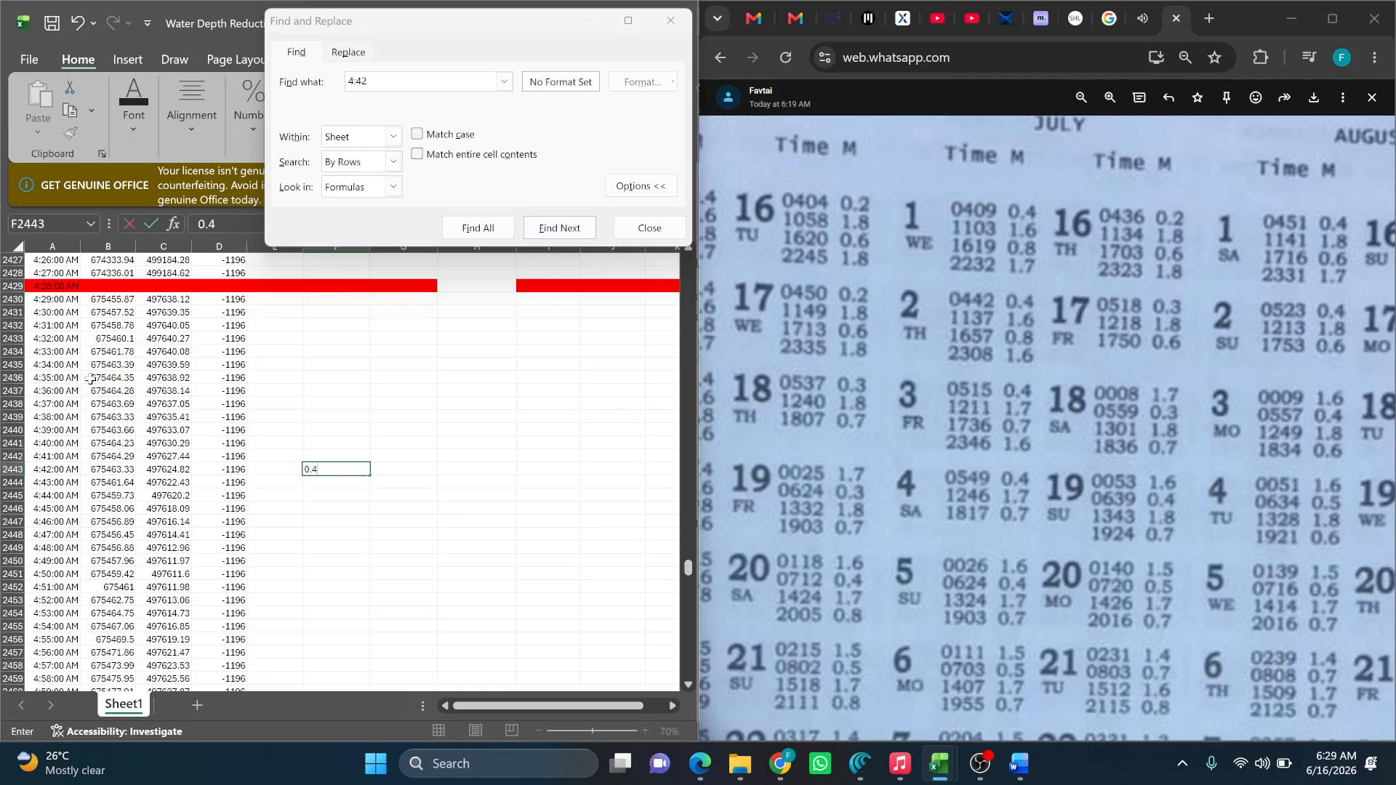
{"action": "key", "text": "Return"}
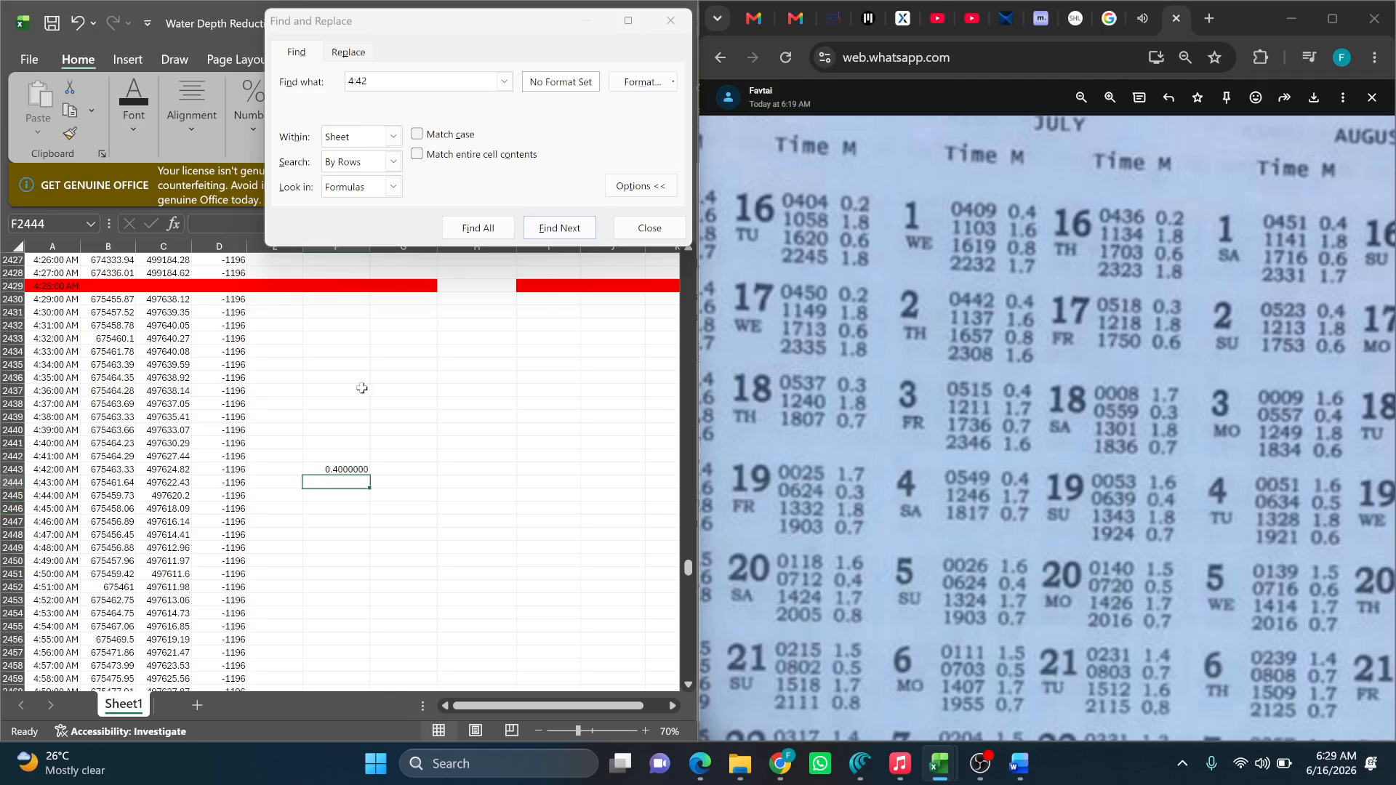
Find the 11:37 AM record and enter 1.6 as its tide value.
{"action": "left_click", "coordinate": [430, 99]}
{"action": "type", "text": "11:37"}
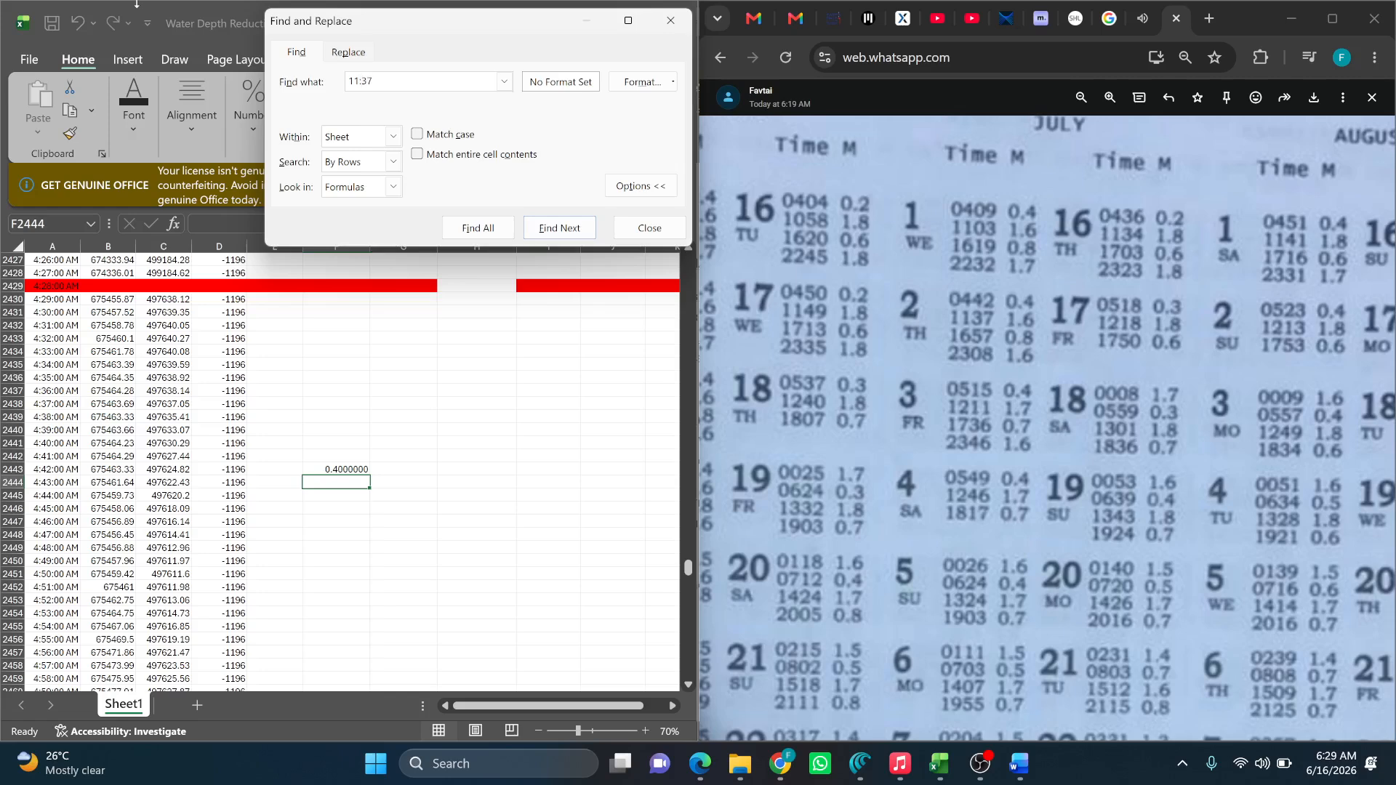
{"action": "key", "text": "Return"}
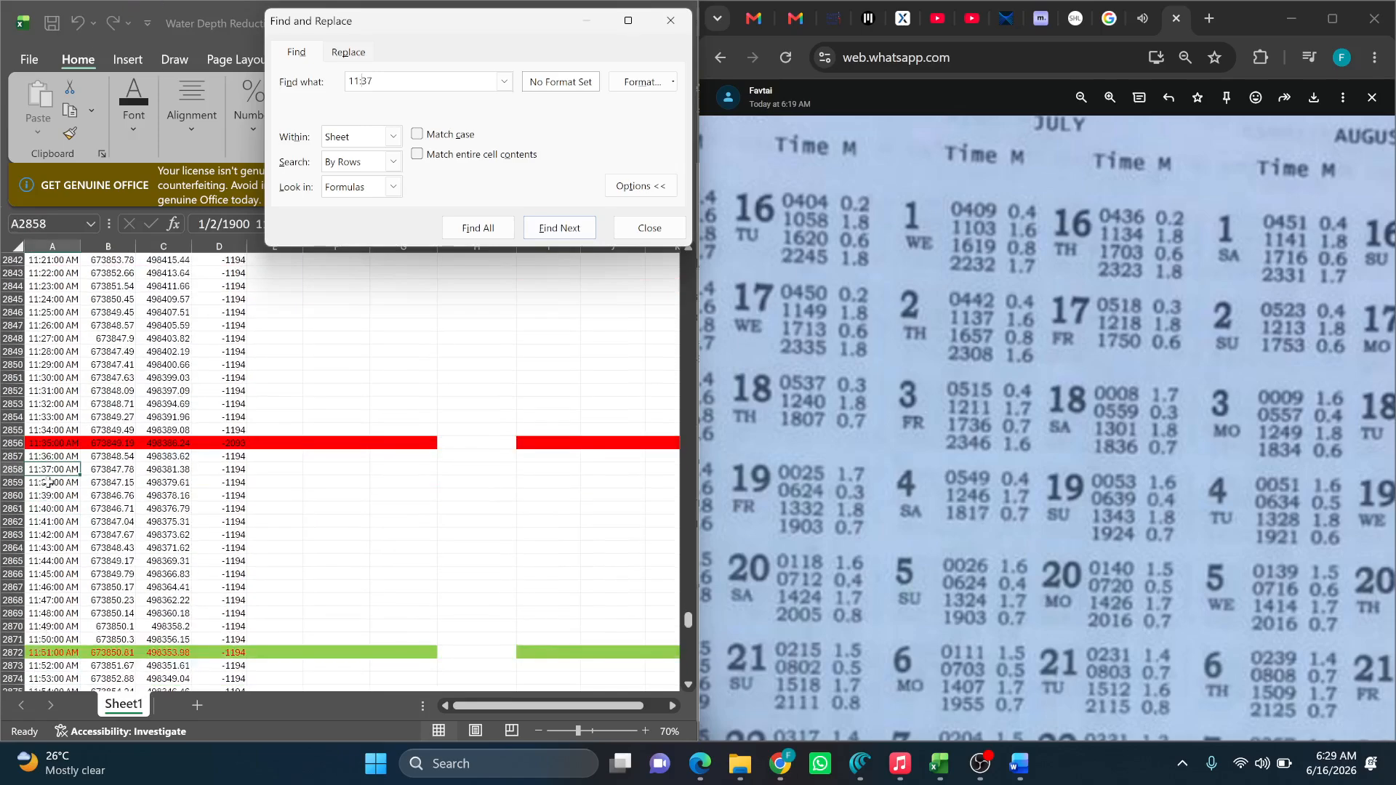
{"action": "left_click", "coordinate": [331, 473]}
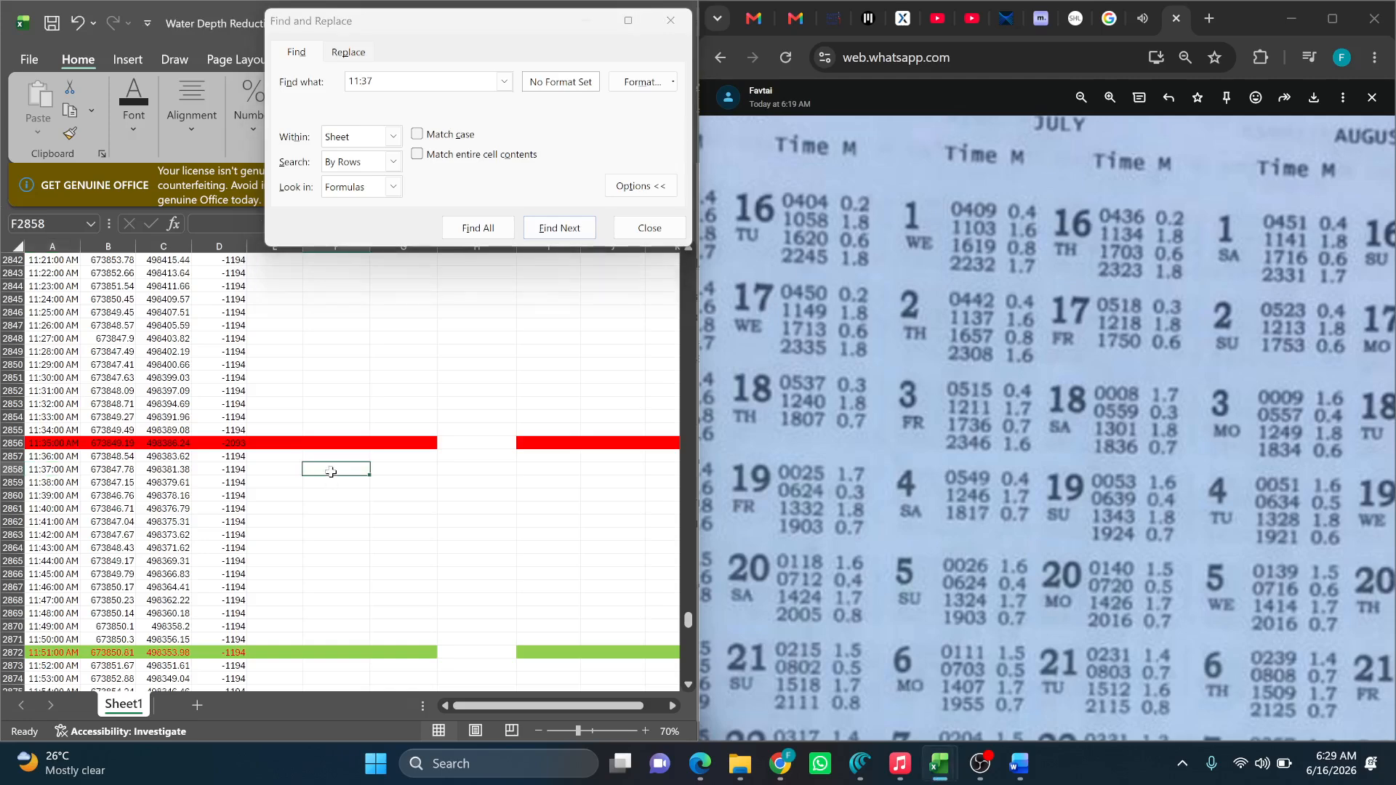
{"action": "type", "text": "1.6"}
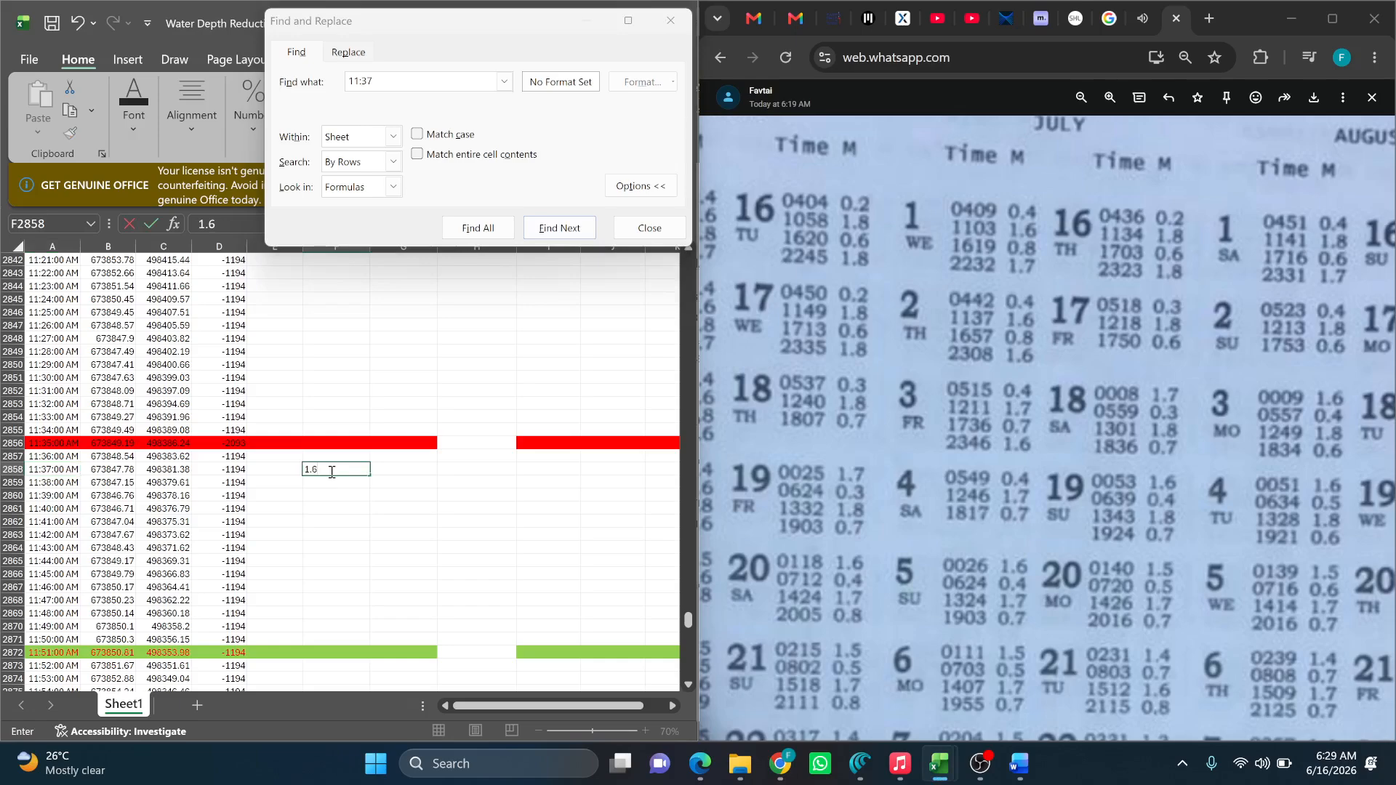
{"action": "key", "text": "Return"}
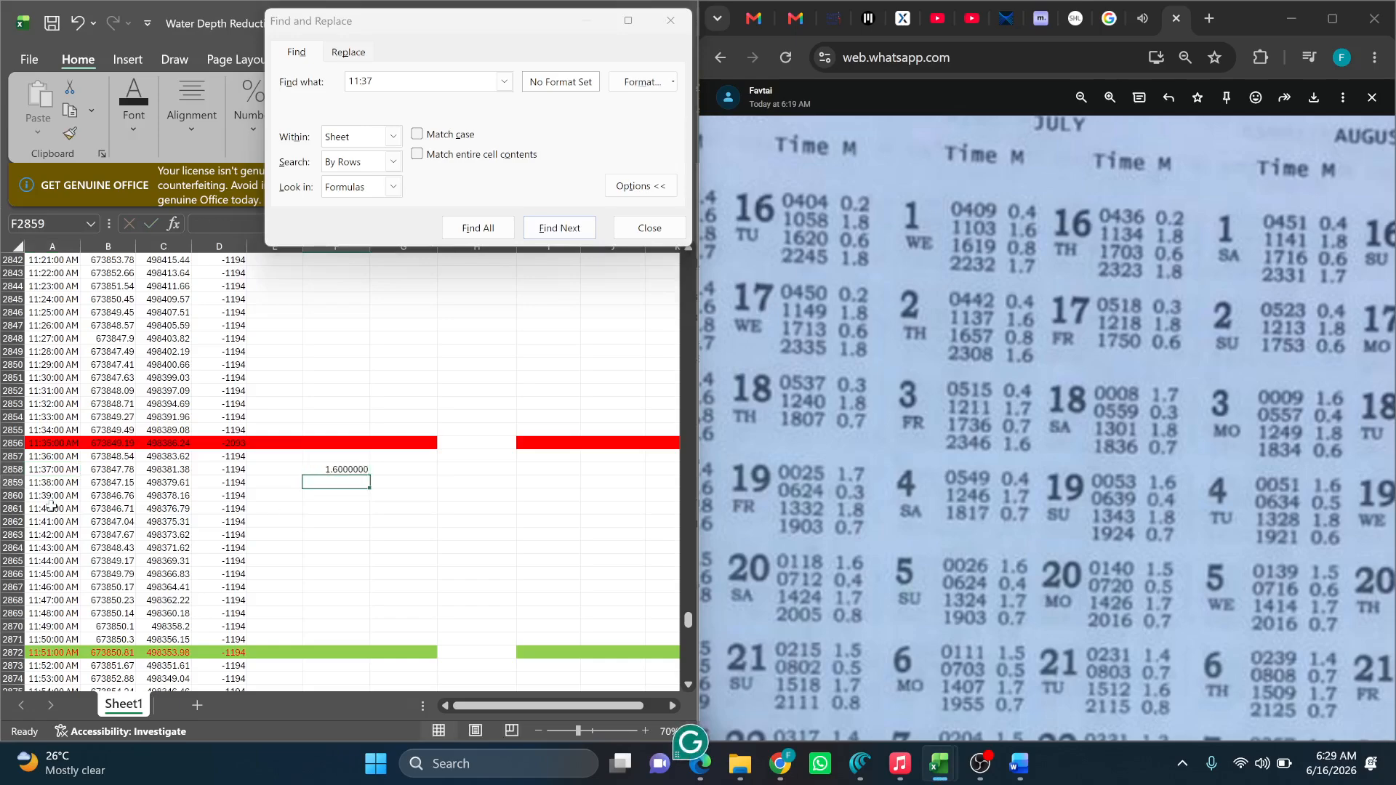
Fill the entire 11:37 AM row with light green.
{"action": "left_click", "coordinate": [13, 470]}
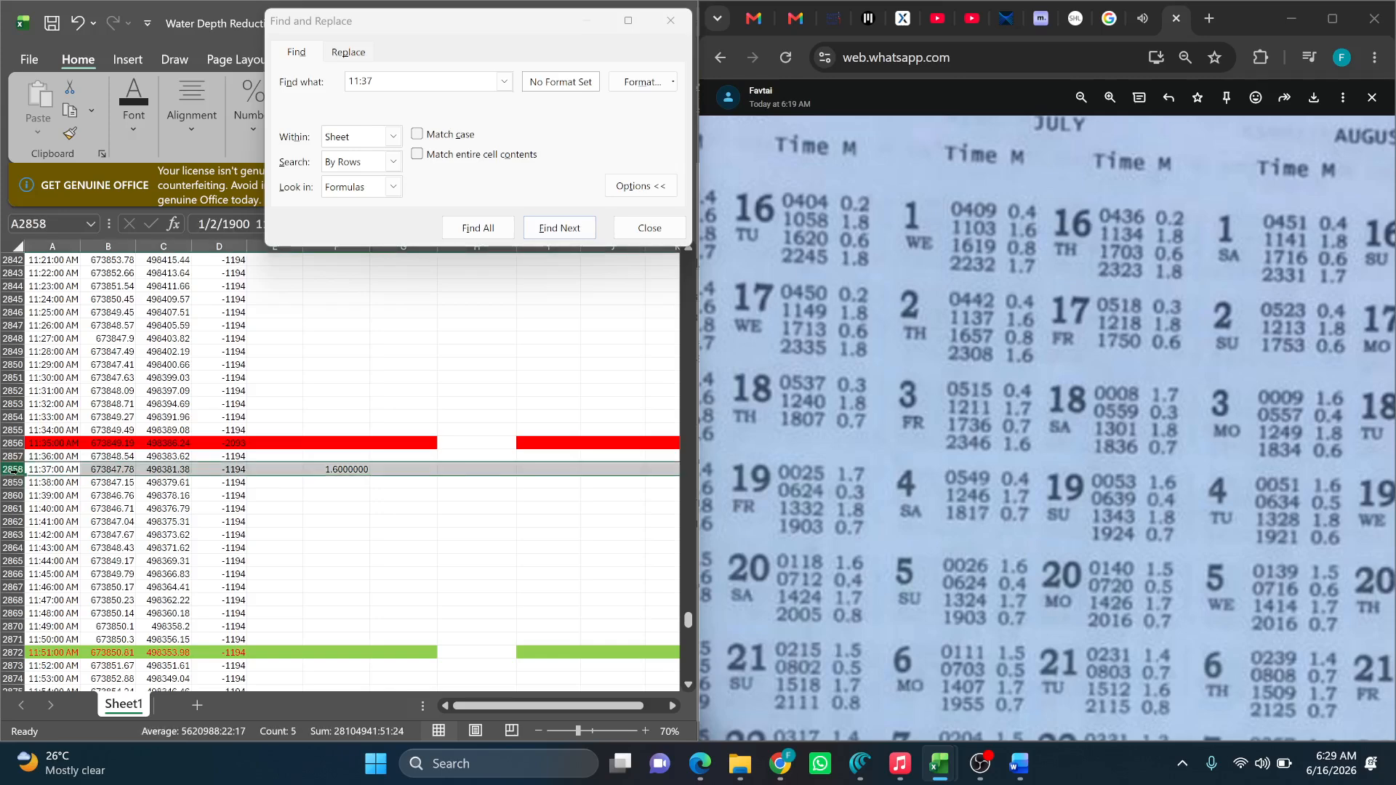
{"action": "left_click", "coordinate": [130, 142]}
{"action": "left_click", "coordinate": [253, 211]}
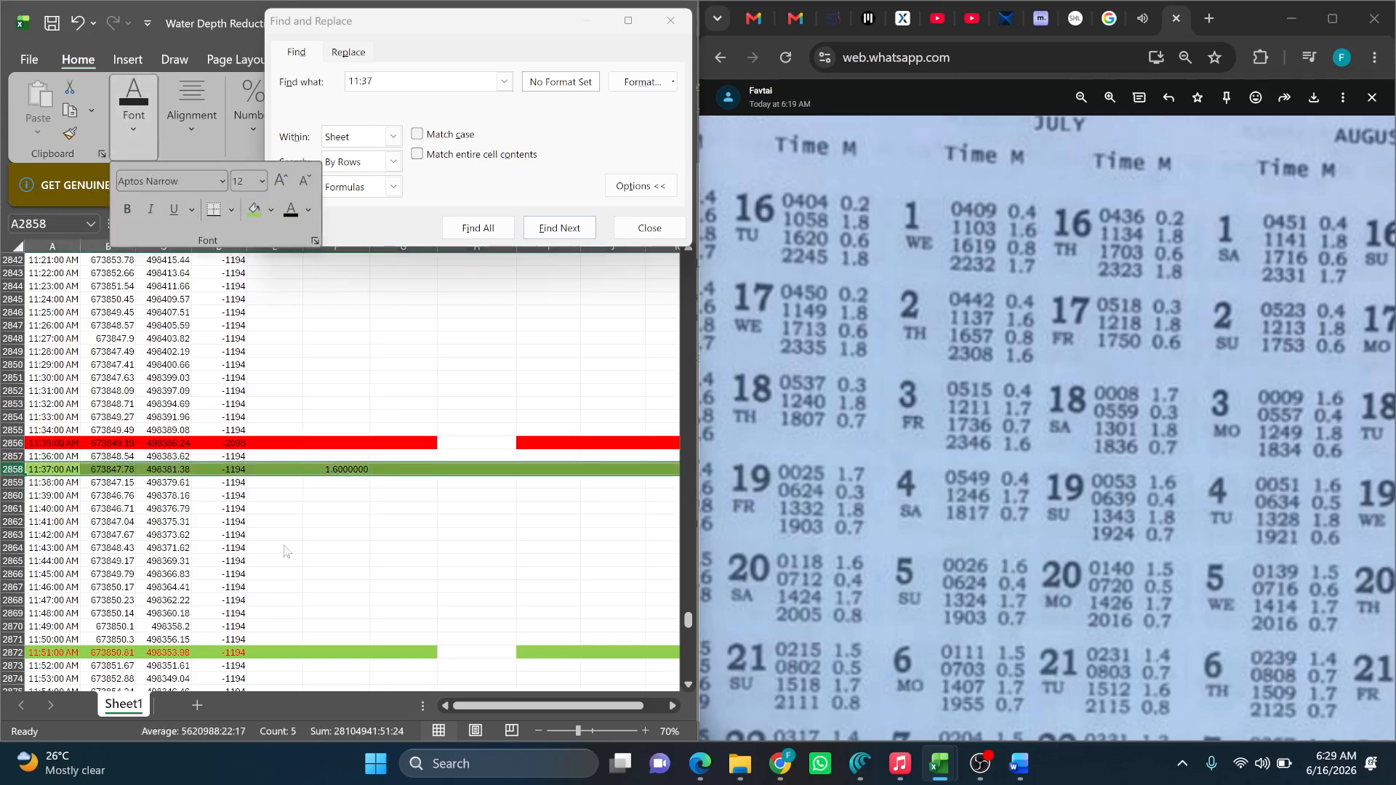
Remove the green fill from the 11:51 AM row and set its text colour to black.
{"action": "left_click", "coordinate": [15, 654]}
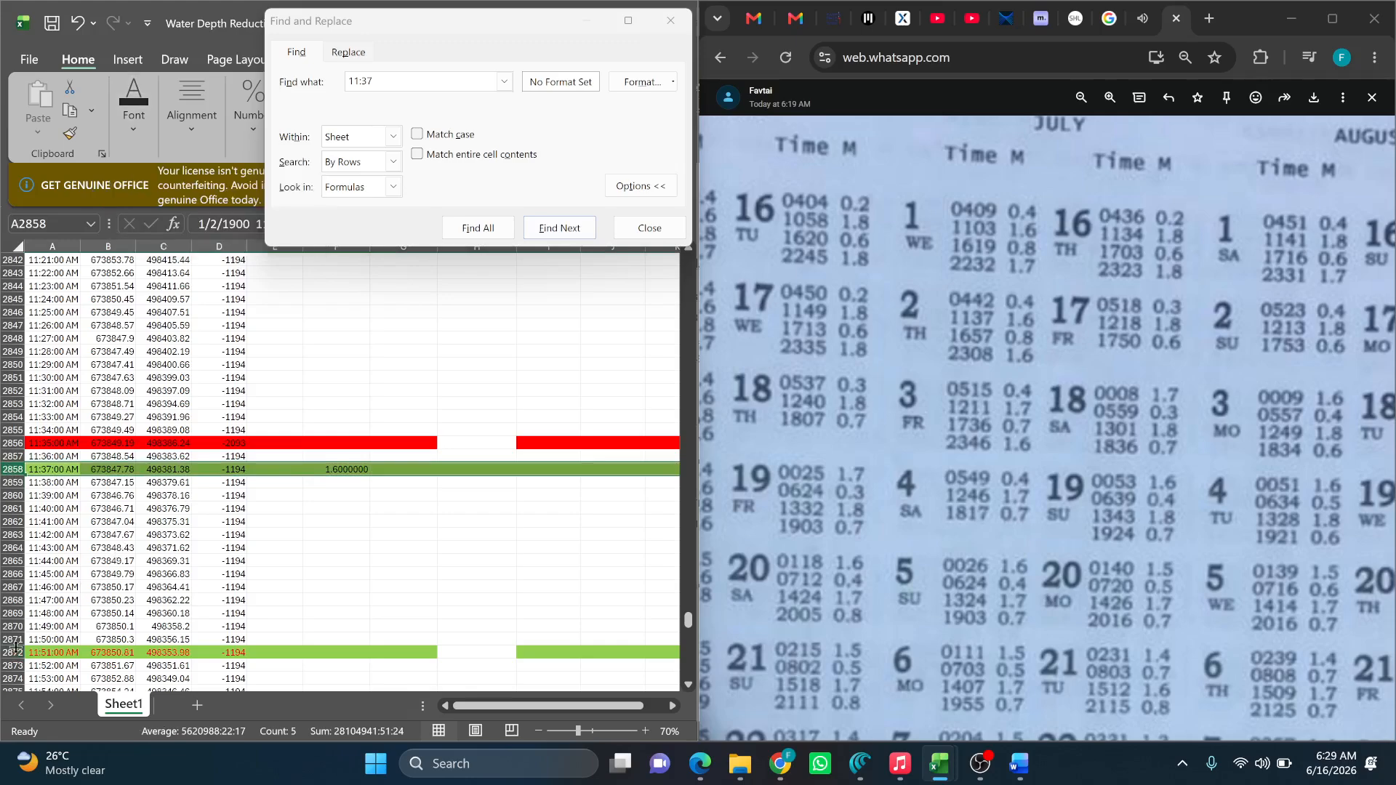
{"action": "left_click", "coordinate": [8, 653]}
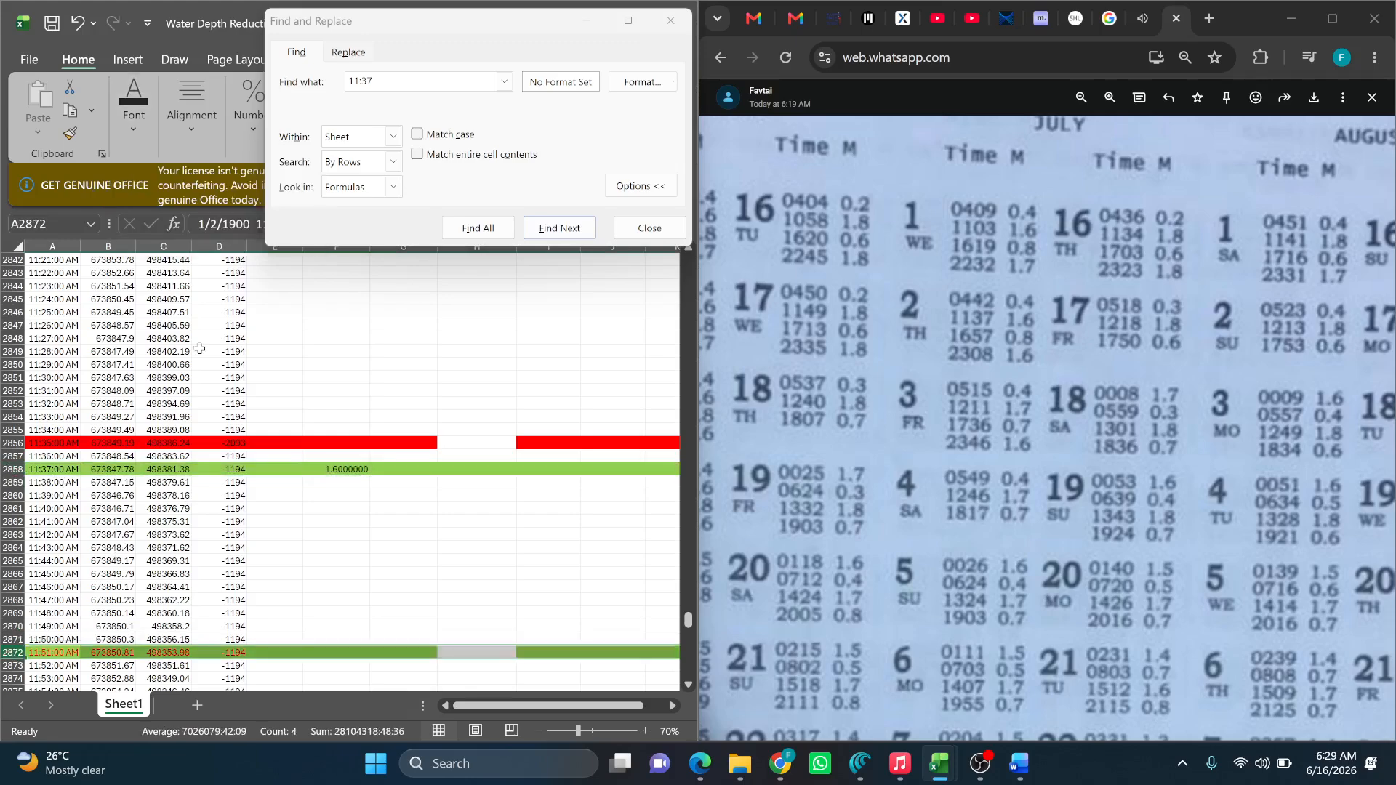
{"action": "left_click", "coordinate": [144, 138]}
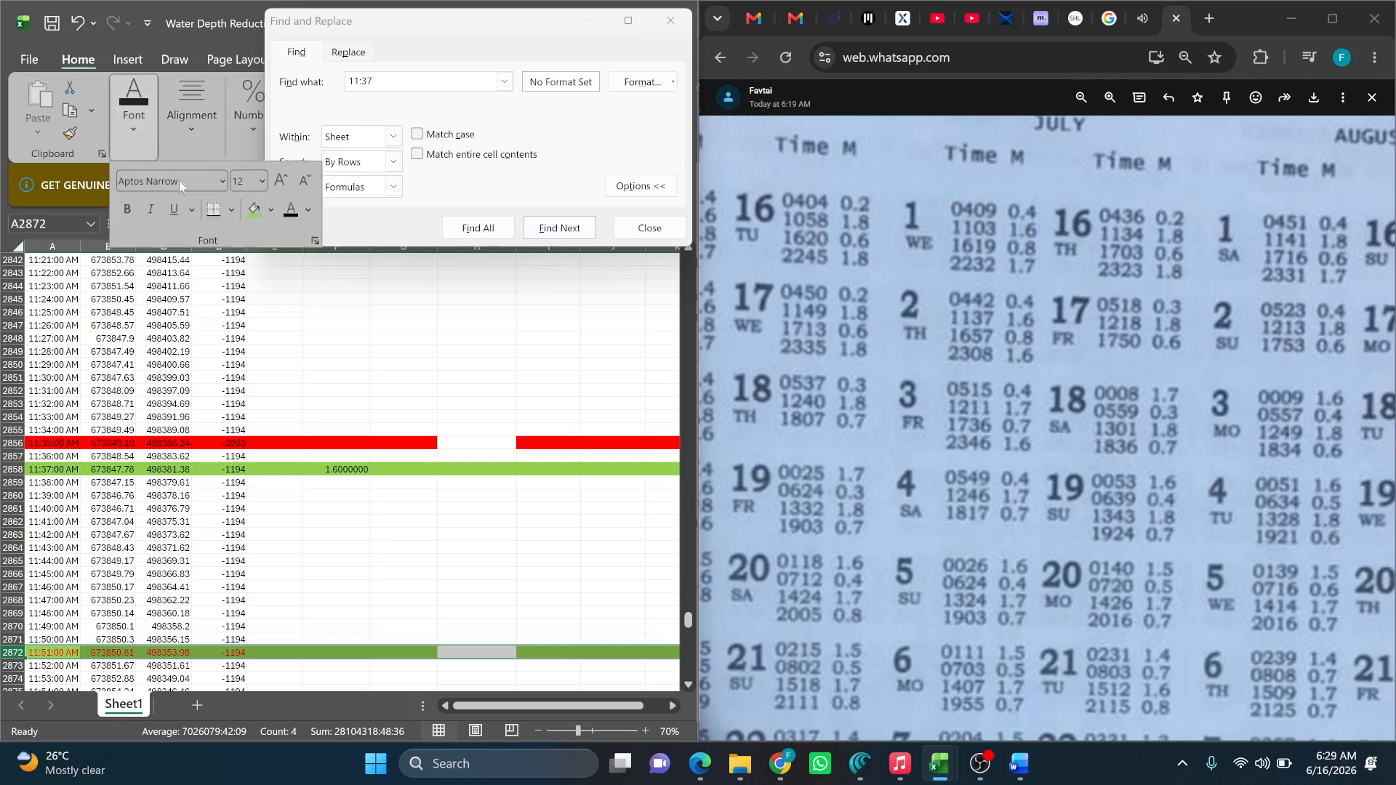
{"action": "left_click", "coordinate": [270, 212]}
{"action": "left_click", "coordinate": [304, 522]}
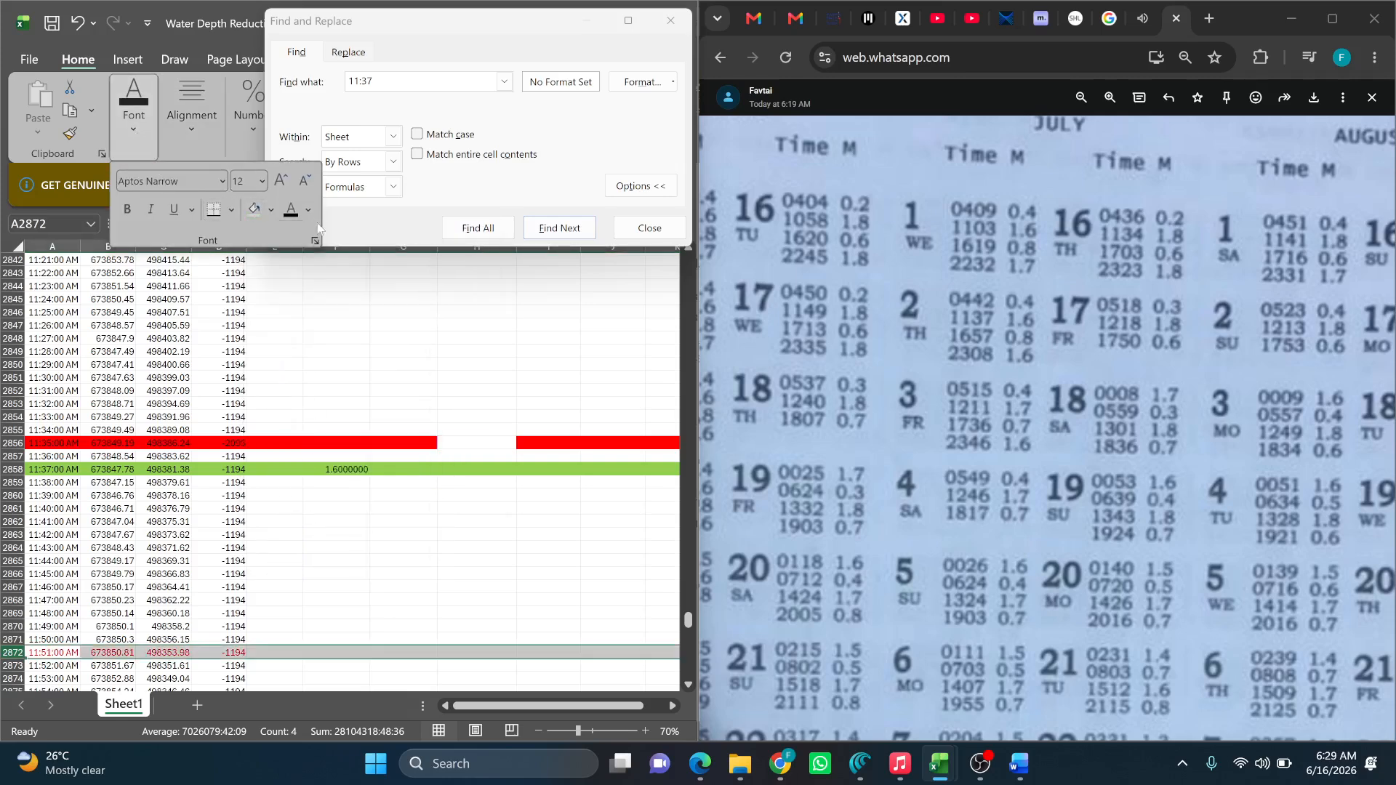
{"action": "left_click", "coordinate": [338, 503]}
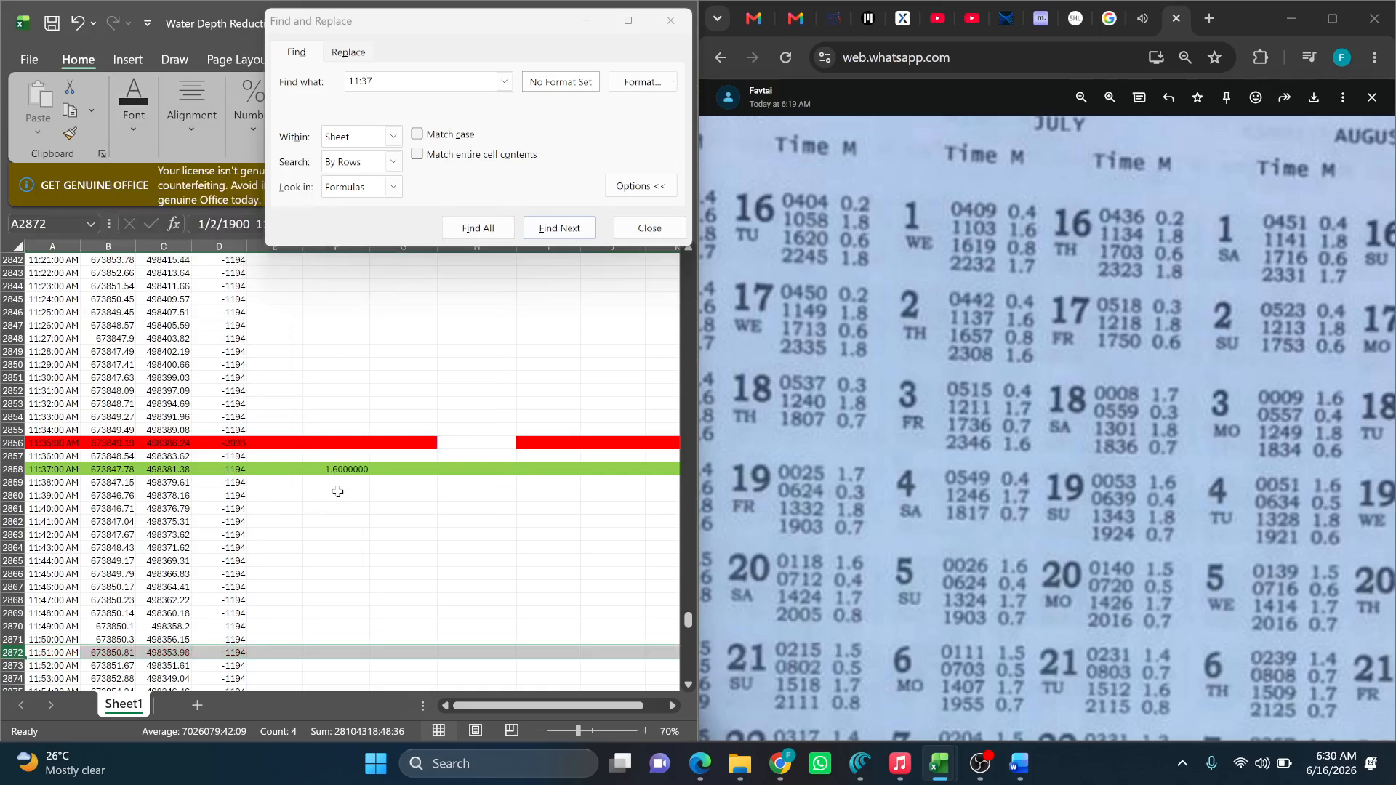
{"action": "left_click", "coordinate": [338, 586]}
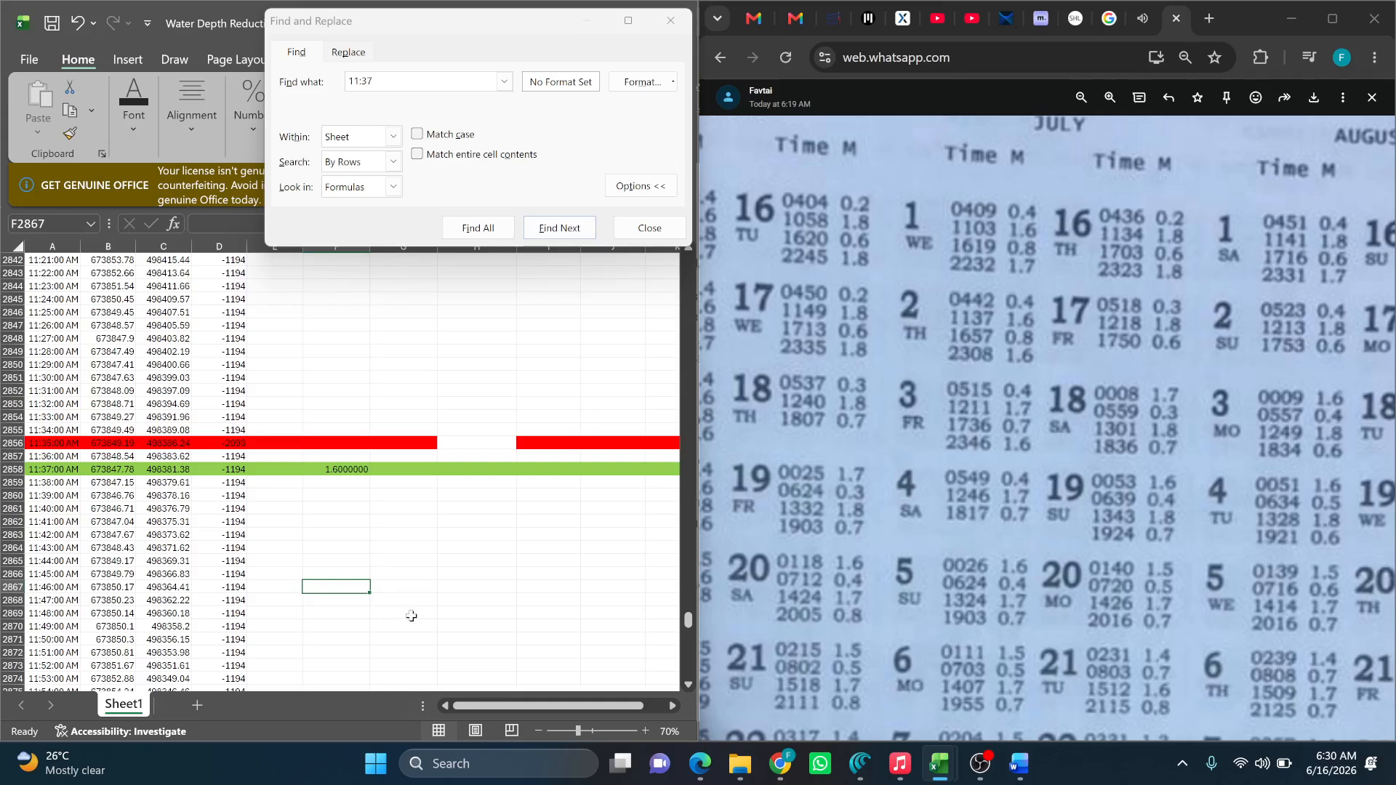
Search the sheet for the 4:57 record and check the rows around the match.
{"action": "left_click", "coordinate": [353, 472]}
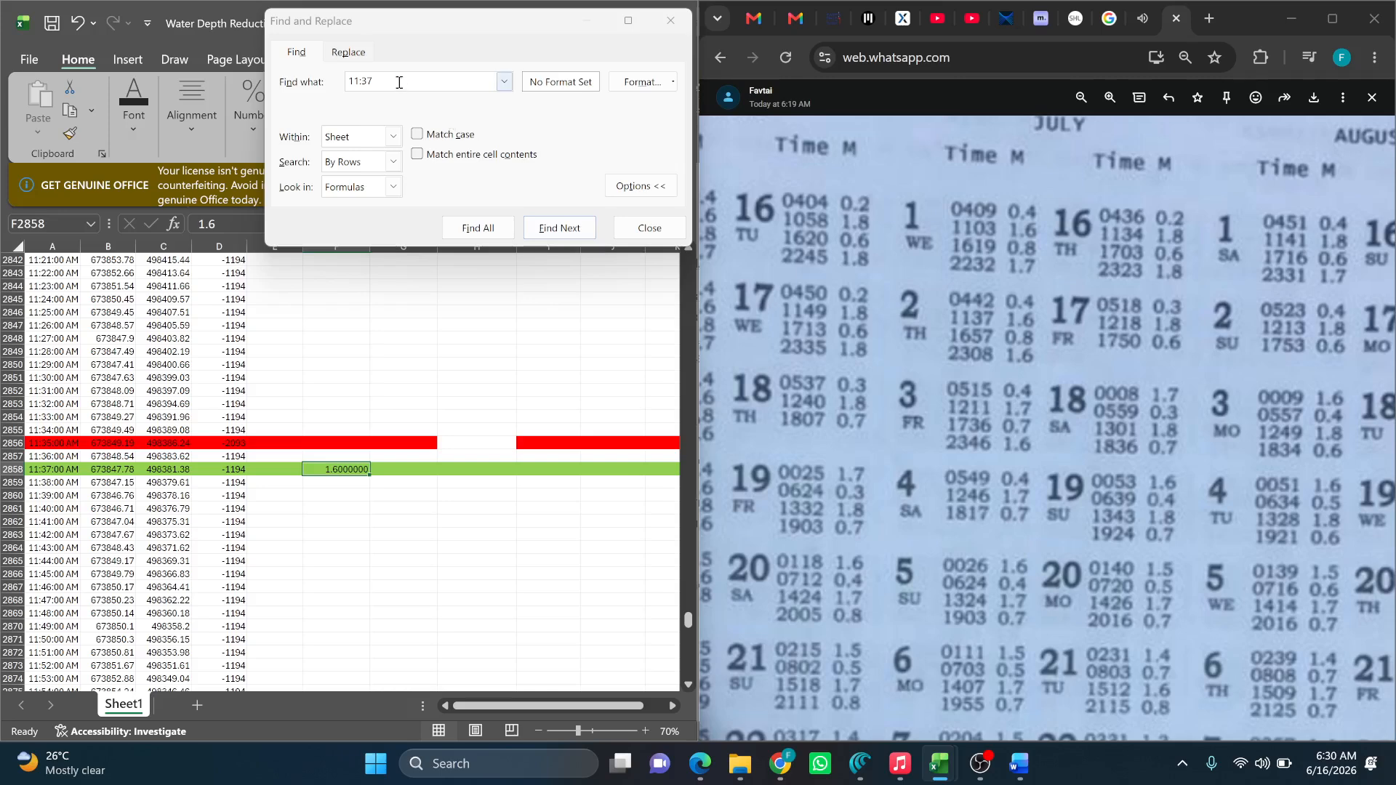
{"action": "left_click_drag", "start_coordinate": [399, 83], "coordinate": [149, 76]}
{"action": "type", "text": "4:57"}
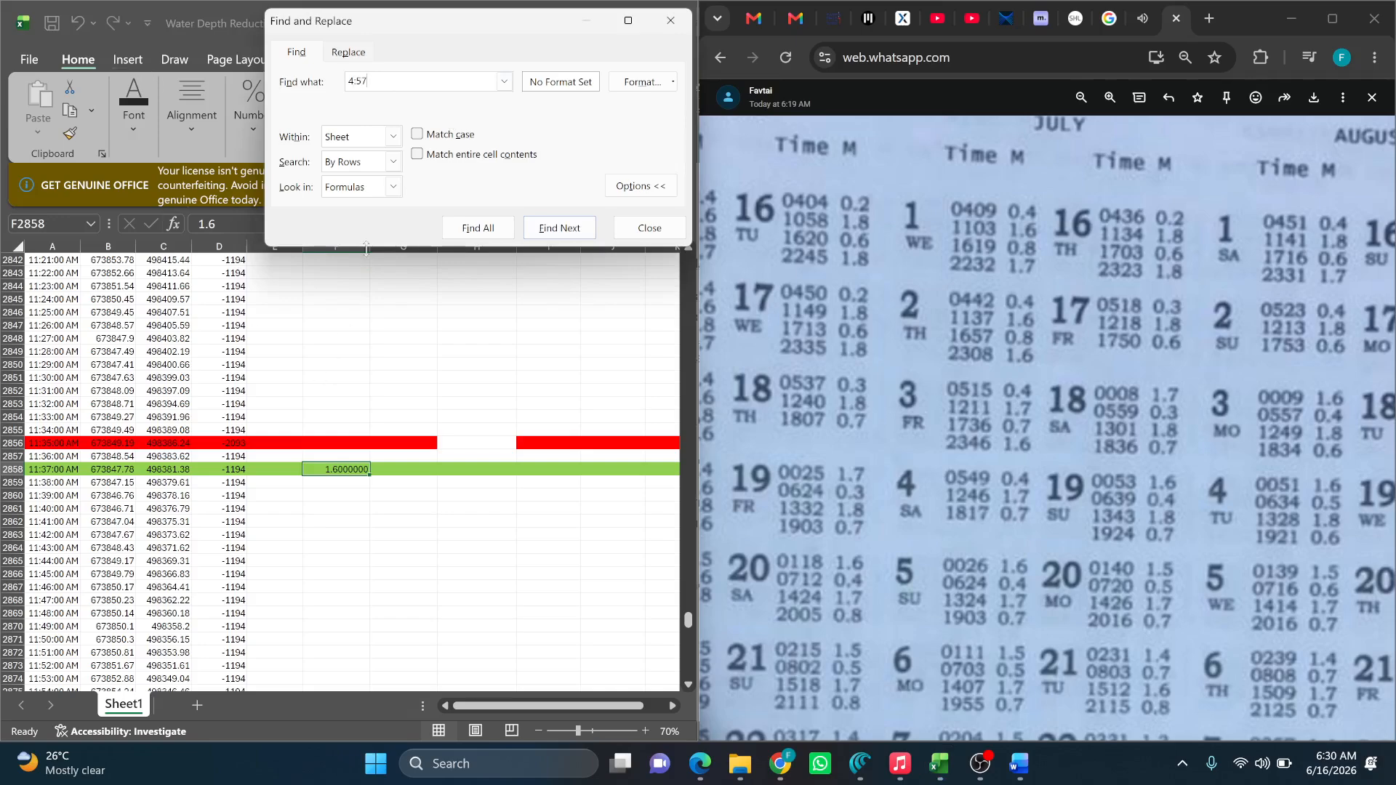
{"action": "left_click", "coordinate": [559, 228]}
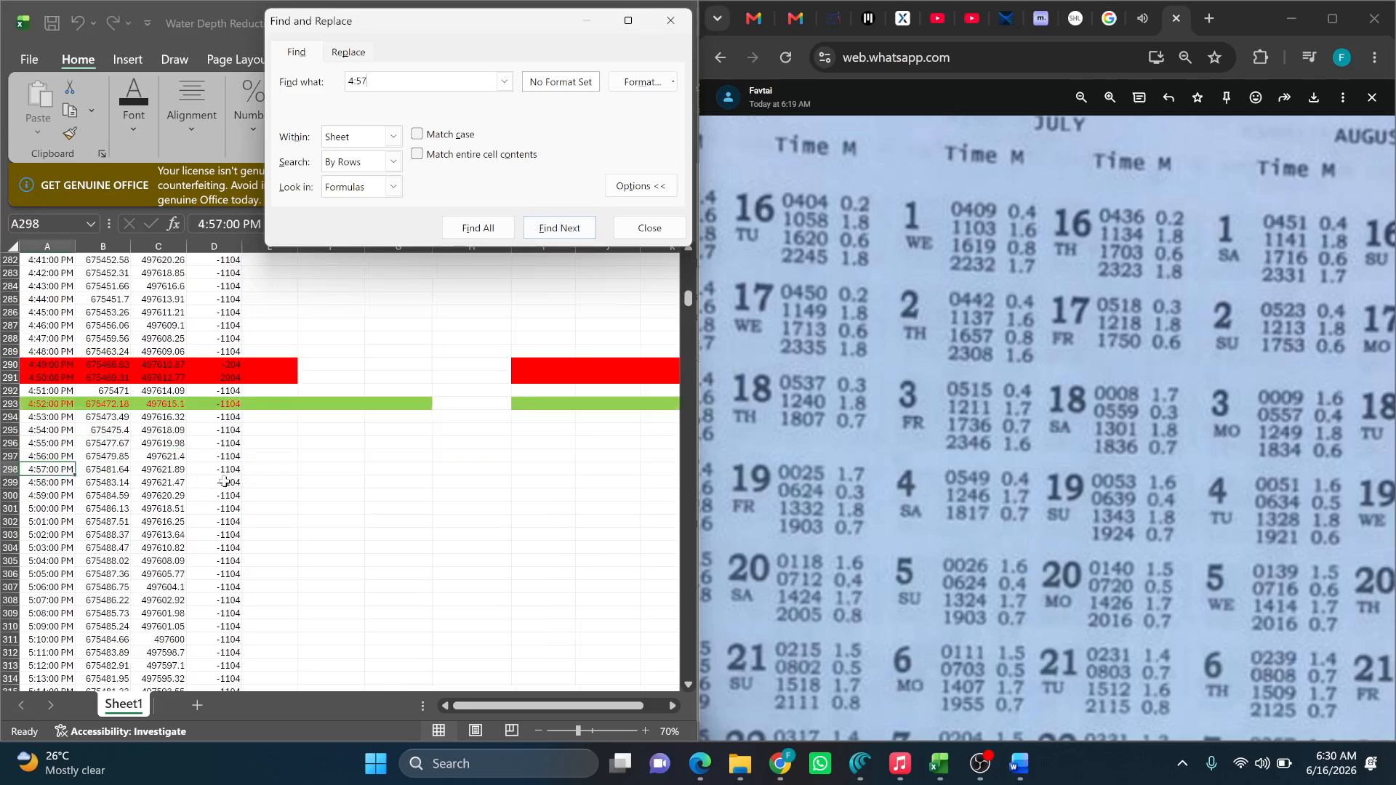
{"action": "scroll", "coordinate": [223, 482], "scroll_direction": "up", "scroll_amount": 2}
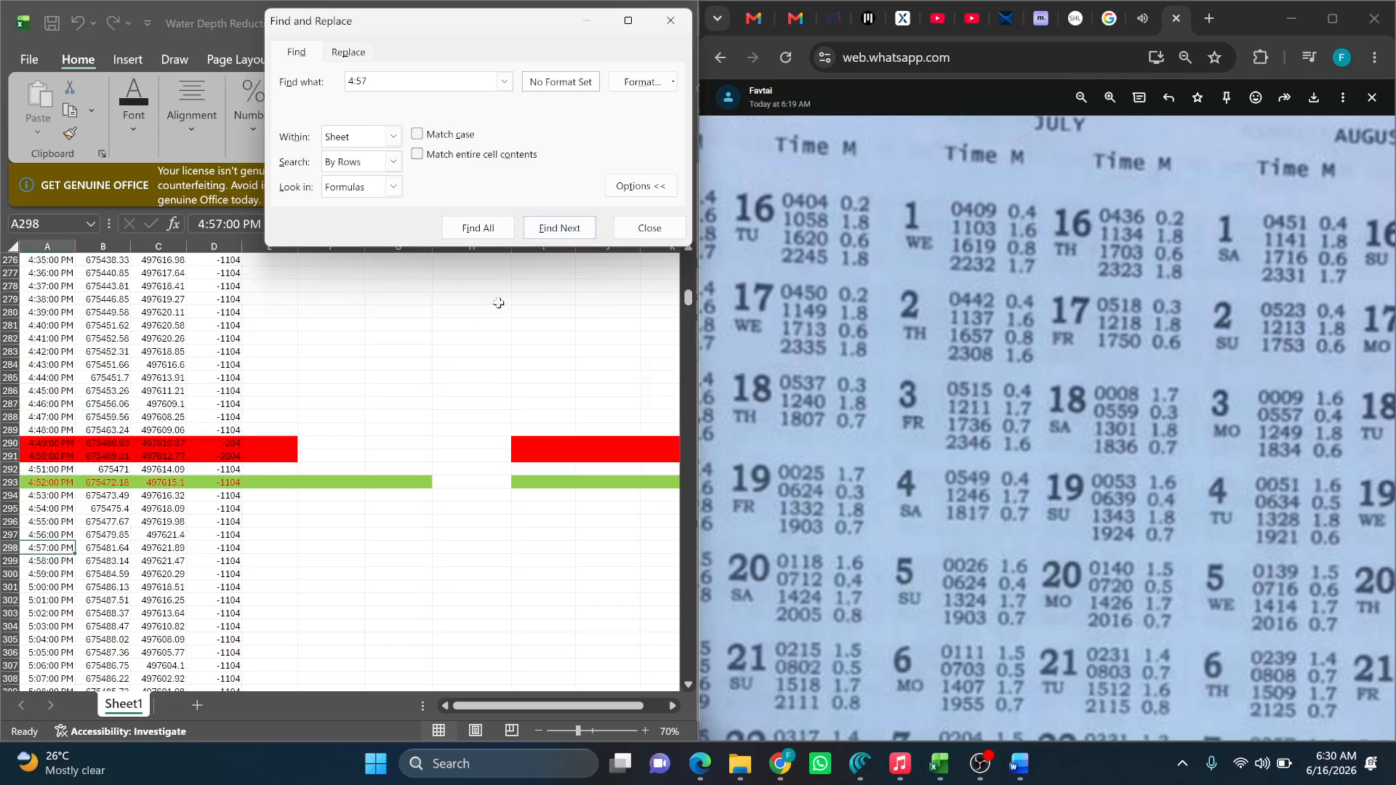
{"action": "scroll", "coordinate": [80, 271], "scroll_direction": "up", "scroll_amount": 2}
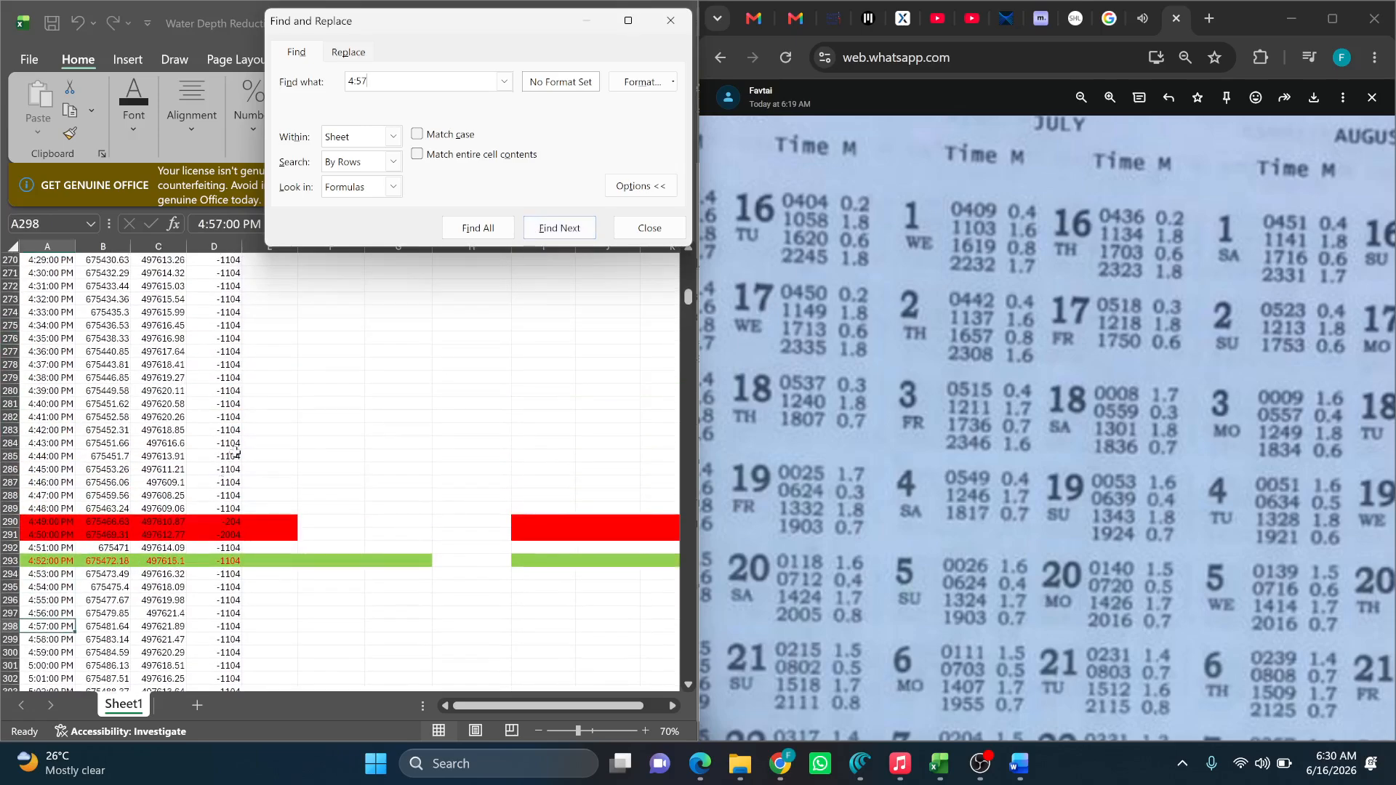
Go through the entered tide heights in column F down to the last depth record.
{"action": "left_click", "coordinate": [343, 576]}
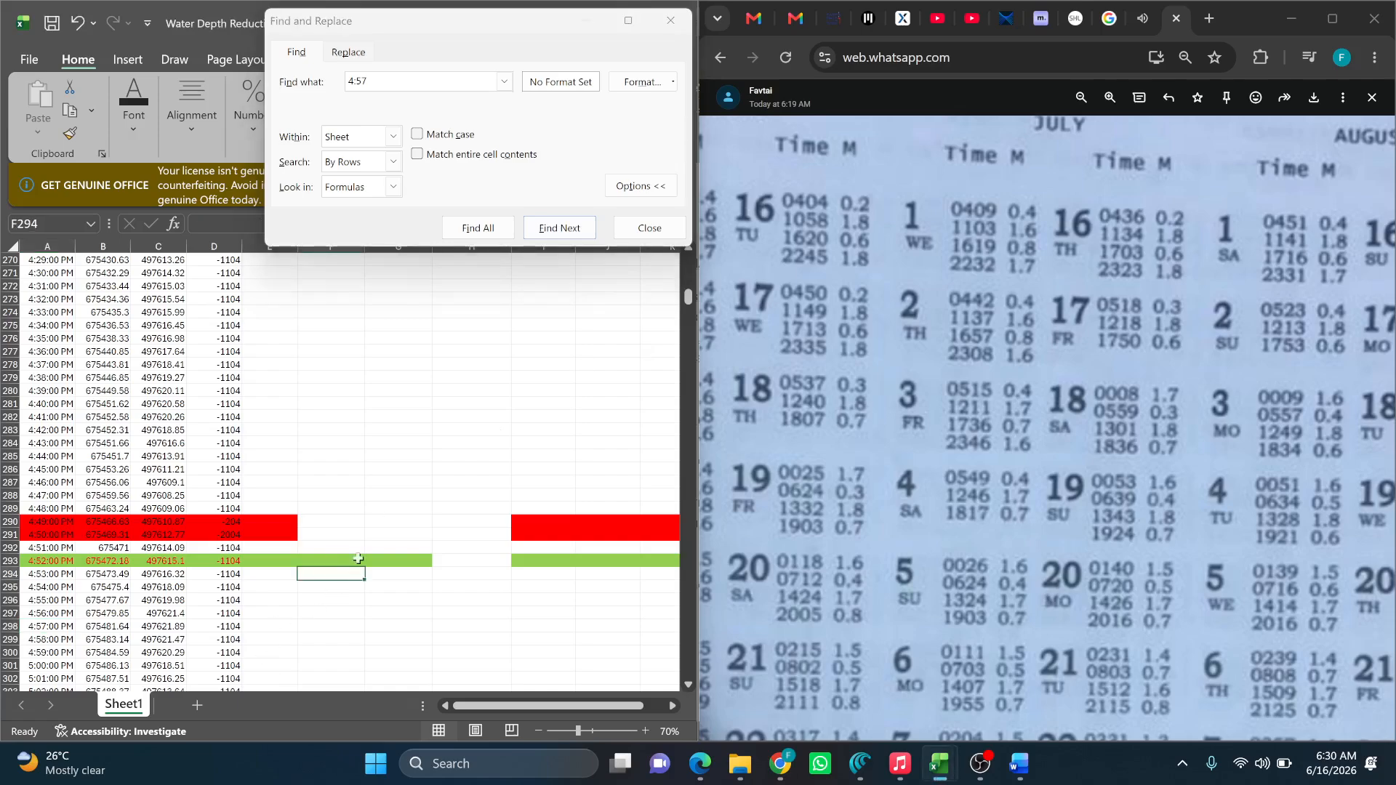
{"action": "scroll", "coordinate": [344, 580], "scroll_direction": "up", "scroll_amount": 1}
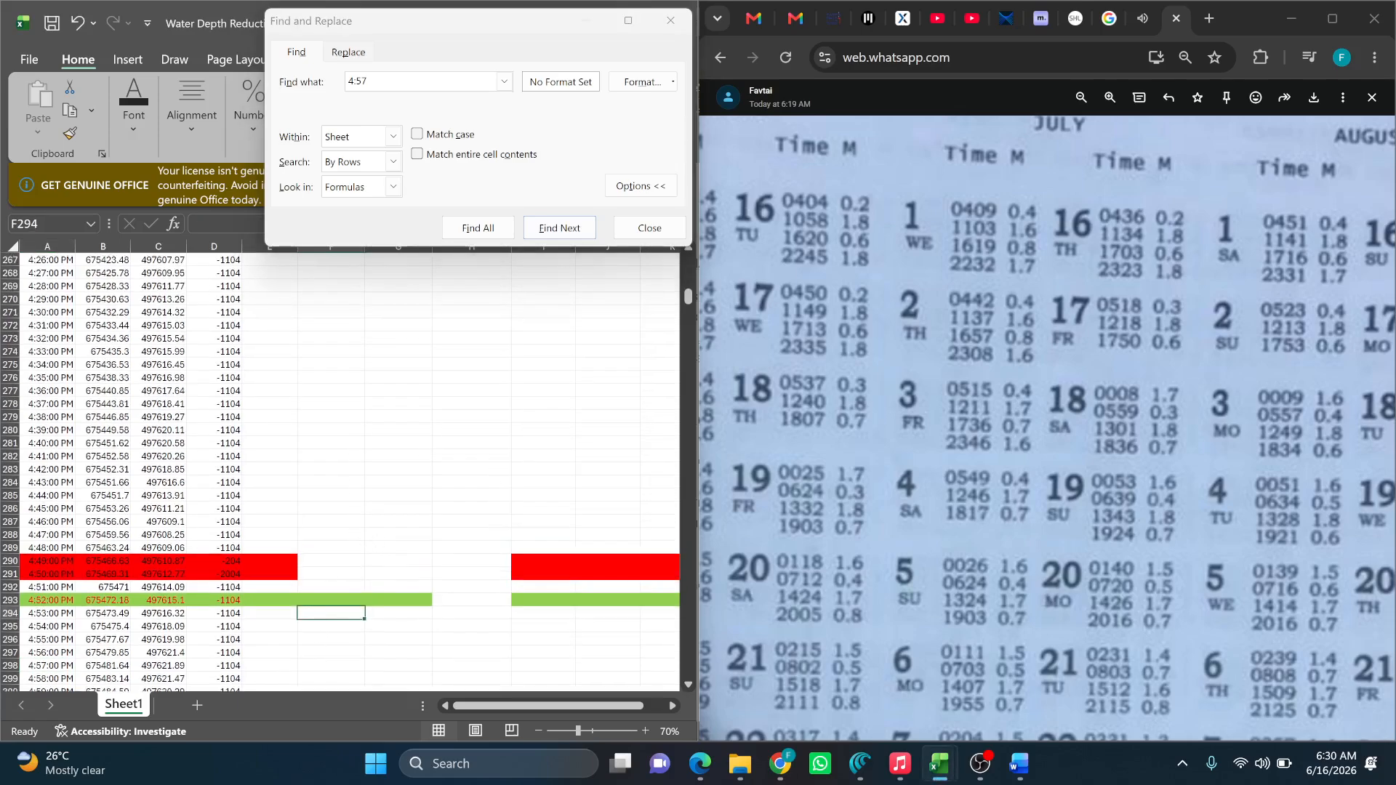
{"action": "key", "text": "ctrl+Down"}
{"action": "key", "text": "ctrl+Down"}
{"action": "key", "text": "ctrl+Down"}
{"action": "key", "text": "ctrl+Down"}
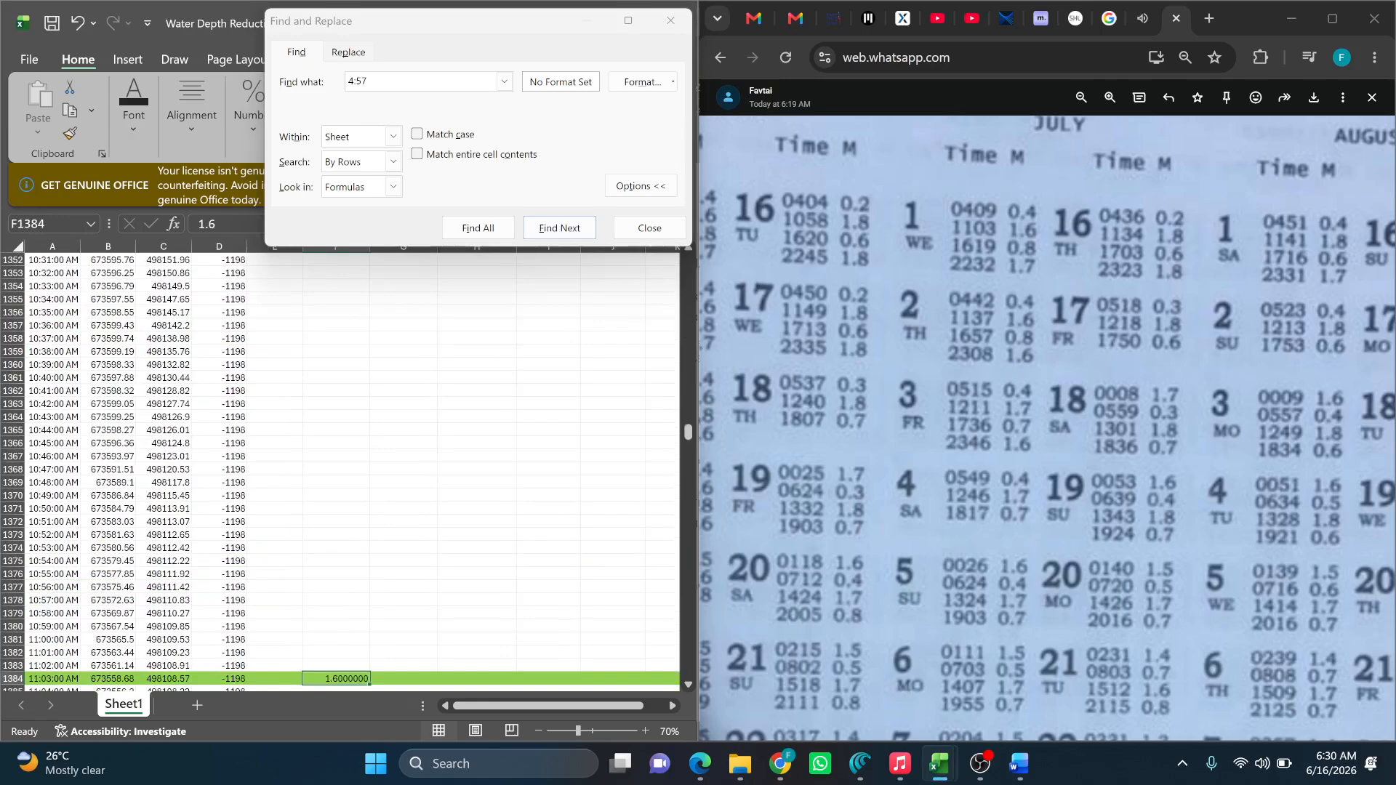
{"action": "key", "text": "ctrl+Down"}
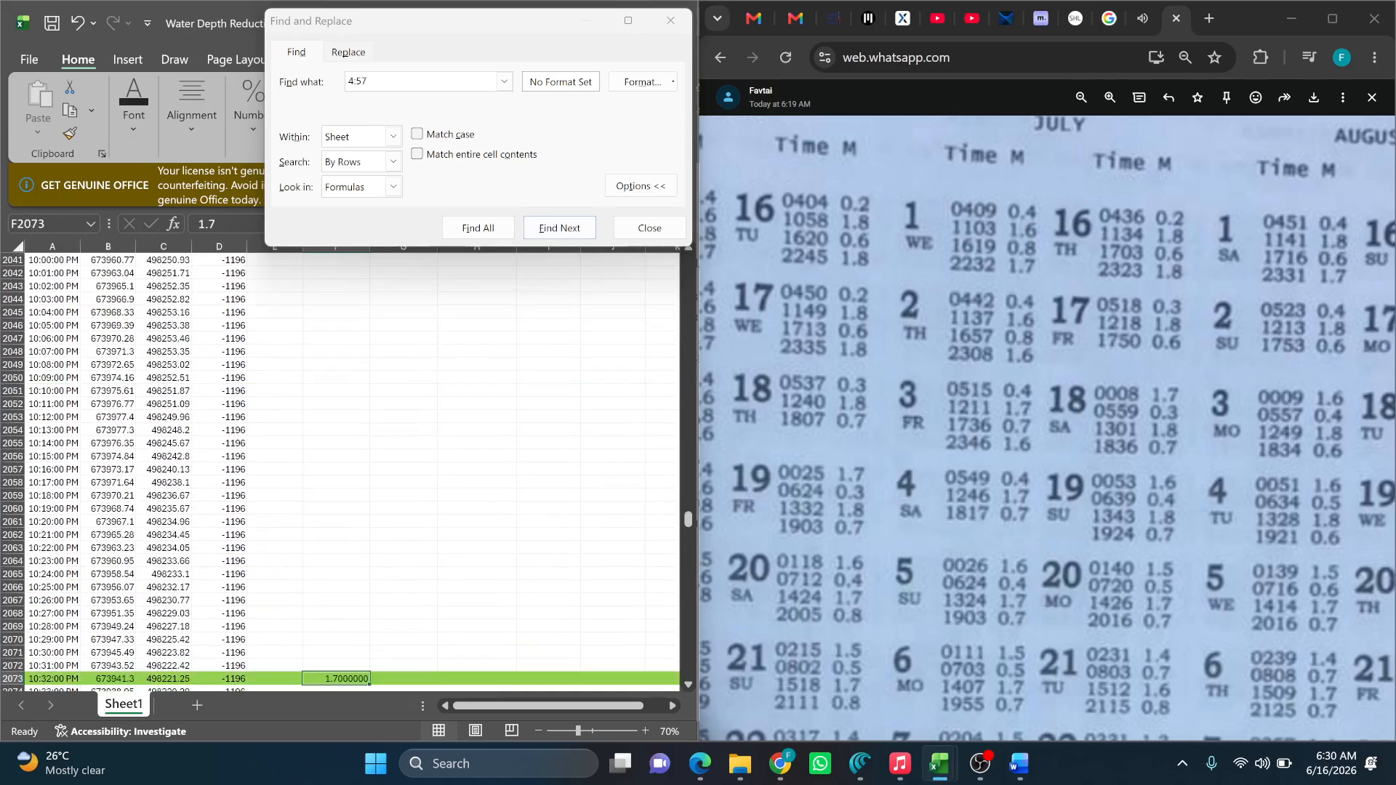
{"action": "key", "text": "ctrl+Down"}
{"action": "key", "text": "ctrl+Down"}
{"action": "key", "text": "ctrl+Down"}
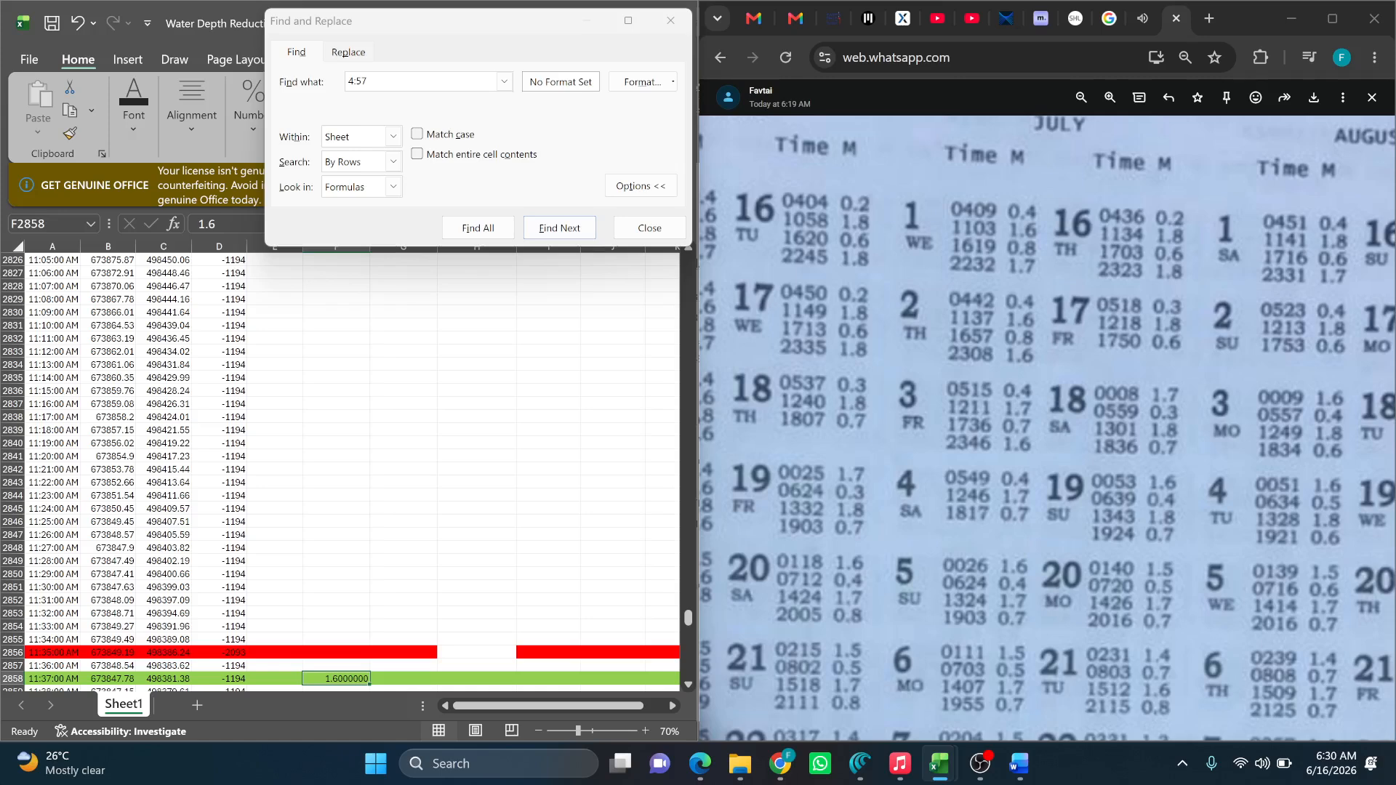
{"action": "scroll", "coordinate": [311, 552], "scroll_direction": "down", "scroll_amount": 5}
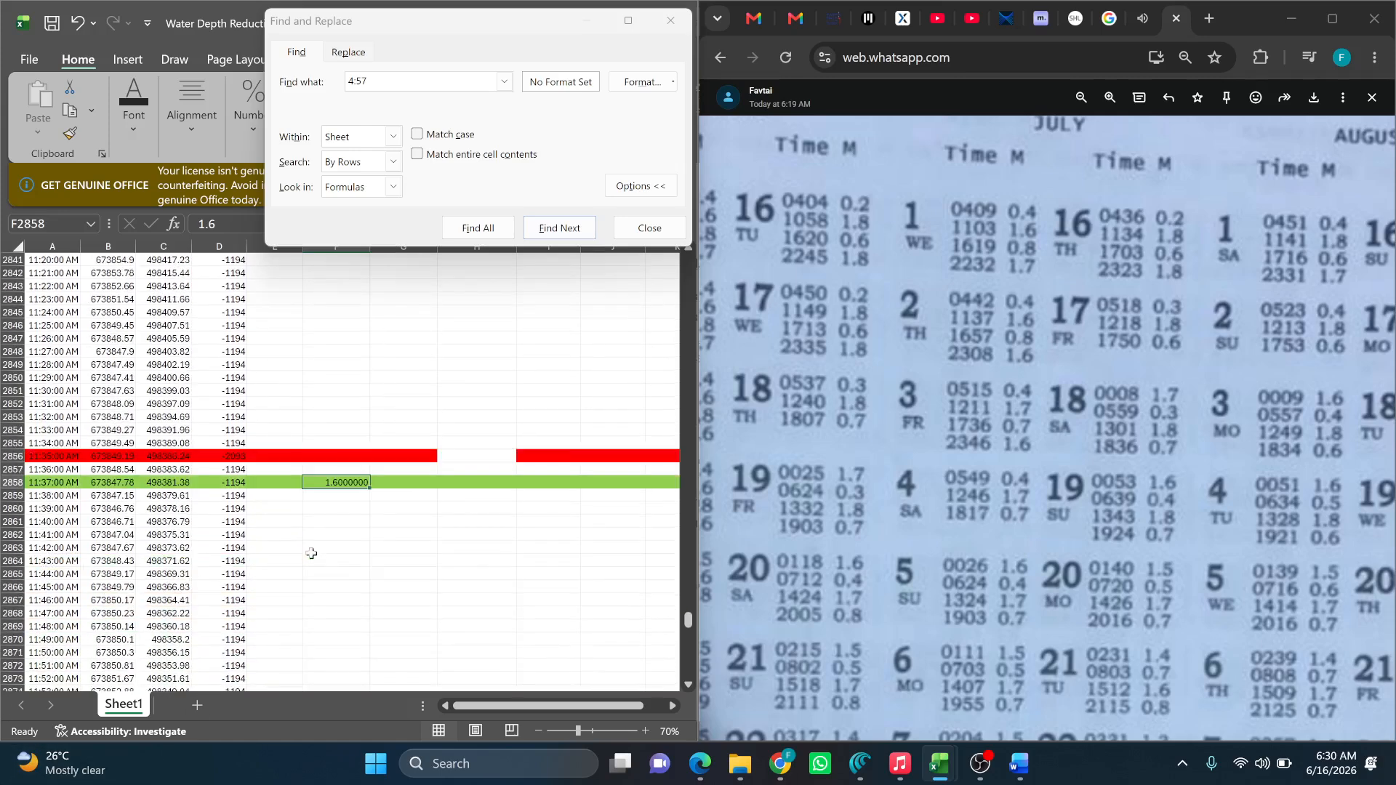
{"action": "scroll", "coordinate": [320, 575], "scroll_direction": "down", "scroll_amount": 20}
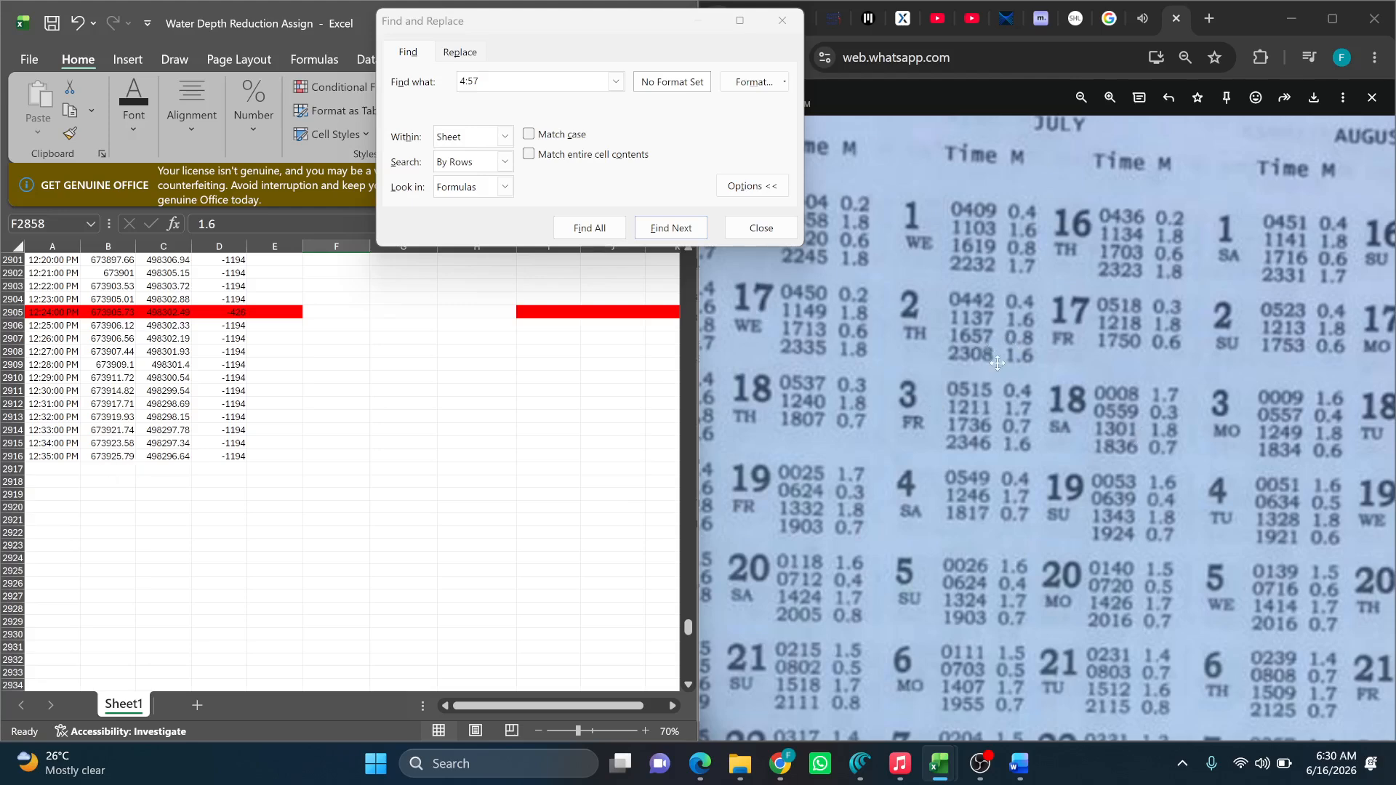
Close the search dialog and review the records around the 11:37 AM tide value and the end of the data.
{"action": "left_click", "coordinate": [770, 29]}
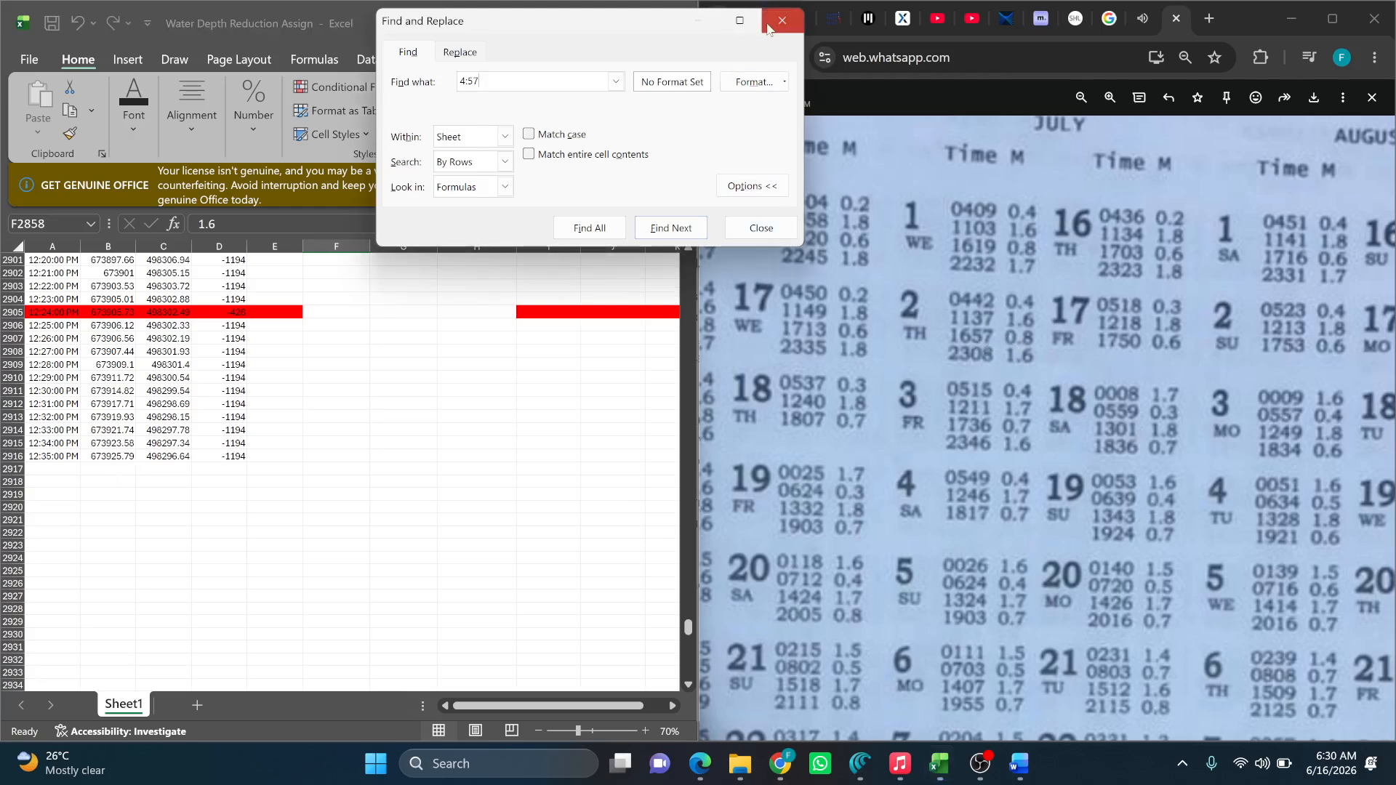
{"action": "scroll", "coordinate": [306, 550], "scroll_direction": "up", "scroll_amount": 7}
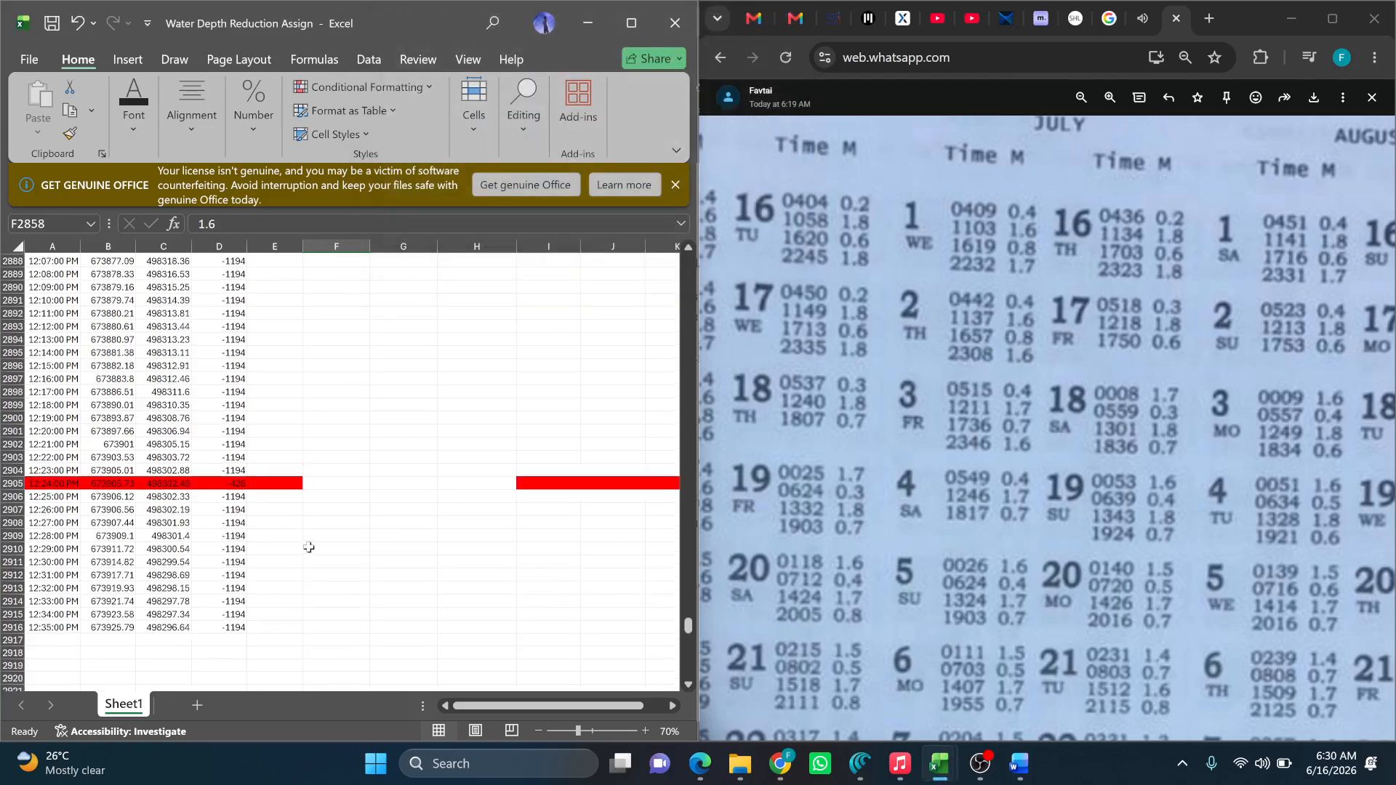
{"action": "scroll", "coordinate": [413, 539], "scroll_direction": "down", "scroll_amount": 1}
{"action": "scroll", "coordinate": [414, 539], "scroll_direction": "down", "scroll_amount": 1}
{"action": "left_click", "coordinate": [388, 539]}
{"action": "scroll", "coordinate": [314, 565], "scroll_direction": "up", "scroll_amount": 1}
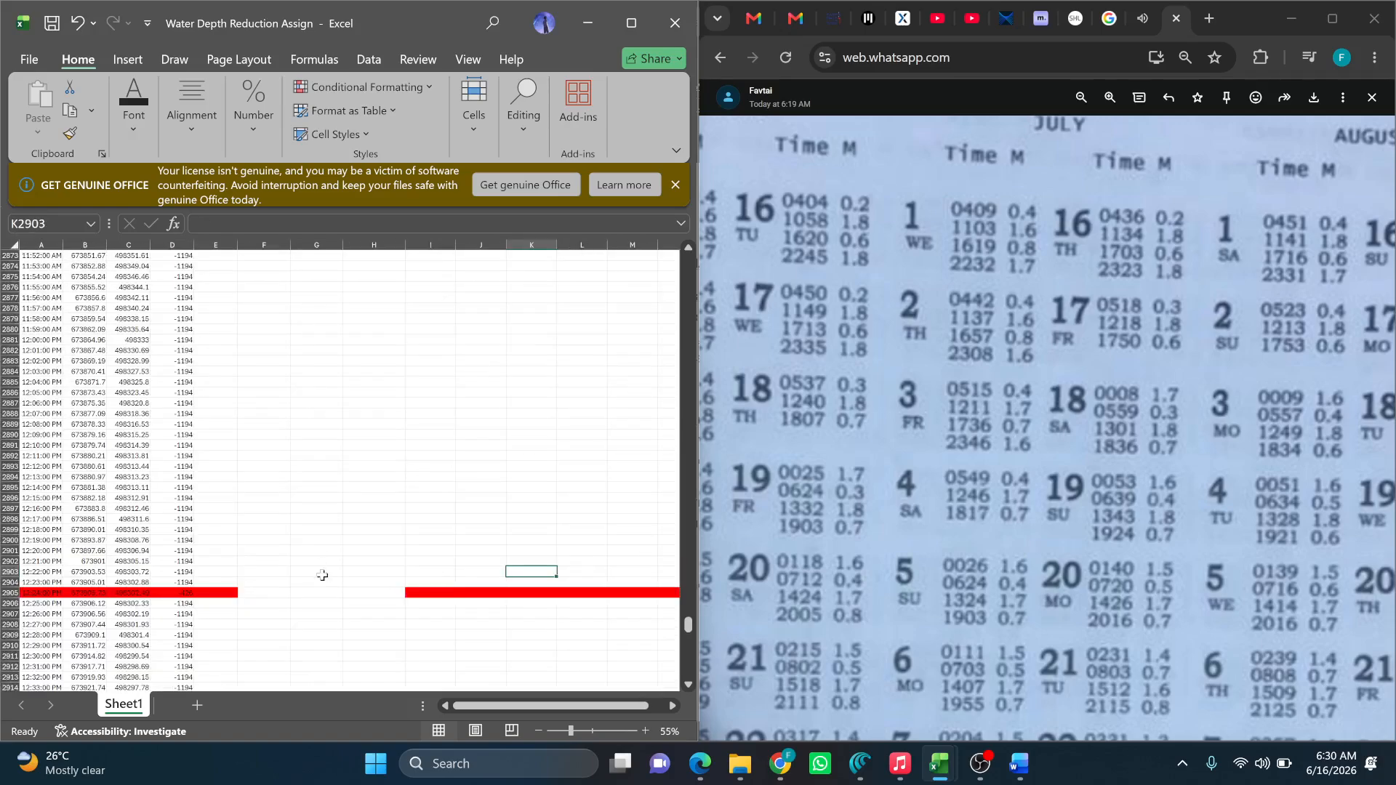
{"action": "scroll", "coordinate": [346, 582], "scroll_direction": "down", "scroll_amount": 4}
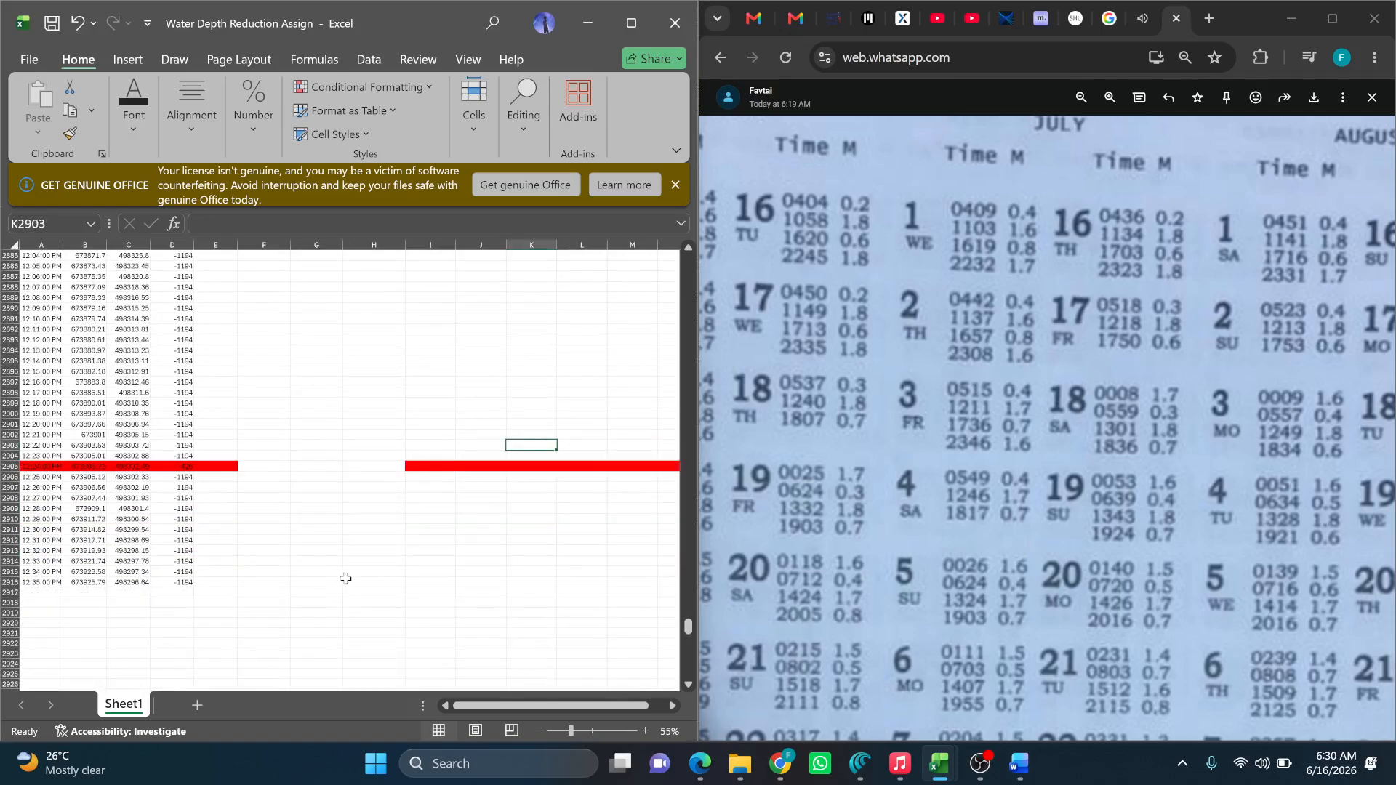
{"action": "scroll", "coordinate": [280, 407], "scroll_direction": "up", "scroll_amount": 16}
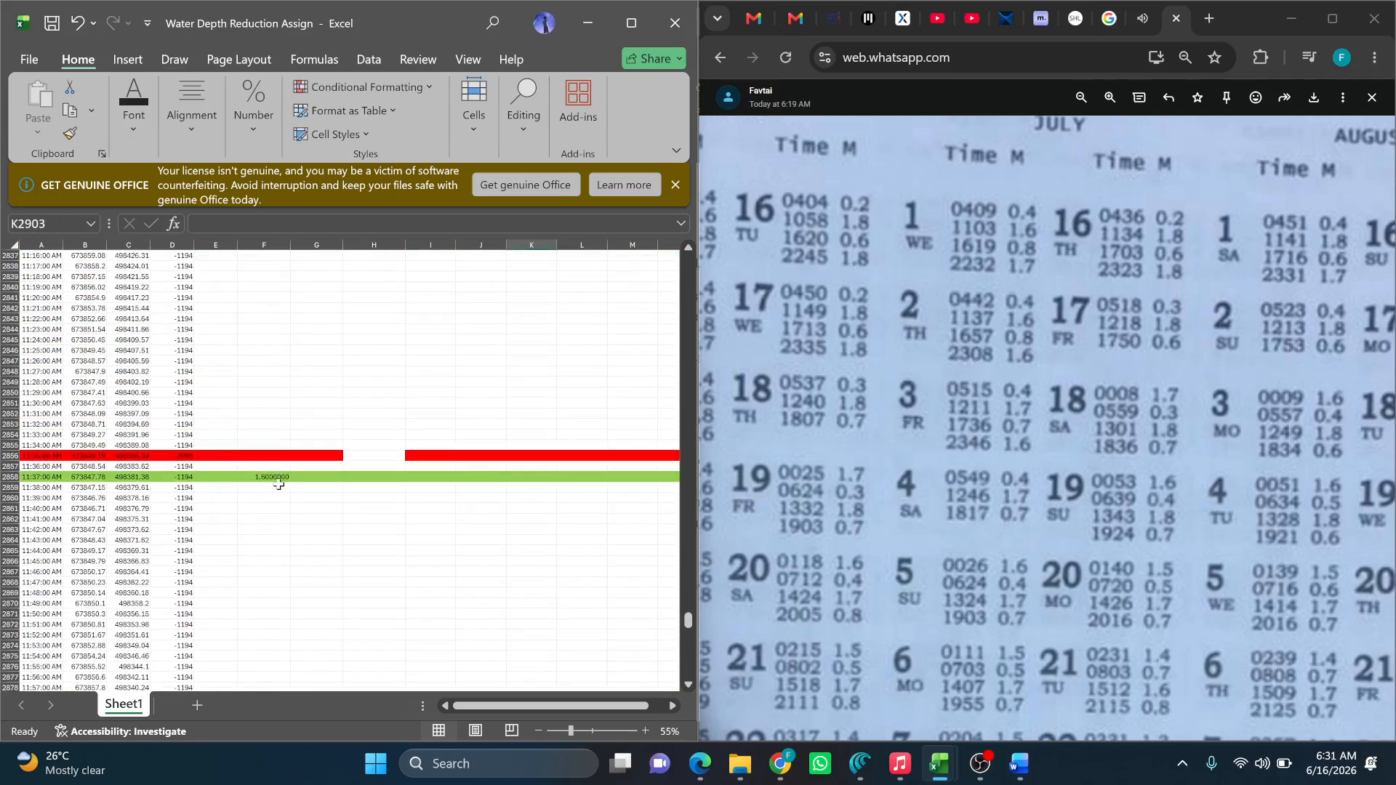
{"action": "scroll", "coordinate": [272, 480], "scroll_direction": "up", "scroll_amount": 8}
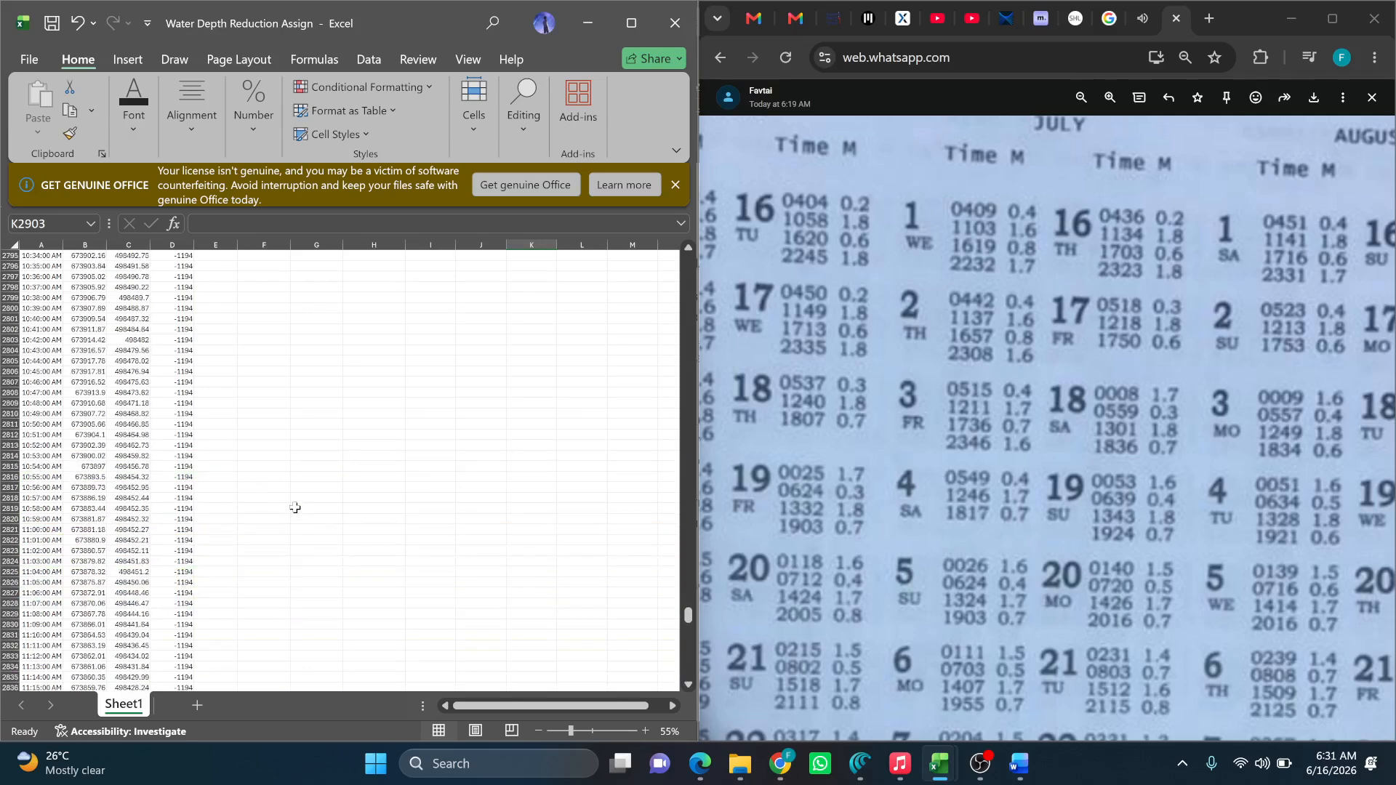
{"action": "scroll", "coordinate": [315, 458], "scroll_direction": "down", "scroll_amount": 20}
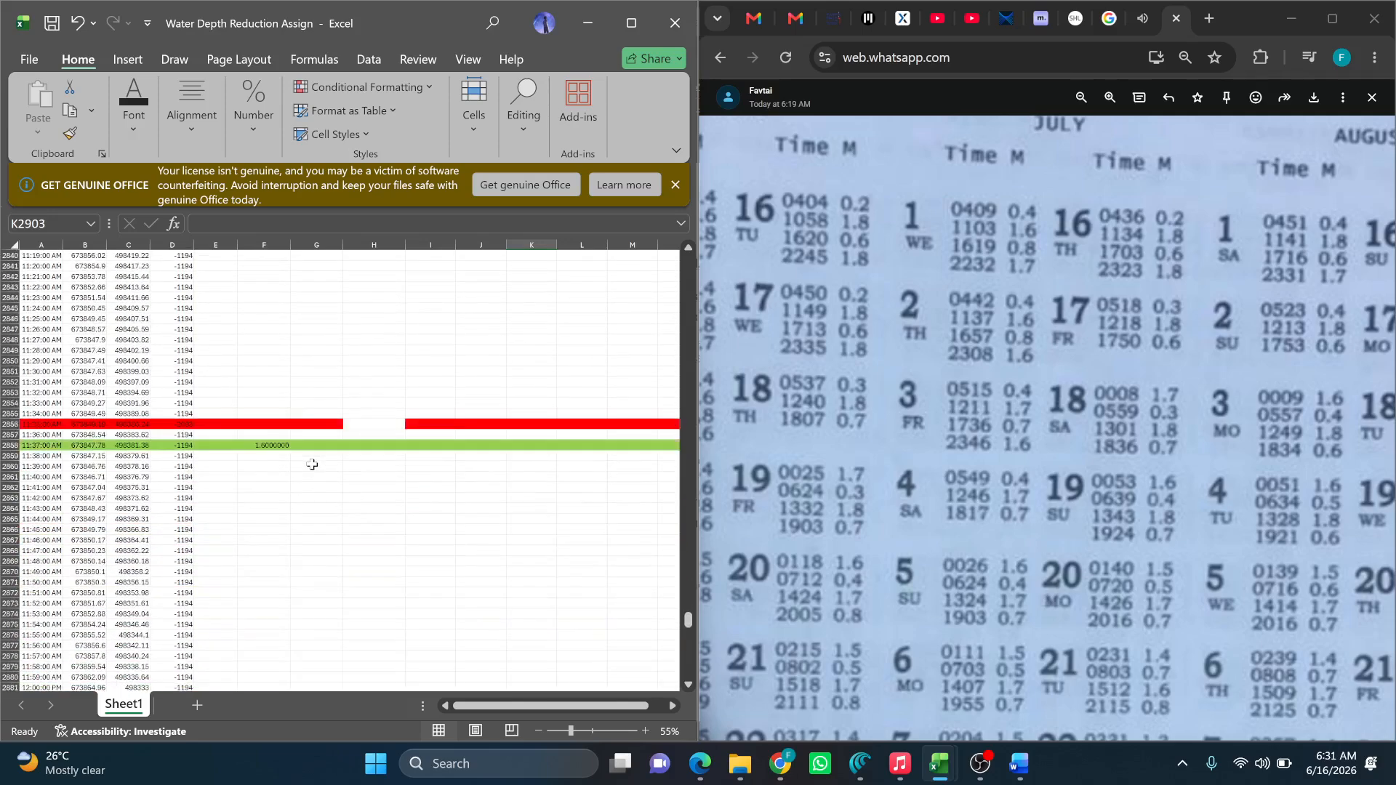
{"action": "scroll", "coordinate": [315, 458], "scroll_direction": "up", "scroll_amount": 2}
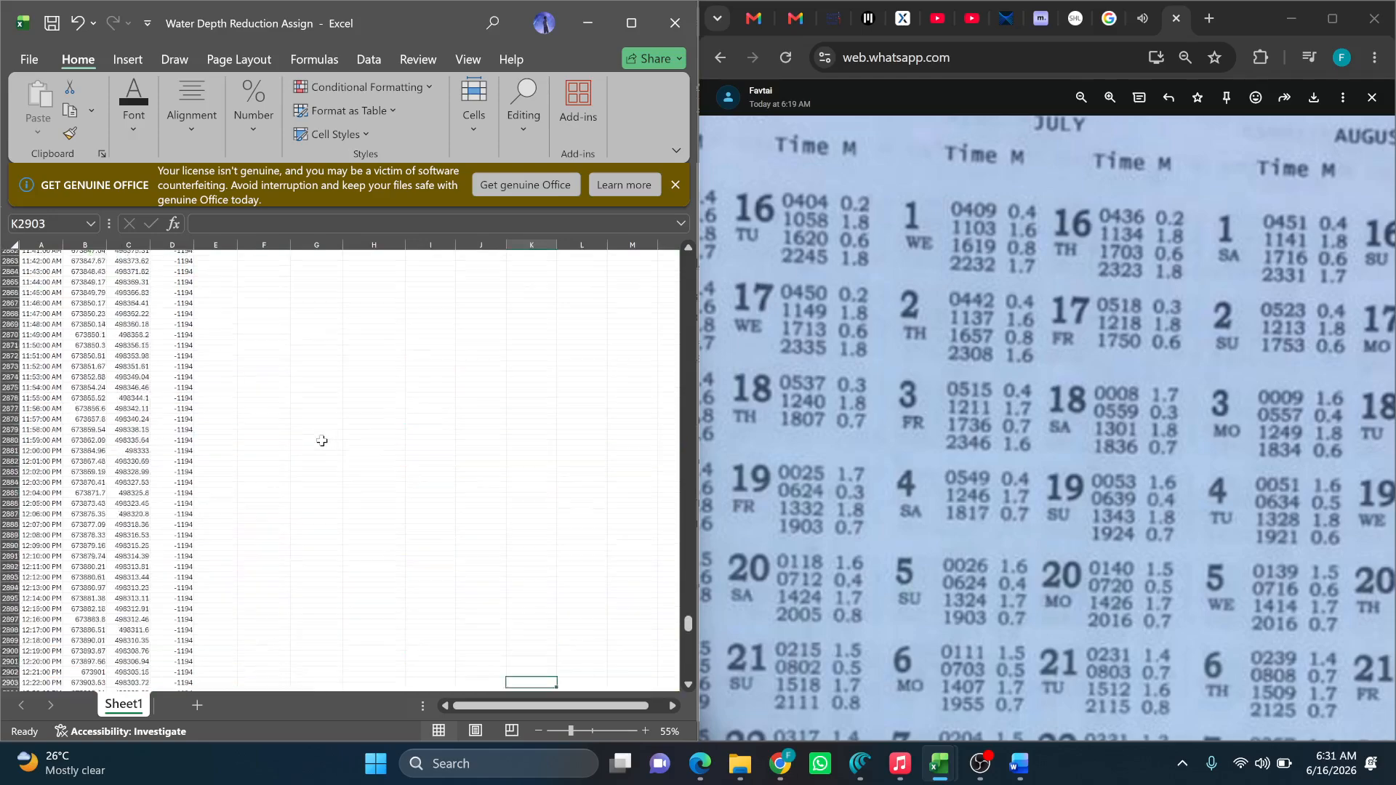
{"action": "scroll", "coordinate": [299, 408], "scroll_direction": "up", "scroll_amount": 2}
Remove the green fill from the 5:30 AM row, row 2491.
{"action": "left_click_drag", "start_coordinate": [265, 351], "coordinate": [268, 412]}
{"action": "scroll", "coordinate": [309, 365], "scroll_direction": "down", "scroll_amount": 7}
{"action": "scroll", "coordinate": [324, 375], "scroll_direction": "down", "scroll_amount": 3}
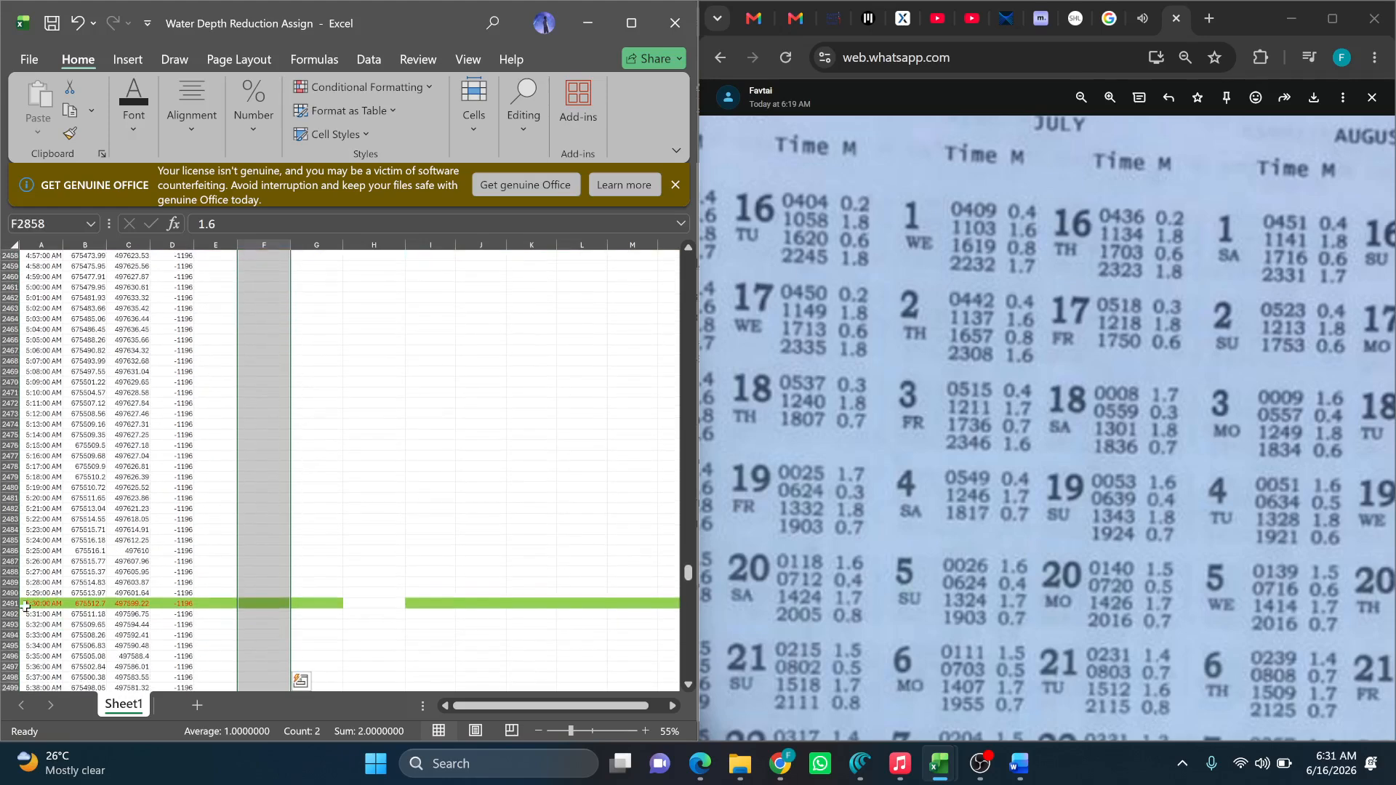
{"action": "left_click", "coordinate": [5, 604]}
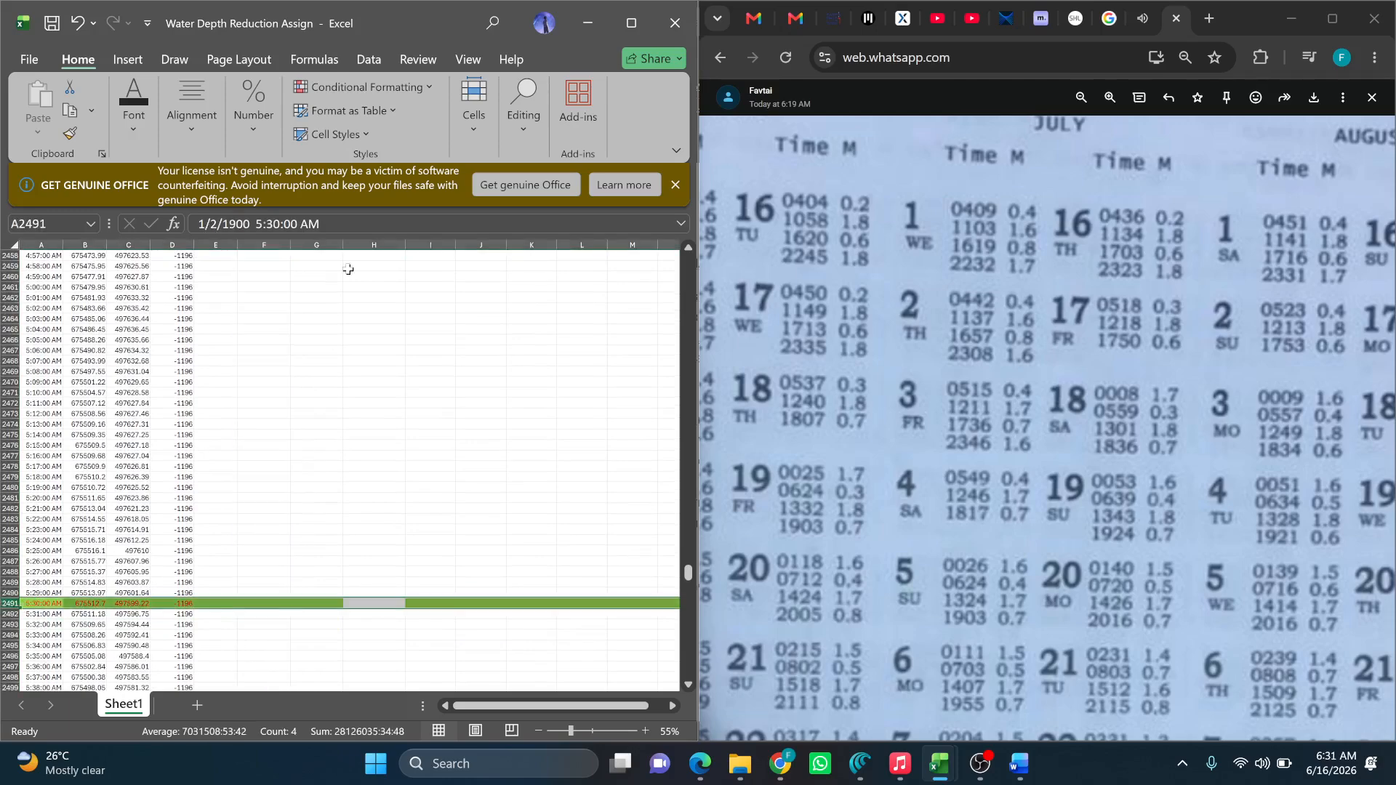
{"action": "left_click", "coordinate": [144, 131]}
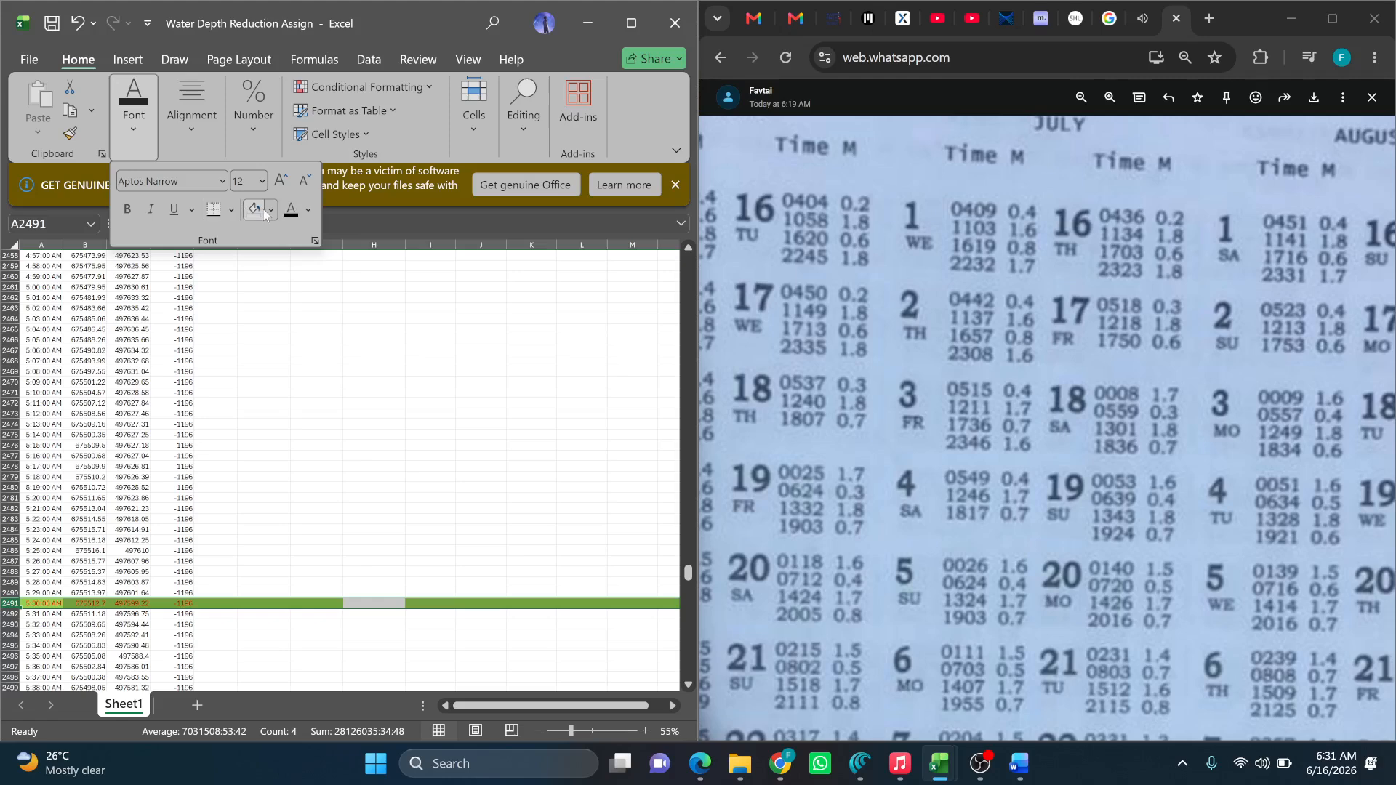
{"action": "left_click", "coordinate": [255, 210]}
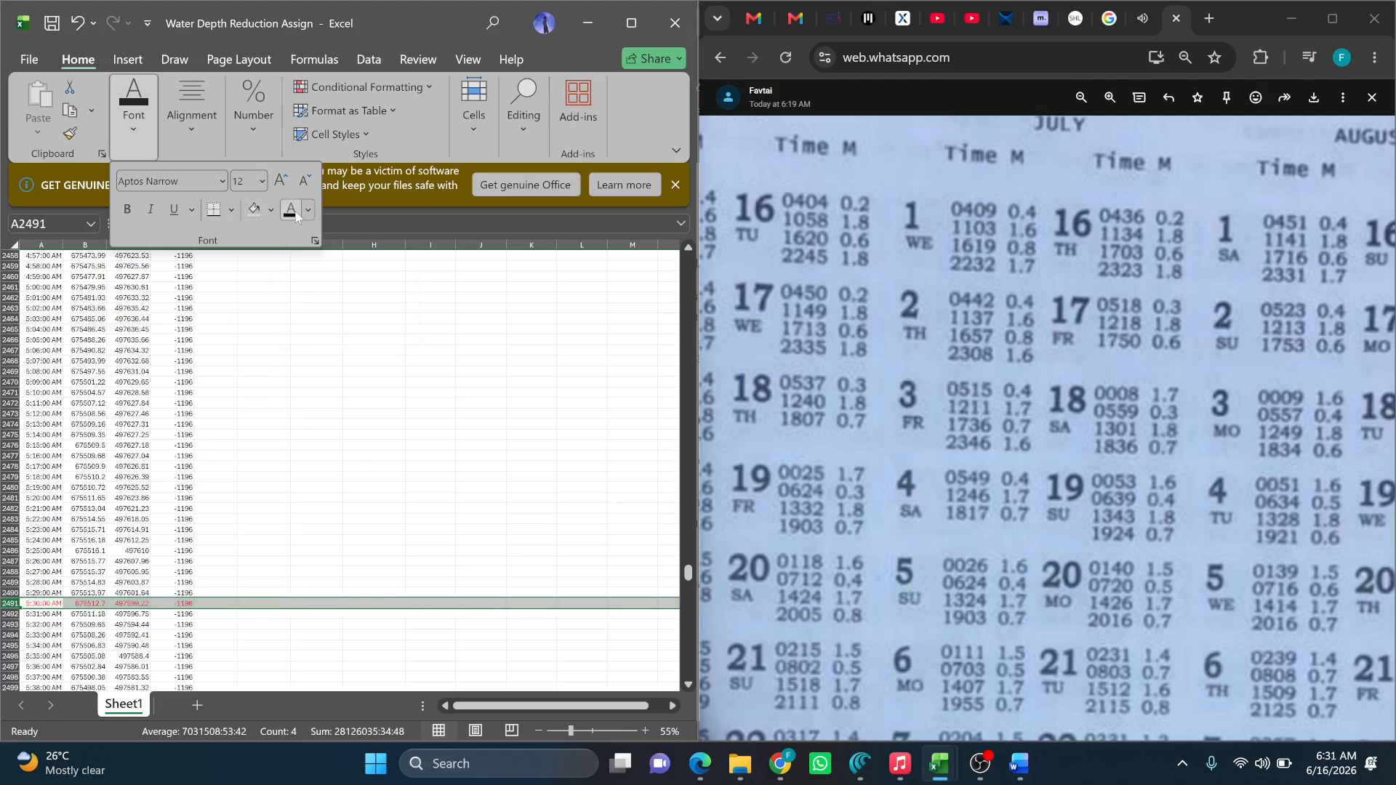
{"action": "left_click", "coordinate": [265, 339]}
{"action": "scroll", "coordinate": [268, 334], "scroll_direction": "up", "scroll_amount": 9}
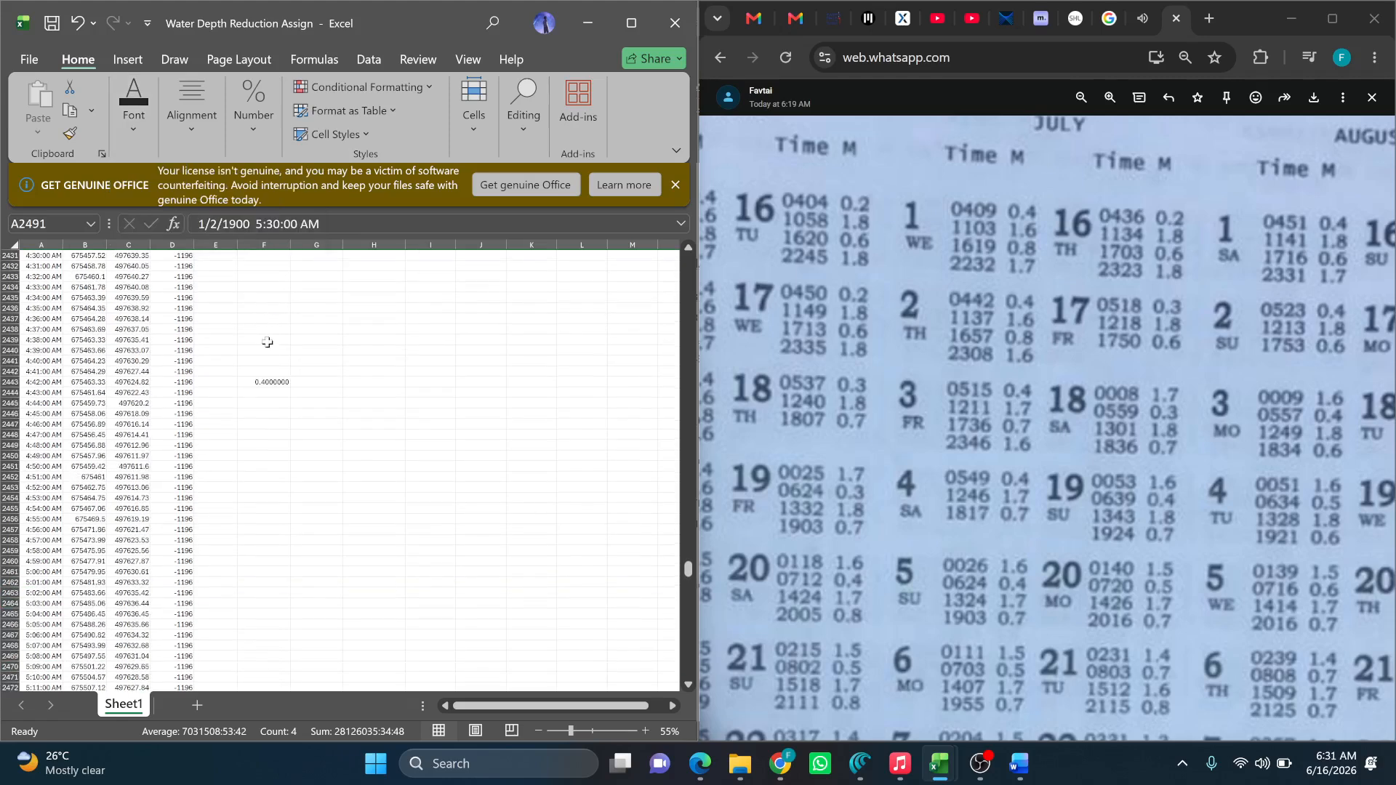
Check the tide range between the 4:42 AM and 11:37 AM values, clear the selection and maximize the workbook window.
{"action": "left_click", "coordinate": [270, 382]}
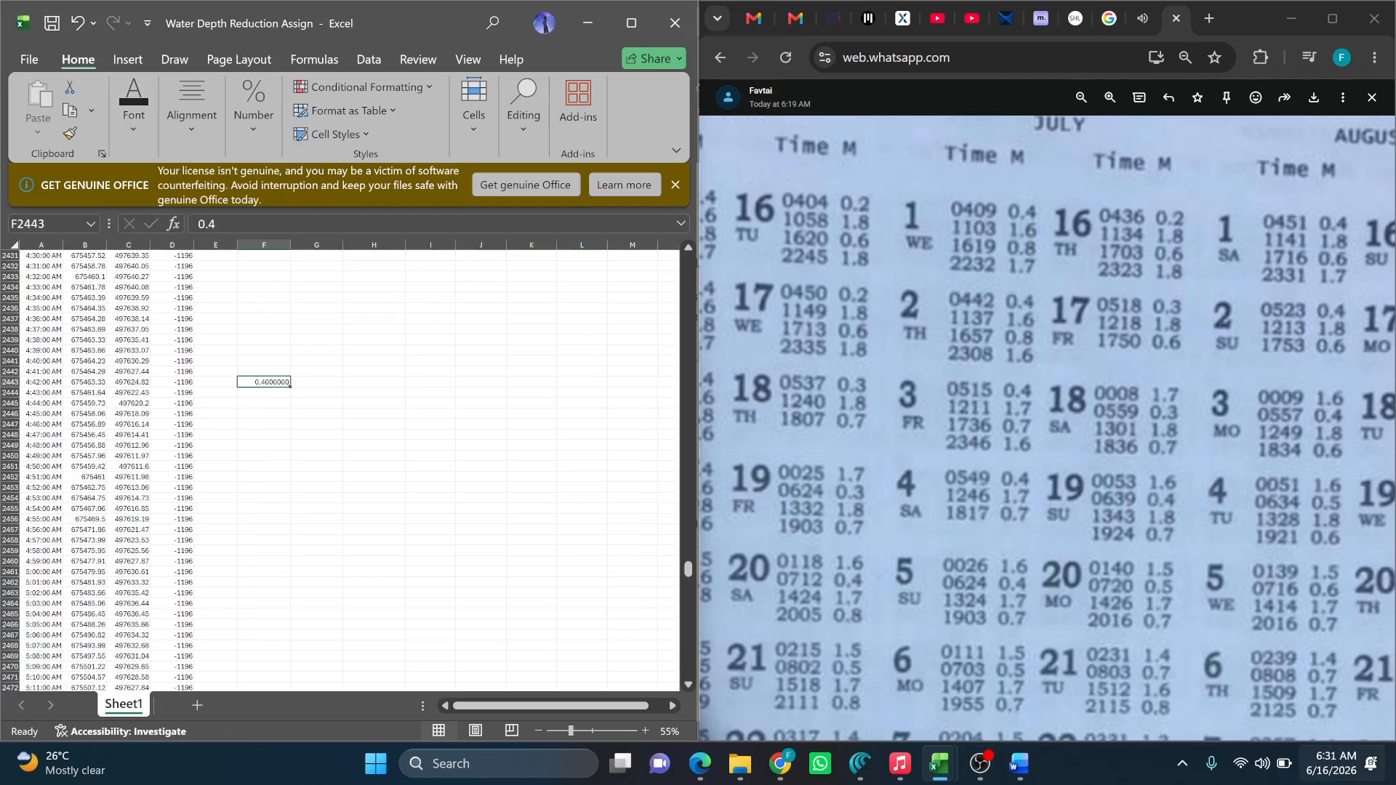
{"action": "key", "text": "ctrl+shift+Down"}
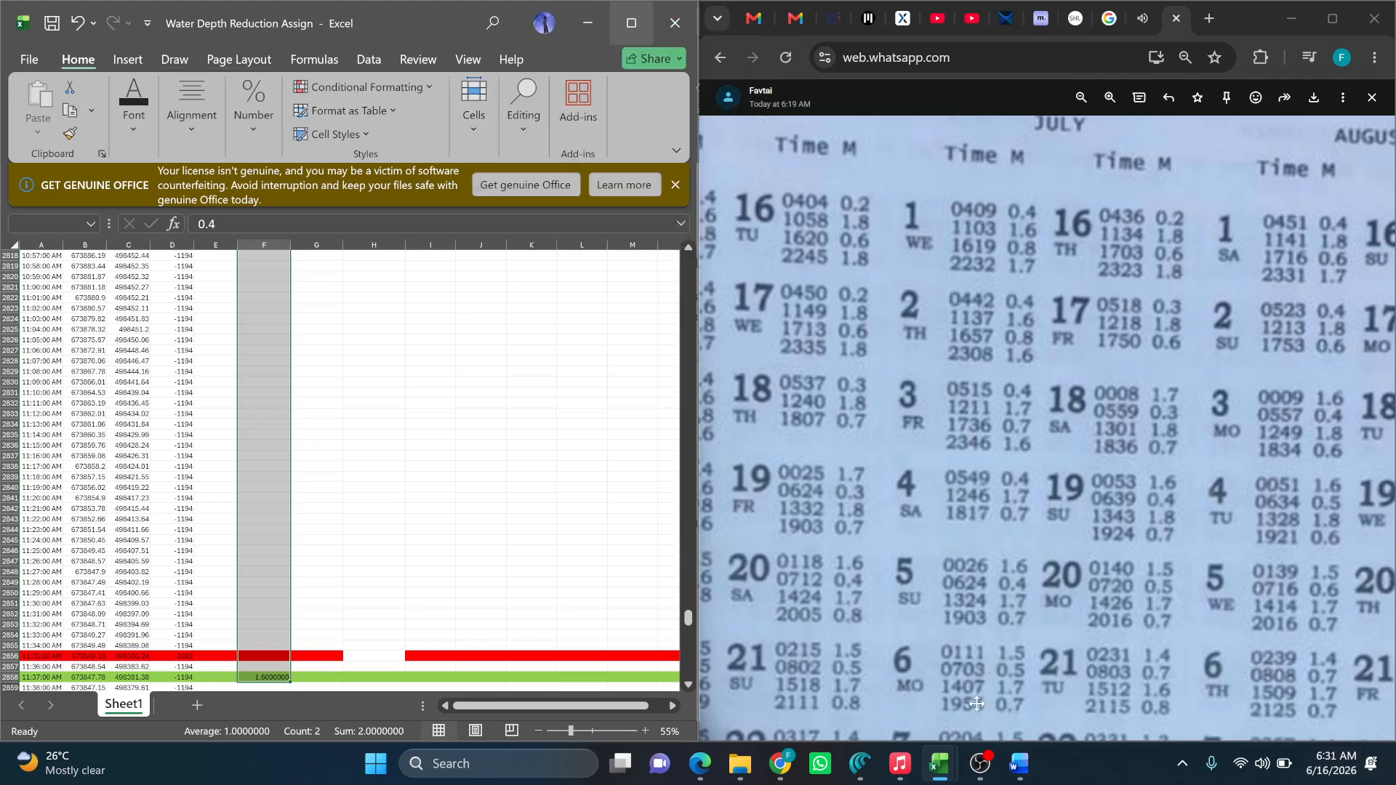
{"action": "mouse_move", "coordinate": [942, 765]}
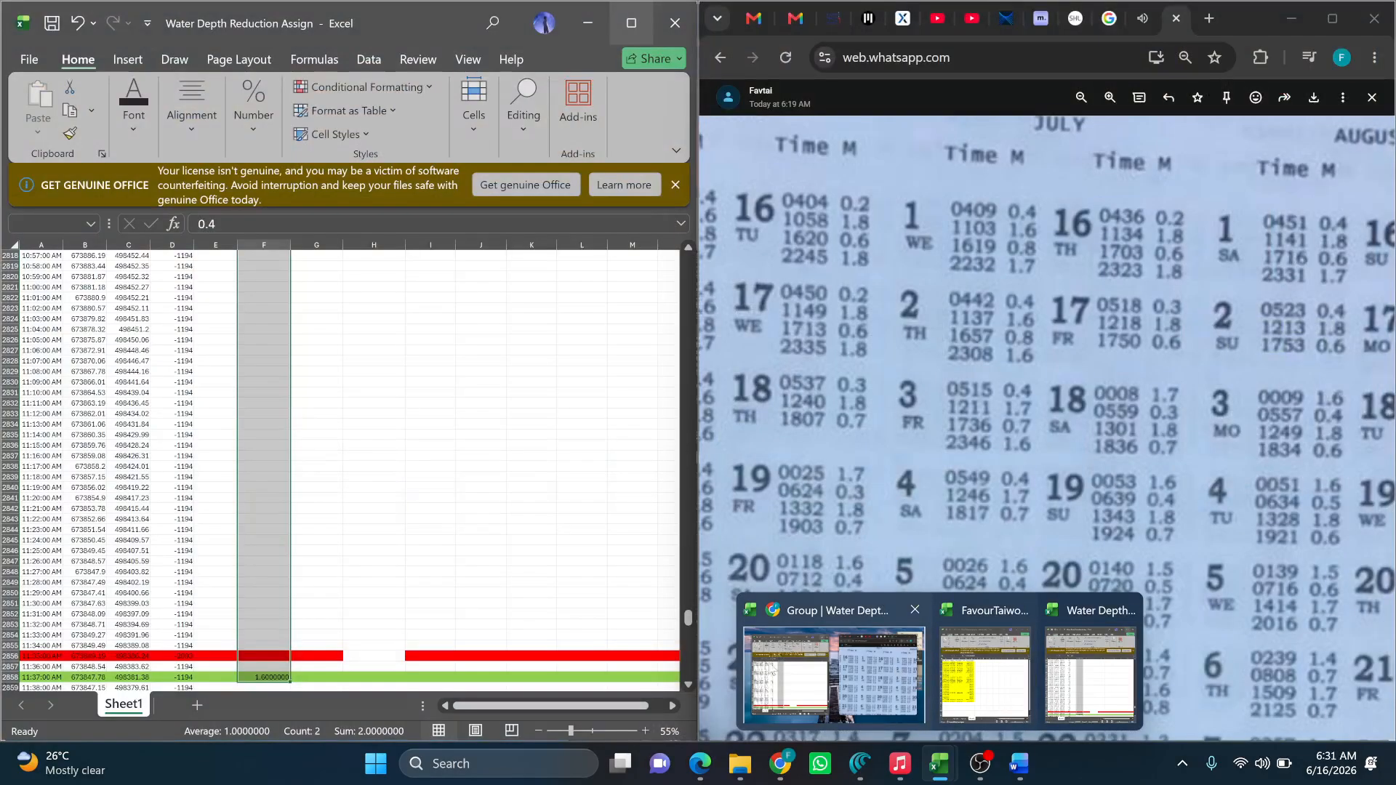
{"action": "left_click", "coordinate": [349, 373]}
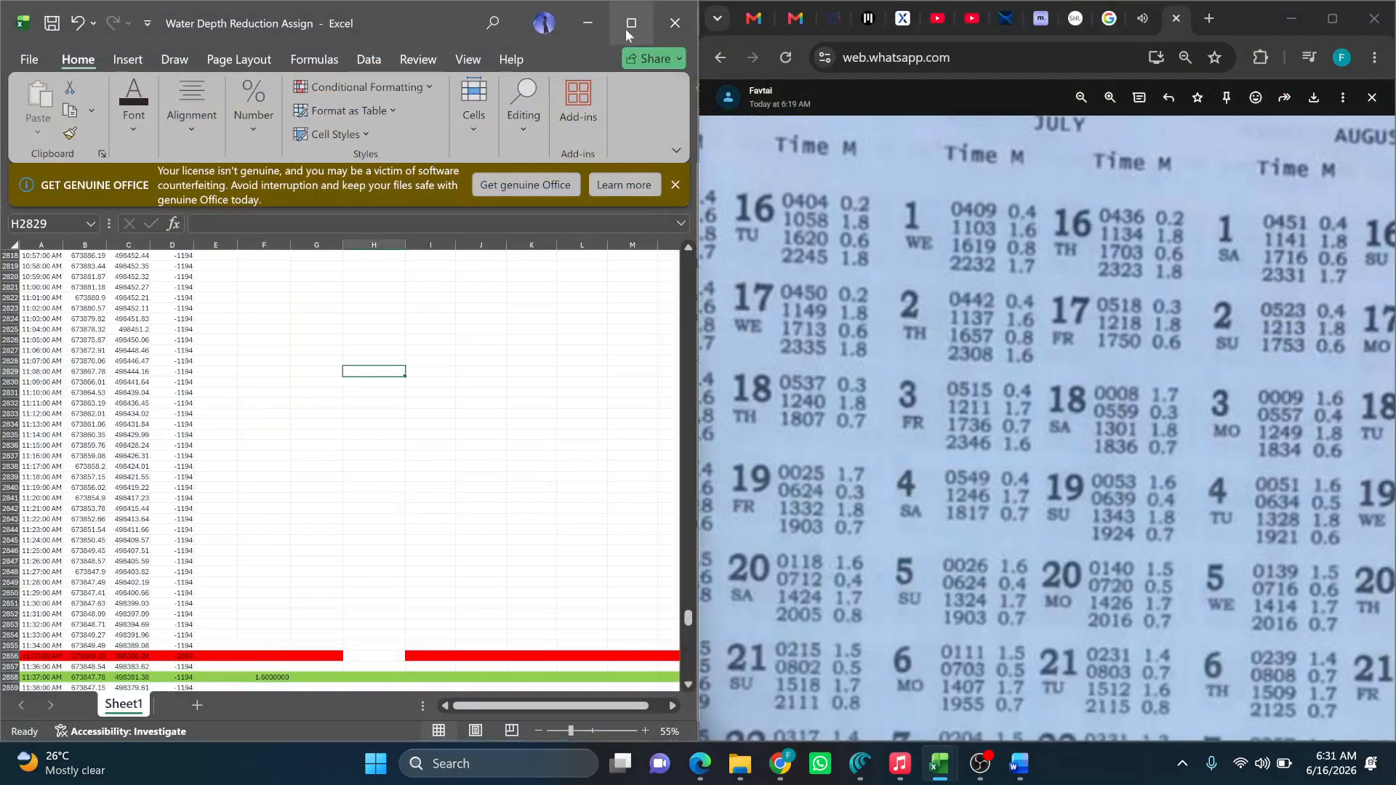
{"action": "left_click", "coordinate": [631, 23]}
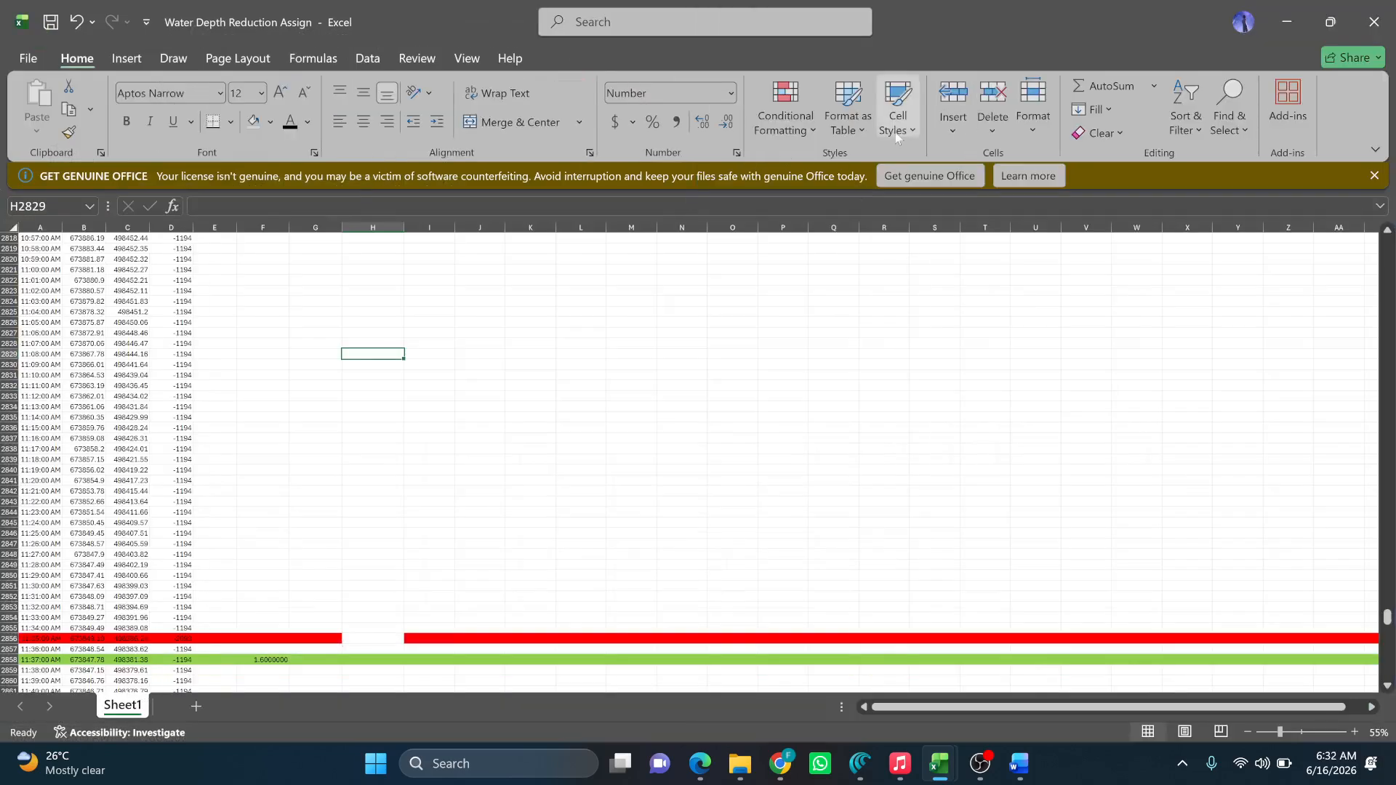
{"action": "left_click", "coordinate": [1092, 110]}
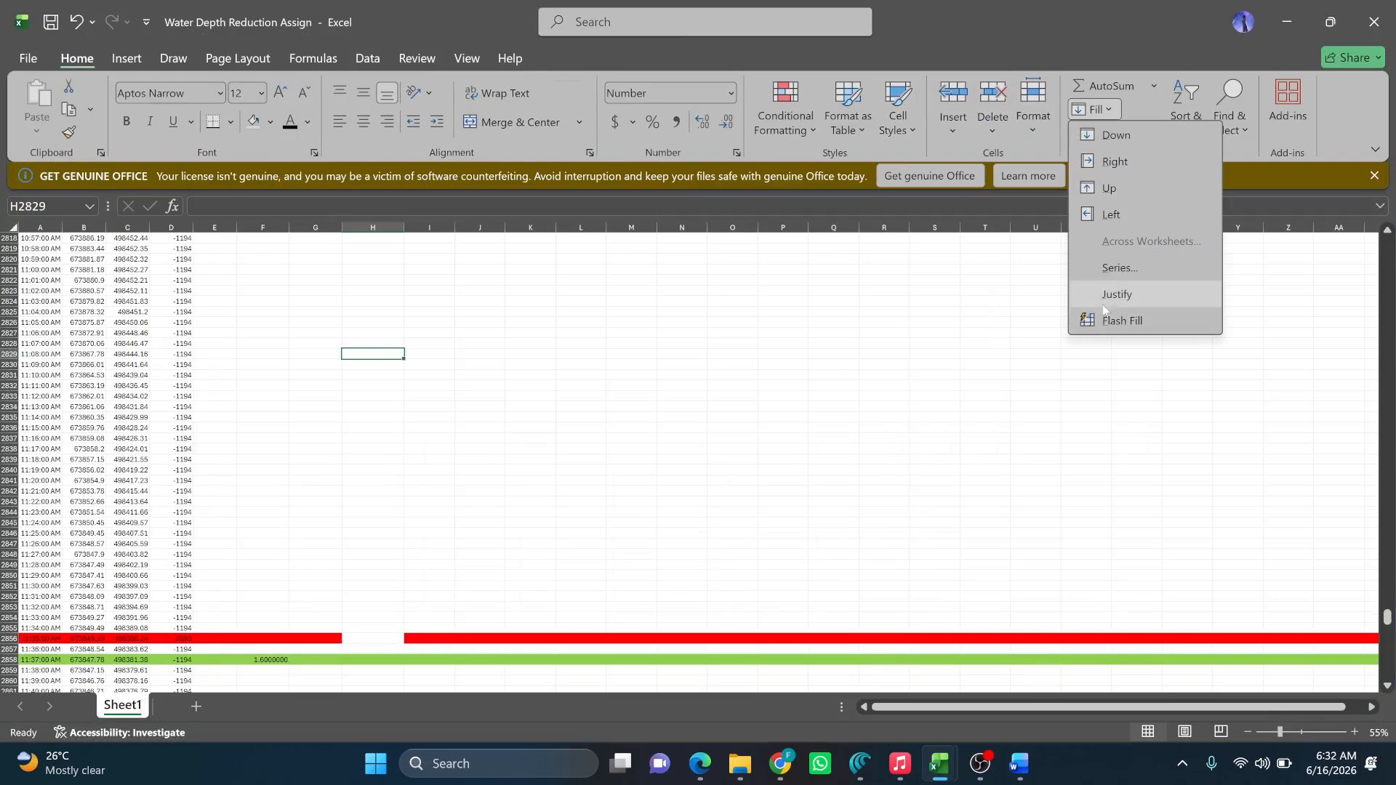
{"action": "left_click", "coordinate": [1120, 268]}
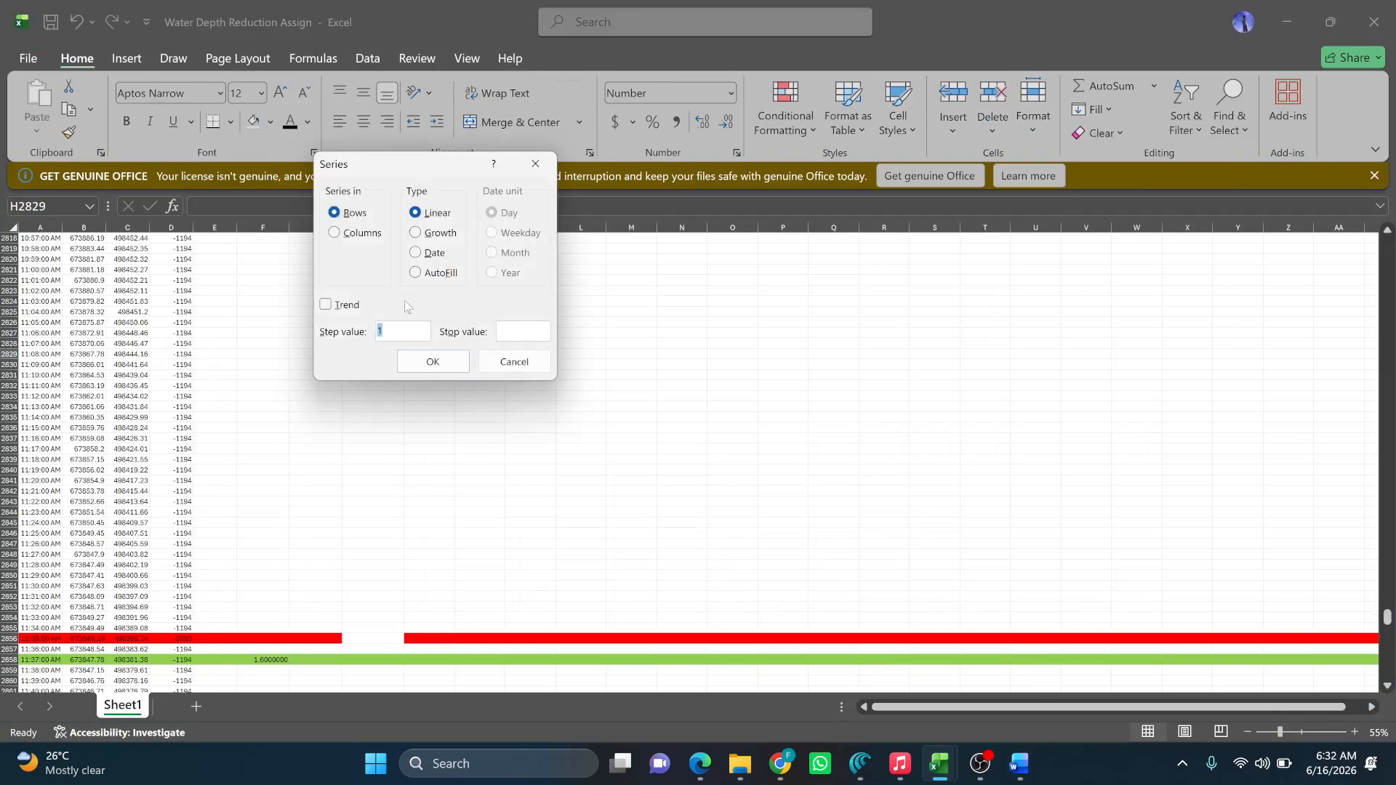
{"action": "left_click", "coordinate": [354, 233]}
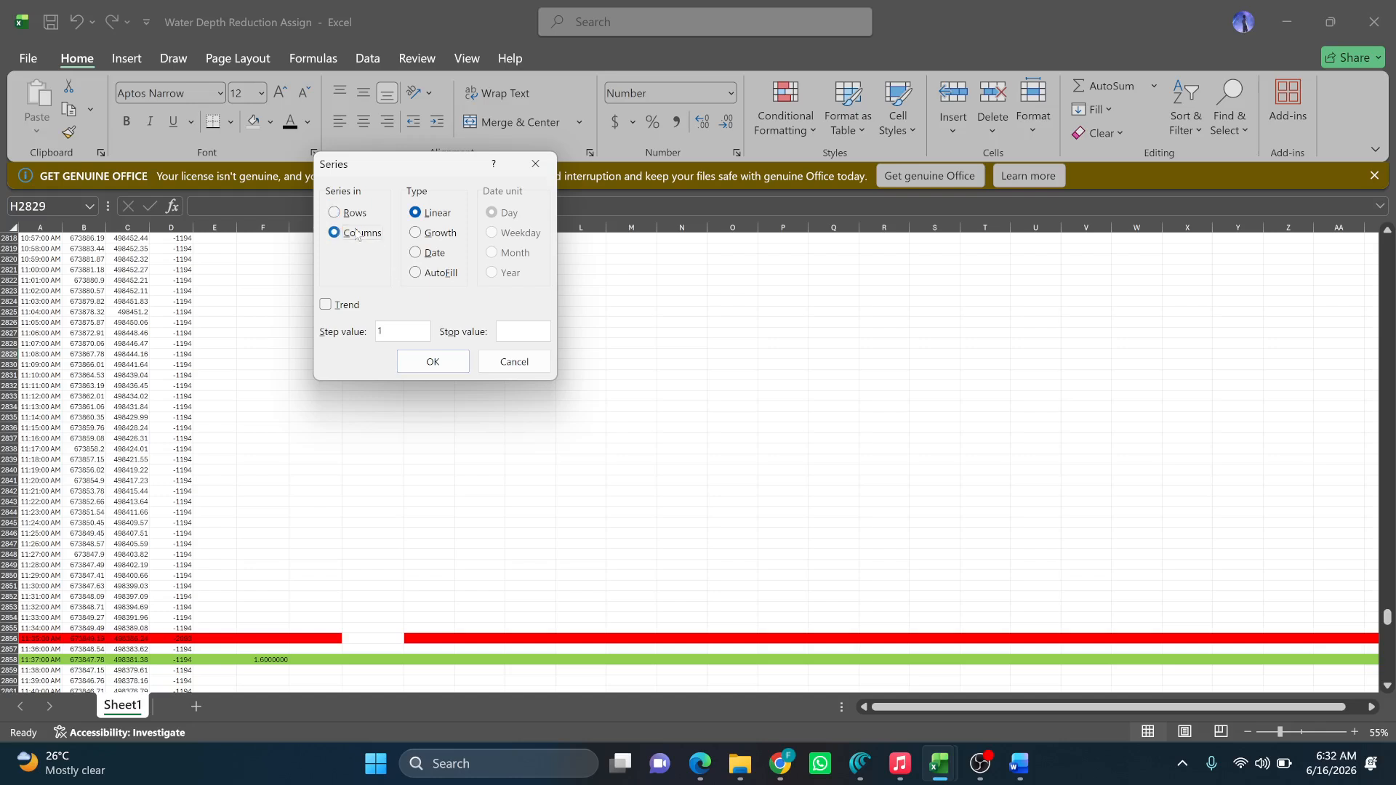
{"action": "left_click", "coordinate": [519, 362]}
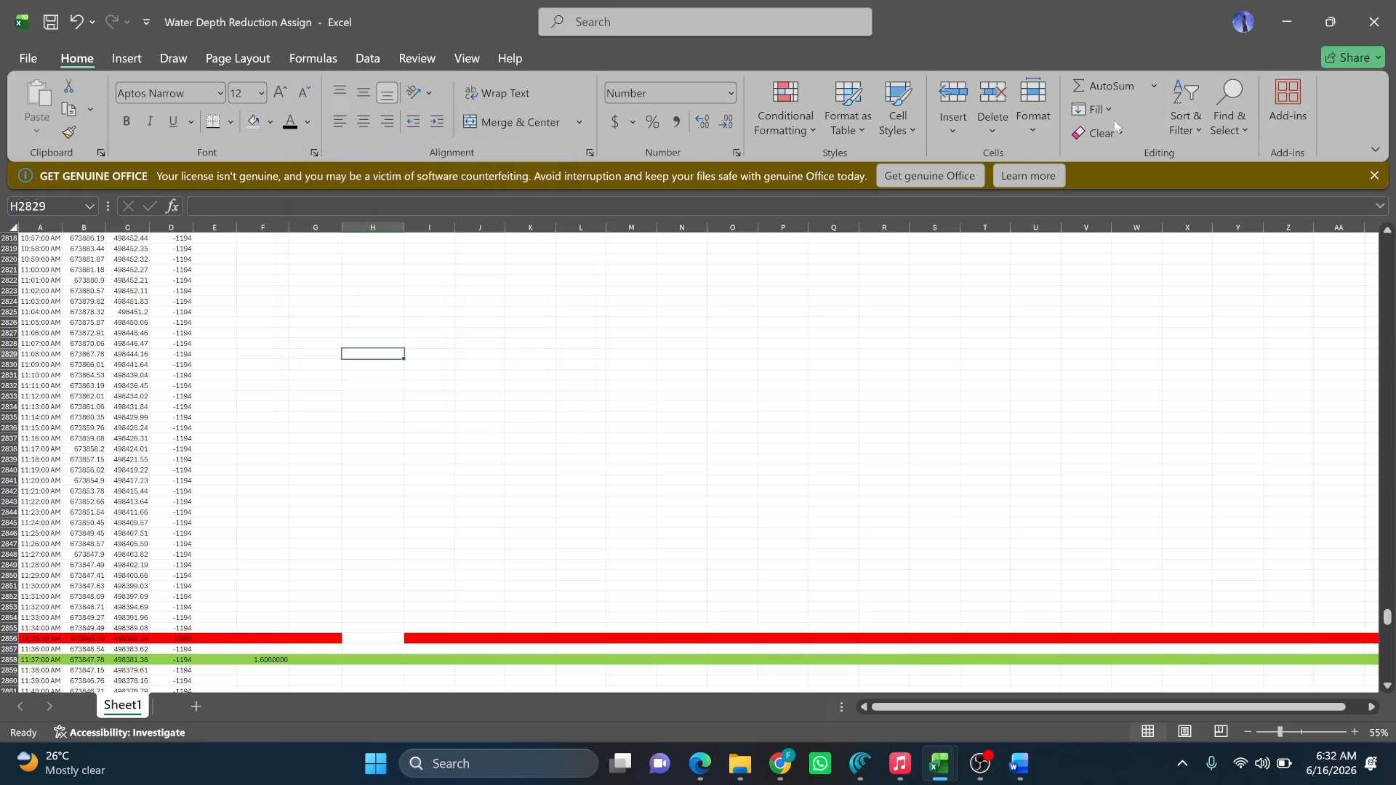
{"action": "left_click", "coordinate": [1110, 116]}
{"action": "left_click", "coordinate": [1102, 268]}
{"action": "left_click", "coordinate": [375, 234]}
{"action": "left_click", "coordinate": [432, 233]}
{"action": "left_click", "coordinate": [431, 212]}
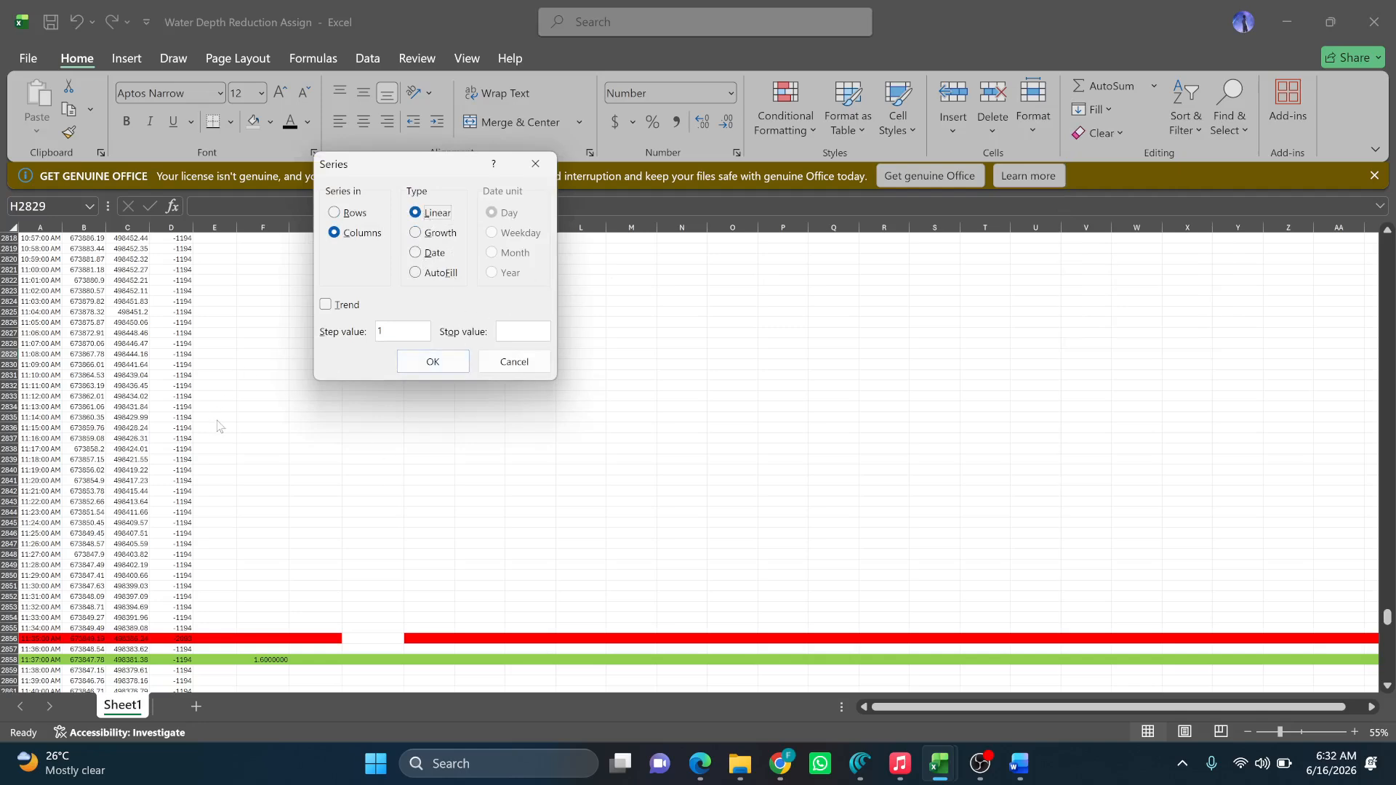
{"action": "left_click", "coordinate": [504, 363]}
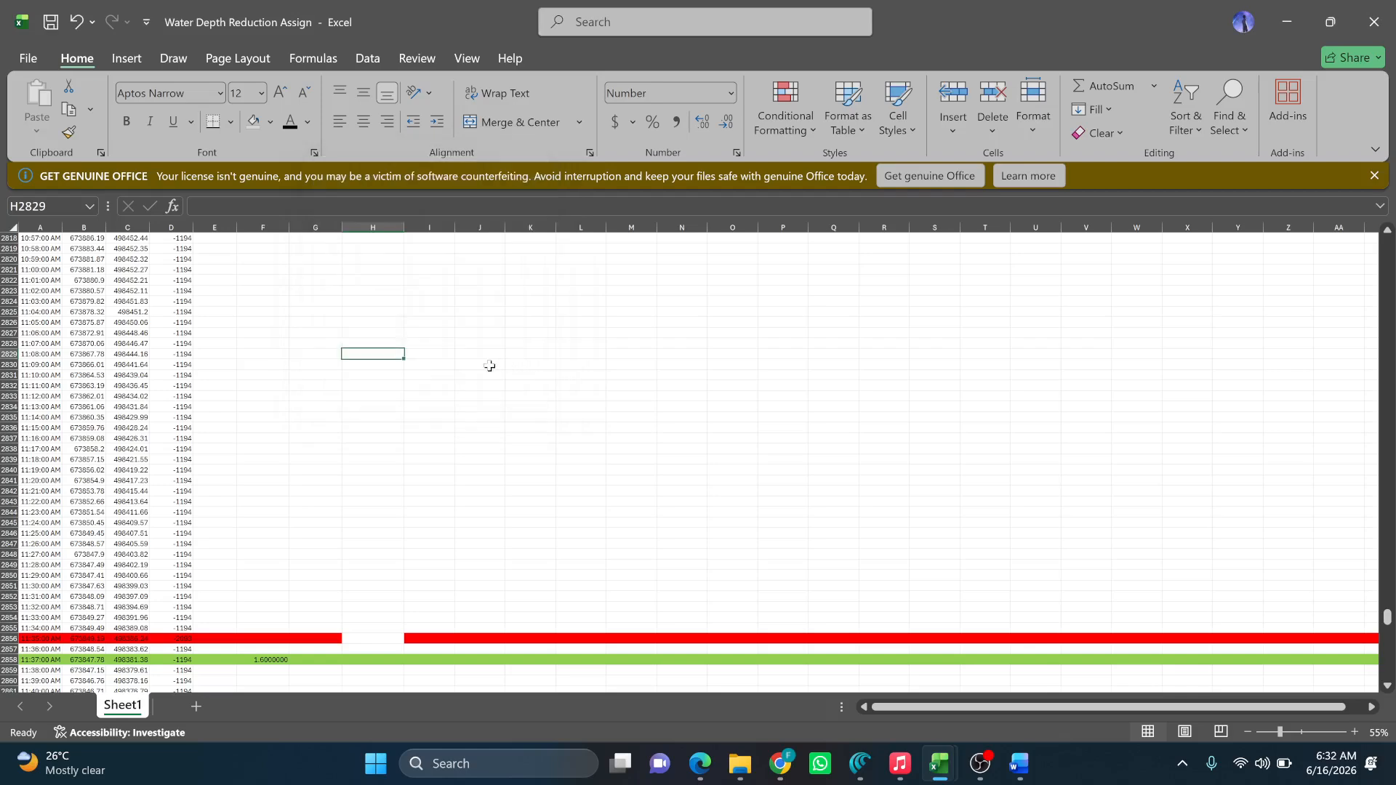
Interpolate the tide heights in column F between the 4:42 AM and 11:37 AM values, rows 2443 to 2858, with a linear column series.
{"action": "left_click", "coordinate": [214, 459]}
{"action": "scroll", "coordinate": [298, 465], "scroll_direction": "down", "scroll_amount": 10}
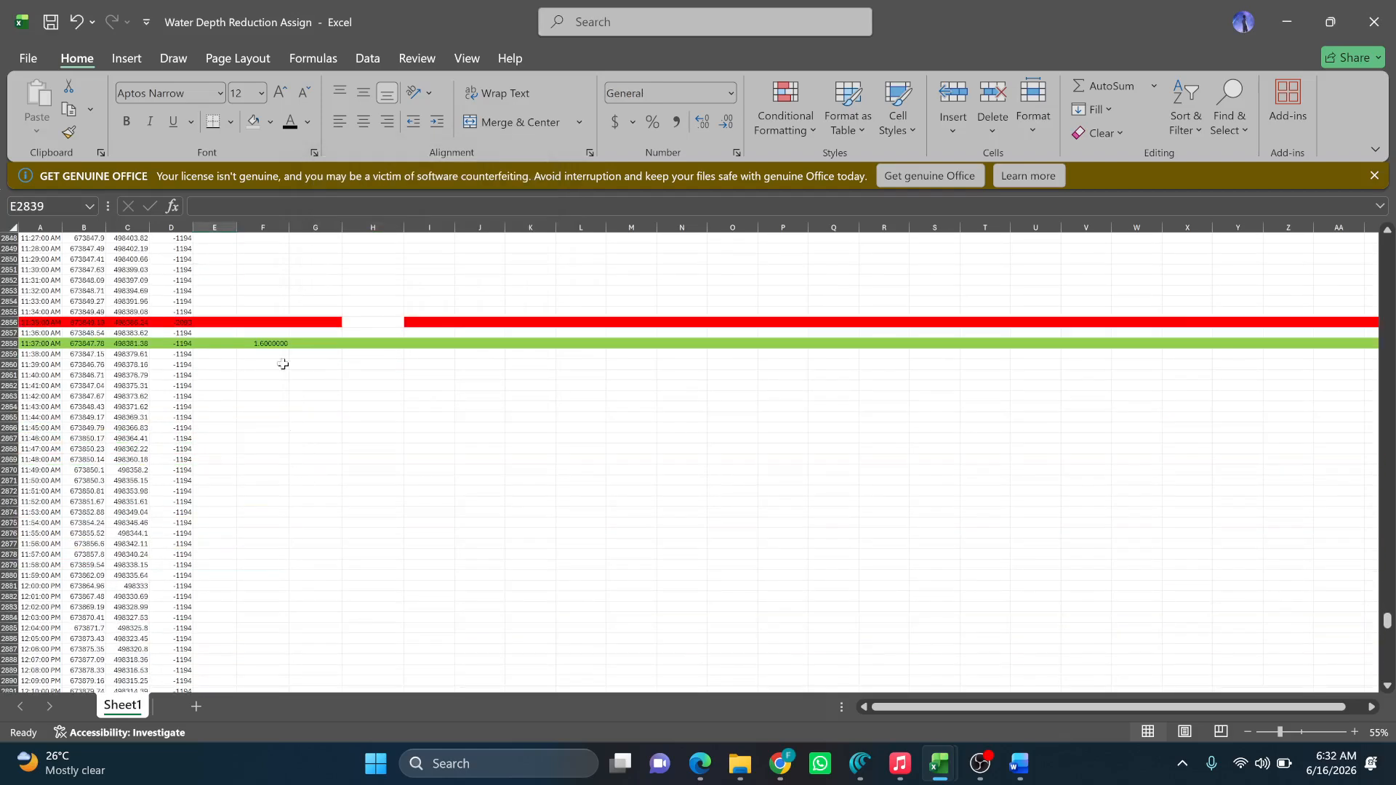
{"action": "left_click", "coordinate": [281, 344]}
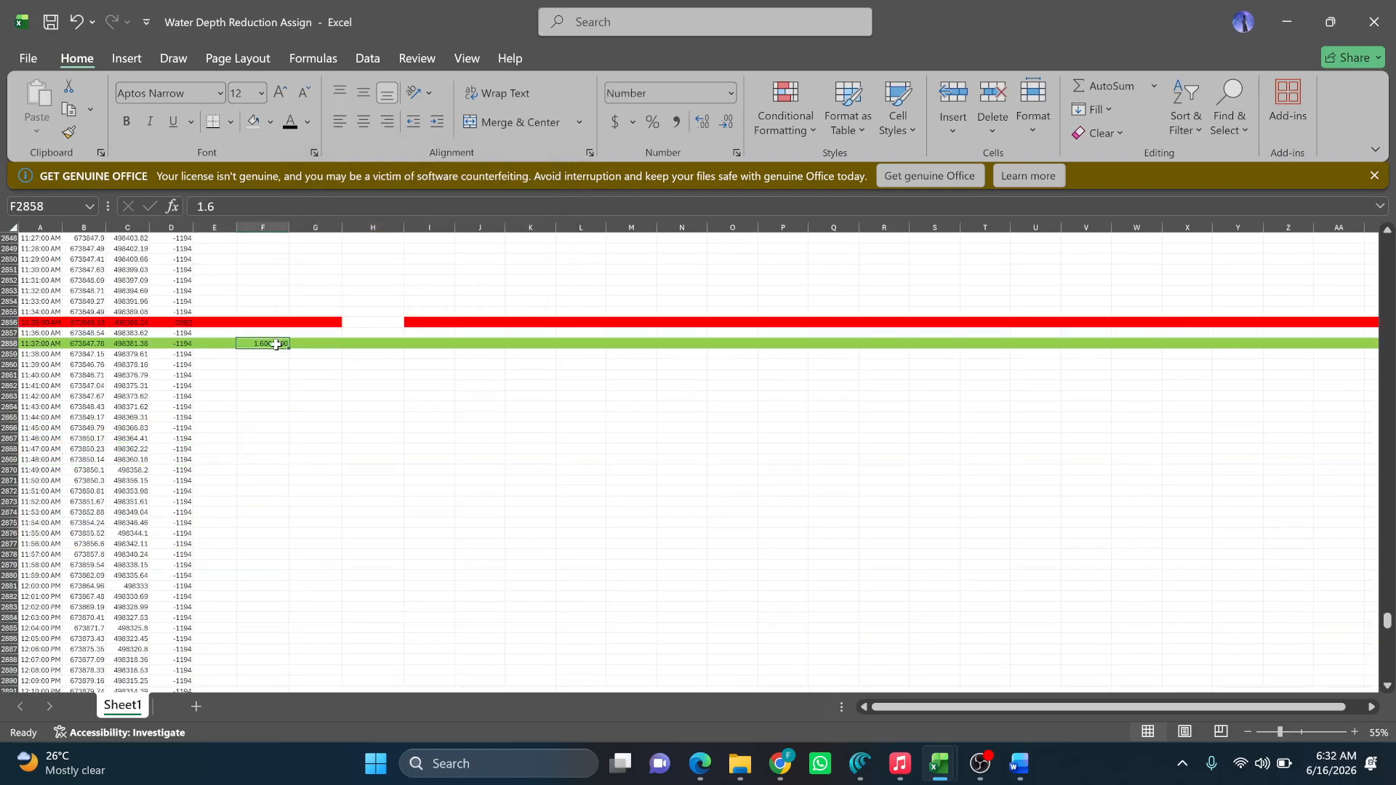
{"action": "key", "text": "ctrl+shift+Down"}
{"action": "key", "text": "shift+Up"}
{"action": "key", "text": "ctrl+Up"}
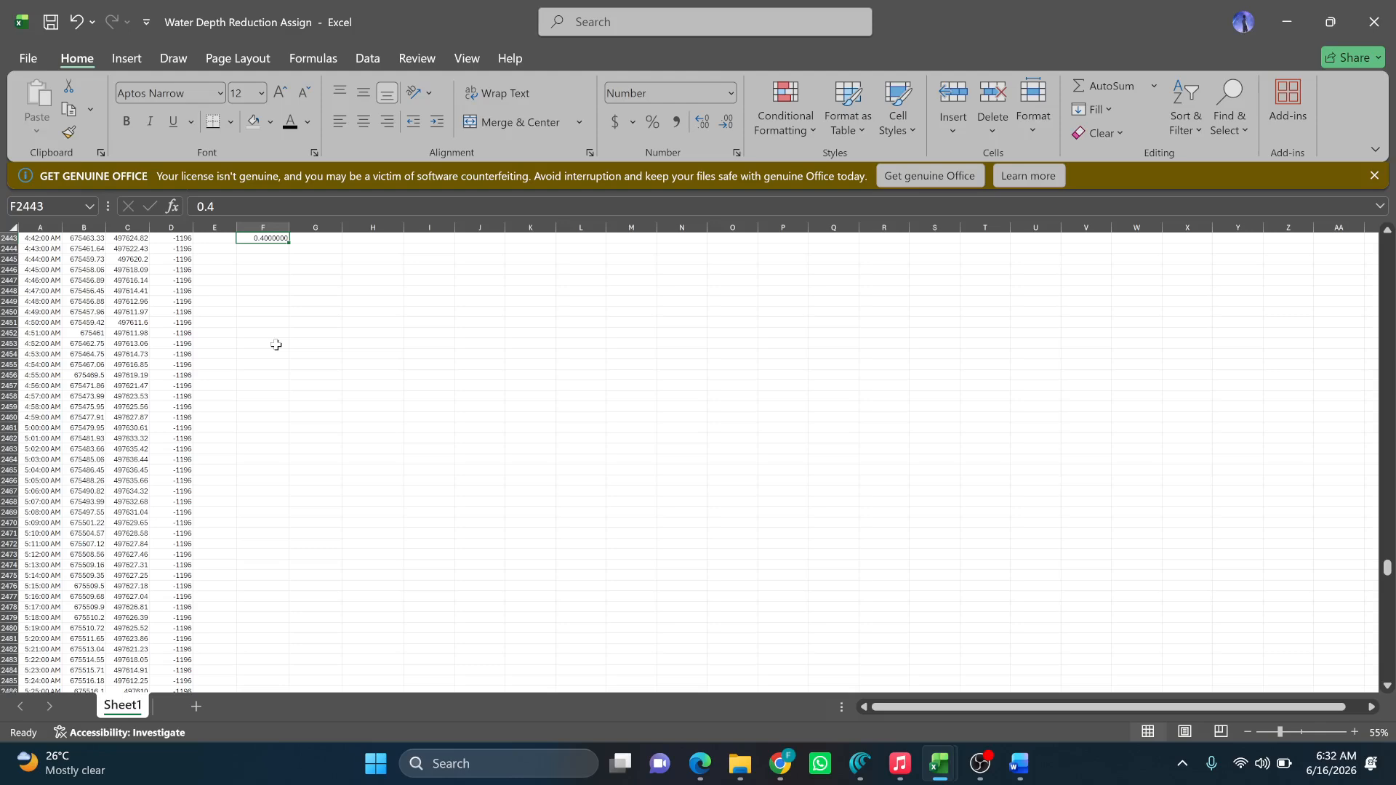
{"action": "key", "text": "ctrl+shift+Down"}
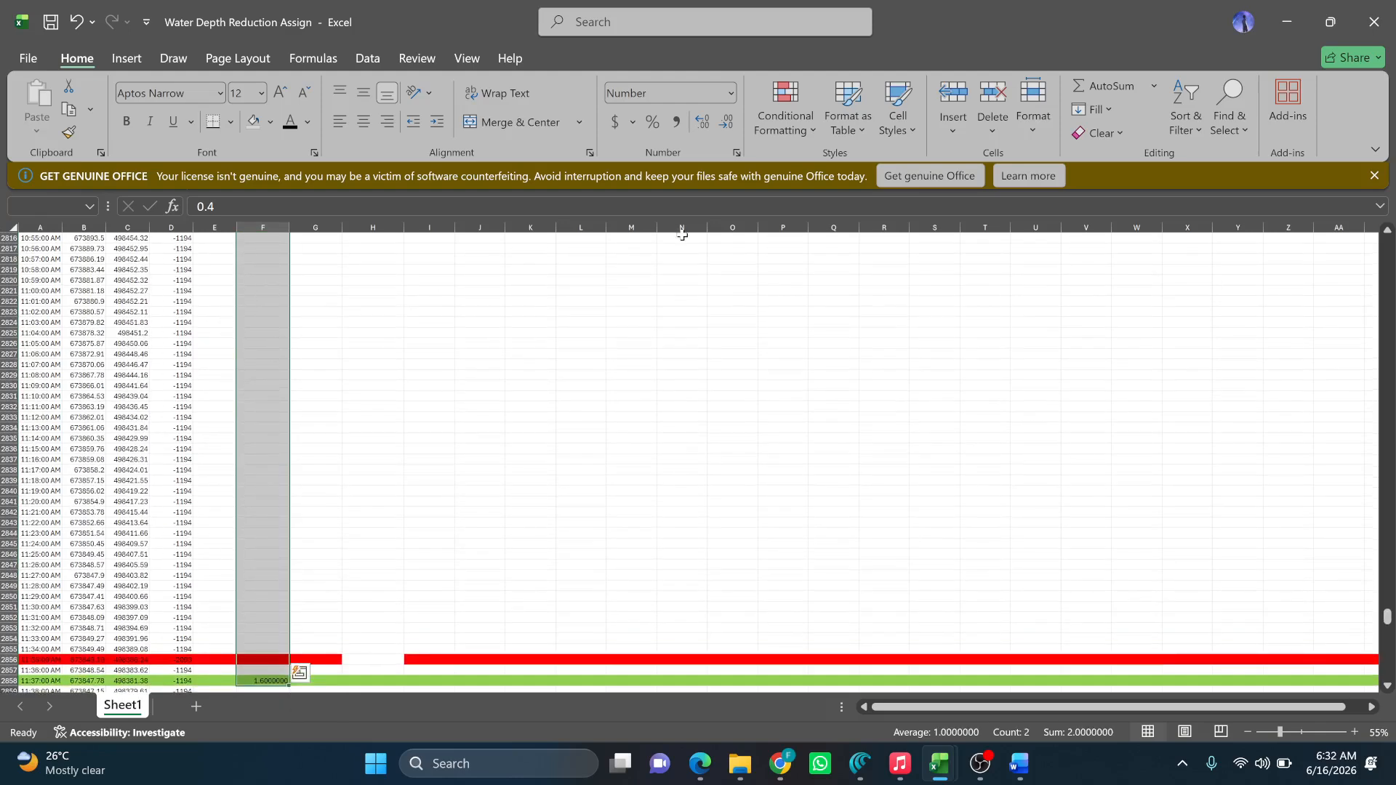
{"action": "left_click", "coordinate": [1094, 109]}
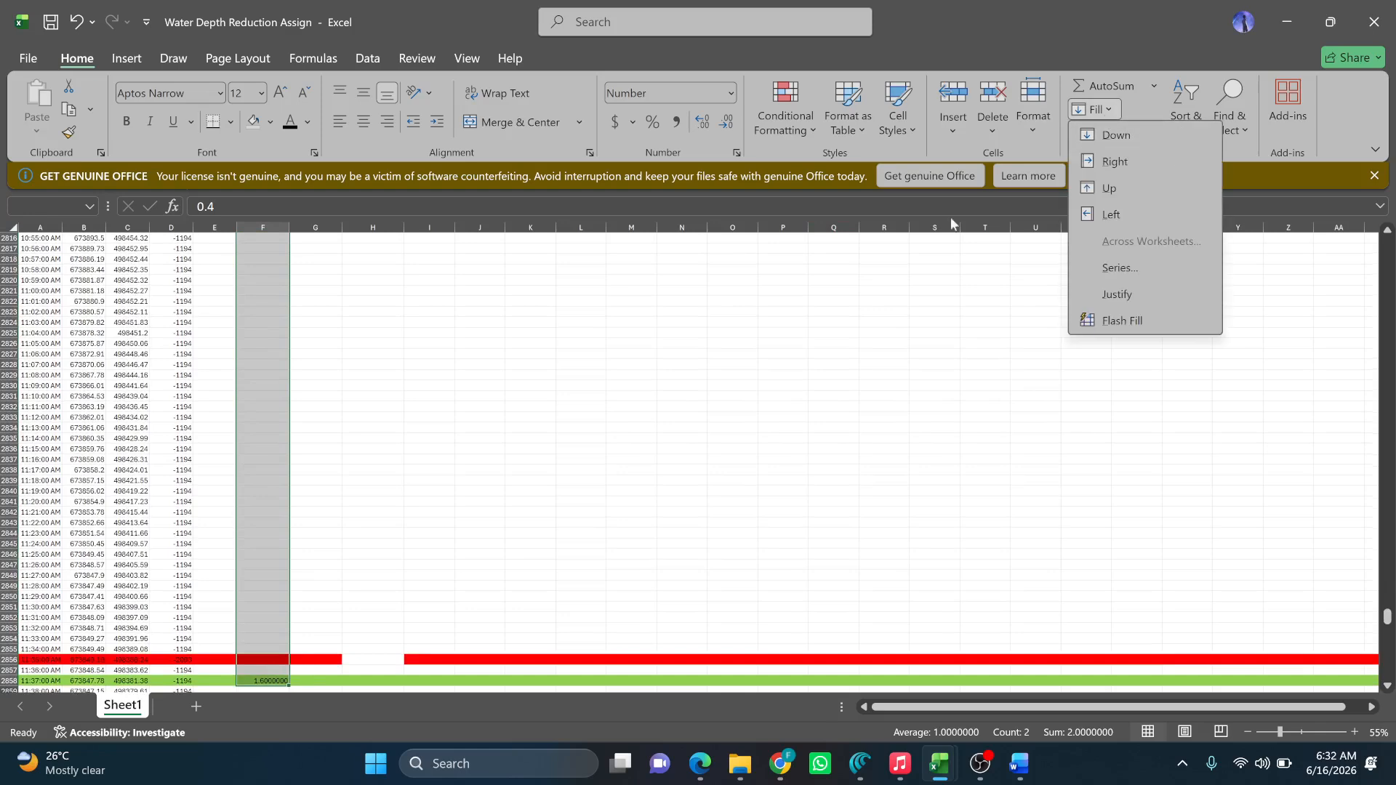
{"action": "left_click", "coordinate": [1151, 266]}
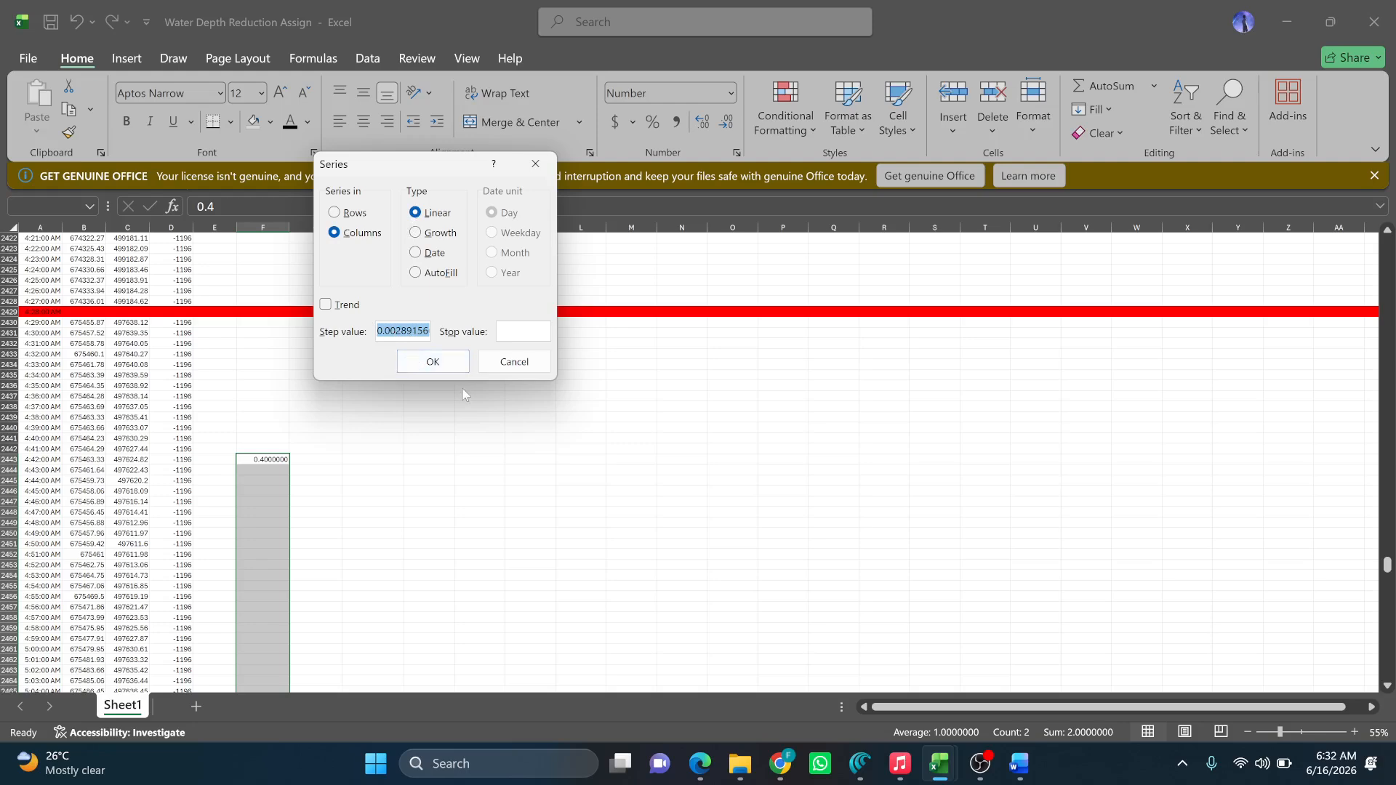
{"action": "left_click", "coordinate": [429, 361]}
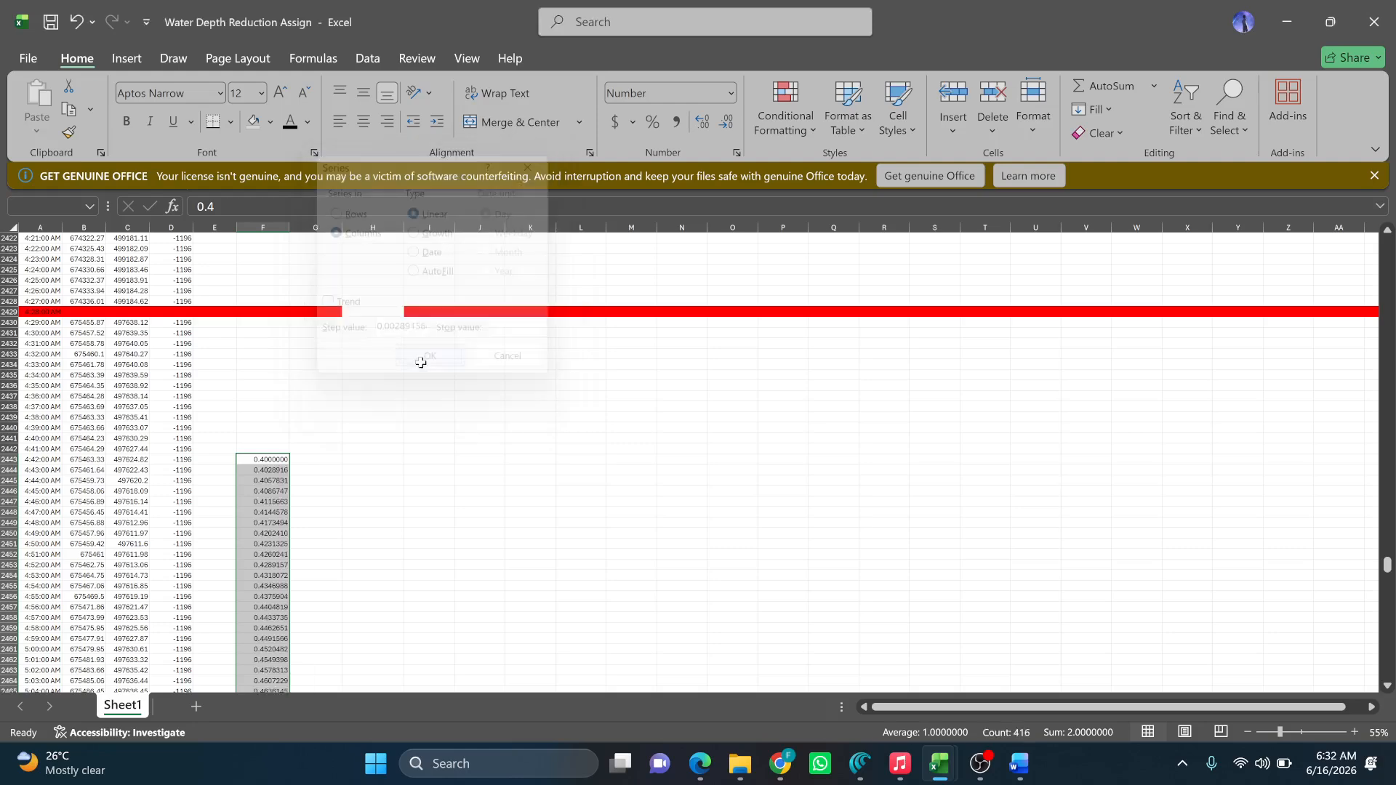
Review the interpolated tide heights between 4:42 AM and 11:37 AM and the empty range up to the 10:32 PM value.
{"action": "scroll", "coordinate": [276, 415], "scroll_direction": "down", "scroll_amount": 7}
{"action": "scroll", "coordinate": [292, 398], "scroll_direction": "down", "scroll_amount": 20}
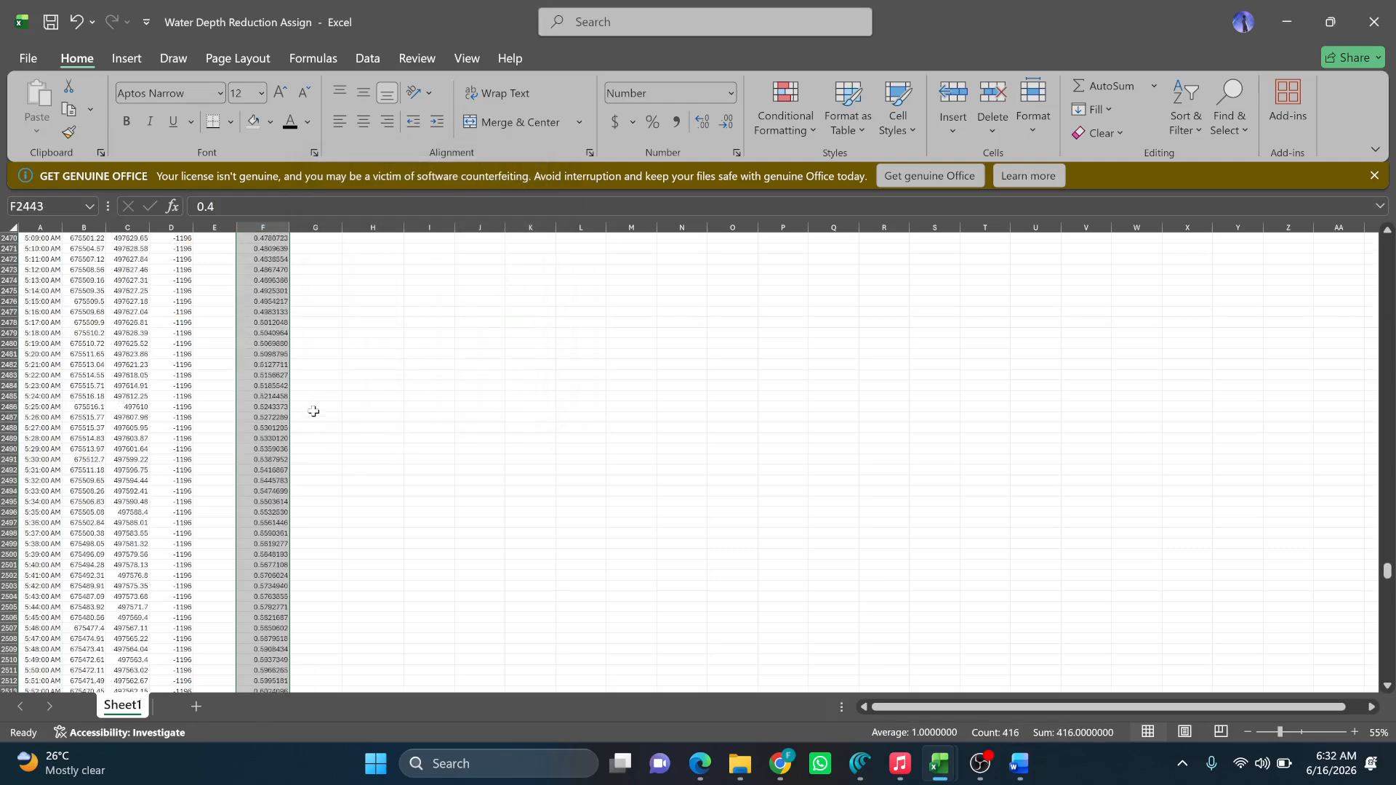
{"action": "scroll", "coordinate": [326, 425], "scroll_direction": "down", "scroll_amount": 11}
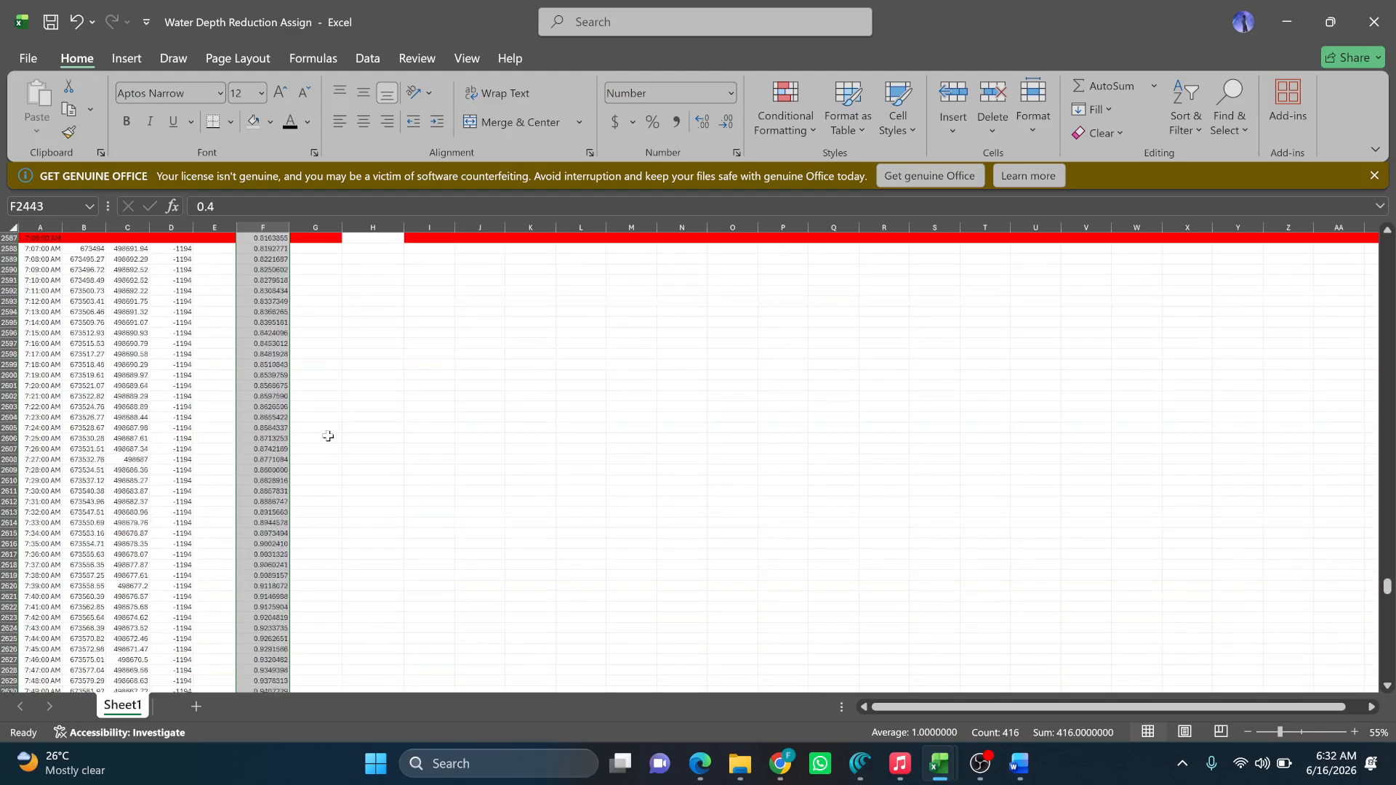
{"action": "scroll", "coordinate": [259, 462], "scroll_direction": "down", "scroll_amount": 6}
{"action": "scroll", "coordinate": [267, 473], "scroll_direction": "down", "scroll_amount": 9}
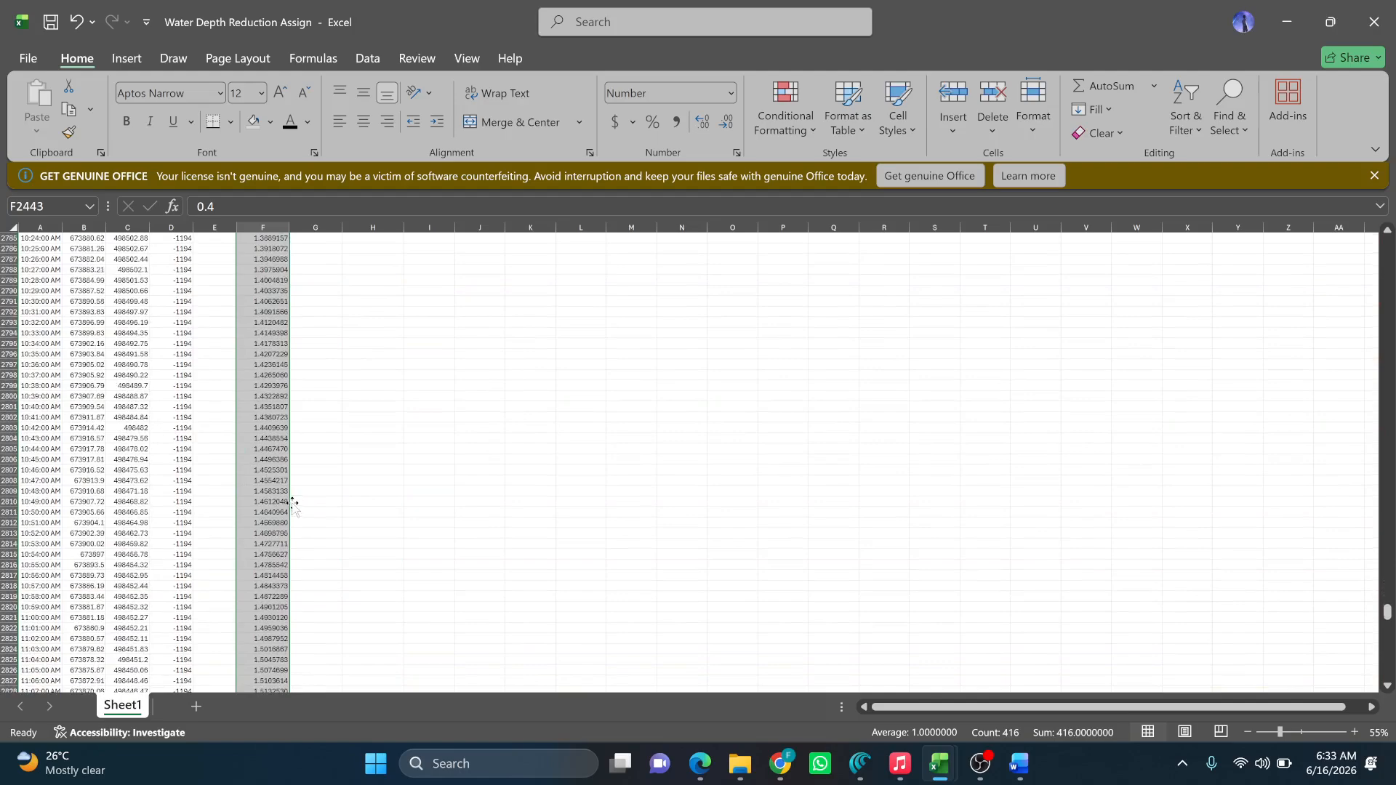
{"action": "scroll", "coordinate": [297, 504], "scroll_direction": "down", "scroll_amount": 11}
{"action": "scroll", "coordinate": [280, 508], "scroll_direction": "up", "scroll_amount": 2}
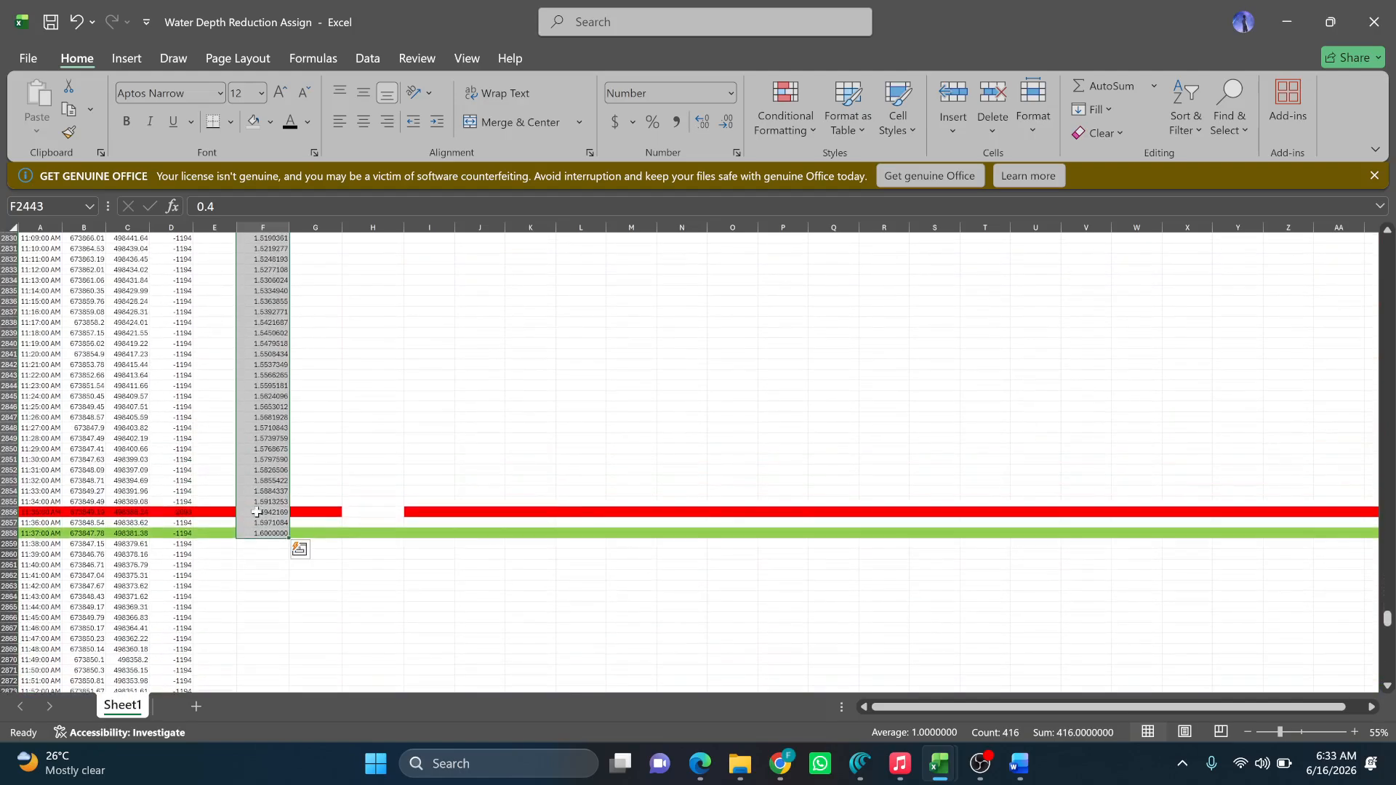
{"action": "scroll", "coordinate": [264, 509], "scroll_direction": "up", "scroll_amount": 5}
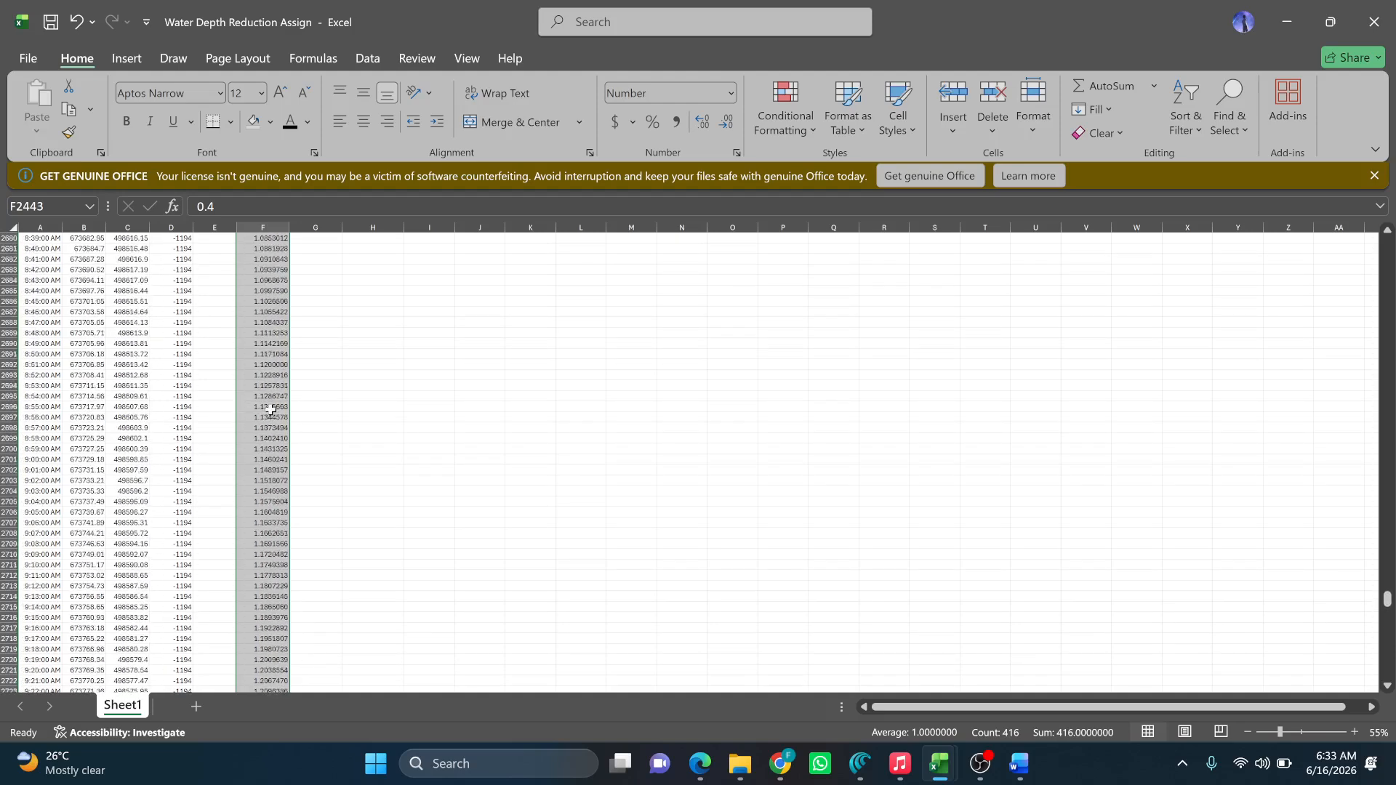
{"action": "scroll", "coordinate": [292, 450], "scroll_direction": "up", "scroll_amount": 12}
{"action": "left_click", "coordinate": [274, 429]}
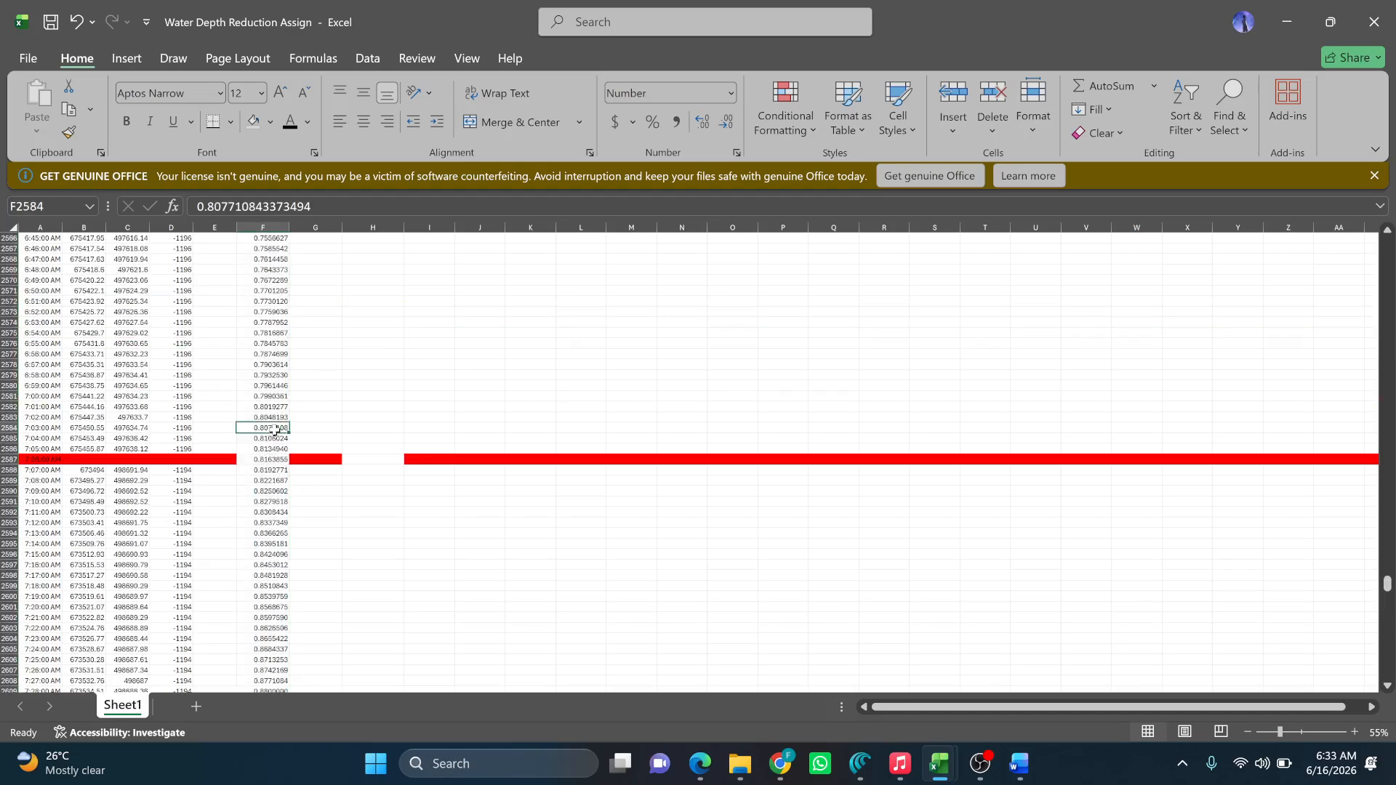
{"action": "key", "text": "ctrl+Up"}
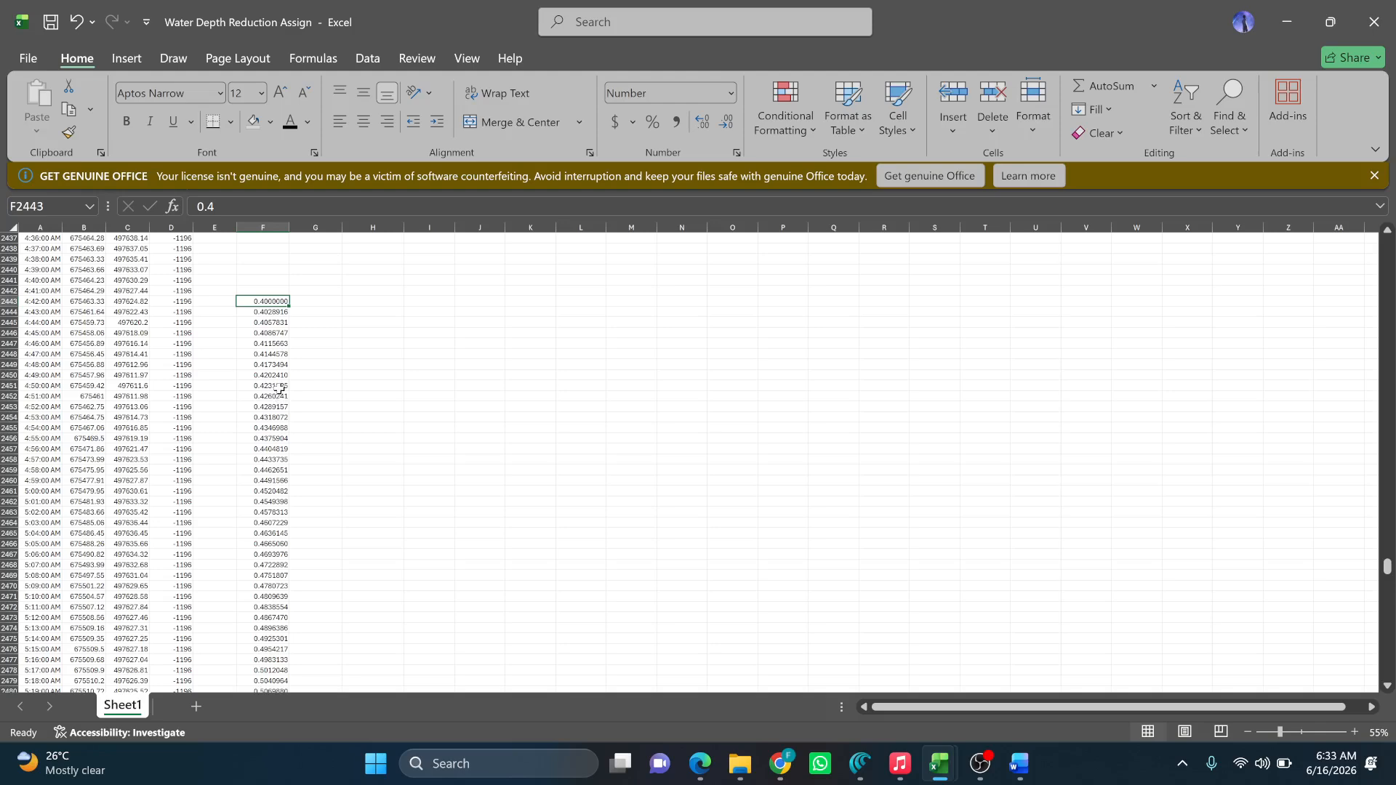
{"action": "key", "text": "ctrl+shift+Up"}
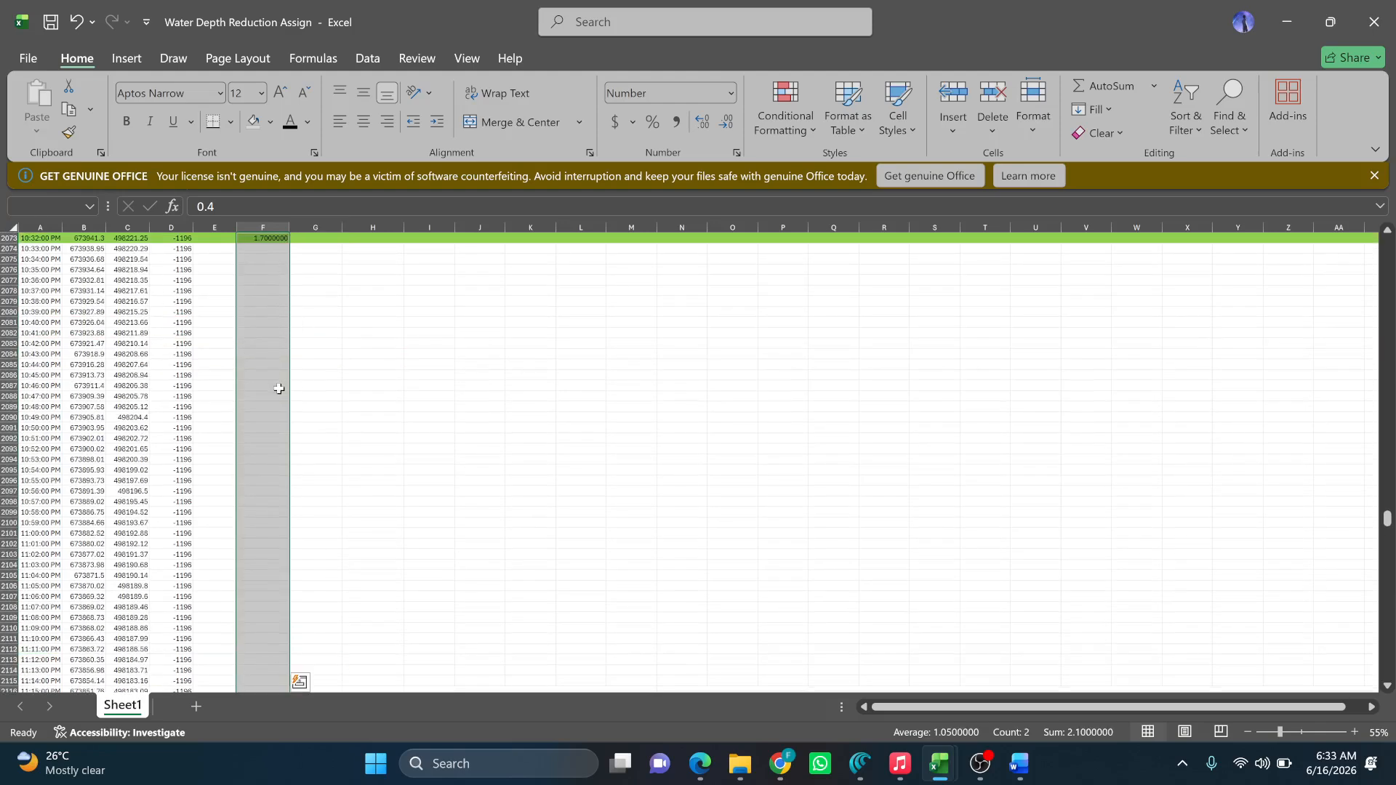
{"action": "scroll", "coordinate": [518, 393], "scroll_direction": "down", "scroll_amount": 6}
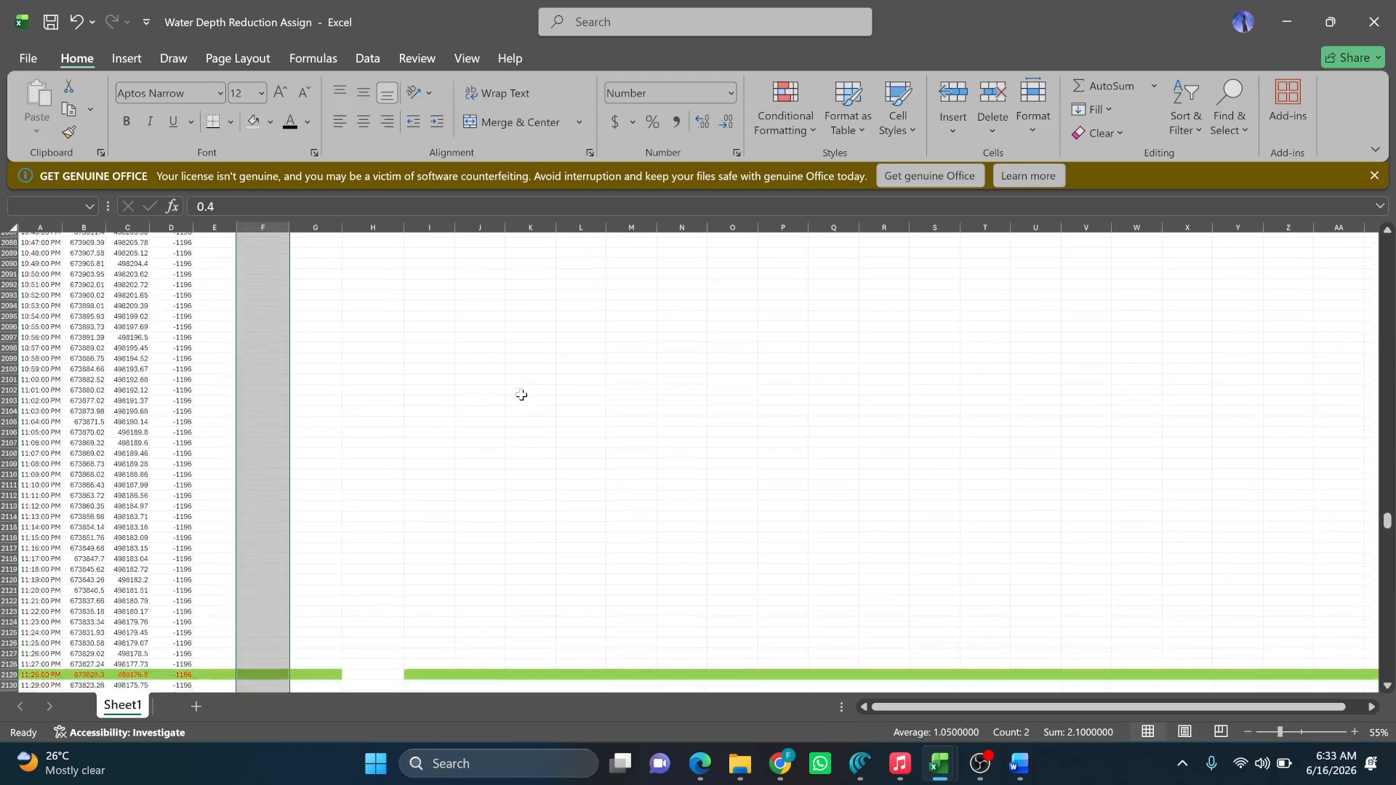
{"action": "key", "text": "ctrl+Down"}
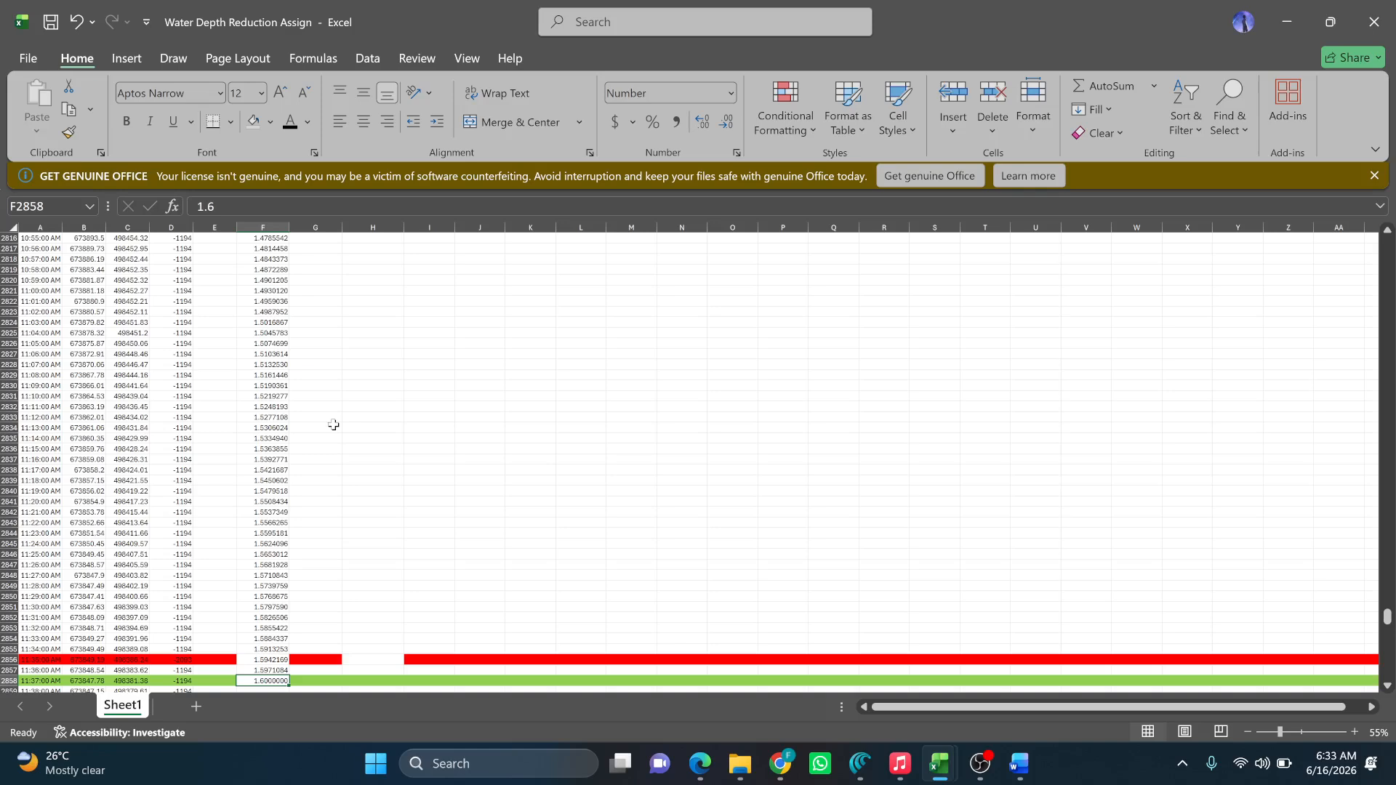
Highlight the 4:42 AM row, row 2443, with a light green fill.
{"action": "key", "text": "ctrl+Up"}
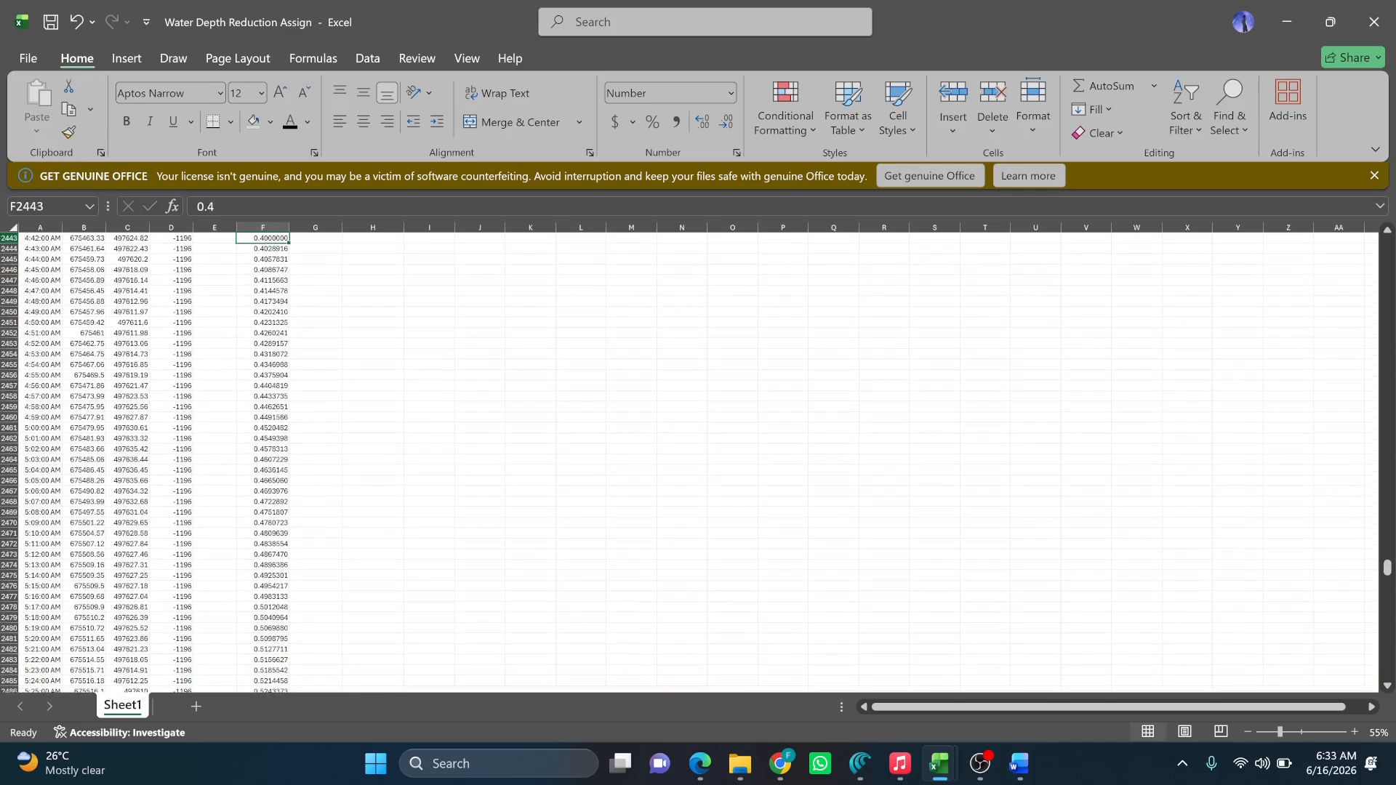
{"action": "left_click", "coordinate": [7, 238]}
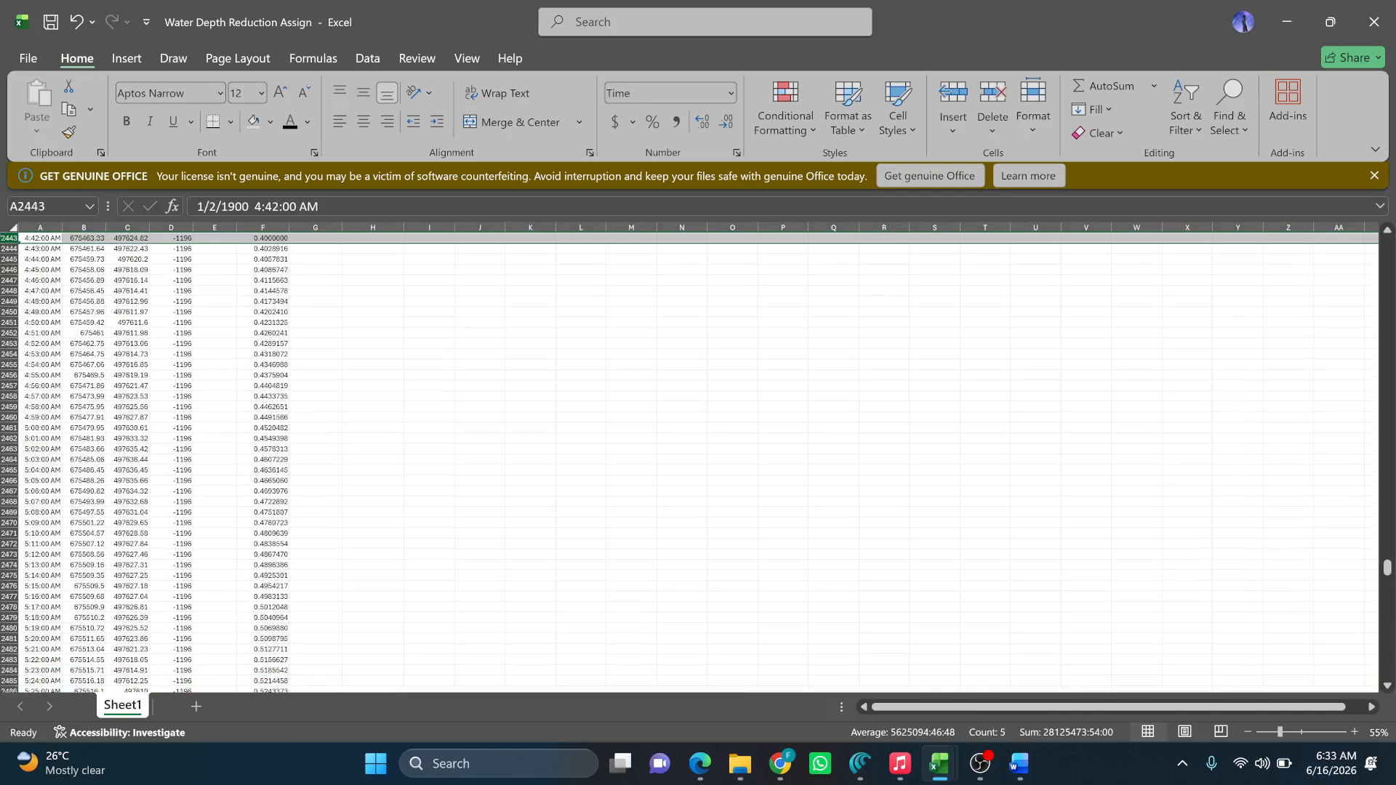
{"action": "left_click", "coordinate": [269, 123]}
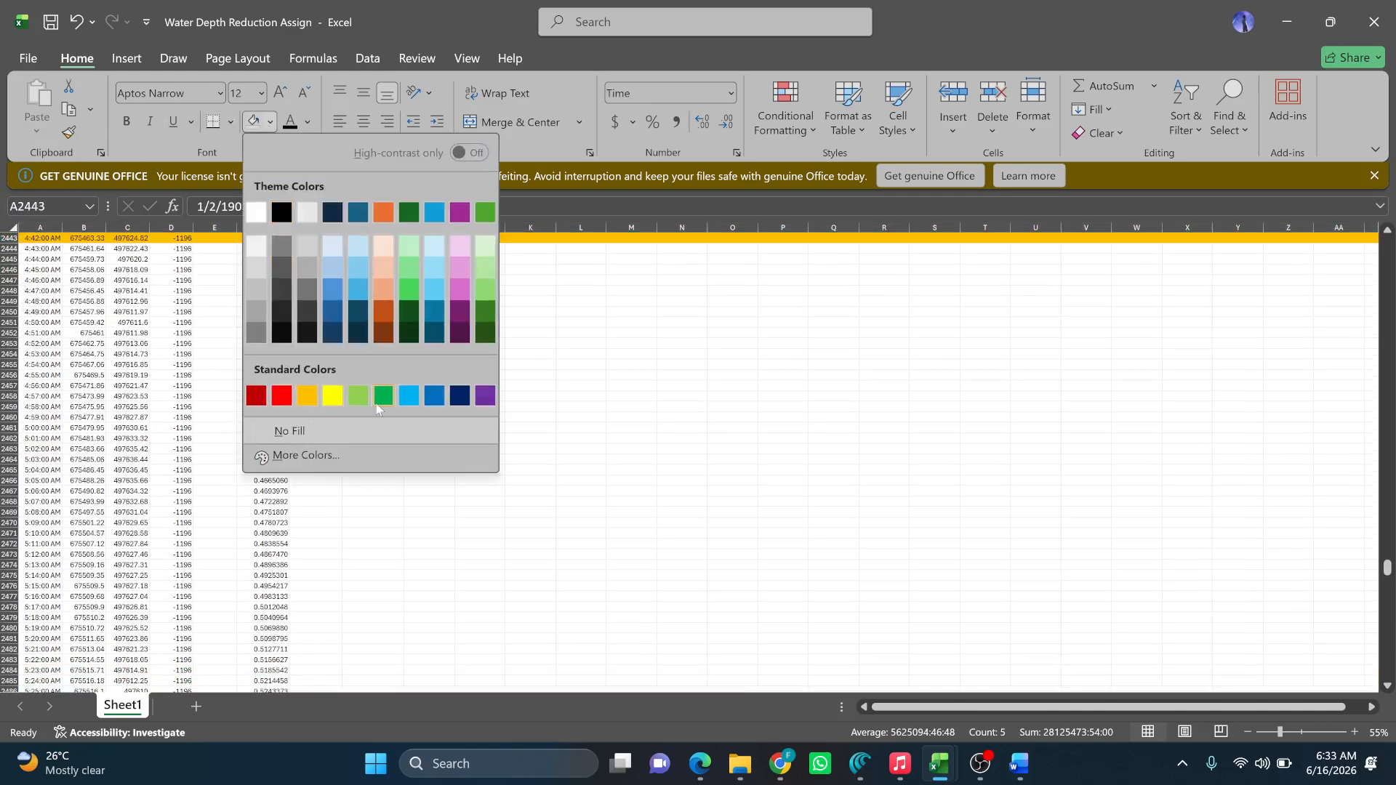
{"action": "left_click", "coordinate": [357, 396]}
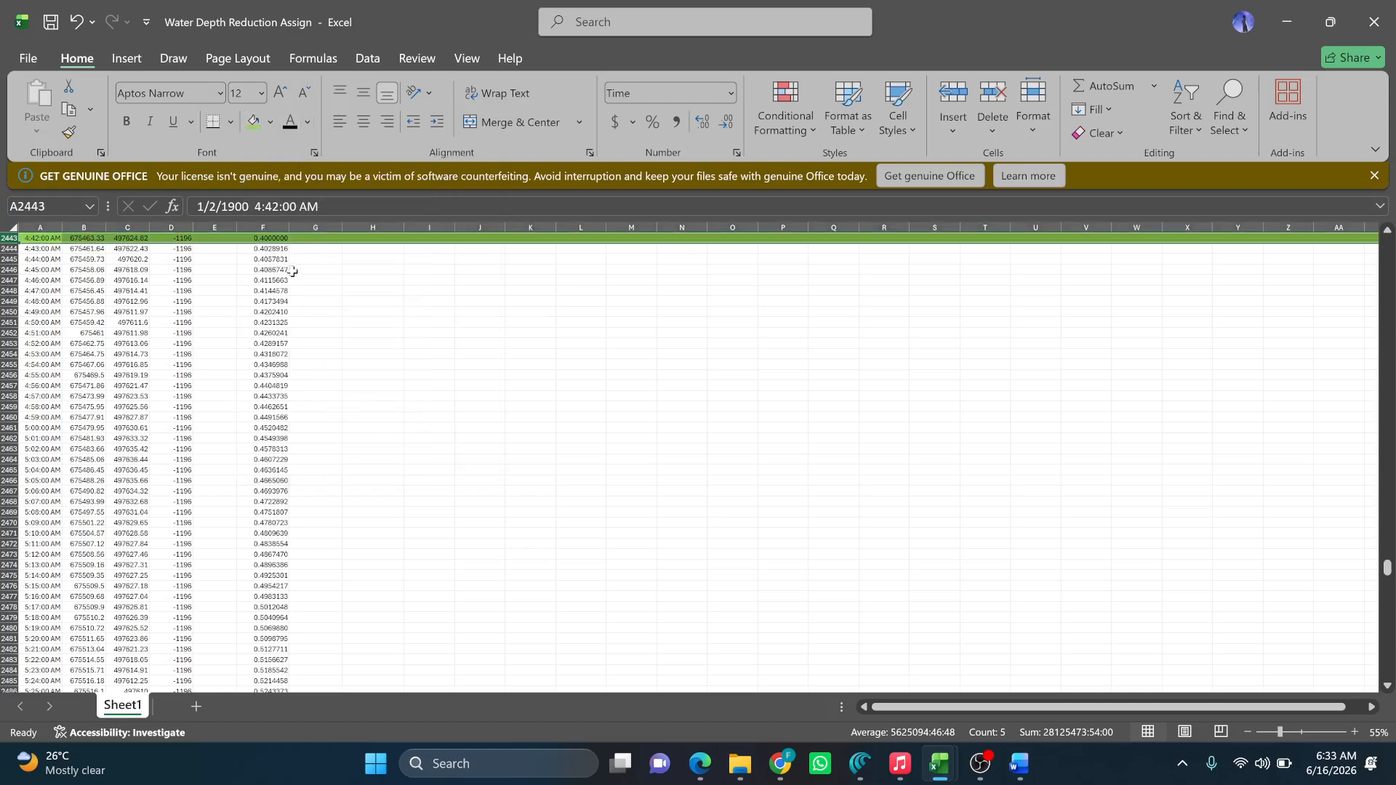
Fill column F between the 10:32 PM and 4:42 AM tide heights, rows 2073 to 2443, with a linear column series.
{"action": "left_click", "coordinate": [275, 238]}
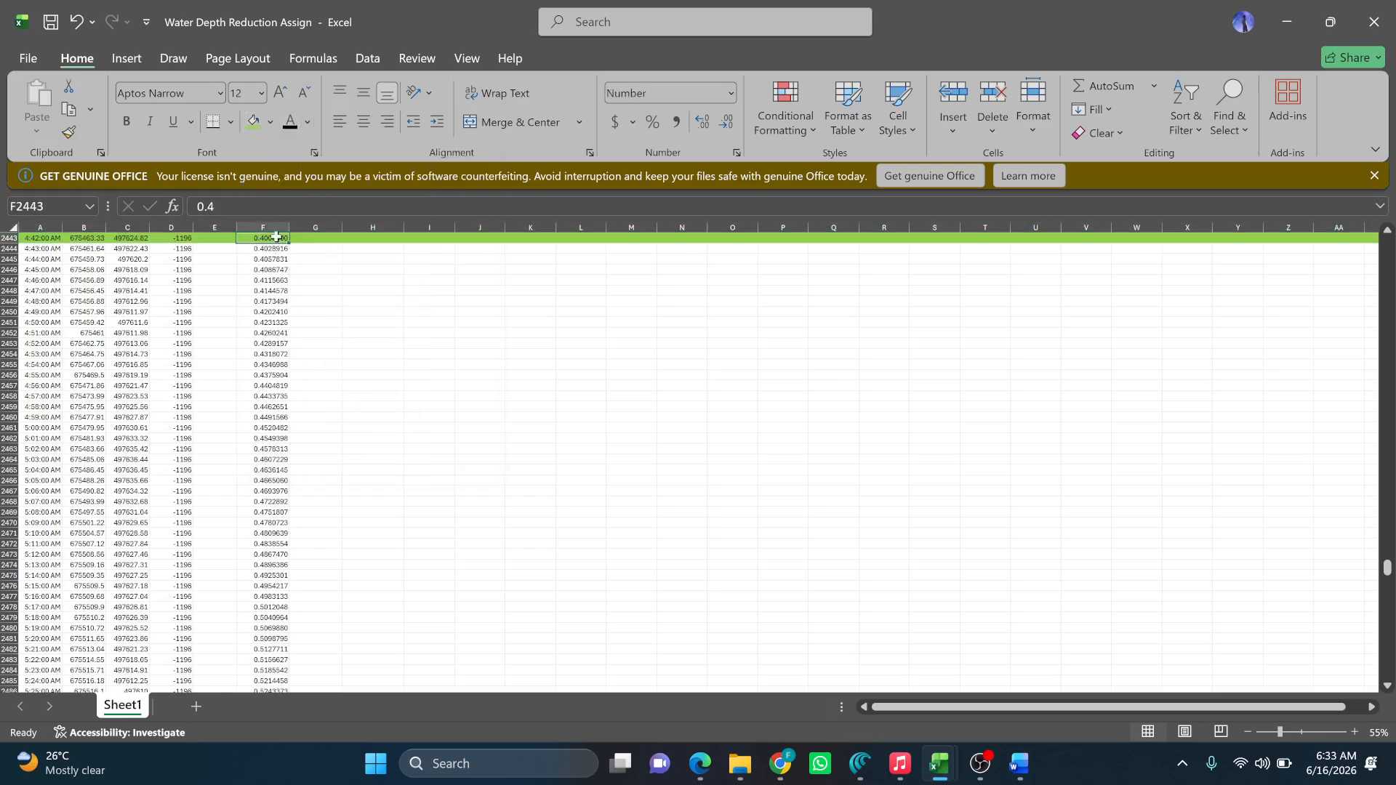
{"action": "key", "text": "ctrl+shift+Up"}
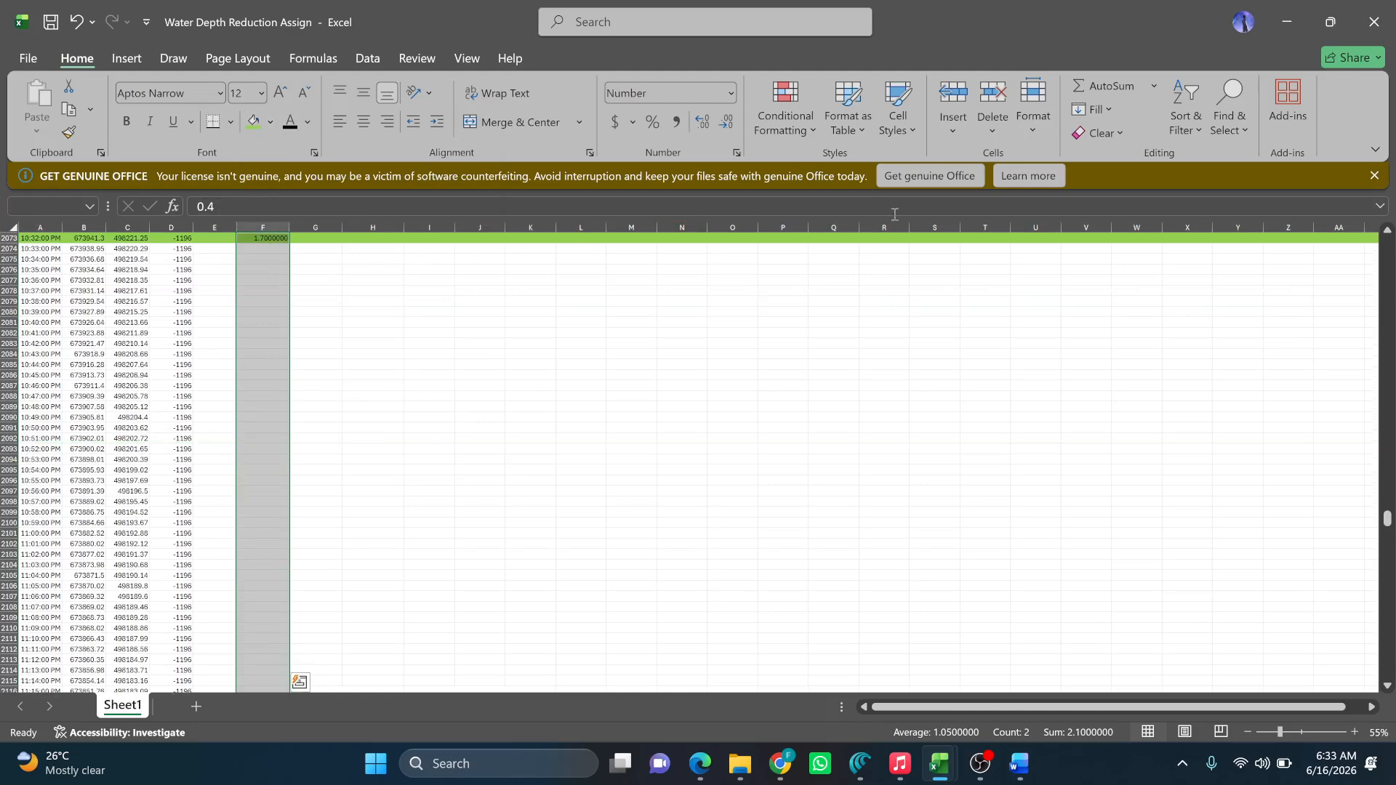
{"action": "left_click", "coordinate": [1106, 110]}
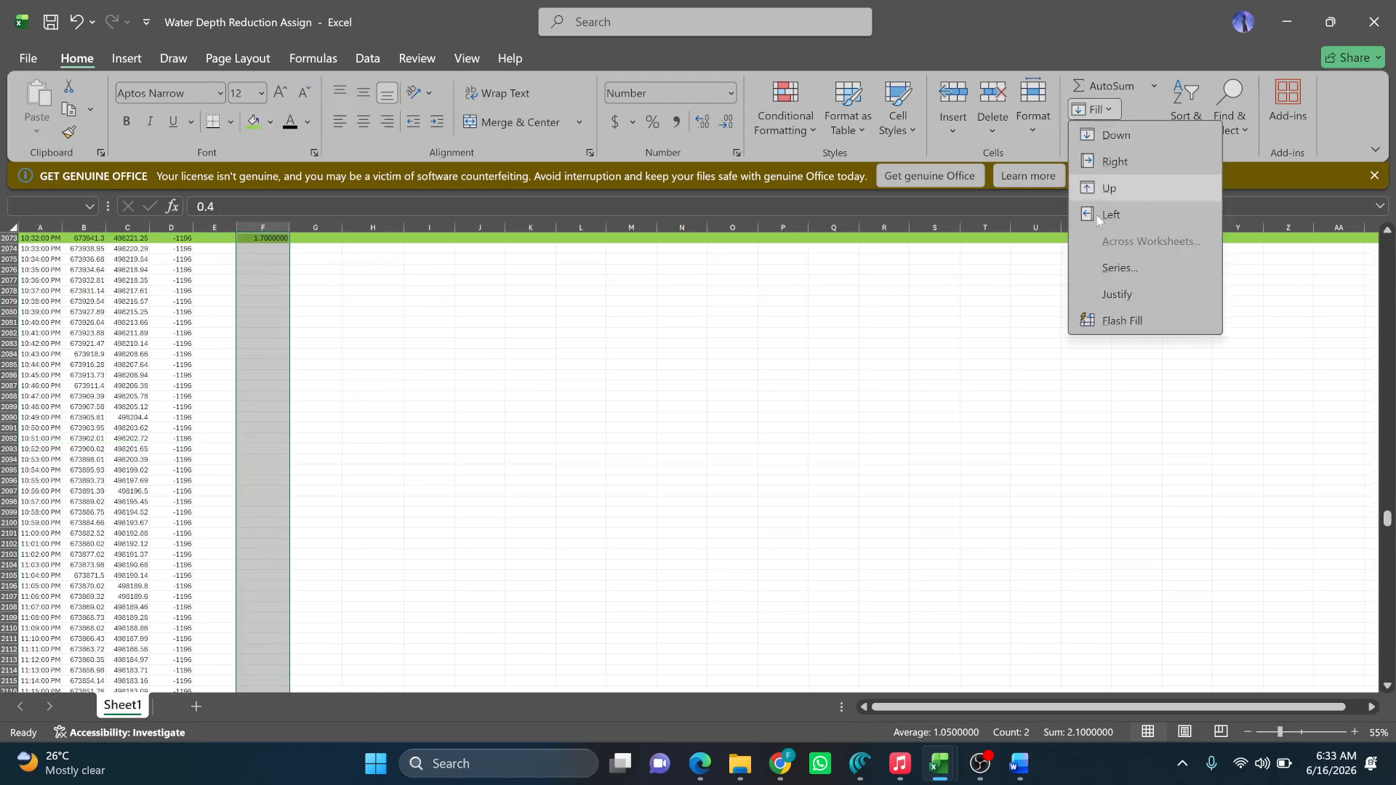
{"action": "left_click", "coordinate": [1098, 270]}
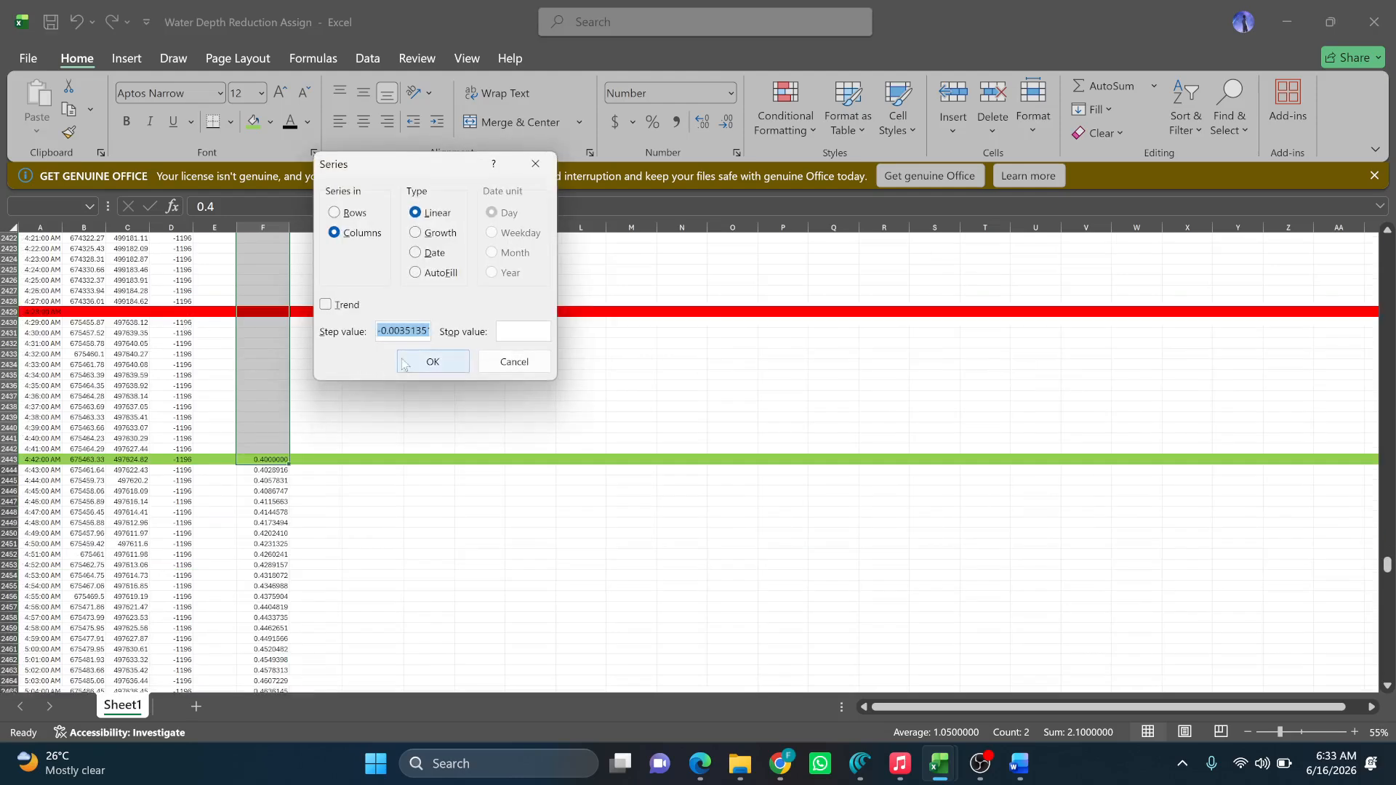
{"action": "left_click", "coordinate": [432, 362]}
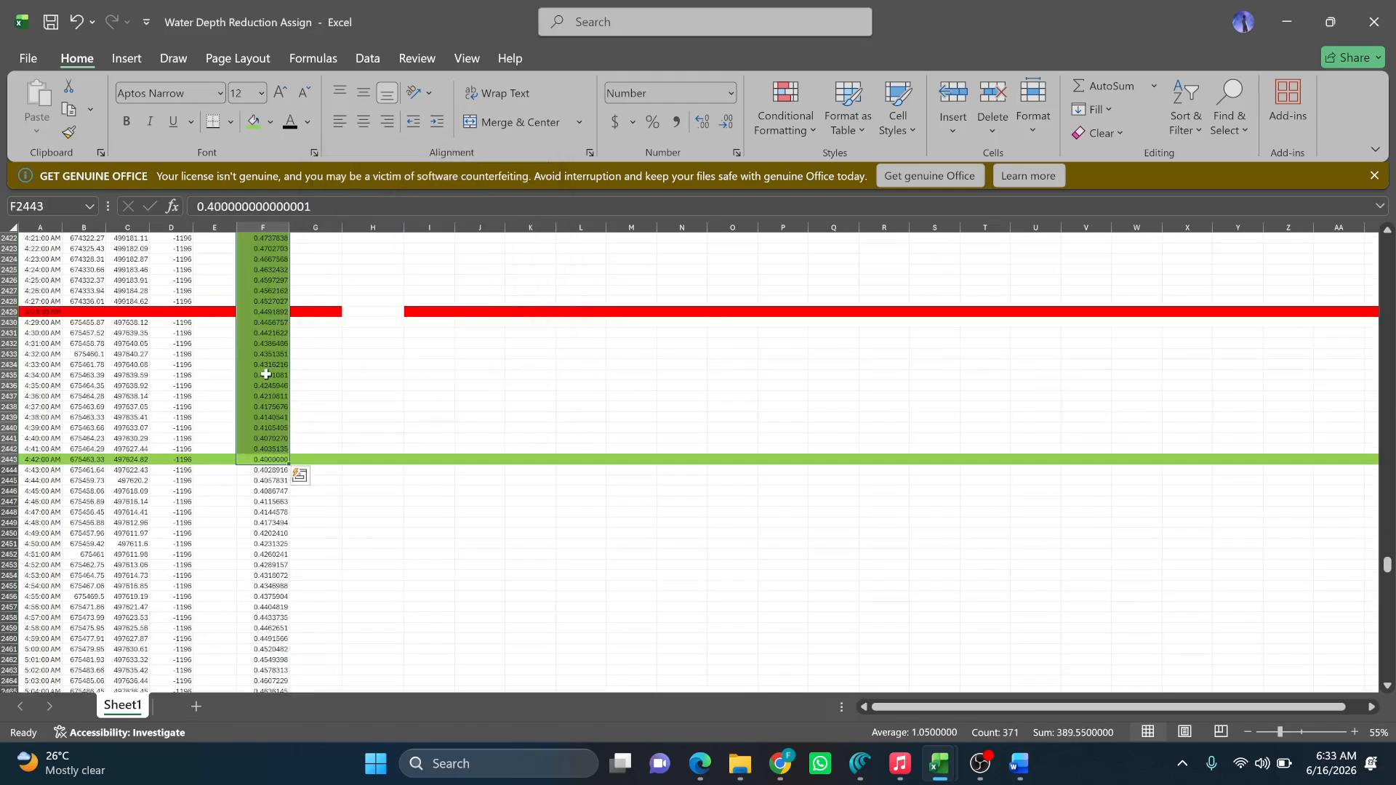
Review the interpolated tide heights in the rows leading up to the 4:42 AM value.
{"action": "scroll", "coordinate": [277, 372], "scroll_direction": "up", "scroll_amount": 3}
{"action": "scroll", "coordinate": [277, 371], "scroll_direction": "up", "scroll_amount": 9}
{"action": "scroll", "coordinate": [293, 355], "scroll_direction": "down", "scroll_amount": 5}
{"action": "scroll", "coordinate": [293, 355], "scroll_direction": "down", "scroll_amount": 4}
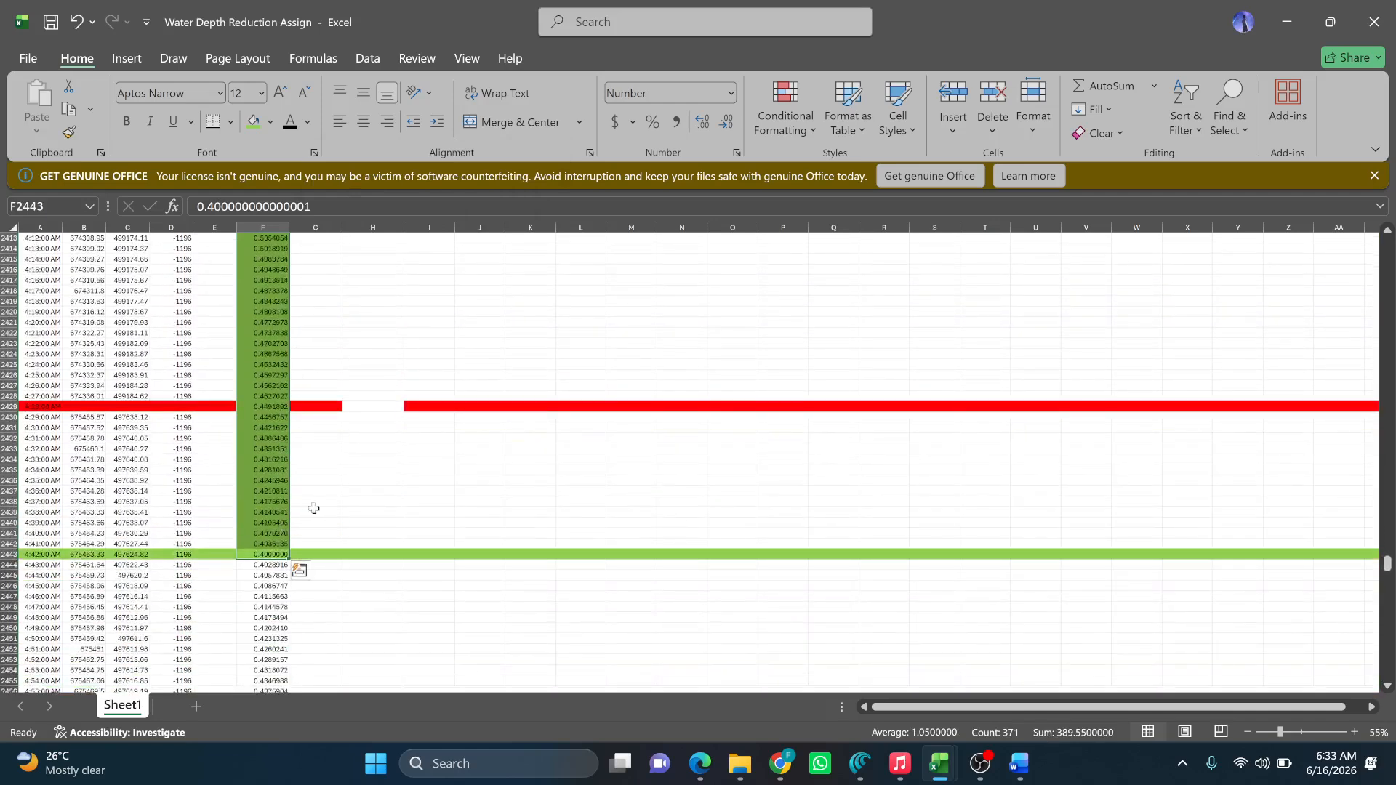
{"action": "left_click", "coordinate": [250, 449]}
{"action": "scroll", "coordinate": [262, 407], "scroll_direction": "up", "scroll_amount": 6}
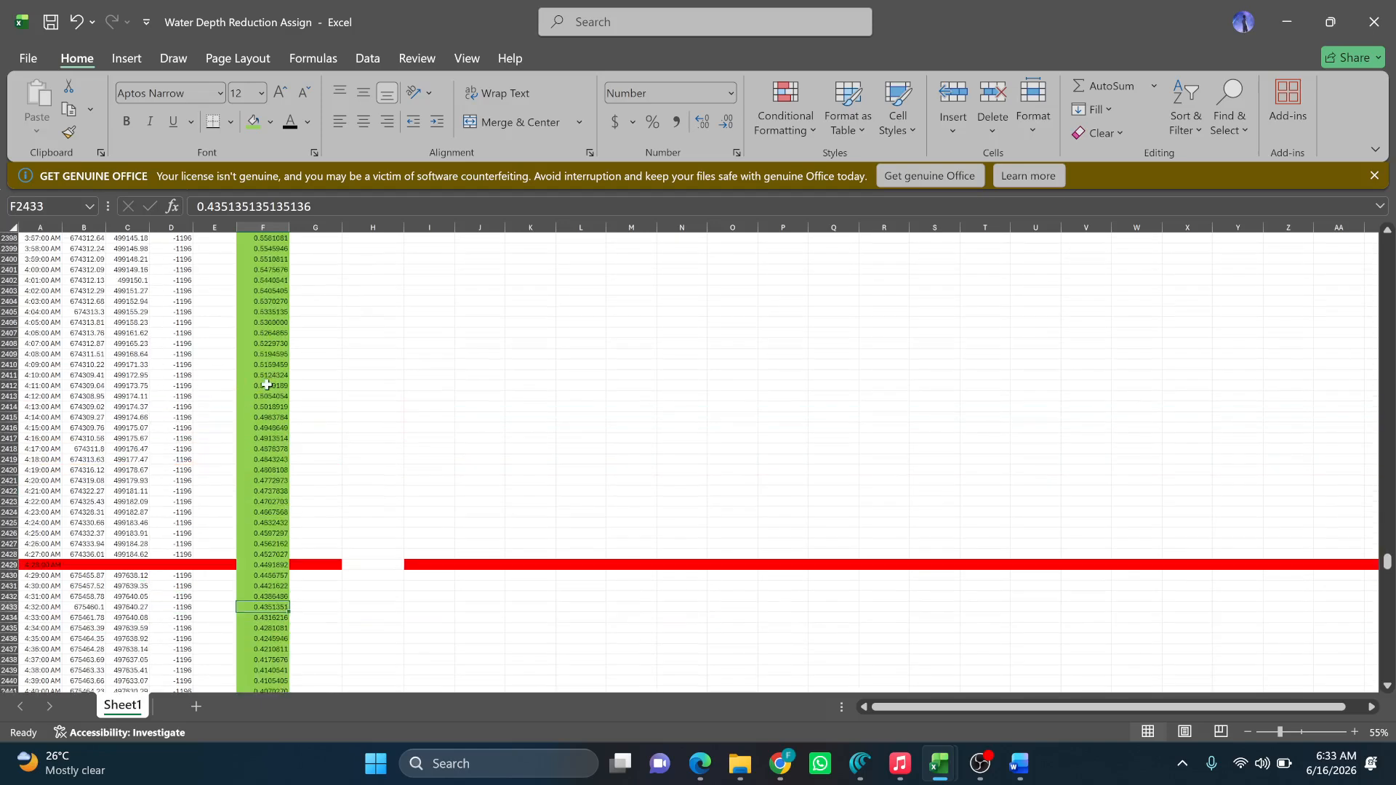
{"action": "scroll", "coordinate": [267, 385], "scroll_direction": "up", "scroll_amount": 1}
Fill column F between the 4:19 PM and 10:32 PM tide heights, rows 1700 to 2073, with a linear column series.
{"action": "key", "text": "ctrl+Up"}
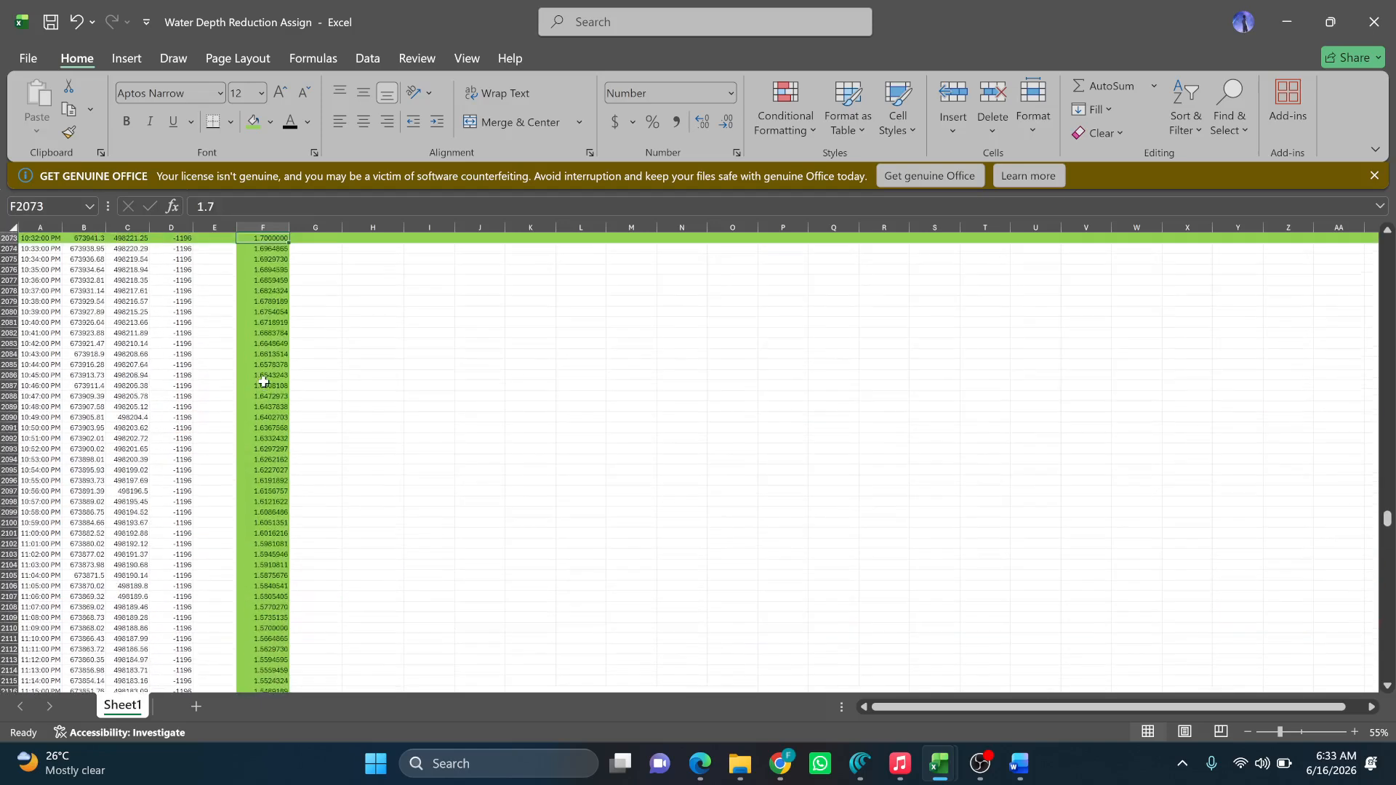
{"action": "scroll", "coordinate": [254, 384], "scroll_direction": "up", "scroll_amount": 5}
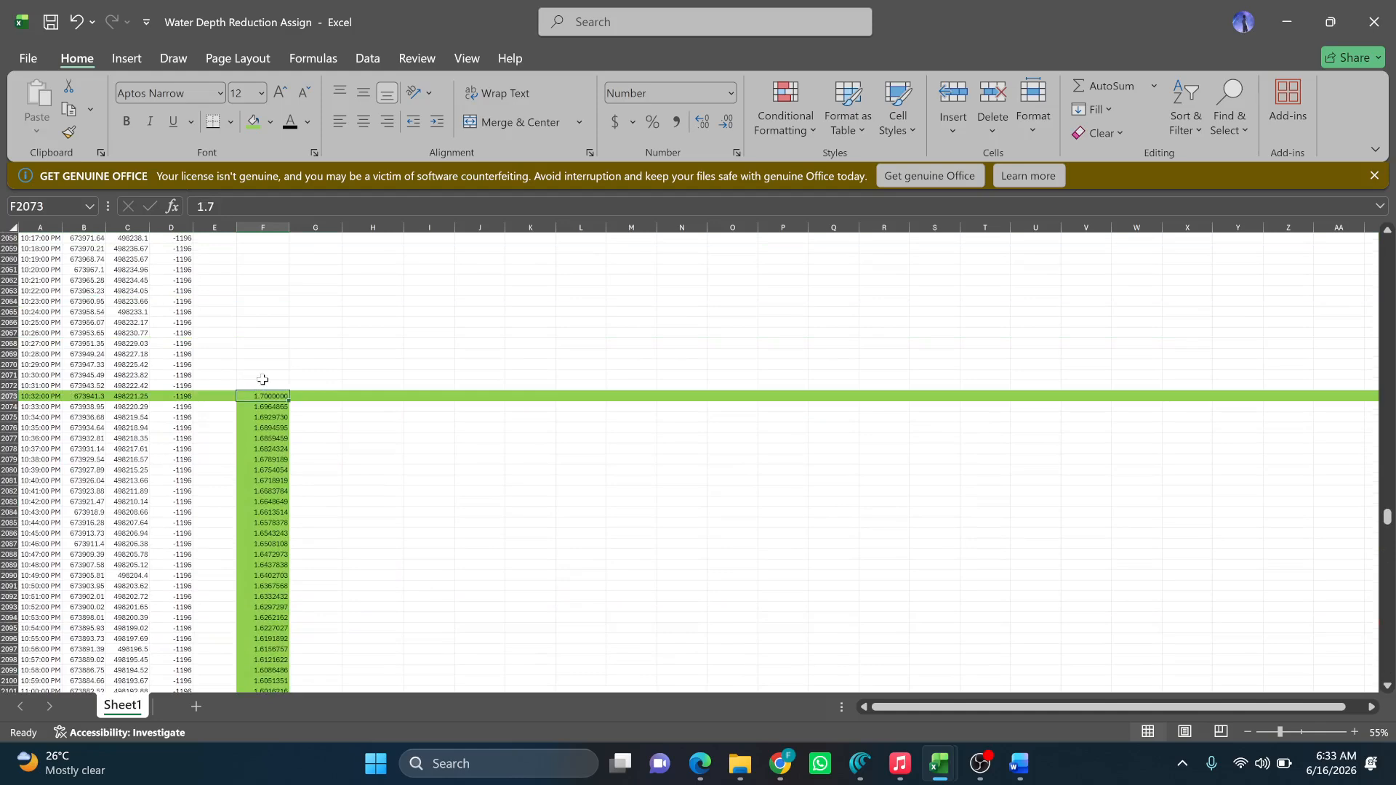
{"action": "key", "text": "ctrl+shift+Up"}
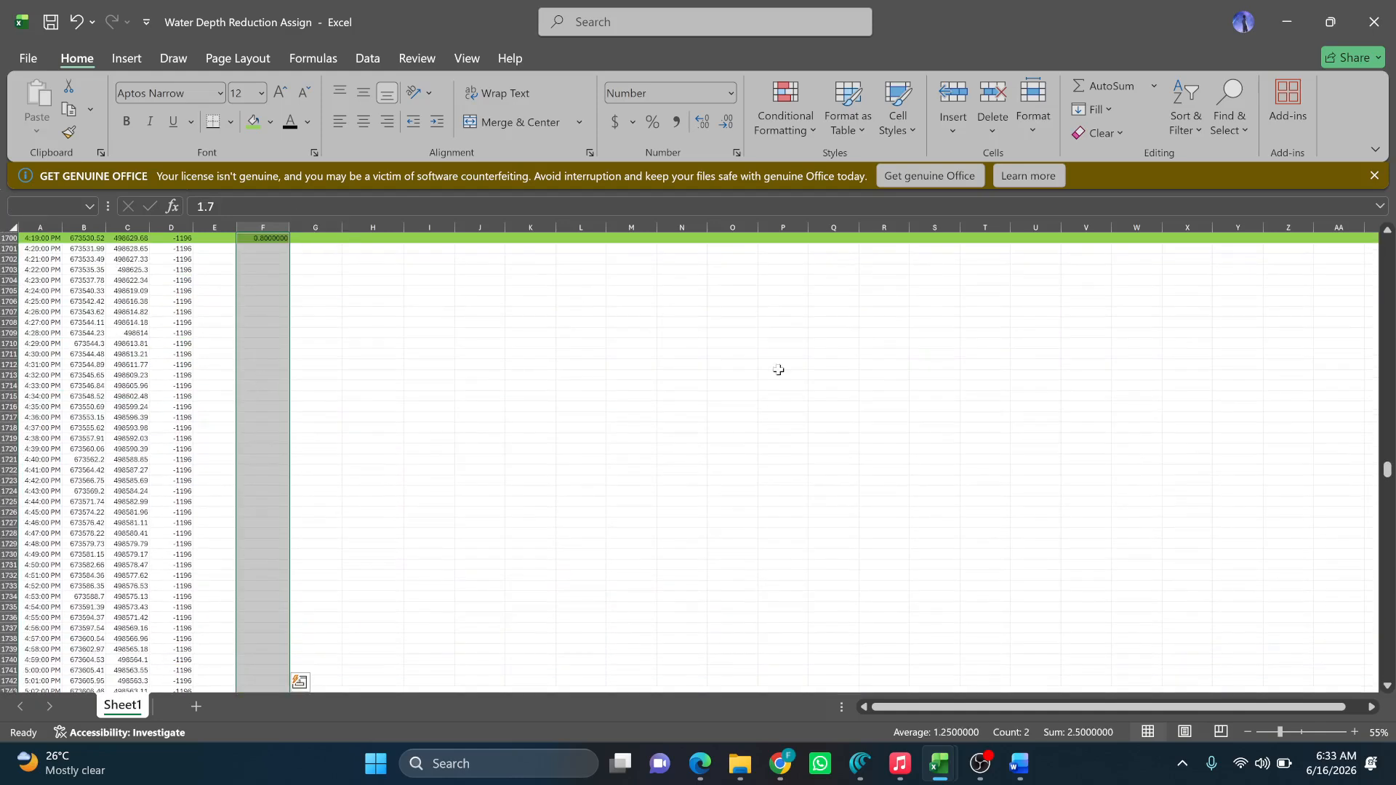
{"action": "left_click", "coordinate": [1093, 109]}
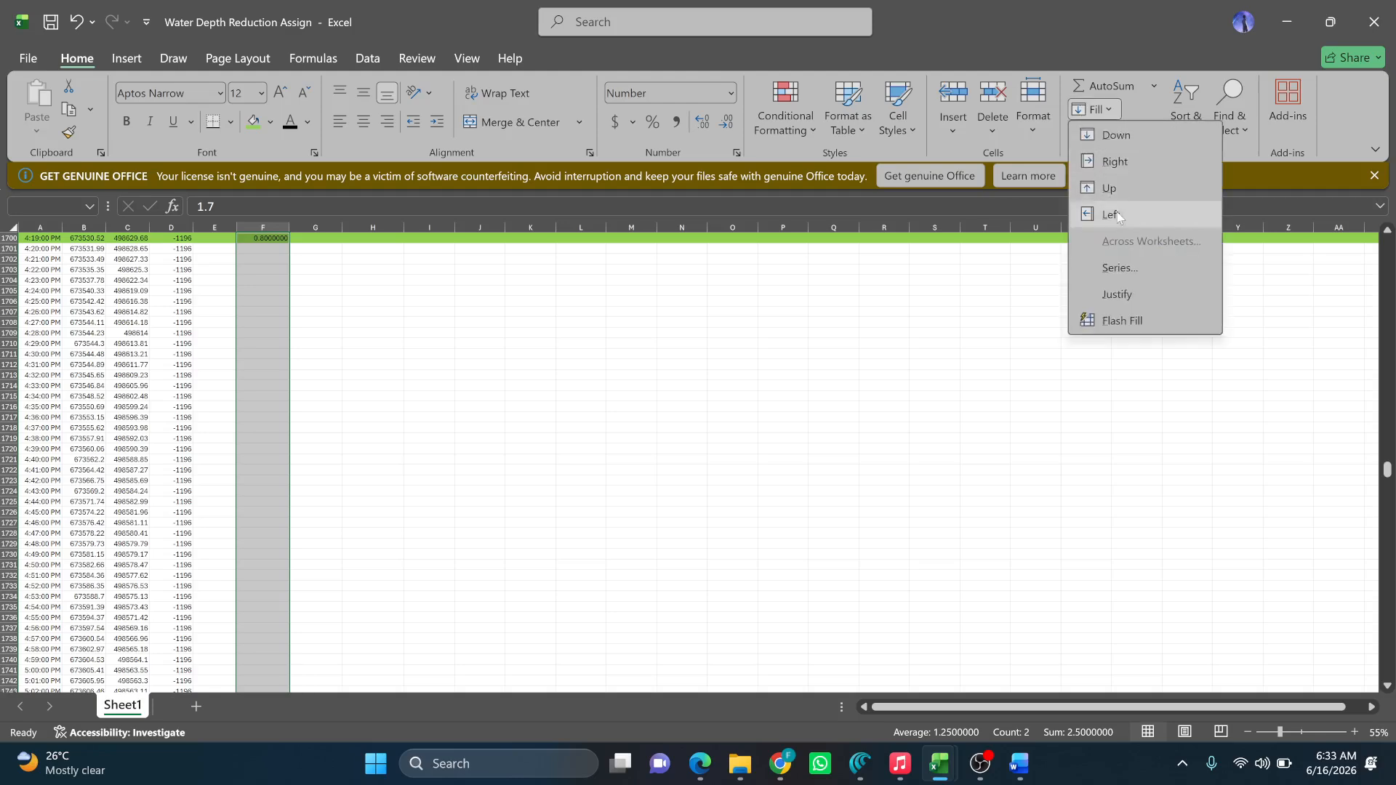
{"action": "left_click", "coordinate": [1130, 279]}
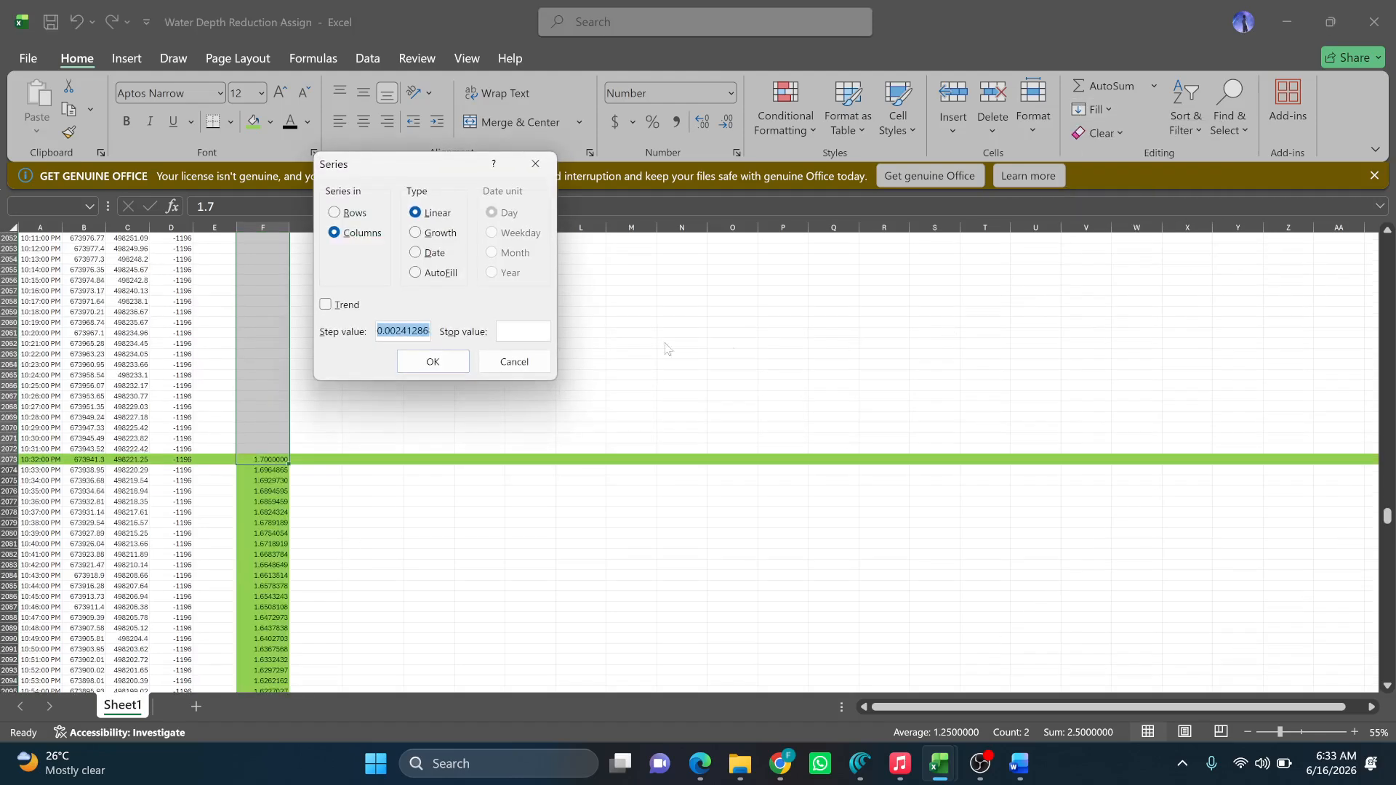
{"action": "left_click", "coordinate": [434, 360]}
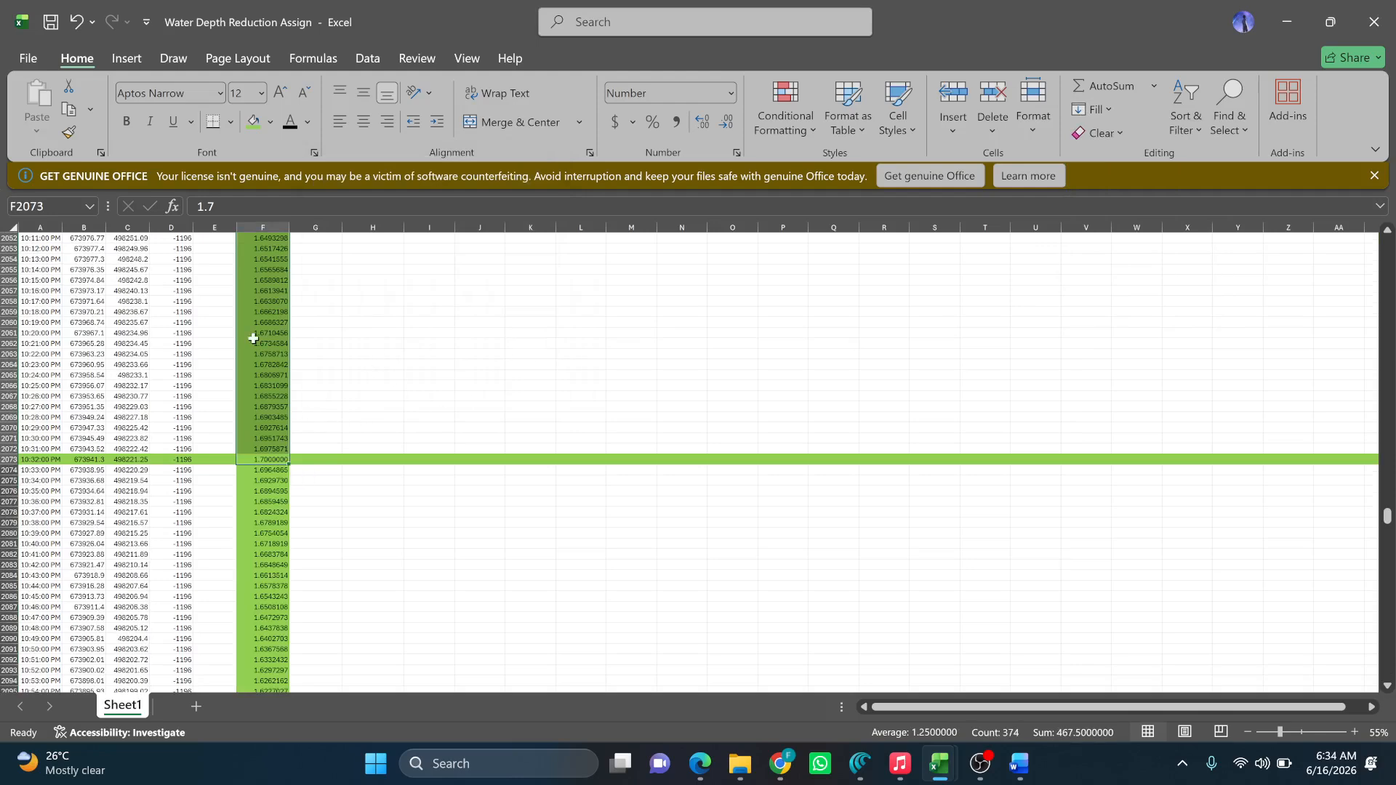
{"action": "key", "text": "Return"}
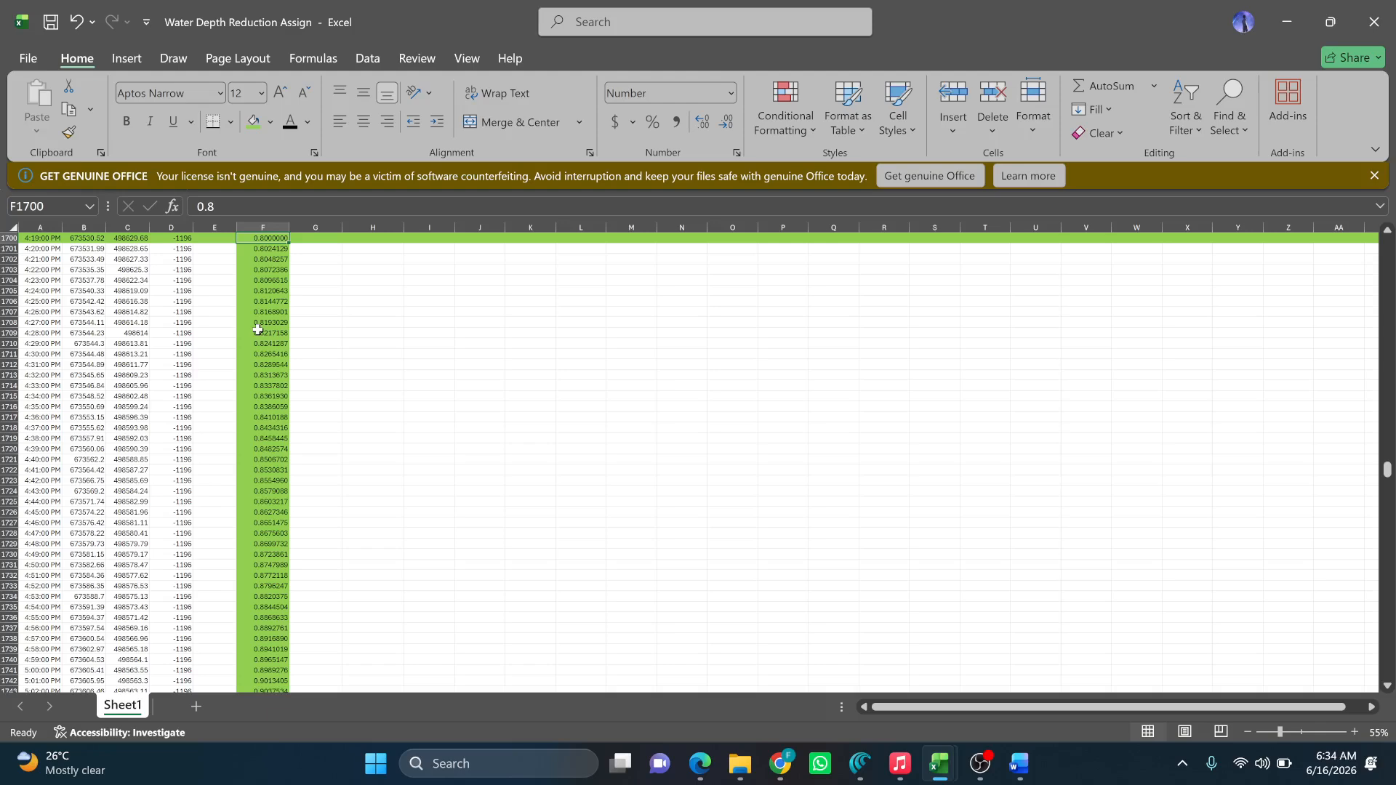
Fill column F between the 11:03 AM and 4:19 PM tide heights, rows 1384 to 1700, with a linear column series and shade it light green.
{"action": "key", "text": "ctrl+z"}
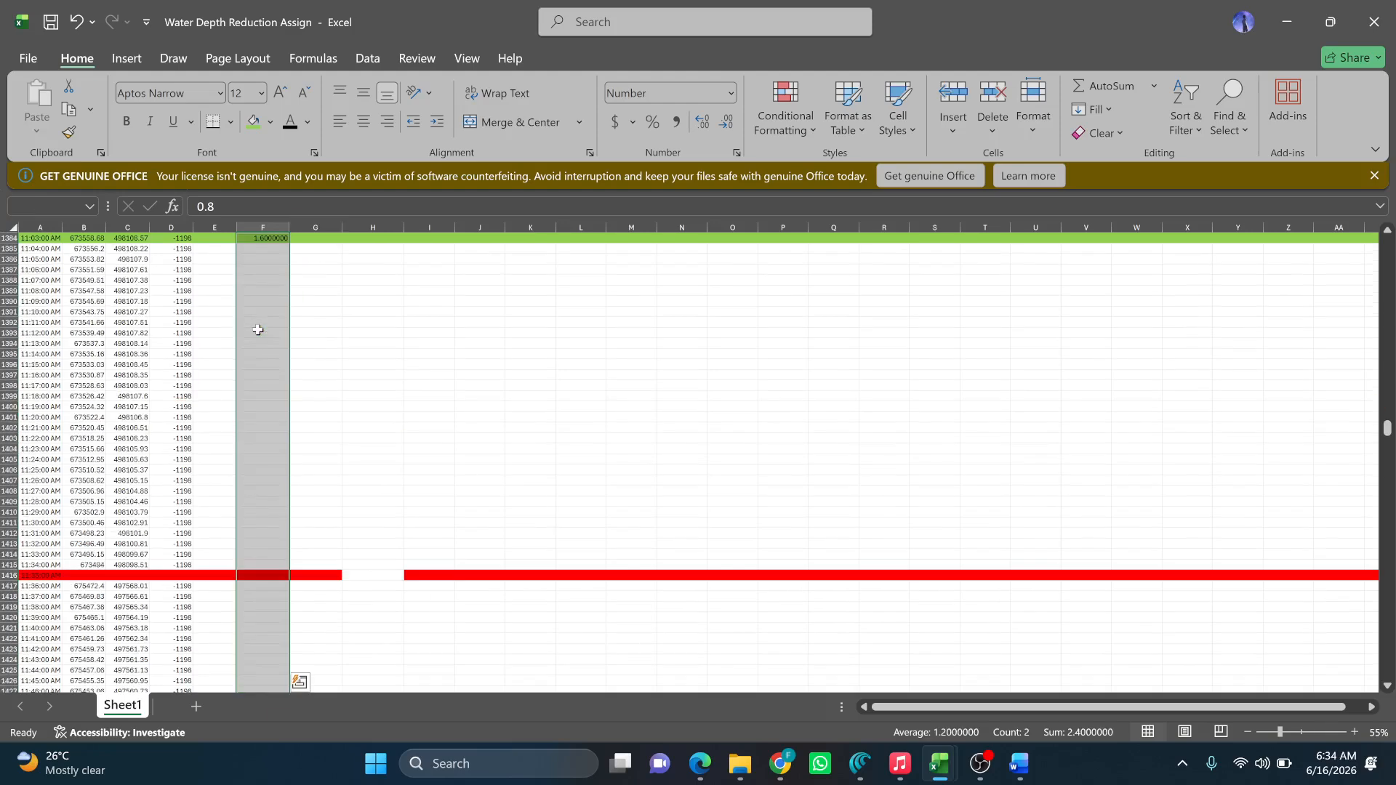
{"action": "left_click", "coordinate": [1106, 111]}
{"action": "left_click", "coordinate": [1120, 268]}
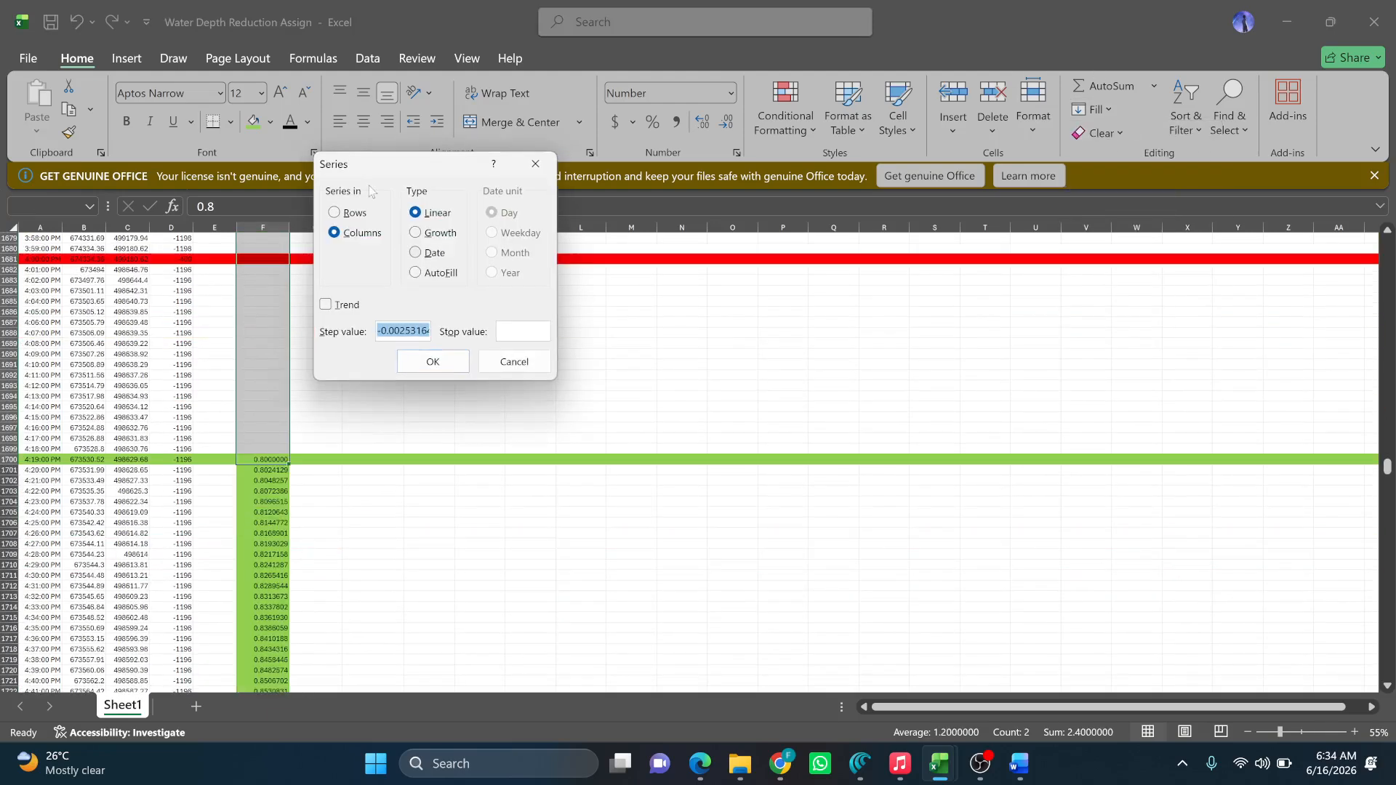
{"action": "left_click", "coordinate": [408, 364]}
{"action": "left_click", "coordinate": [277, 429]}
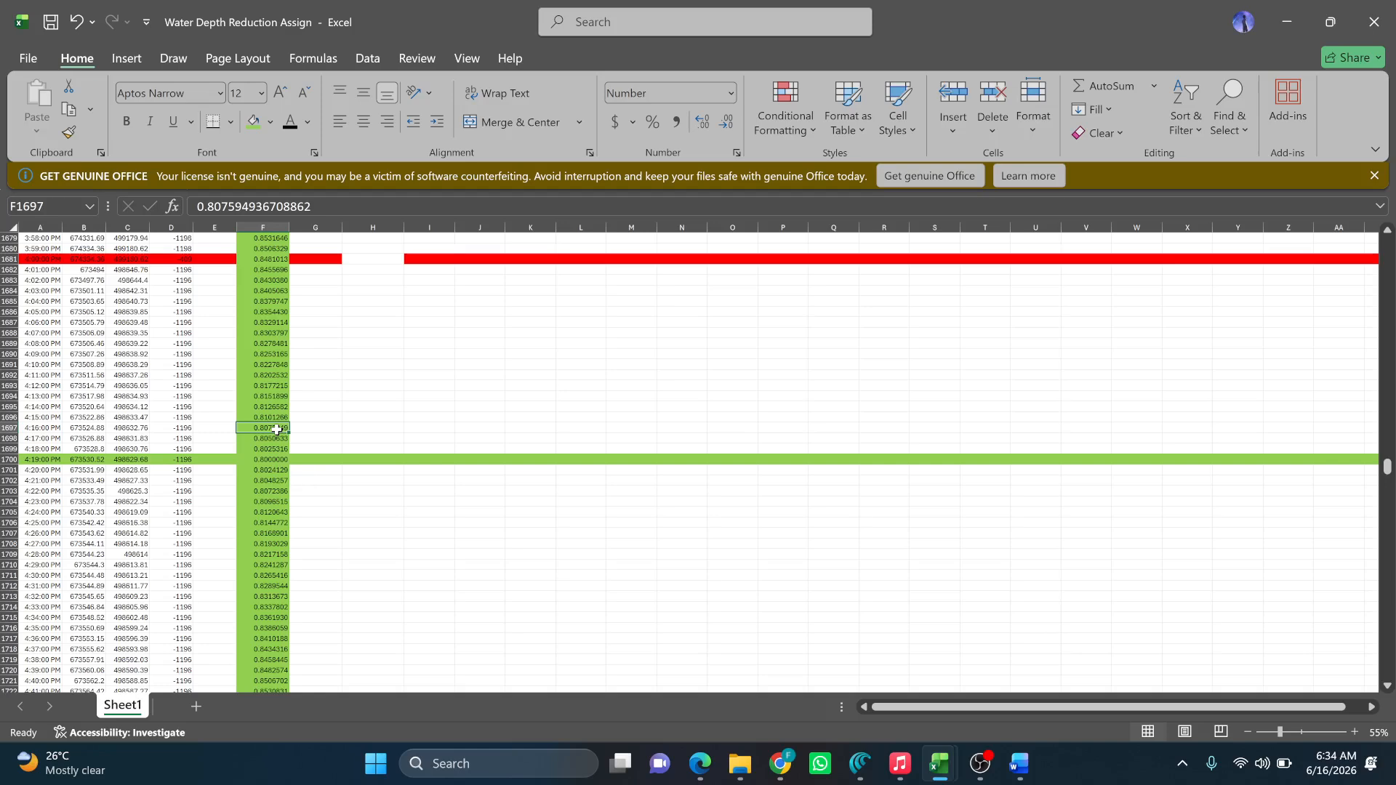
Fill column F between the 4:09 AM and 11:03 AM tide heights, rows 970 to 1384, with a linear column series and shade it light green.
{"action": "key", "text": "ctrl+Up"}
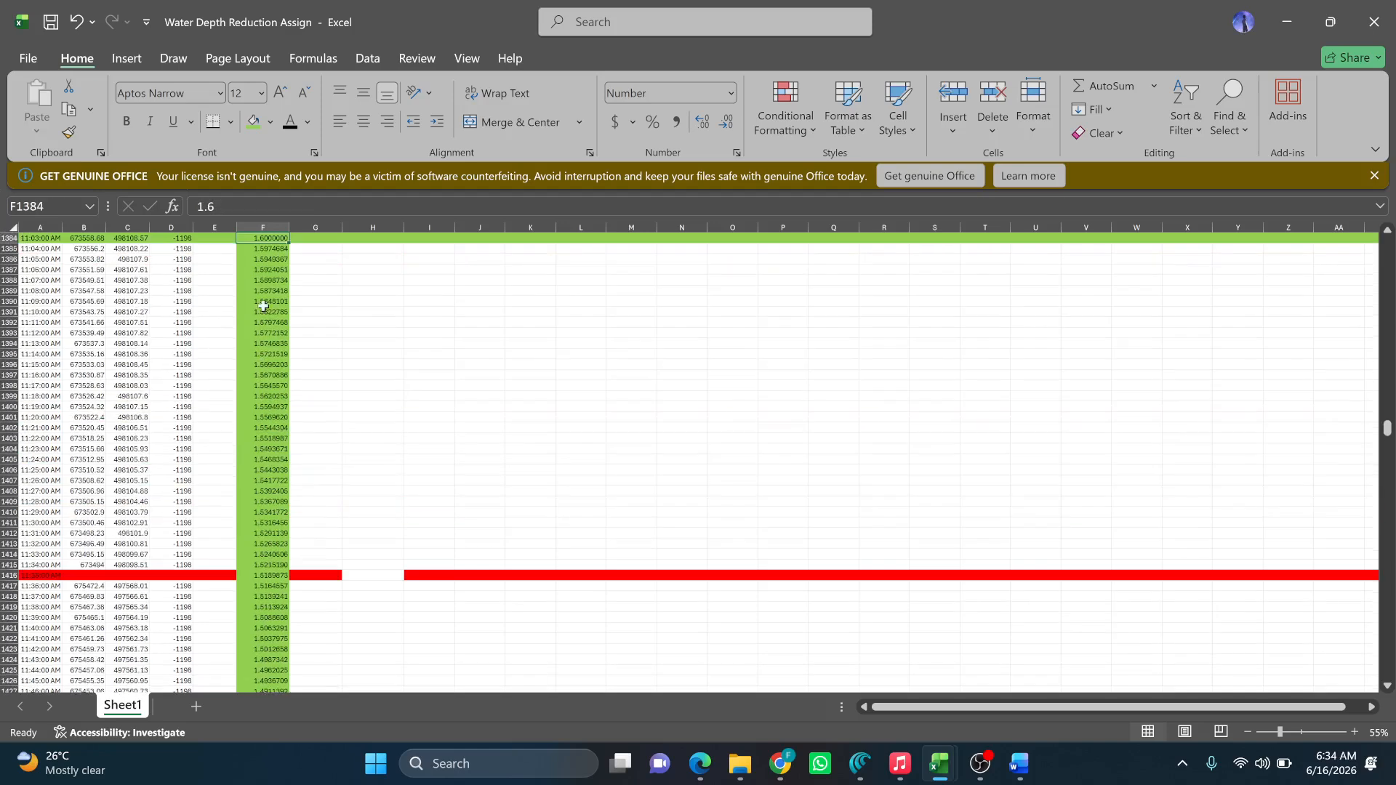
{"action": "key", "text": "ctrl+shift+Up"}
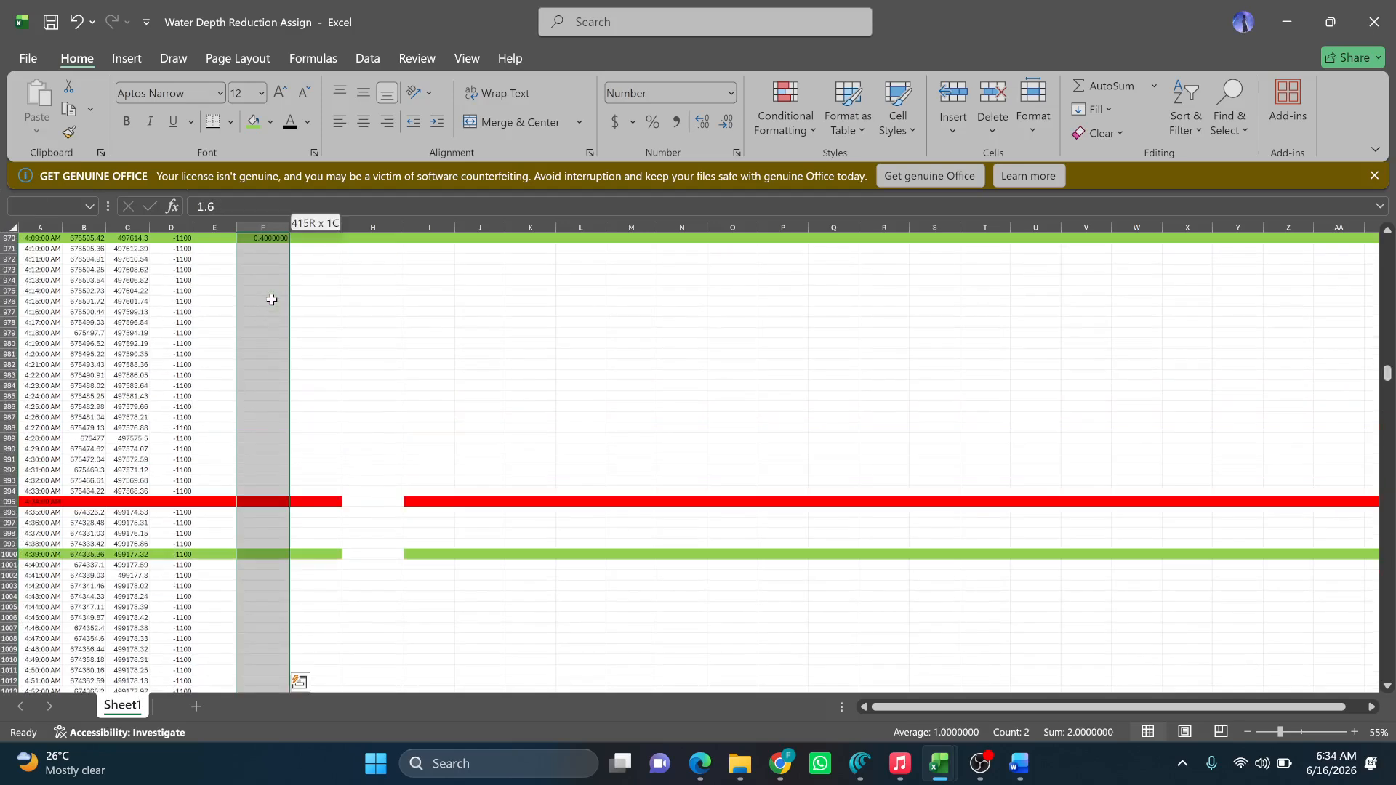
{"action": "left_click", "coordinate": [1091, 110]}
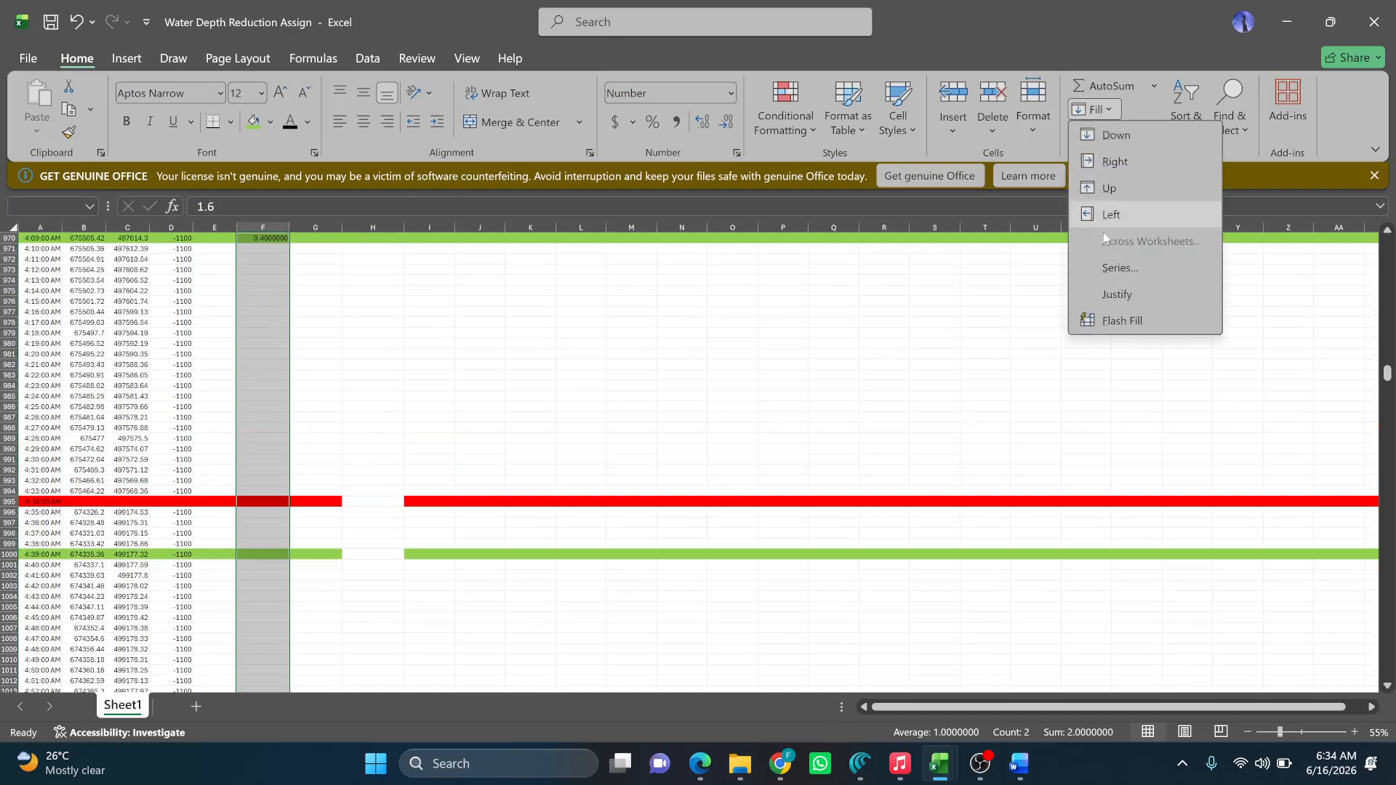
{"action": "left_click", "coordinate": [1094, 280]}
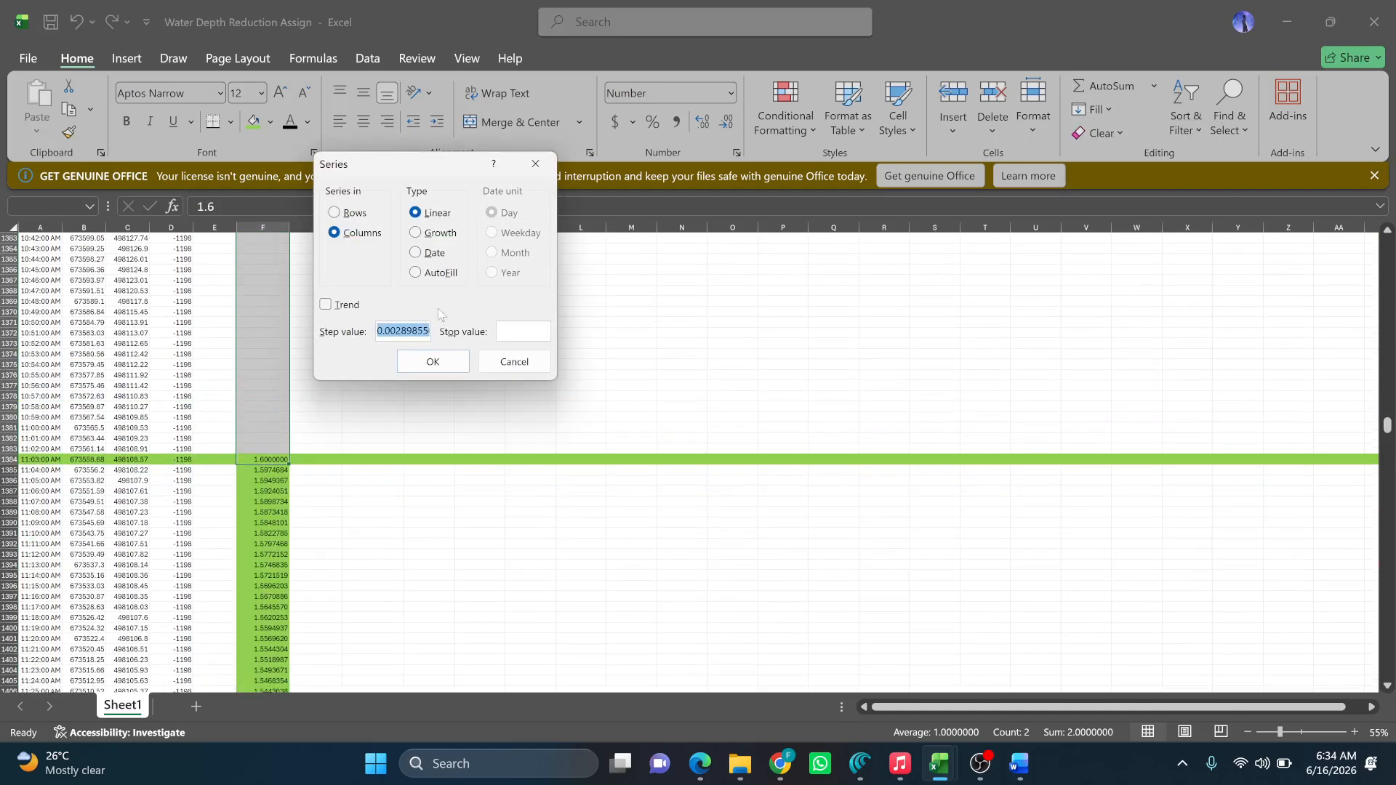
{"action": "left_click", "coordinate": [433, 362]}
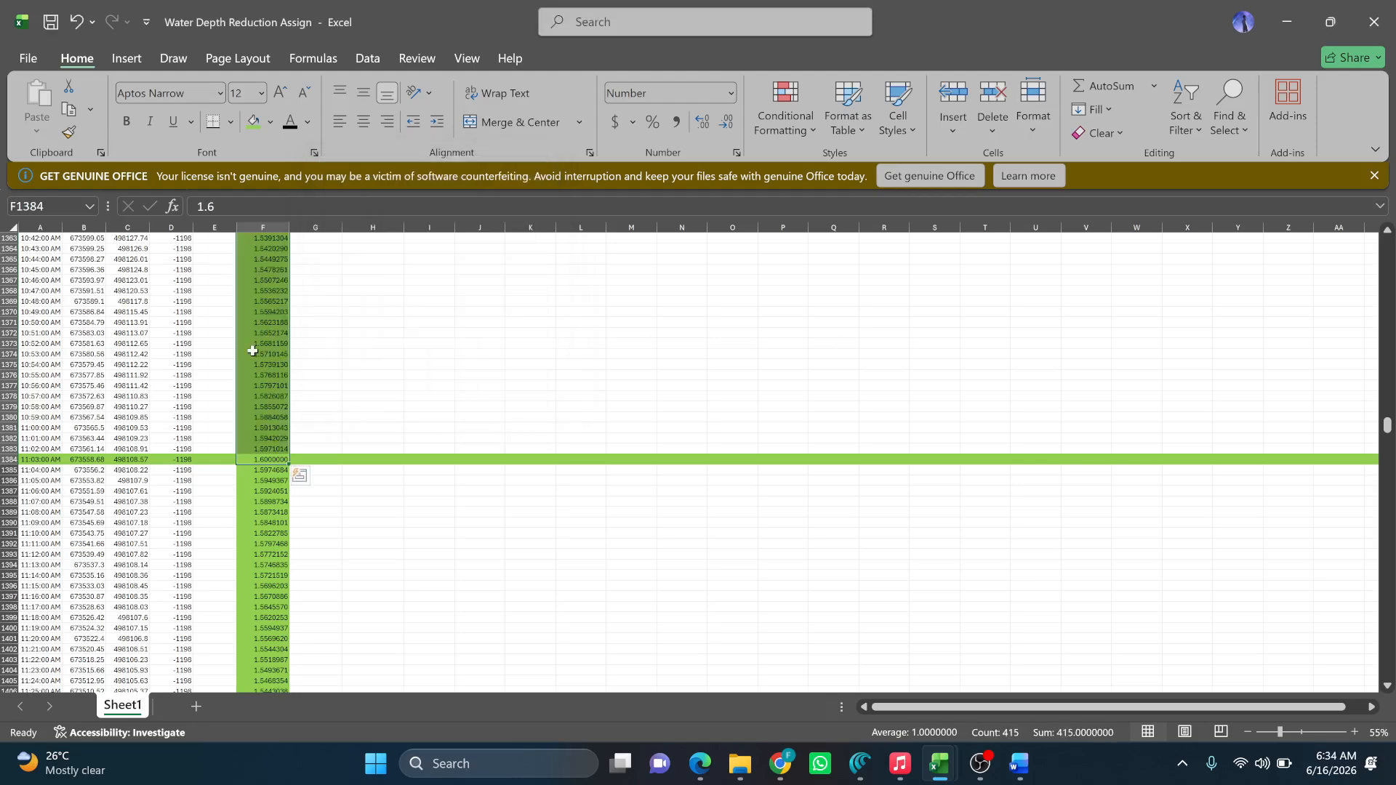
Fill column F between the 9:56 PM and 4:09 AM tide heights, rows 597 to 970, with a linear column series.
{"action": "key", "text": "ctrl+Up"}
{"action": "scroll", "coordinate": [252, 352], "scroll_direction": "up", "scroll_amount": 3}
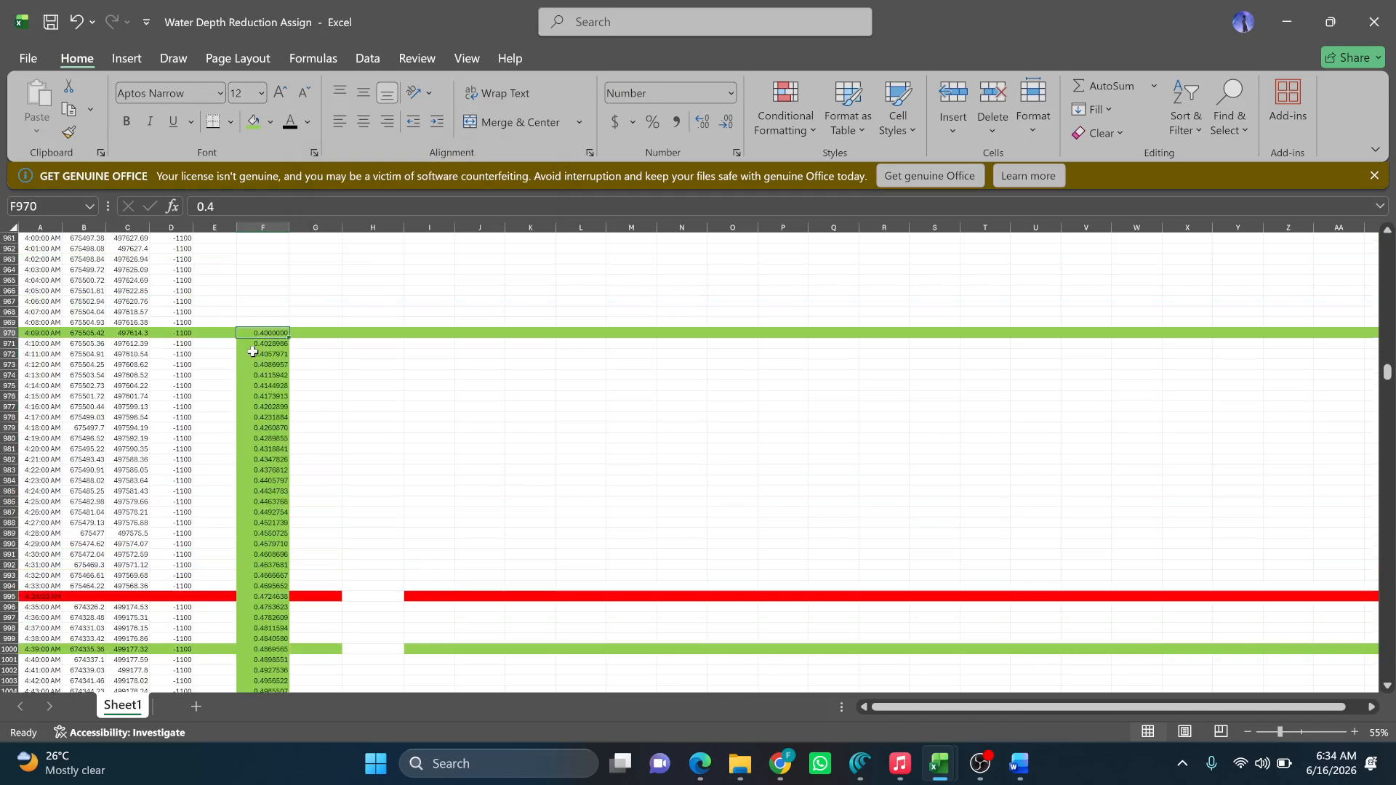
{"action": "key", "text": "ctrl+shift+Up"}
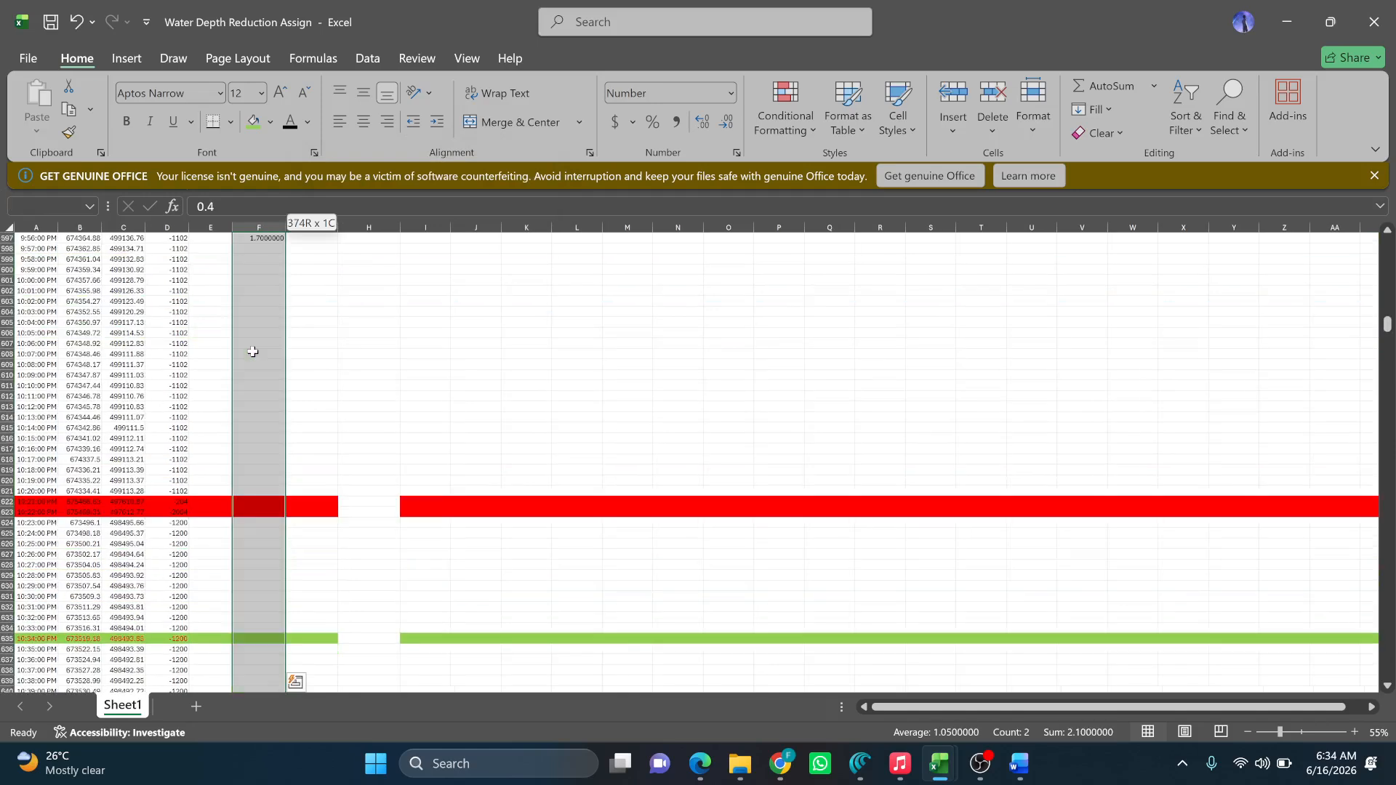
{"action": "left_click", "coordinate": [1094, 109]}
{"action": "left_click", "coordinate": [1113, 267]}
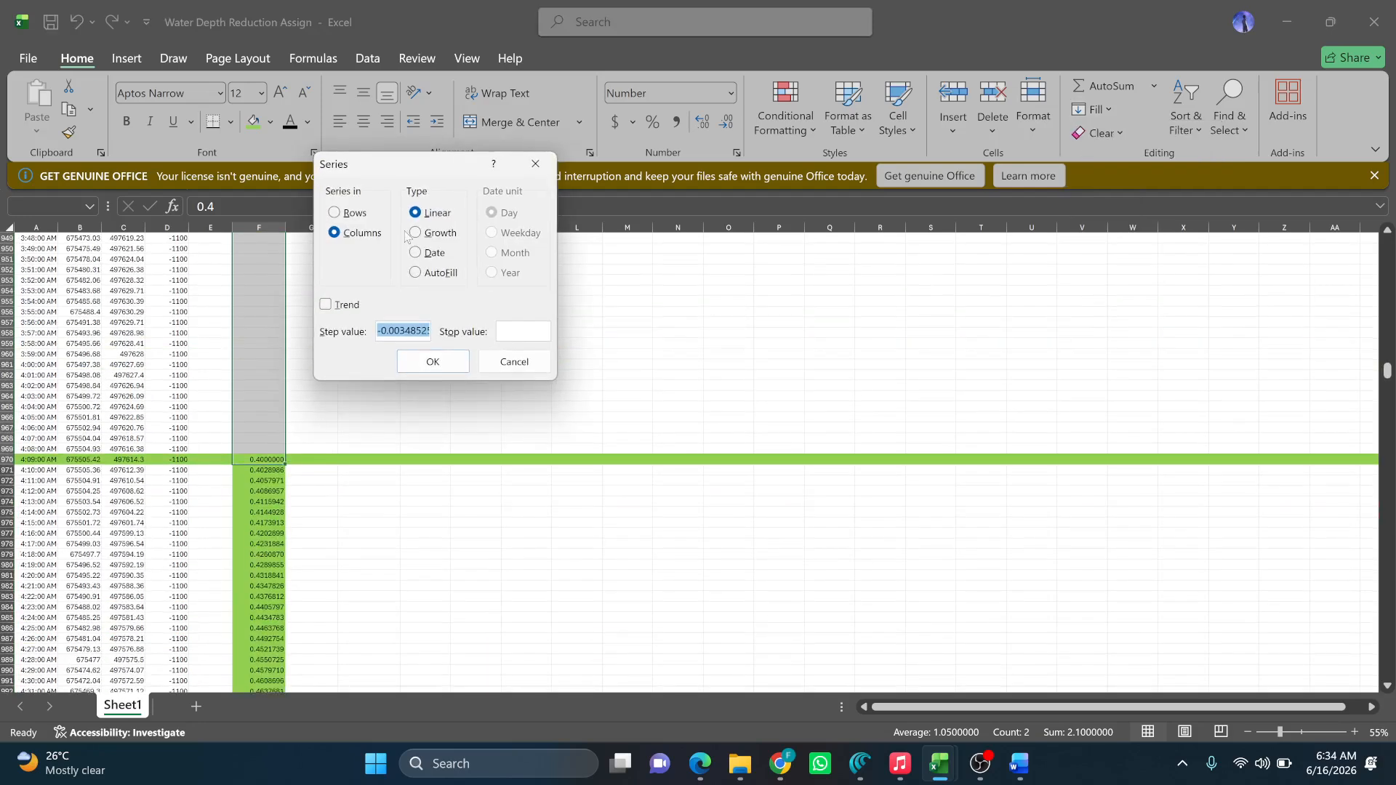
{"action": "left_click", "coordinate": [432, 363]}
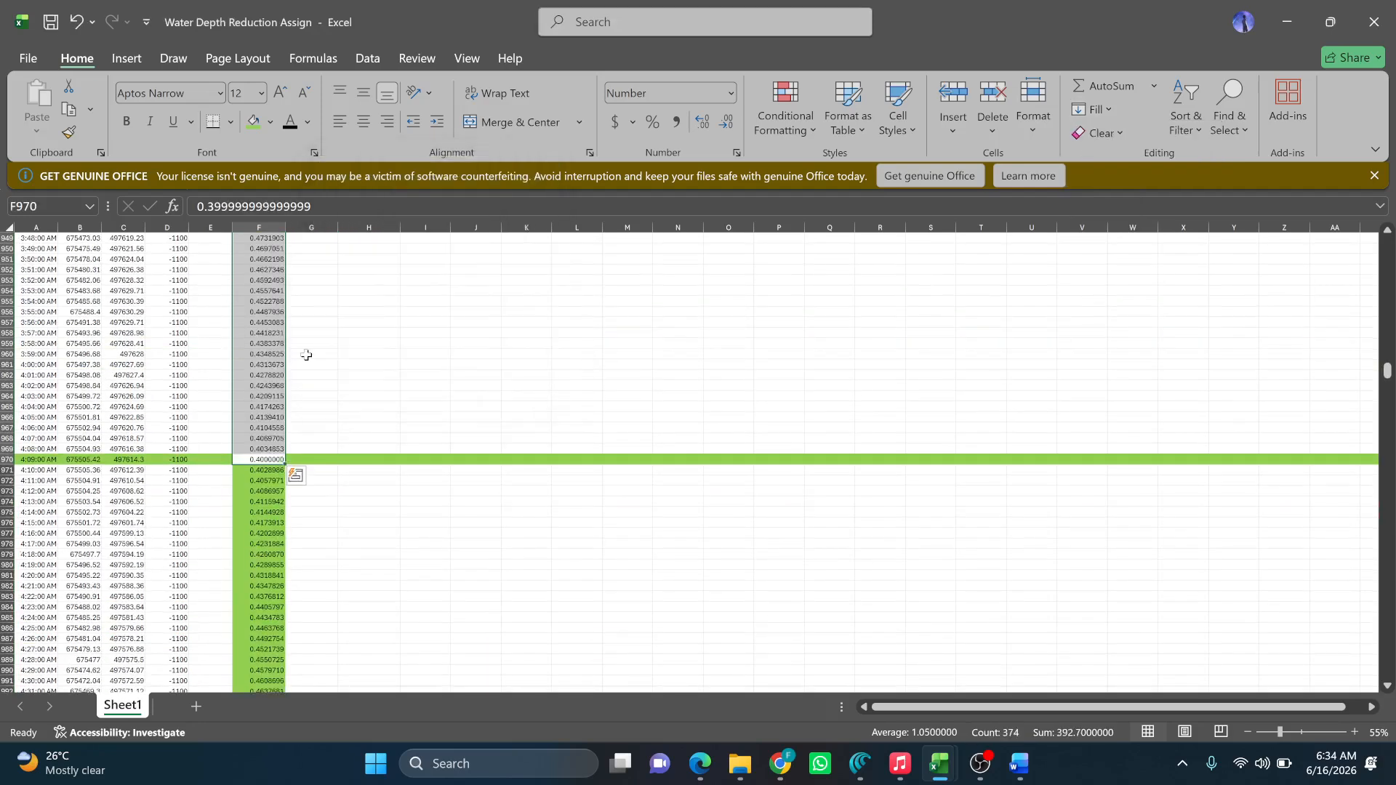
Review the interpolated tide heights in column F from the 4:09 AM row back up to the 9:56 PM row.
{"action": "scroll", "coordinate": [278, 350], "scroll_direction": "up", "scroll_amount": 1}
{"action": "scroll", "coordinate": [279, 349], "scroll_direction": "up", "scroll_amount": 20}
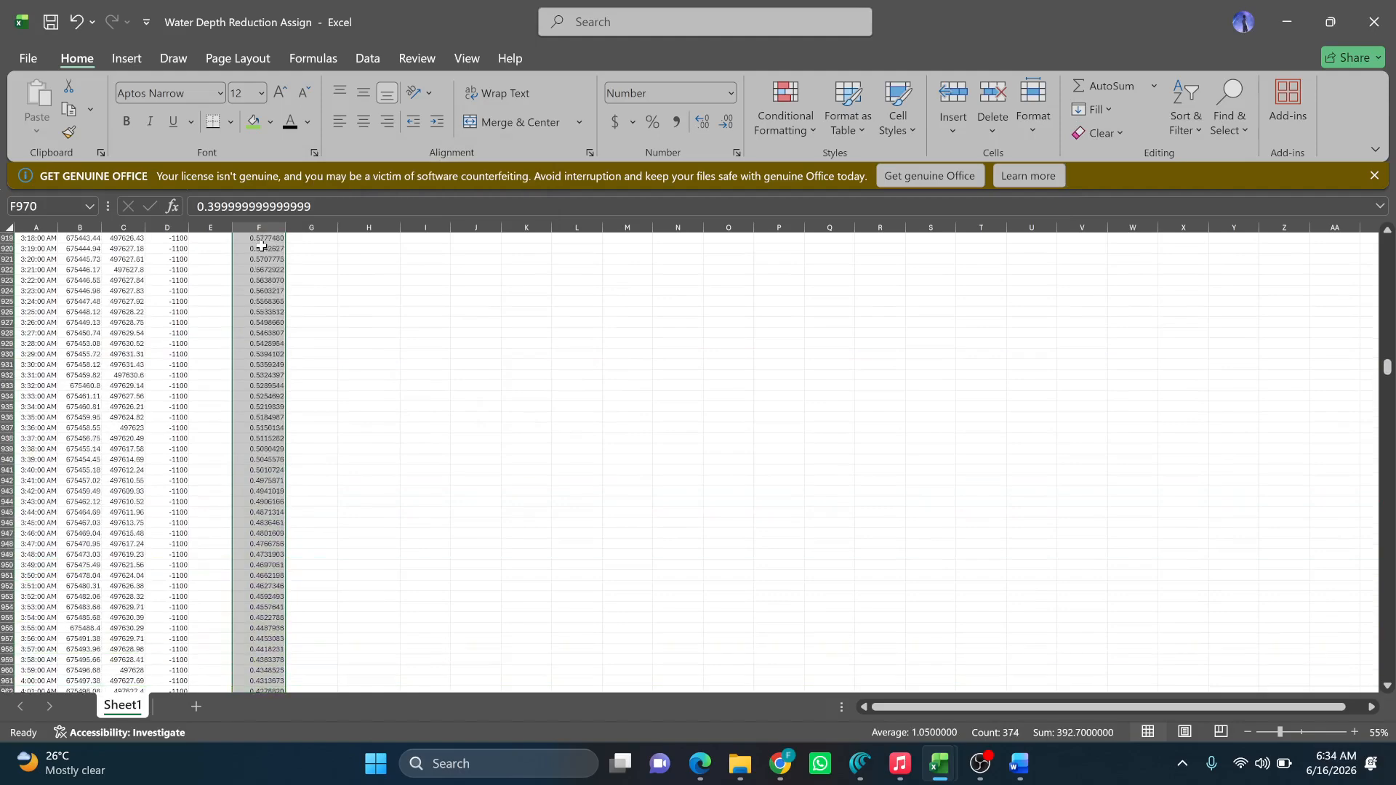
{"action": "scroll", "coordinate": [313, 277], "scroll_direction": "up", "scroll_amount": 20}
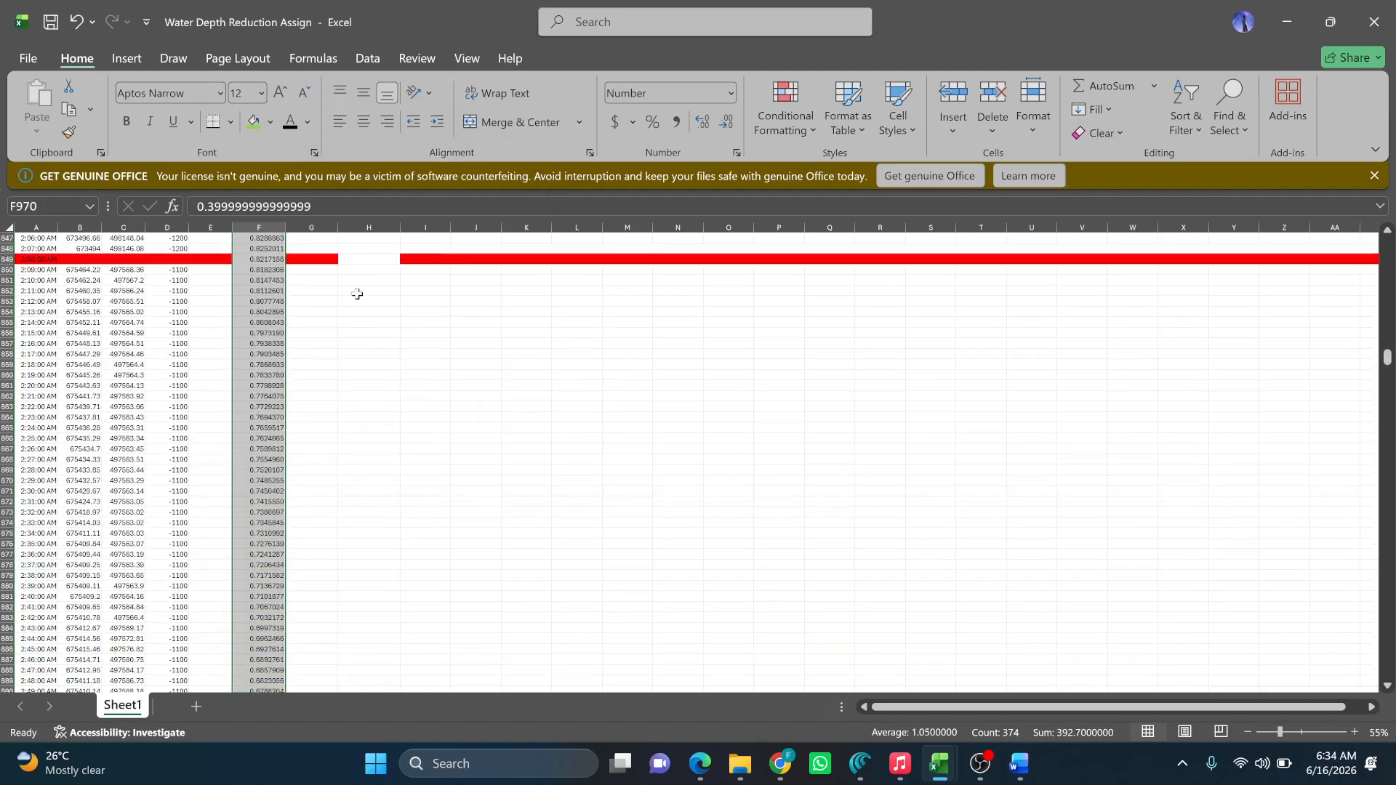
{"action": "scroll", "coordinate": [253, 278], "scroll_direction": "up", "scroll_amount": 20}
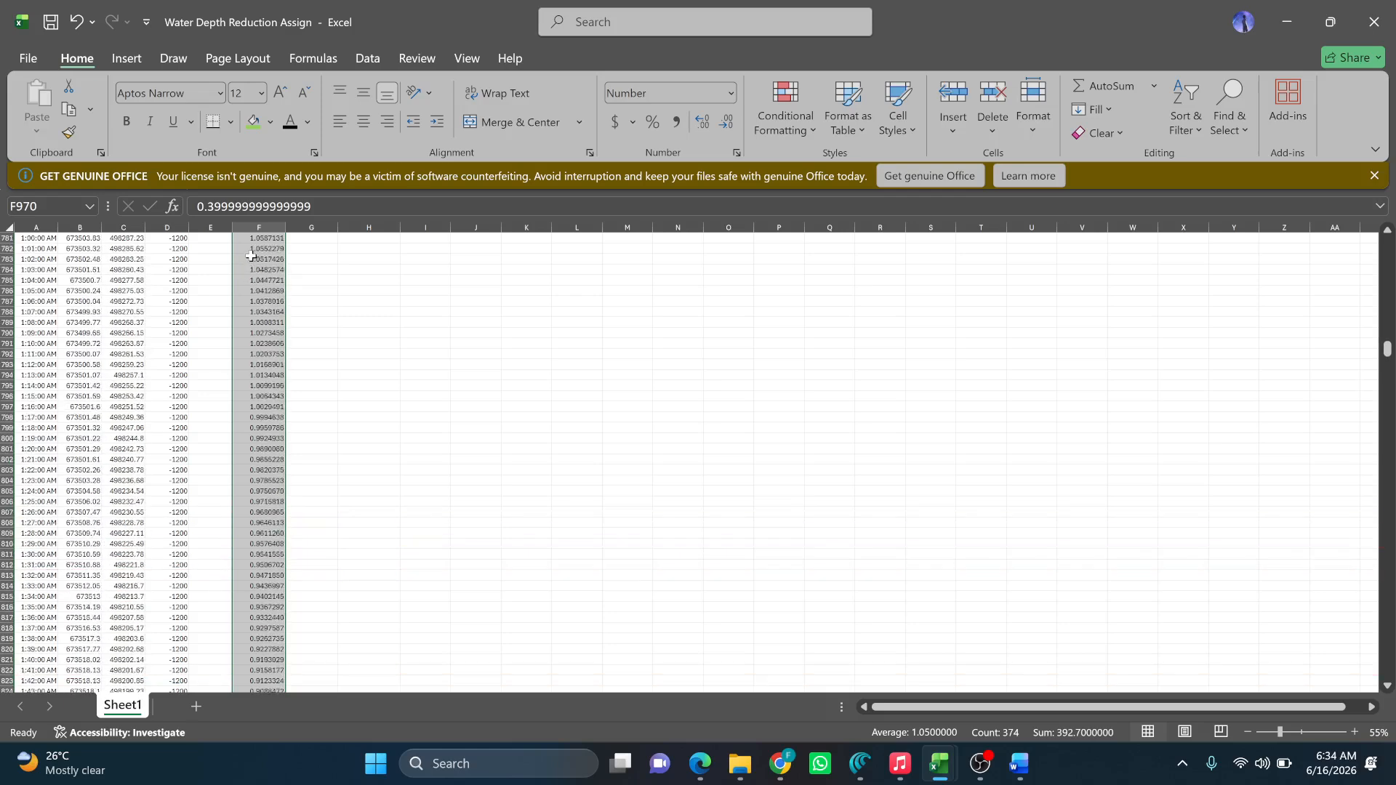
{"action": "scroll", "coordinate": [253, 256], "scroll_direction": "down", "scroll_amount": 20}
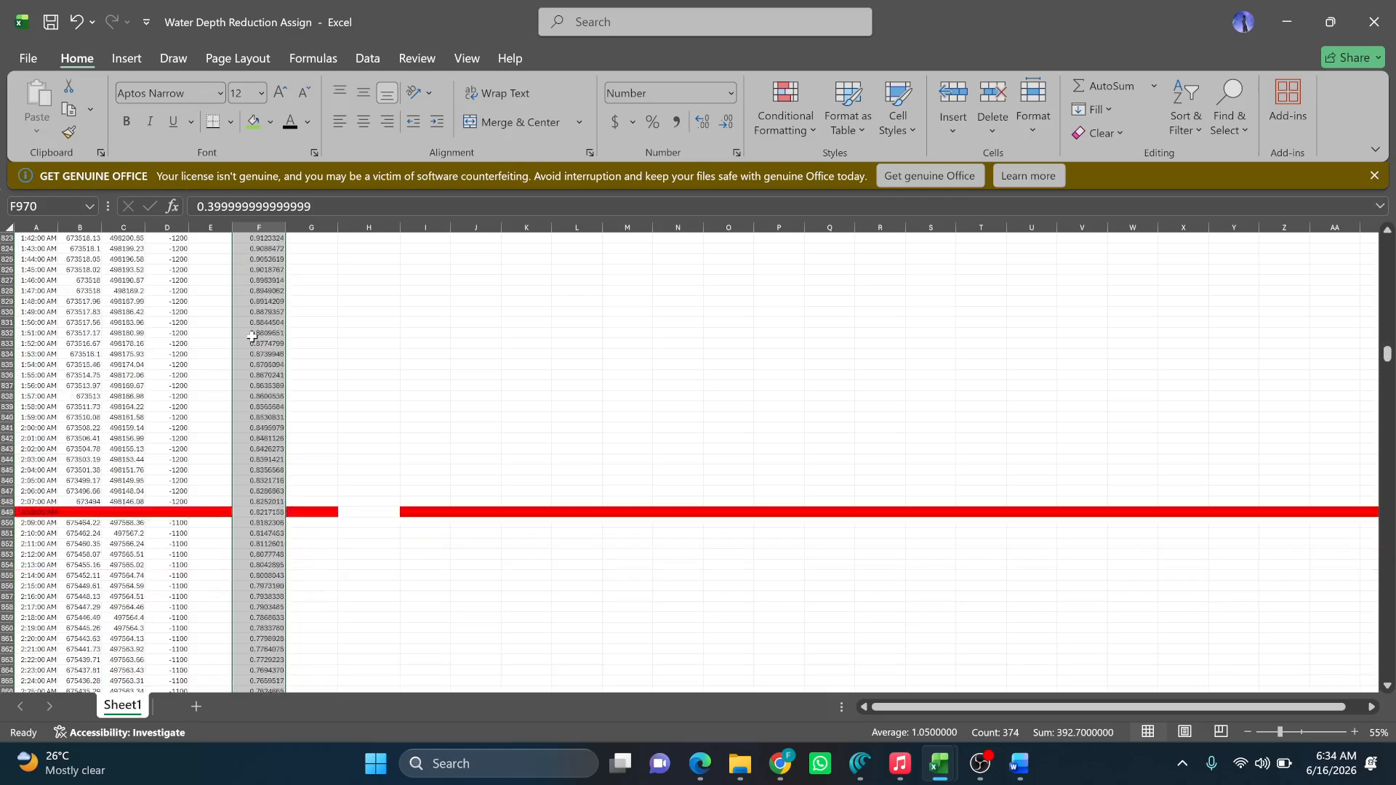
{"action": "scroll", "coordinate": [258, 330], "scroll_direction": "down", "scroll_amount": 20}
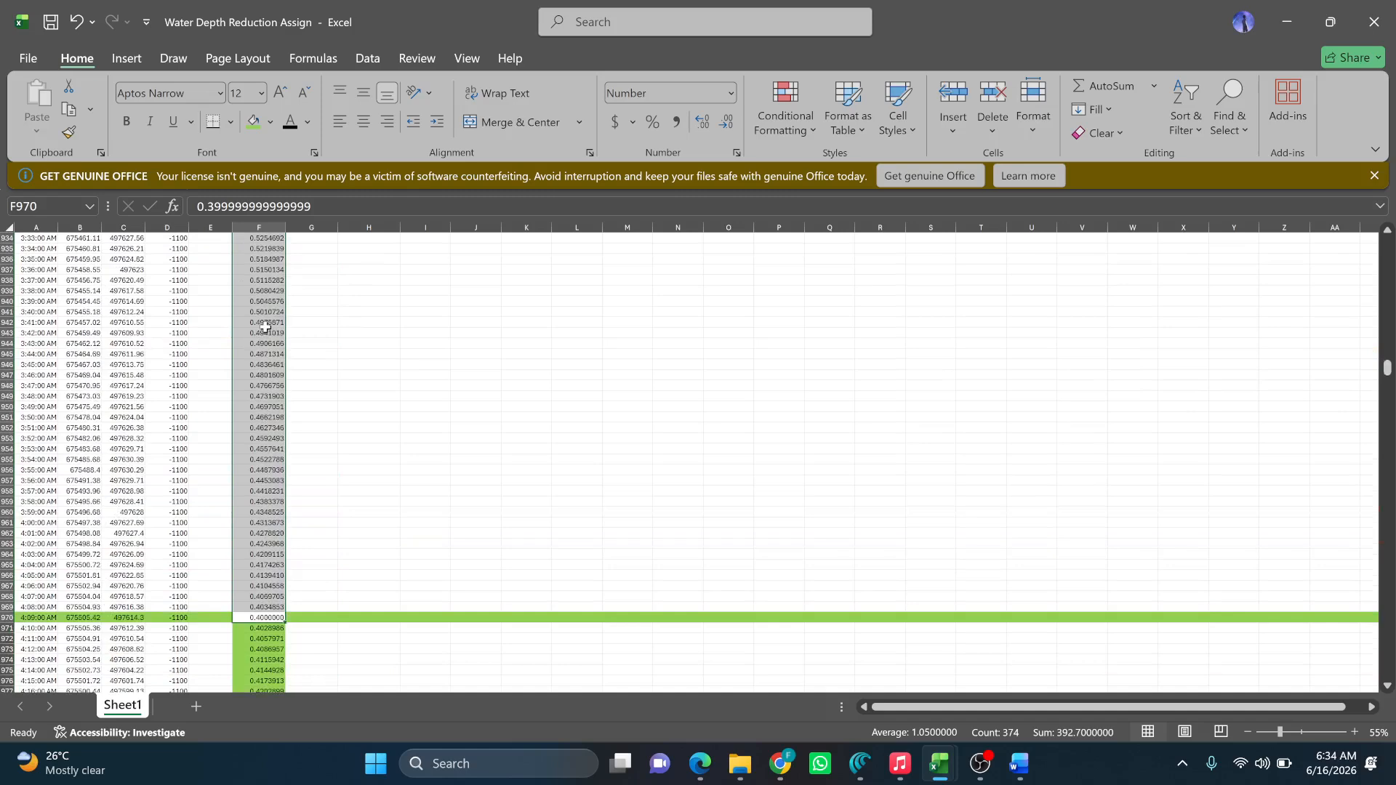
{"action": "scroll", "coordinate": [267, 317], "scroll_direction": "up", "scroll_amount": 10}
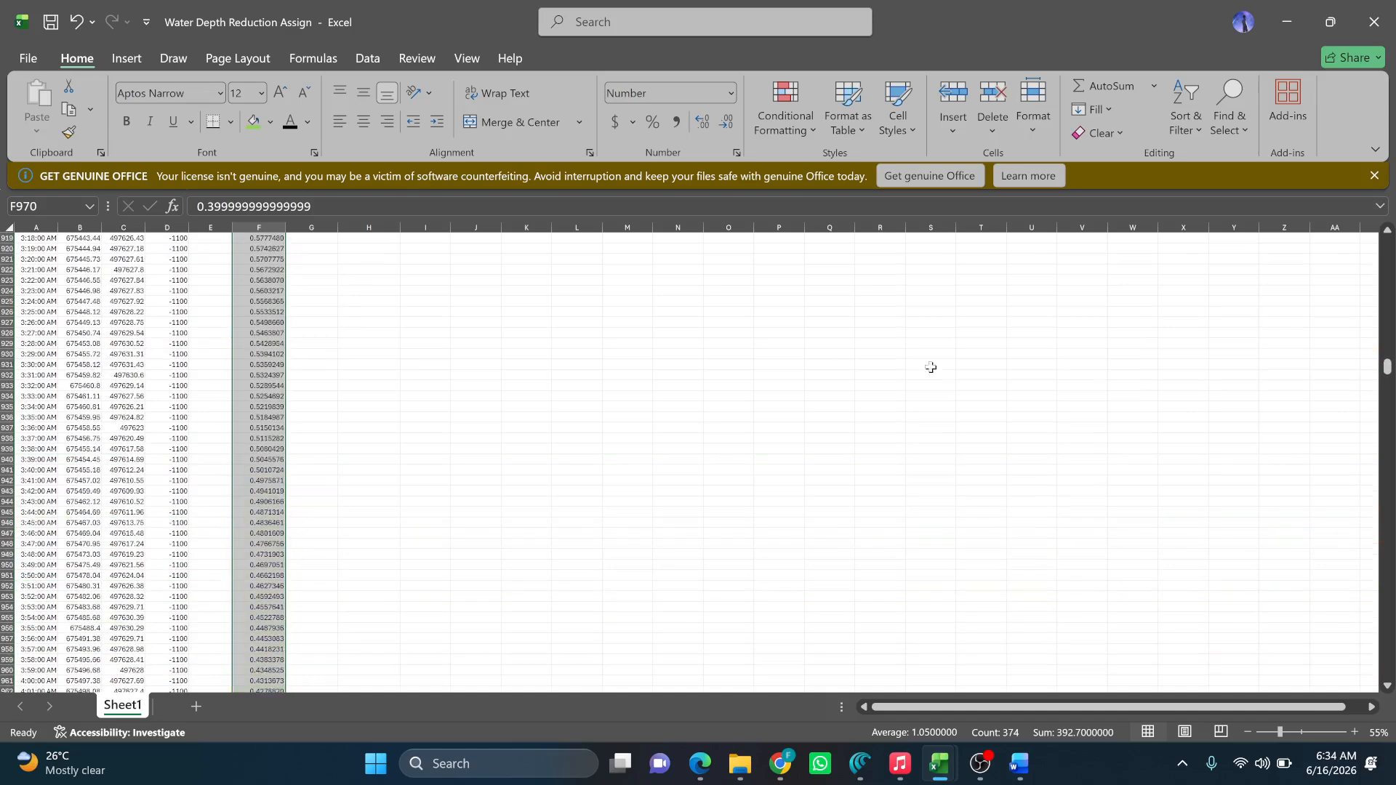
{"action": "left_click_drag", "start_coordinate": [1387, 375], "coordinate": [1381, 331]}
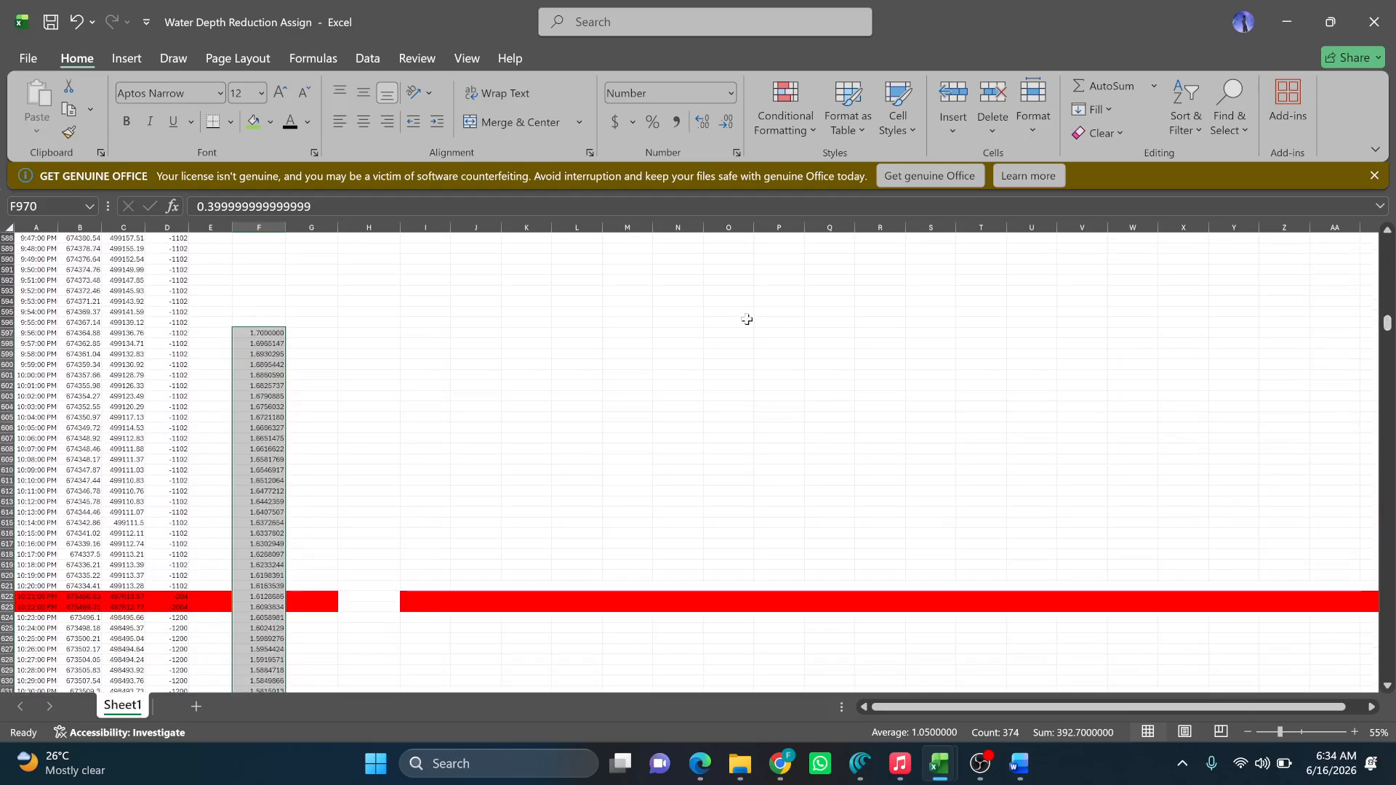
Shade the tide heights in F597 to F970 light green and highlight the whole 9:56 PM row, row 597, in the same colour.
{"action": "left_click", "coordinate": [251, 123]}
{"action": "scroll", "coordinate": [125, 381], "scroll_direction": "up", "scroll_amount": 3}
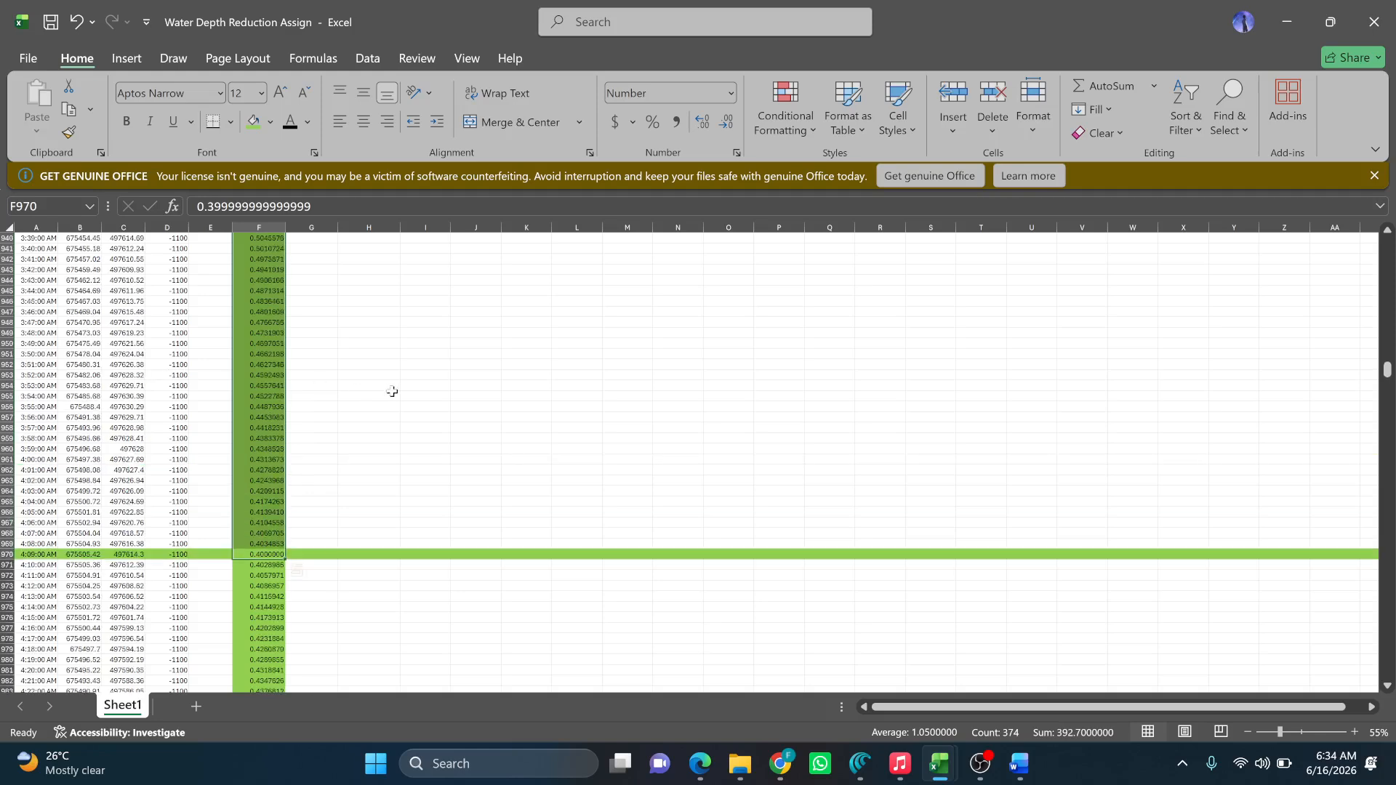
{"action": "key", "text": "ctrl+Up"}
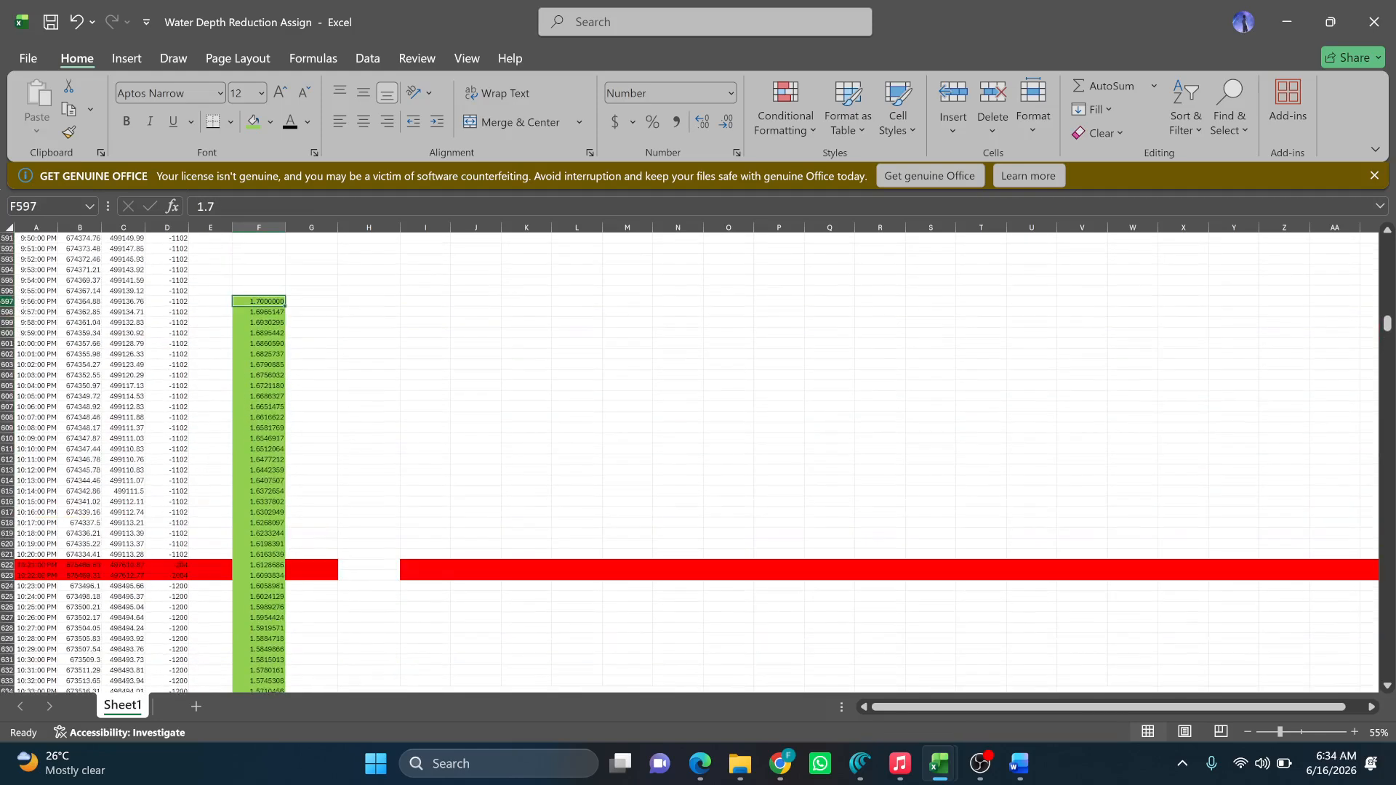
{"action": "left_click", "coordinate": [8, 301]}
{"action": "left_click", "coordinate": [252, 122]}
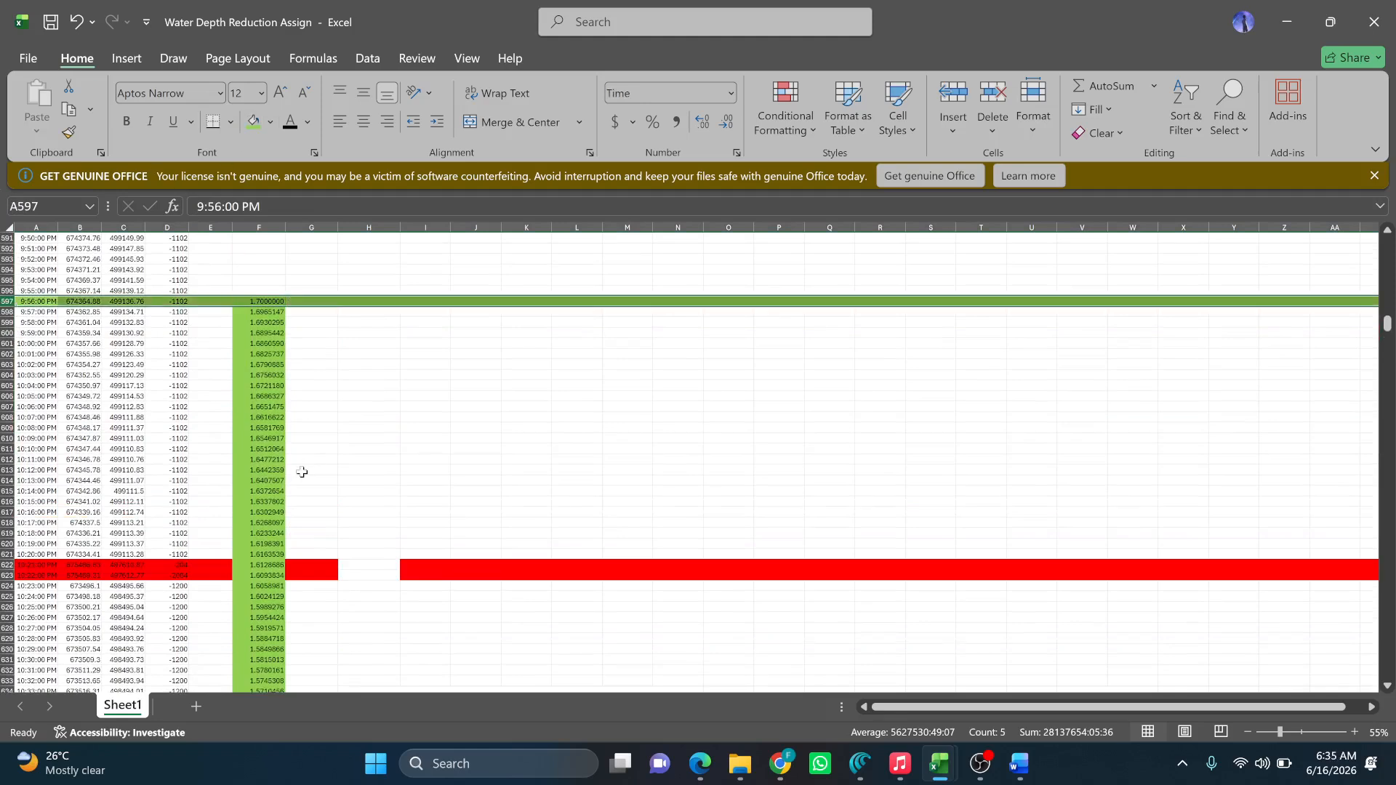
Remove the fill colour from the wrongly highlighted 10:34 PM row, row 635.
{"action": "scroll", "coordinate": [291, 465], "scroll_direction": "down", "scroll_amount": 5}
{"action": "scroll", "coordinate": [186, 504], "scroll_direction": "up", "scroll_amount": 7}
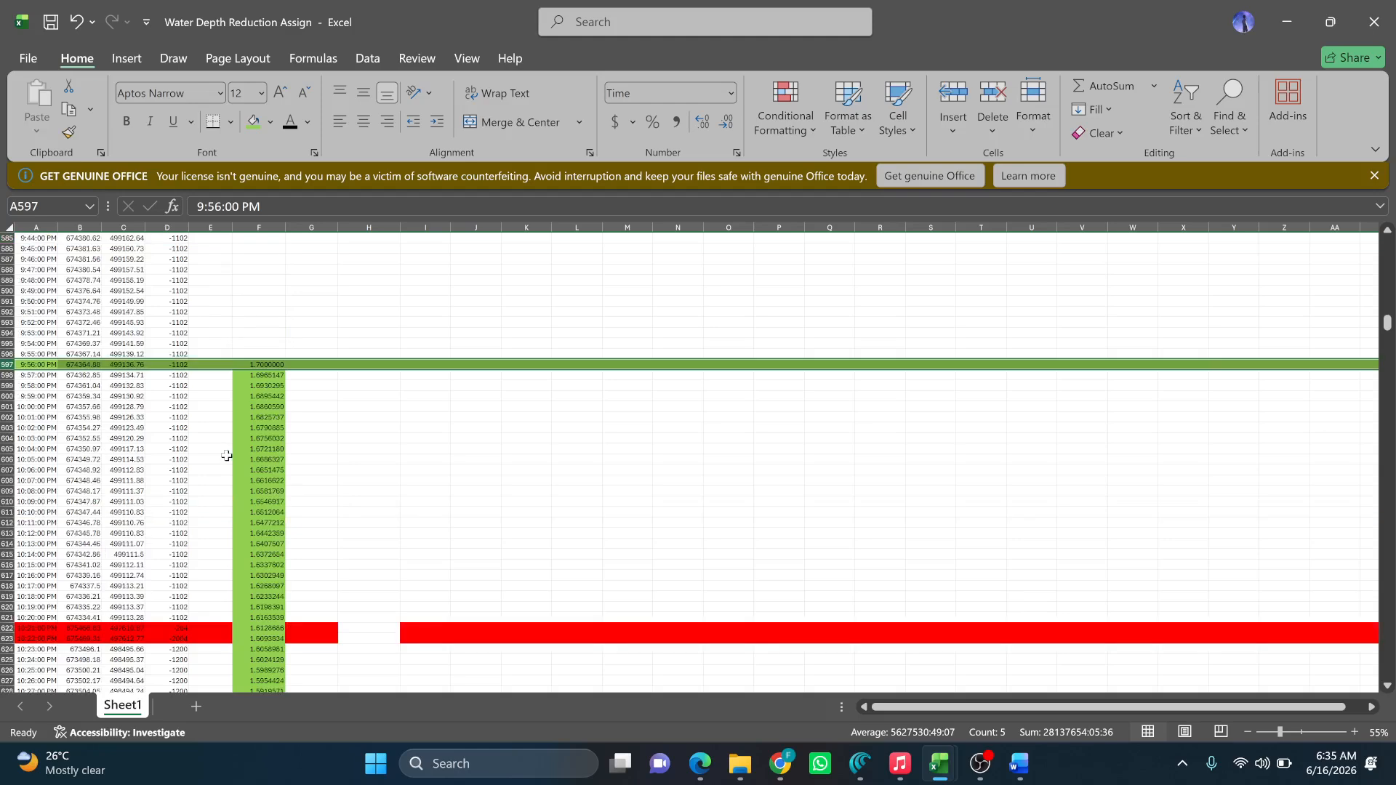
{"action": "scroll", "coordinate": [226, 455], "scroll_direction": "down", "scroll_amount": 8}
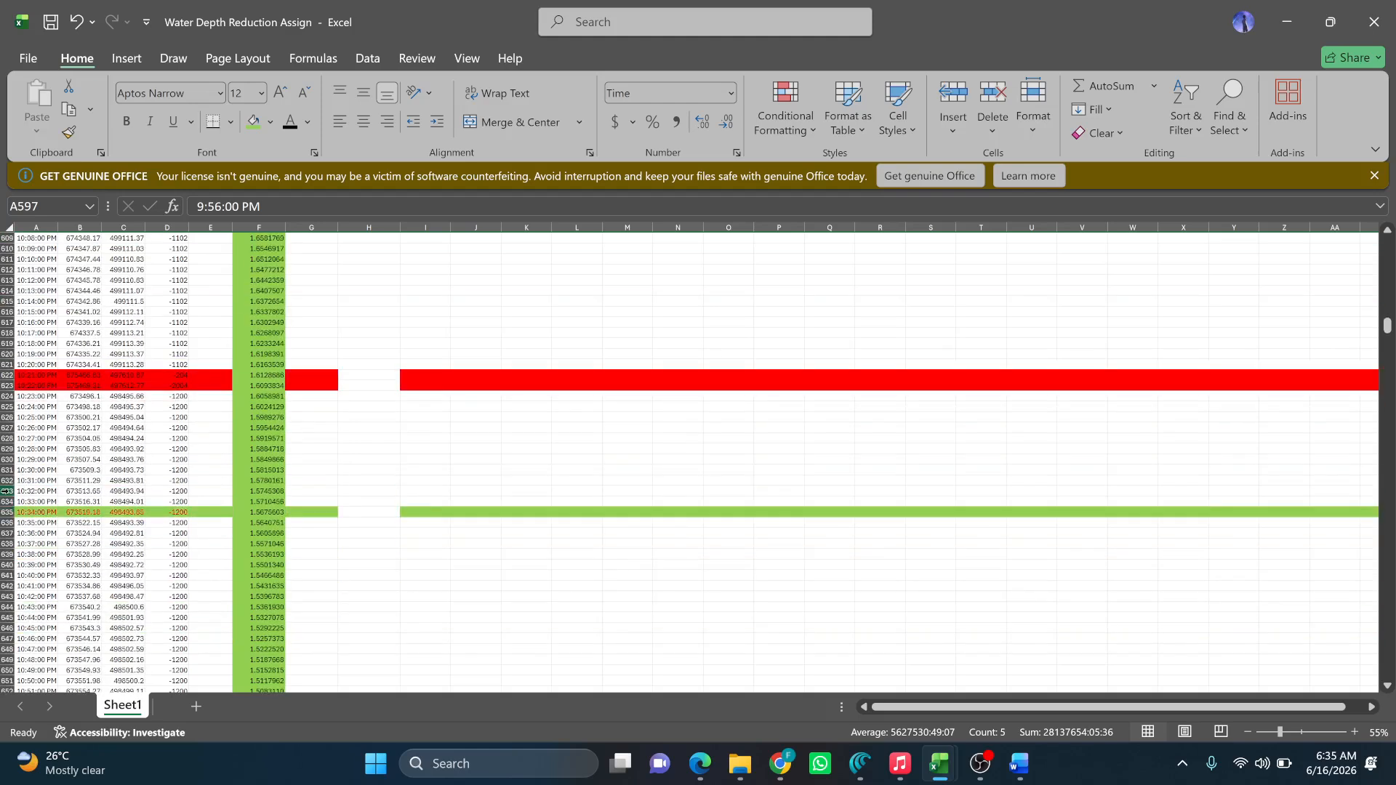
{"action": "left_click", "coordinate": [6, 512]}
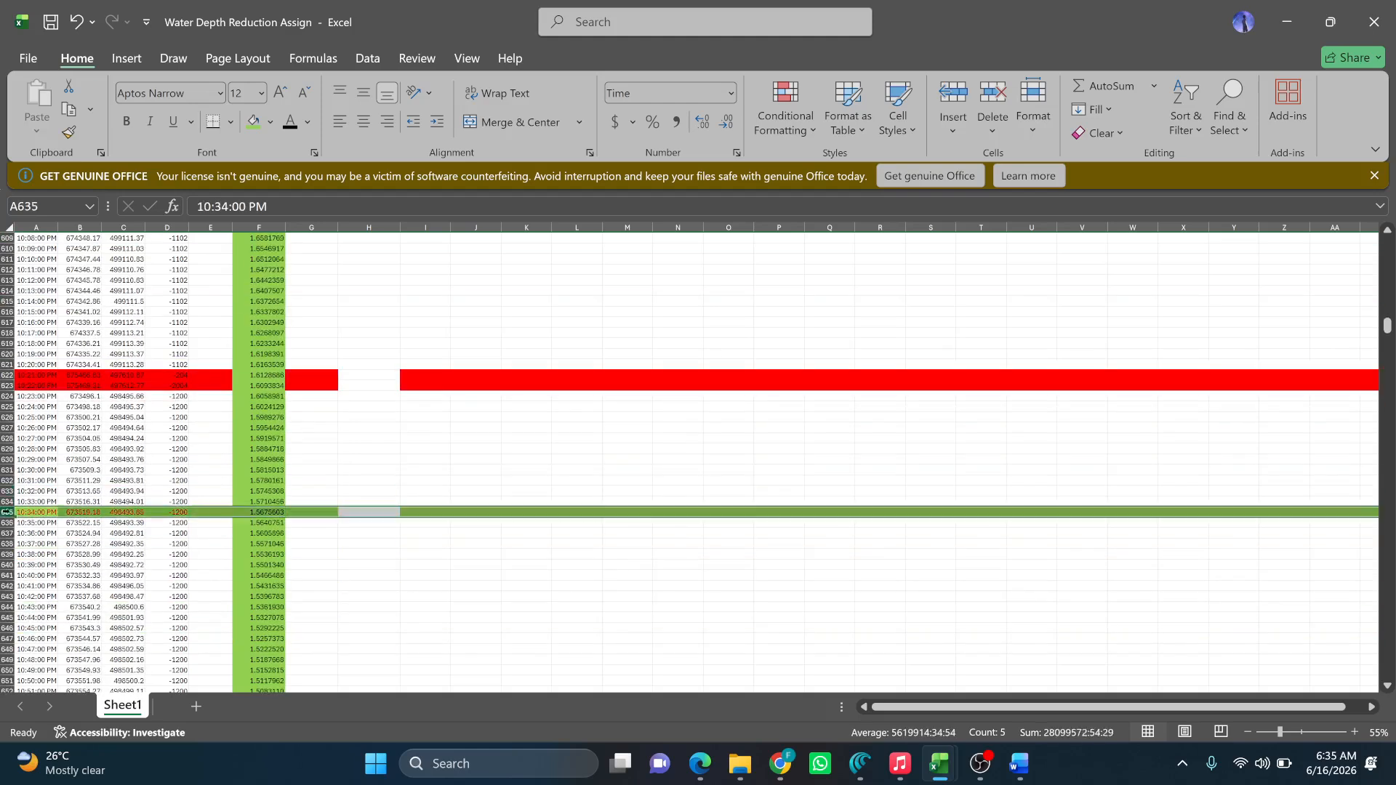
{"action": "left_click", "coordinate": [270, 122]}
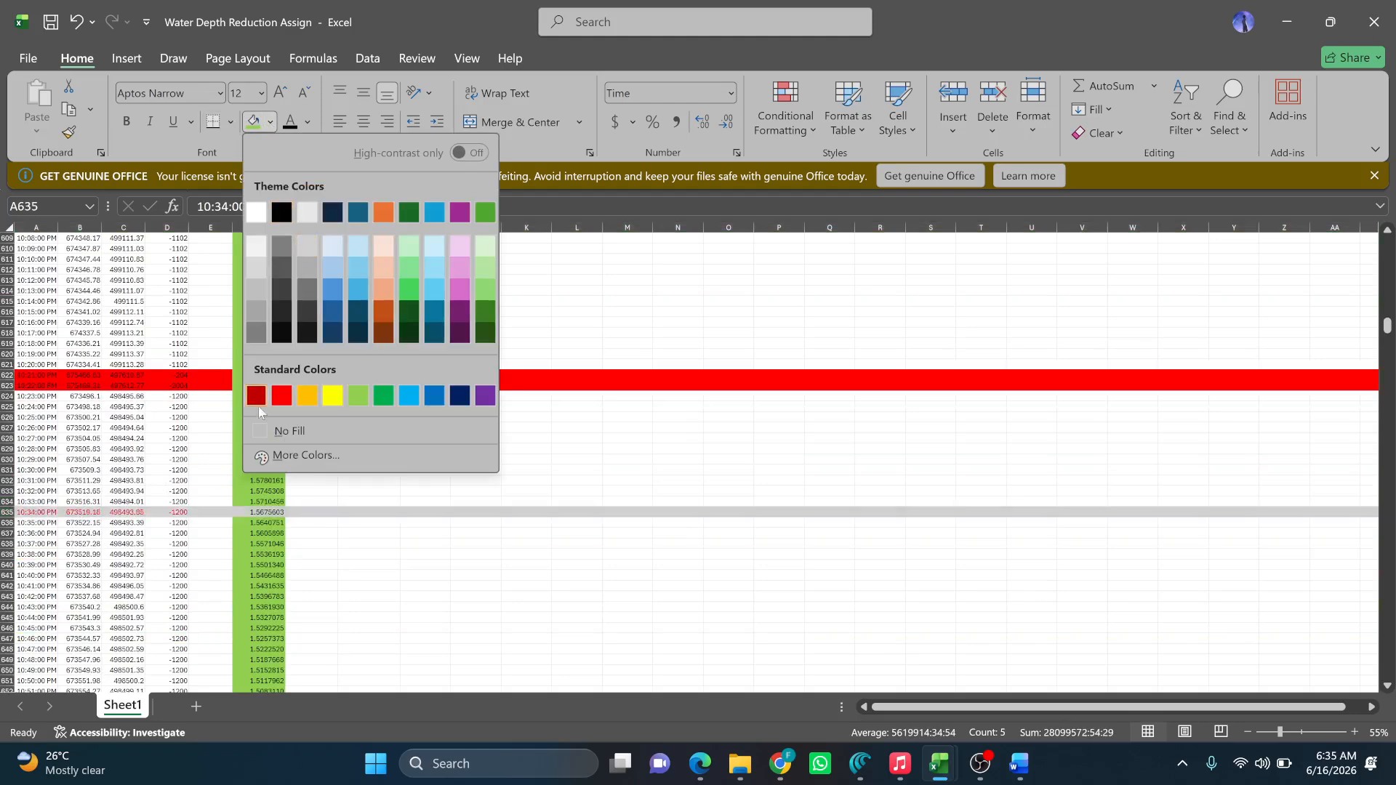
{"action": "left_click", "coordinate": [272, 434]}
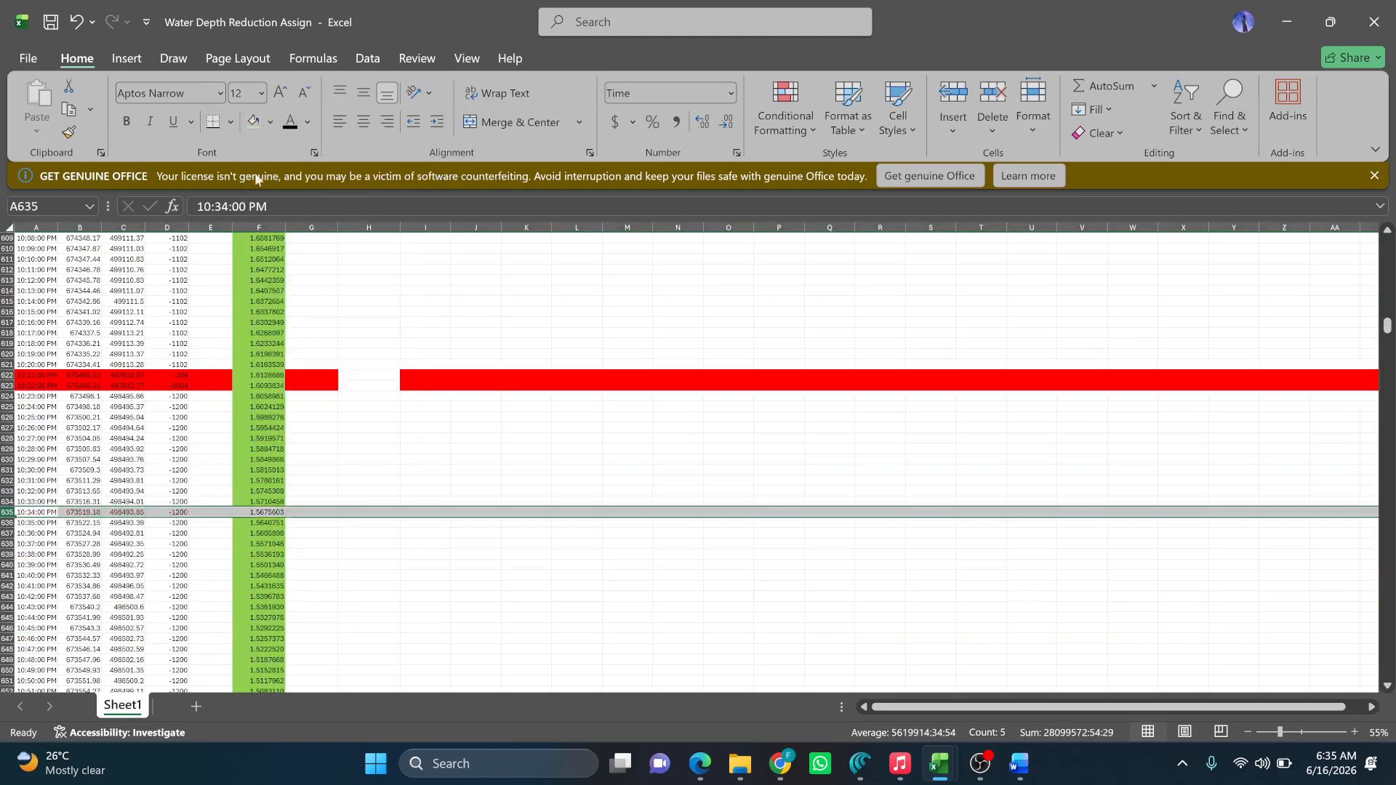
{"action": "left_click", "coordinate": [351, 535]}
Reapply the light green fill to the 10:34 PM tide height in cell F635.
{"action": "left_click", "coordinate": [258, 511]}
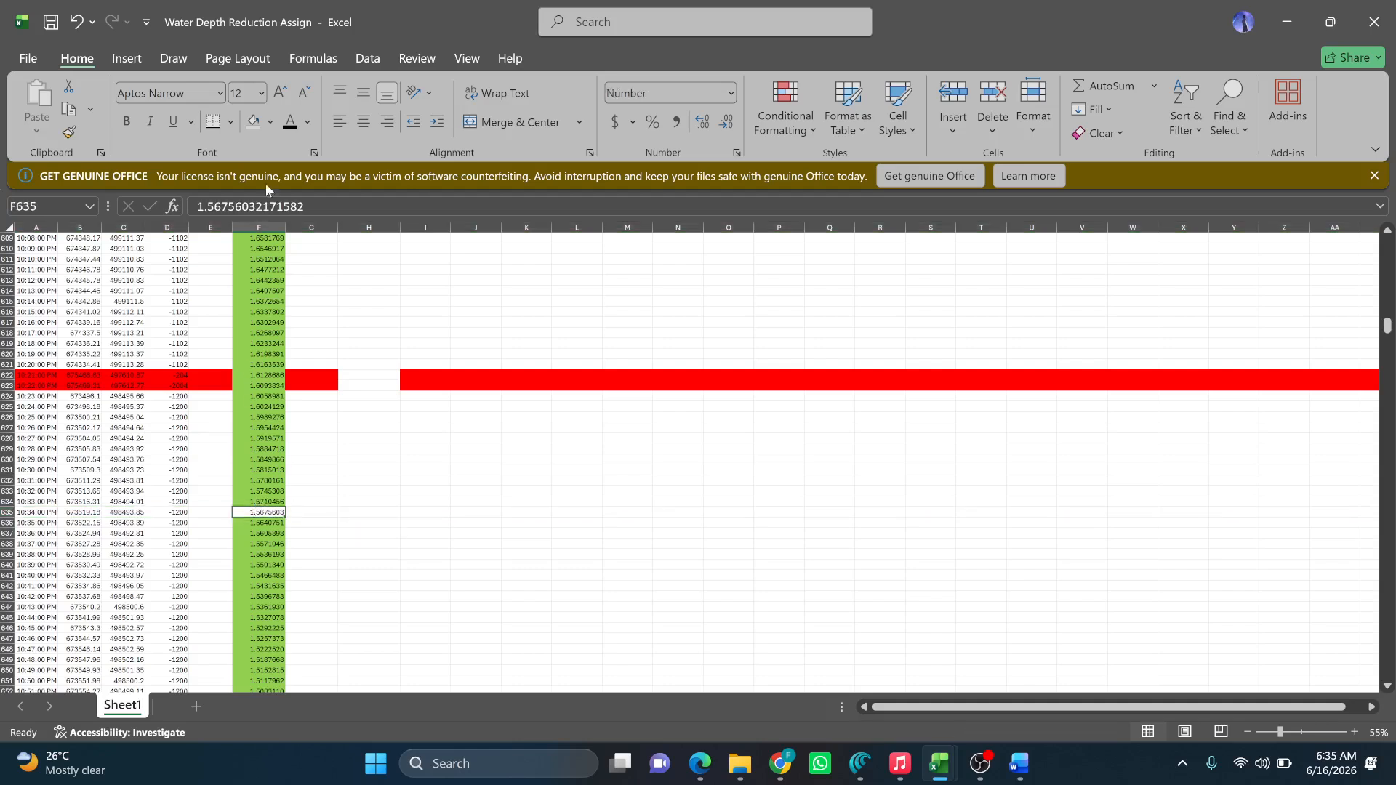
{"action": "left_click", "coordinate": [270, 123]}
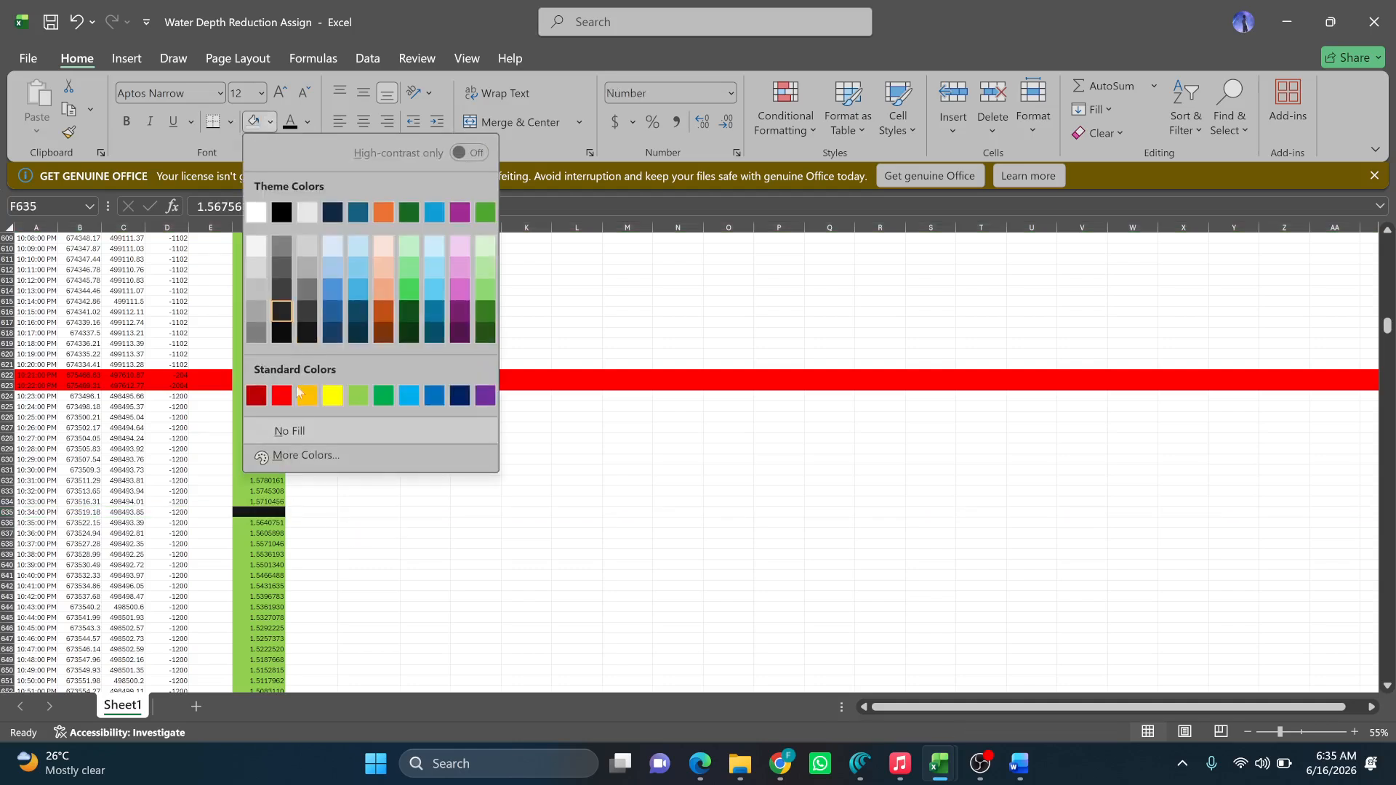
{"action": "left_click", "coordinate": [357, 397]}
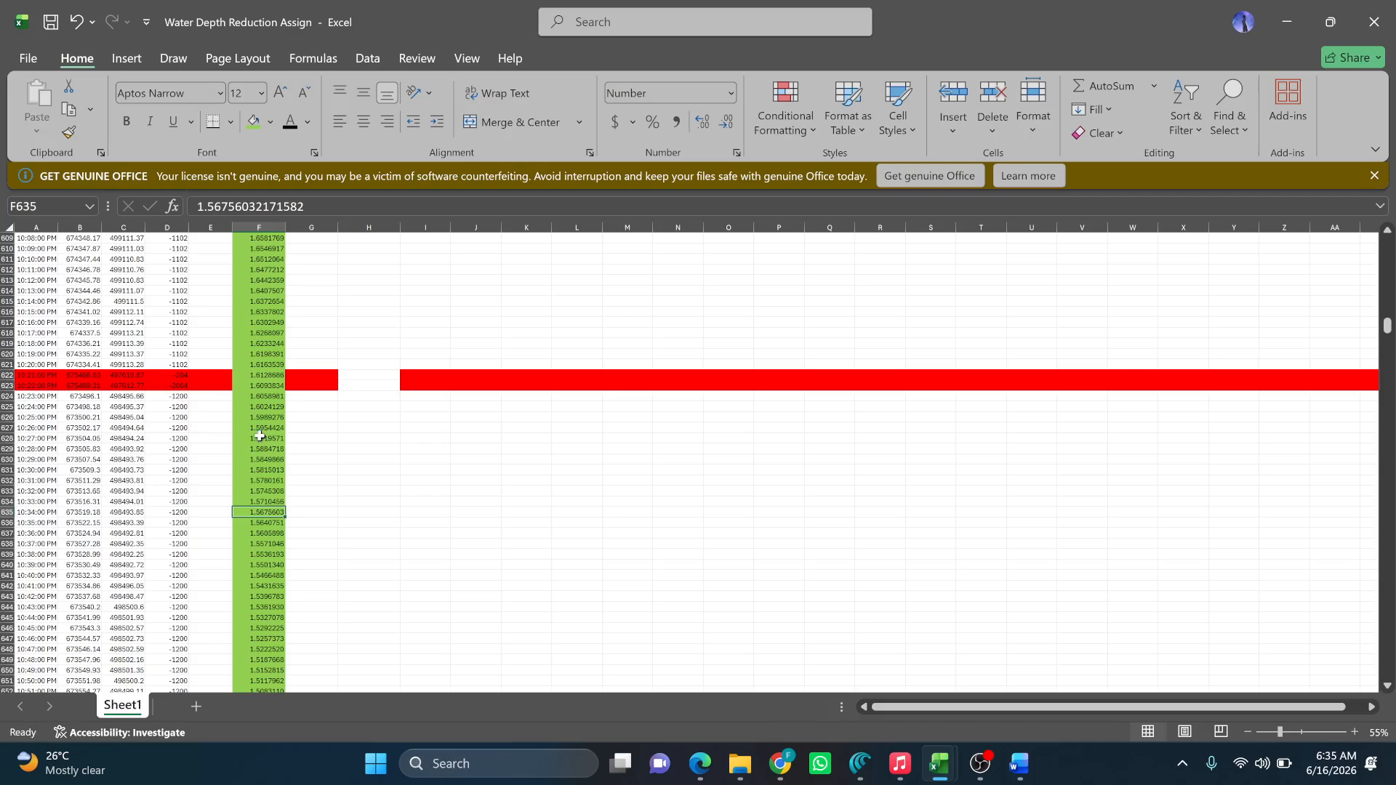
Shade column F light green between the 3:41 PM and 9:56 PM tide heights, rows 222 to 597, and fill it with a linear column series.
{"action": "scroll", "coordinate": [260, 416], "scroll_direction": "up", "scroll_amount": 2}
{"action": "key", "text": "ctrl+Up"}
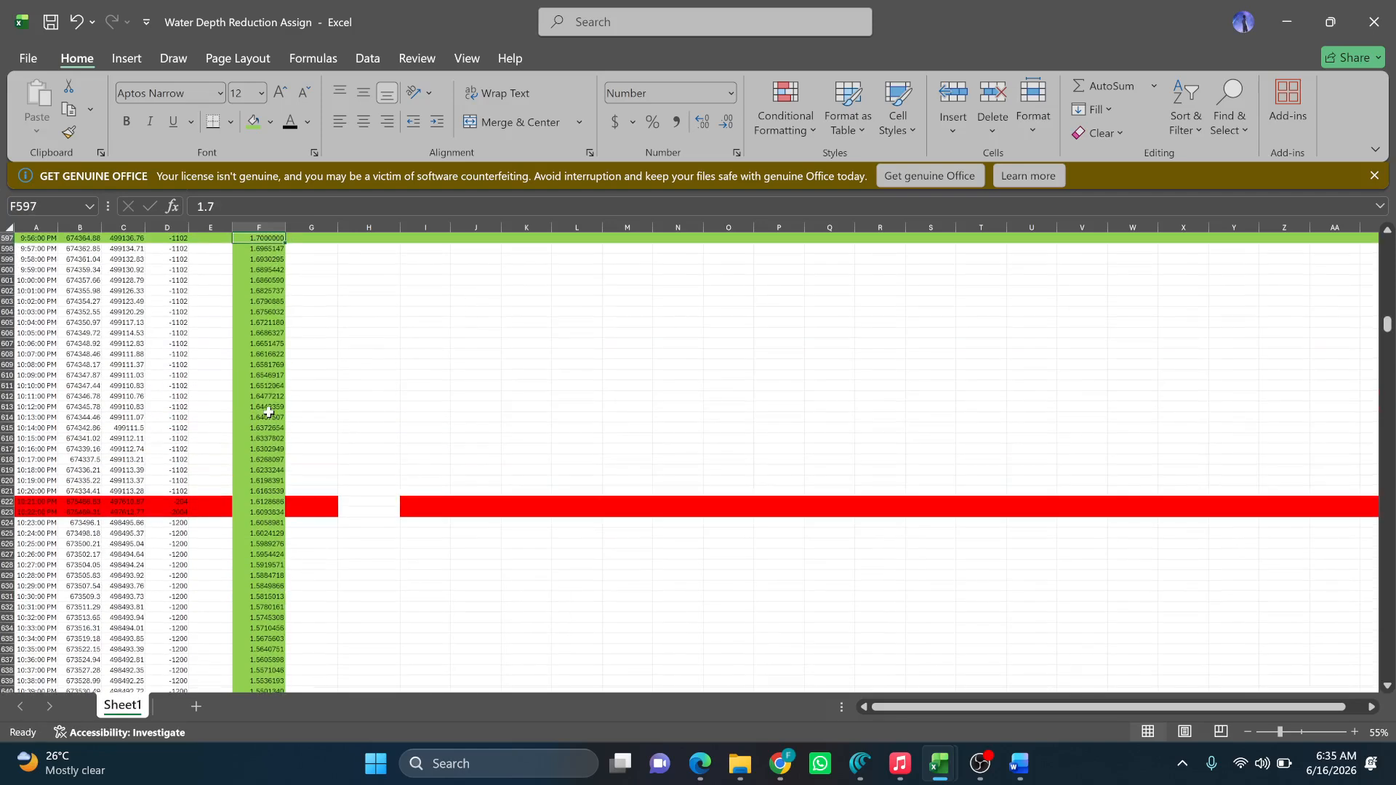
{"action": "scroll", "coordinate": [267, 409], "scroll_direction": "up", "scroll_amount": 2}
{"action": "key", "text": "ctrl+shift+Up"}
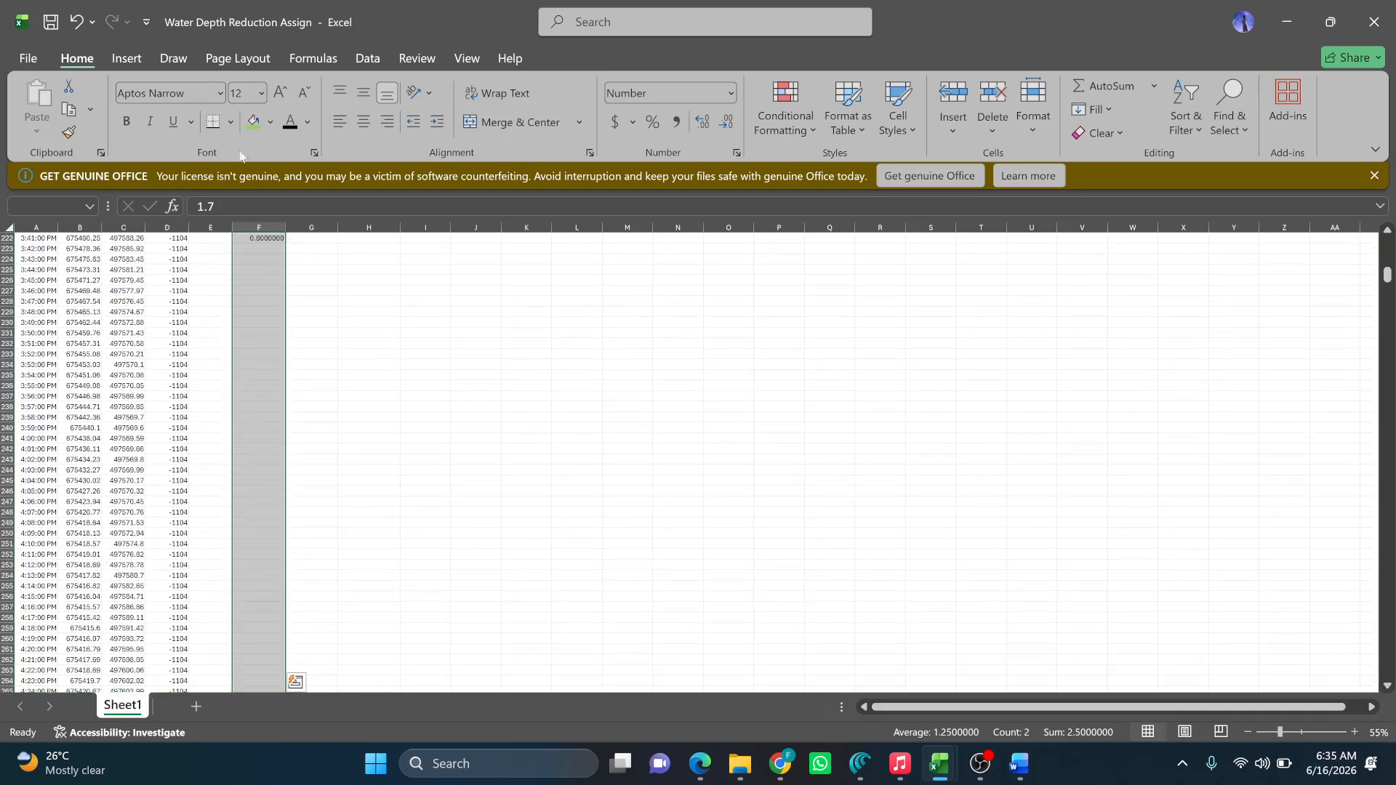
{"action": "key", "text": "ctrl+BackSpace"}
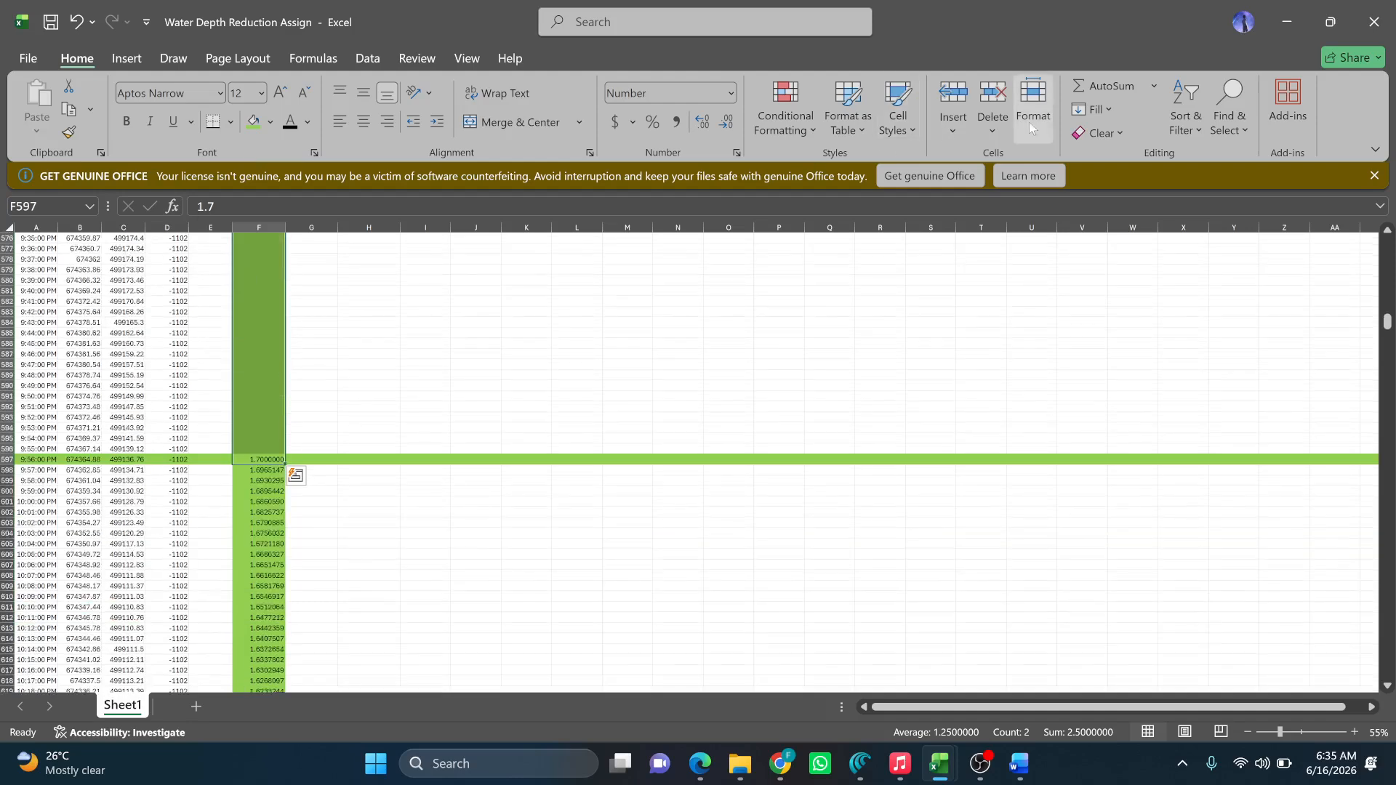
{"action": "left_click", "coordinate": [1108, 110]}
{"action": "left_click", "coordinate": [1120, 268]}
{"action": "left_click", "coordinate": [433, 360]}
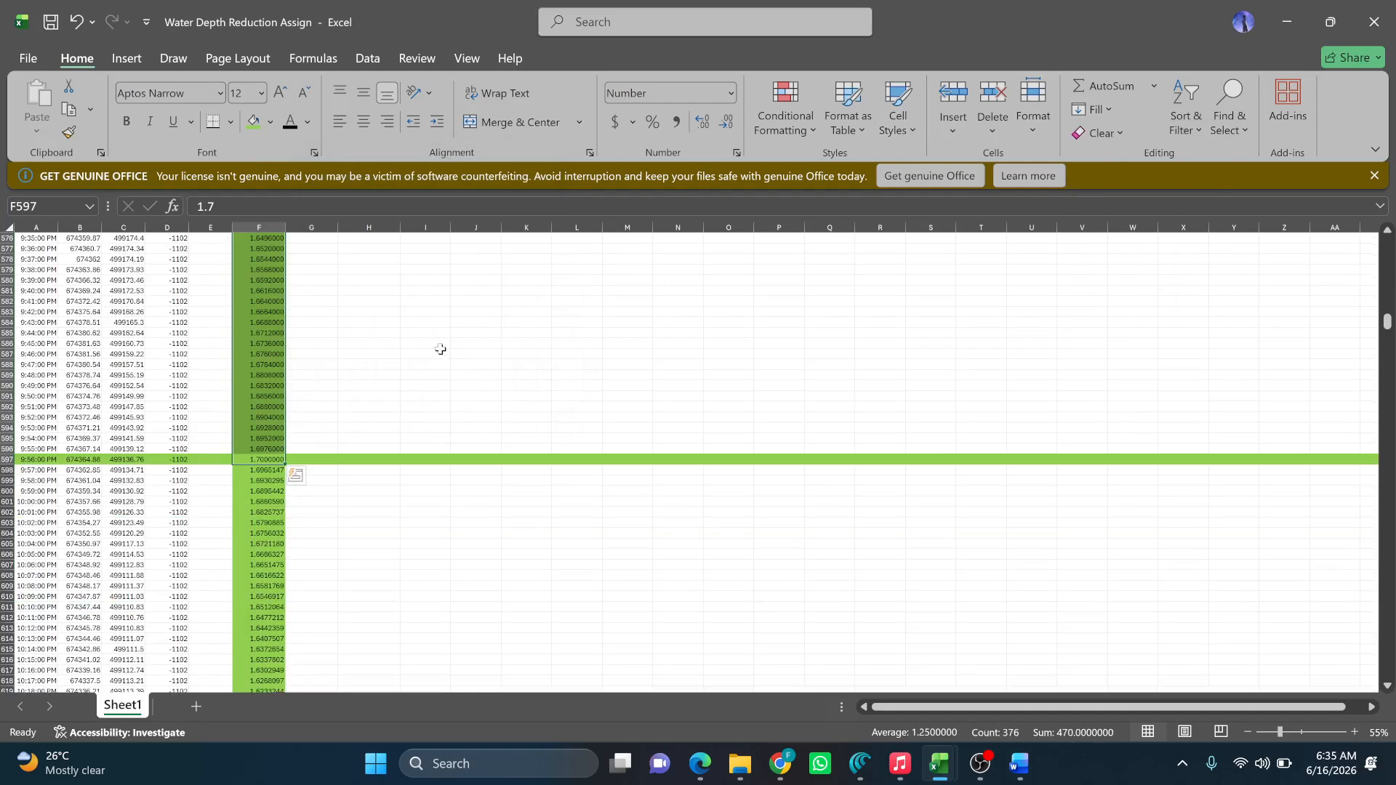
{"action": "scroll", "coordinate": [306, 356], "scroll_direction": "up", "scroll_amount": 10}
{"action": "key", "text": "ctrl+Up"}
{"action": "scroll", "coordinate": [214, 283], "scroll_direction": "up", "scroll_amount": 4}
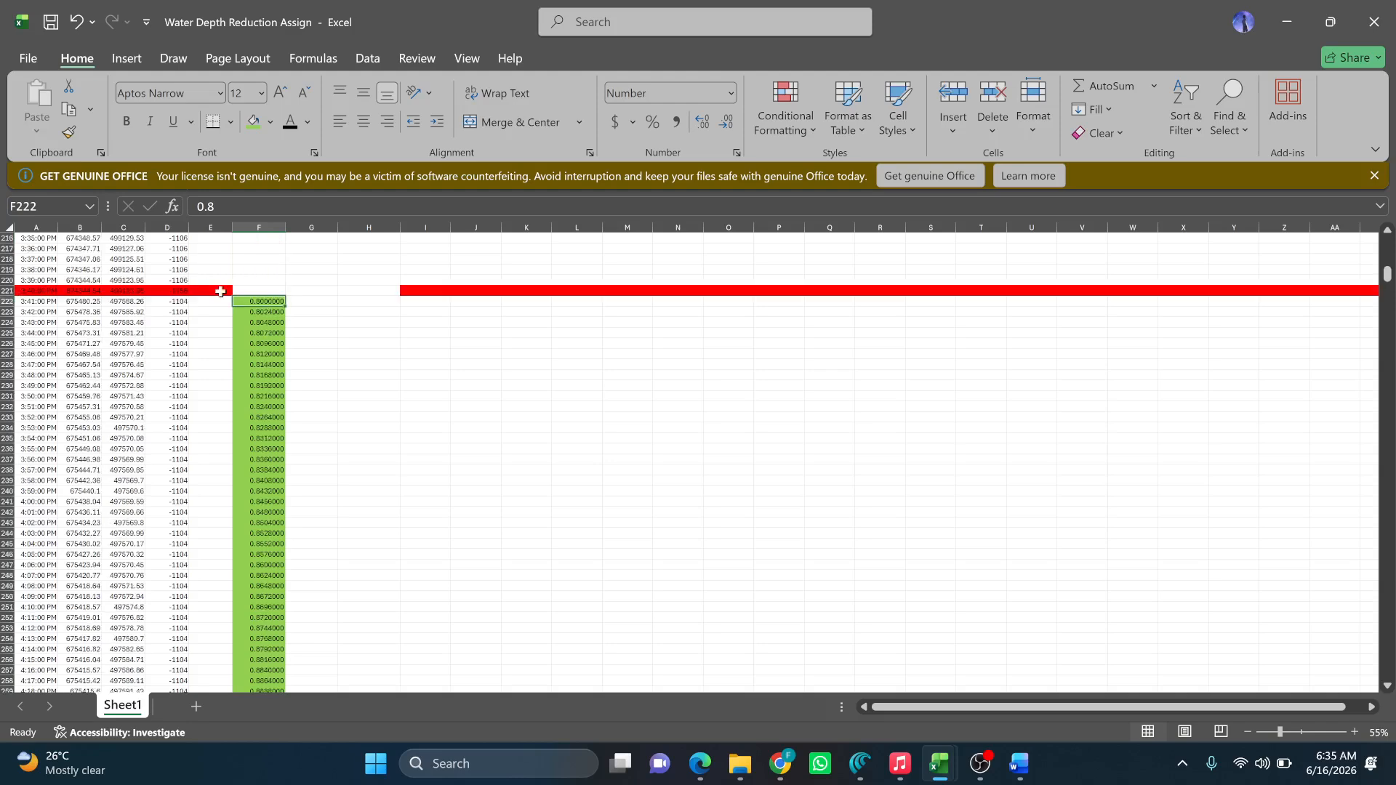
Highlight the whole 3:41 PM row, row 222, in light green.
{"action": "left_click", "coordinate": [5, 364]}
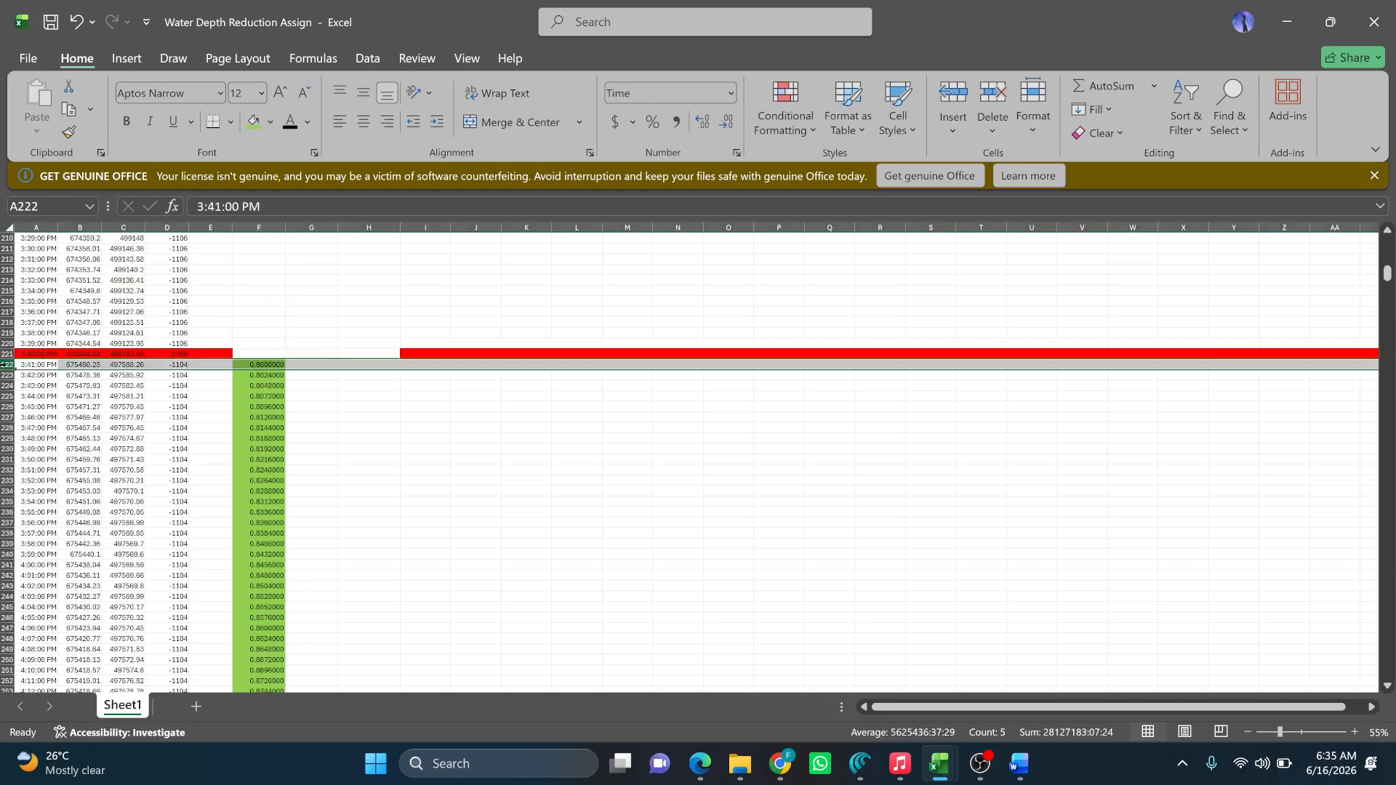
{"action": "left_click", "coordinate": [254, 121]}
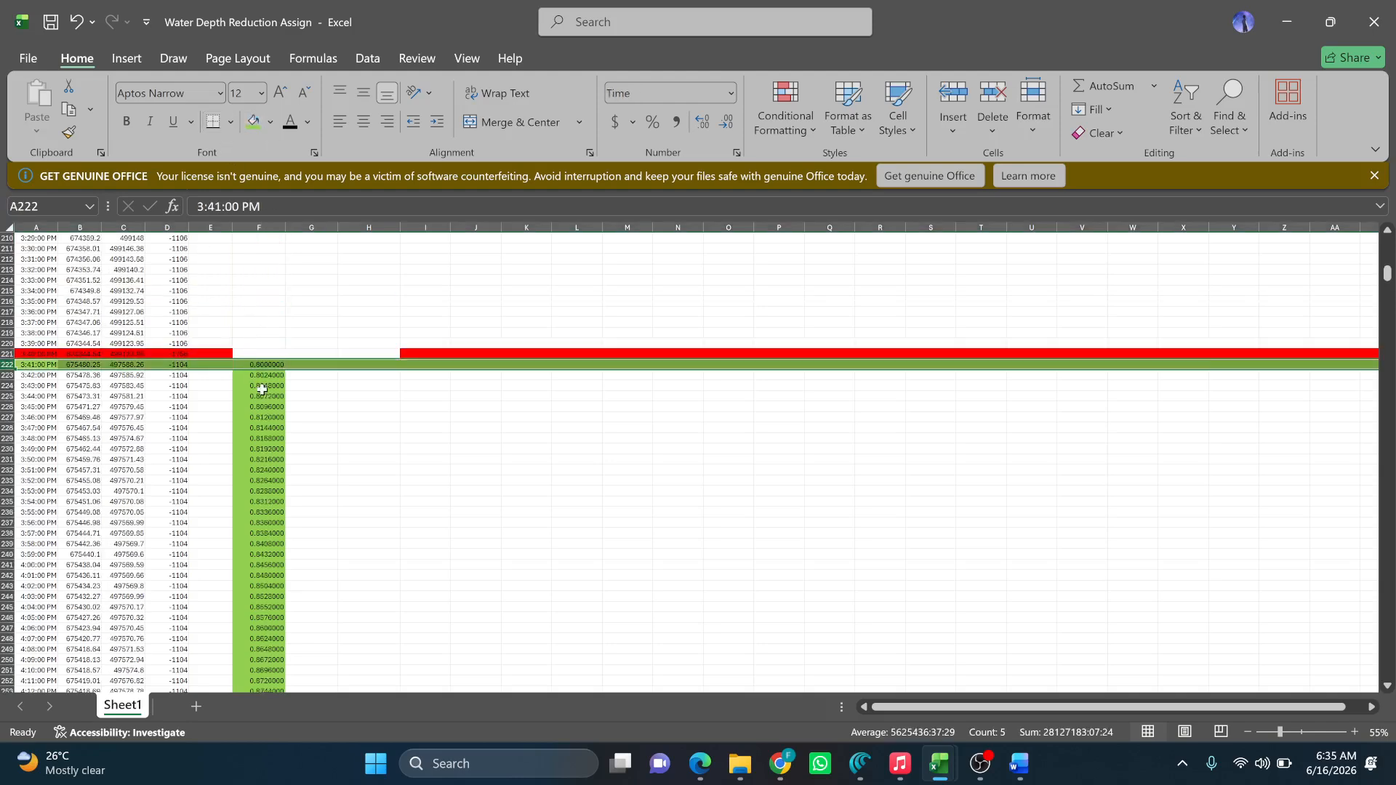
Select column F from the 3:41 PM tide height up to its header and examine the blank tide cells above row 222.
{"action": "left_click", "coordinate": [264, 363]}
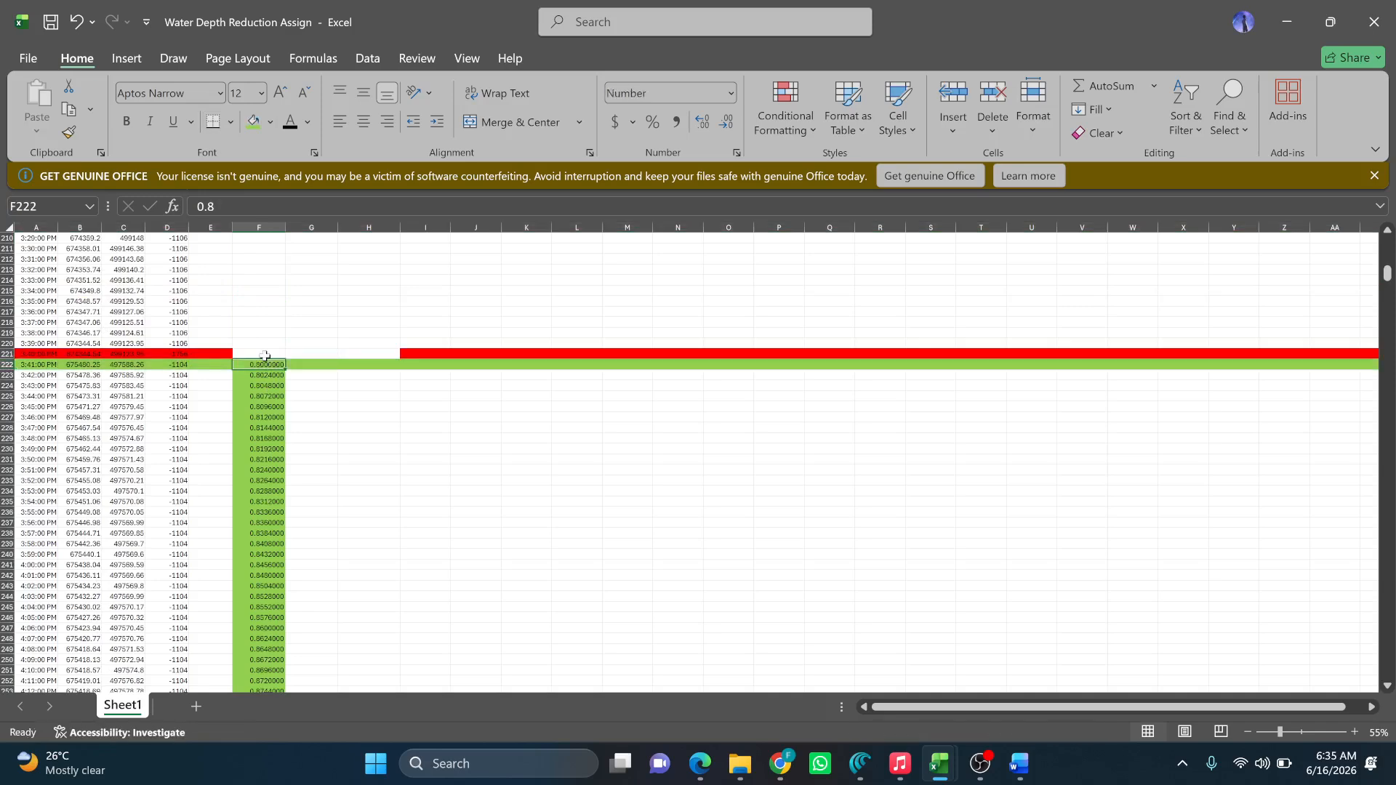
{"action": "key", "text": "ctrl+shift+Up"}
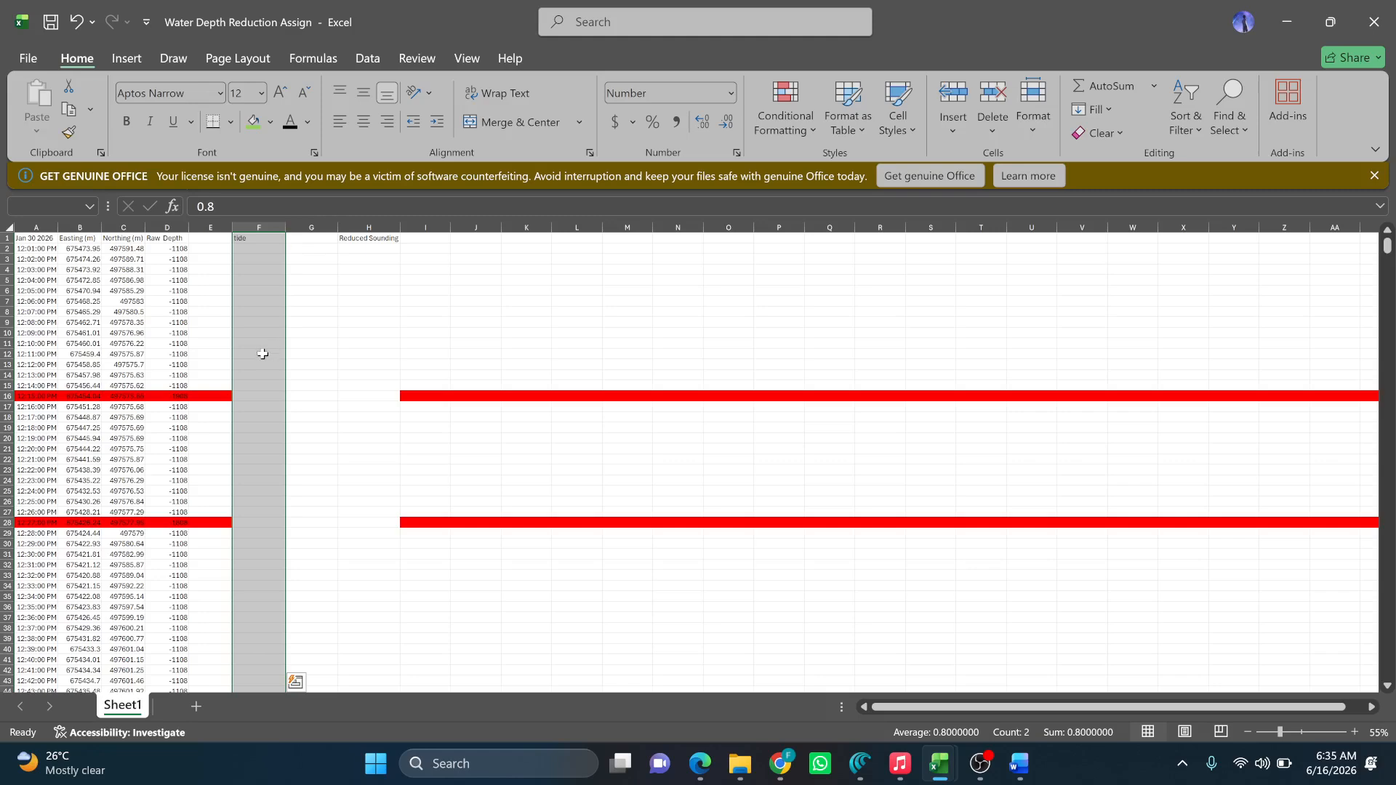
{"action": "scroll", "coordinate": [262, 350], "scroll_direction": "down", "scroll_amount": 2}
{"action": "scroll", "coordinate": [263, 350], "scroll_direction": "down", "scroll_amount": 19}
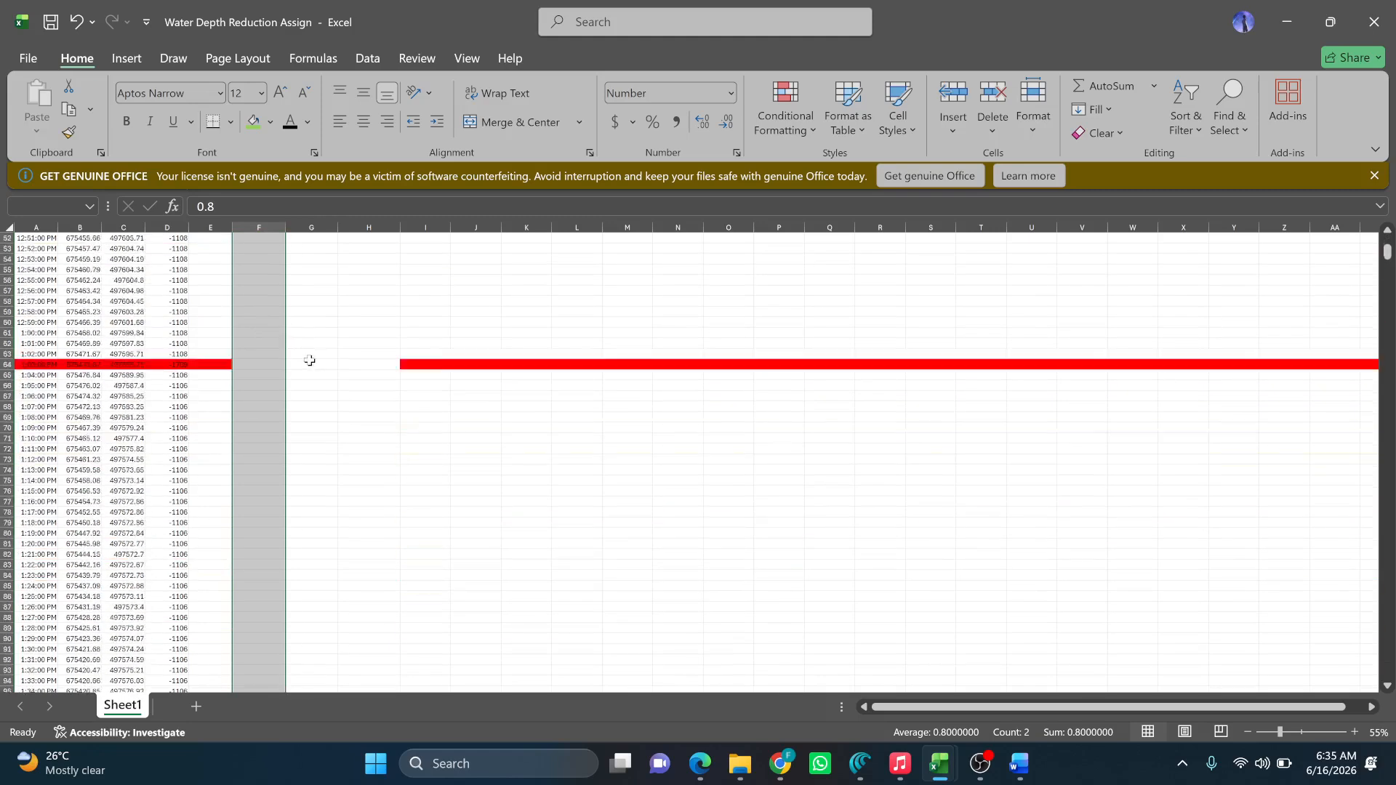
{"action": "scroll", "coordinate": [311, 371], "scroll_direction": "down", "scroll_amount": 20}
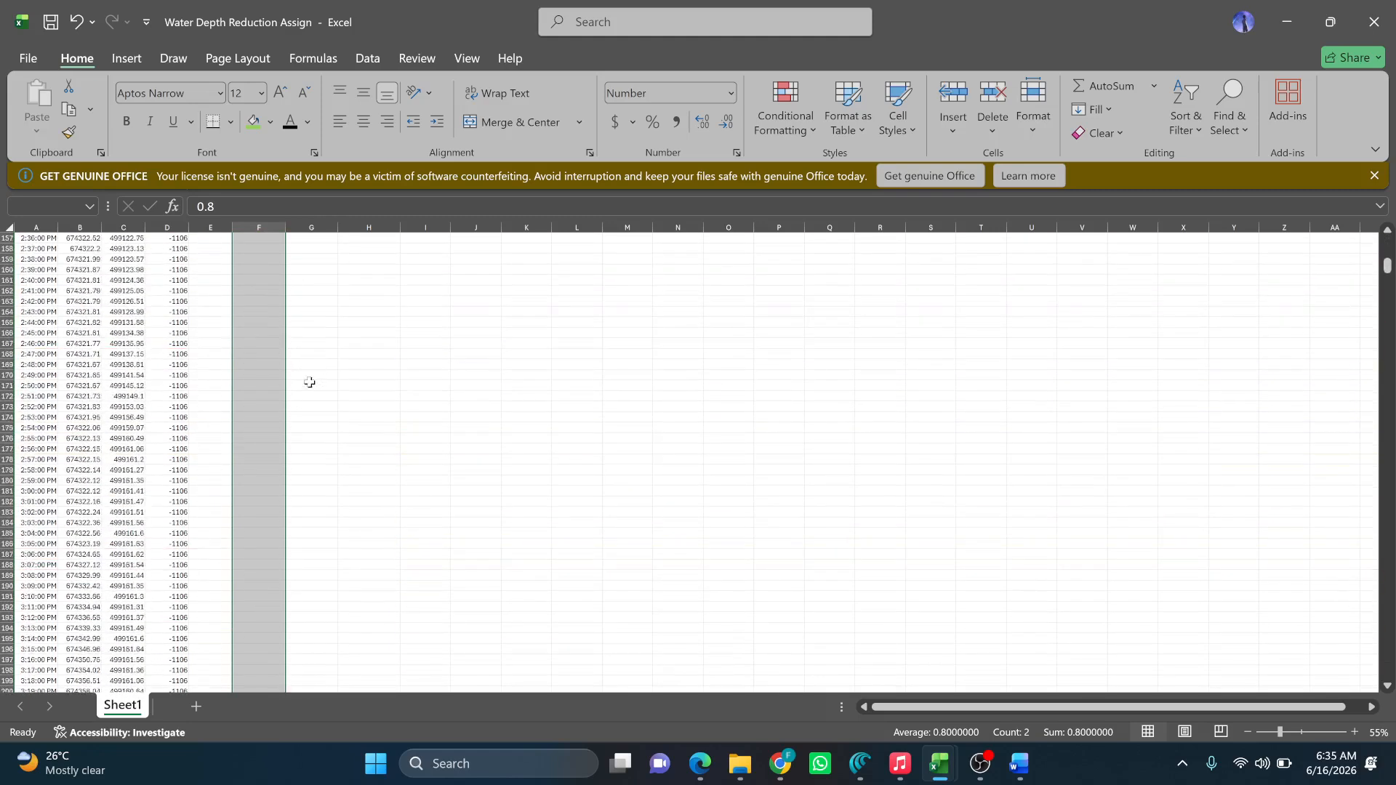
{"action": "scroll", "coordinate": [309, 374], "scroll_direction": "down", "scroll_amount": 7}
{"action": "scroll", "coordinate": [276, 392], "scroll_direction": "up", "scroll_amount": 11}
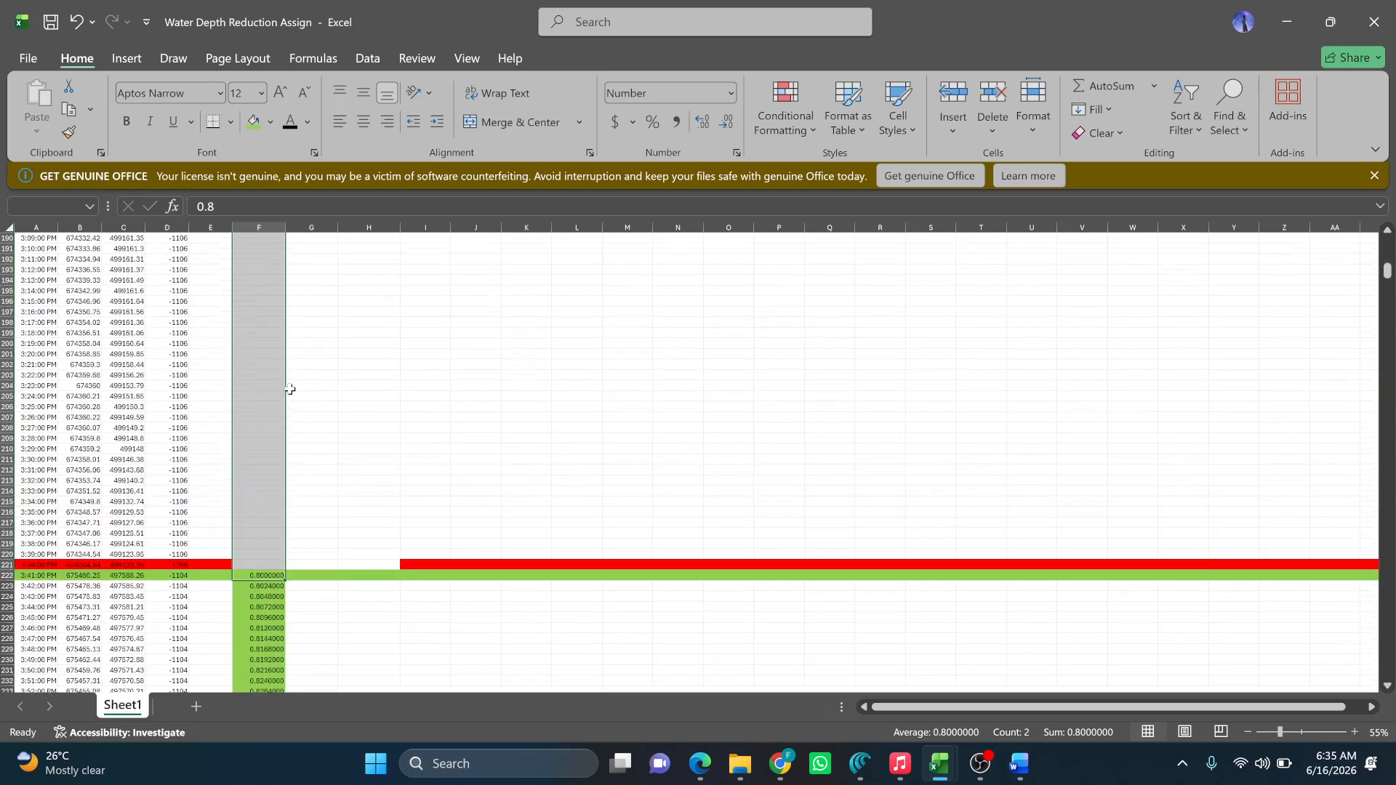
{"action": "scroll", "coordinate": [315, 373], "scroll_direction": "up", "scroll_amount": 20}
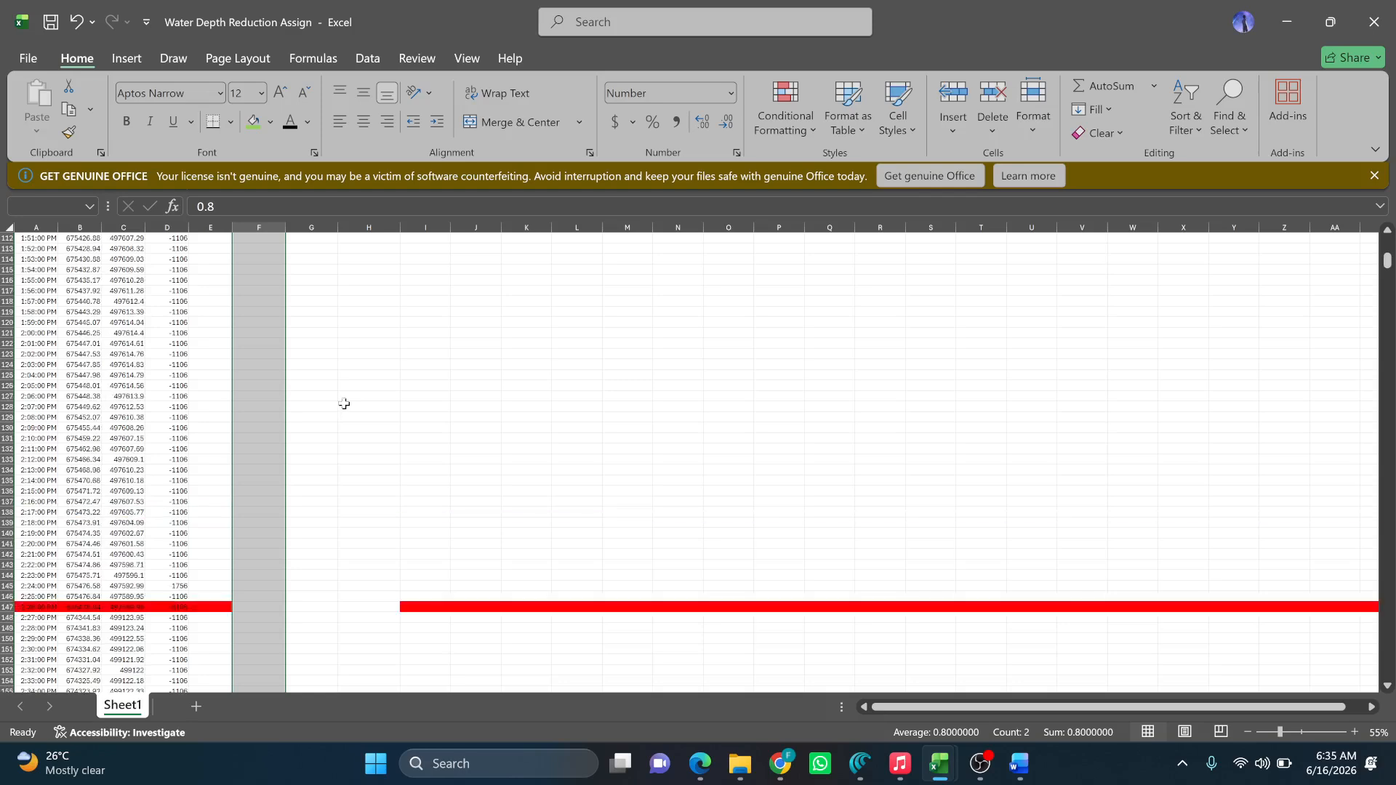
{"action": "scroll", "coordinate": [413, 297], "scroll_direction": "up", "scroll_amount": 7}
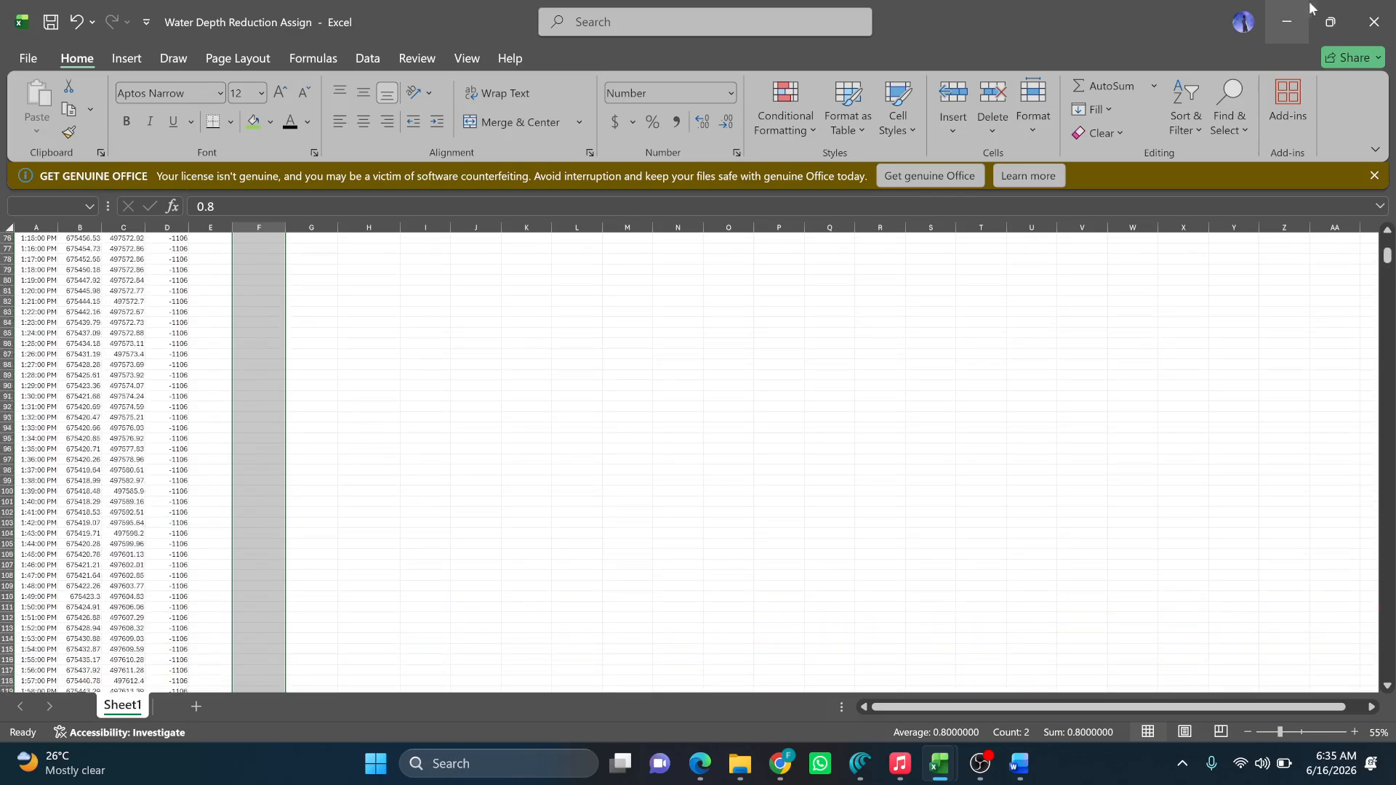
Tile the workbook beside the tide table photo and bring the 30 June predictions into view.
{"action": "mouse_move", "coordinate": [1331, 22]}
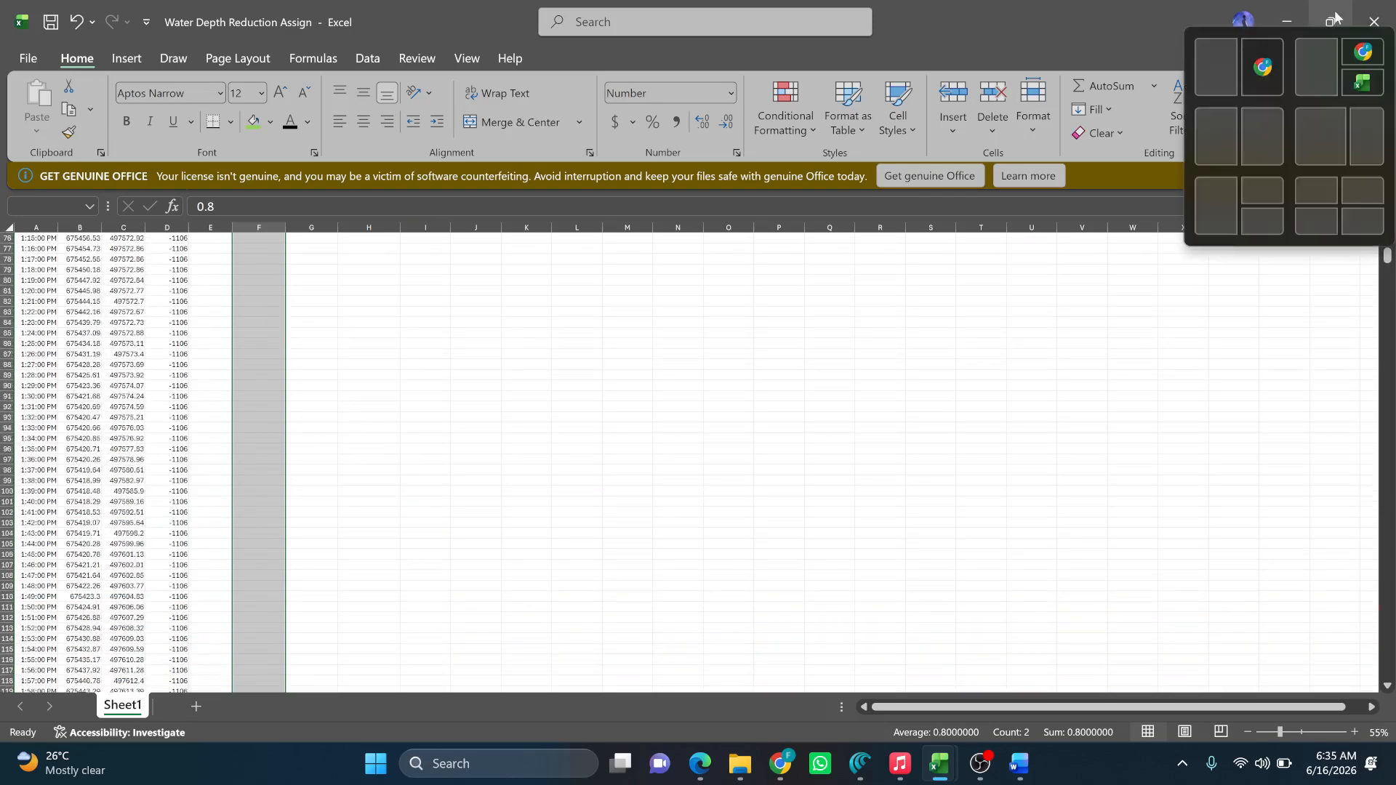
{"action": "left_click", "coordinate": [1216, 137]}
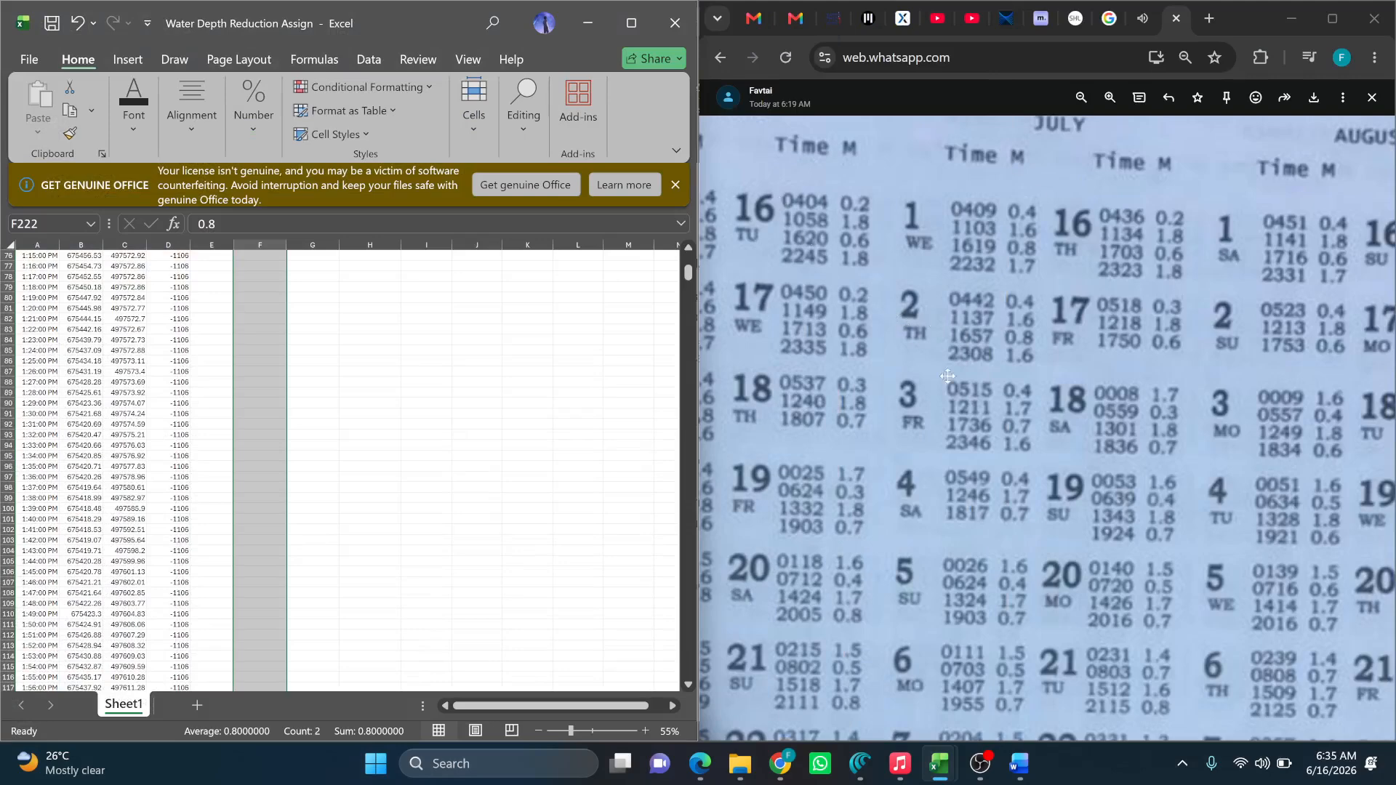
{"action": "scroll", "coordinate": [933, 308], "scroll_direction": "down", "scroll_amount": 2}
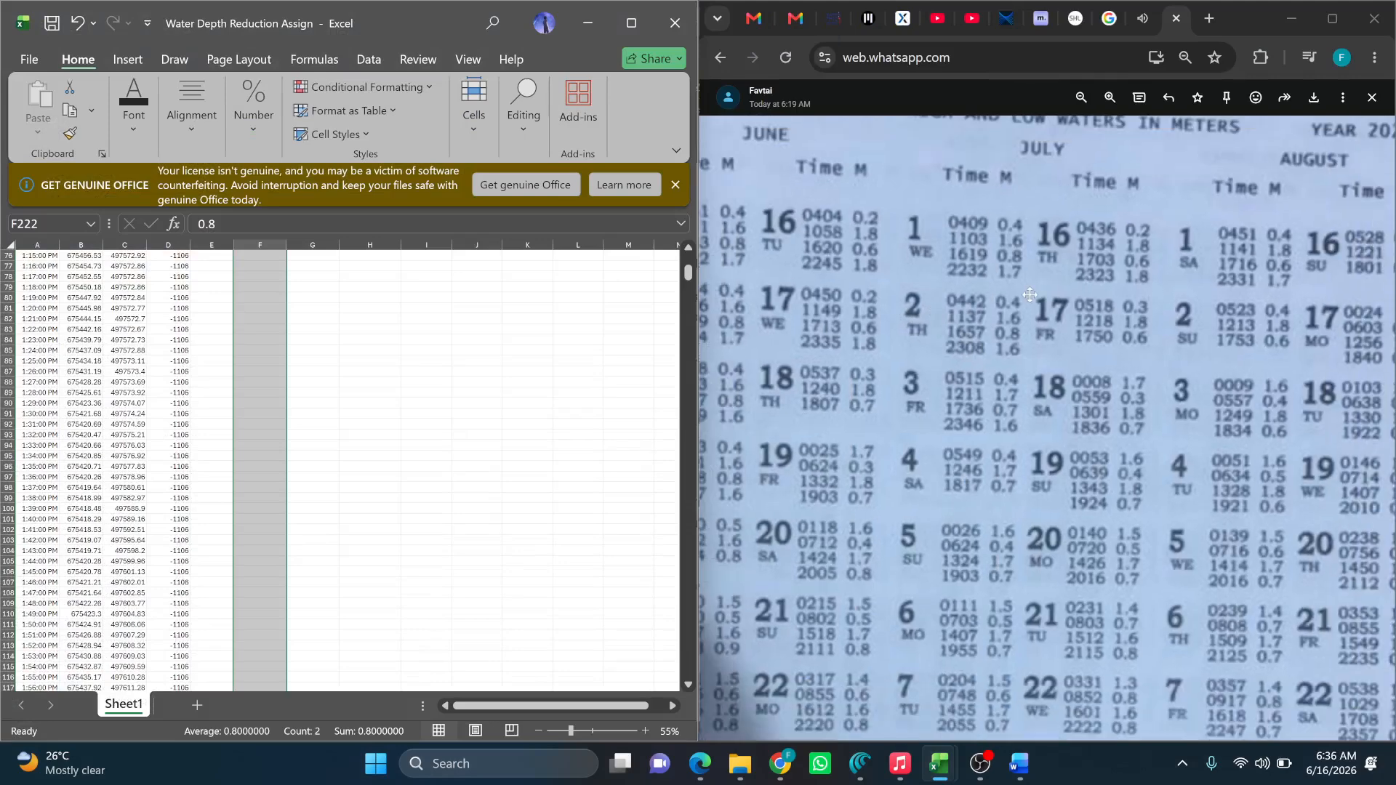
{"action": "scroll", "coordinate": [1025, 306], "scroll_direction": "down", "scroll_amount": 1}
{"action": "left_click_drag", "start_coordinate": [960, 620], "coordinate": [929, 450]}
{"action": "left_click_drag", "start_coordinate": [931, 587], "coordinate": [925, 559]}
{"action": "scroll", "coordinate": [861, 622], "scroll_direction": "up", "scroll_amount": 3}
{"action": "scroll", "coordinate": [866, 623], "scroll_direction": "up", "scroll_amount": 1}
{"action": "scroll", "coordinate": [397, 339], "scroll_direction": "down", "scroll_amount": 9}
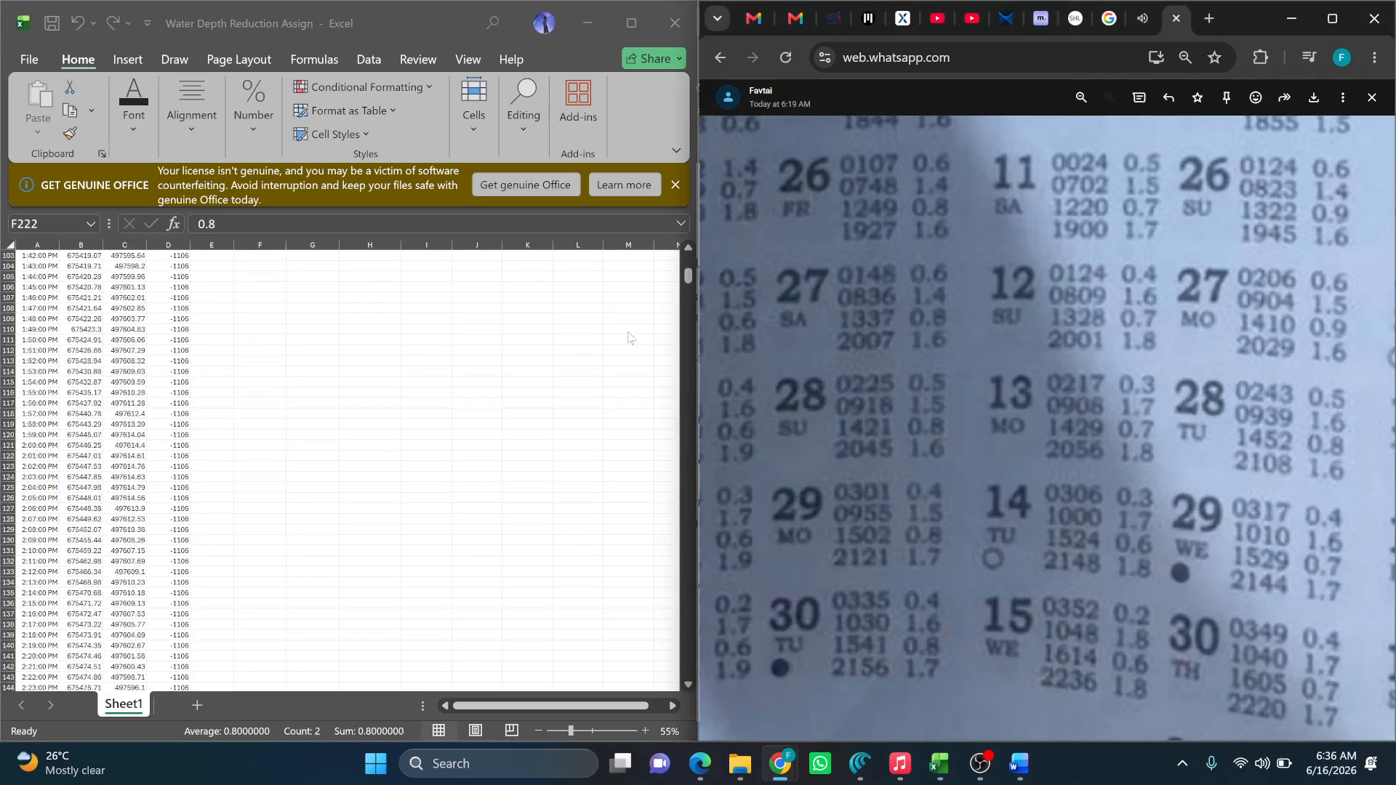
Compare the rows before 3:41 PM with the tide table and start the interpolation formula =1.6+((0.8-1.6)/) in G2.
{"action": "scroll", "coordinate": [335, 353], "scroll_direction": "down", "scroll_amount": 5}
{"action": "scroll", "coordinate": [109, 451], "scroll_direction": "down", "scroll_amount": 20}
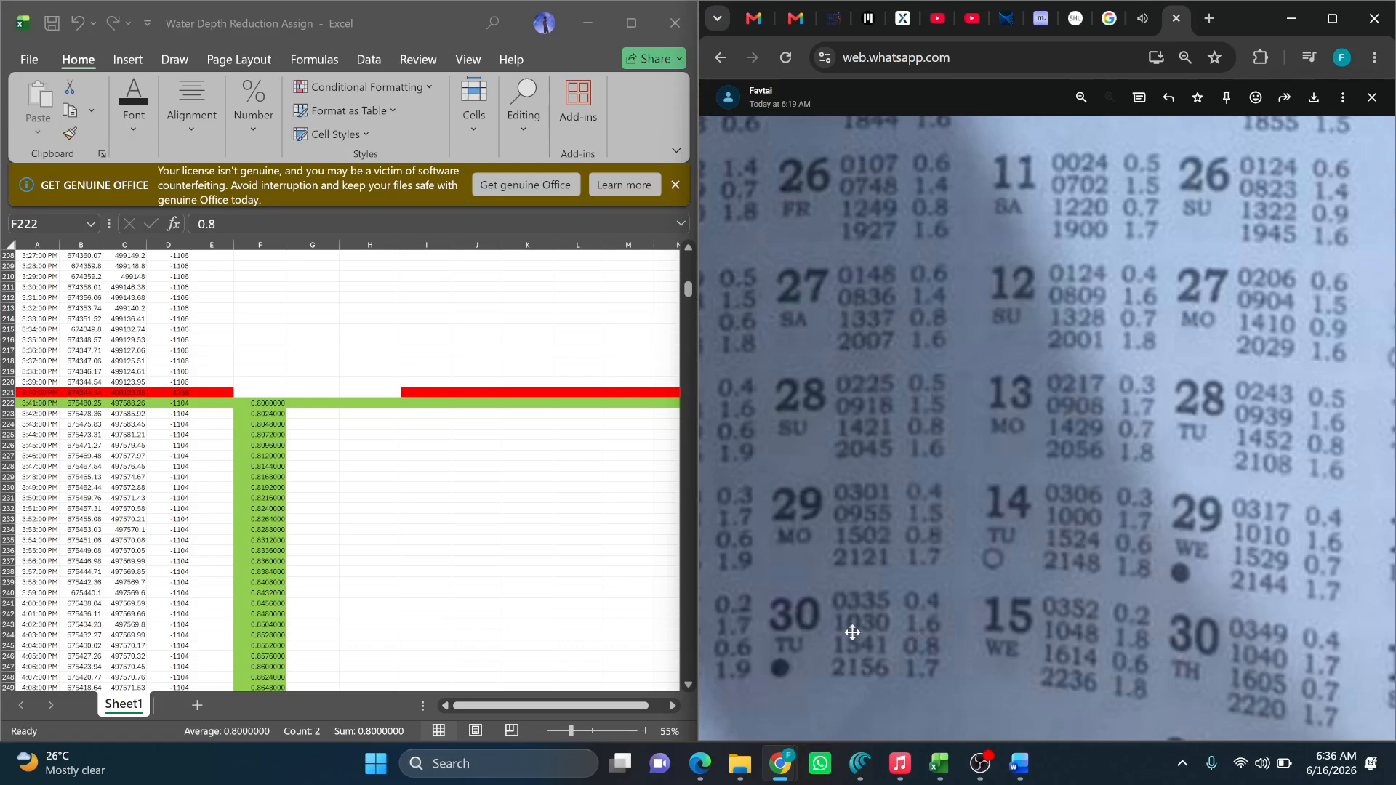
{"action": "scroll", "coordinate": [342, 536], "scroll_direction": "up", "scroll_amount": 20}
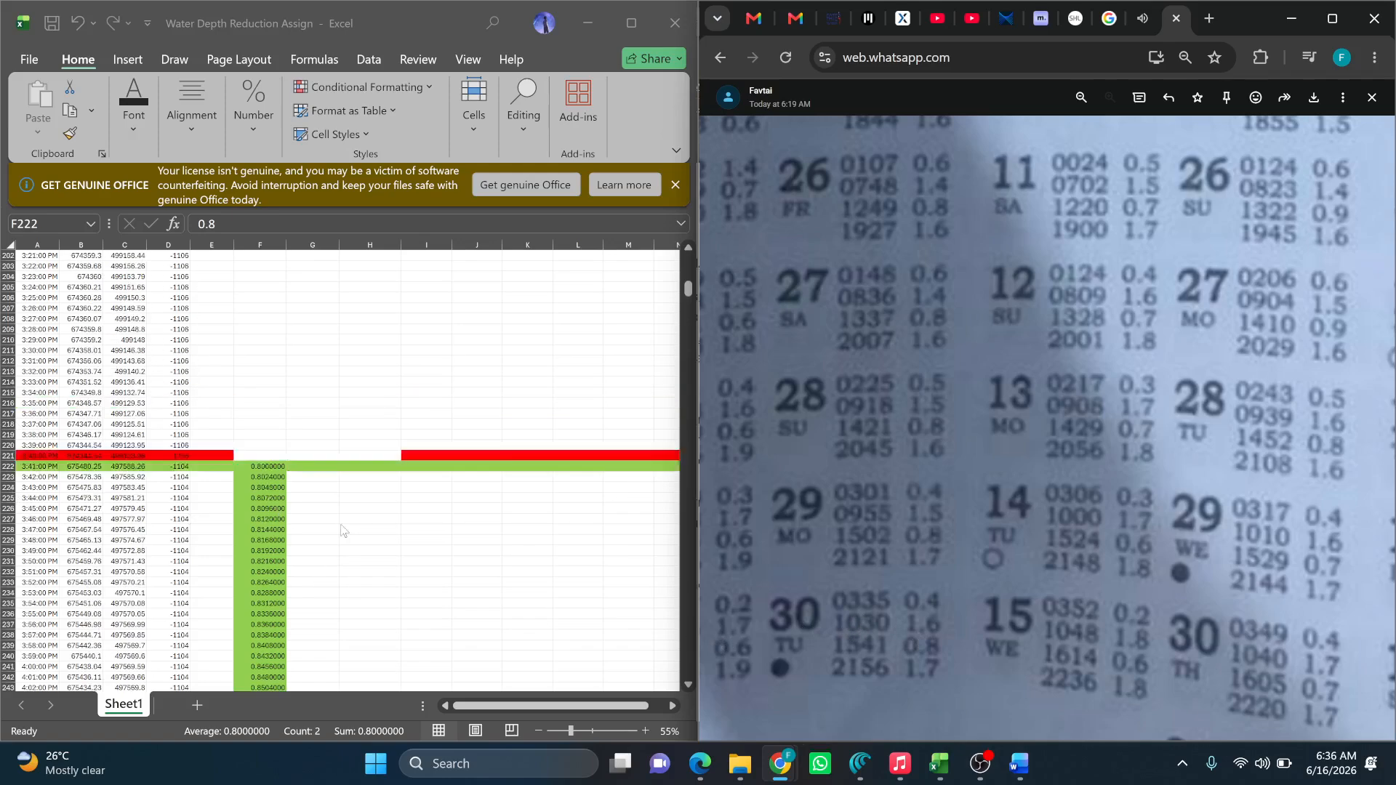
{"action": "scroll", "coordinate": [306, 374], "scroll_direction": "up", "scroll_amount": 20}
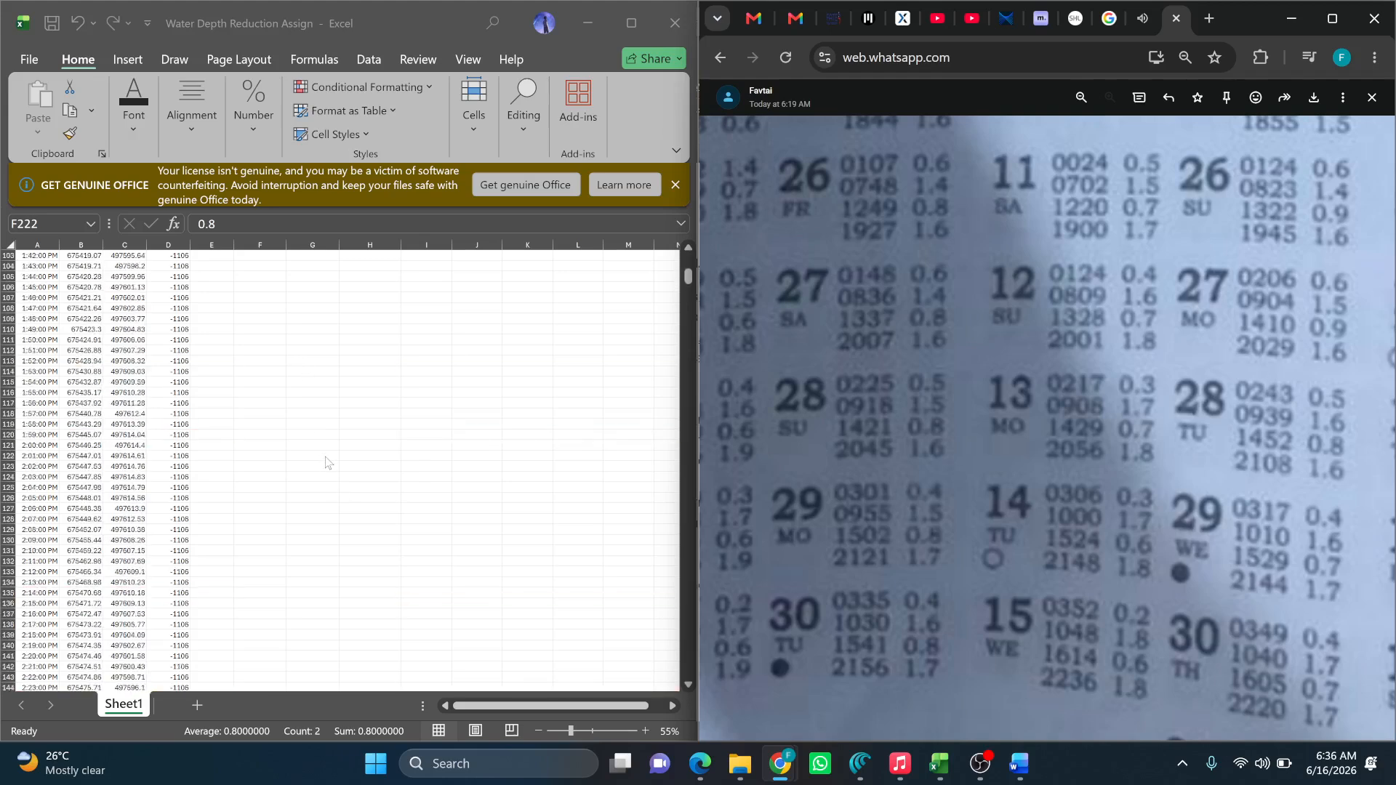
{"action": "scroll", "coordinate": [290, 378], "scroll_direction": "up", "scroll_amount": 13}
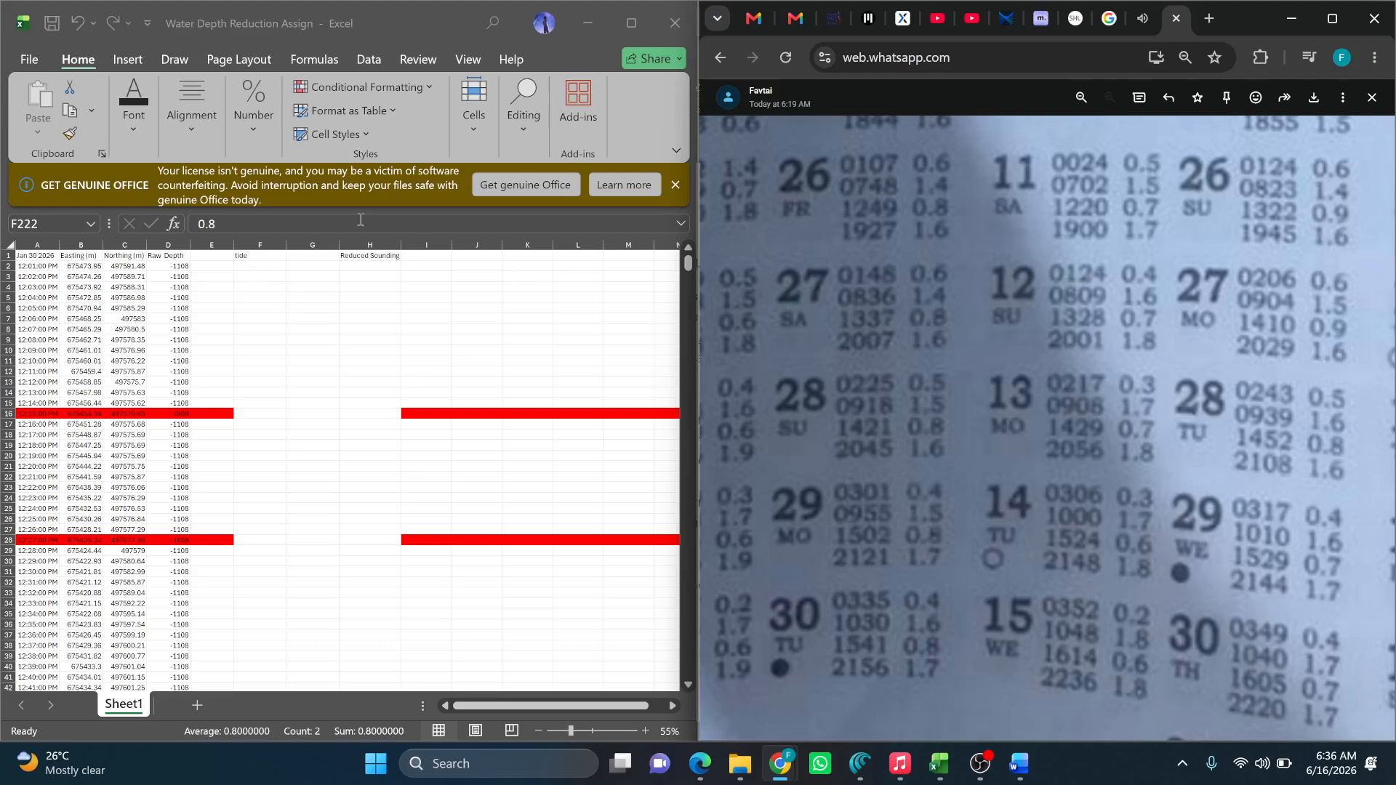
{"action": "left_click", "coordinate": [304, 282]}
{"action": "left_click", "coordinate": [313, 276]}
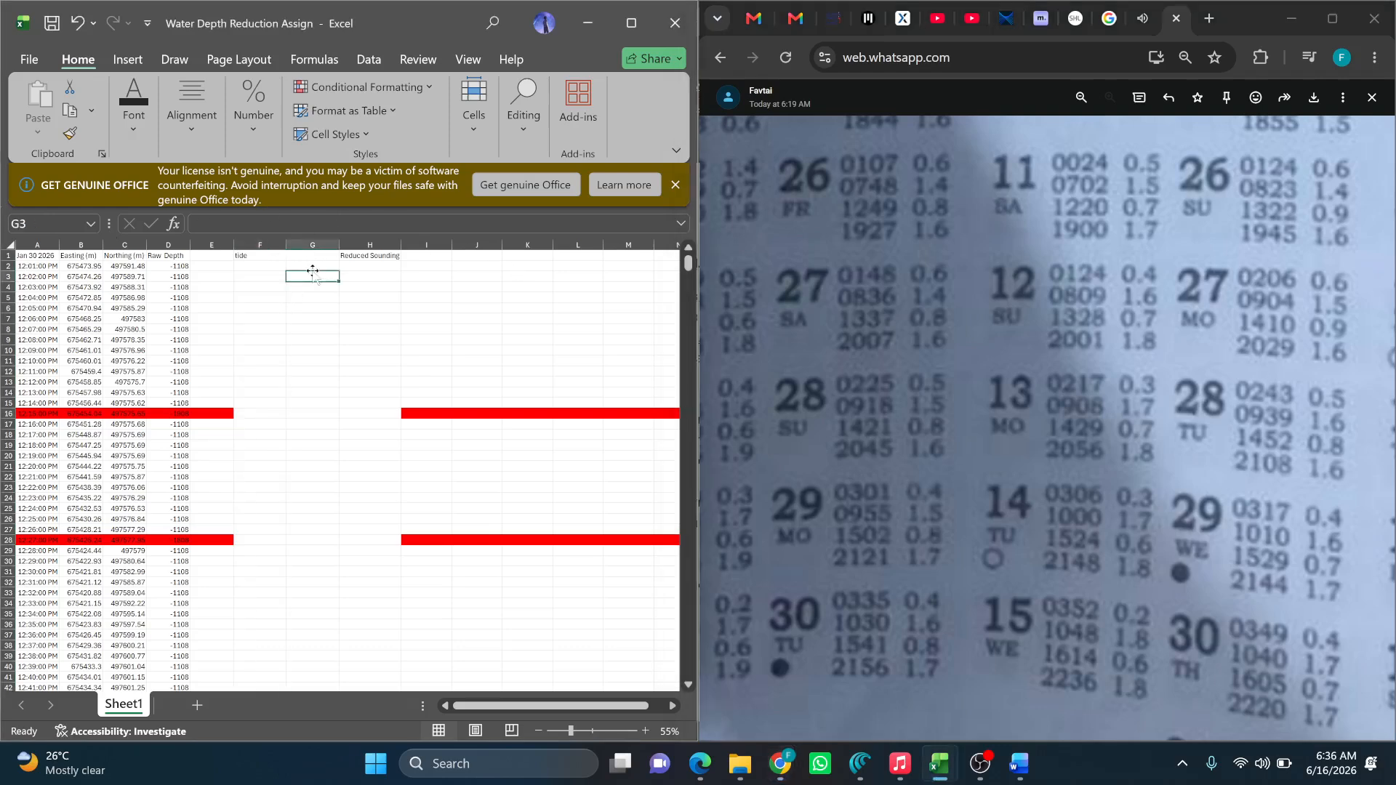
{"action": "left_click", "coordinate": [315, 265]}
{"action": "type", "text": "="}
{"action": "left_click", "coordinate": [345, 224]}
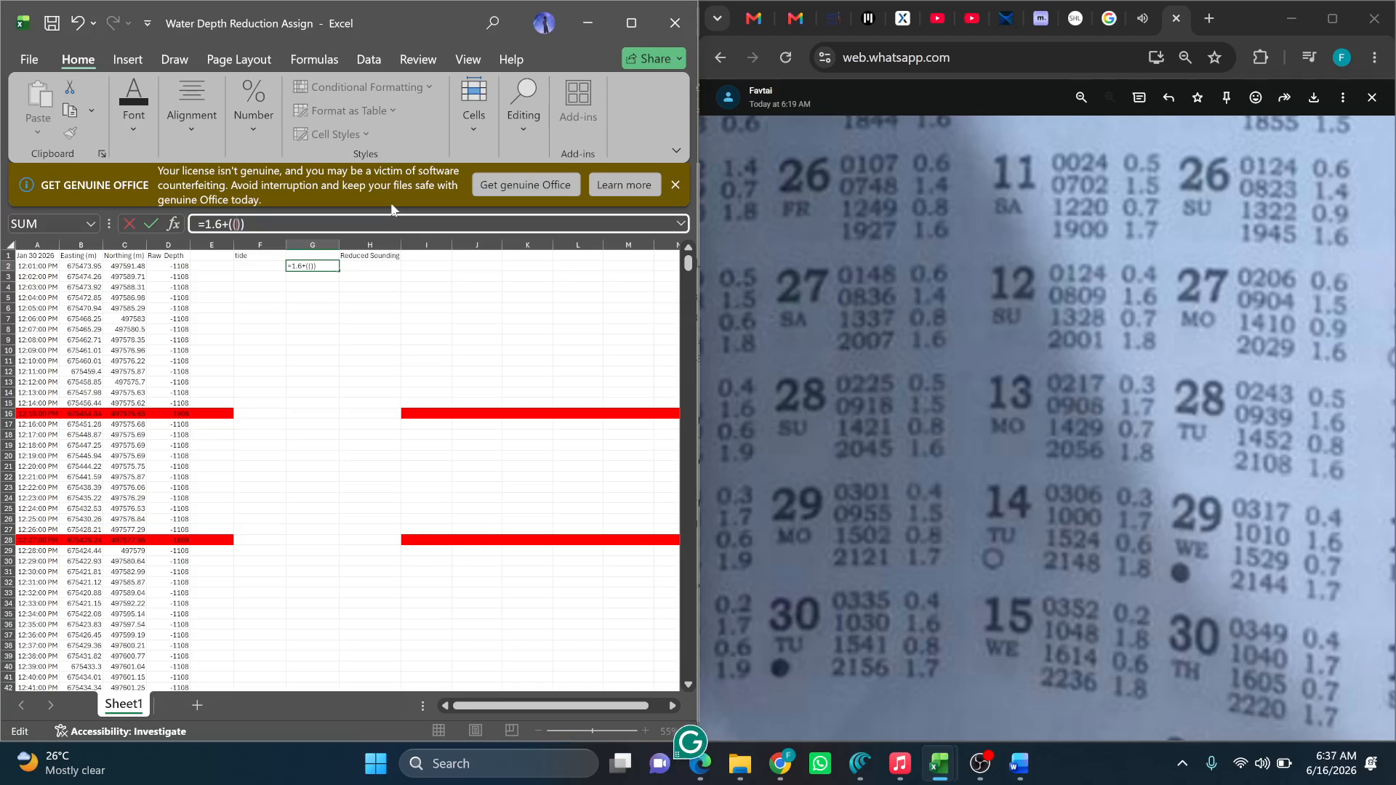
{"action": "type", "text": "08"}
{"action": "key", "text": "Left"}
{"action": "type", "text": ".8"}
{"action": "type", "text": "-18"}
{"action": "key", "text": "BackSpace"}
Open Calculator and move its window away from the 30 June tide predictions.
{"action": "key", "text": "XF86Calculator"}
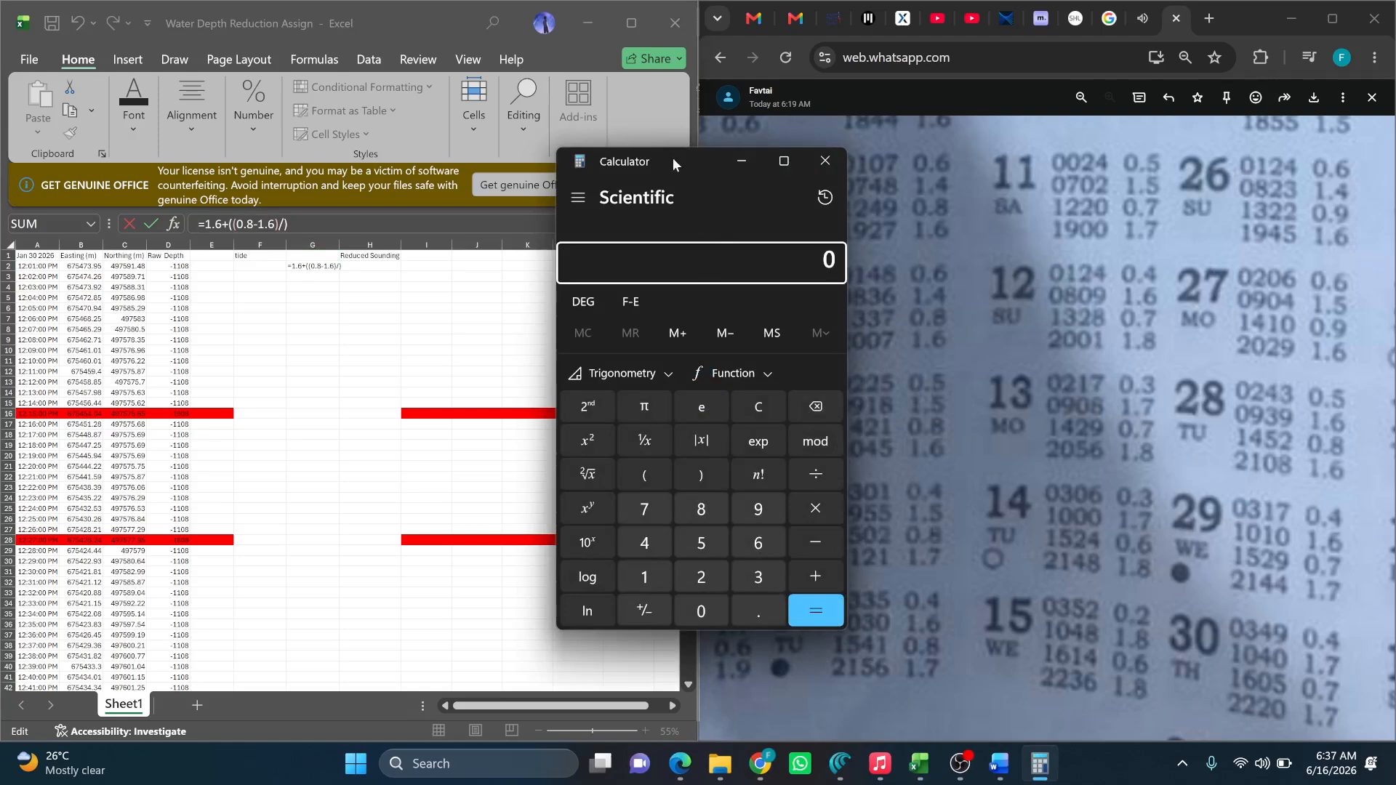
{"action": "left_click_drag", "start_coordinate": [674, 157], "coordinate": [563, 148]}
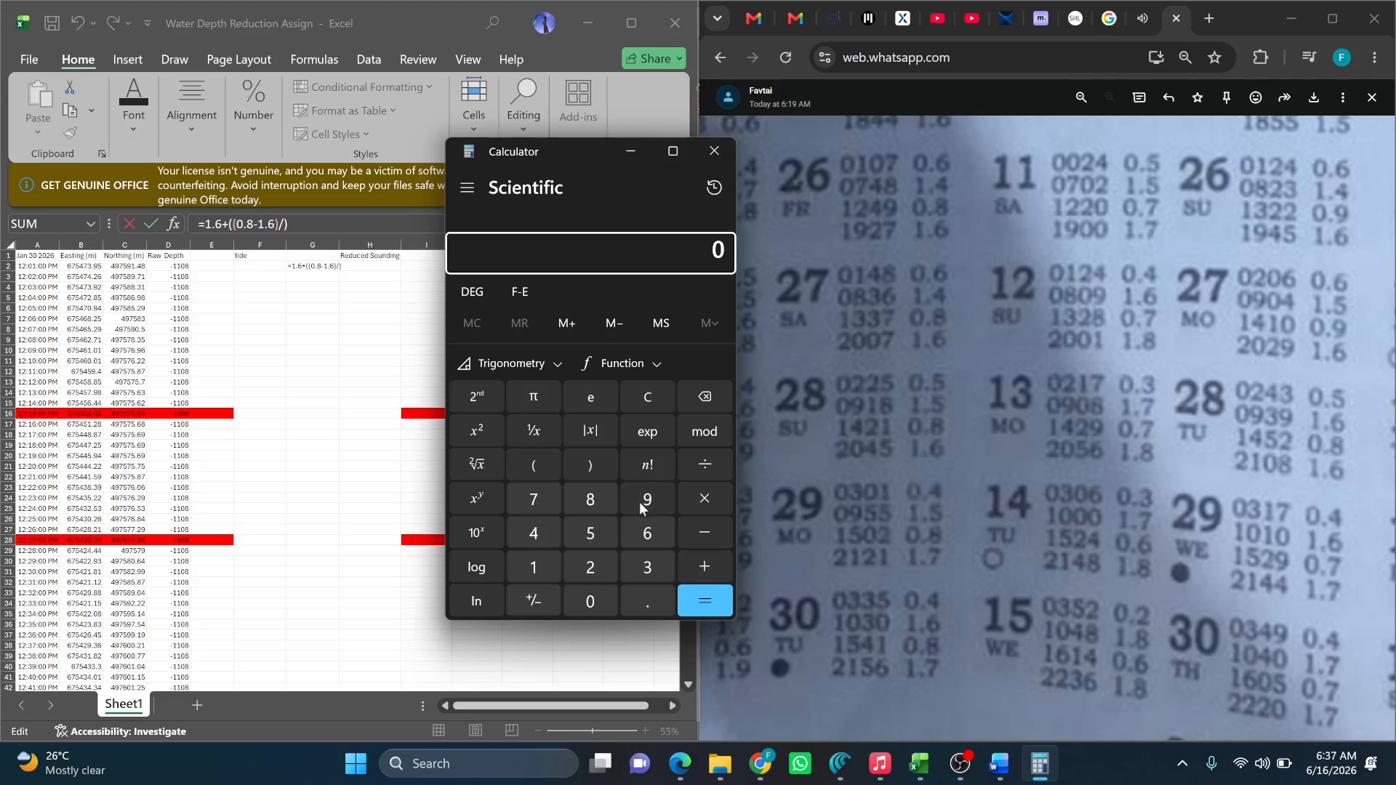
{"action": "left_click", "coordinate": [703, 400]}
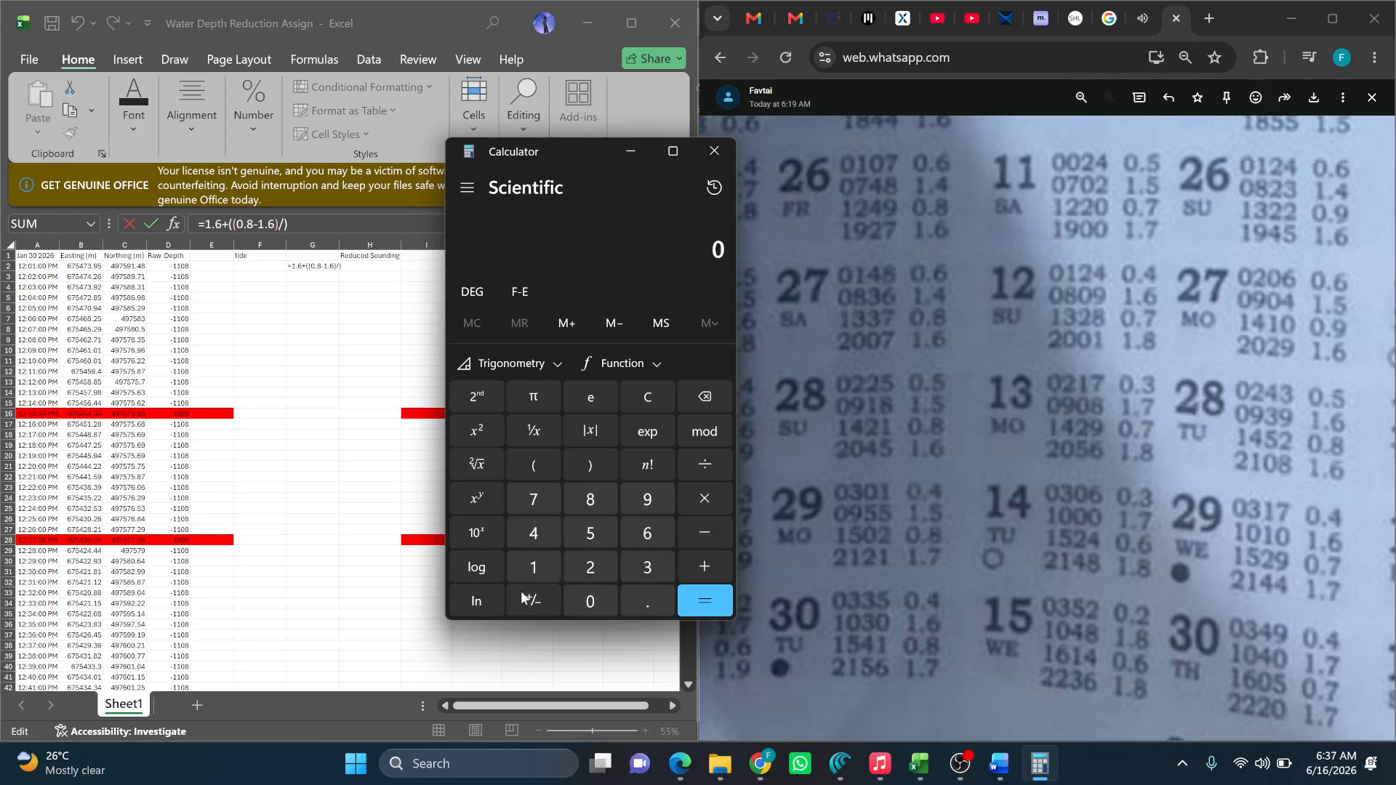
{"action": "type", "text": "3 × 60"}
{"action": "key", "text": "plus"}
{"action": "type", "text": "41"}
{"action": "key", "text": "plus"}
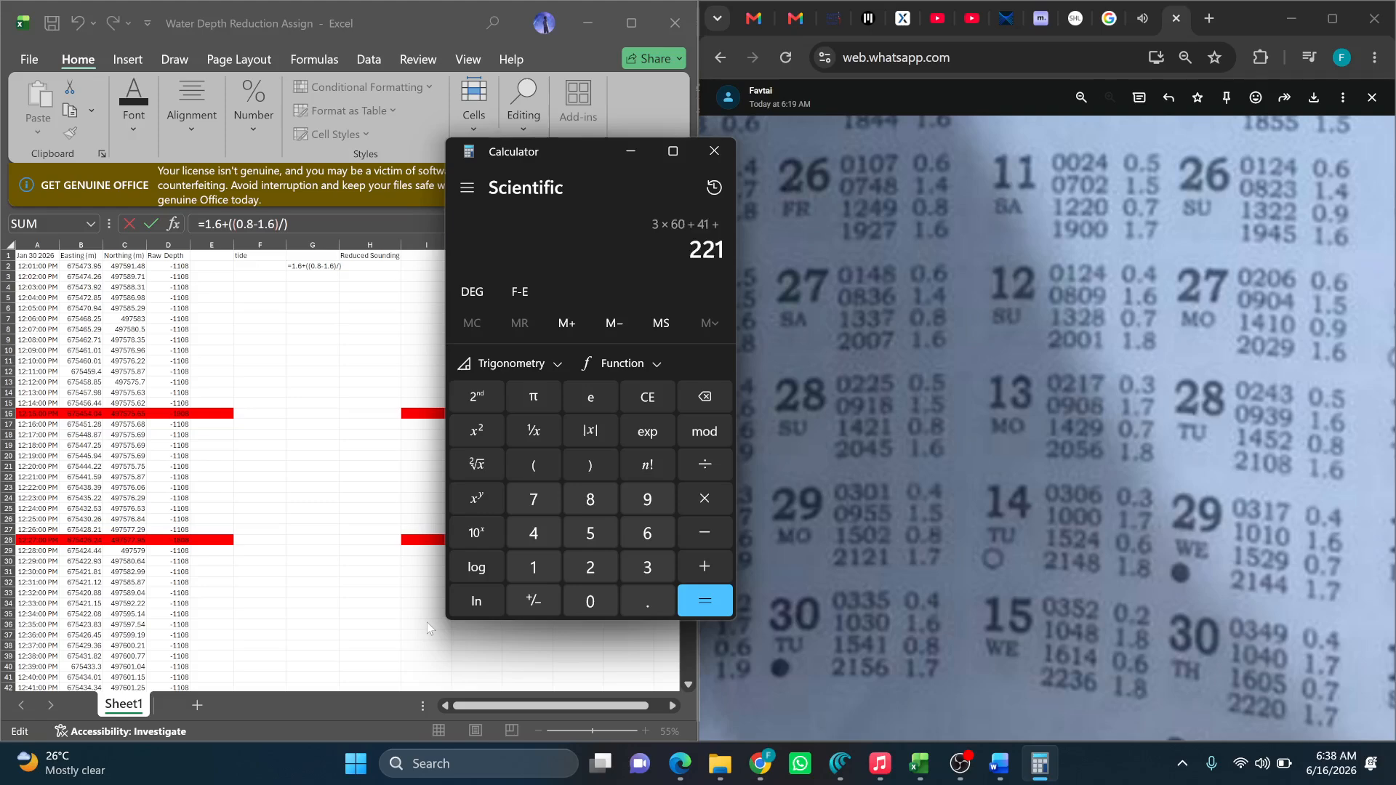
{"action": "left_click", "coordinate": [669, 408]}
{"action": "left_click", "coordinate": [670, 408]}
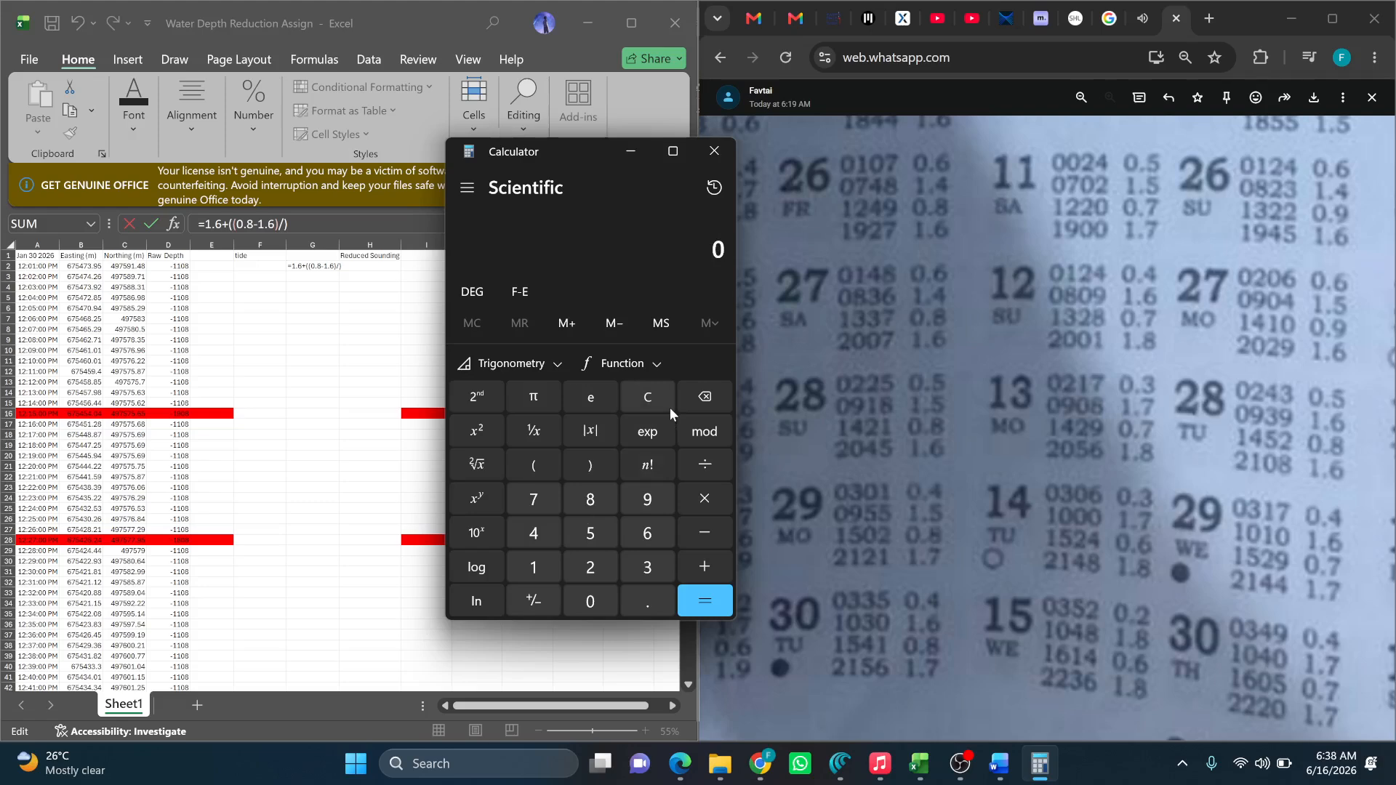
Calculate the minutes between the two tides as 3 × 60 + 41 + 90, and close Calculator.
{"action": "type", "text": "3*60"}
{"action": "key", "text": "Return"}
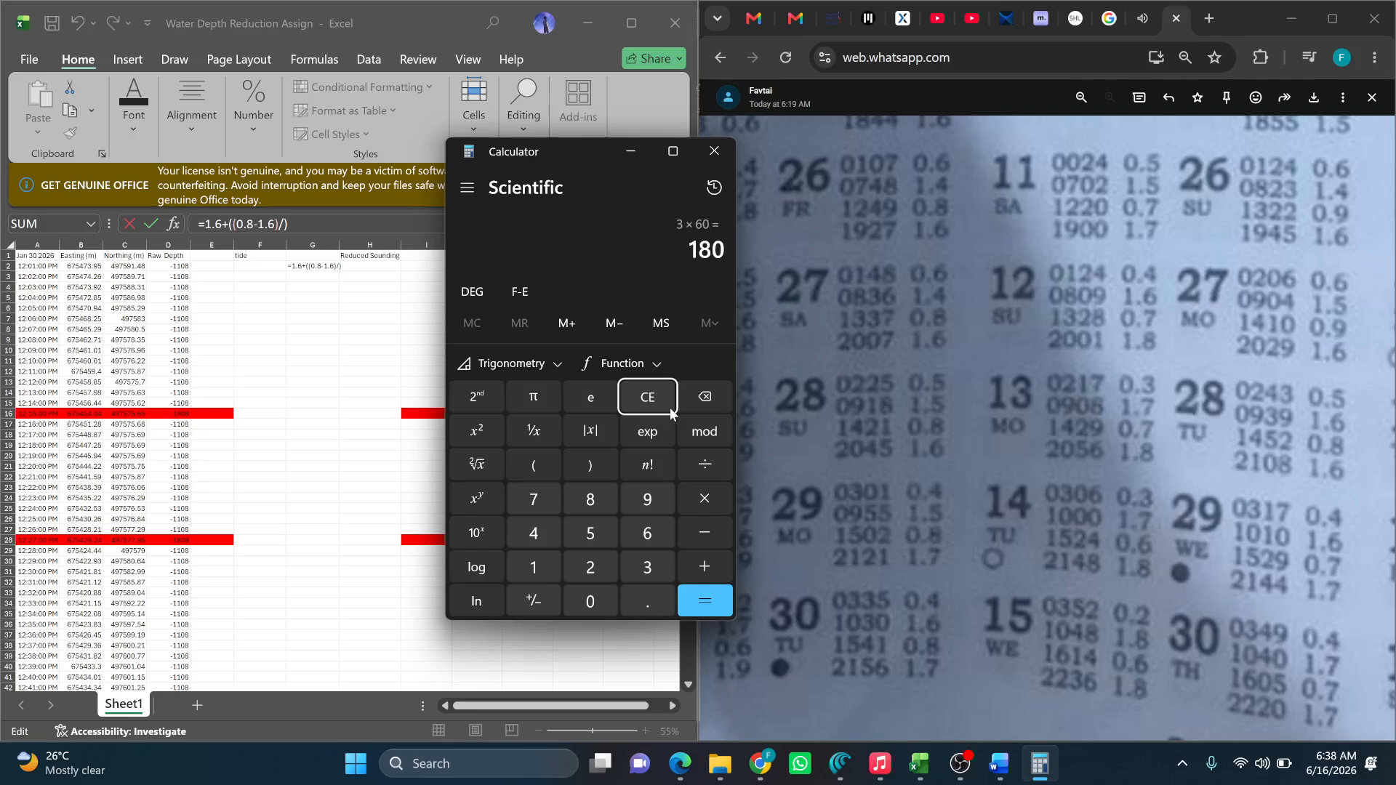
{"action": "type", "text": "+41"}
{"action": "key", "text": "Return"}
{"action": "key", "text": "plus"}
{"action": "type", "text": "90"}
{"action": "key", "text": "plus"}
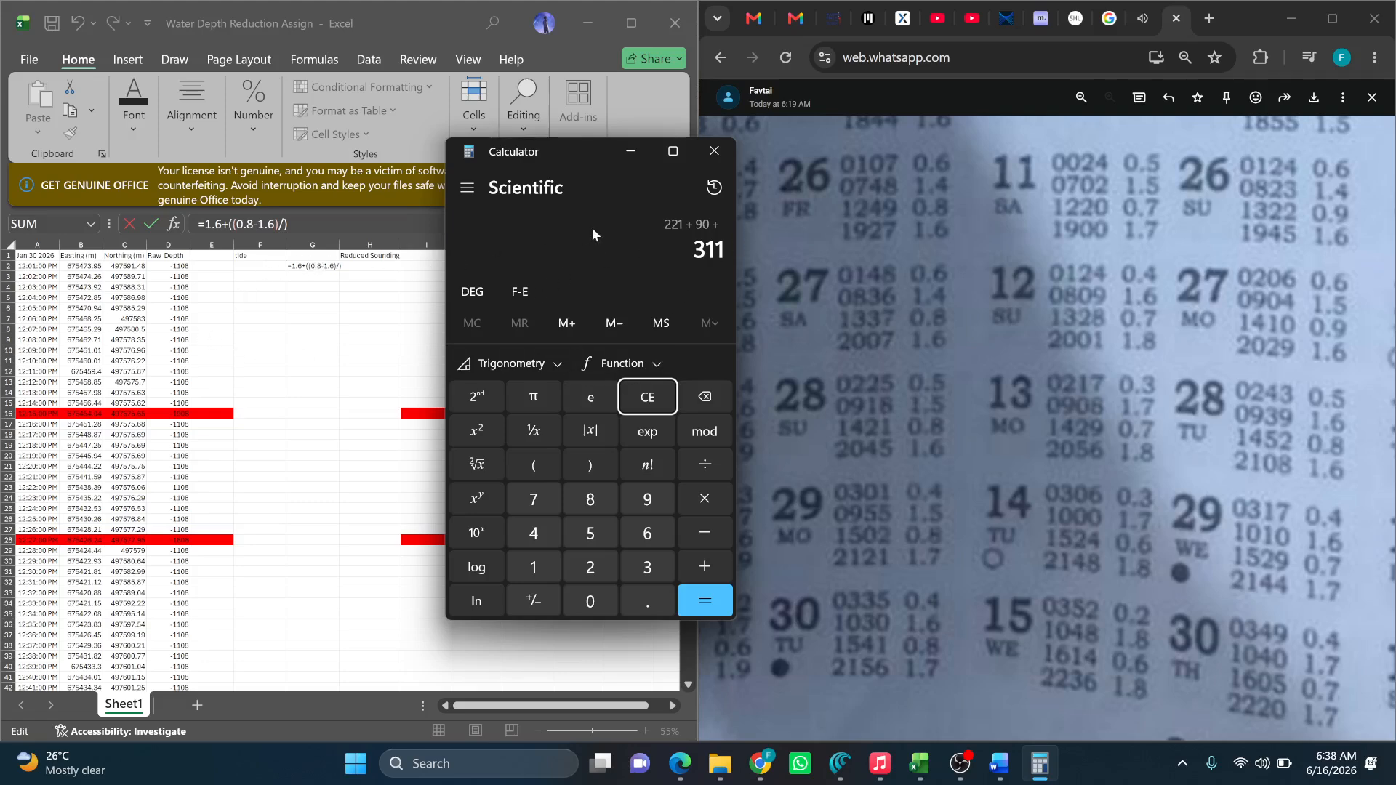
{"action": "left_click", "coordinate": [712, 155]}
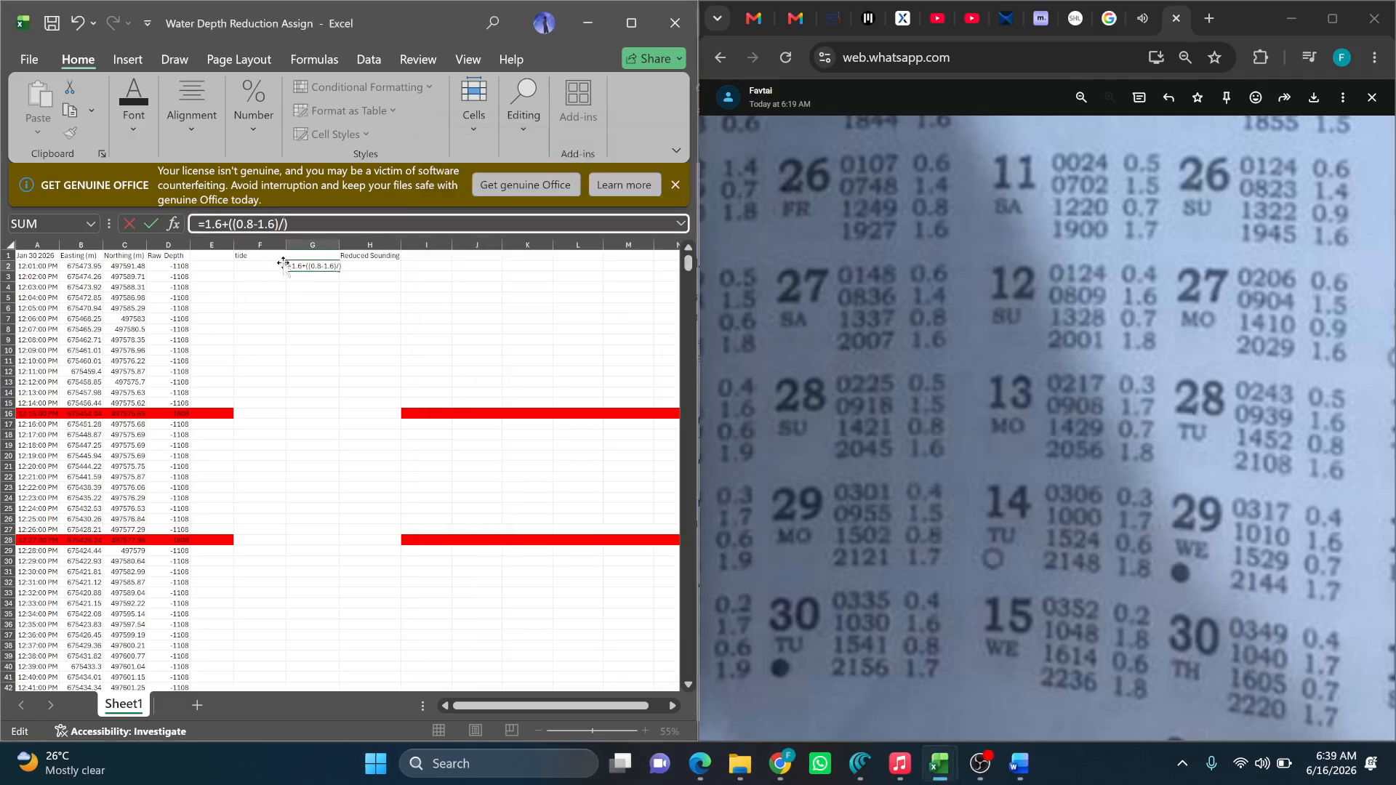
Complete the tide interpolation formula in G2 as =1.6+((0.8-1.6)/311)*91 and glance at the assignment brief in Word.
{"action": "type", "text": "11"}
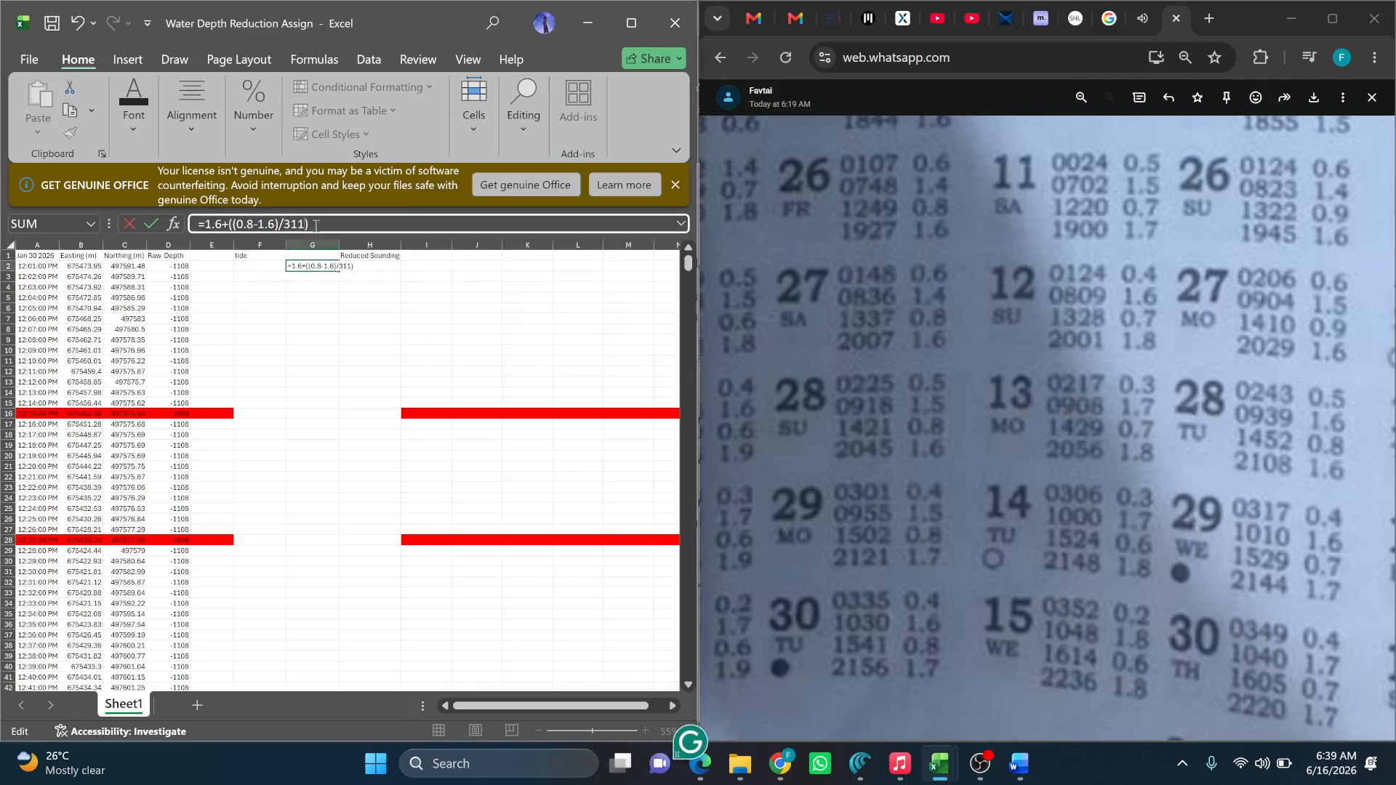
{"action": "left_click", "coordinate": [1020, 770]}
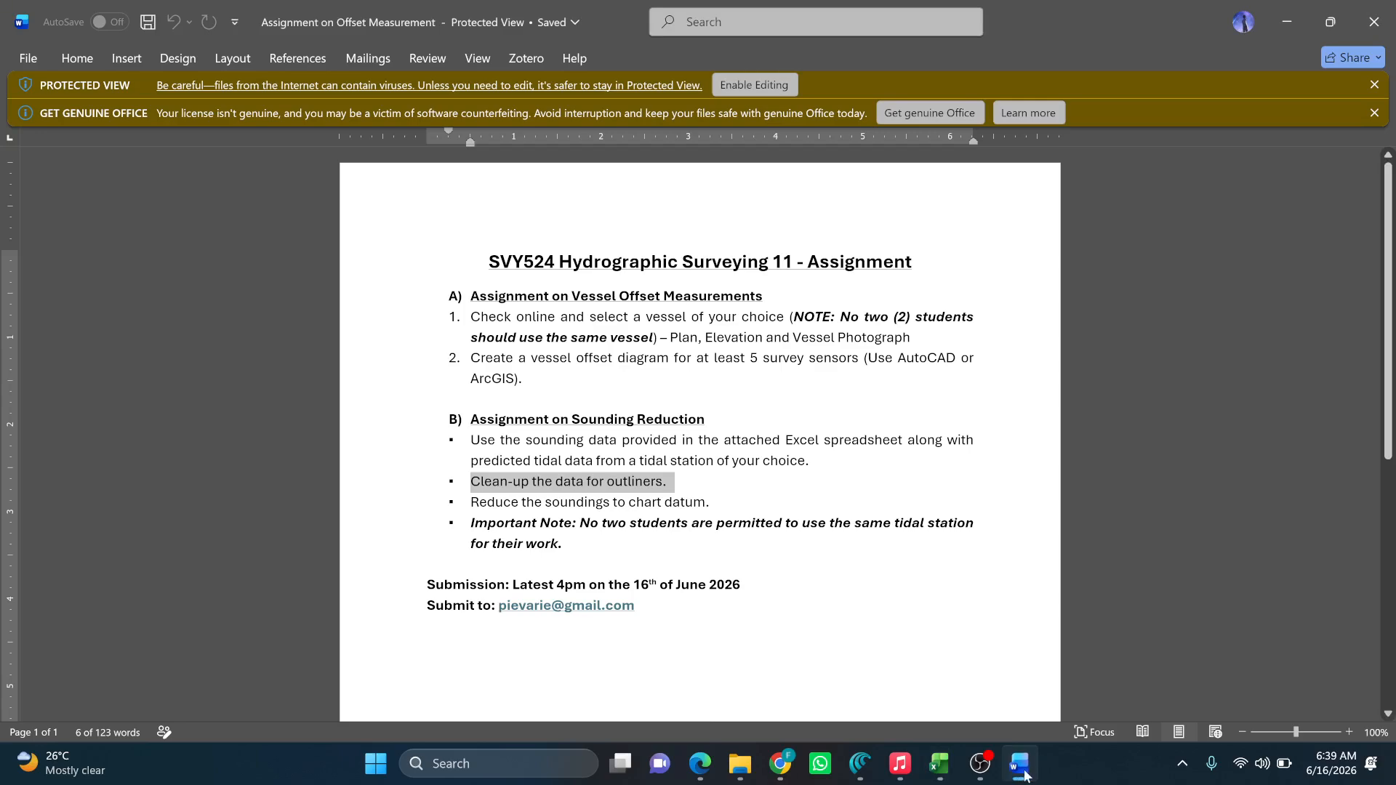
{"action": "left_click", "coordinate": [1021, 770]}
{"action": "mouse_move", "coordinate": [947, 767]}
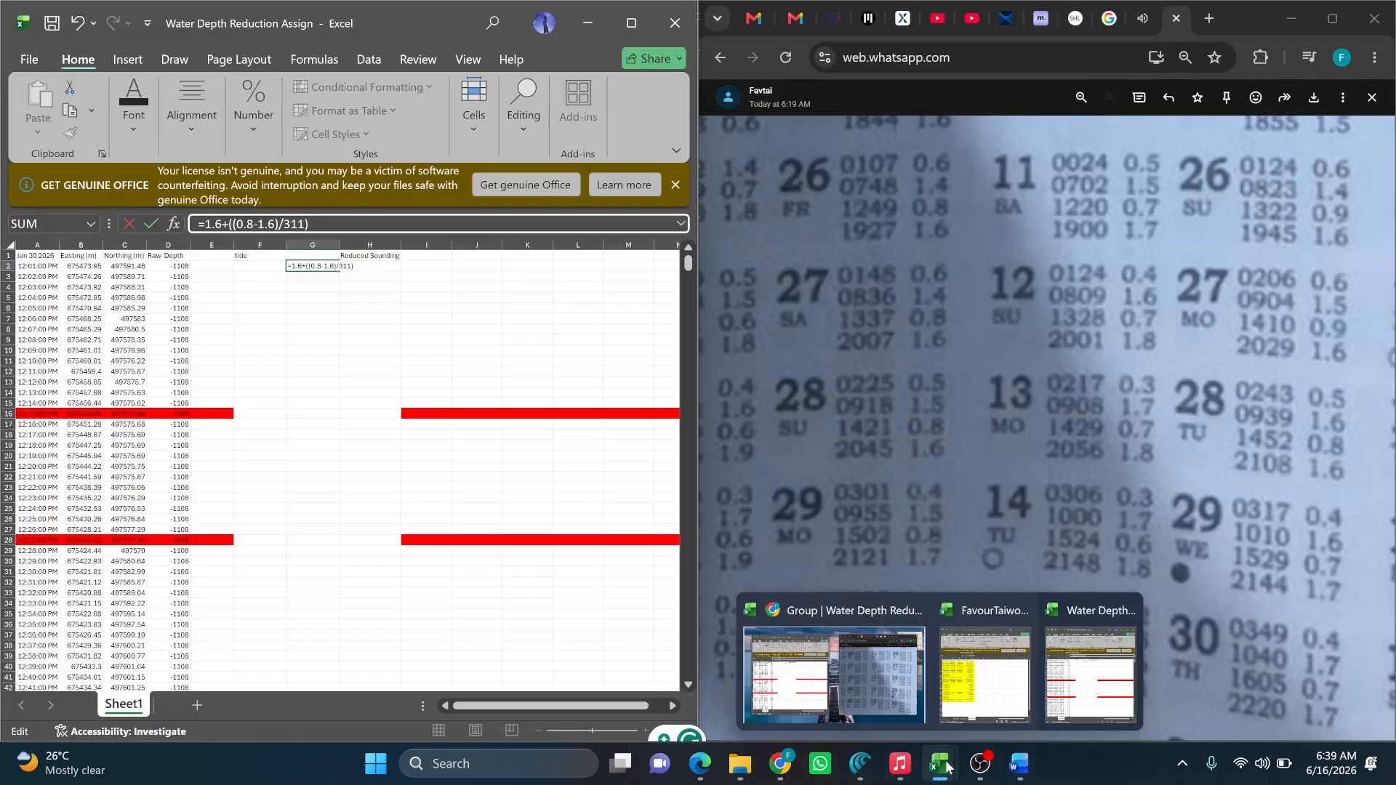
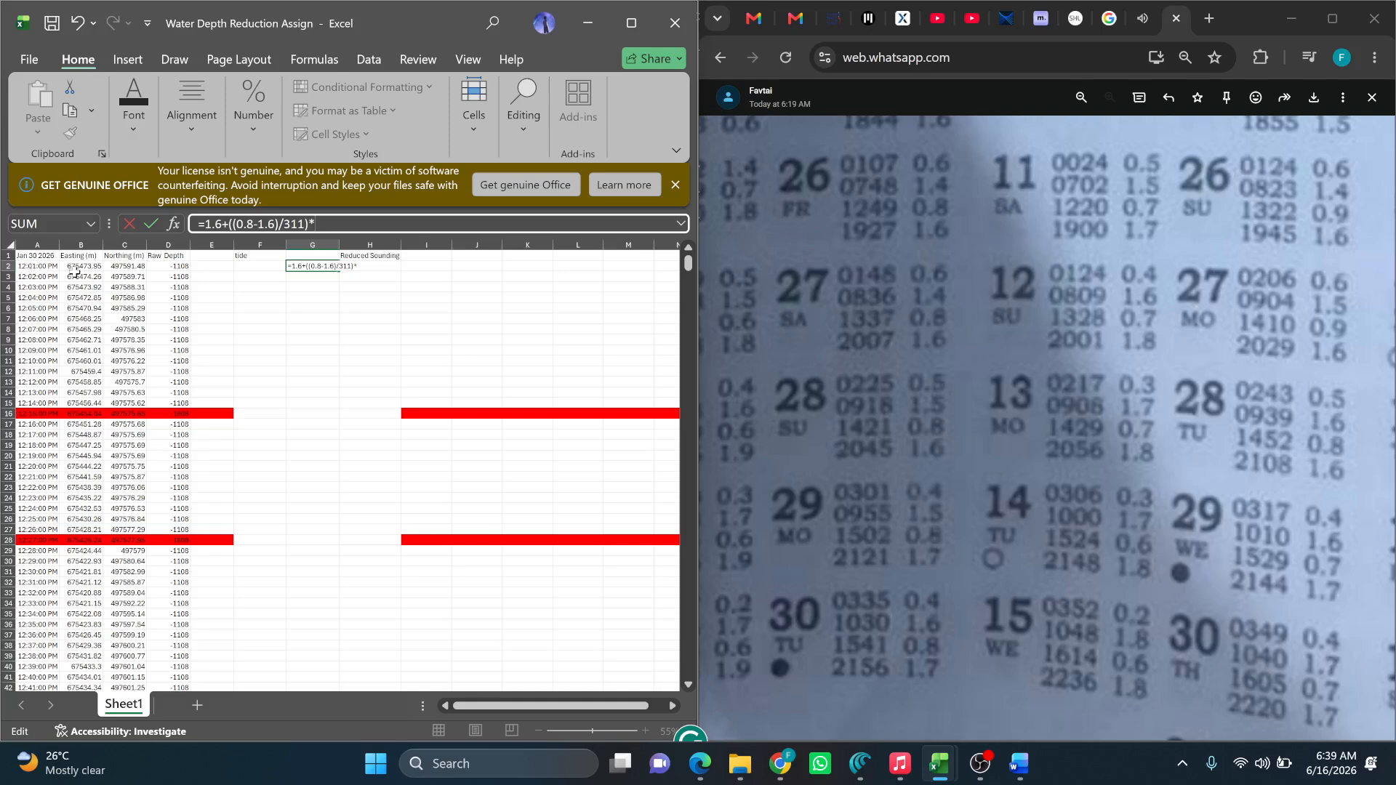
{"action": "type", "text": "1"}
{"action": "key", "text": "Return"}
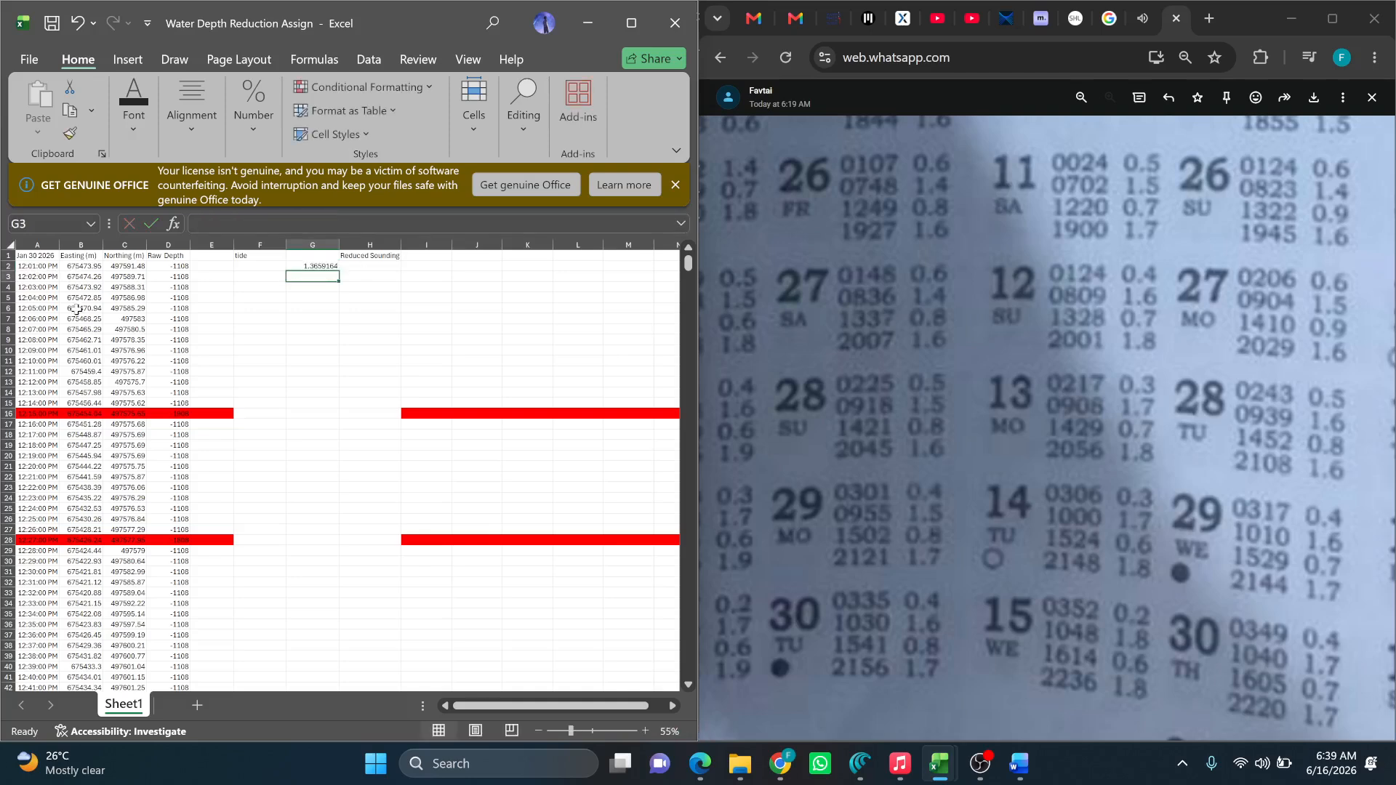
{"action": "left_click", "coordinate": [316, 266]}
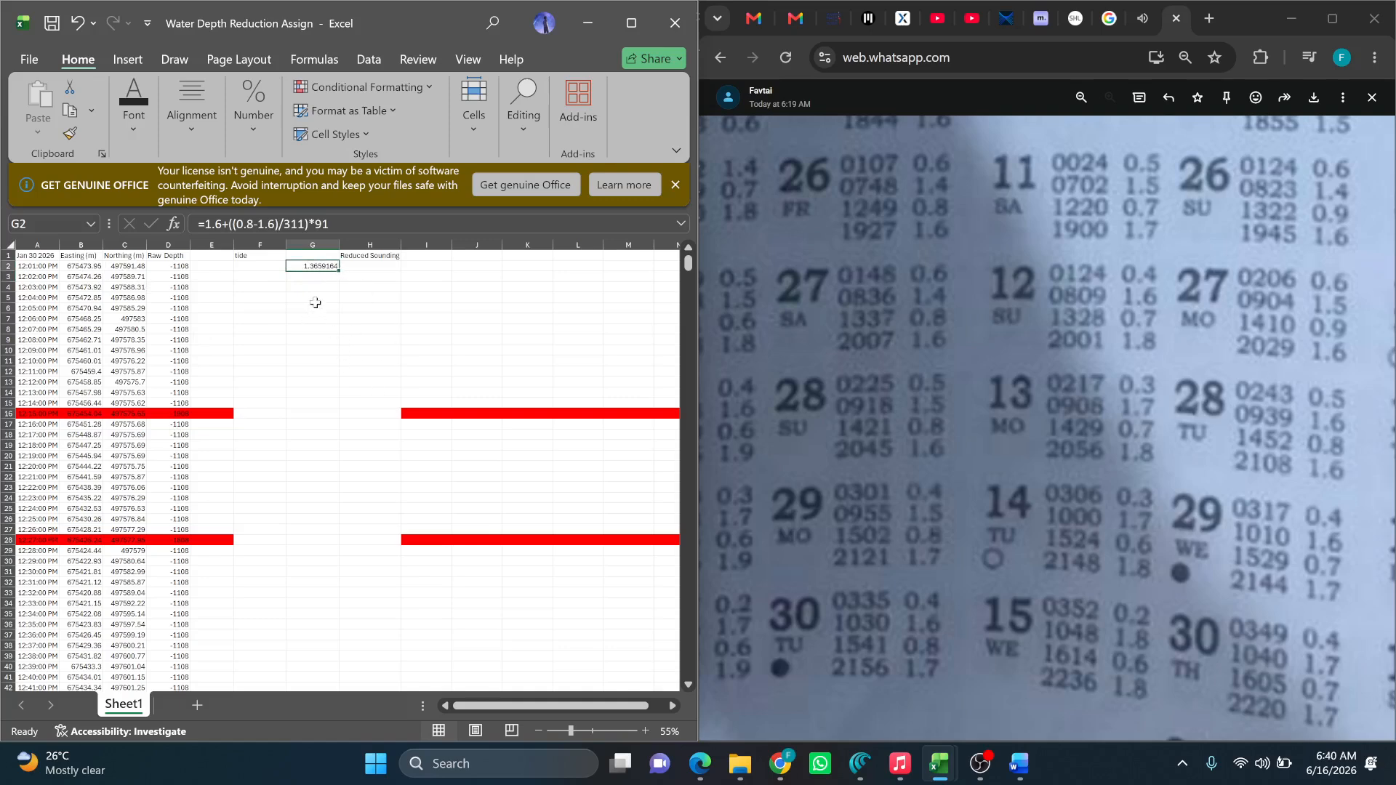
{"action": "left_click", "coordinate": [310, 277]}
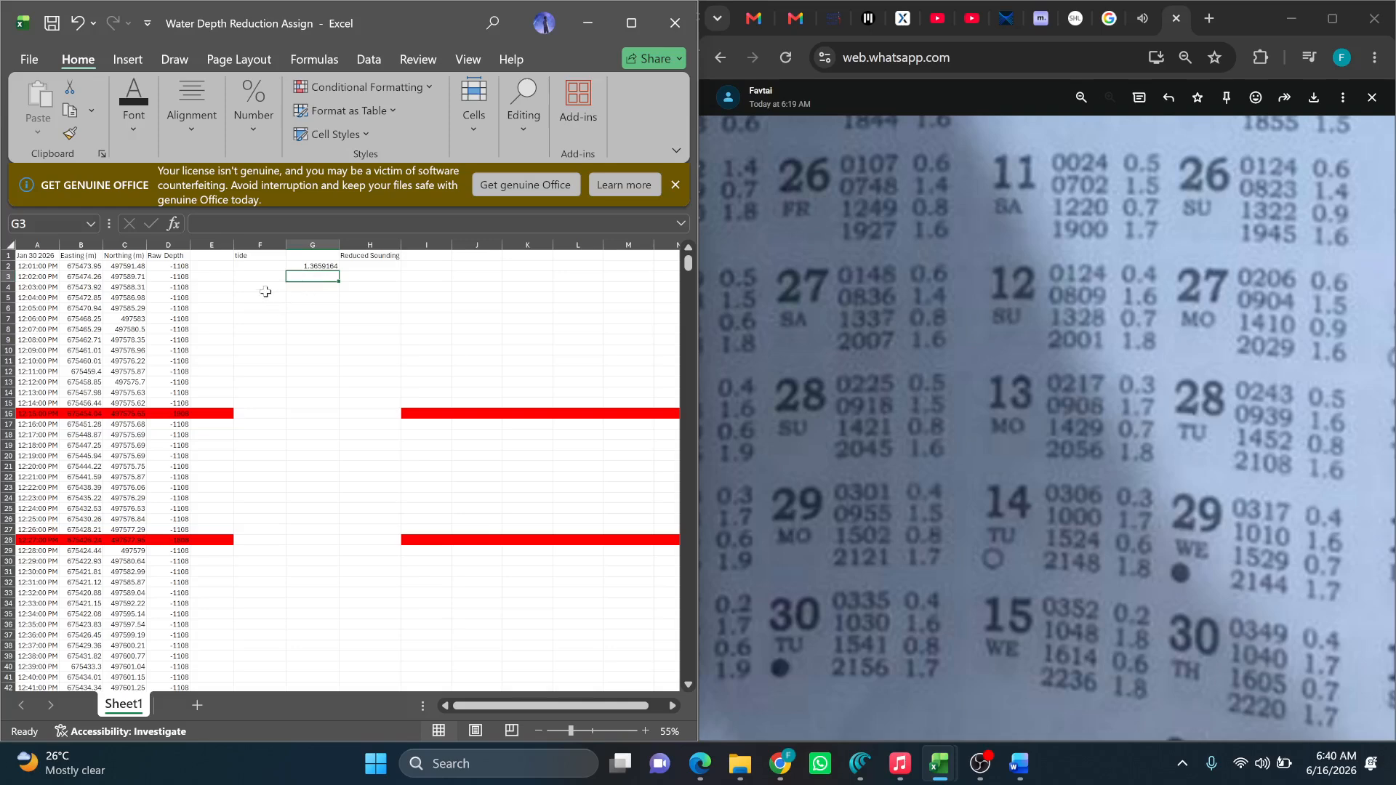
{"action": "type", "text": "="}
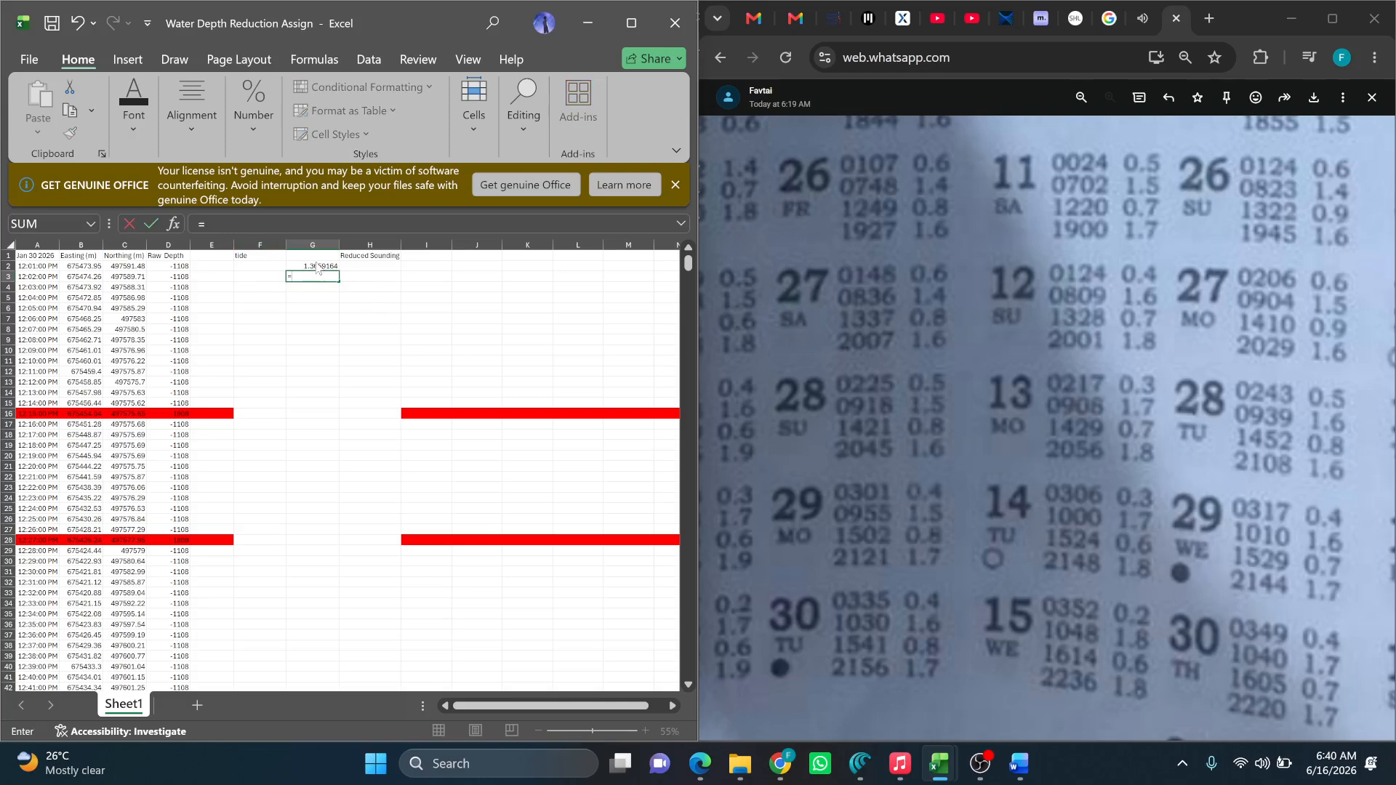
{"action": "left_click", "coordinate": [316, 263]}
{"action": "left_click", "coordinate": [259, 224]}
{"action": "type", "text": "-"}
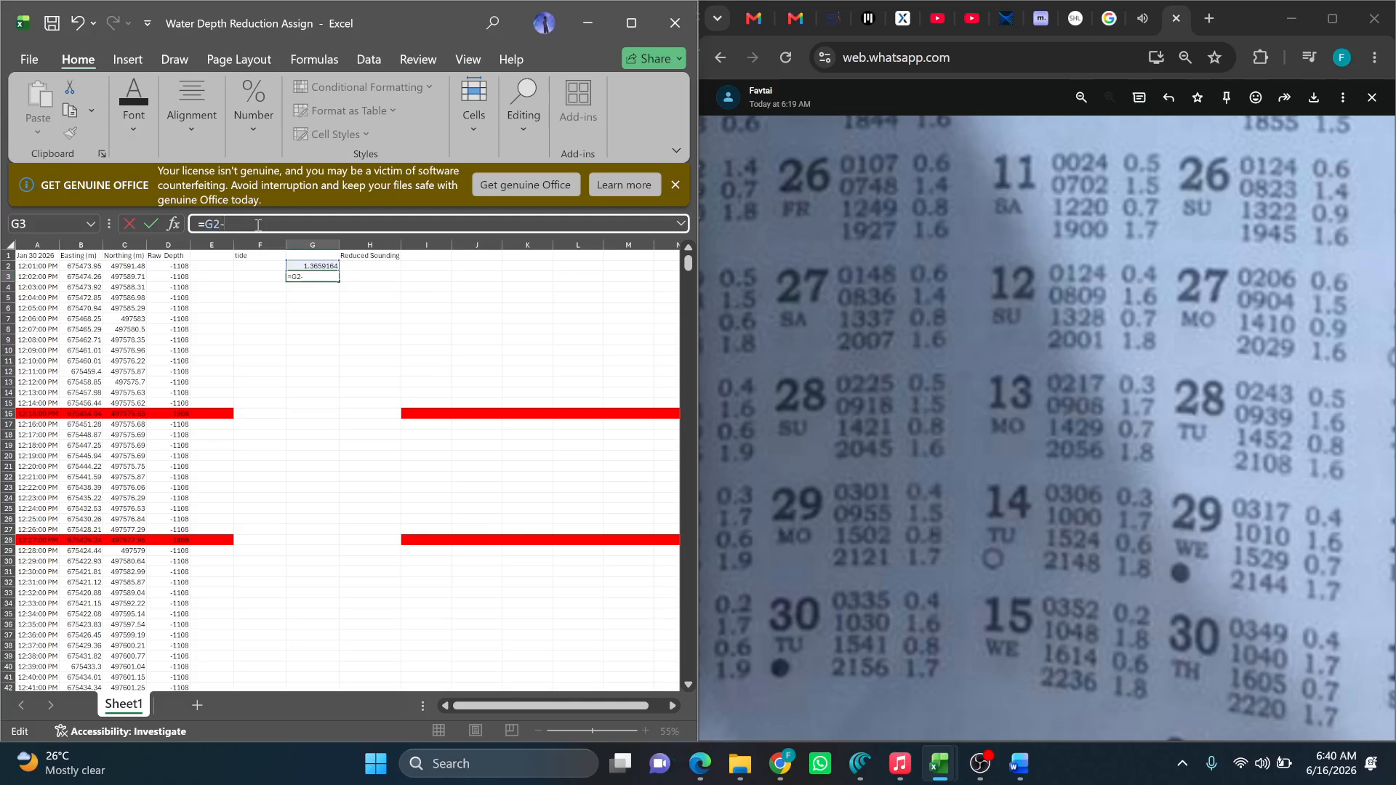
{"action": "key", "text": "Escape"}
Copy the interpolation formula text from G2 and append it to a new formula =G2- in G3.
{"action": "double_click", "coordinate": [299, 266]}
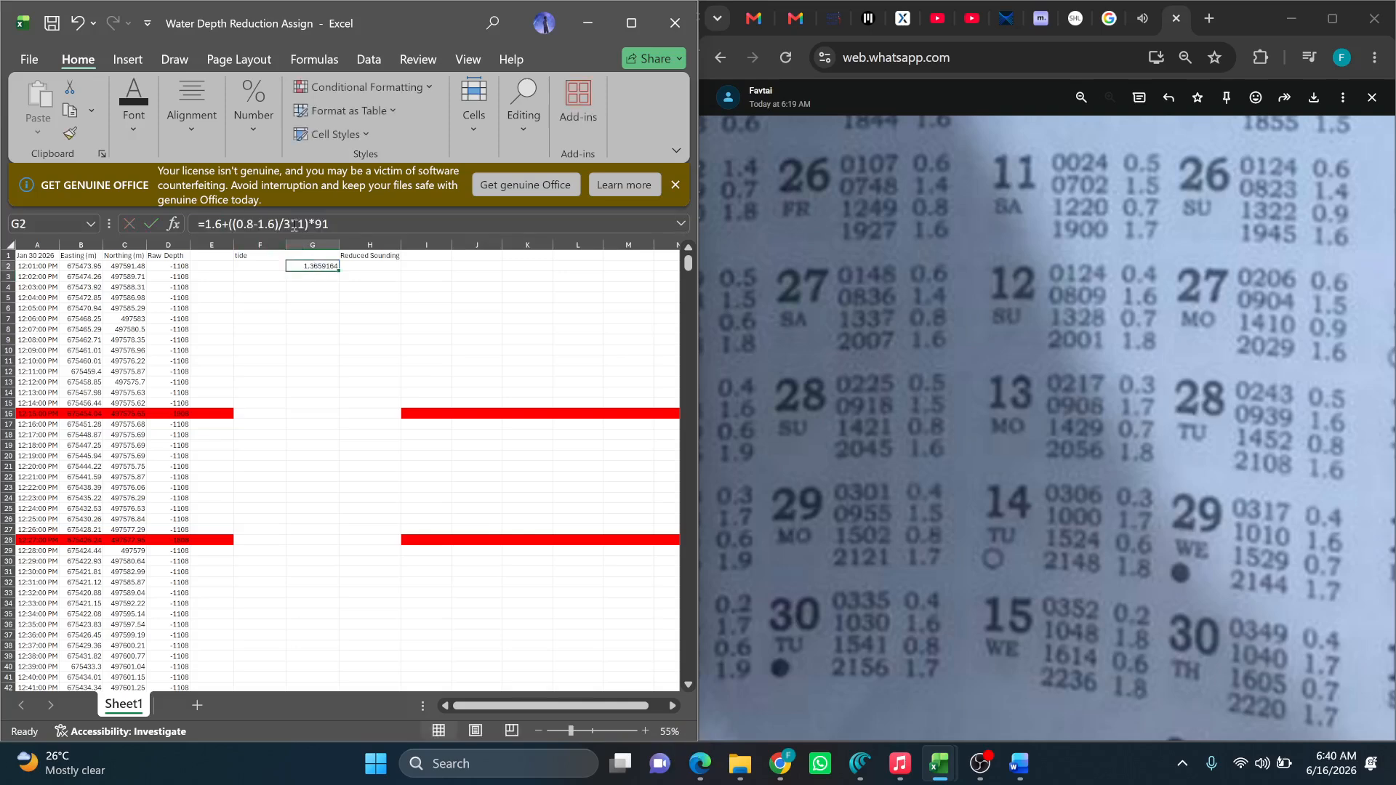
{"action": "left_click", "coordinate": [358, 224]}
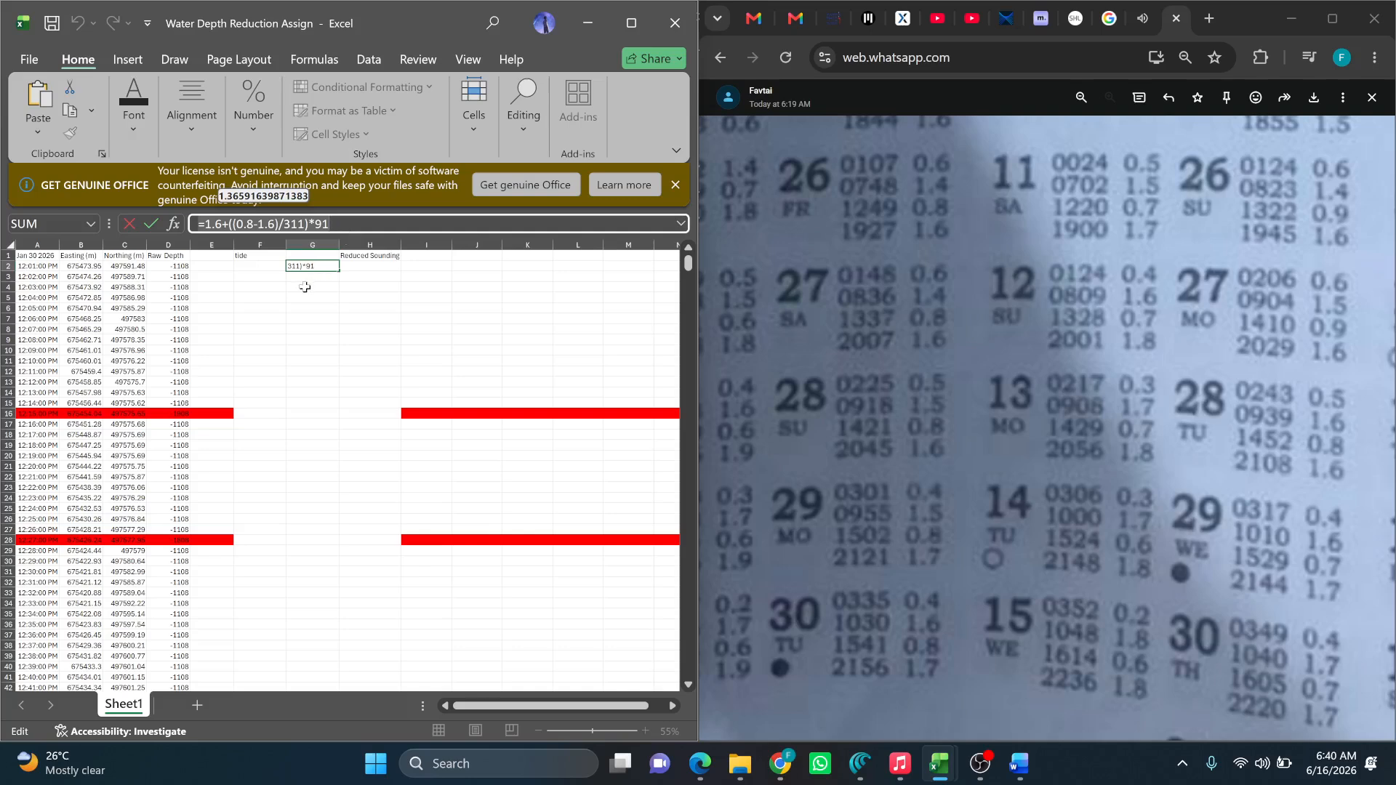
{"action": "key", "text": "Escape"}
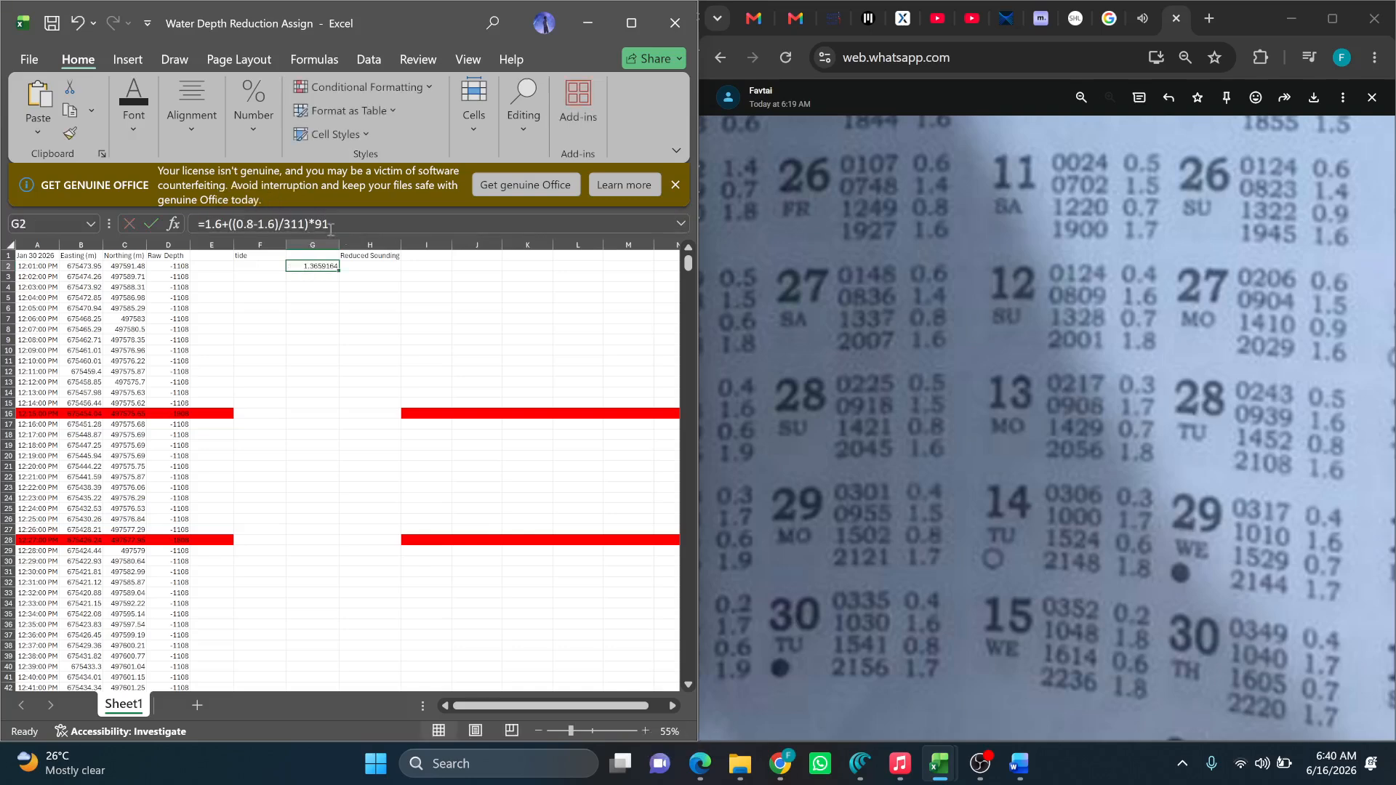
{"action": "left_click", "coordinate": [328, 277]}
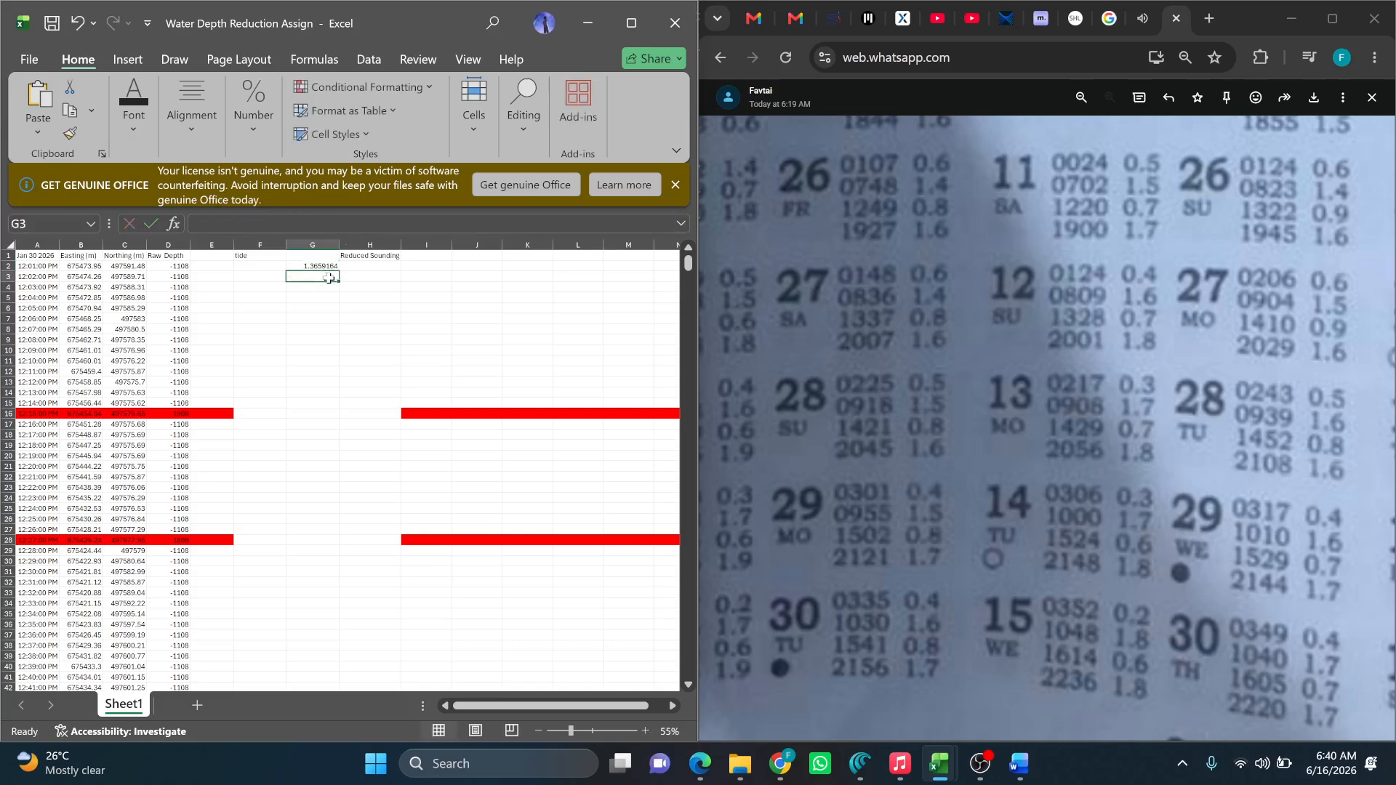
{"action": "type", "text": "="}
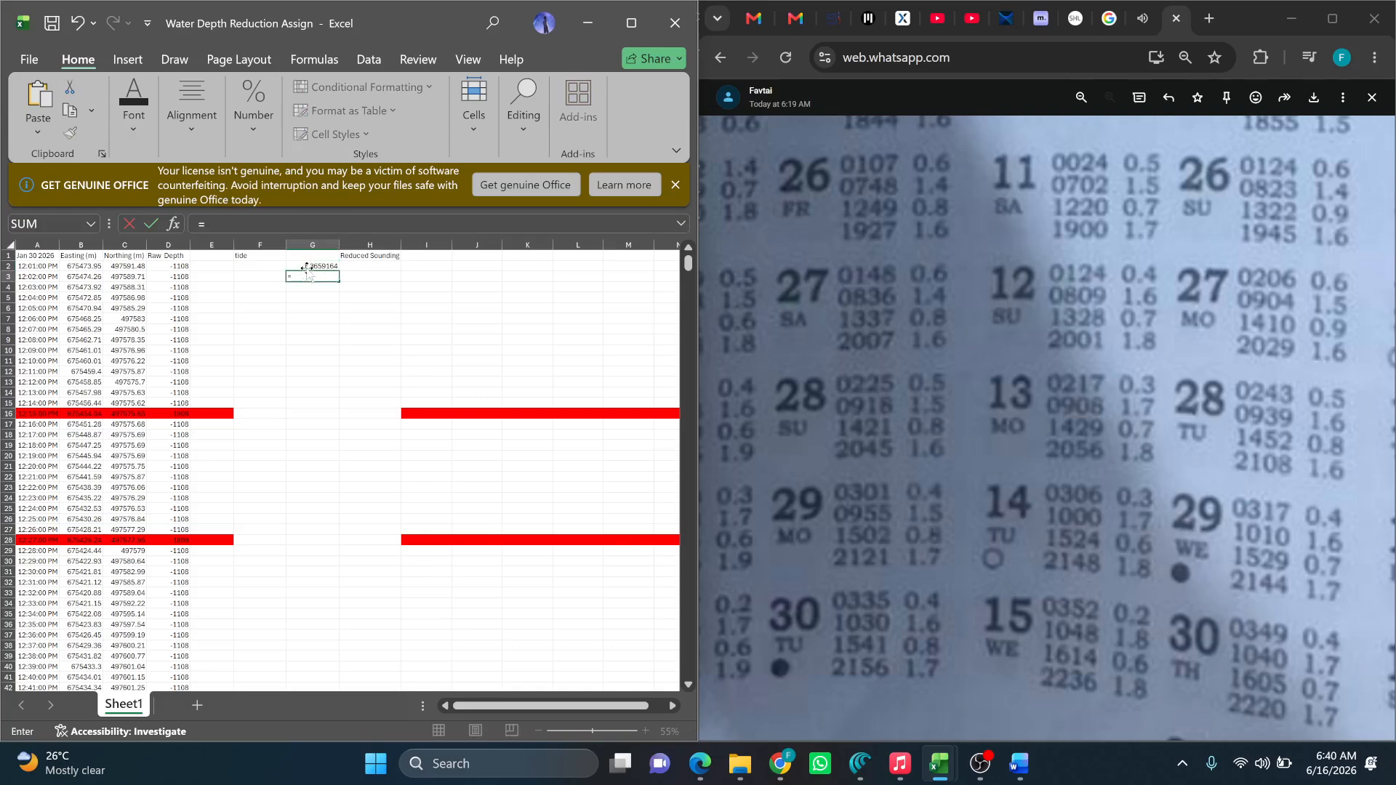
{"action": "left_click", "coordinate": [309, 266]}
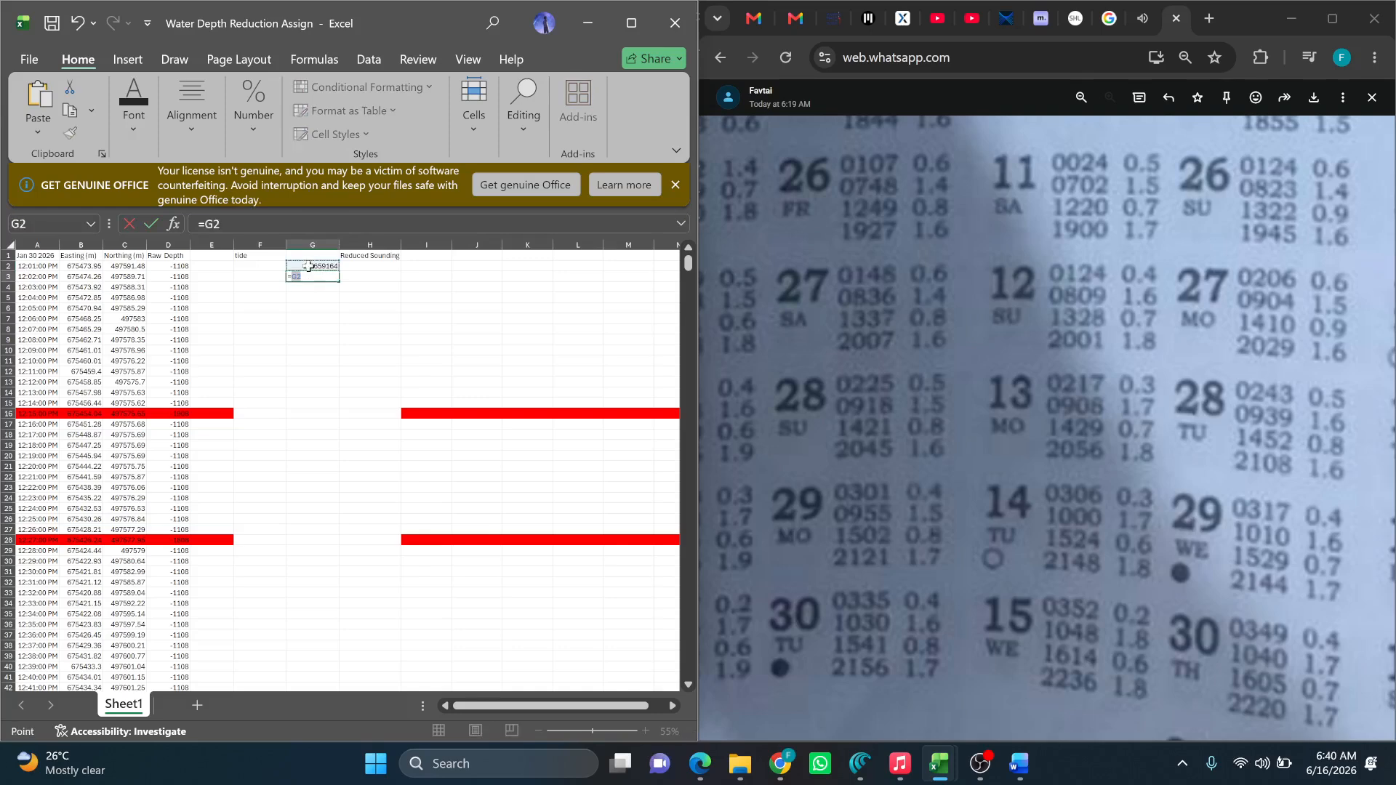
{"action": "left_click", "coordinate": [269, 224]}
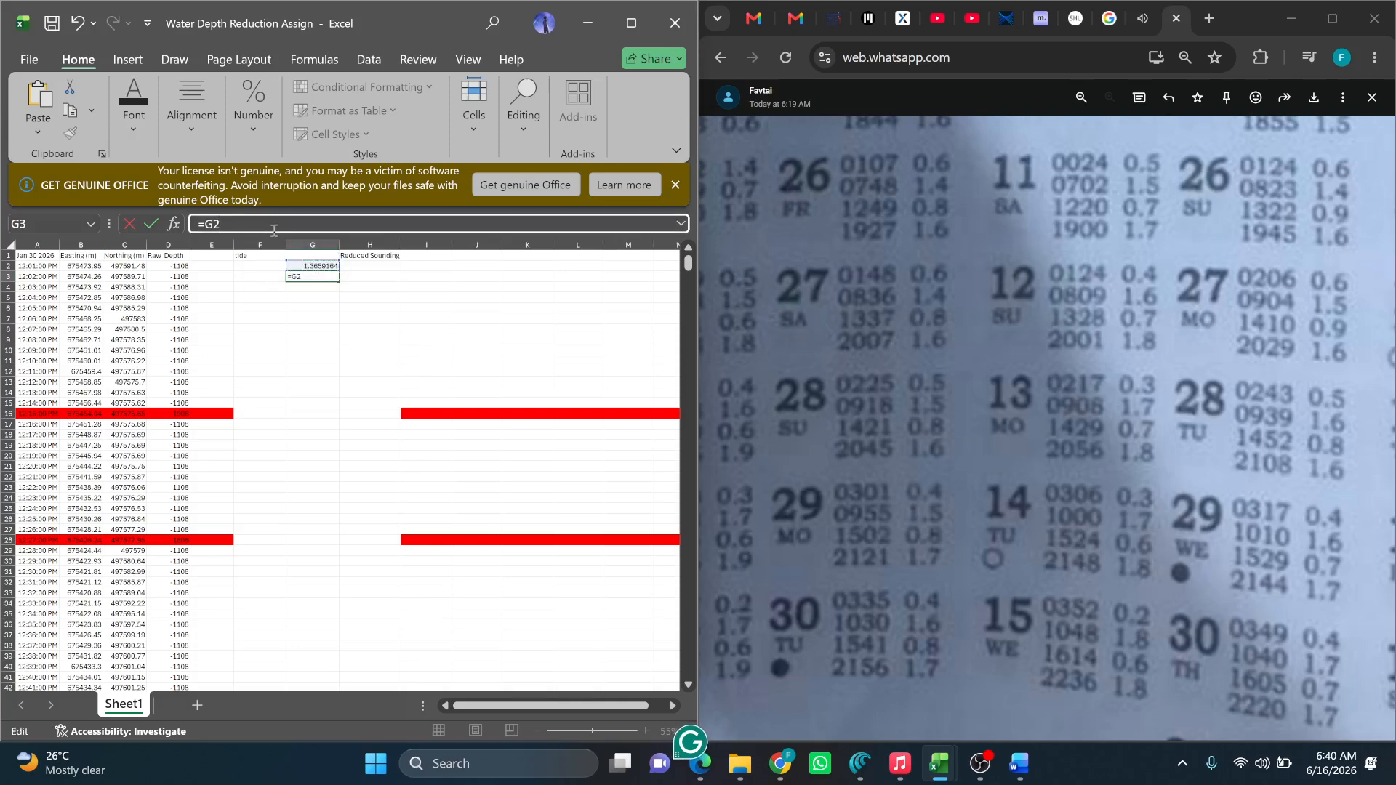
{"action": "type", "text": "-"}
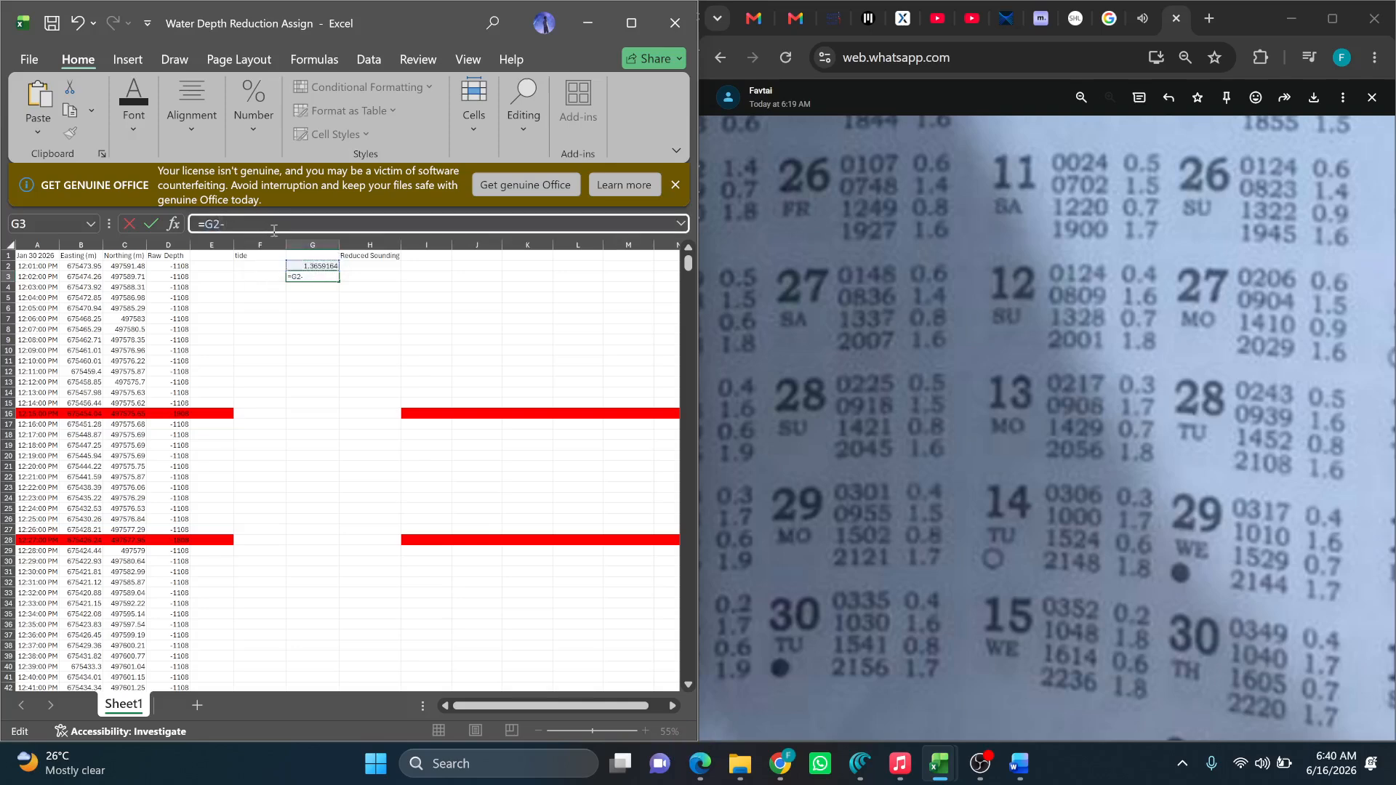
{"action": "type", "text": "=1.6+((0.8-1.6)/311)*91"}
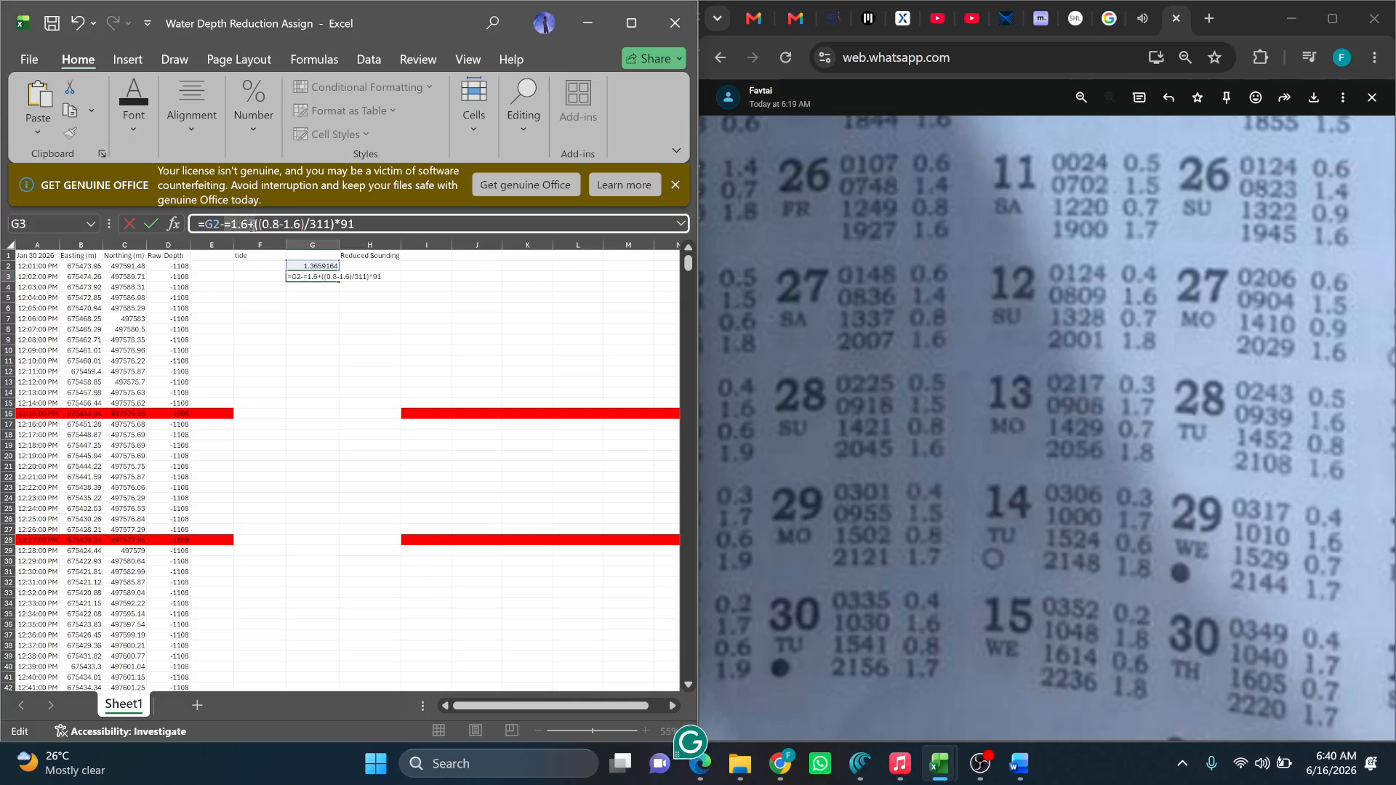
Trim the formula in G3 to =G2-((0.8-1.6)/311) and enter it.
{"action": "left_click", "coordinate": [256, 224]}
{"action": "key", "text": "BackSpace"}
{"action": "key", "text": "BackSpace"}
{"action": "key", "text": "BackSpace"}
{"action": "key", "text": "BackSpace"}
{"action": "key", "text": "BackSpace"}
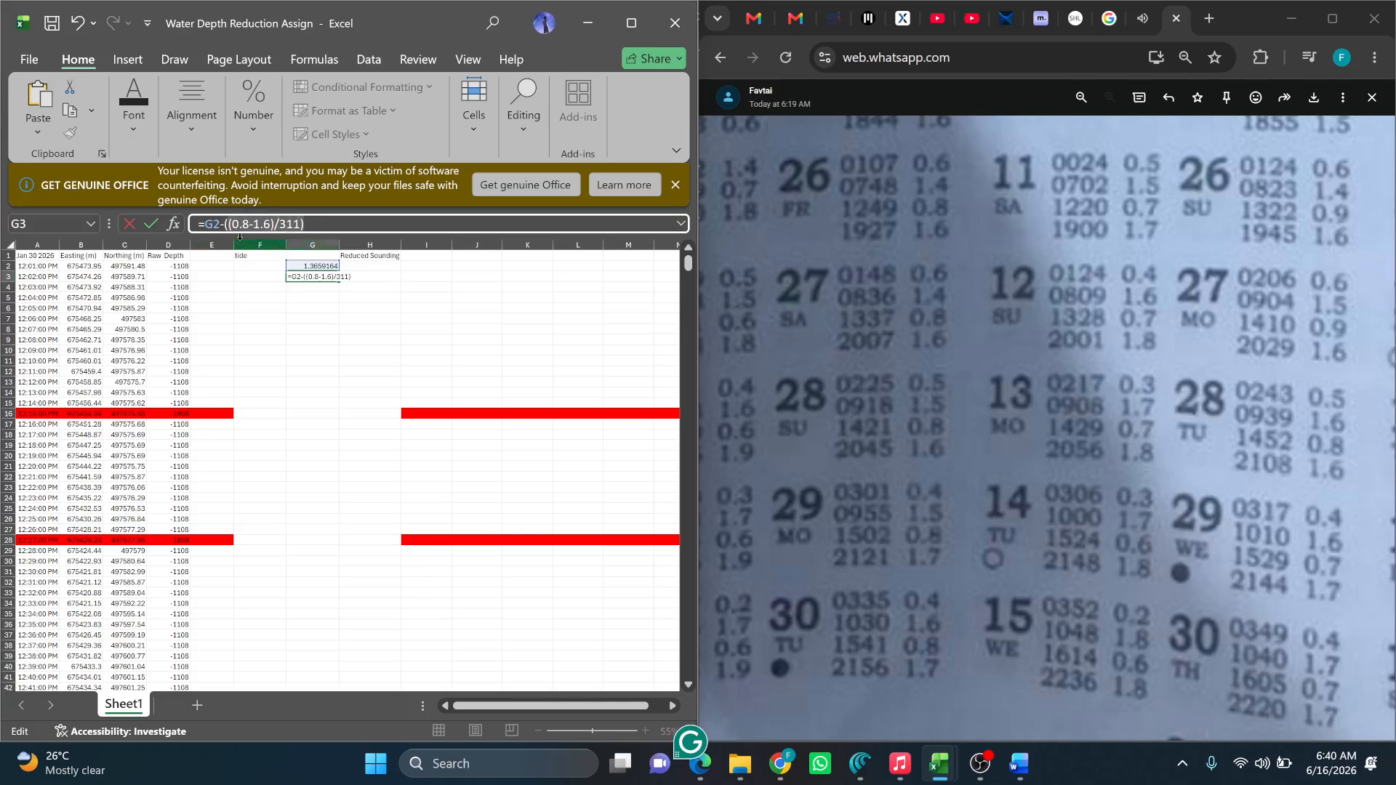
{"action": "key", "text": "Return"}
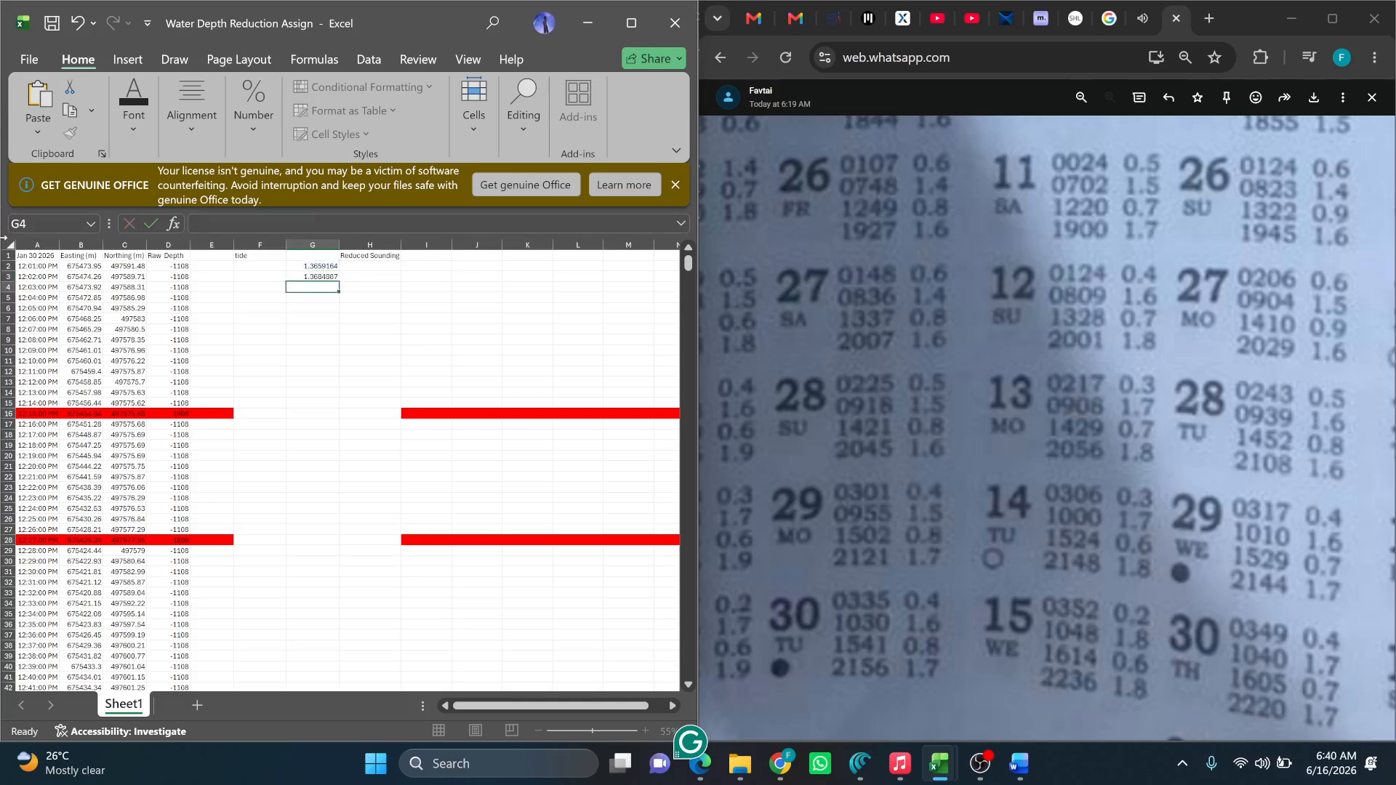
Fill the G3 formula down column G to the 3:41 PM row.
{"action": "left_click", "coordinate": [321, 277]}
{"action": "left_click_drag", "start_coordinate": [339, 281], "coordinate": [300, 515]}
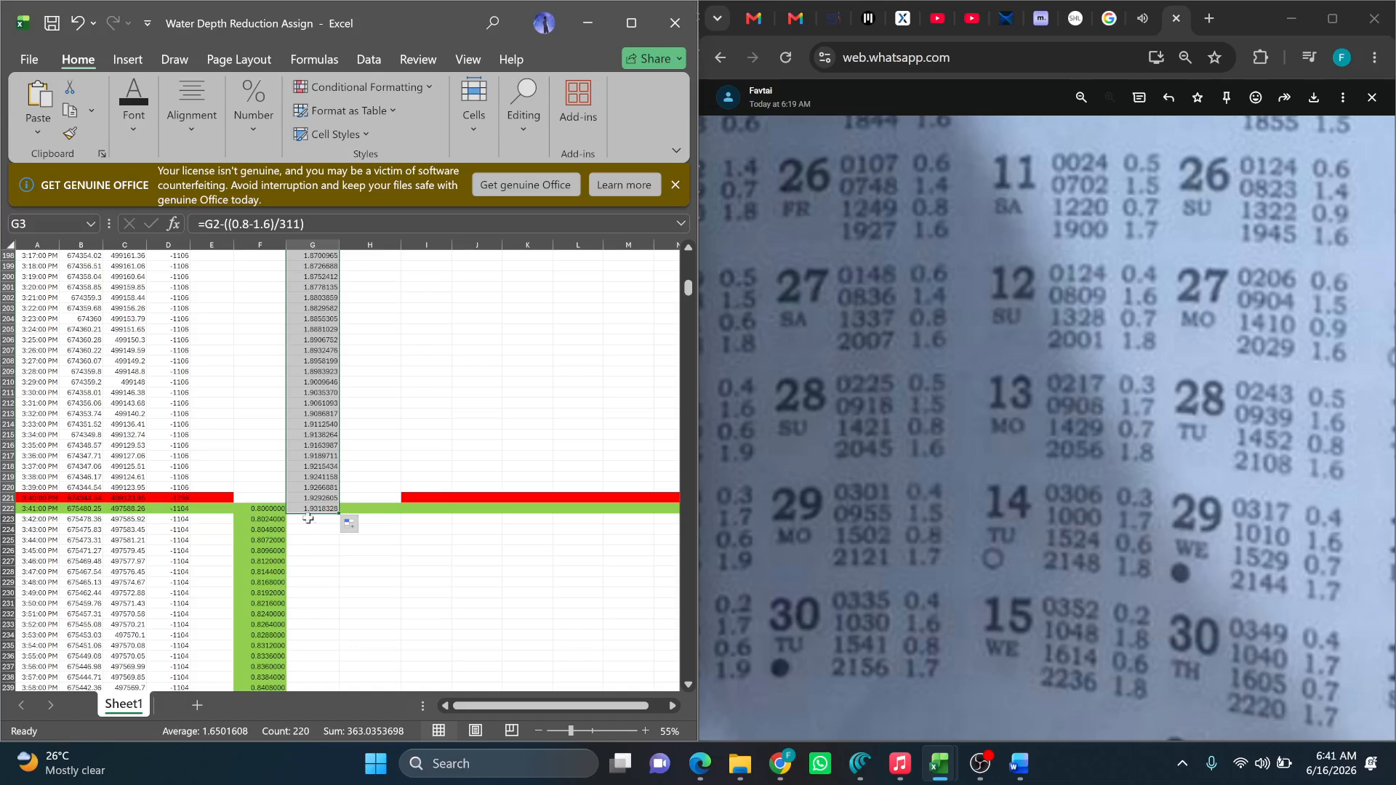
{"action": "scroll", "coordinate": [290, 517], "scroll_direction": "up", "scroll_amount": 11}
{"action": "scroll", "coordinate": [368, 592], "scroll_direction": "up", "scroll_amount": 20}
{"action": "scroll", "coordinate": [383, 639], "scroll_direction": "up", "scroll_amount": 20}
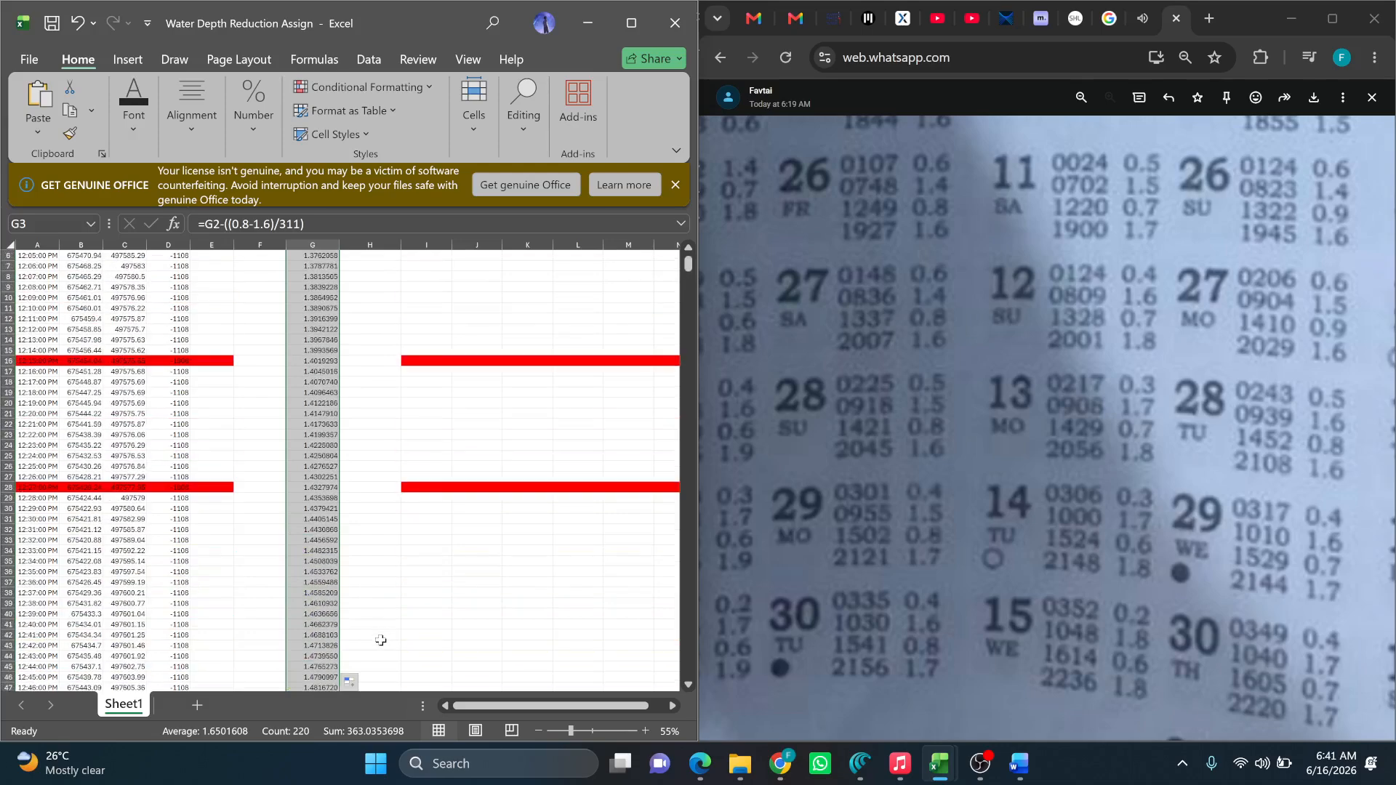
{"action": "scroll", "coordinate": [381, 640], "scroll_direction": "up", "scroll_amount": 2}
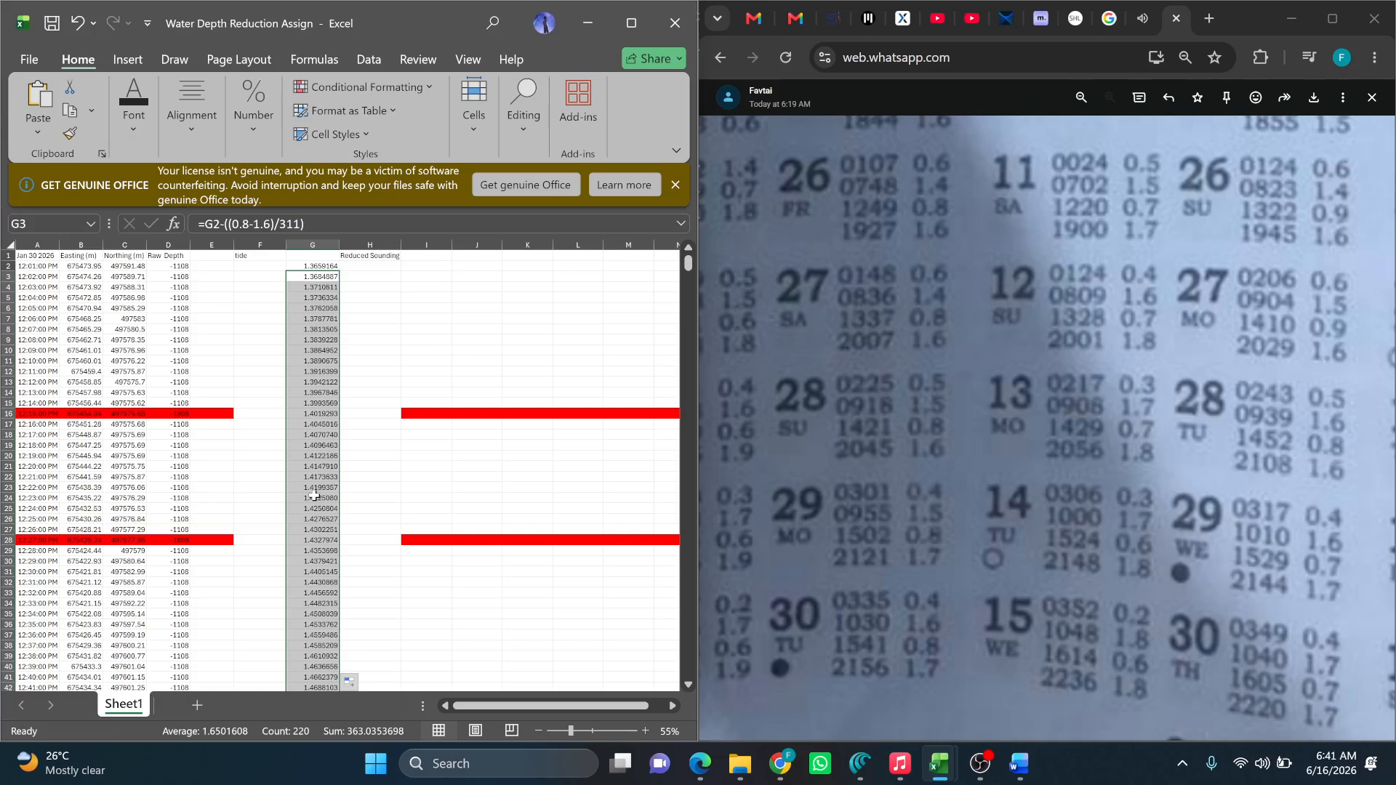
Check the filled tide values between 12:01 PM and 3:41 PM against the formulas in G2 and G3.
{"action": "left_click", "coordinate": [323, 266]}
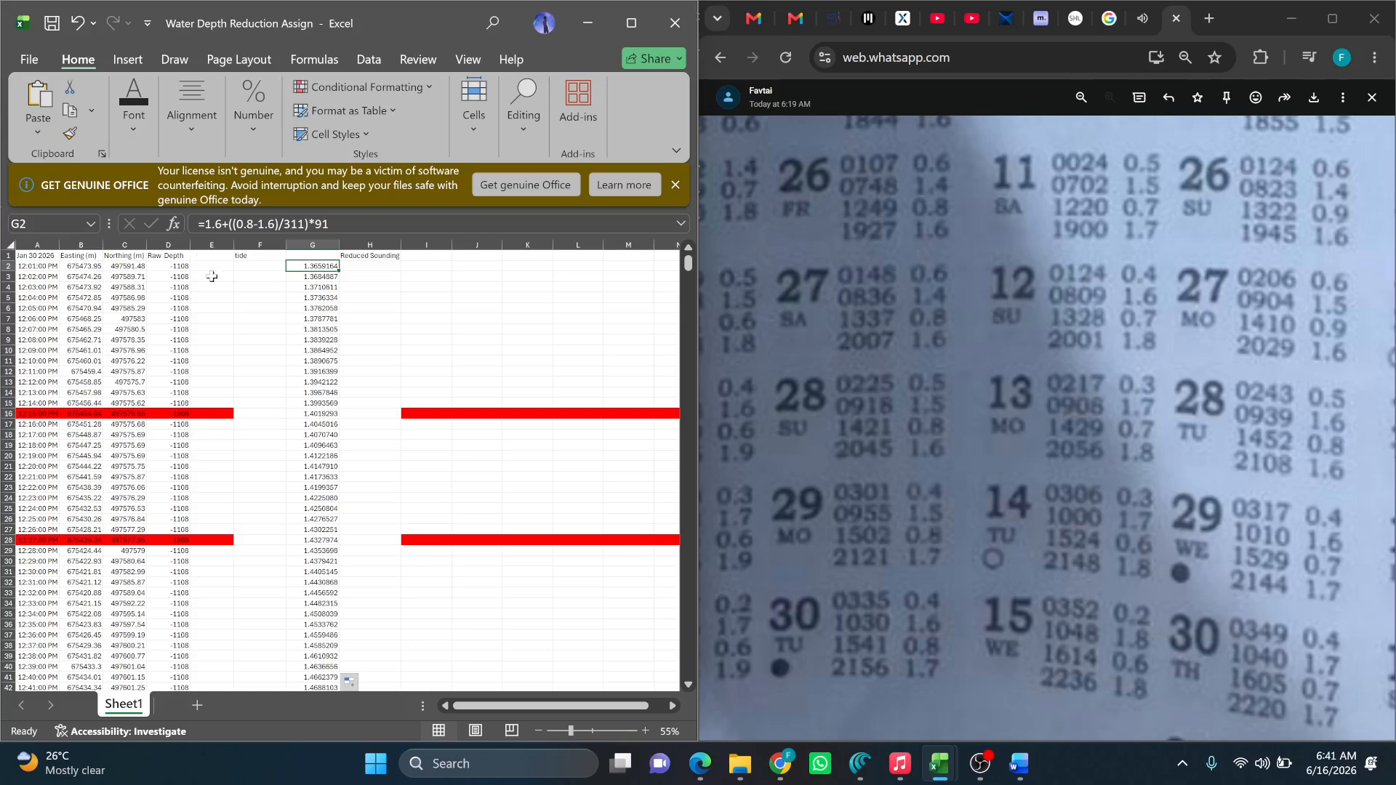
{"action": "scroll", "coordinate": [311, 349], "scroll_direction": "down", "scroll_amount": 6}
{"action": "scroll", "coordinate": [320, 385], "scroll_direction": "down", "scroll_amount": 20}
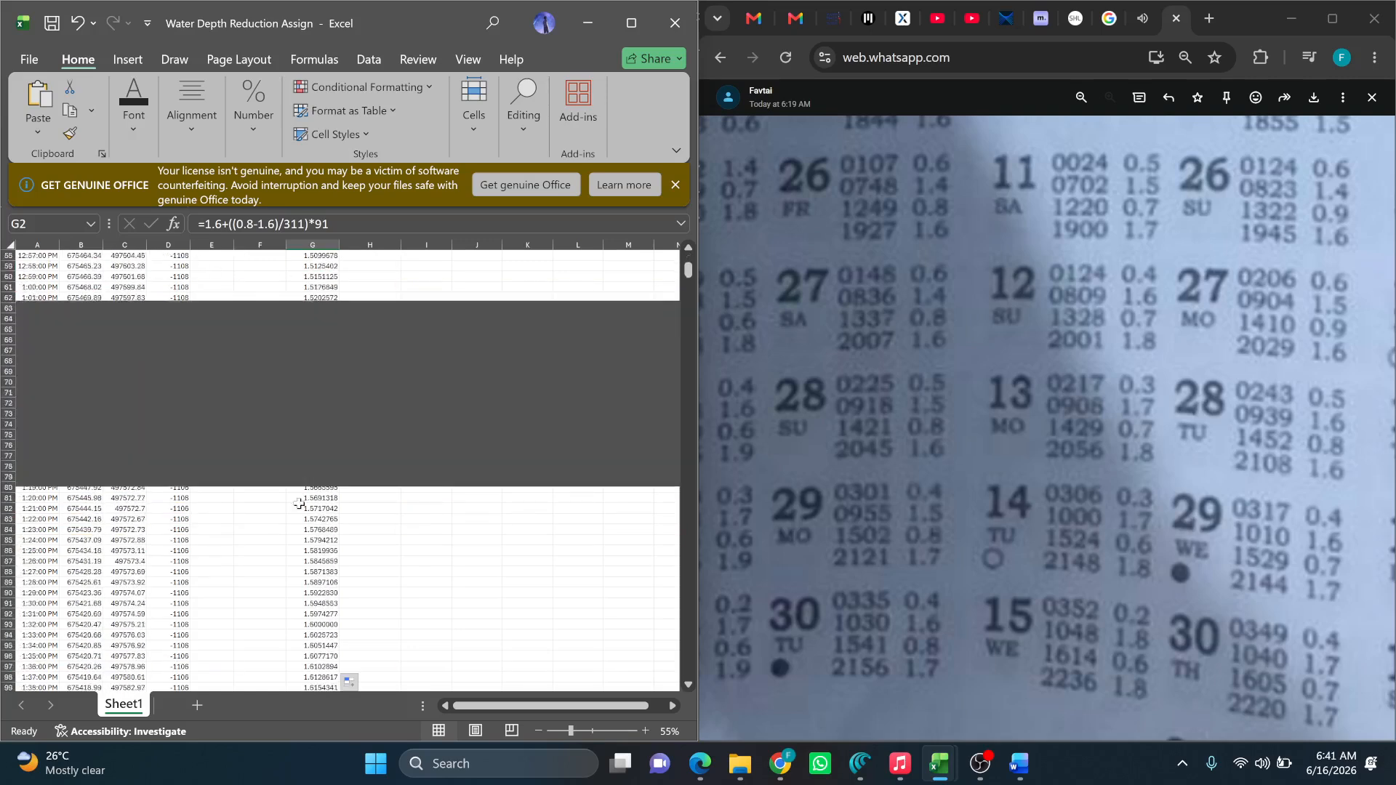
{"action": "scroll", "coordinate": [315, 536], "scroll_direction": "down", "scroll_amount": 20}
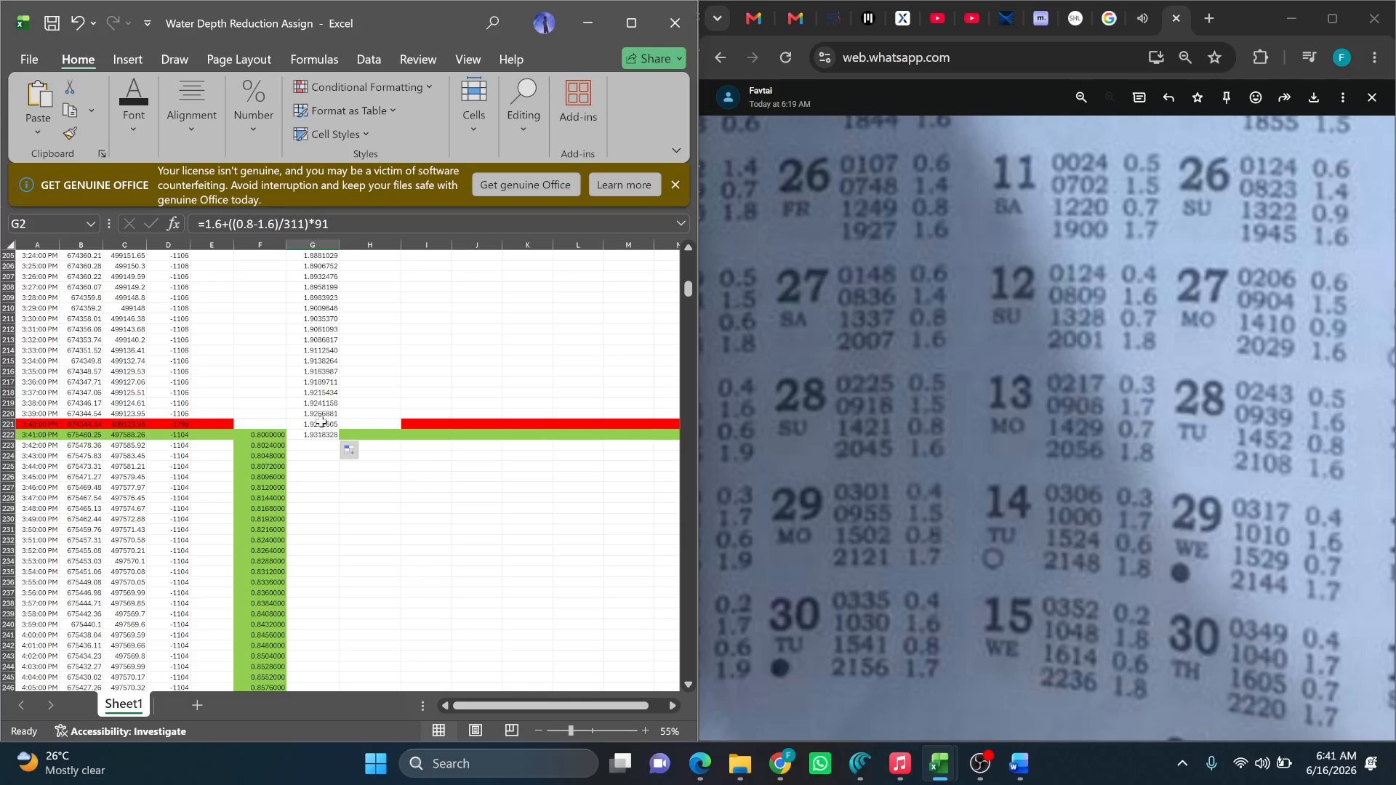
{"action": "scroll", "coordinate": [321, 422], "scroll_direction": "up", "scroll_amount": 20}
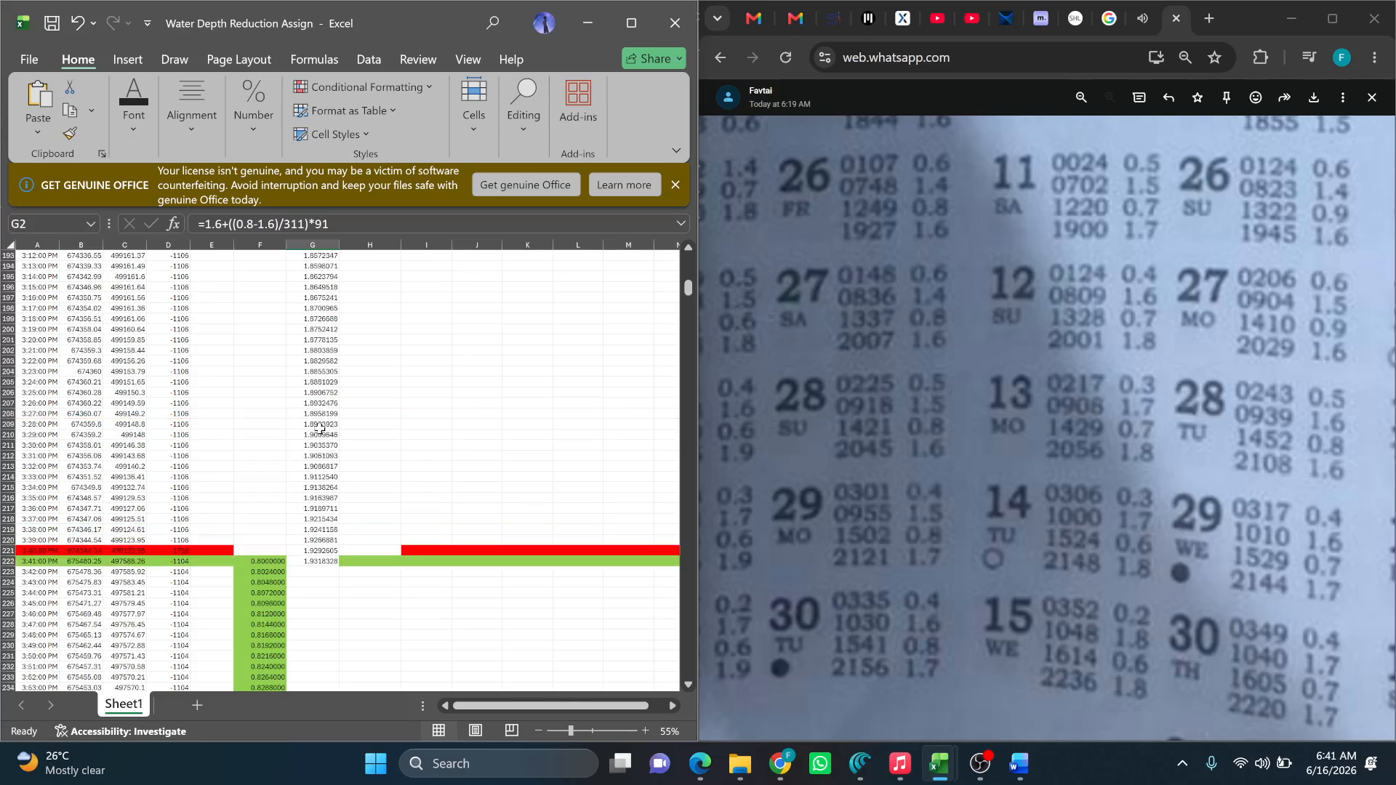
{"action": "scroll", "coordinate": [320, 422], "scroll_direction": "up", "scroll_amount": 20}
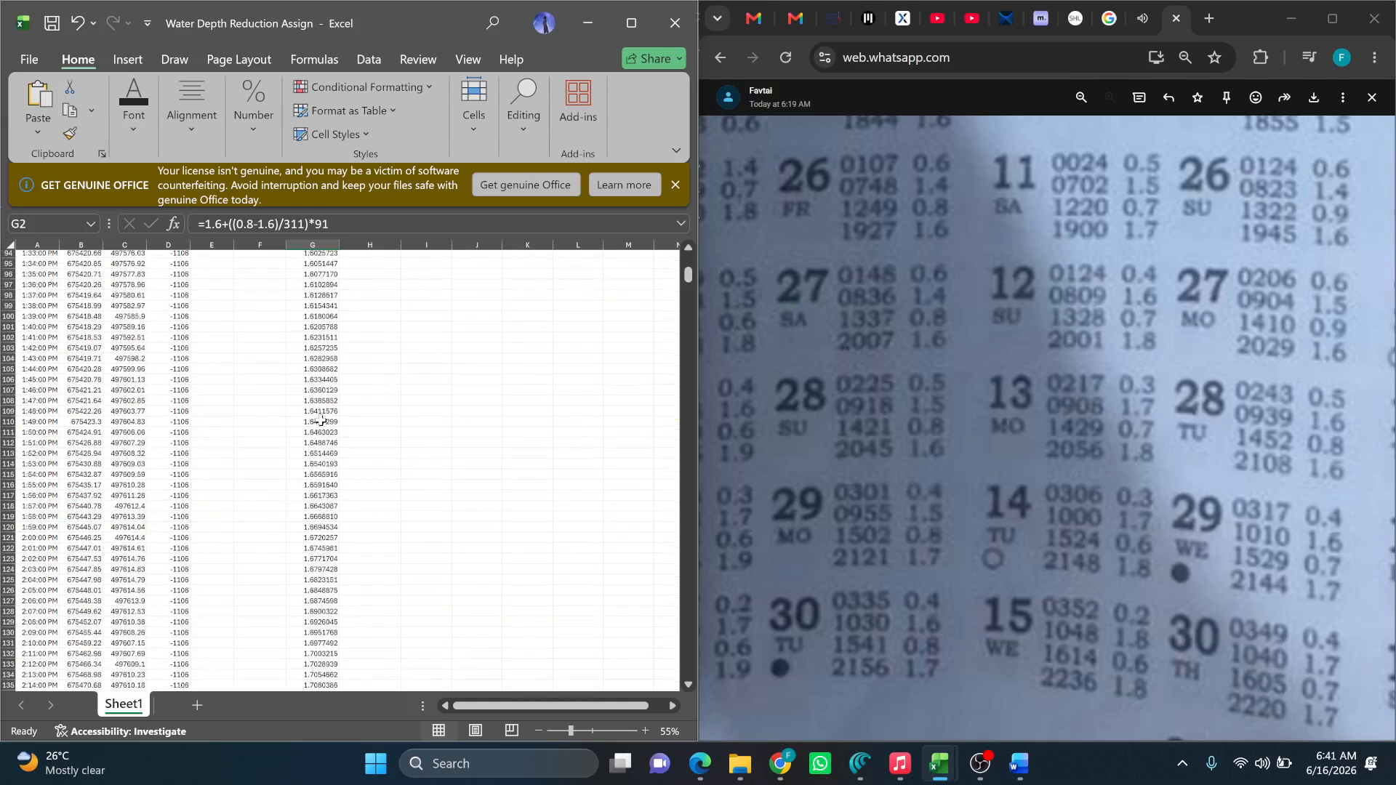
{"action": "scroll", "coordinate": [323, 418], "scroll_direction": "up", "scroll_amount": 15}
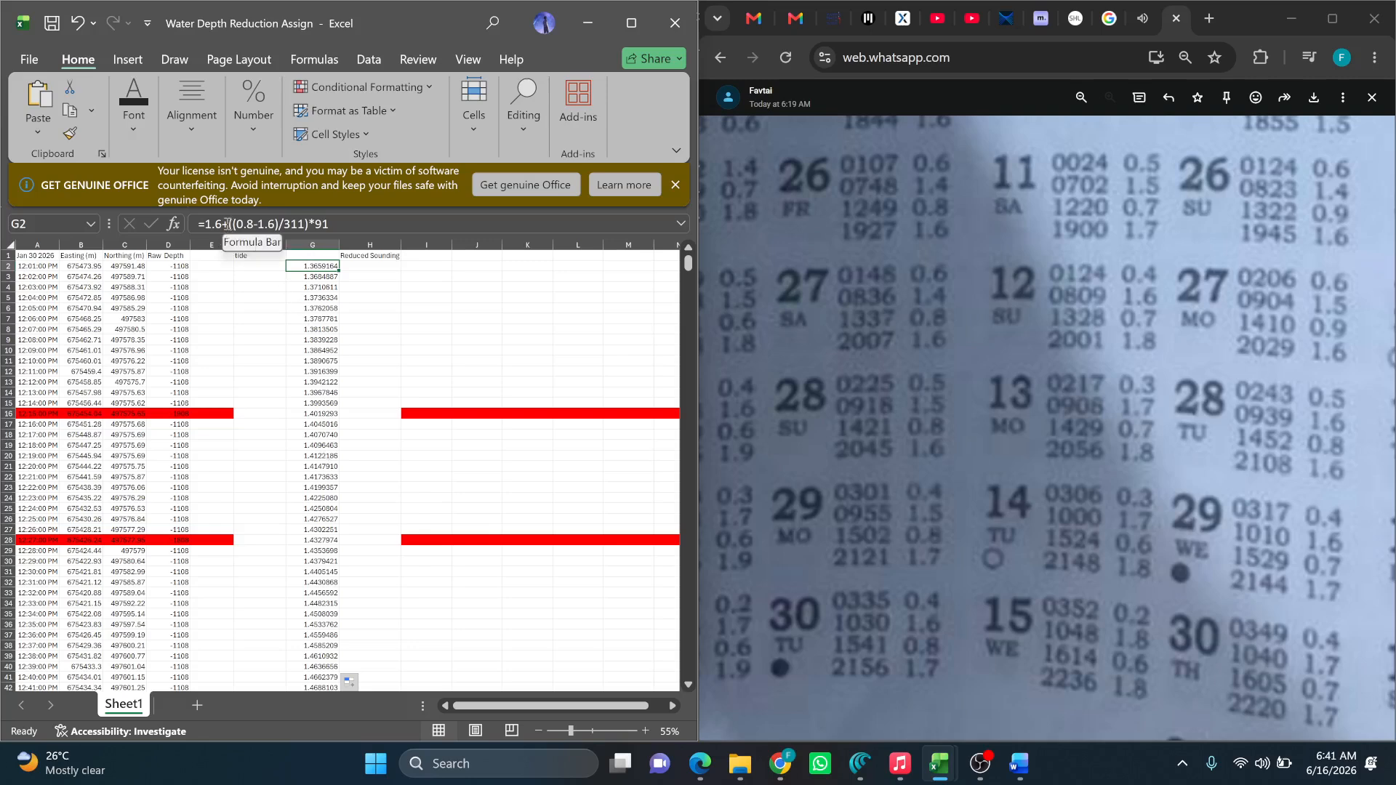
{"action": "left_click", "coordinate": [319, 278]}
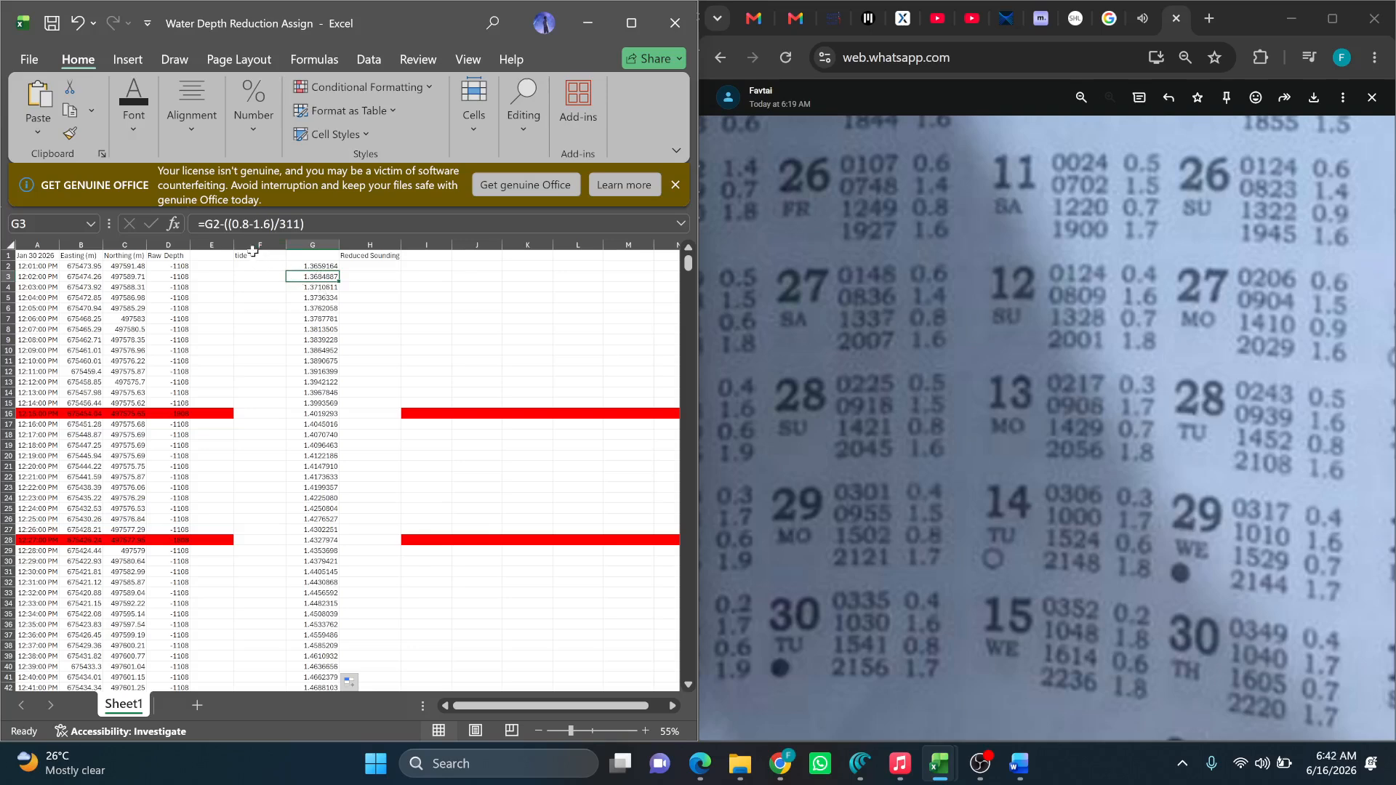
{"action": "left_click", "coordinate": [225, 228]}
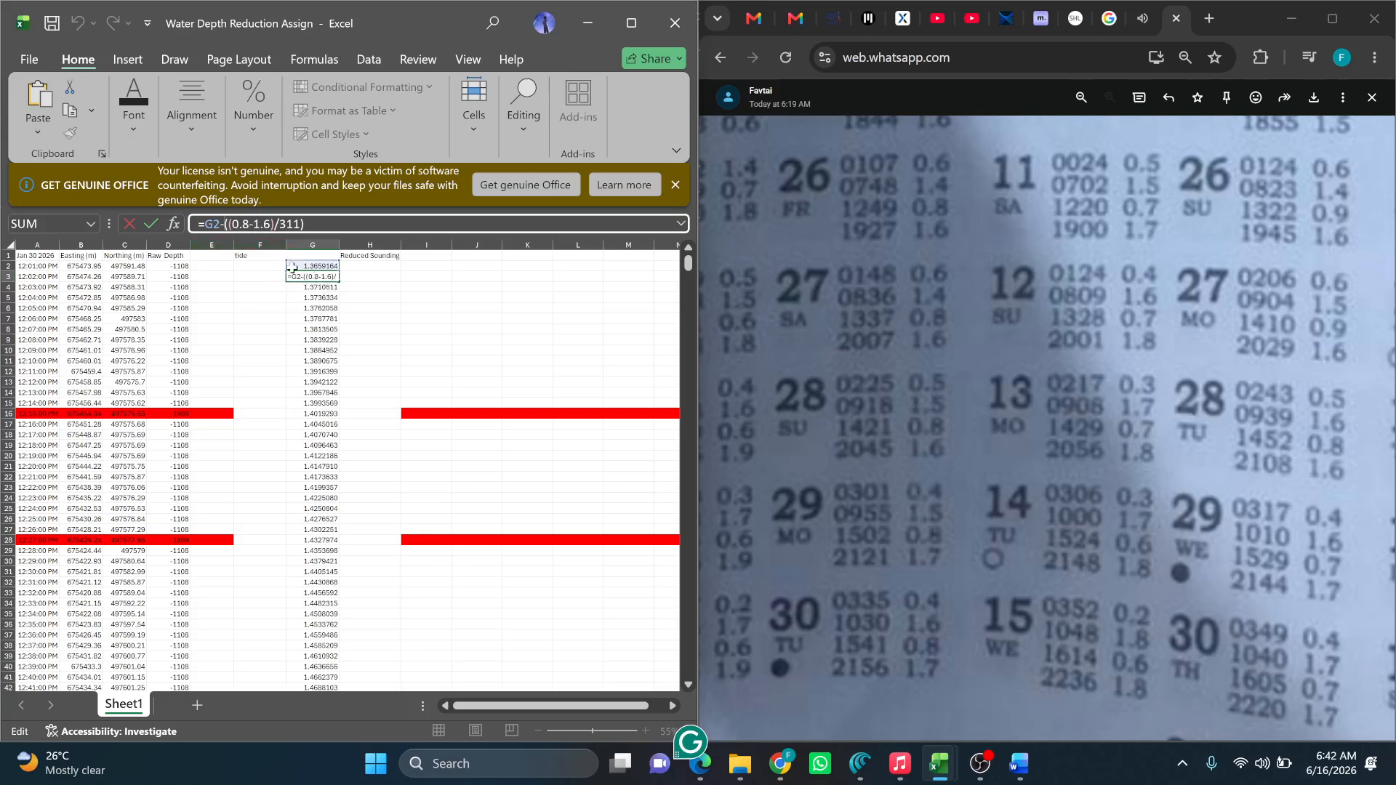
{"action": "key", "text": "ctrl+Return"}
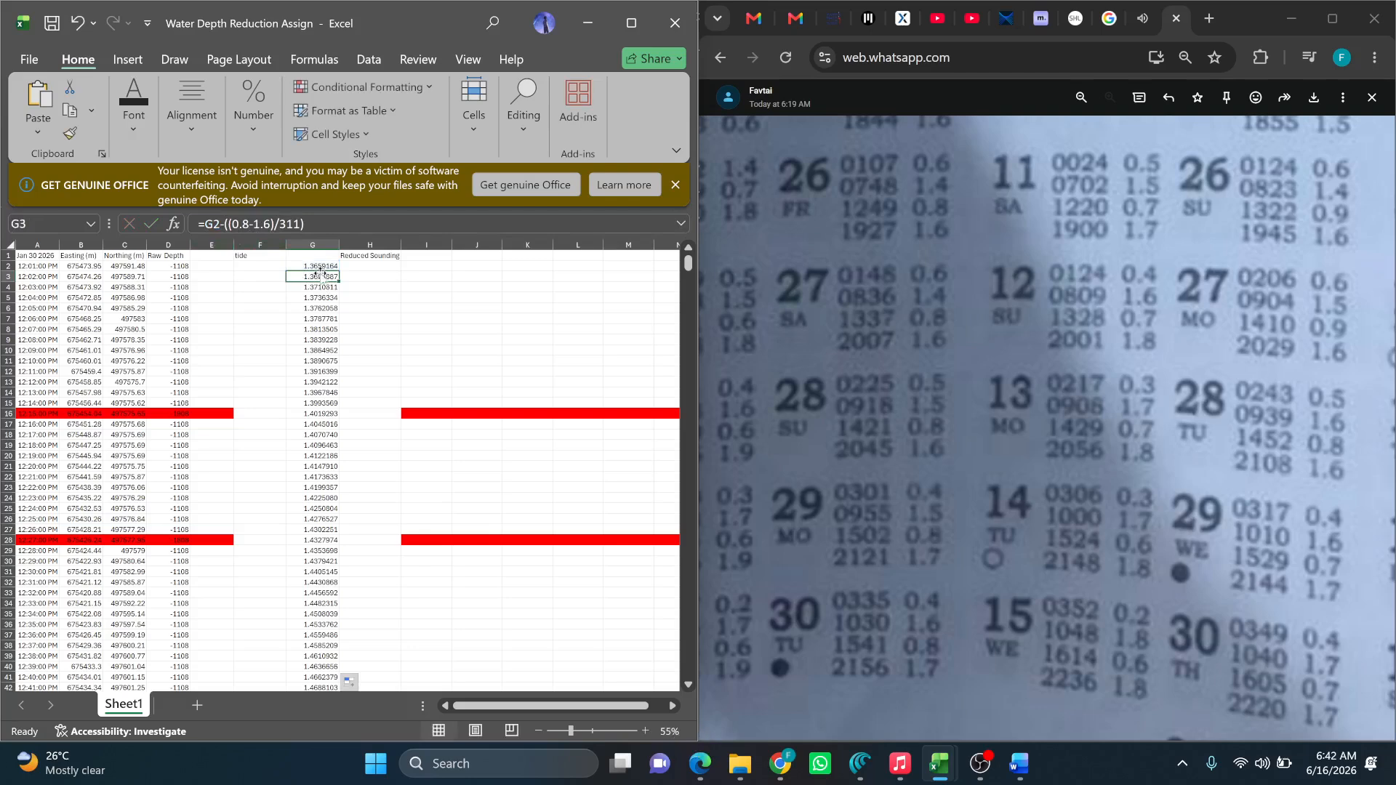
{"action": "left_click", "coordinate": [323, 267]}
{"action": "left_click", "coordinate": [323, 276]}
{"action": "left_click", "coordinate": [321, 266]}
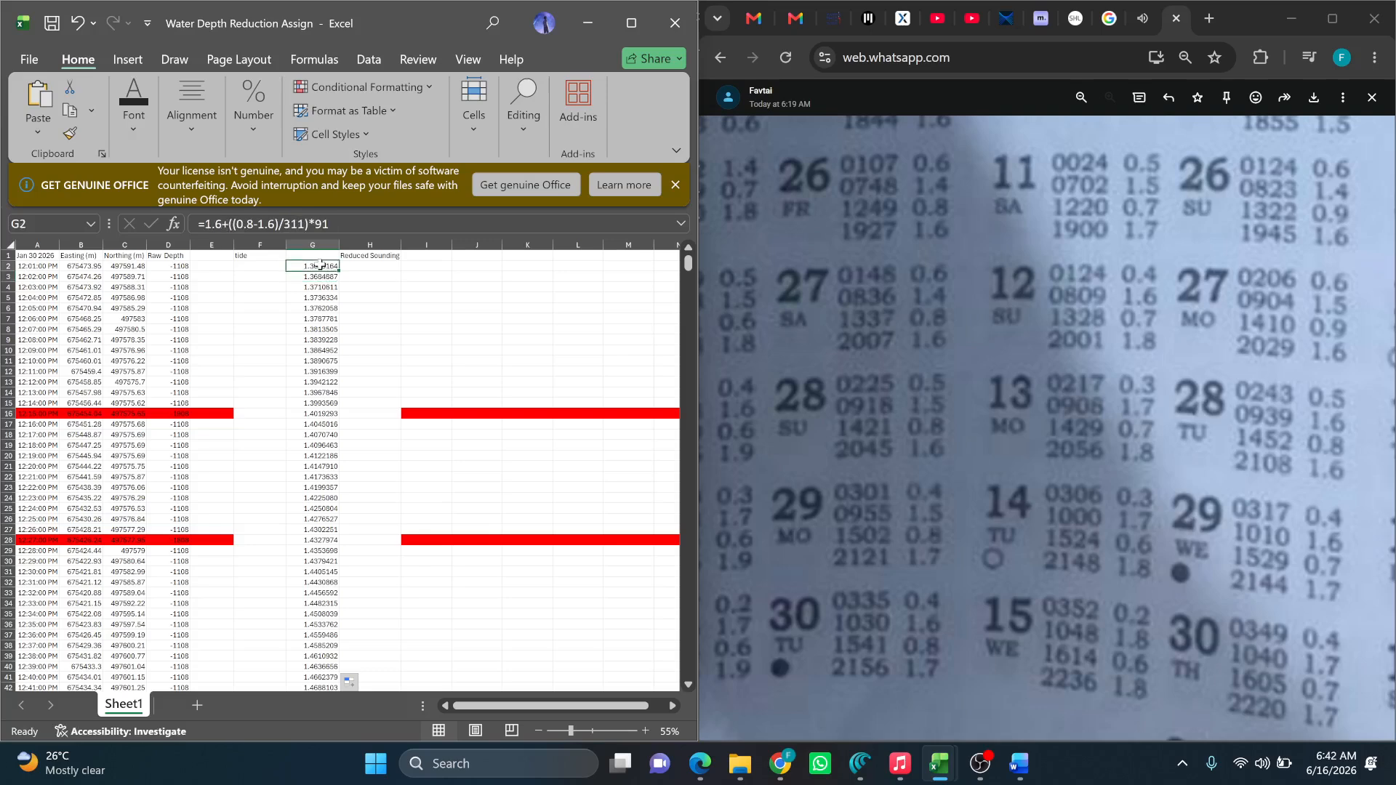
{"action": "left_click", "coordinate": [226, 224]}
{"action": "left_click_drag", "start_coordinate": [203, 224], "coordinate": [225, 224]}
{"action": "left_click", "coordinate": [315, 279]}
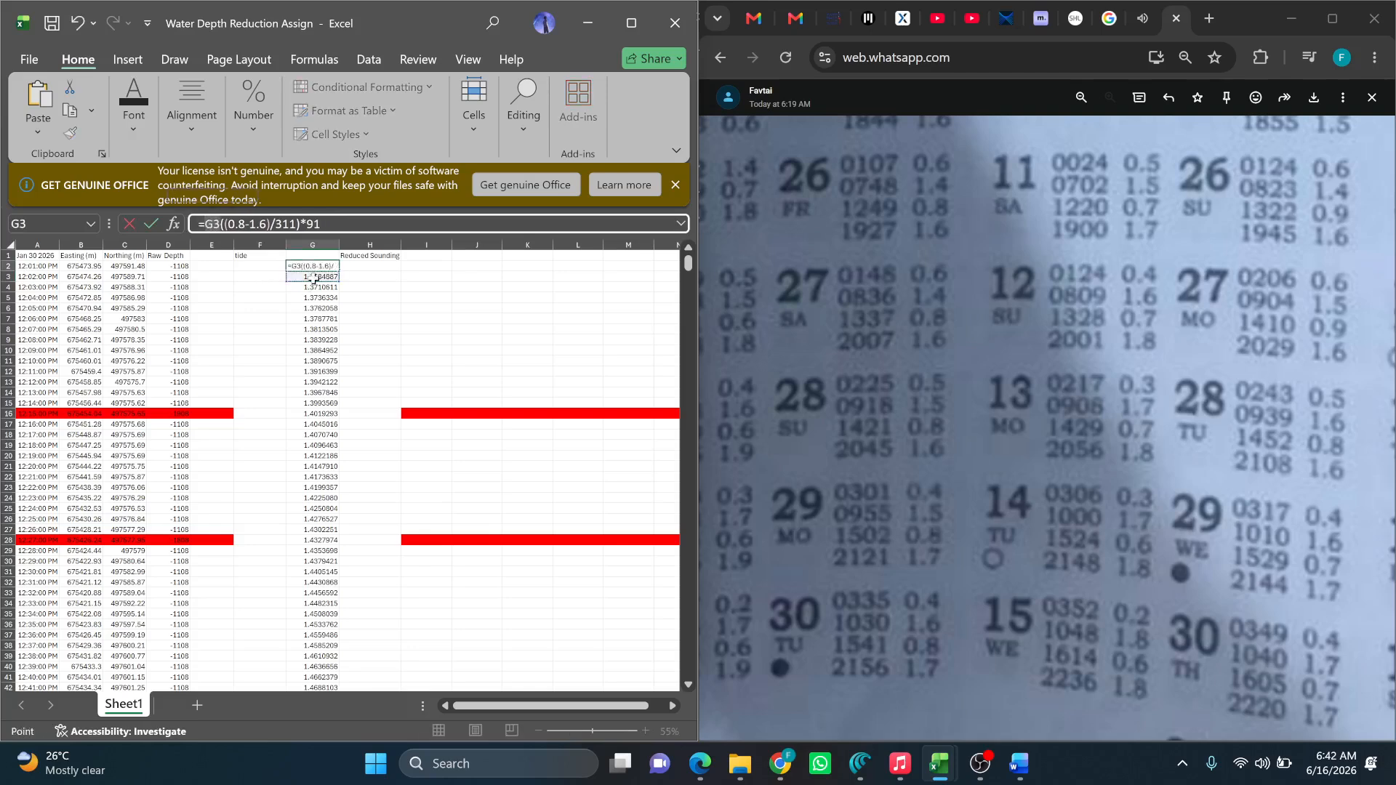
{"action": "key", "text": "Escape"}
Change the formula in G3 to =G2+((0.8-1.6)/311).
{"action": "left_click", "coordinate": [315, 277]}
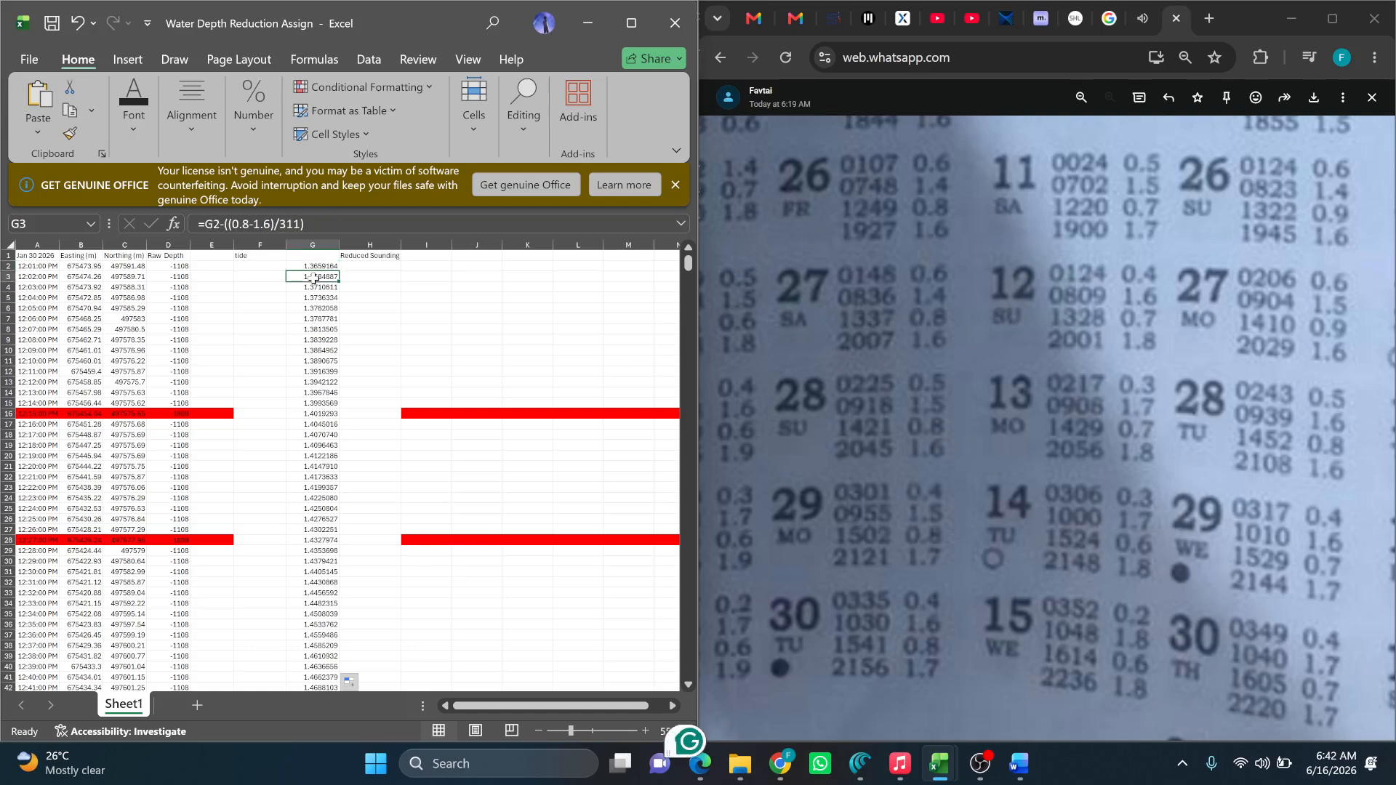
{"action": "left_click", "coordinate": [225, 224]}
{"action": "key", "text": "Delete"}
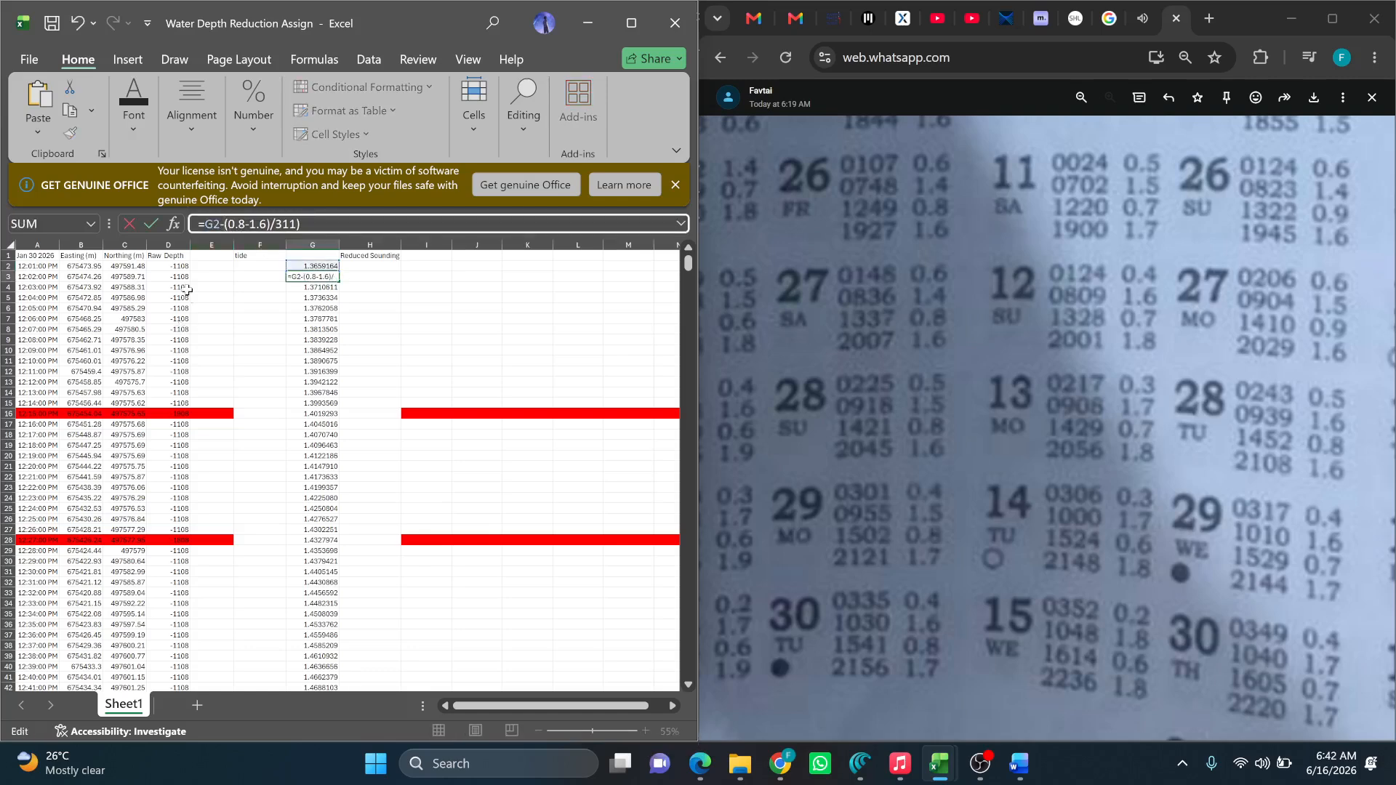
{"action": "key", "text": "ctrl+z"}
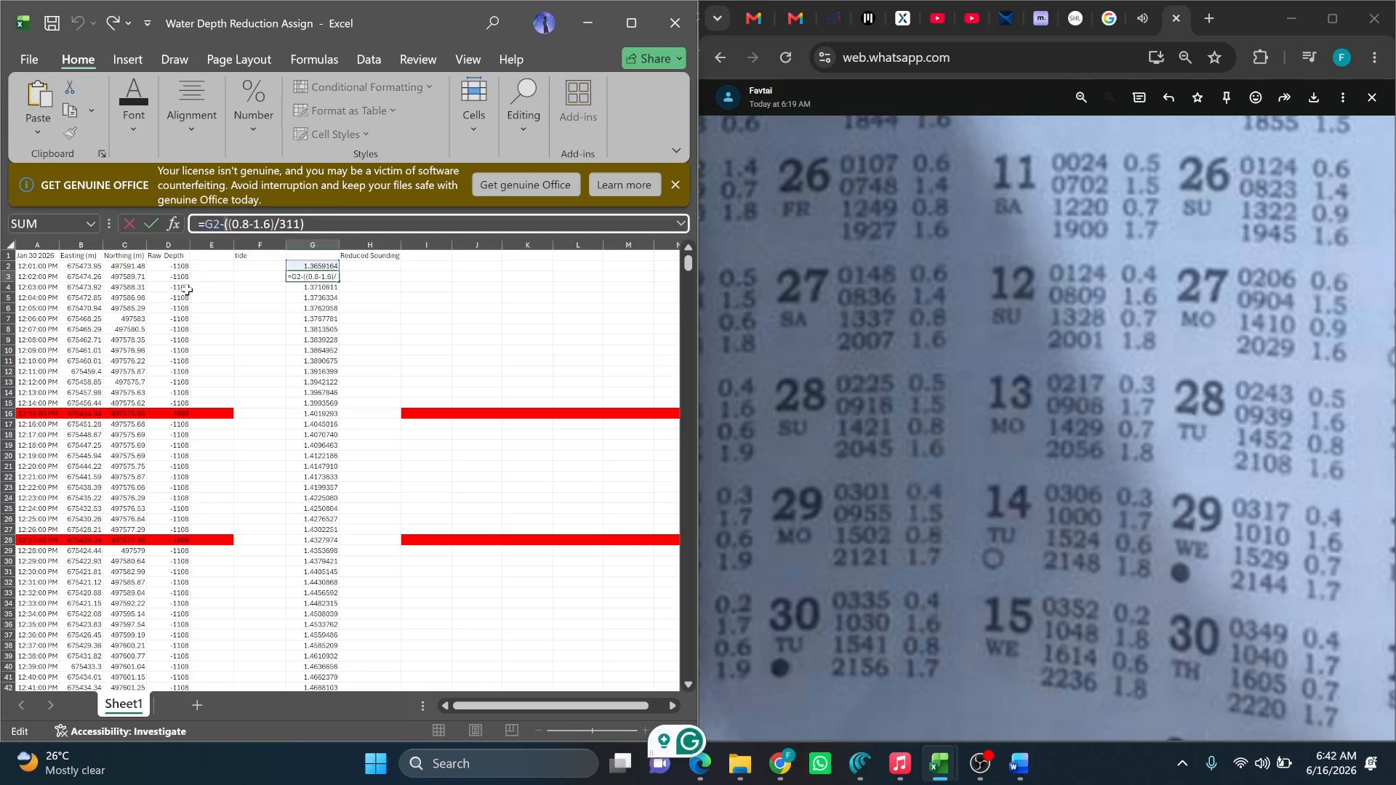
{"action": "key", "text": "BackSpace"}
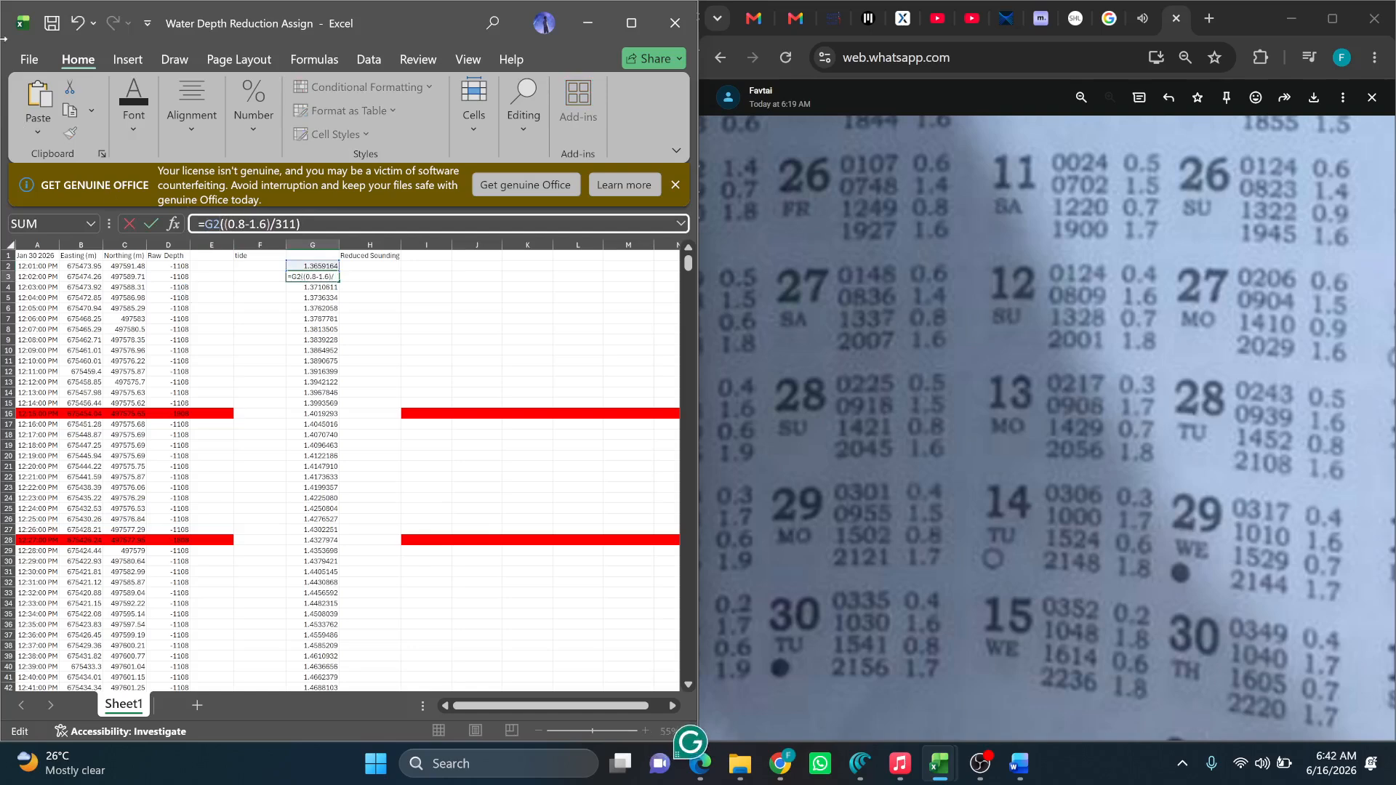
{"action": "type", "text": "+"}
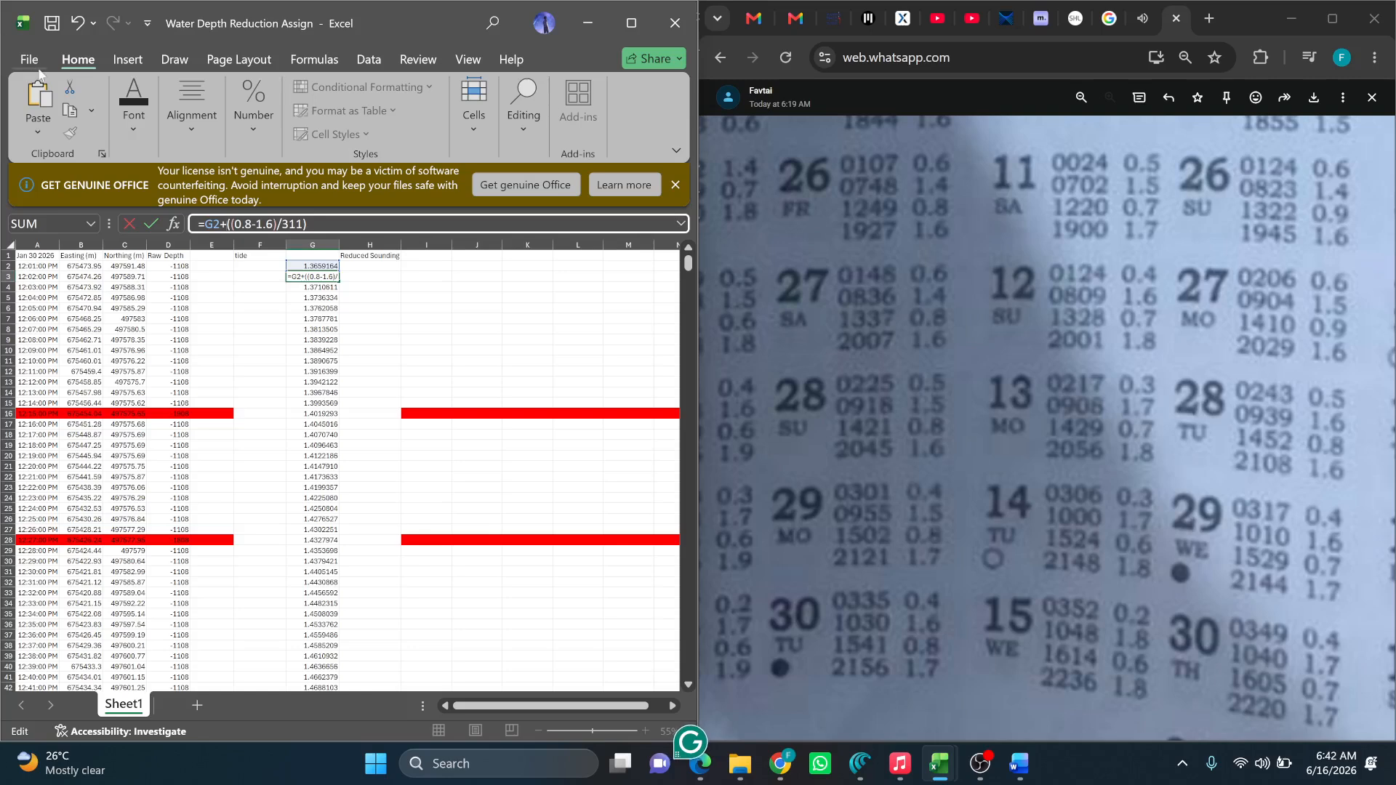
{"action": "key", "text": "Return"}
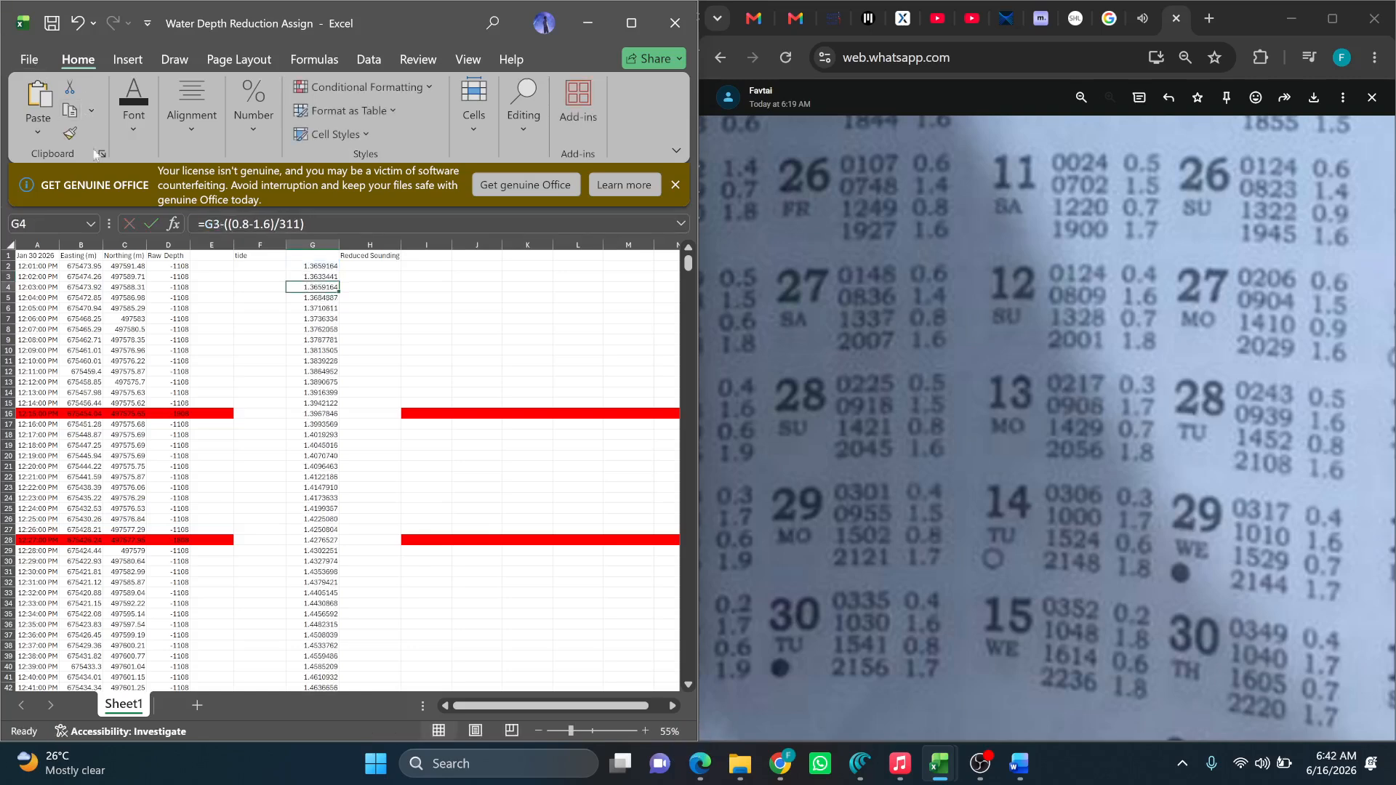
Check the tide values down column G to the 3:41 PM row and compare the formulas in G2, G3 and G4.
{"action": "scroll", "coordinate": [355, 319], "scroll_direction": "down", "scroll_amount": 15}
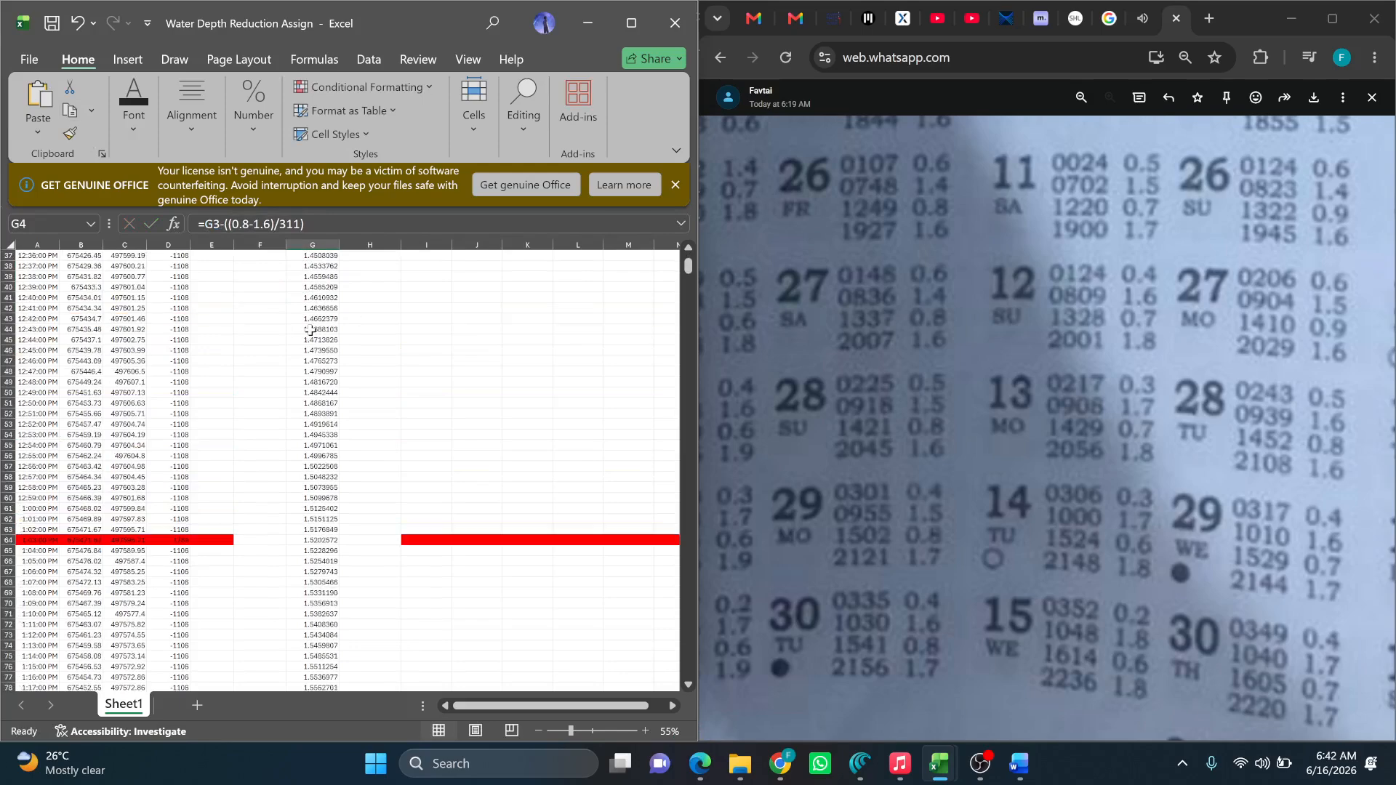
{"action": "scroll", "coordinate": [319, 336], "scroll_direction": "down", "scroll_amount": 20}
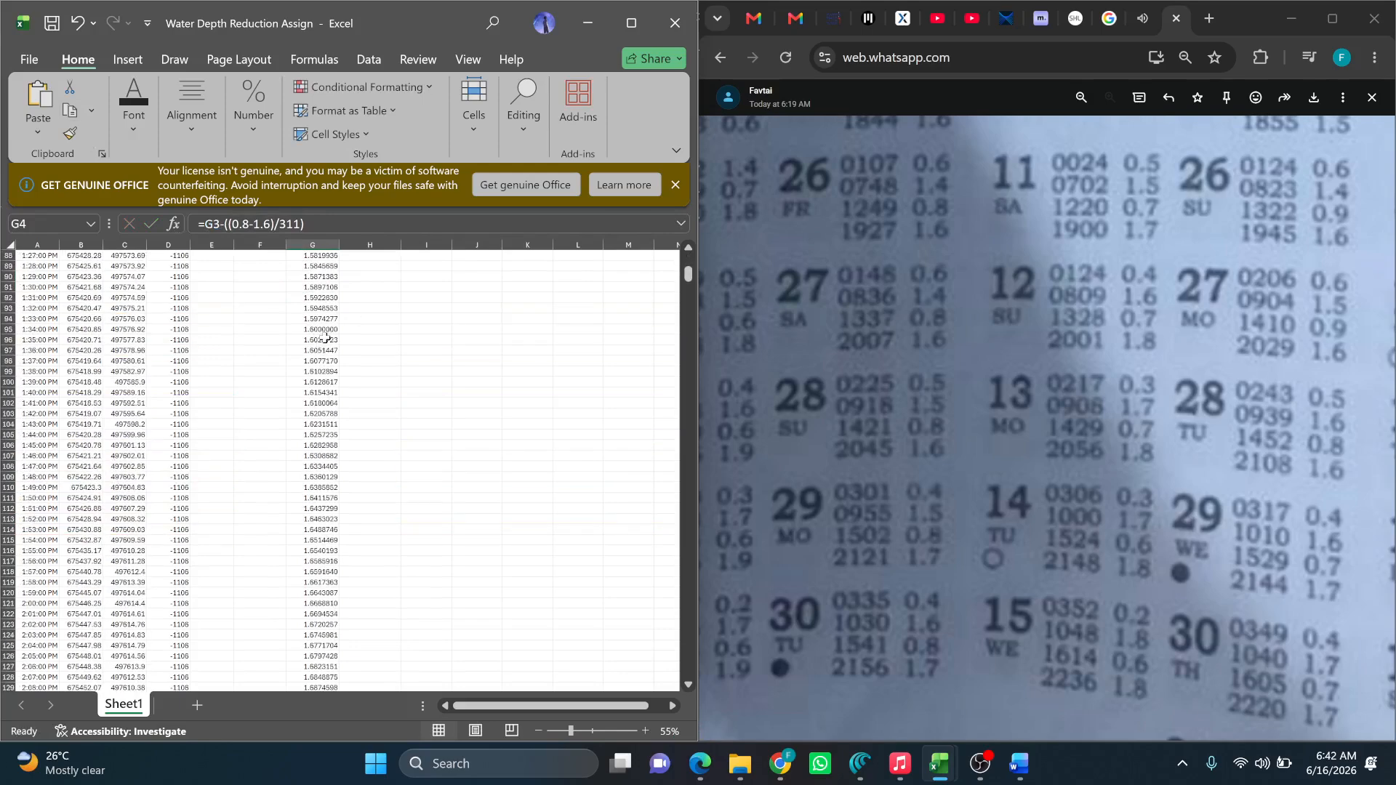
{"action": "scroll", "coordinate": [325, 337], "scroll_direction": "down", "scroll_amount": 18}
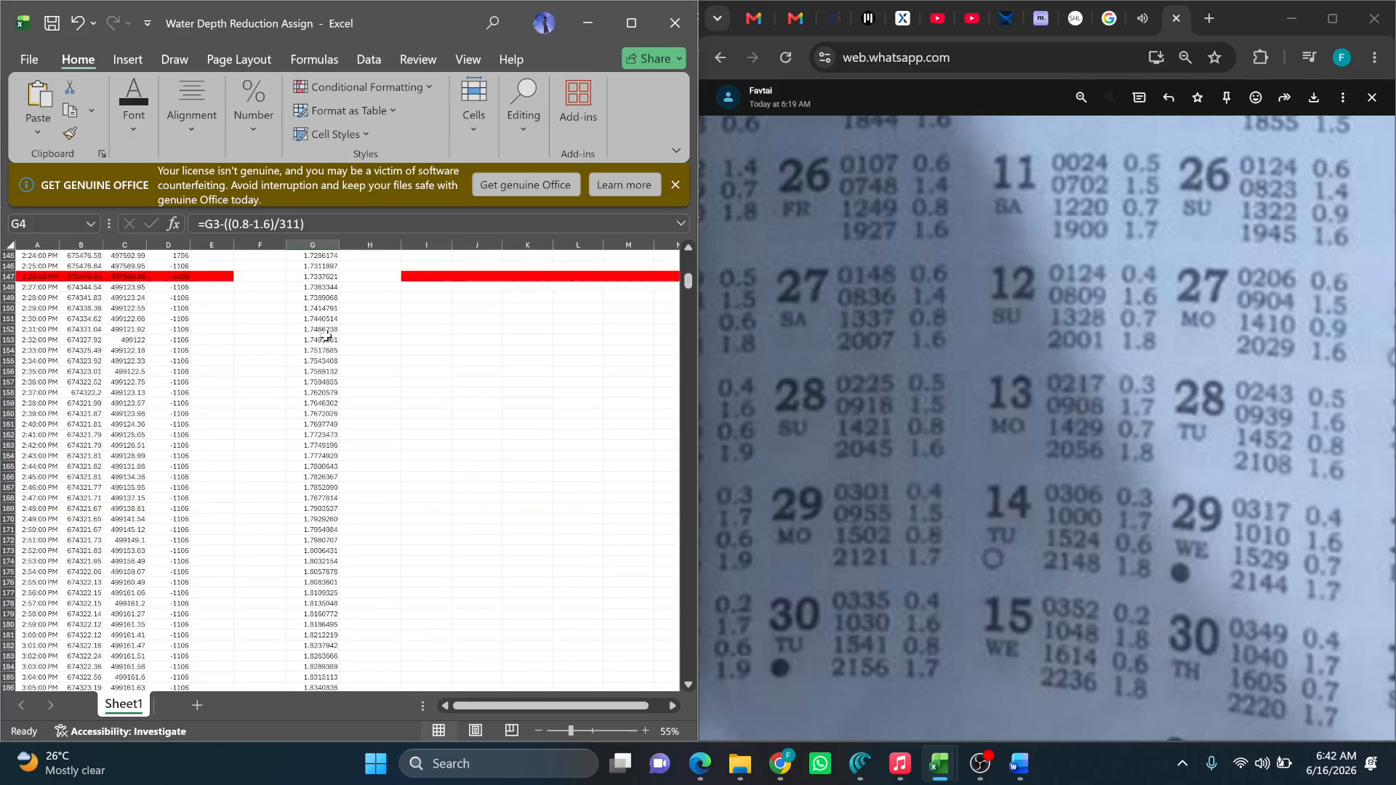
{"action": "scroll", "coordinate": [324, 340], "scroll_direction": "down", "scroll_amount": 16}
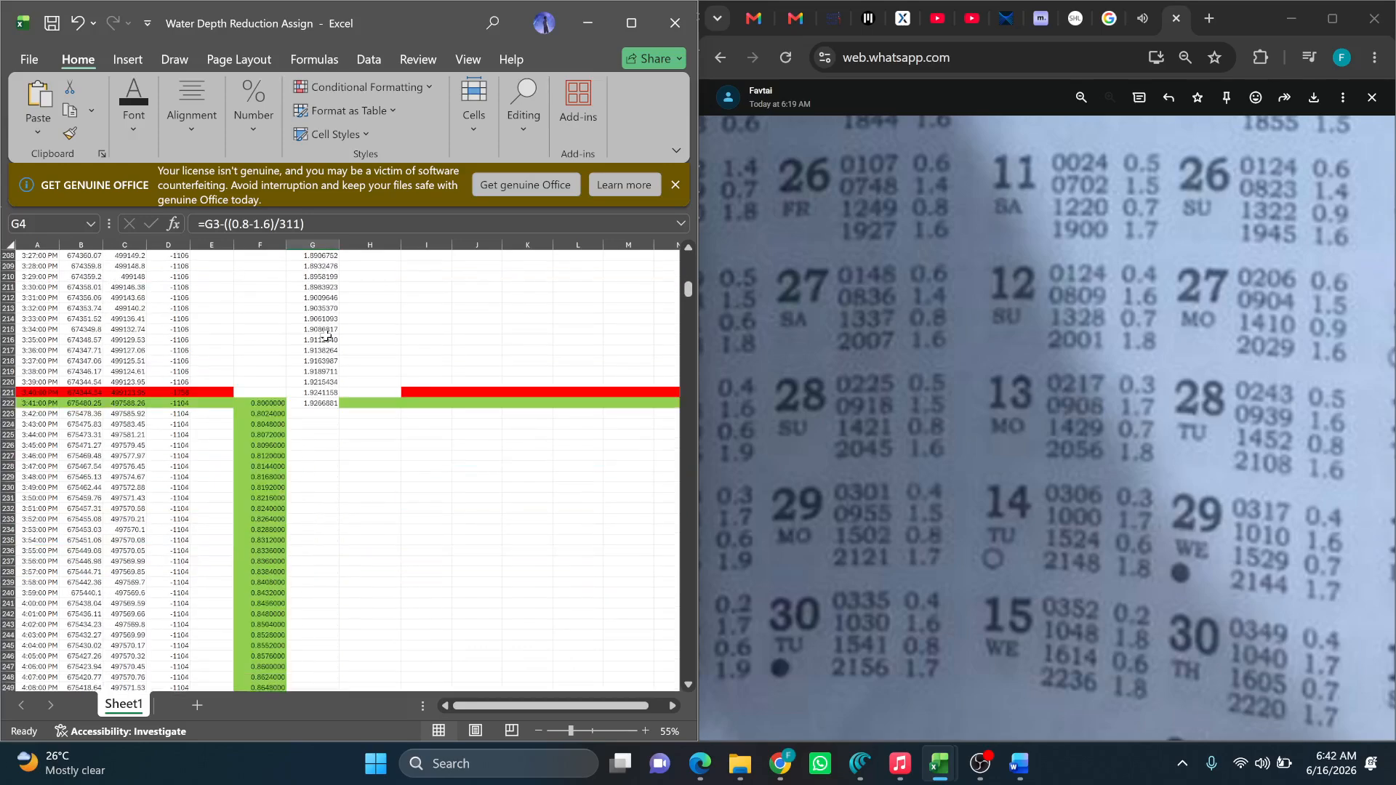
{"action": "scroll", "coordinate": [320, 344], "scroll_direction": "up", "scroll_amount": 20}
{"action": "left_click", "coordinate": [328, 318]}
{"action": "scroll", "coordinate": [328, 318], "scroll_direction": "up", "scroll_amount": 14}
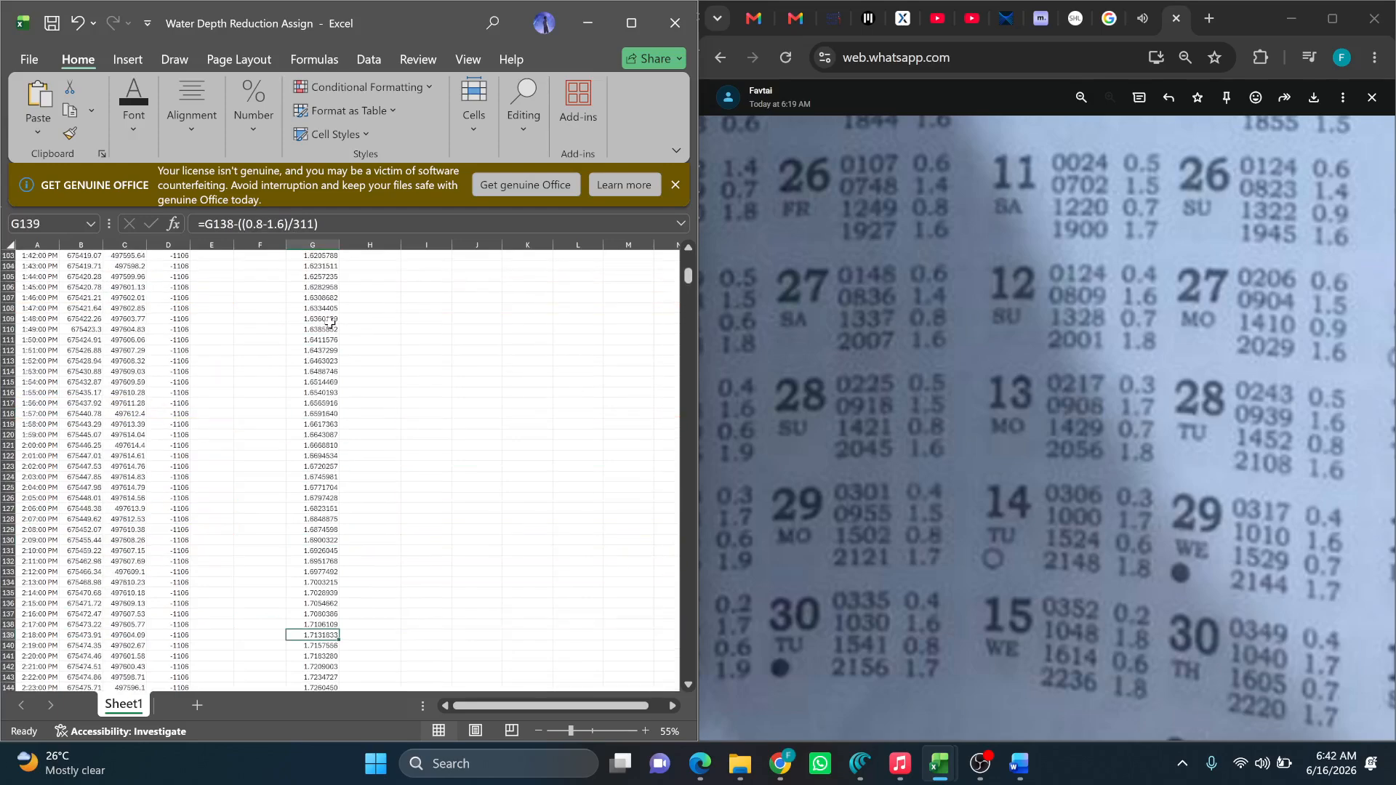
{"action": "scroll", "coordinate": [329, 322], "scroll_direction": "up", "scroll_amount": 11}
{"action": "left_click", "coordinate": [326, 318]}
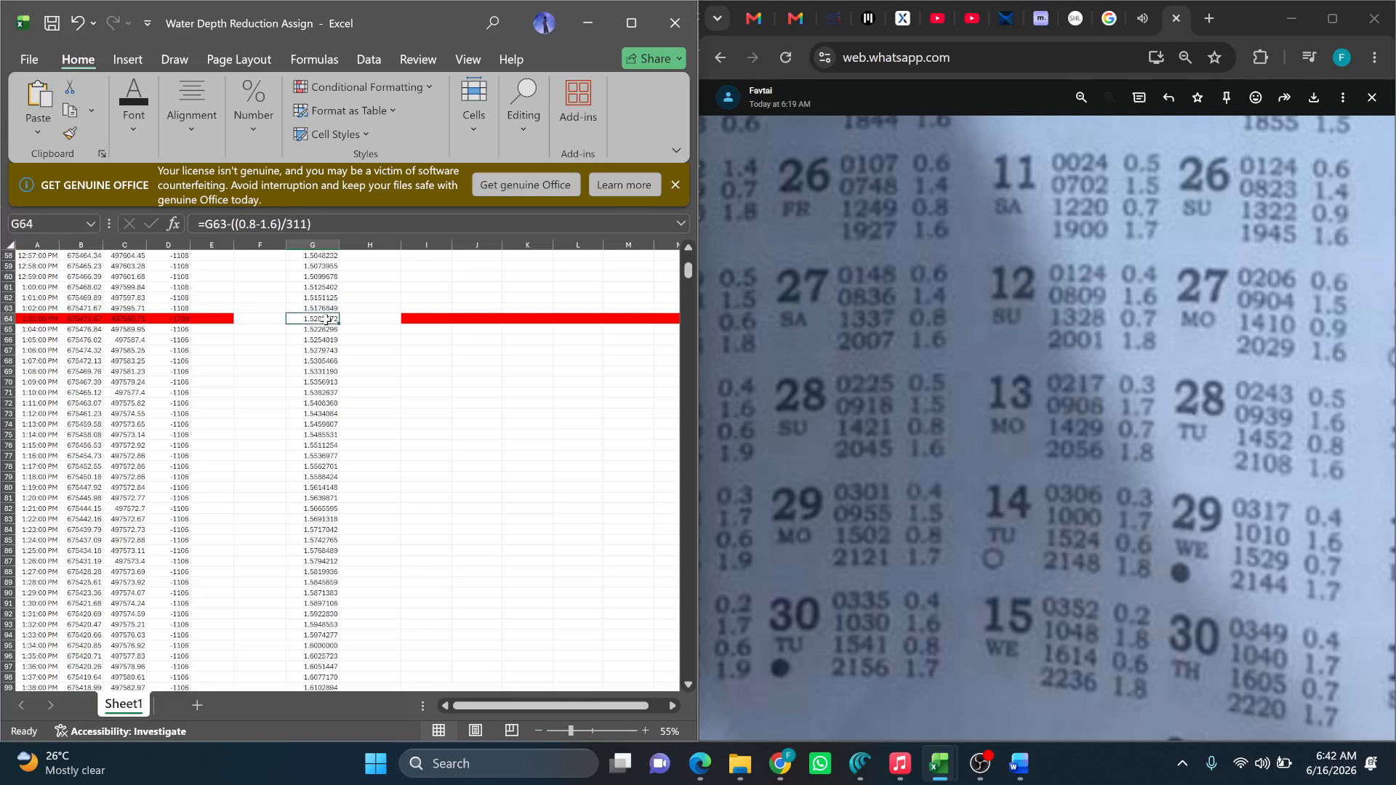
{"action": "scroll", "coordinate": [329, 310], "scroll_direction": "up", "scroll_amount": 19}
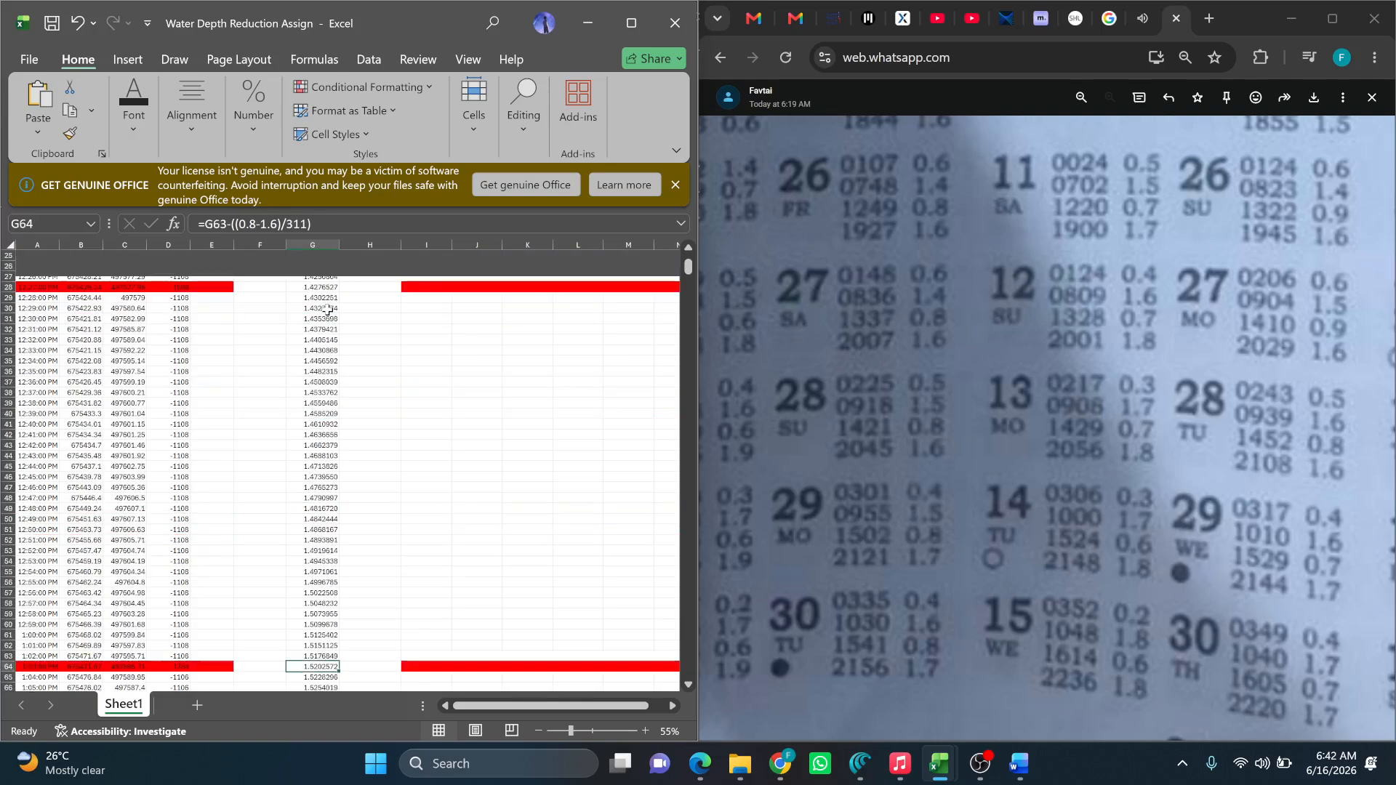
{"action": "left_click", "coordinate": [326, 266]}
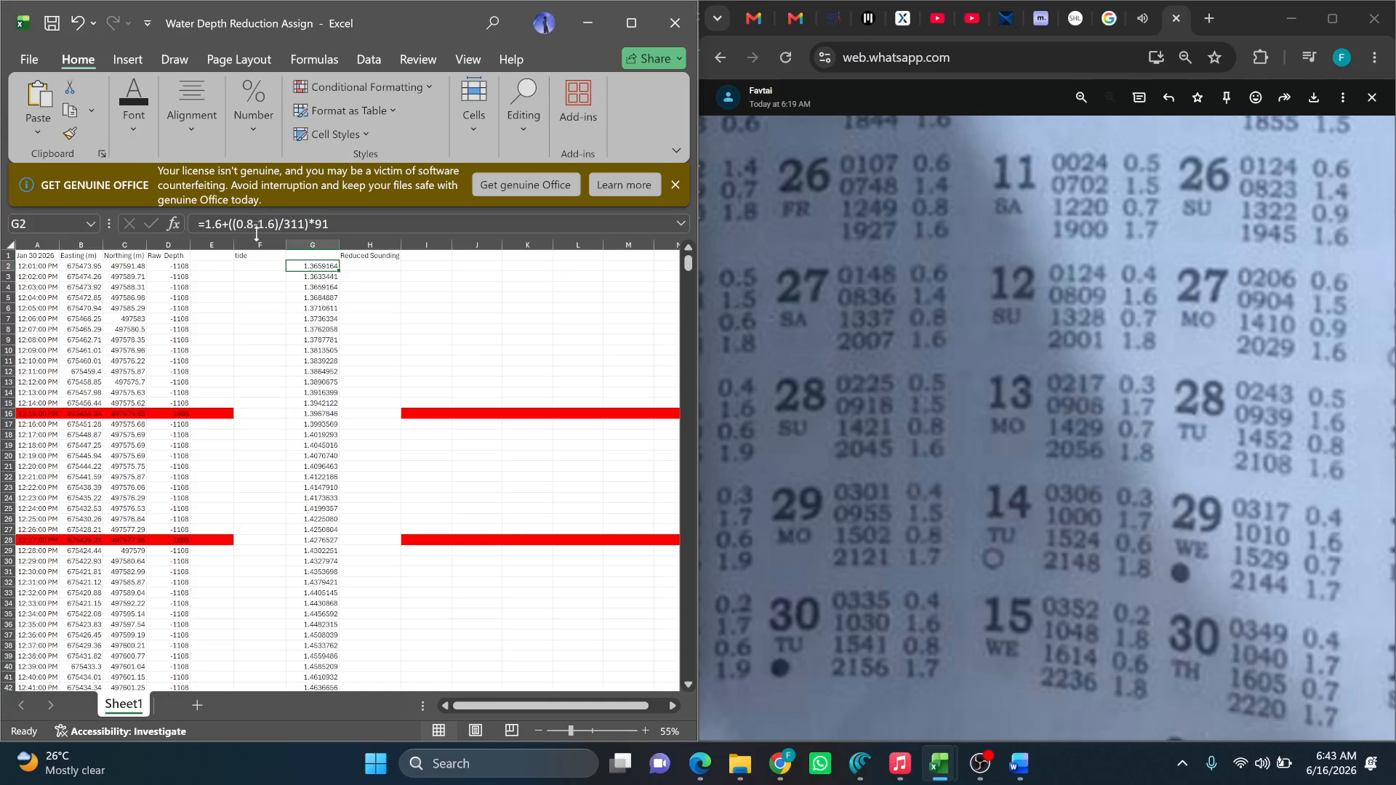
{"action": "left_click", "coordinate": [317, 278]}
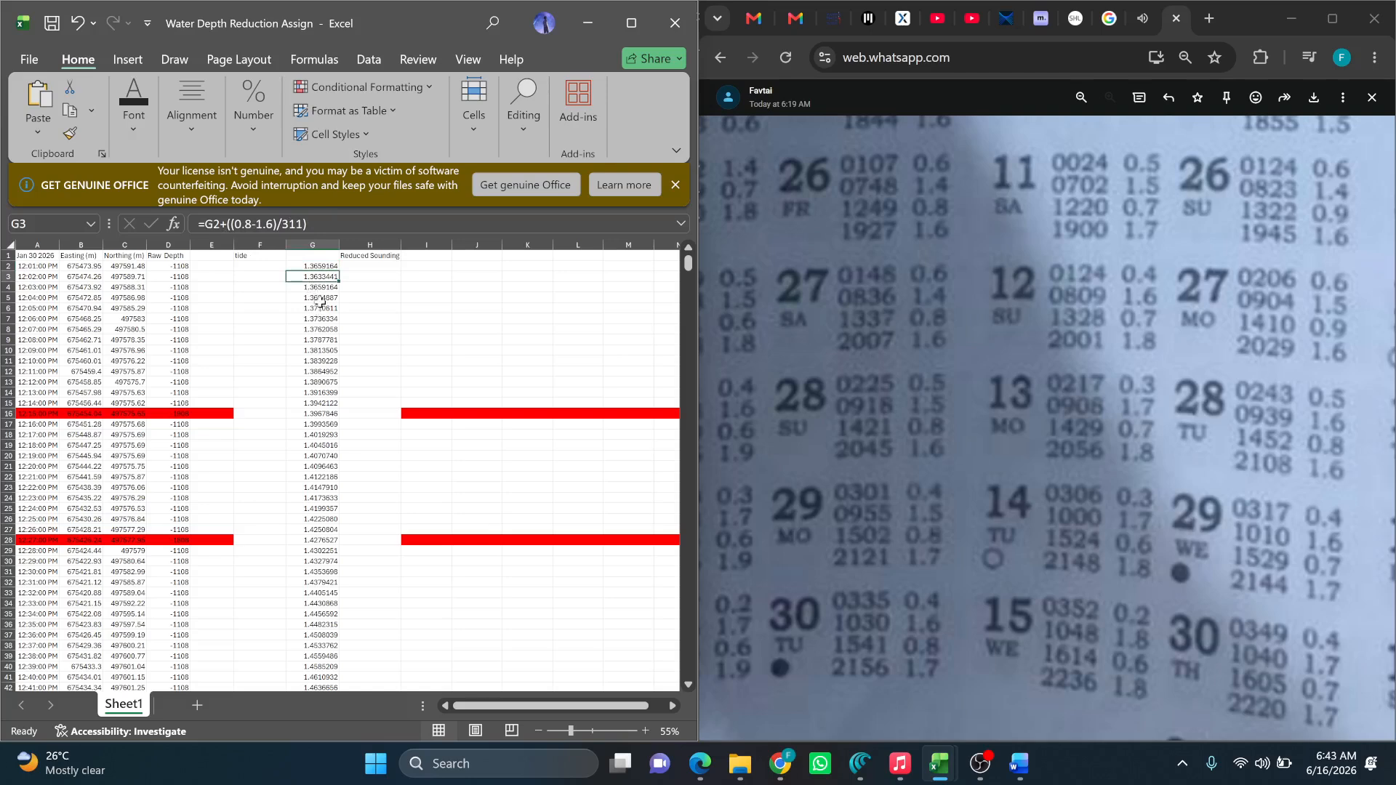
{"action": "left_click", "coordinate": [325, 288]}
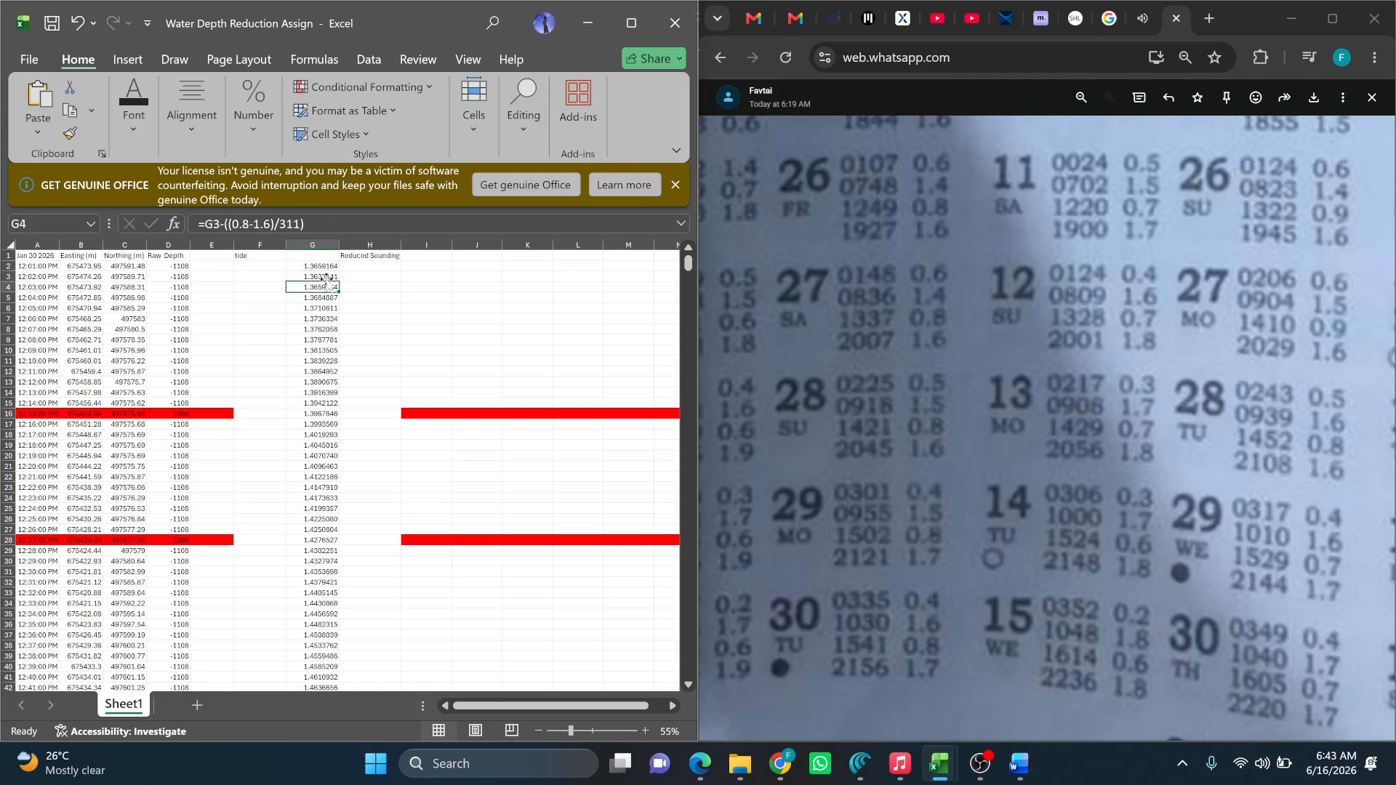
Fill the corrected G3 formula down column G to the 3:41 PM row and check the formula in G222.
{"action": "left_click", "coordinate": [329, 278]}
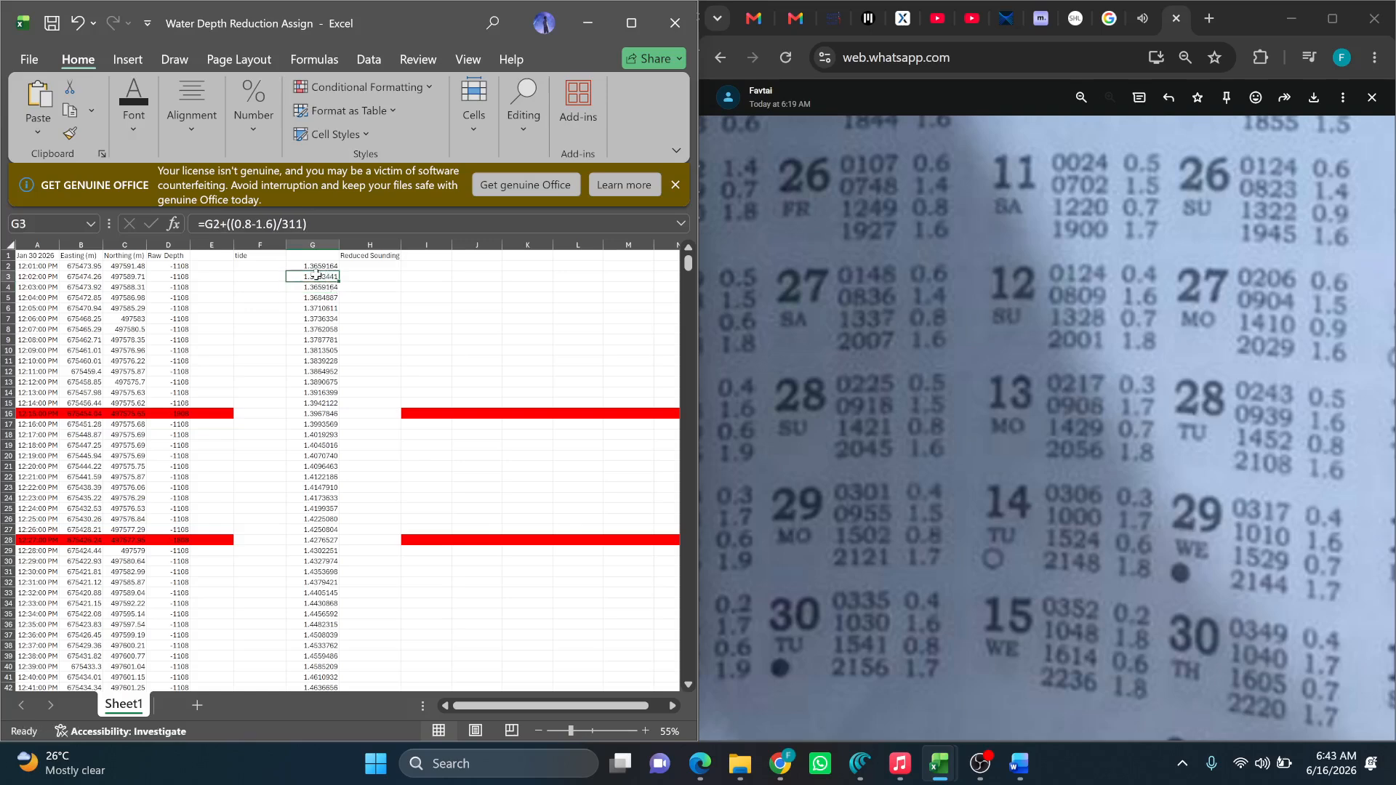
{"action": "mouse_move", "coordinate": [336, 278]}
{"action": "left_mouse_down"}
{"action": "mouse_move", "coordinate": [320, 737]}
{"action": "mouse_move", "coordinate": [354, 564]}
{"action": "mouse_move", "coordinate": [347, 412]}
{"action": "mouse_move", "coordinate": [344, 448]}
{"action": "left_mouse_up"}
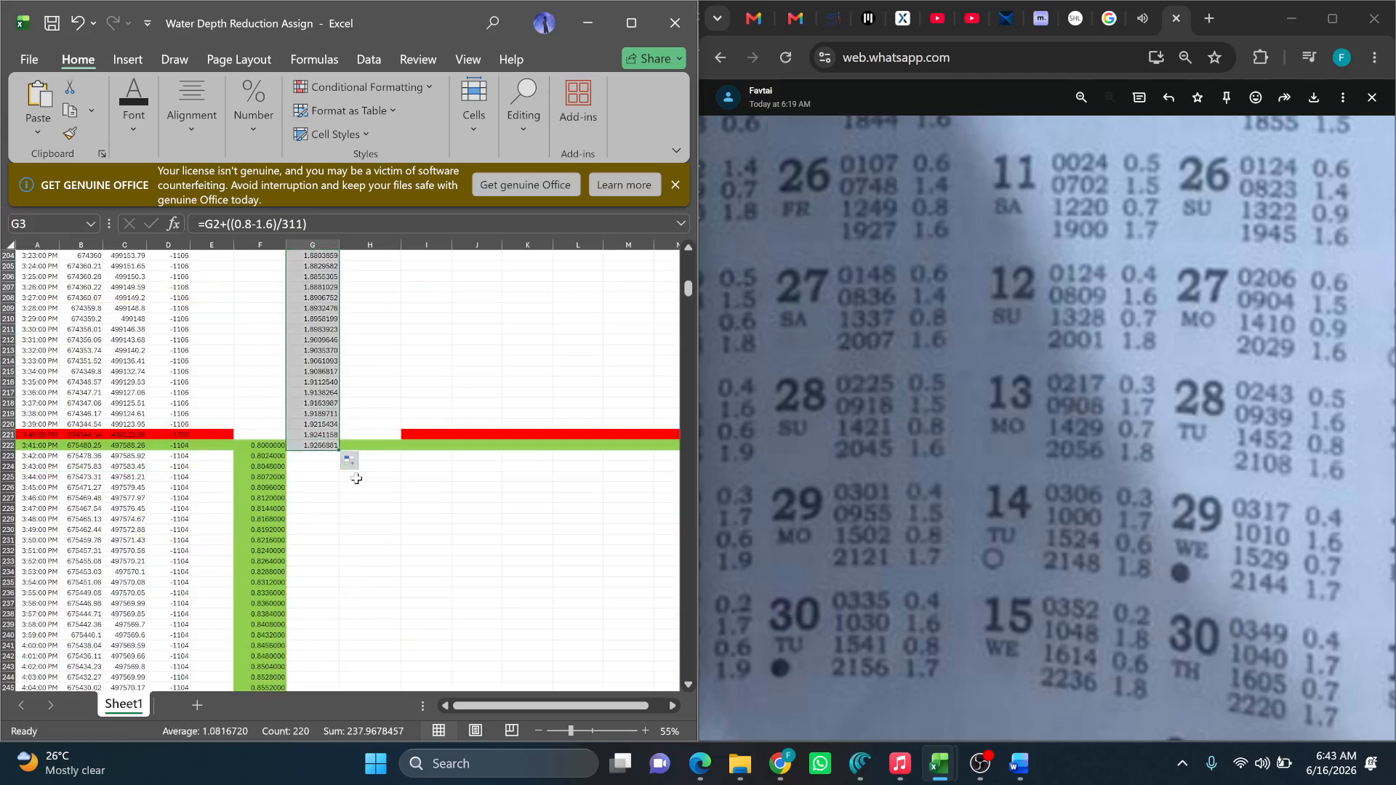
{"action": "left_click", "coordinate": [330, 448]}
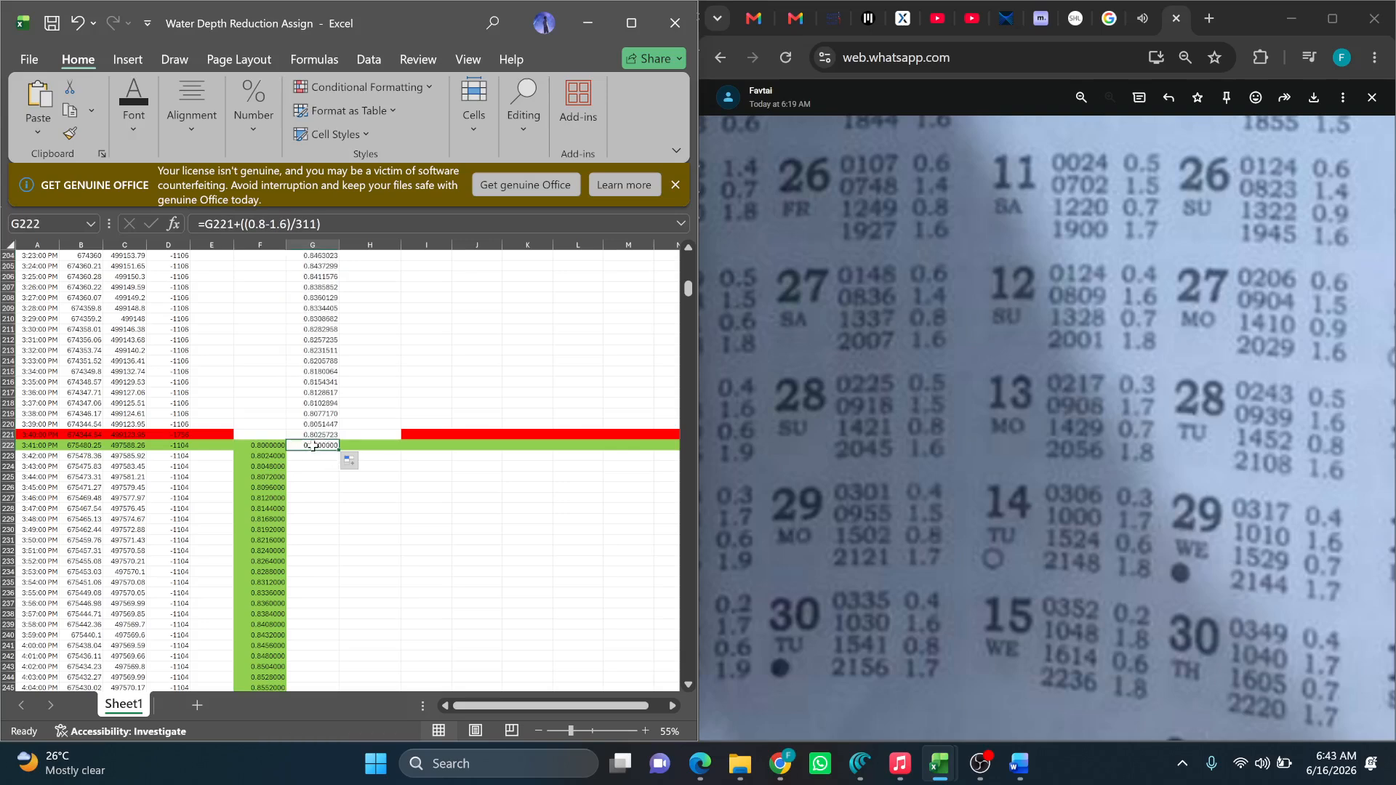
Copy the G2 formula =1.6+((0.8-1.6)/311)*91 unchanged into cell F2 of the tide column.
{"action": "scroll", "coordinate": [307, 446], "scroll_direction": "up", "scroll_amount": 9}
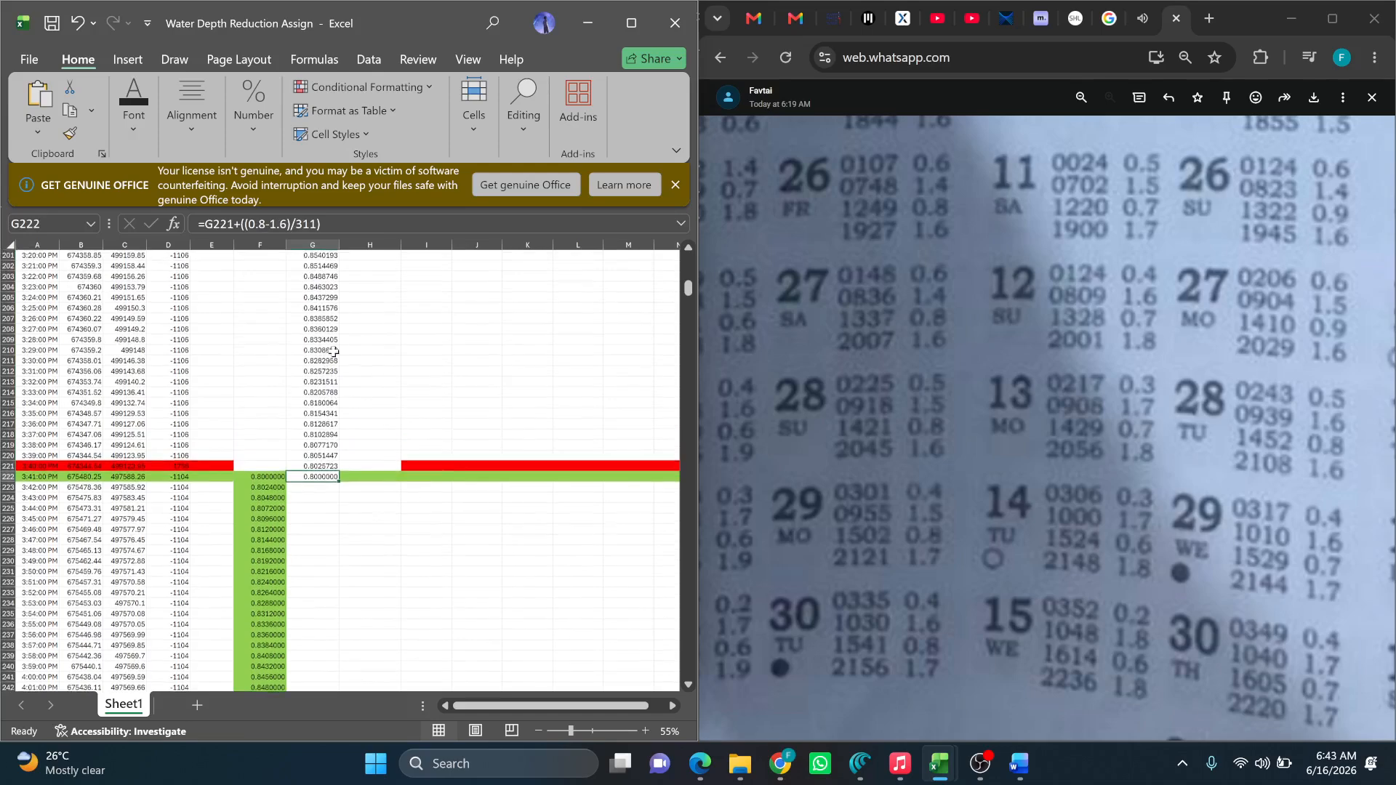
{"action": "scroll", "coordinate": [307, 331], "scroll_direction": "up", "scroll_amount": 20}
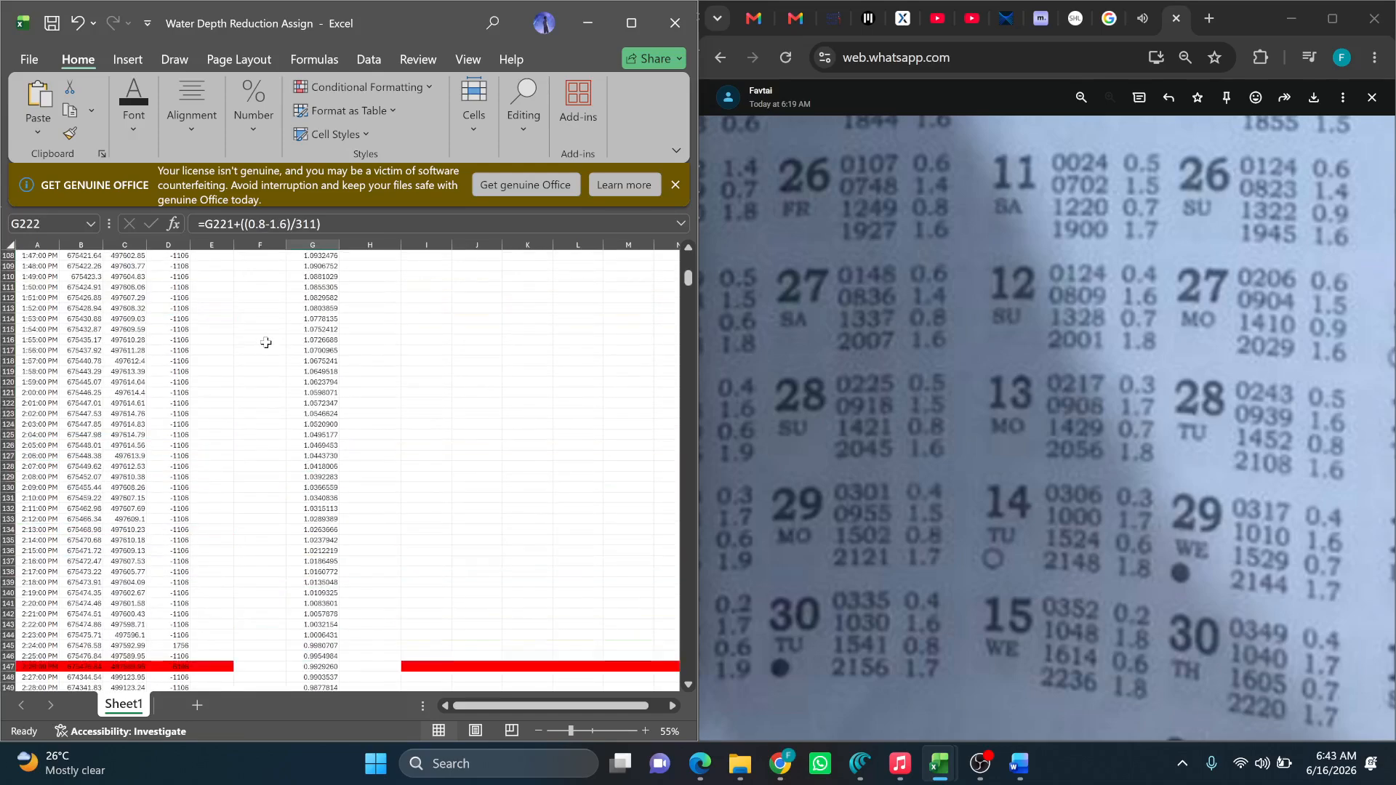
{"action": "scroll", "coordinate": [313, 374], "scroll_direction": "up", "scroll_amount": 20}
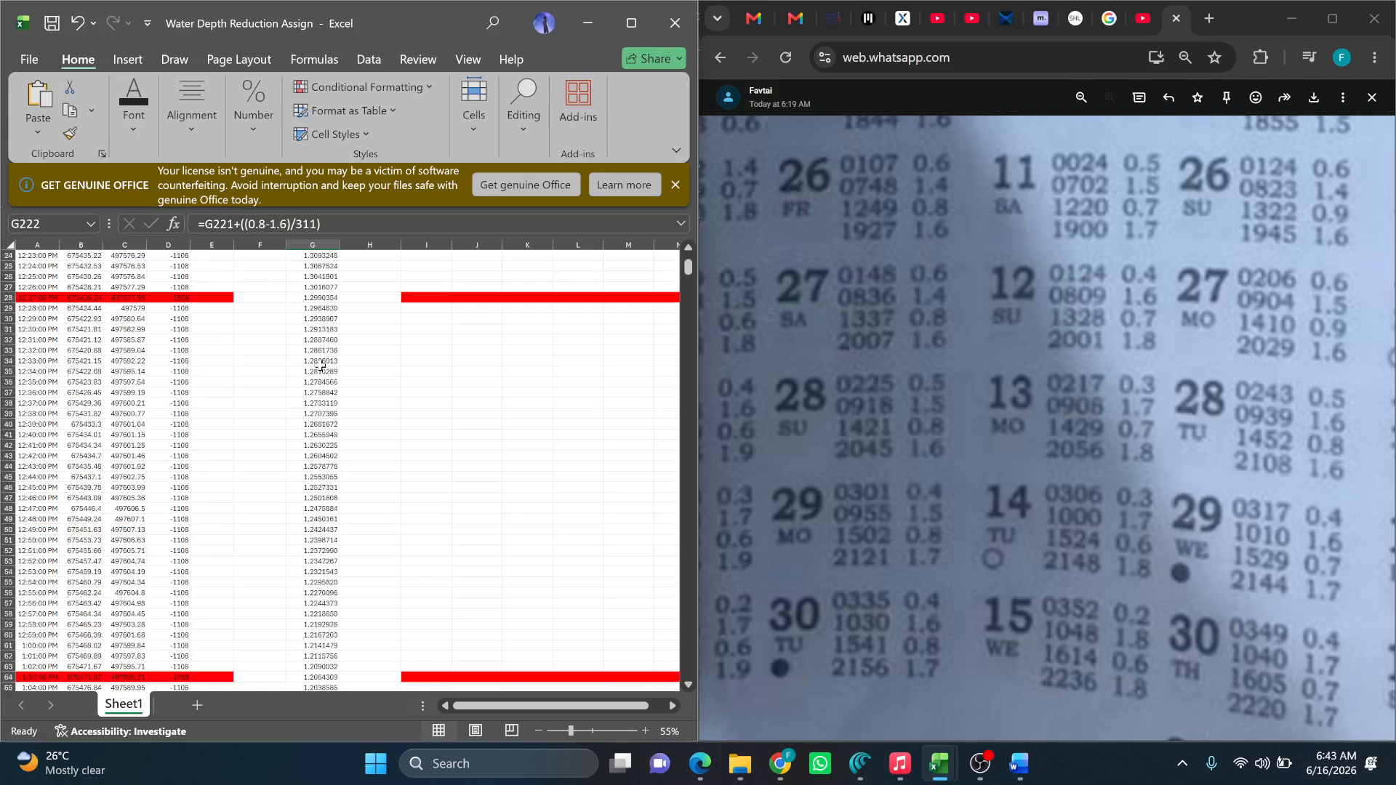
{"action": "scroll", "coordinate": [324, 365], "scroll_direction": "up", "scroll_amount": 8}
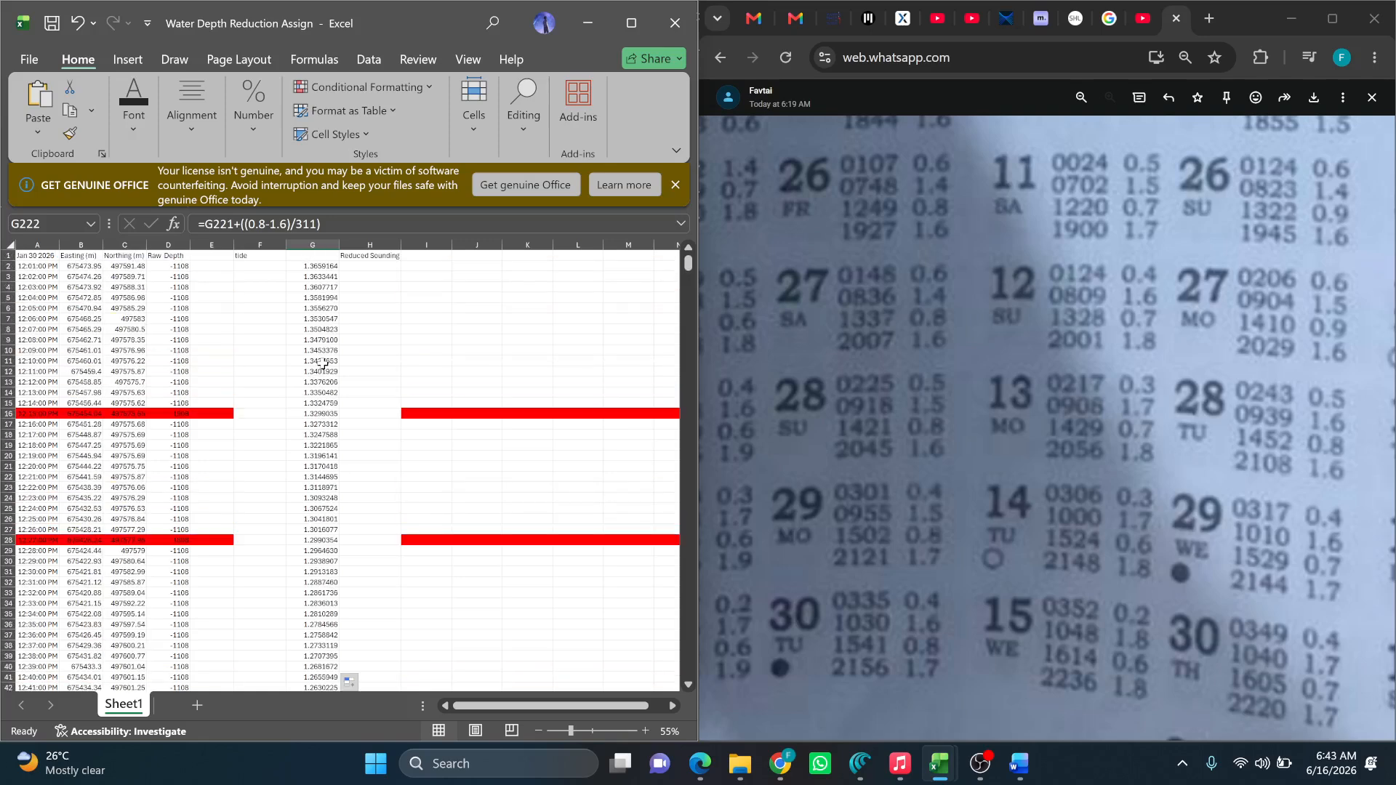
{"action": "left_click", "coordinate": [324, 265]}
{"action": "left_click", "coordinate": [347, 227]}
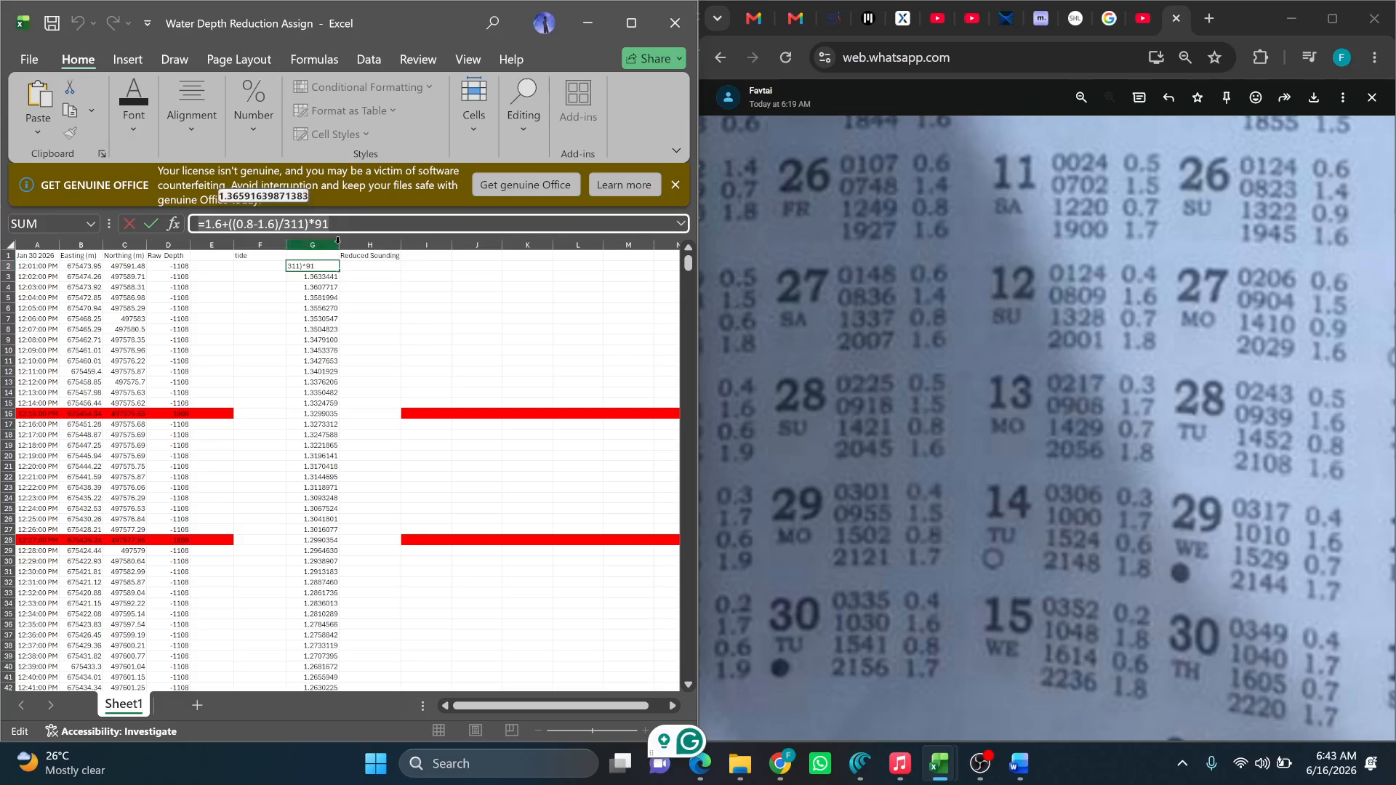
{"action": "key", "text": "Escape"}
{"action": "left_click", "coordinate": [258, 267]}
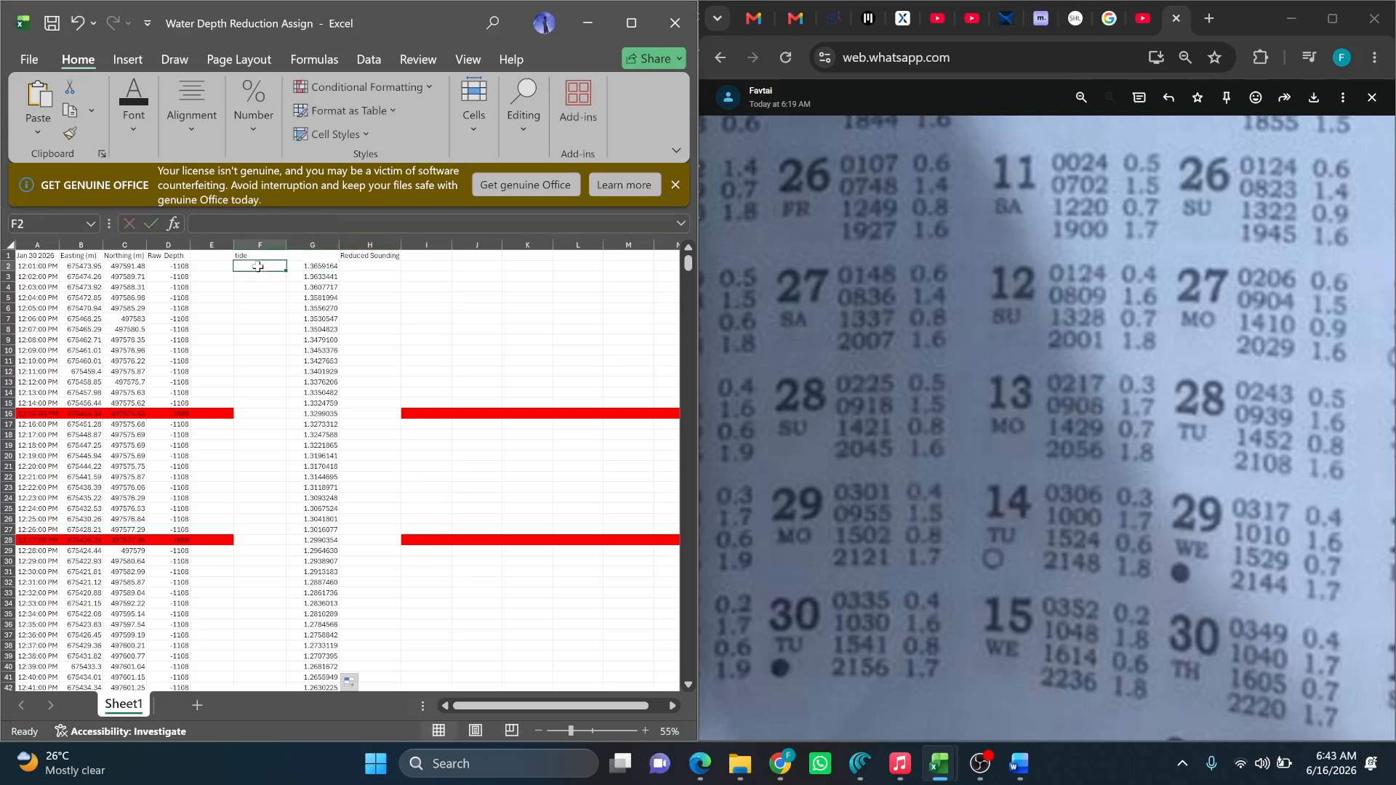
{"action": "type", "text": "=1.6+((0.8-1.6)/311)*91"}
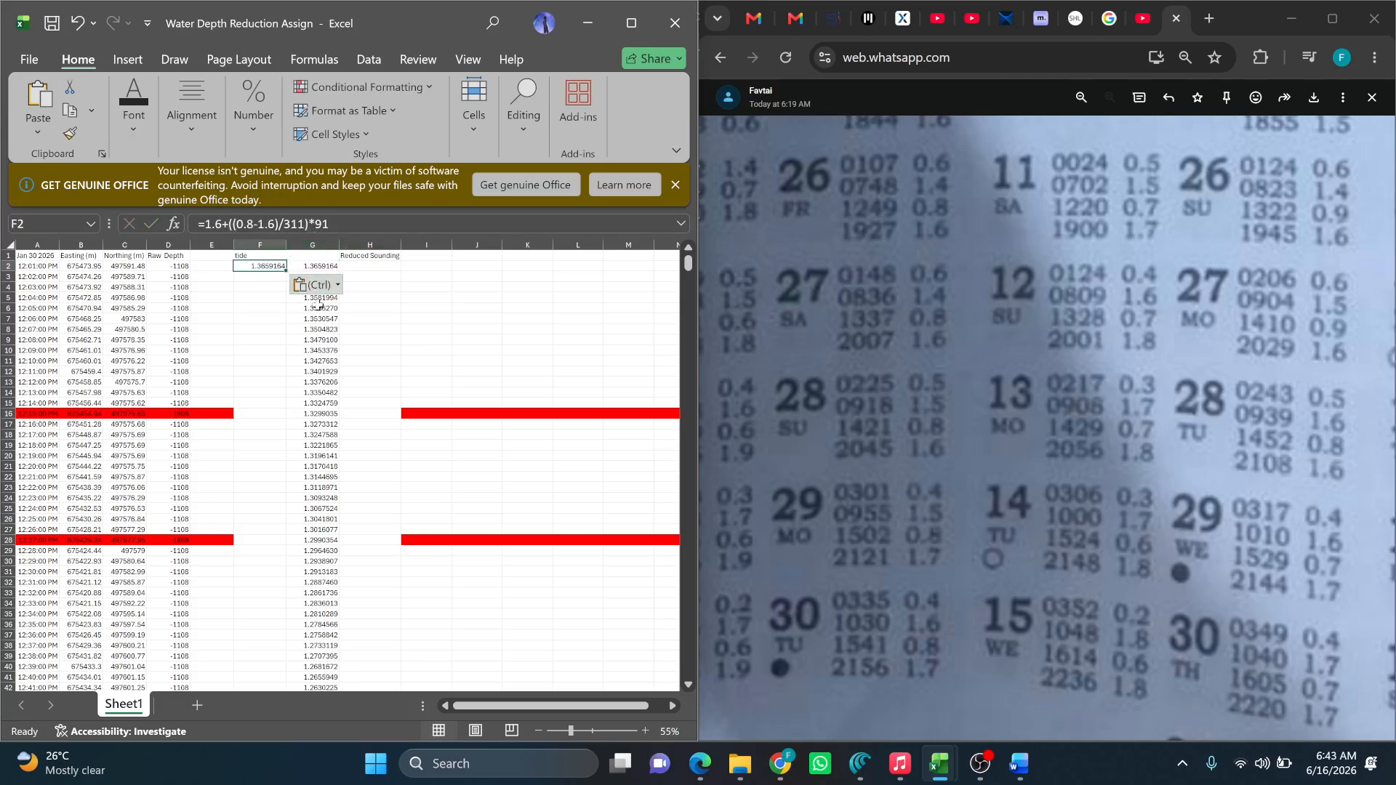
{"action": "left_click", "coordinate": [372, 371]}
{"action": "left_click", "coordinate": [466, 318]}
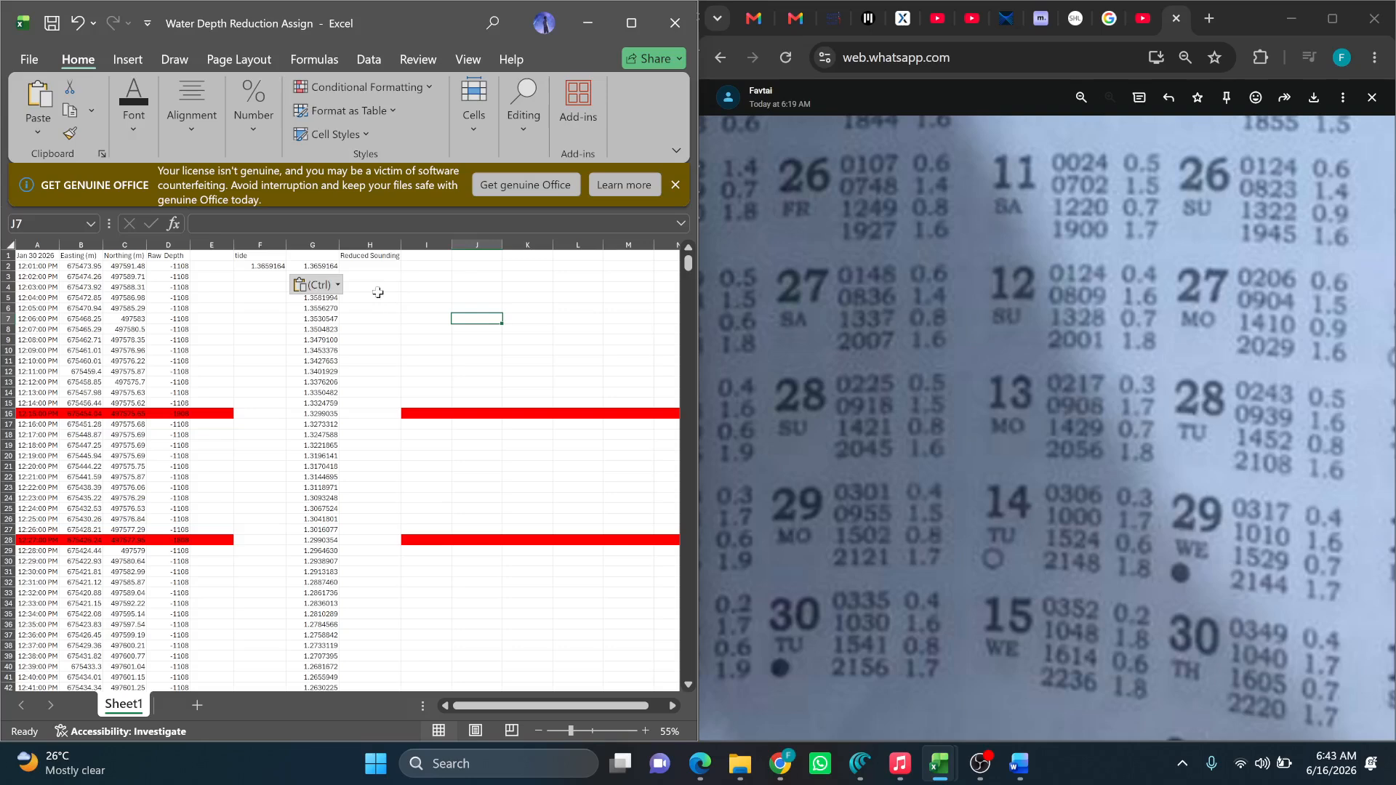
{"action": "key", "text": "Escape"}
Copy the G3 formula =G2+((0.8-1.6)/311) unchanged into F3 and fill it down column F to the 3:40 PM row.
{"action": "left_click", "coordinate": [336, 279]}
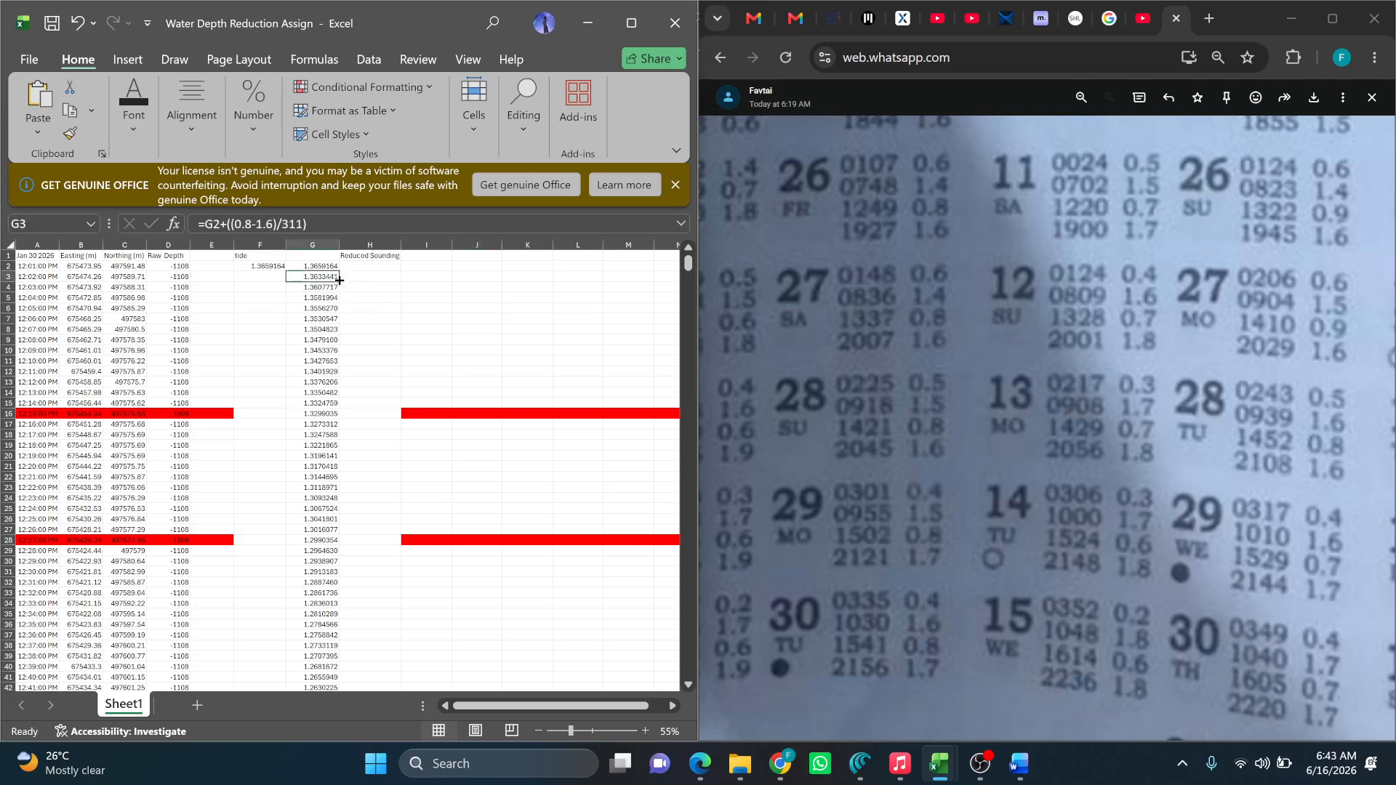
{"action": "left_click", "coordinate": [339, 226]}
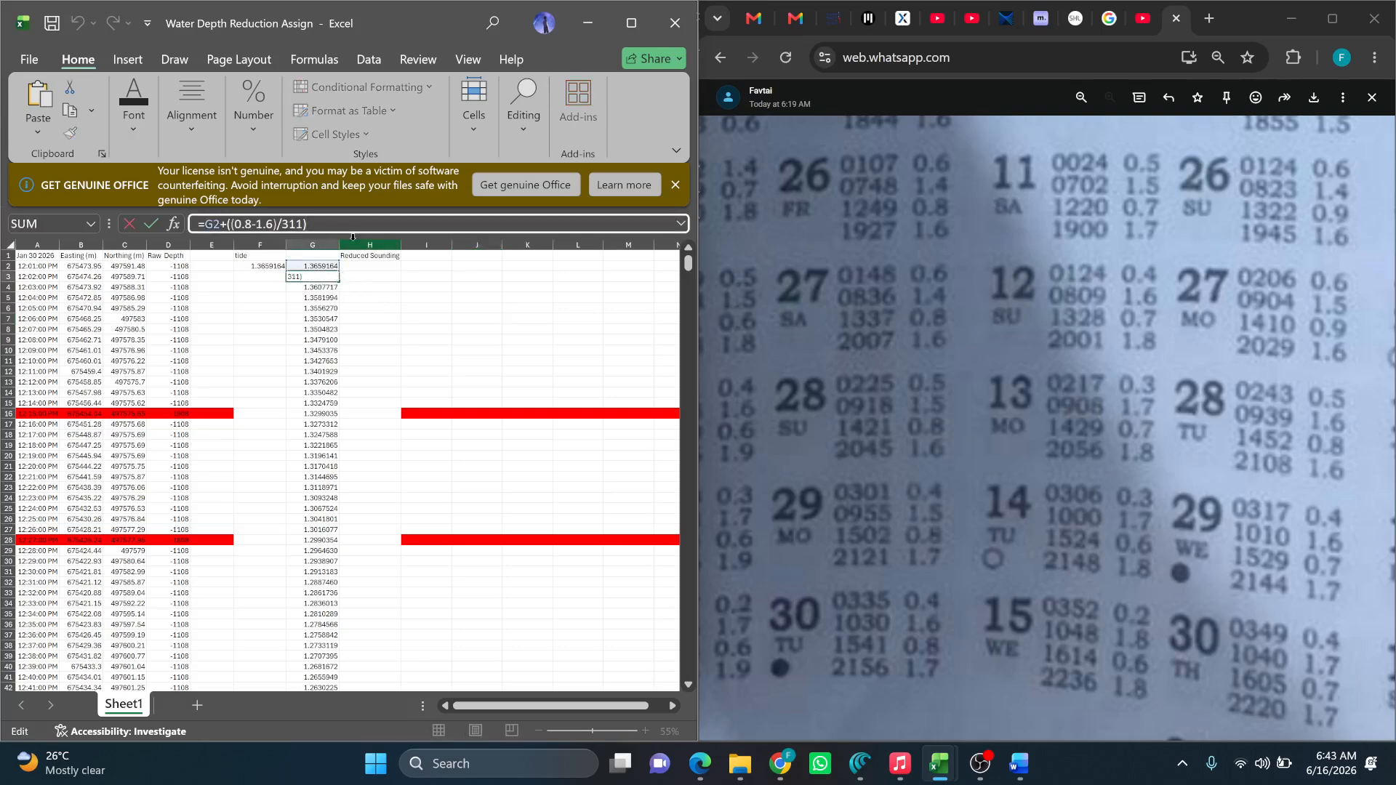
{"action": "key", "text": "Escape"}
{"action": "type", "text": "="}
{"action": "left_click", "coordinate": [258, 276]}
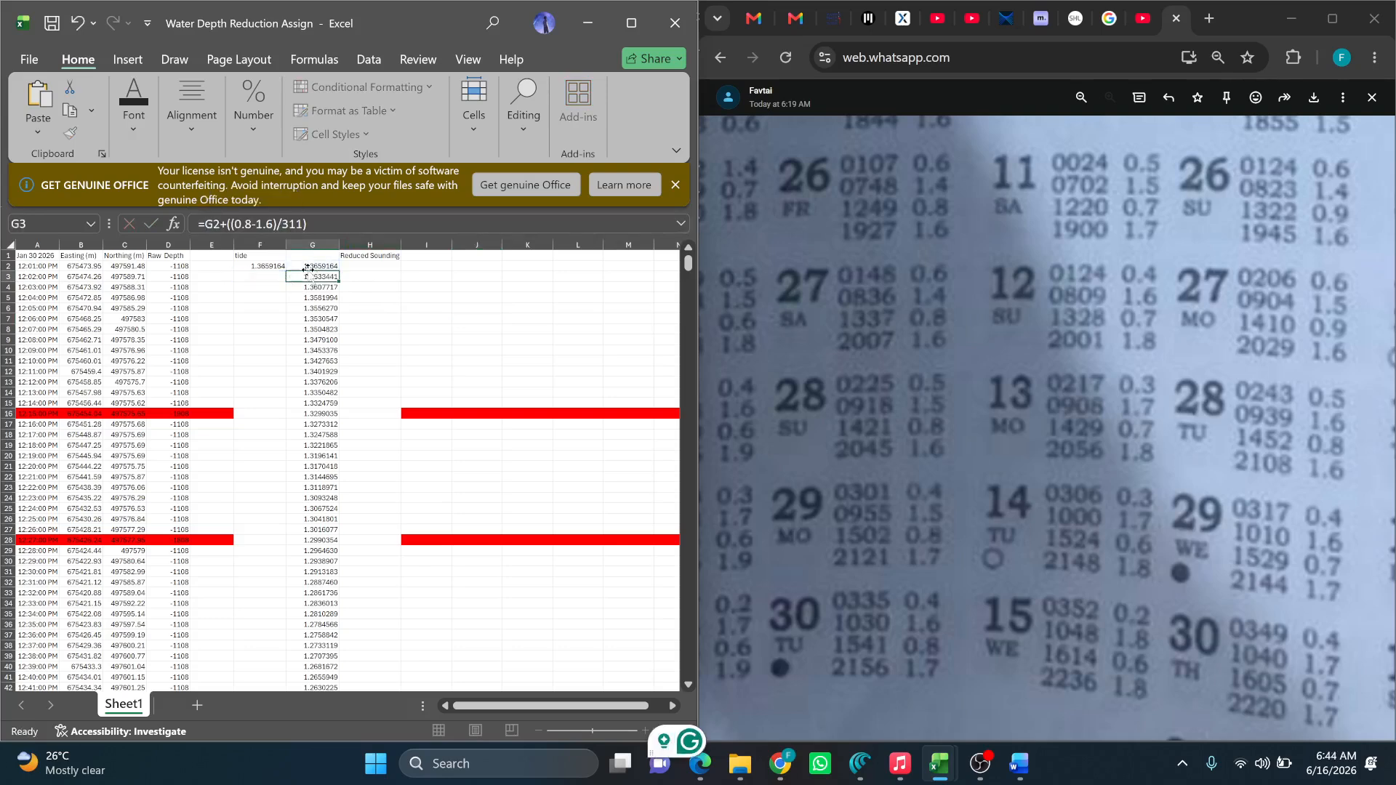
{"action": "key", "text": "Escape"}
{"action": "left_click", "coordinate": [340, 224]}
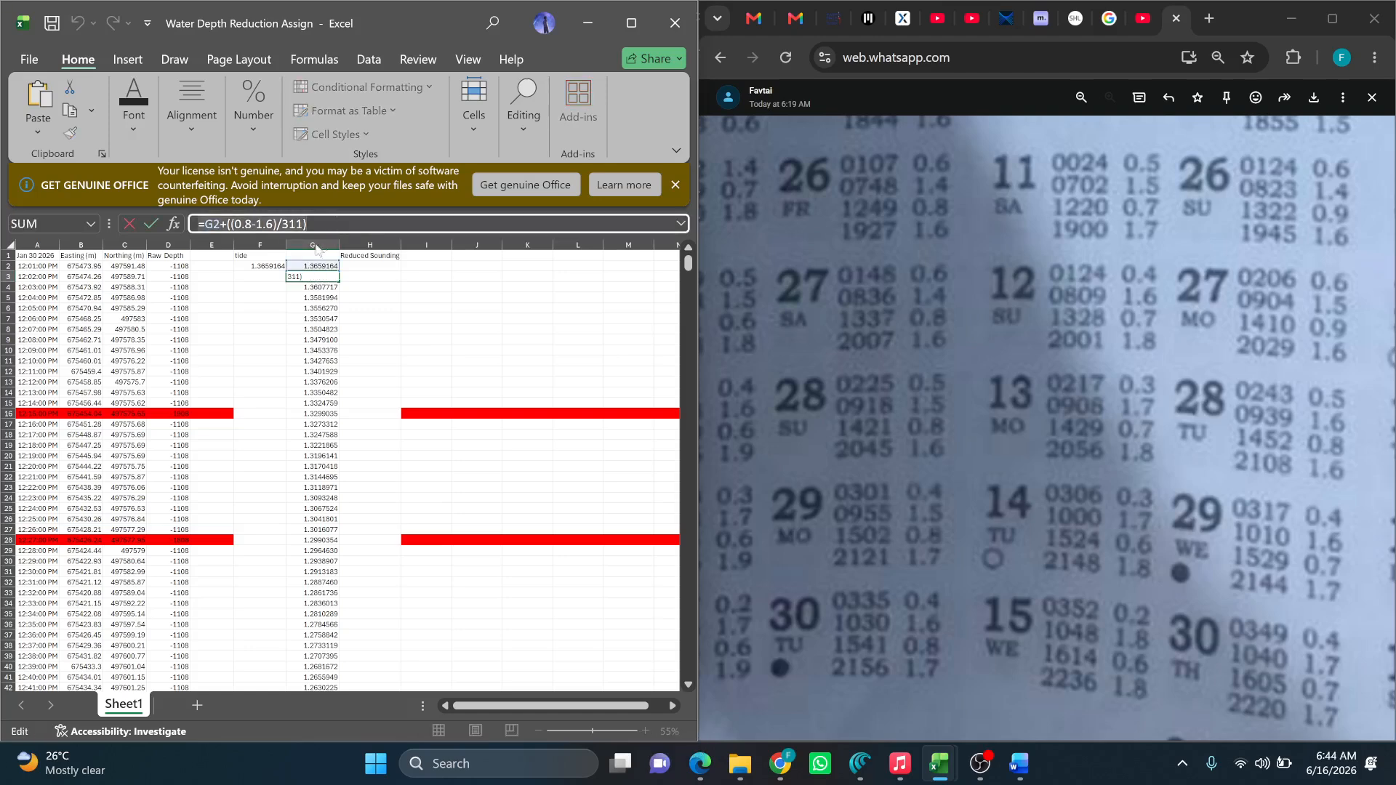
{"action": "key", "text": "Escape"}
{"action": "left_click", "coordinate": [283, 276]}
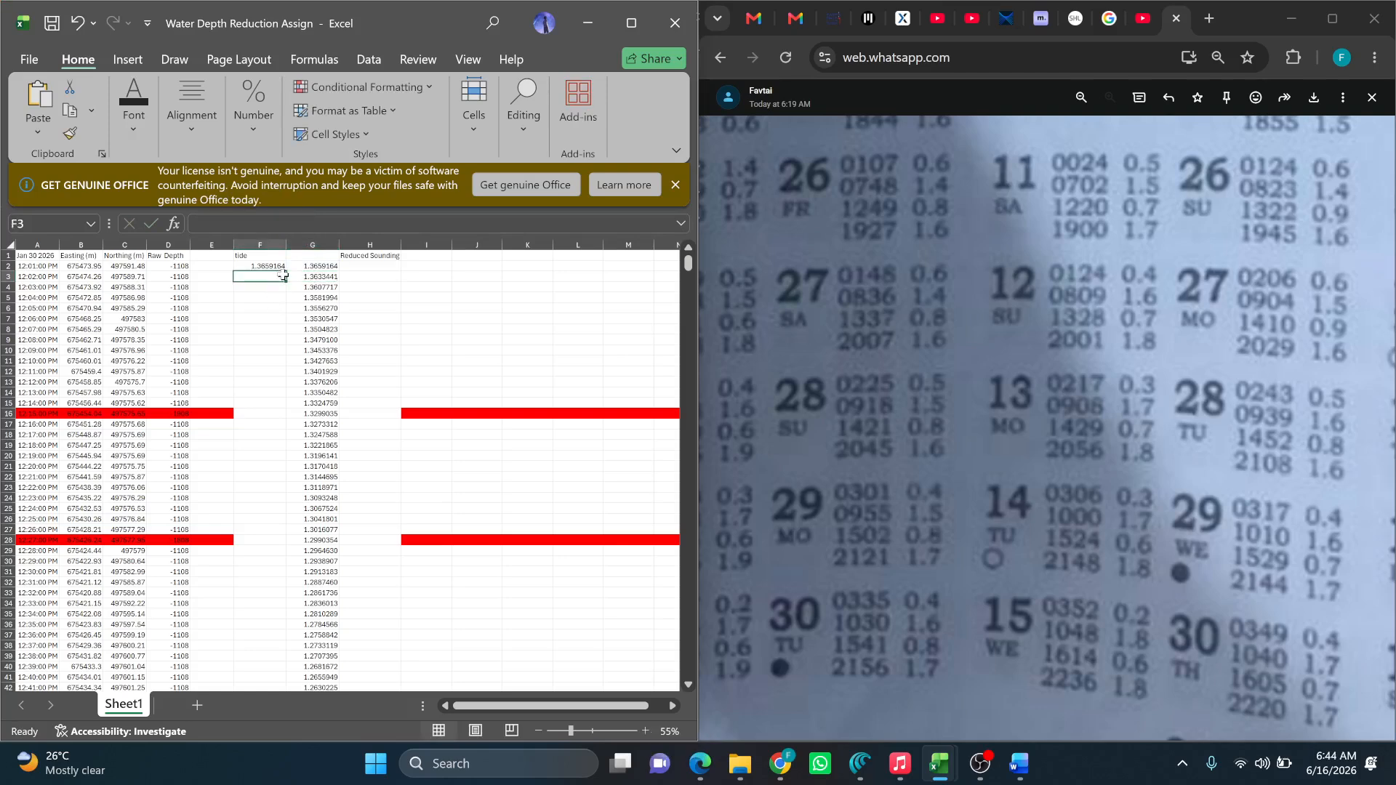
{"action": "type", "text": "=G2+((0.8-1.6)/311)"}
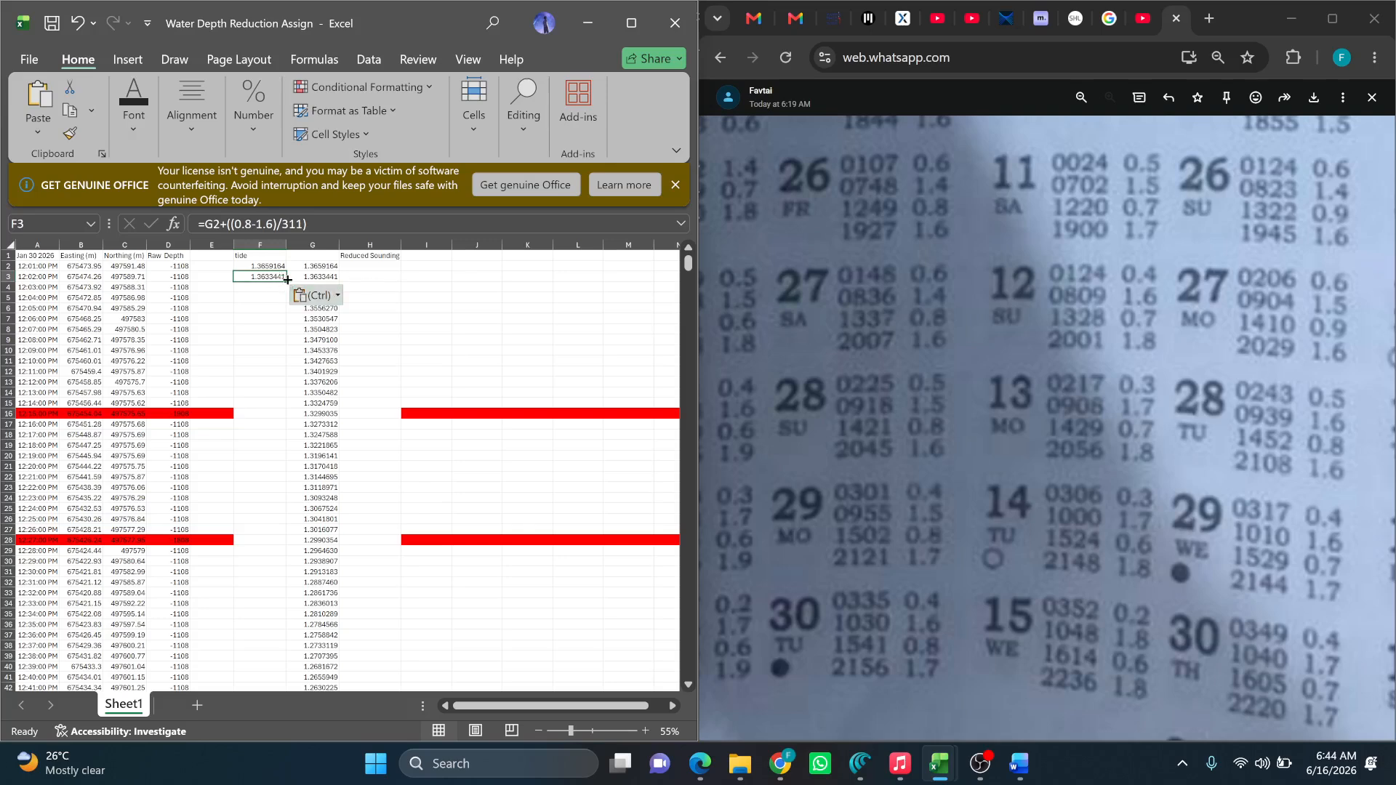
{"action": "left_click_drag", "start_coordinate": [286, 279], "coordinate": [261, 620]}
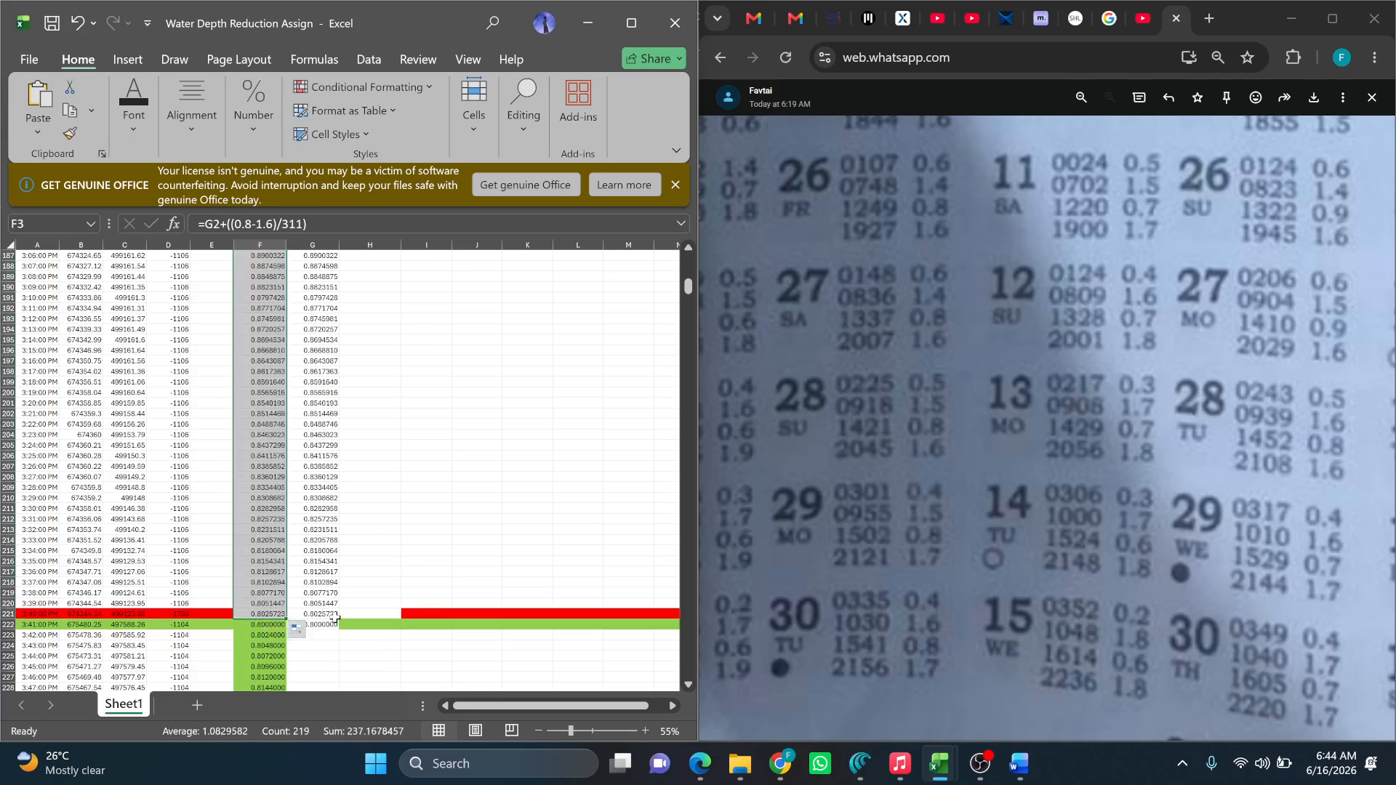
Clear the contents of the whole column G and check the values in column F.
{"action": "left_click", "coordinate": [325, 256]}
{"action": "key", "text": "ctrl+space"}
{"action": "key", "text": "Delete"}
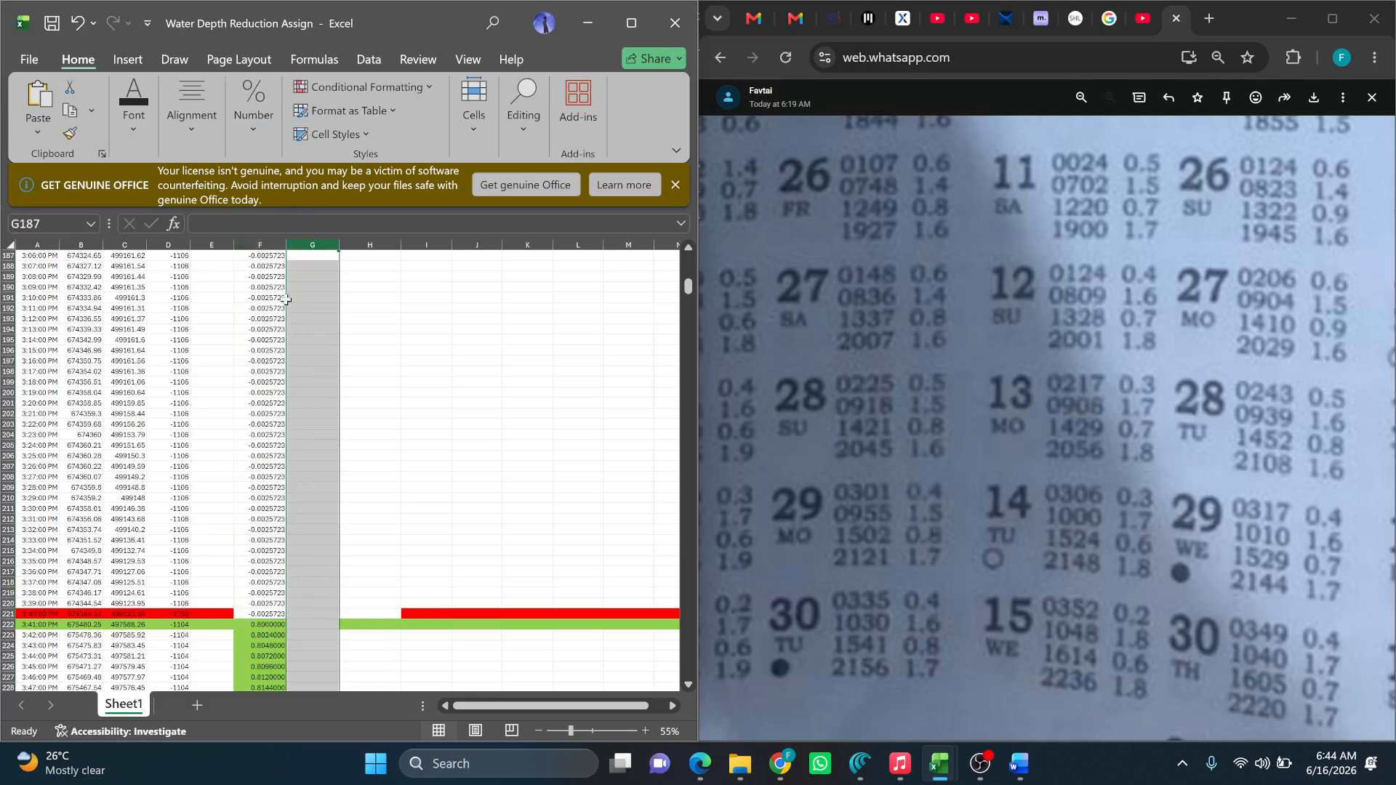
{"action": "scroll", "coordinate": [311, 324], "scroll_direction": "up", "scroll_amount": 2}
{"action": "scroll", "coordinate": [315, 330], "scroll_direction": "down", "scroll_amount": 4}
Change the formula in F3 to =F2+((0.8-1.6)/311) and refill it down column F to the 3:40 PM row.
{"action": "scroll", "coordinate": [318, 382], "scroll_direction": "up", "scroll_amount": 20}
{"action": "scroll", "coordinate": [341, 383], "scroll_direction": "up", "scroll_amount": 20}
{"action": "scroll", "coordinate": [310, 268], "scroll_direction": "up", "scroll_amount": 20}
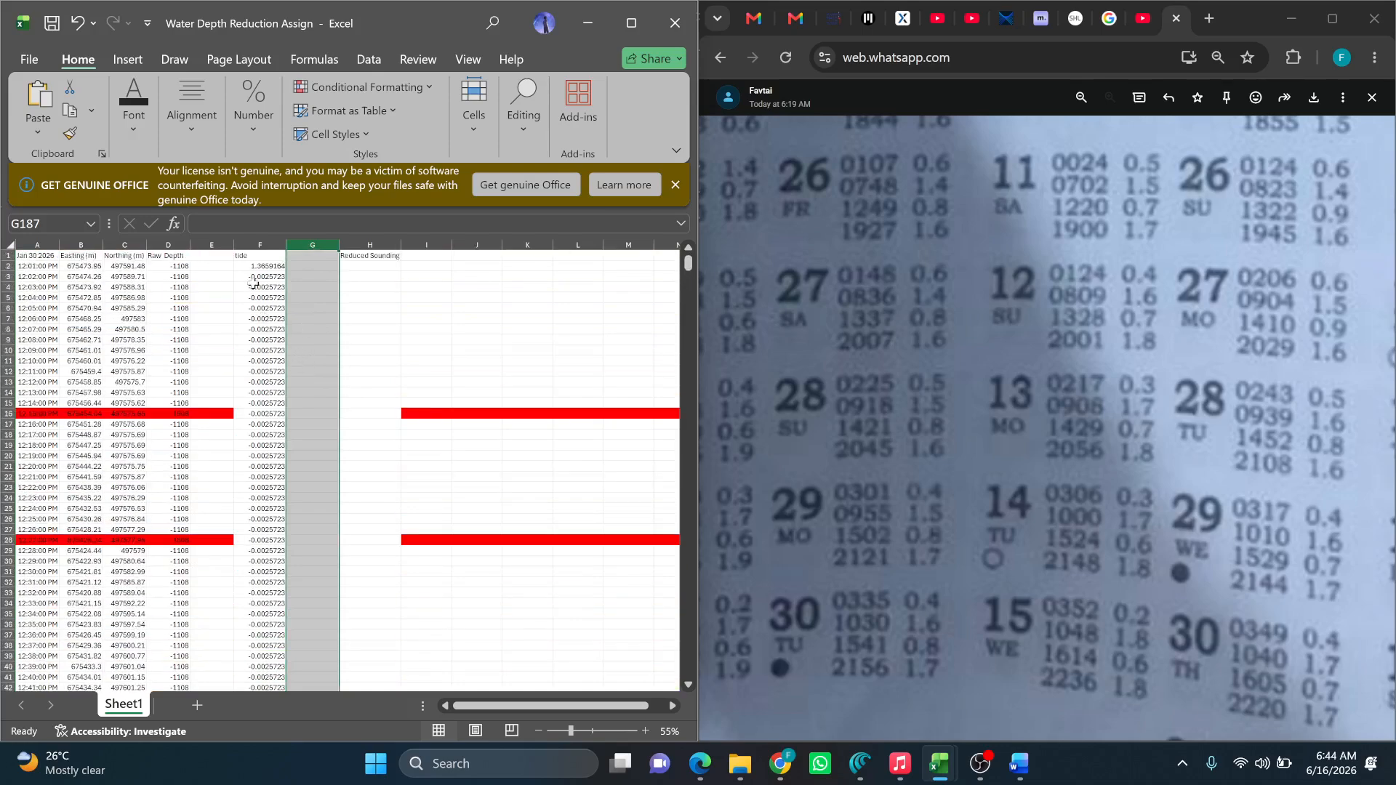
{"action": "left_click", "coordinate": [256, 277]}
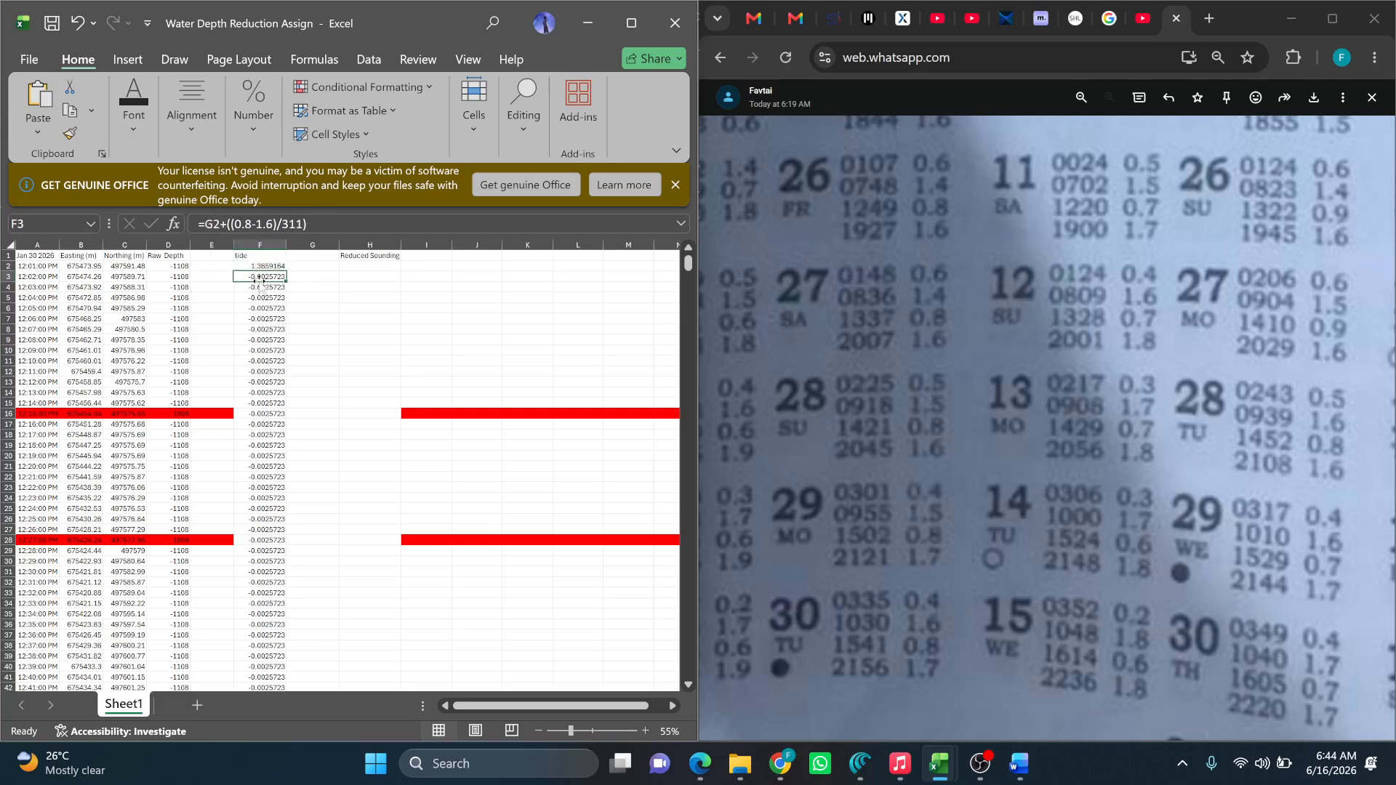
{"action": "left_click", "coordinate": [211, 223]}
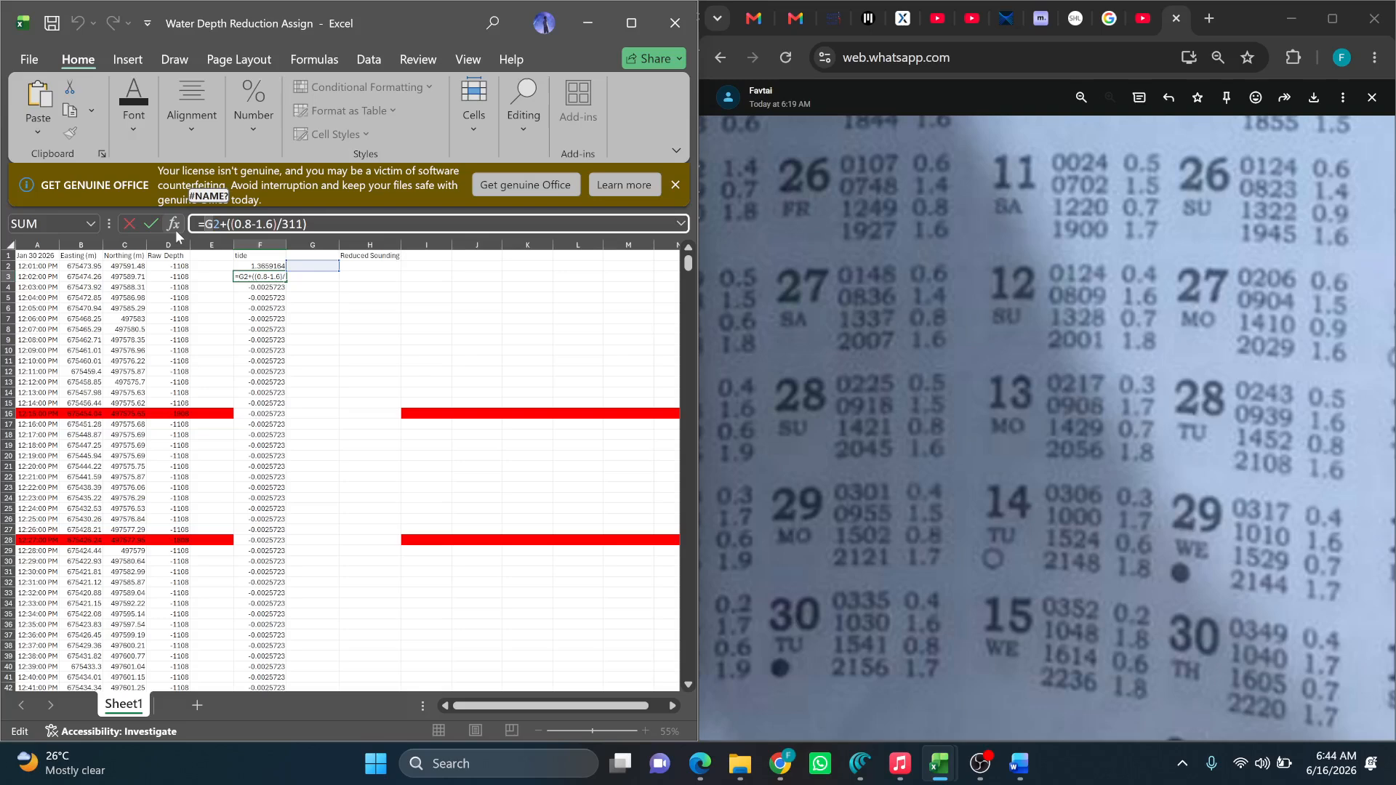
{"action": "key", "text": "BackSpace"}
{"action": "type", "text": "F"}
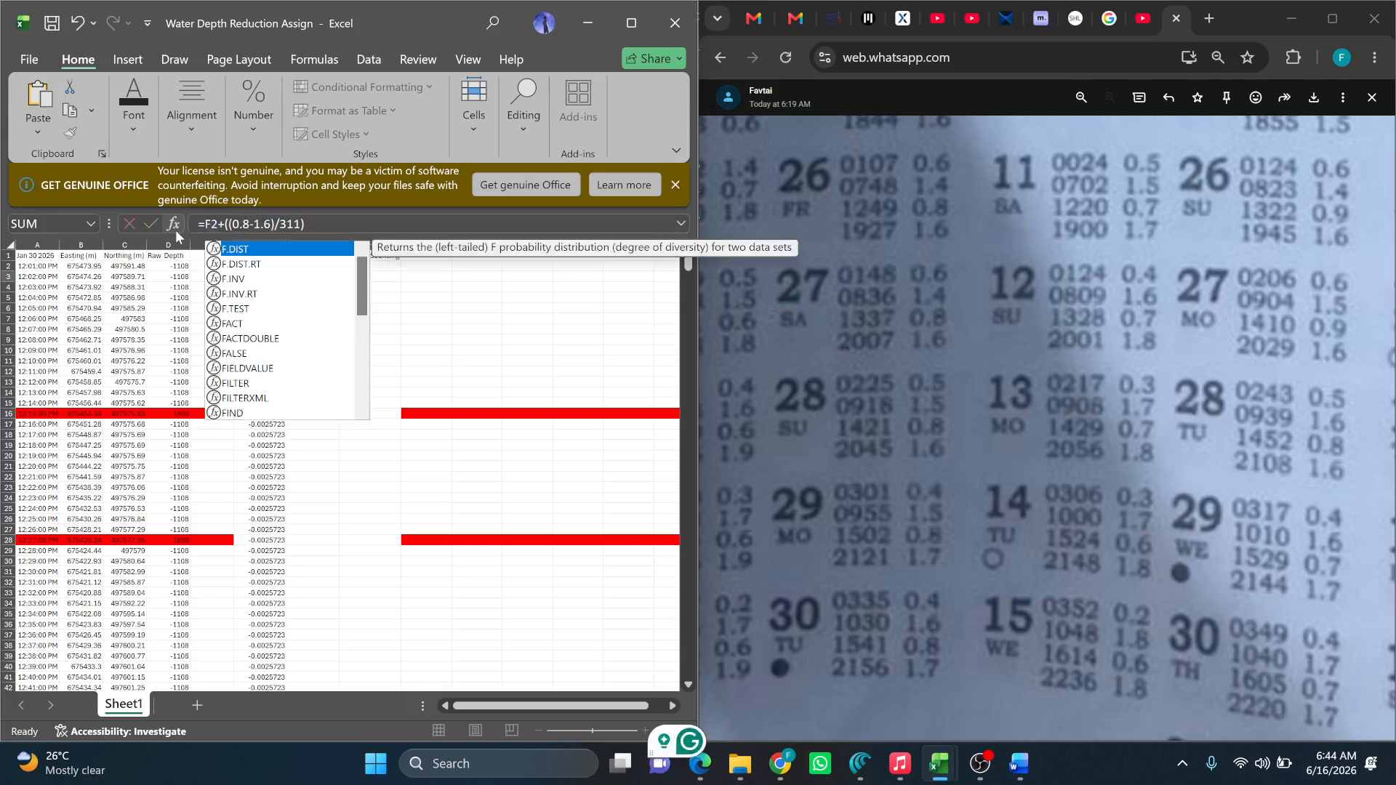
{"action": "key", "text": "Return"}
{"action": "left_click", "coordinate": [277, 276]}
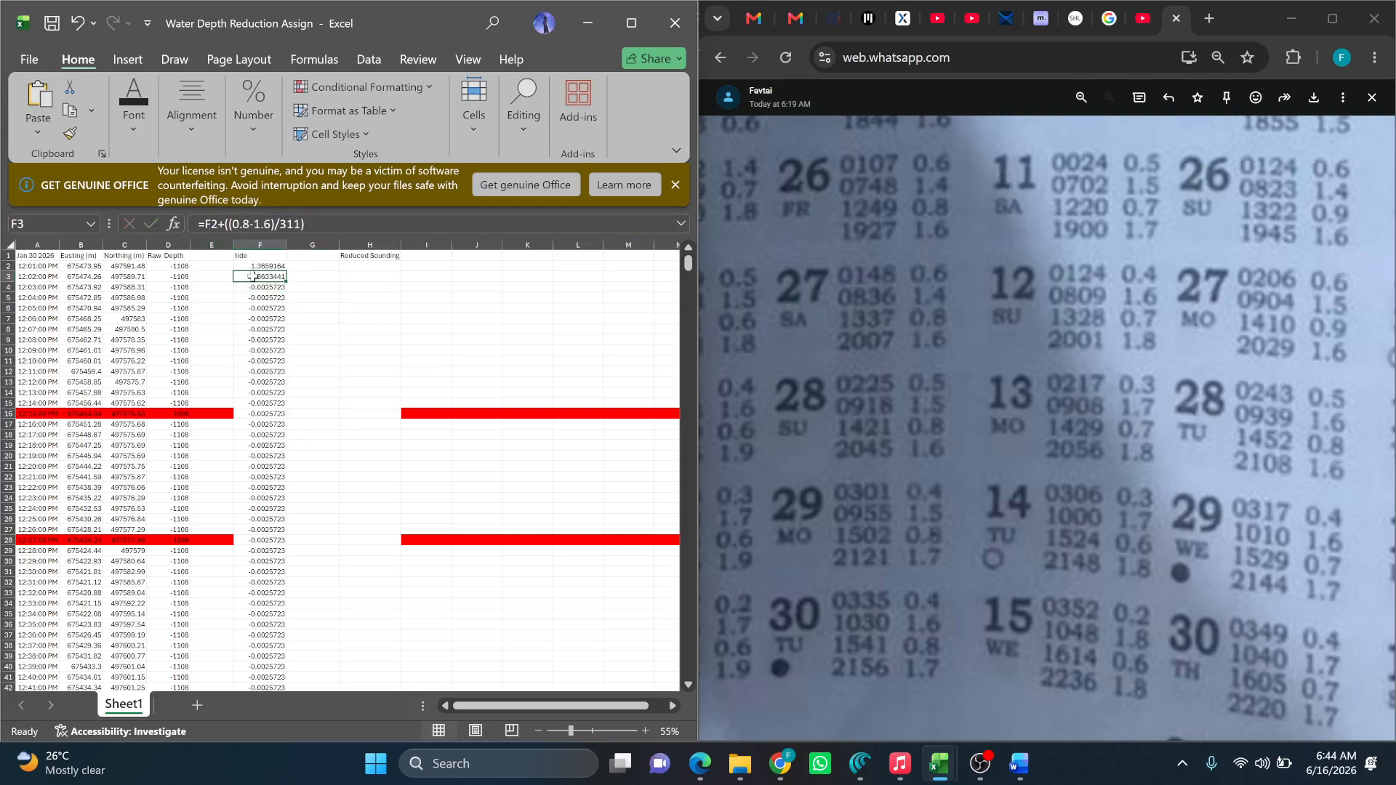
{"action": "left_click_drag", "start_coordinate": [284, 280], "coordinate": [247, 597]}
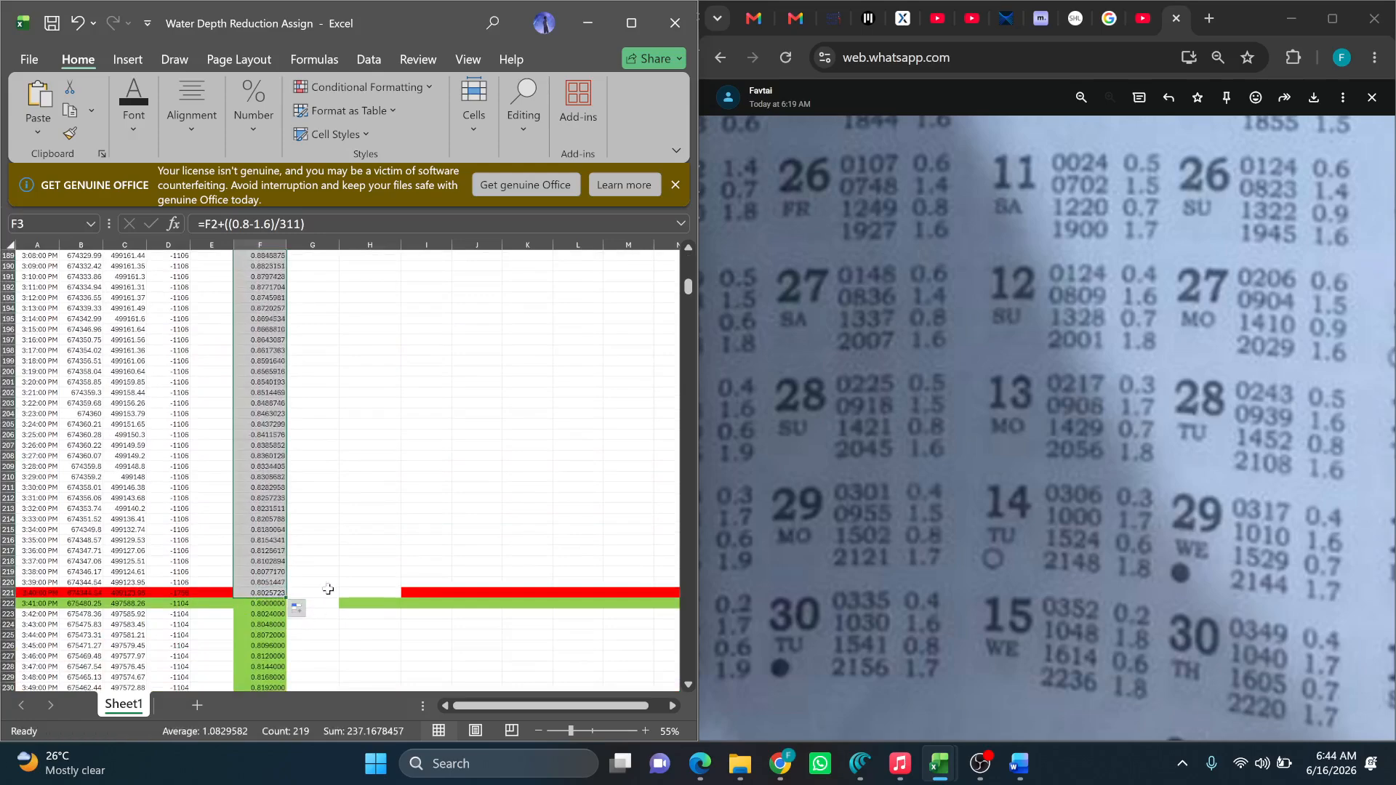
Undo the refill of column F, the F3 formula change and the clearing of column G.
{"action": "key", "text": "ctrl+z"}
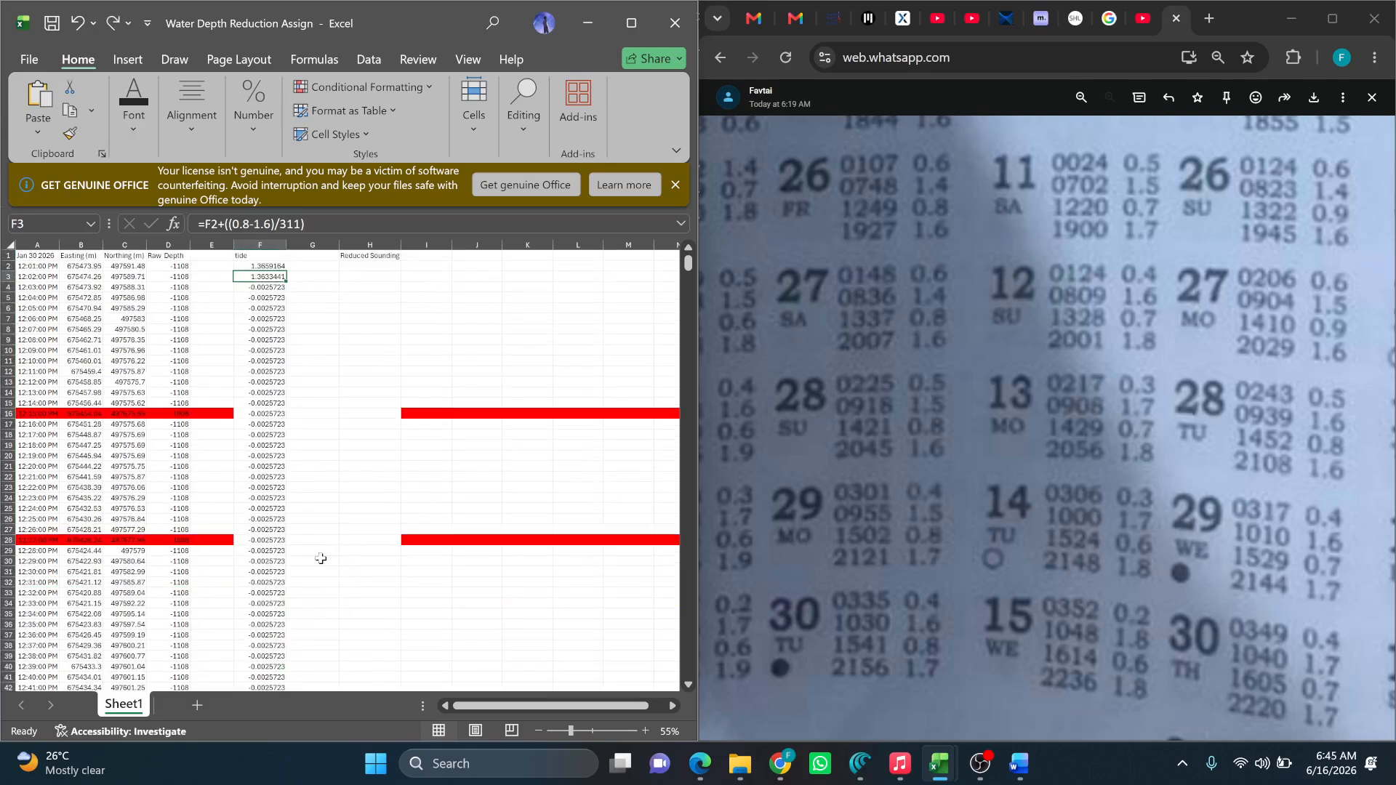
{"action": "key", "text": "ctrl+z"}
{"action": "key", "text": "ctrl+z"}
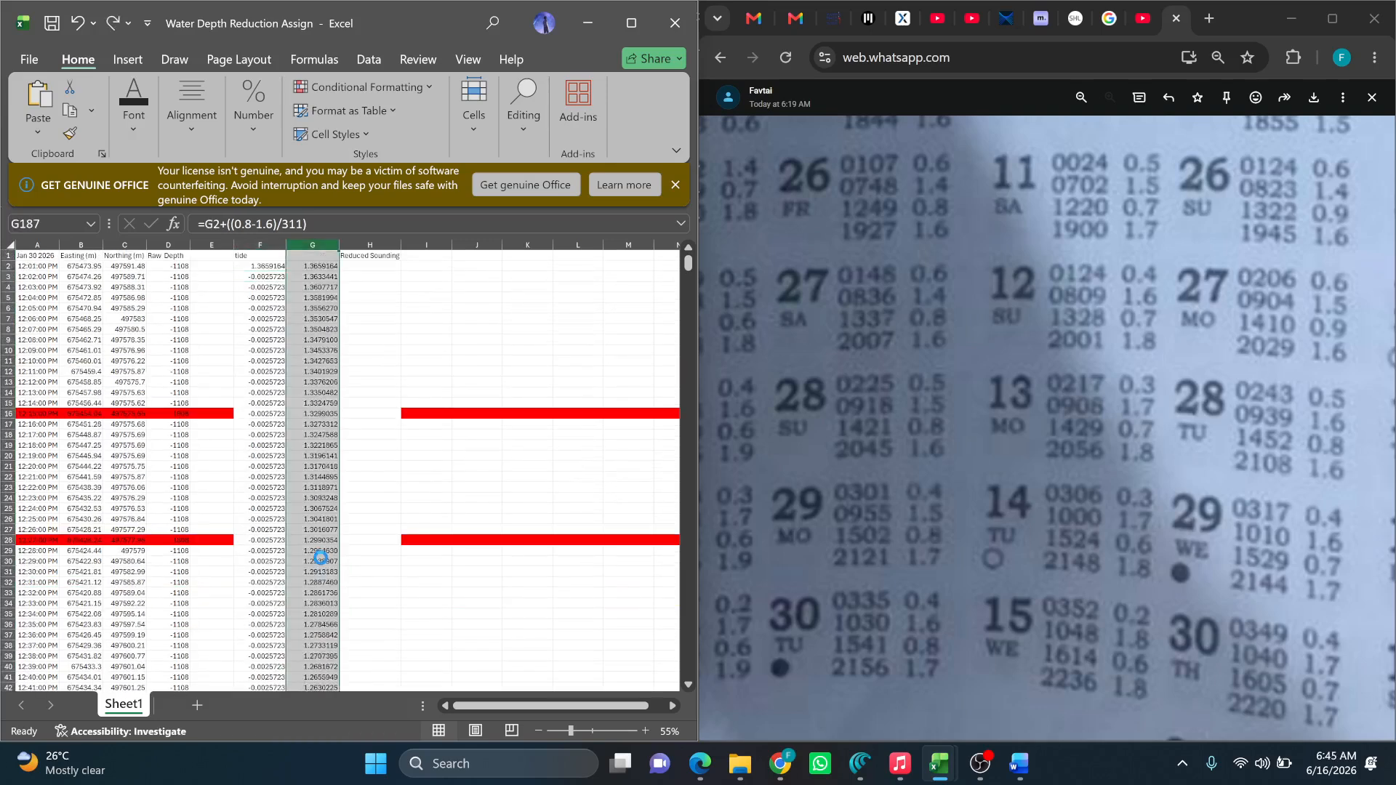
{"action": "scroll", "coordinate": [254, 463], "scroll_direction": "up", "scroll_amount": 7}
{"action": "scroll", "coordinate": [254, 463], "scroll_direction": "up", "scroll_amount": 20}
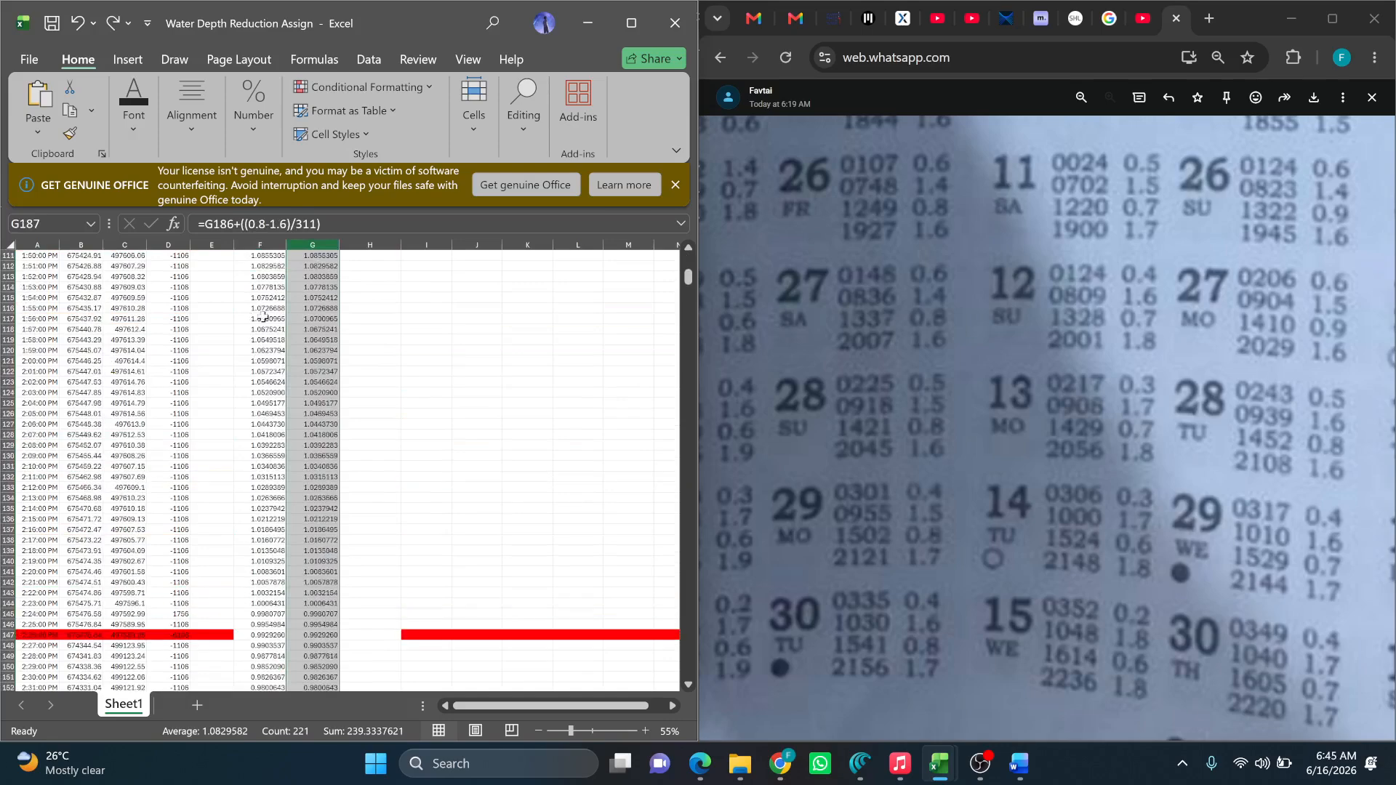
{"action": "scroll", "coordinate": [270, 307], "scroll_direction": "up", "scroll_amount": 9}
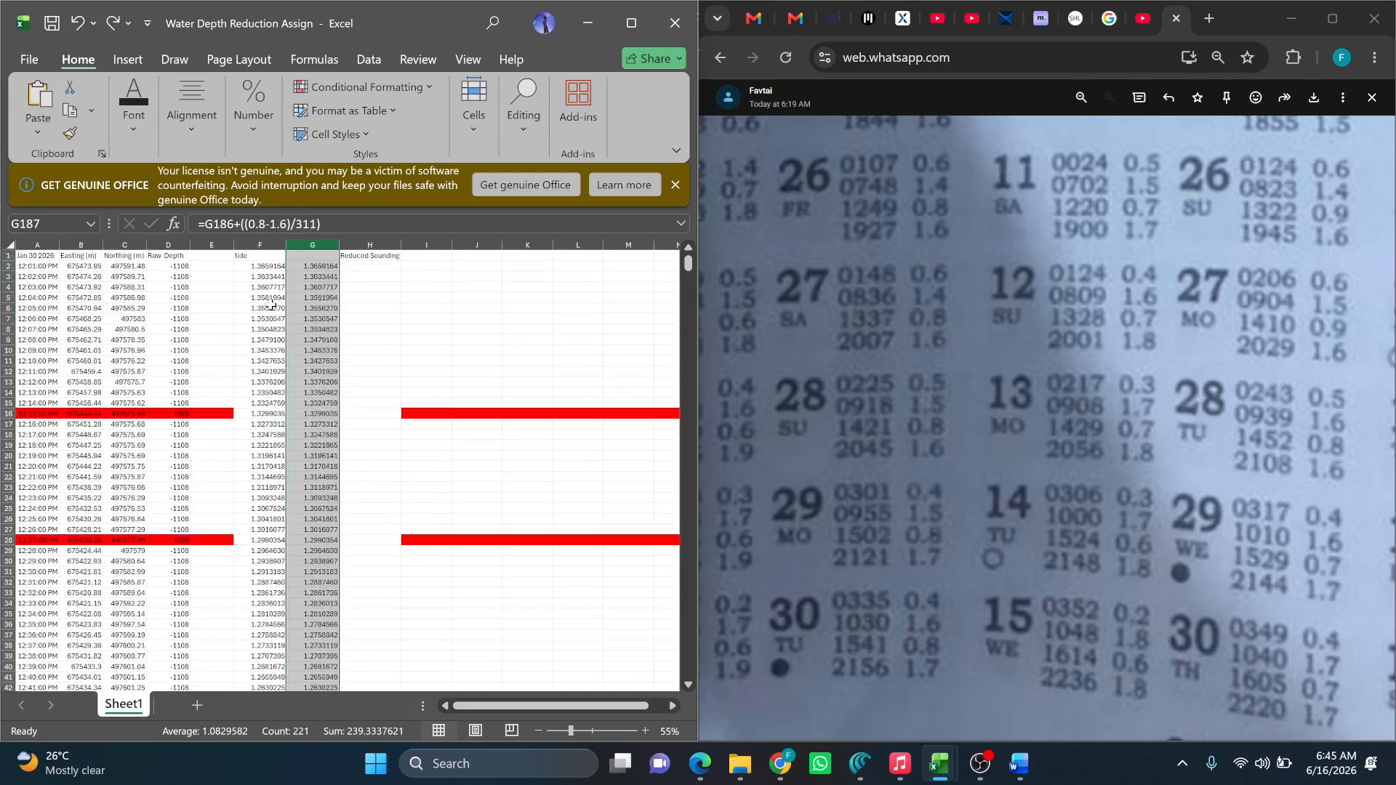
Change the formula in F3 to =F2+((0.8-1.6)/311), refill it down column F to the 3:40 PM row and compare the last values with column G.
{"action": "left_click", "coordinate": [260, 277]}
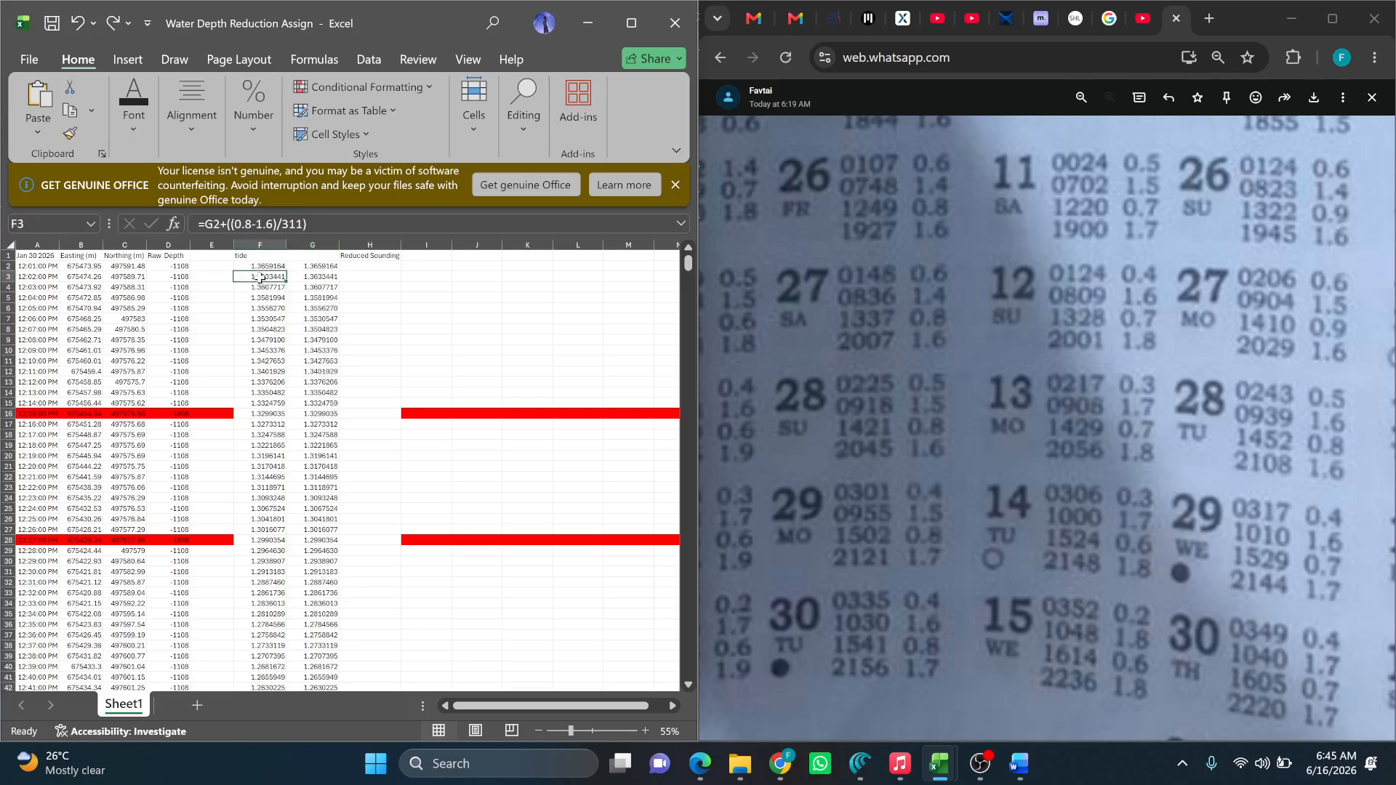
{"action": "left_click", "coordinate": [217, 228]}
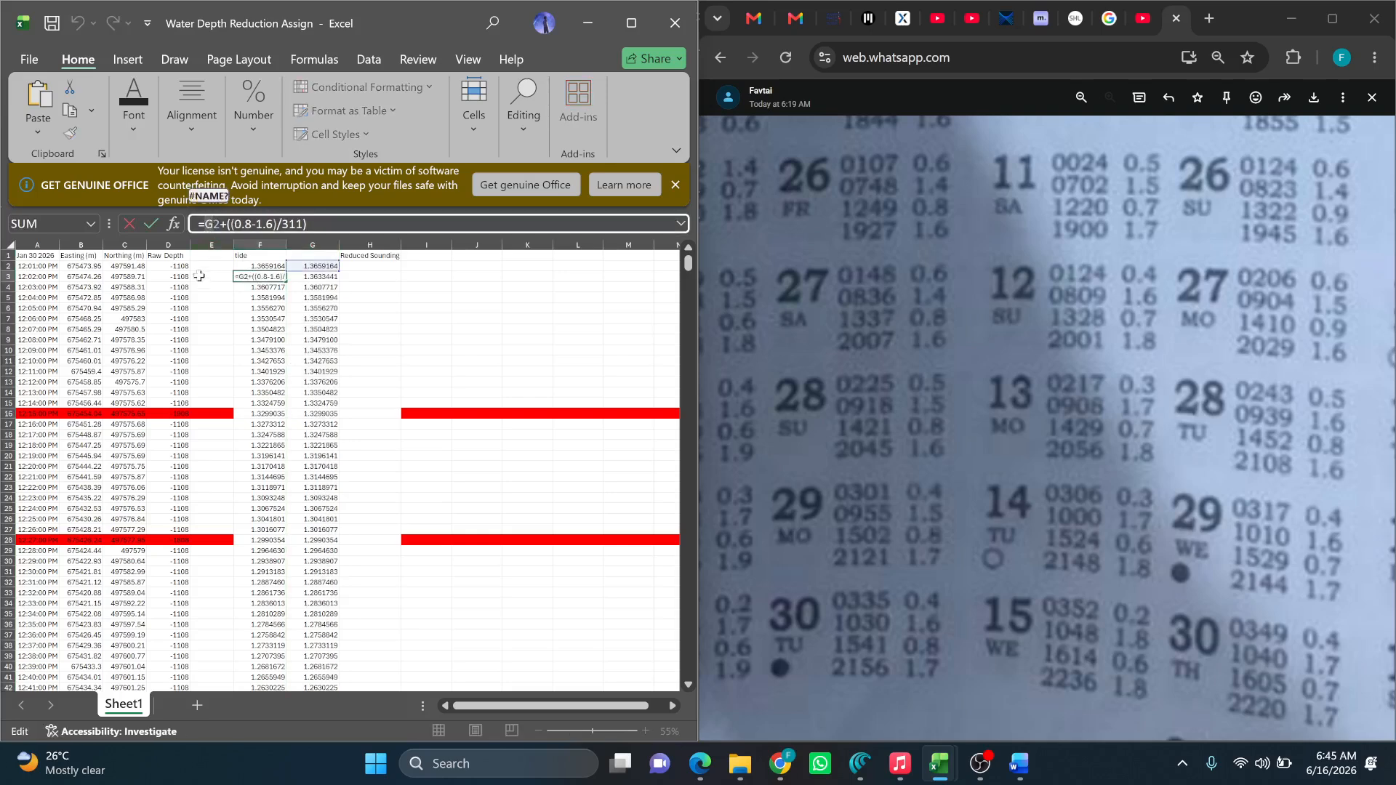
{"action": "type", "text": "F"}
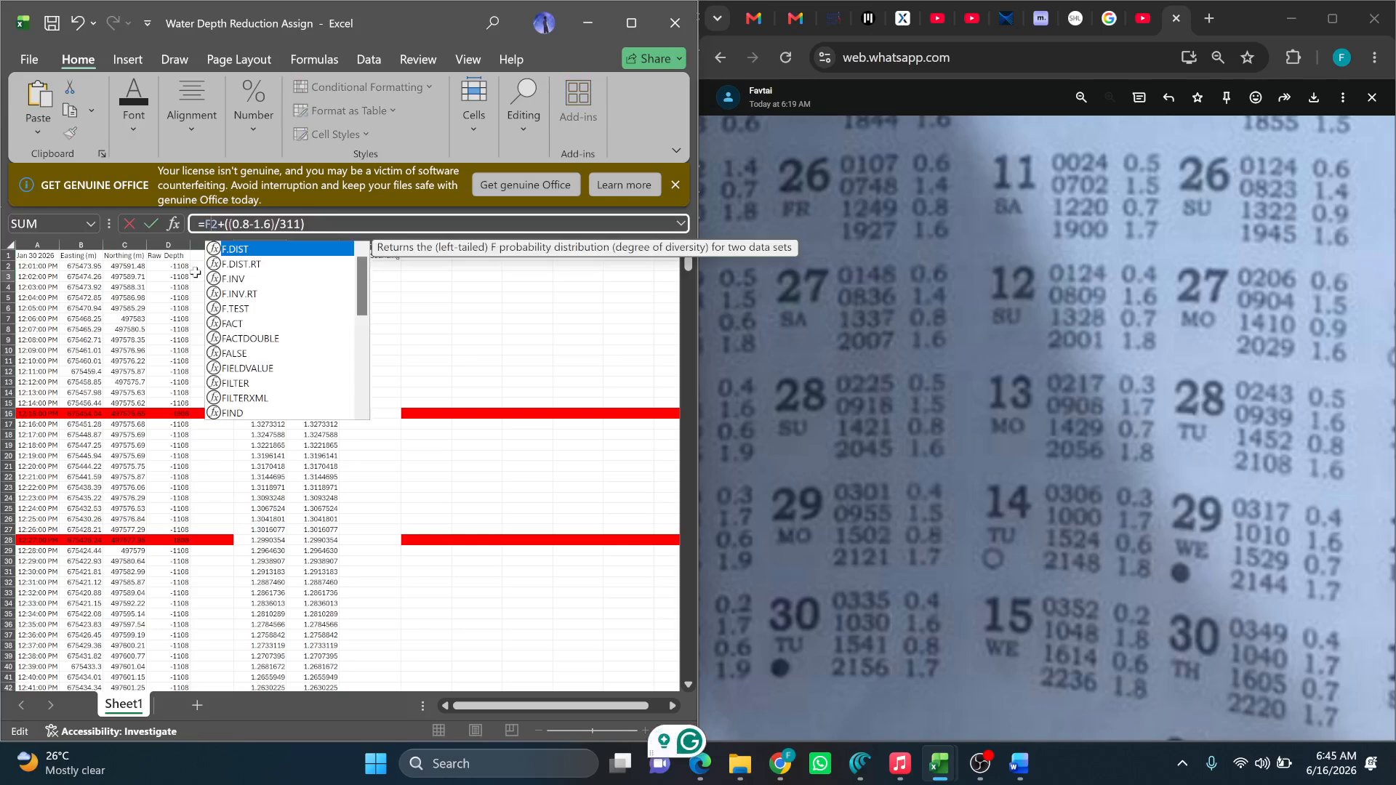
{"action": "key", "text": "Return"}
{"action": "left_click", "coordinate": [281, 280]}
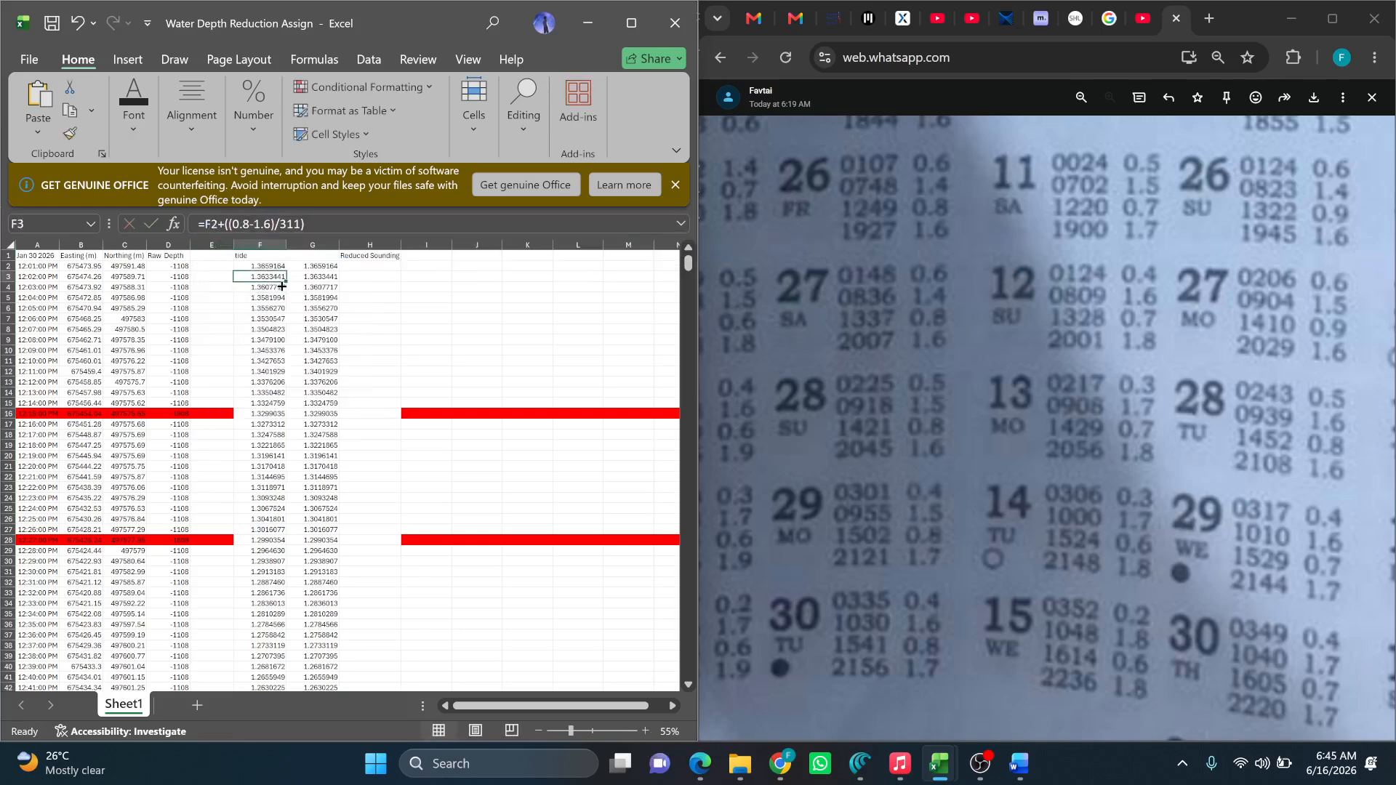
{"action": "mouse_move", "coordinate": [284, 281]}
{"action": "left_mouse_down"}
{"action": "mouse_move", "coordinate": [304, 418]}
{"action": "mouse_move", "coordinate": [297, 782]}
{"action": "mouse_move", "coordinate": [321, 349]}
{"action": "mouse_move", "coordinate": [308, 288]}
{"action": "left_mouse_up"}
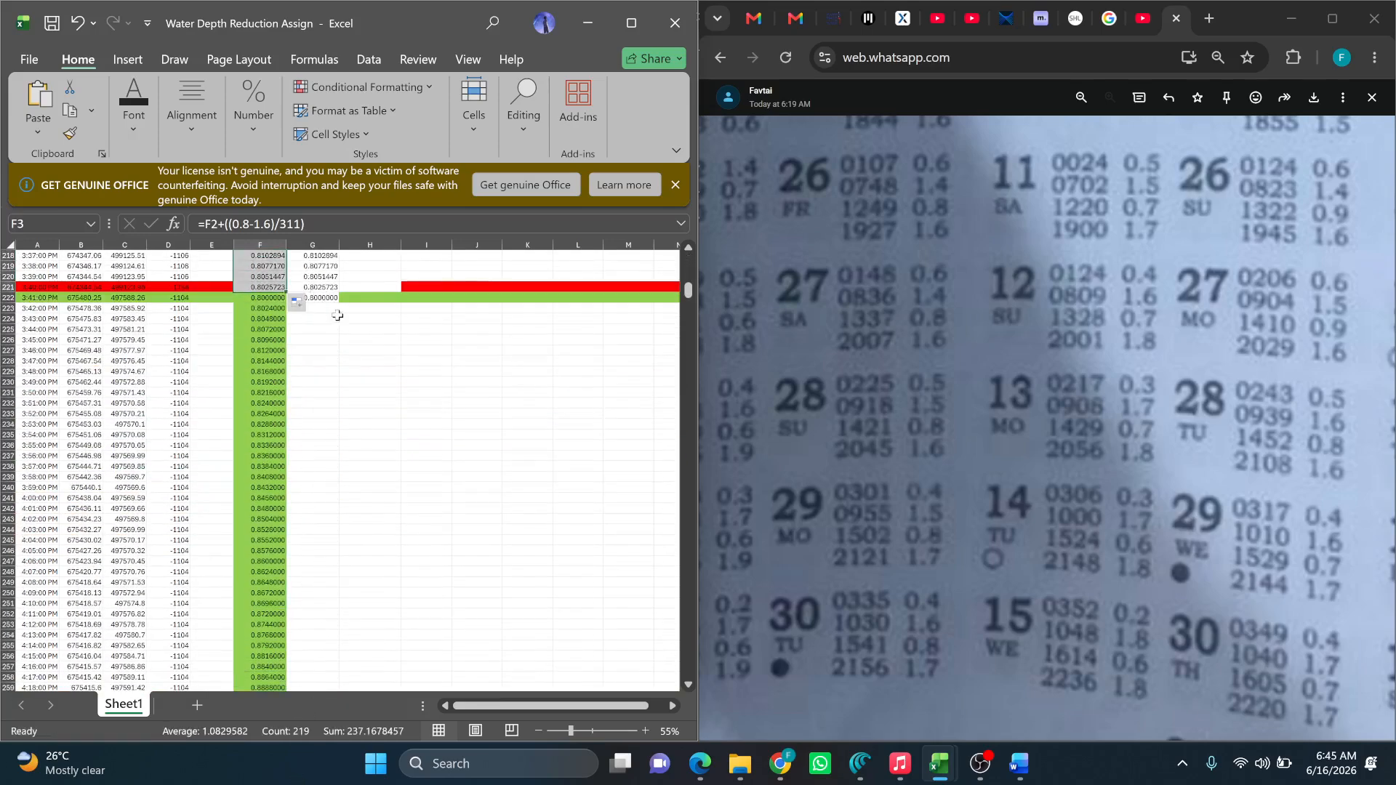
{"action": "left_click", "coordinate": [269, 288]}
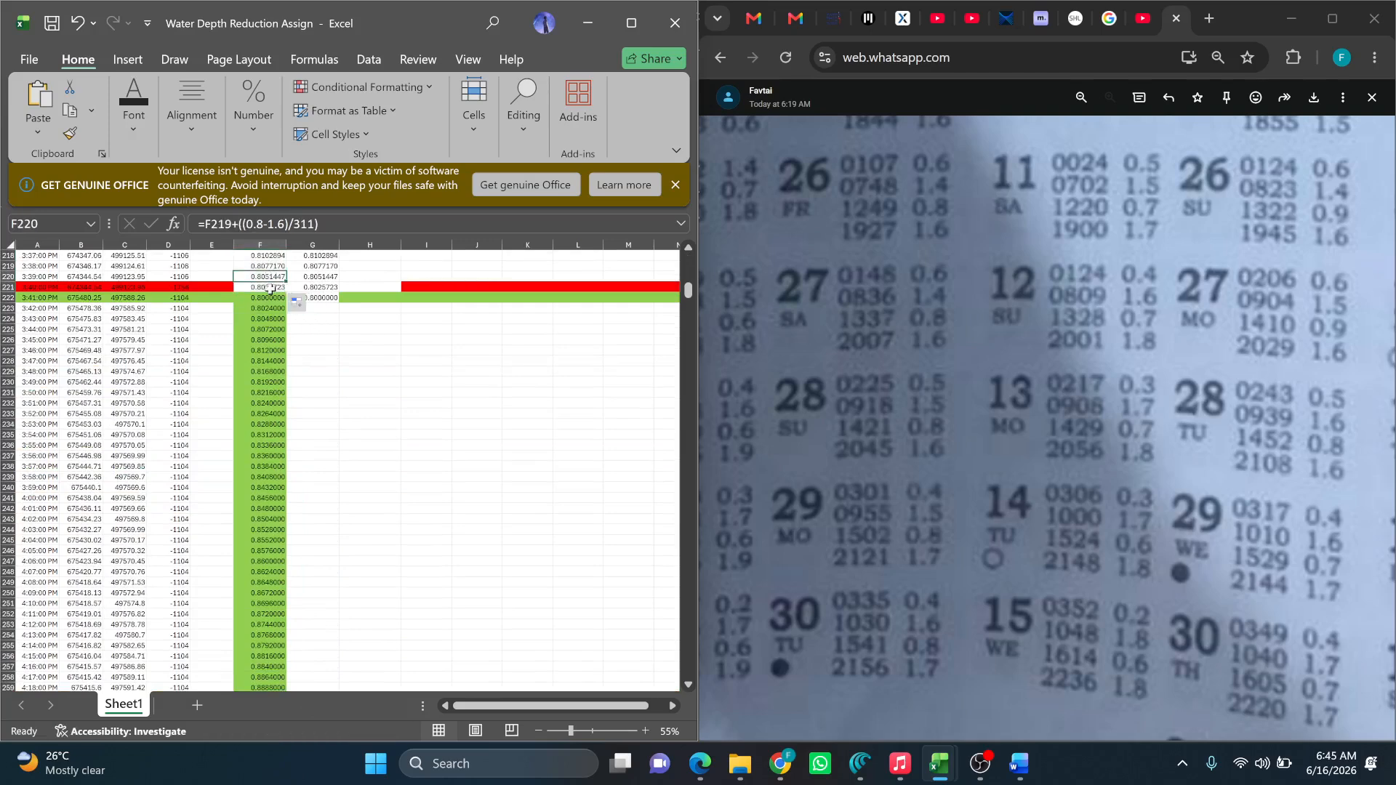
{"action": "left_click", "coordinate": [325, 287]}
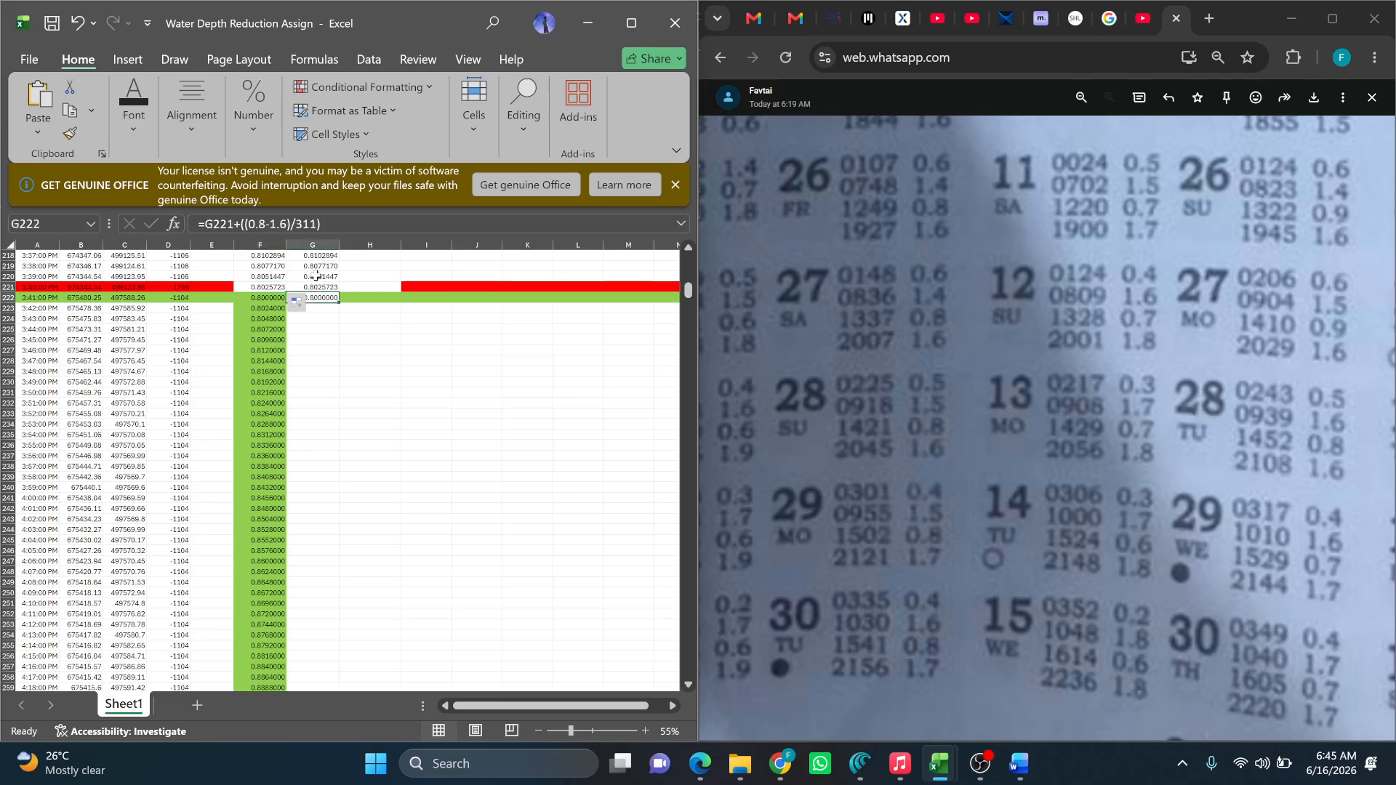
Delete the whole helper column G beside the tide column and check the tide values back up to the first row.
{"action": "left_click", "coordinate": [313, 244]}
{"action": "right_click", "coordinate": [314, 244]}
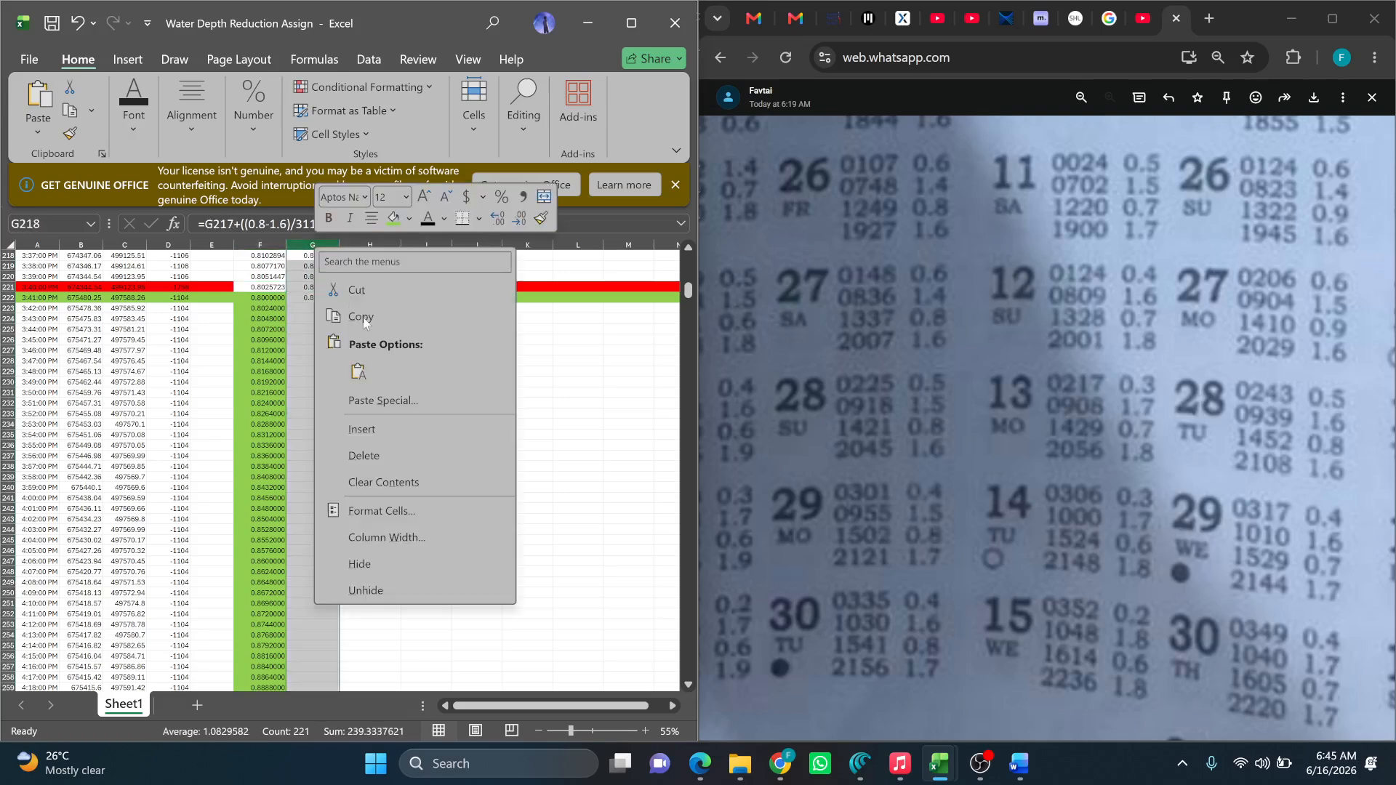
{"action": "left_click", "coordinate": [377, 454]}
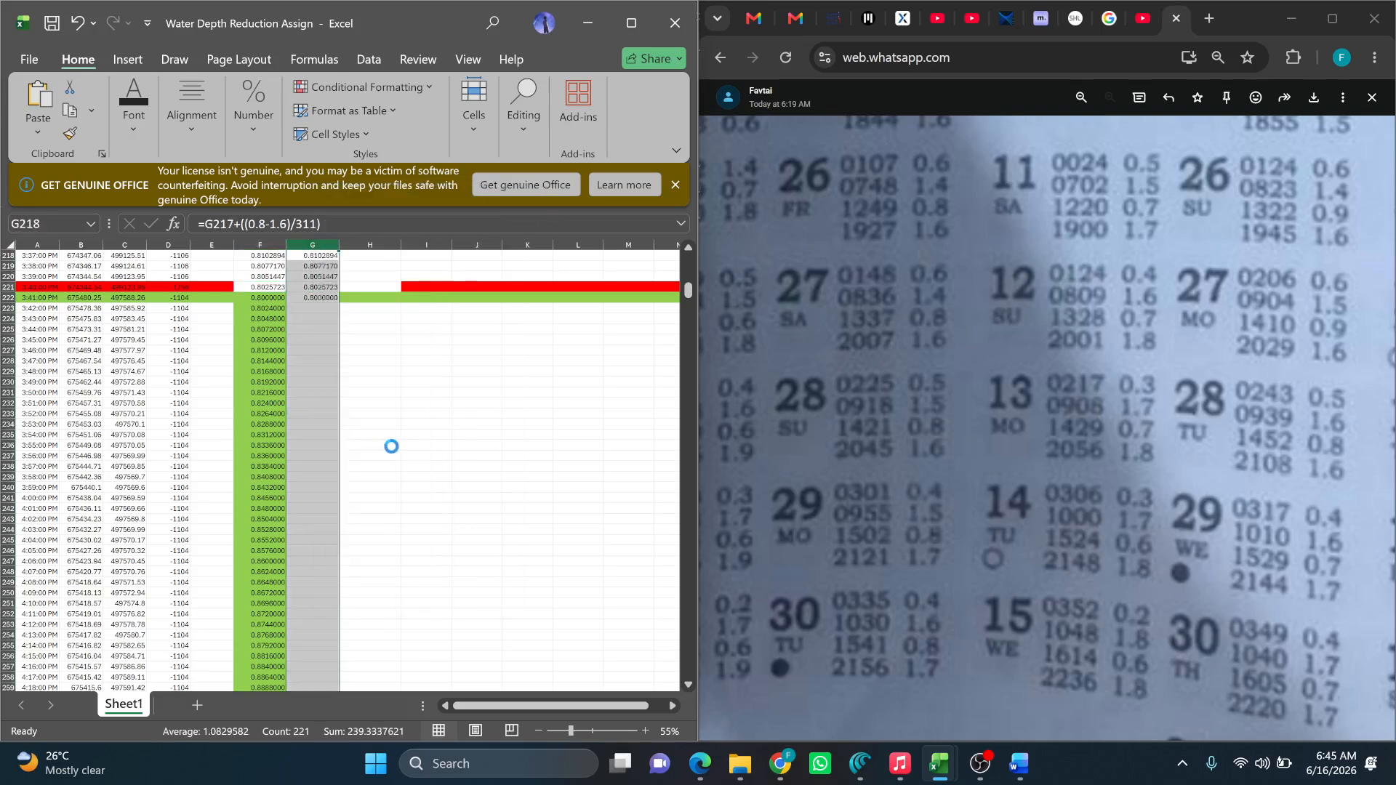
{"action": "scroll", "coordinate": [263, 248], "scroll_direction": "up", "scroll_amount": 1}
{"action": "scroll", "coordinate": [314, 371], "scroll_direction": "up", "scroll_amount": 20}
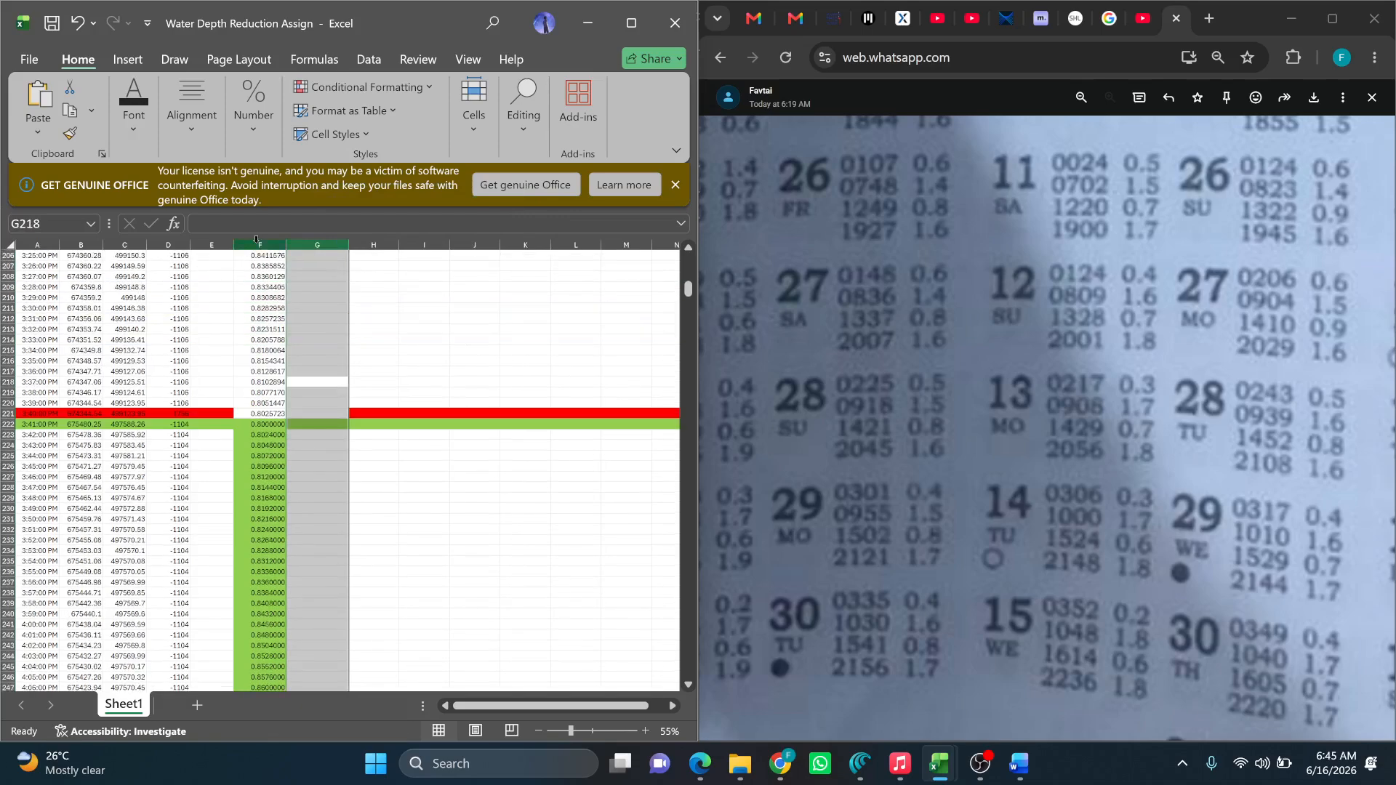
{"action": "scroll", "coordinate": [337, 342], "scroll_direction": "up", "scroll_amount": 20}
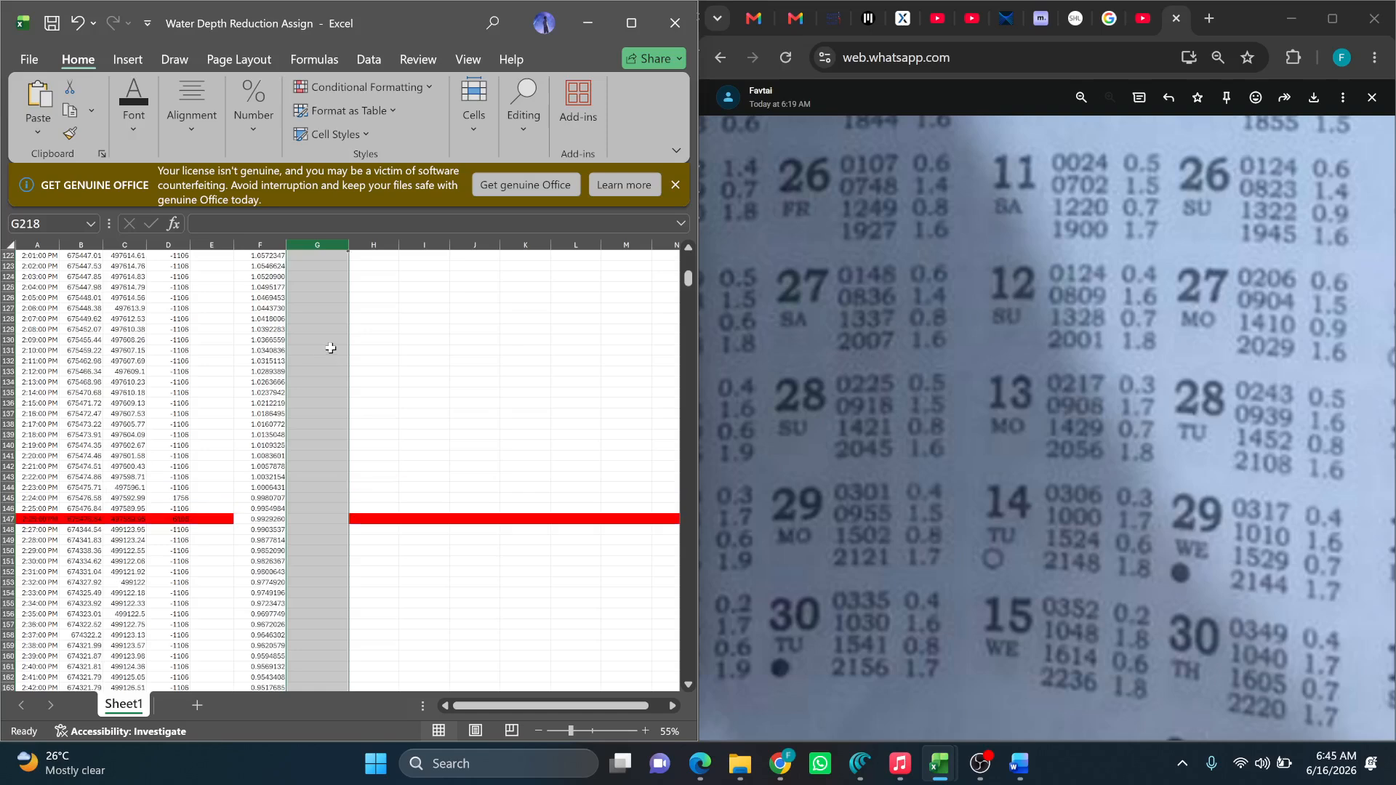
{"action": "scroll", "coordinate": [337, 342], "scroll_direction": "up", "scroll_amount": 10}
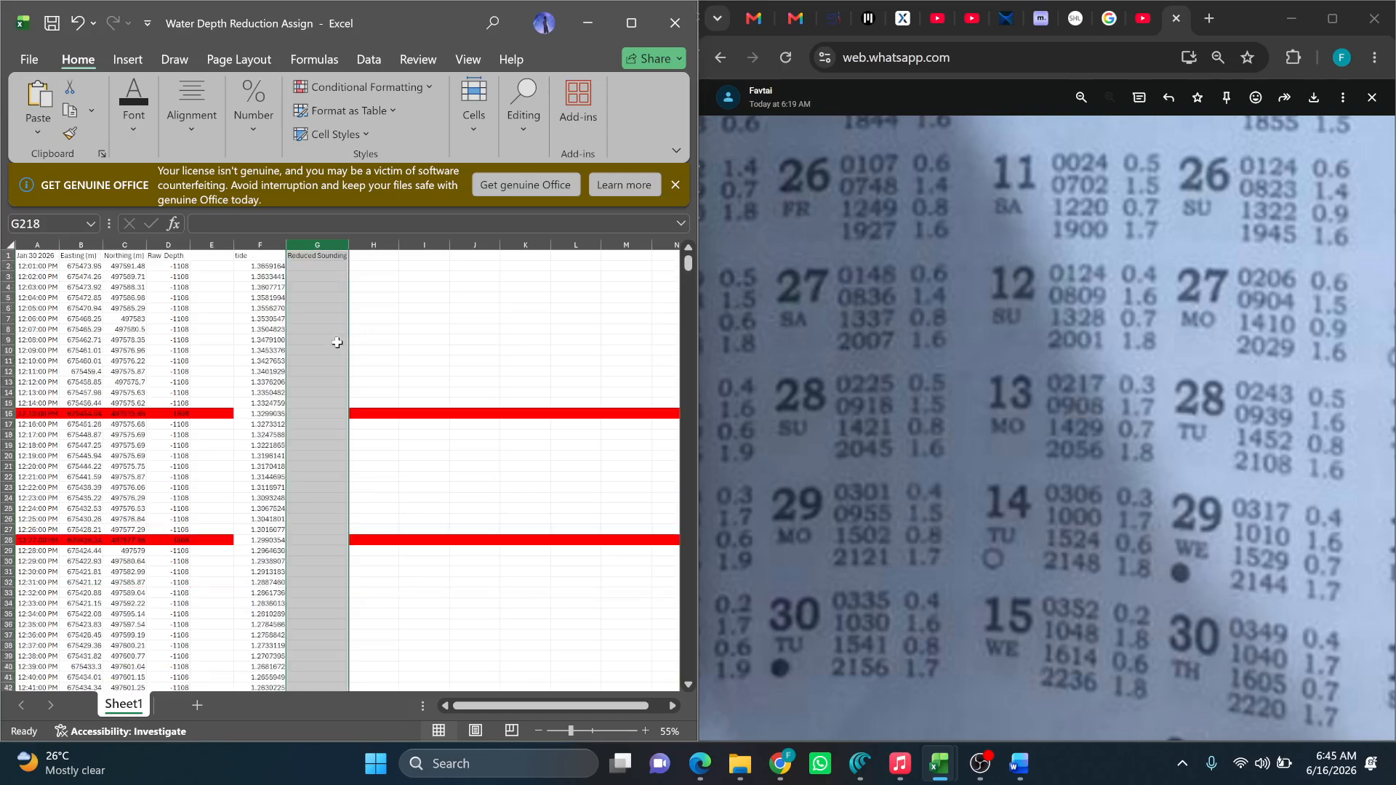
Review the tide values down column F to the last filled row and select the first empty cell, F2859.
{"action": "left_click", "coordinate": [315, 266]}
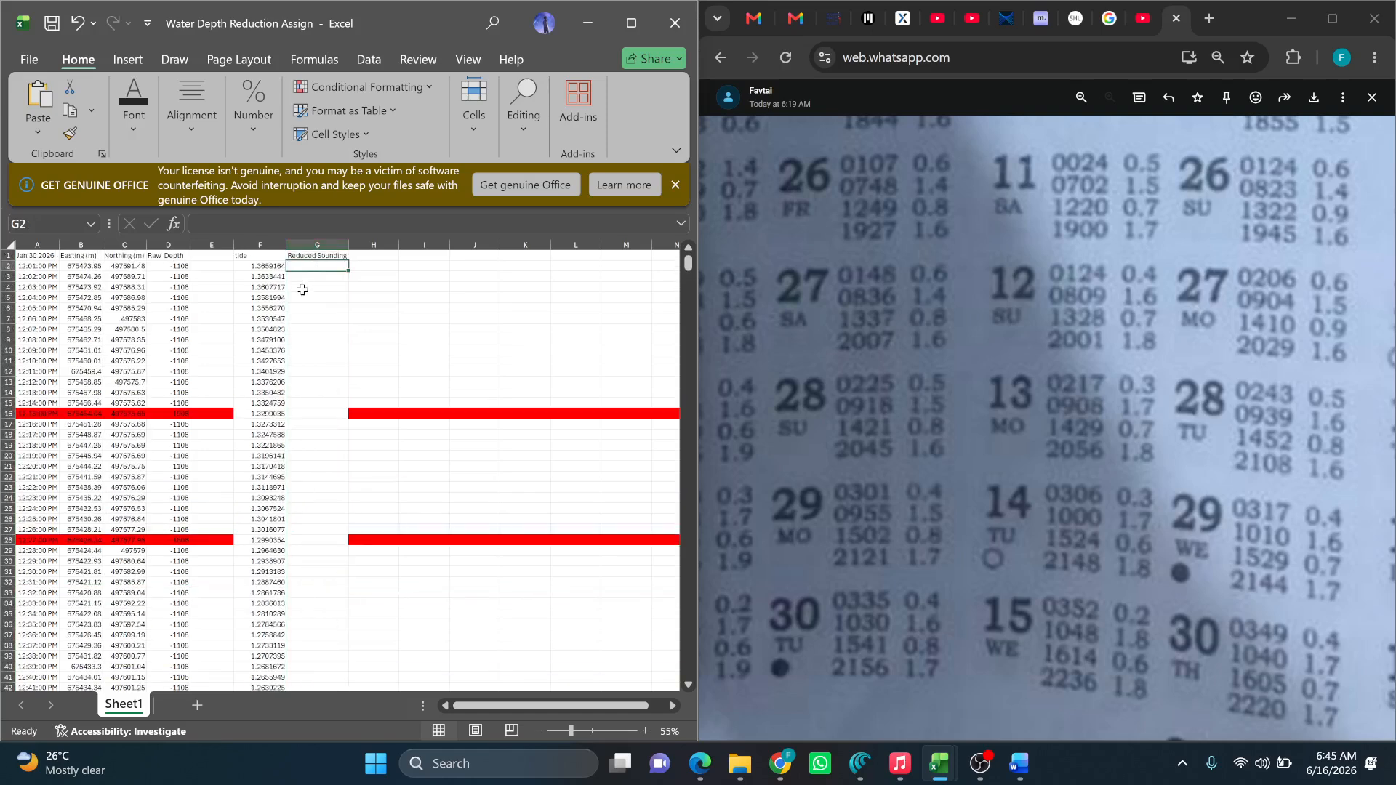
{"action": "scroll", "coordinate": [339, 320], "scroll_direction": "down", "scroll_amount": 20}
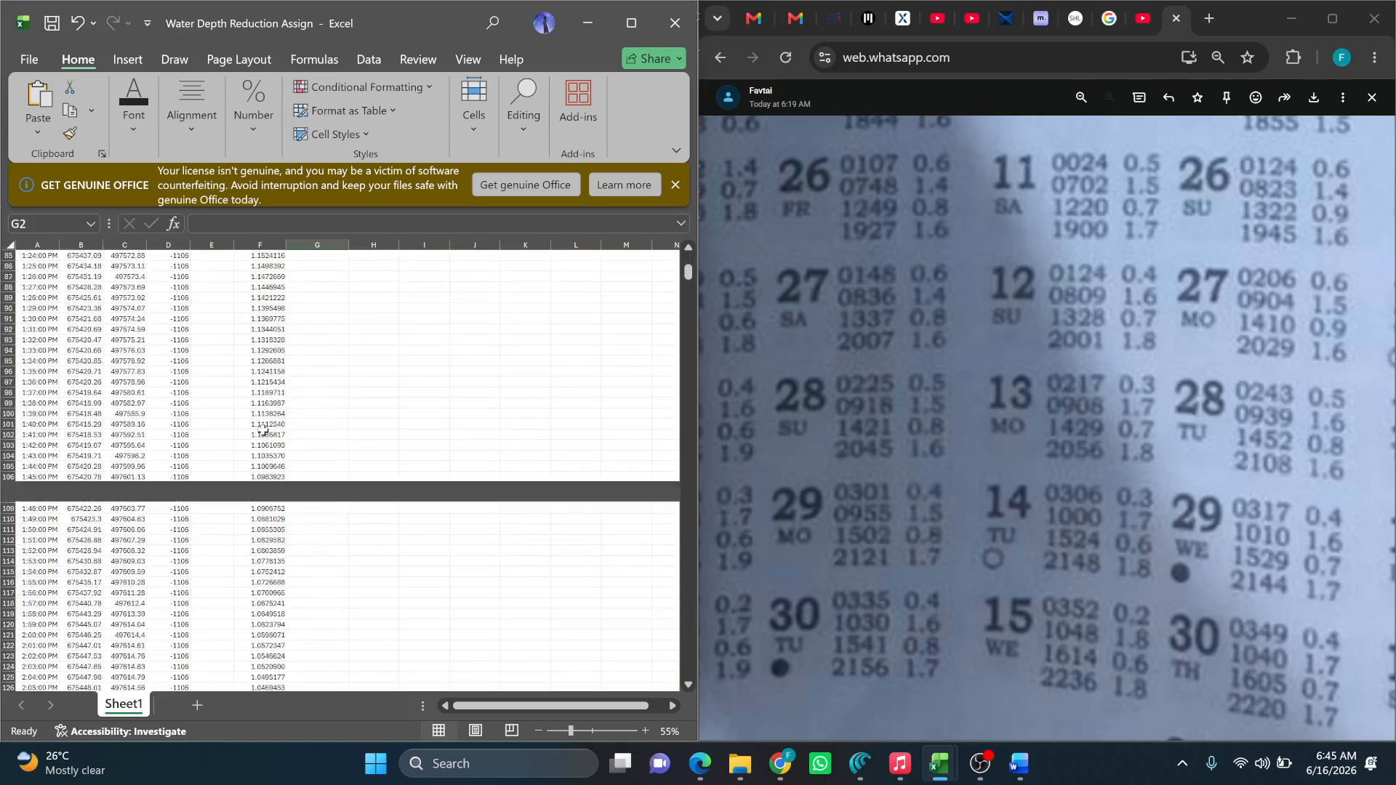
{"action": "scroll", "coordinate": [287, 523], "scroll_direction": "down", "scroll_amount": 20}
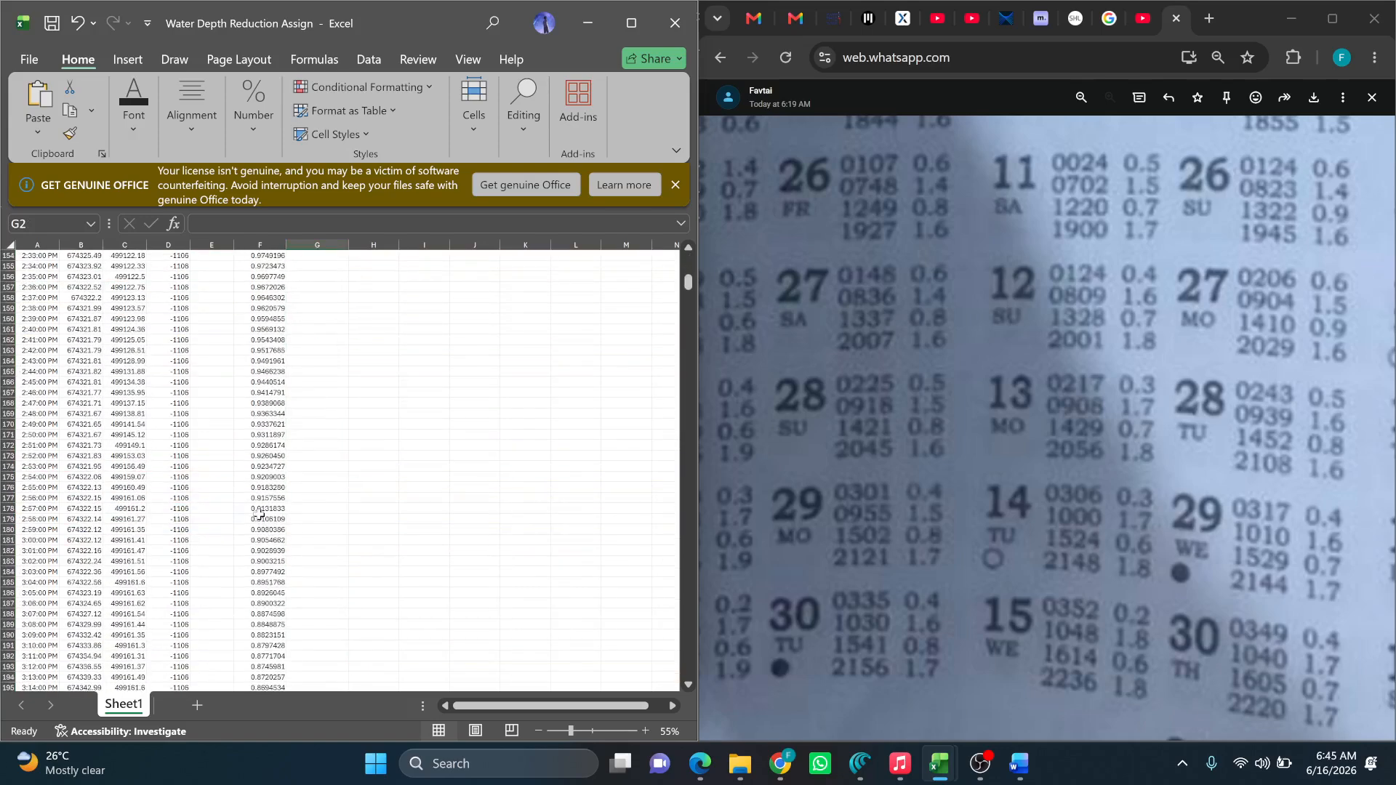
{"action": "scroll", "coordinate": [253, 542], "scroll_direction": "down", "scroll_amount": 20}
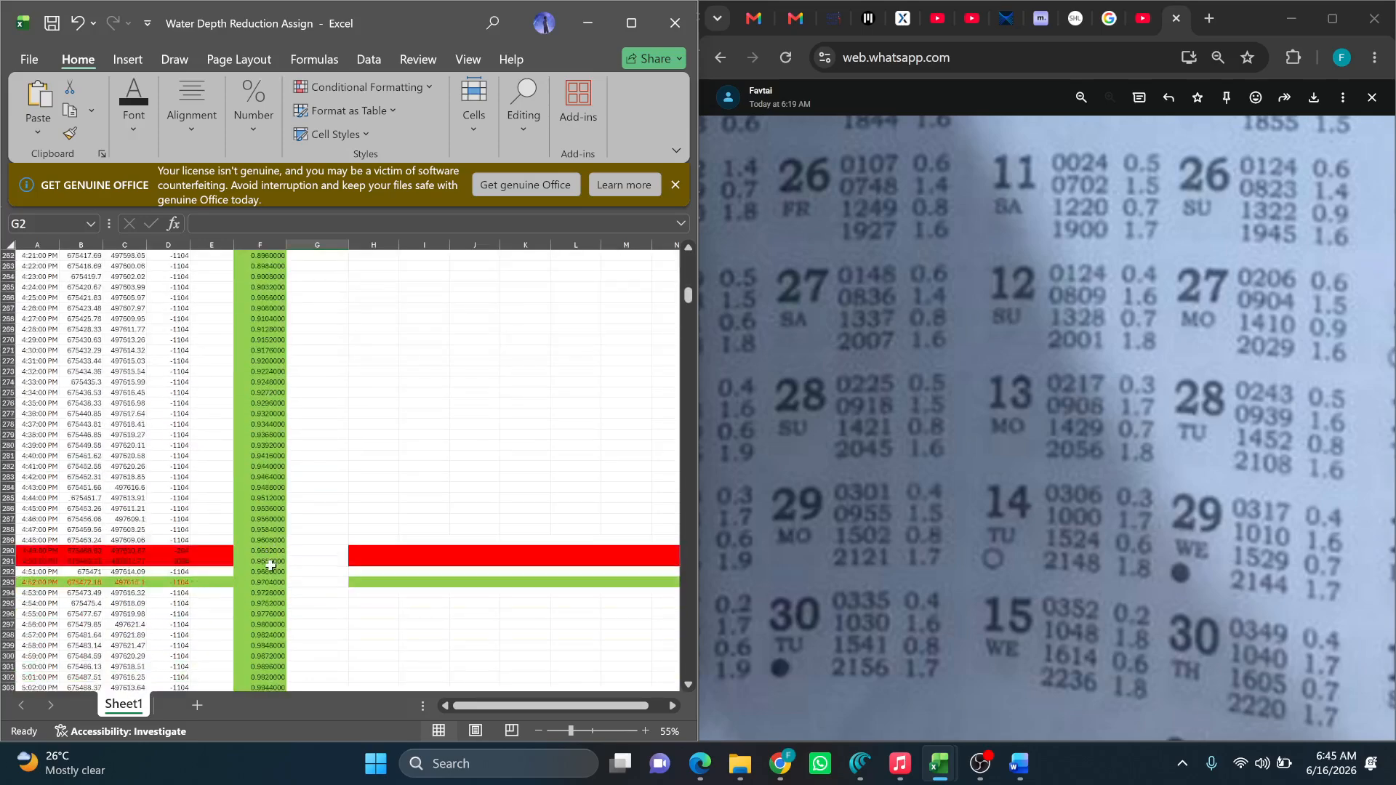
{"action": "scroll", "coordinate": [277, 542], "scroll_direction": "down", "scroll_amount": 20}
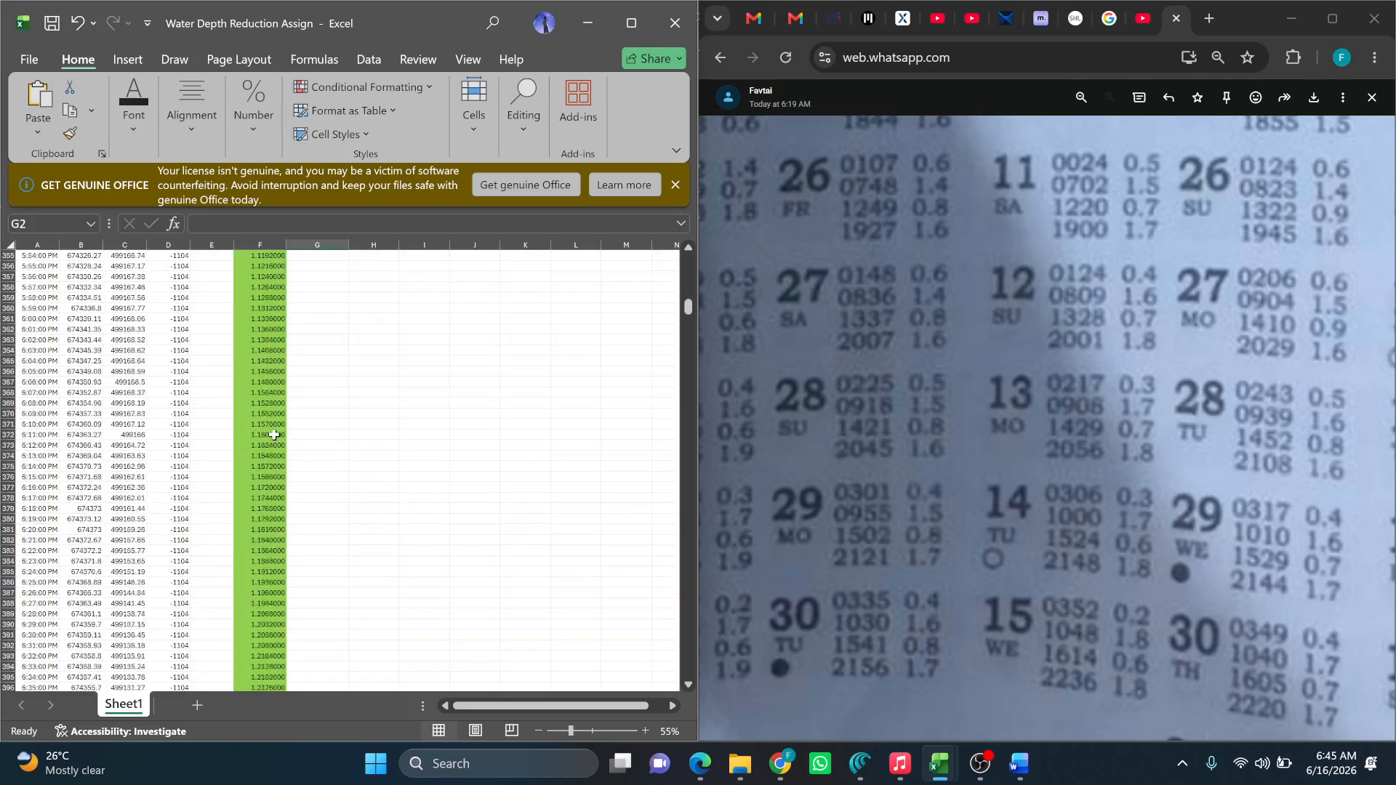
{"action": "scroll", "coordinate": [275, 434], "scroll_direction": "down", "scroll_amount": 11}
{"action": "left_click", "coordinate": [276, 434]}
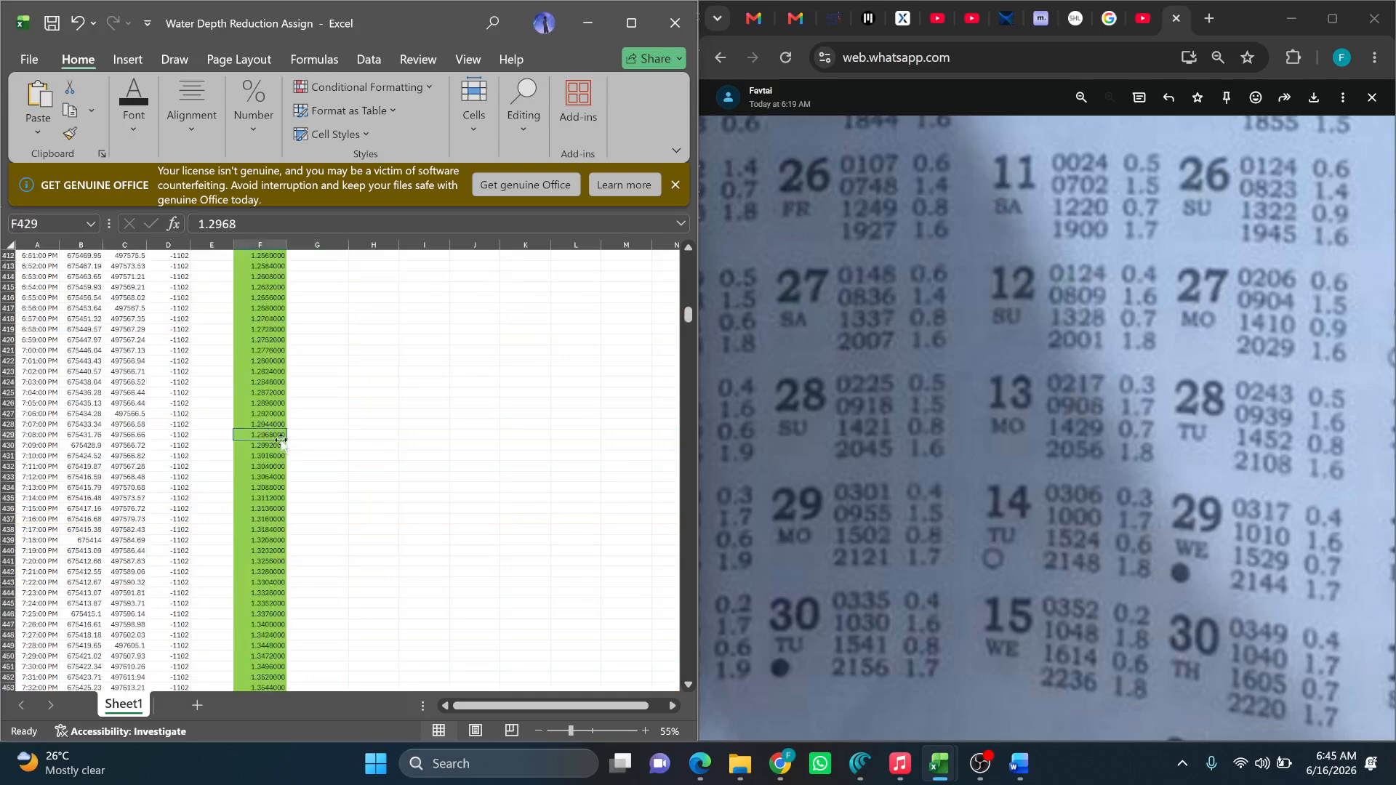
{"action": "key", "text": "ctrl+shift+Down"}
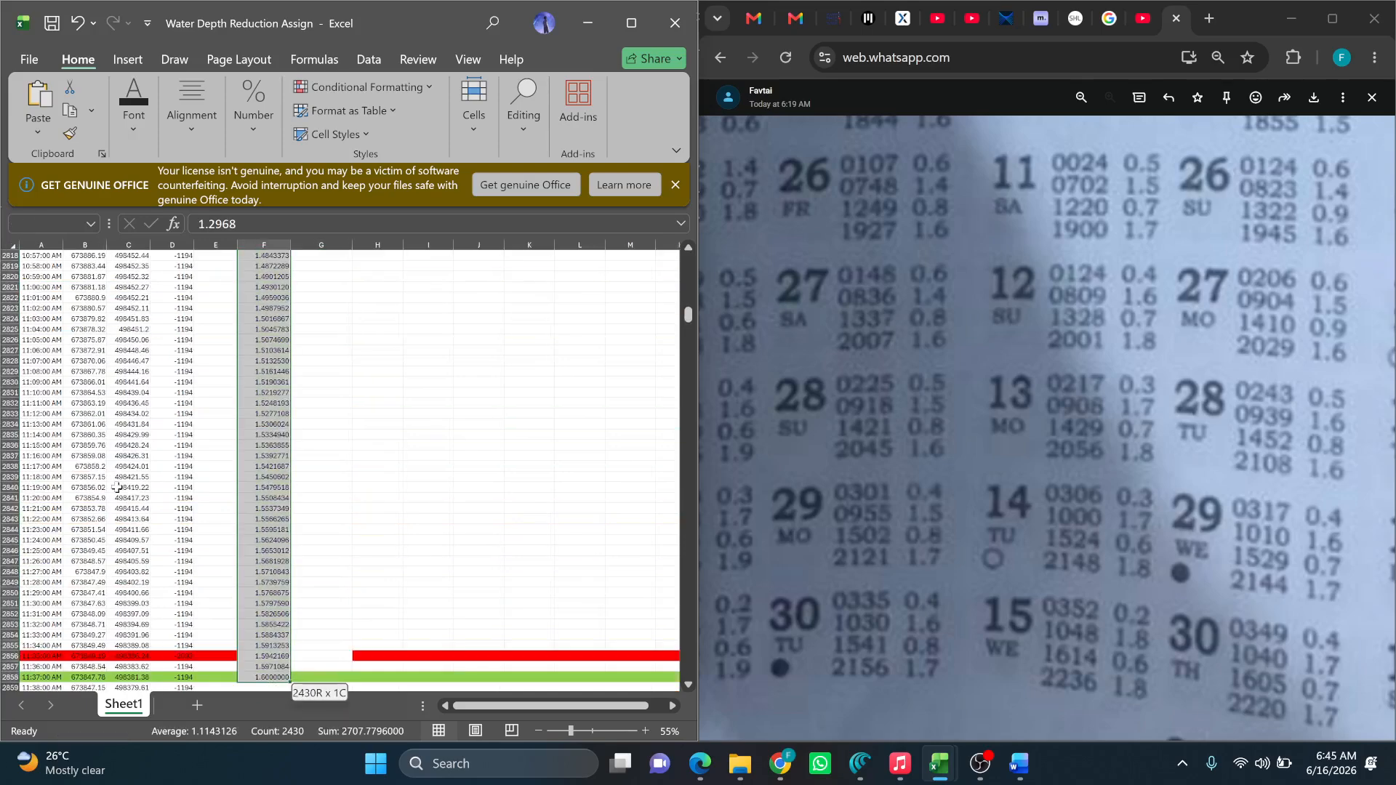
{"action": "scroll", "coordinate": [263, 582], "scroll_direction": "down", "scroll_amount": 5}
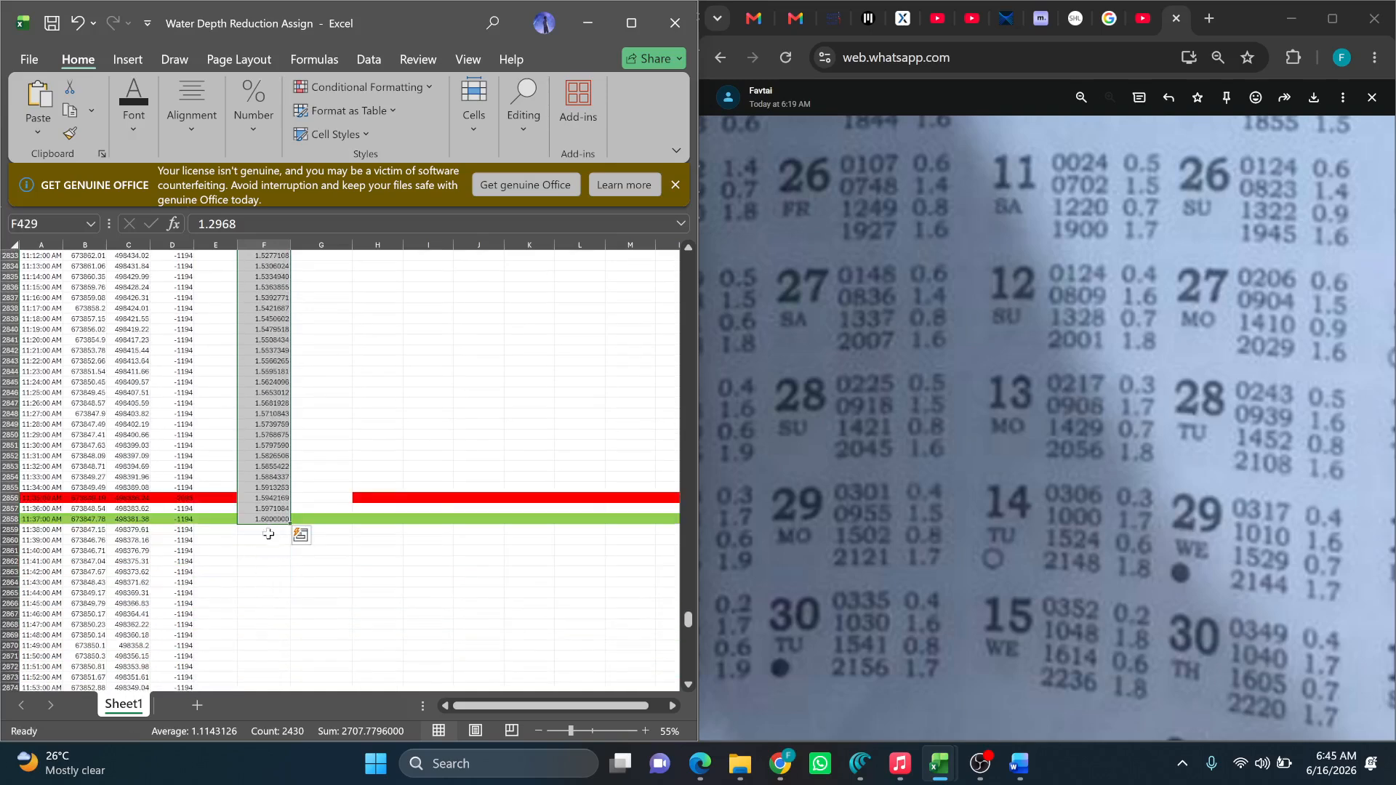
{"action": "left_click", "coordinate": [270, 530]}
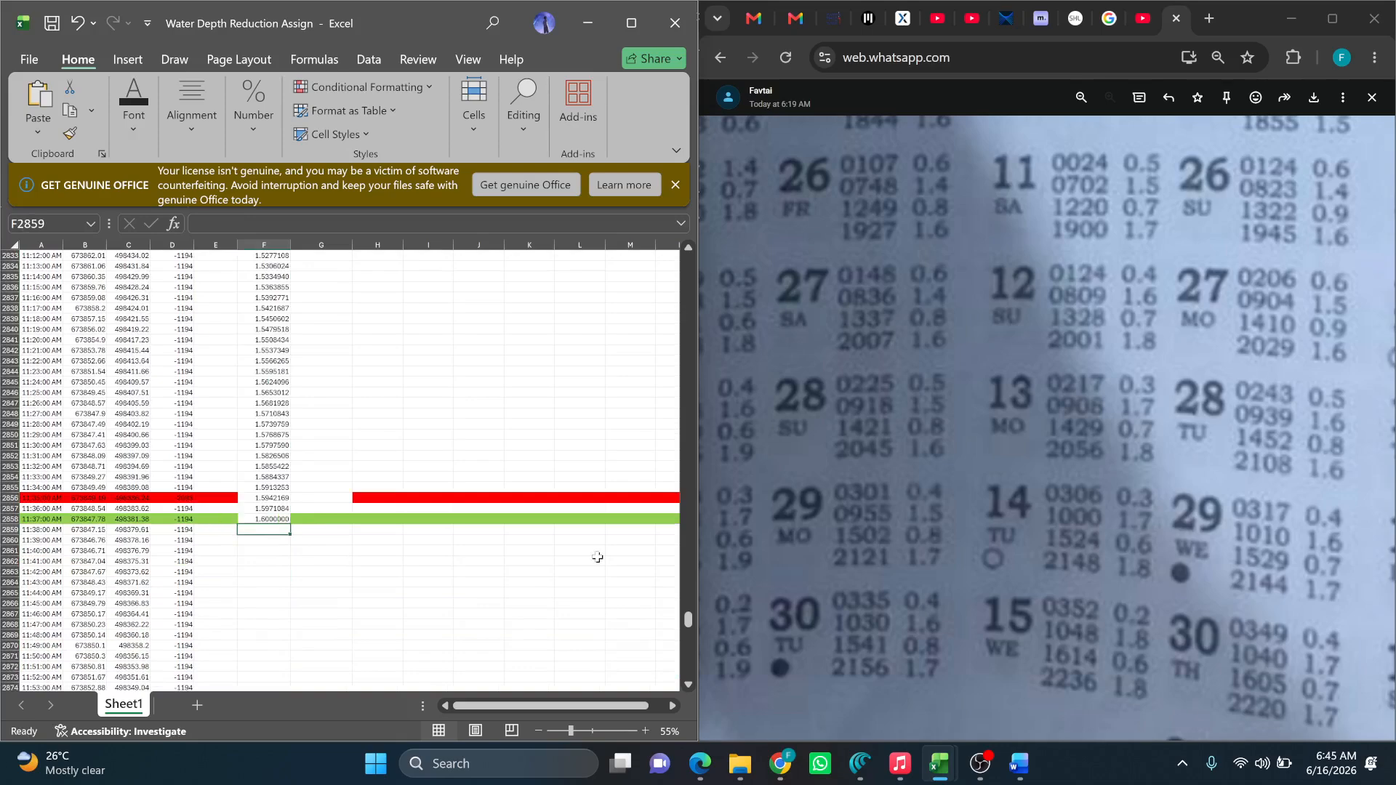
Switch to the tide table photo in WhatsApp and examine the 2 July tide times and heights.
{"action": "left_click_drag", "start_coordinate": [938, 557], "coordinate": [785, 655]}
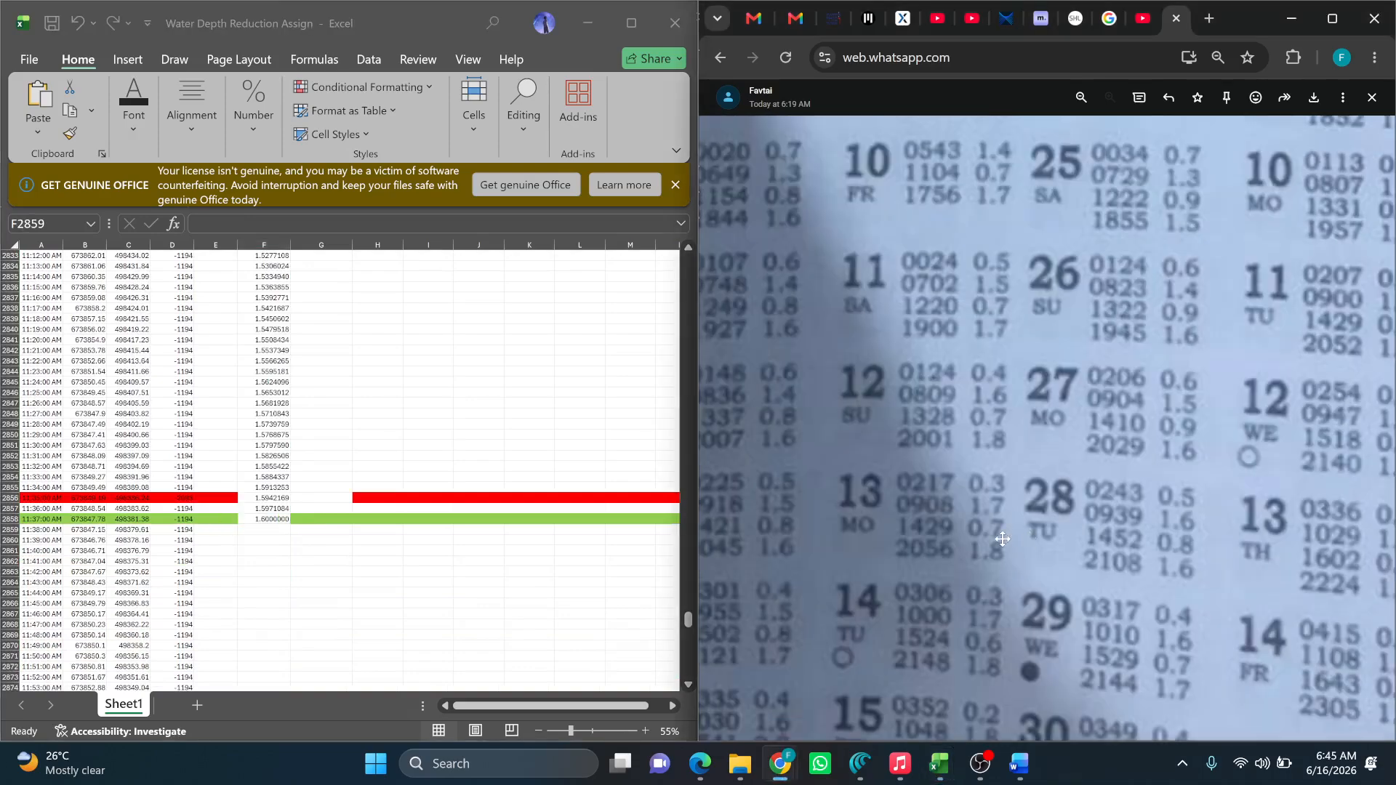
{"action": "left_click_drag", "start_coordinate": [1052, 490], "coordinate": [1082, 387]}
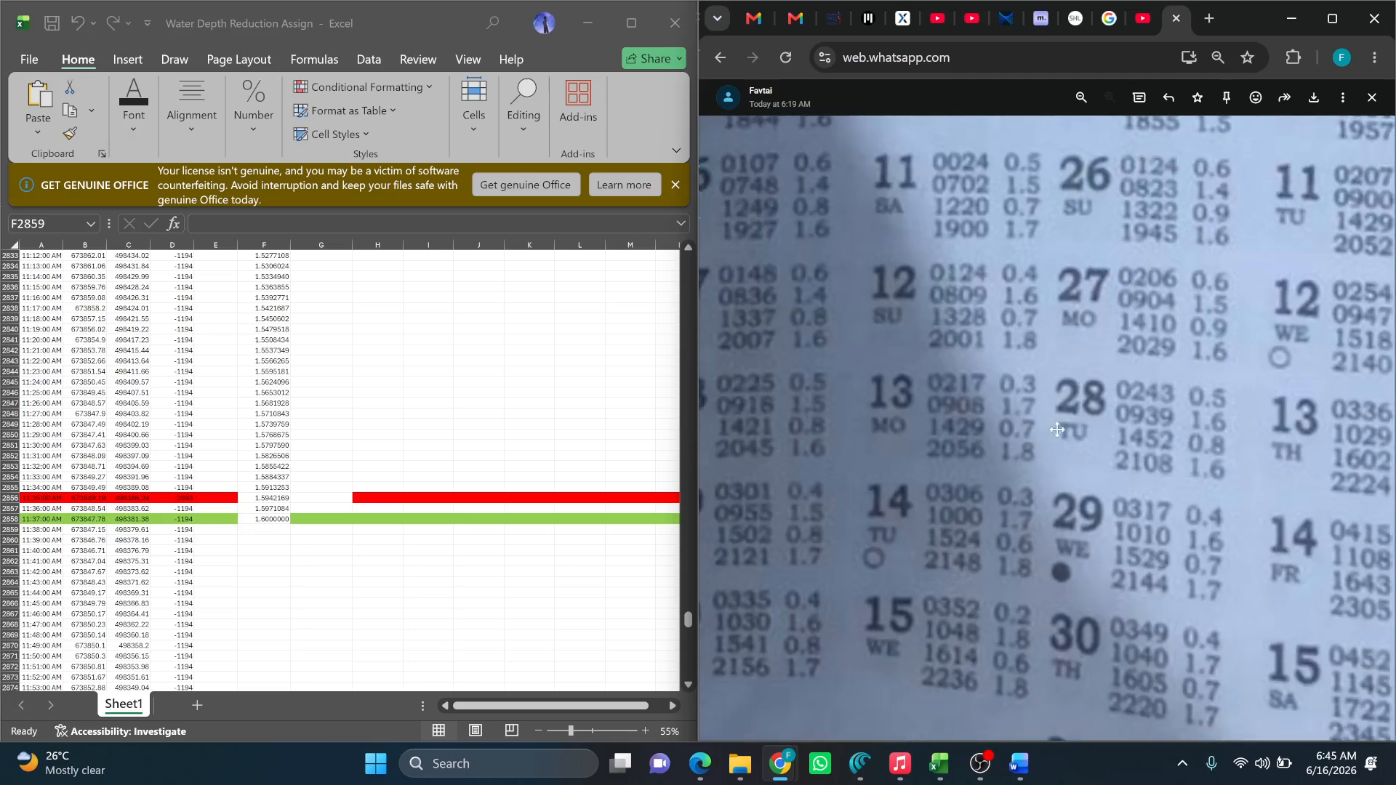
{"action": "left_click_drag", "start_coordinate": [1027, 449], "coordinate": [1084, 386]}
{"action": "scroll", "coordinate": [1048, 362], "scroll_direction": "down", "scroll_amount": 2}
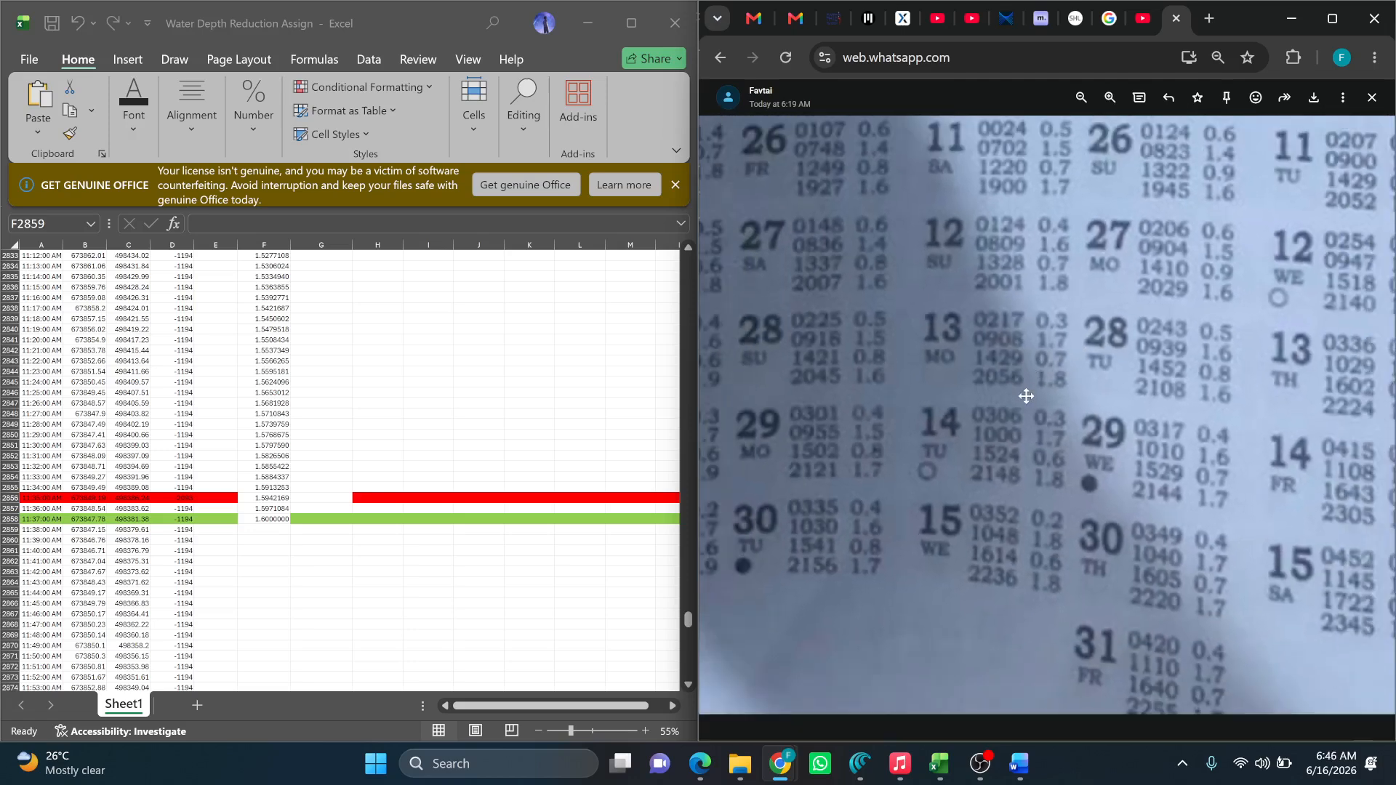
{"action": "scroll", "coordinate": [1026, 395], "scroll_direction": "down", "scroll_amount": 3}
{"action": "left_click_drag", "start_coordinate": [994, 402], "coordinate": [1005, 535]}
{"action": "left_click_drag", "start_coordinate": [1067, 337], "coordinate": [1044, 453]}
{"action": "left_click_drag", "start_coordinate": [1040, 385], "coordinate": [1058, 520]}
{"action": "left_click_drag", "start_coordinate": [1042, 357], "coordinate": [1040, 383]}
{"action": "mouse_move", "coordinate": [1039, 312]}
{"action": "left_mouse_down"}
{"action": "mouse_move", "coordinate": [1036, 349]}
{"action": "mouse_move", "coordinate": [1032, 299]}
{"action": "left_mouse_up"}
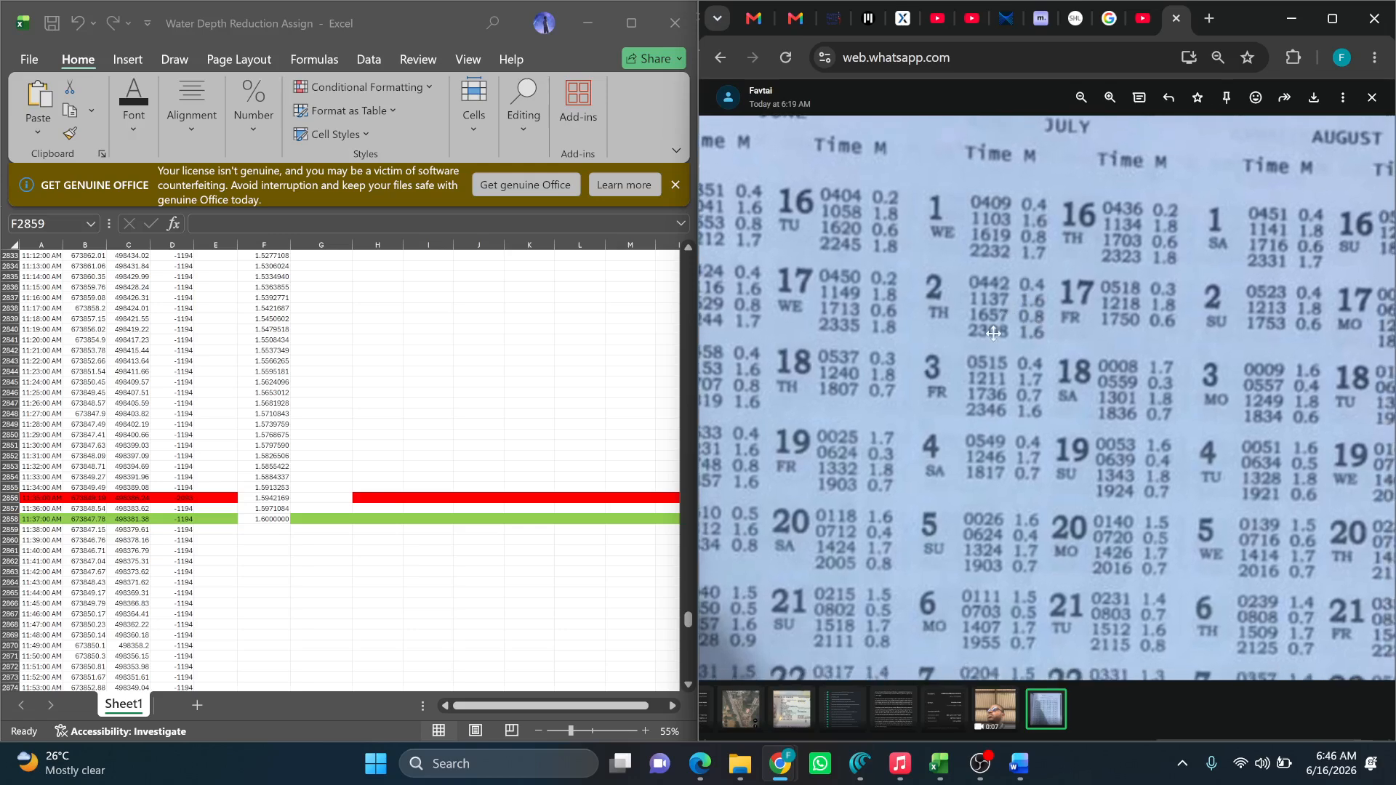
{"action": "scroll", "coordinate": [1007, 310], "scroll_direction": "up", "scroll_amount": 3}
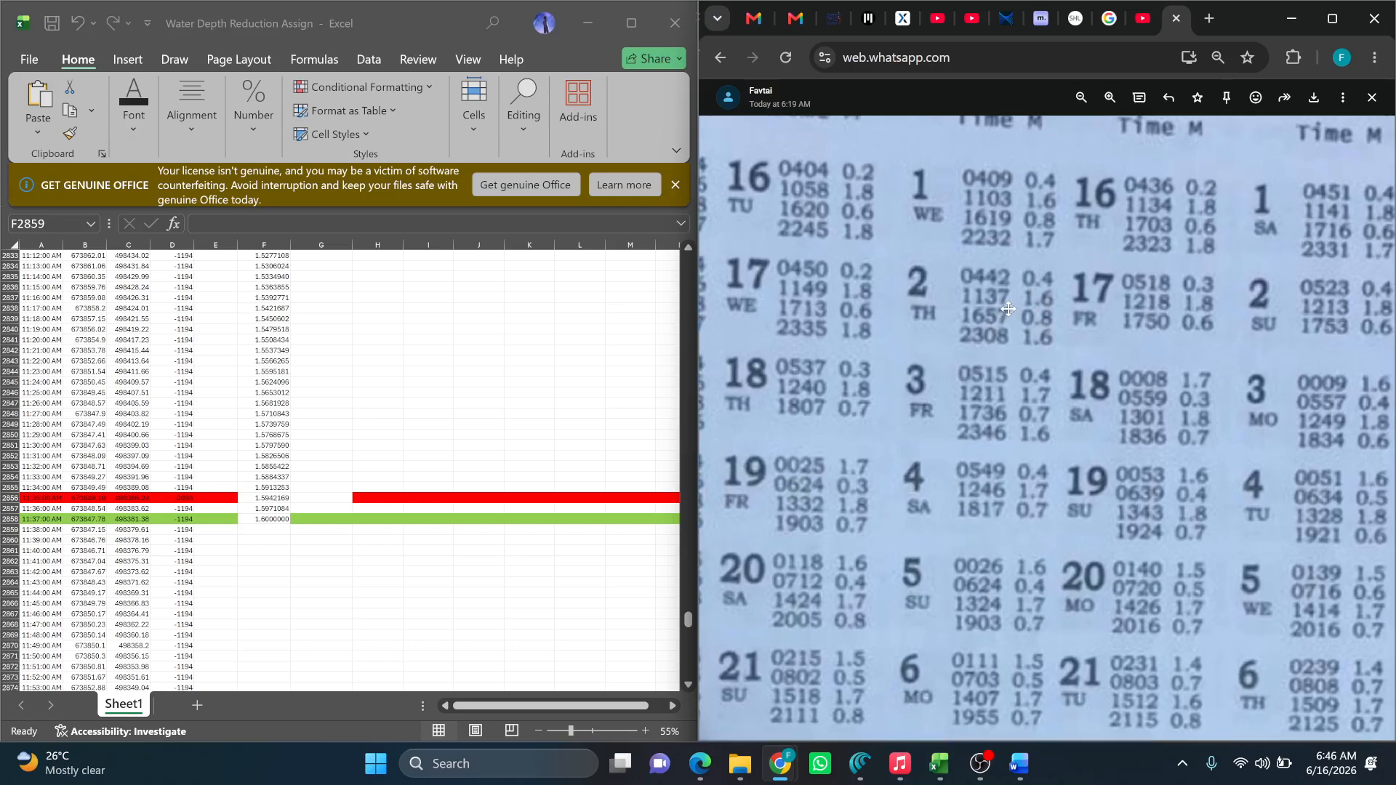
{"action": "left_click_drag", "start_coordinate": [959, 324], "coordinate": [962, 314]}
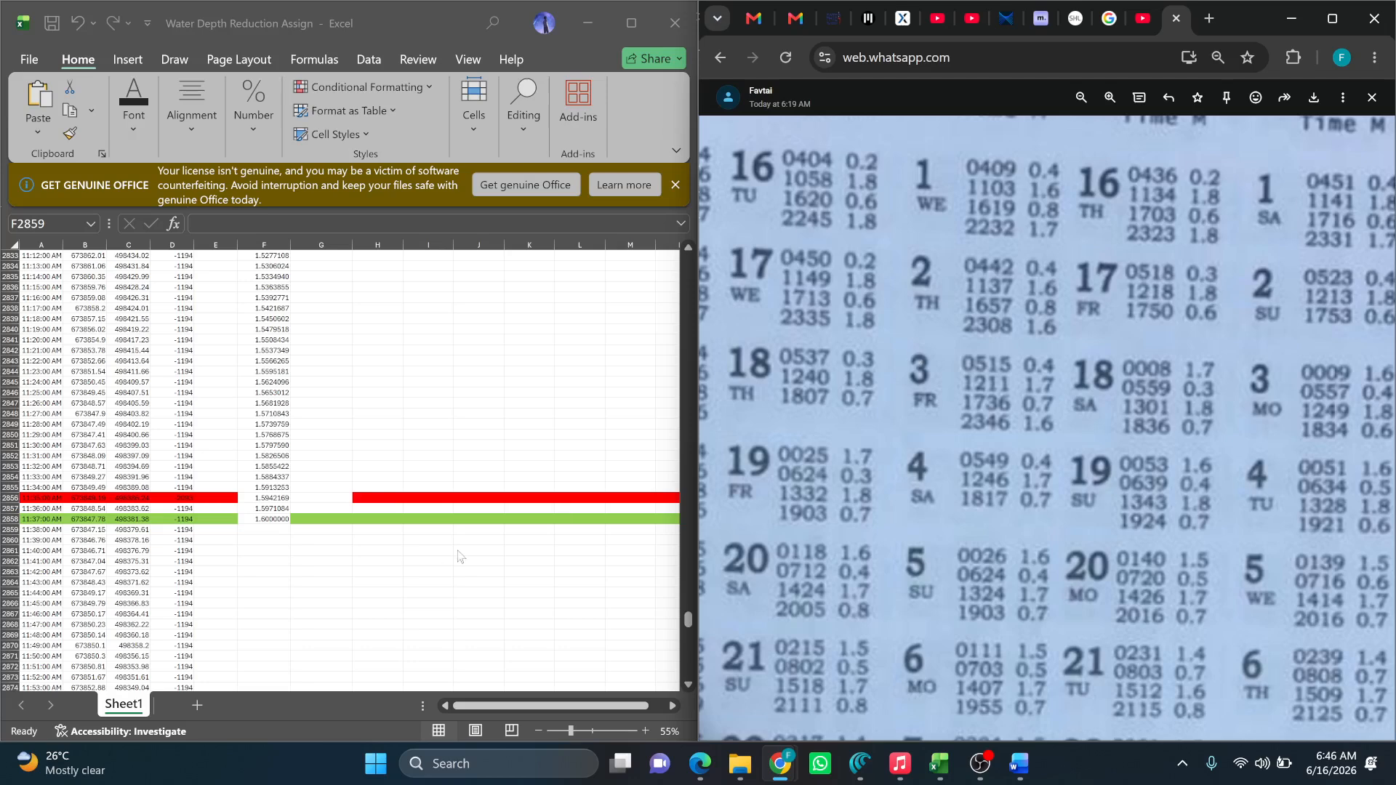
Begin the formula =F2858+(( in cell F2859 and bring the 2 July tide times and heights into view in the table photo.
{"action": "left_click", "coordinate": [263, 530]}
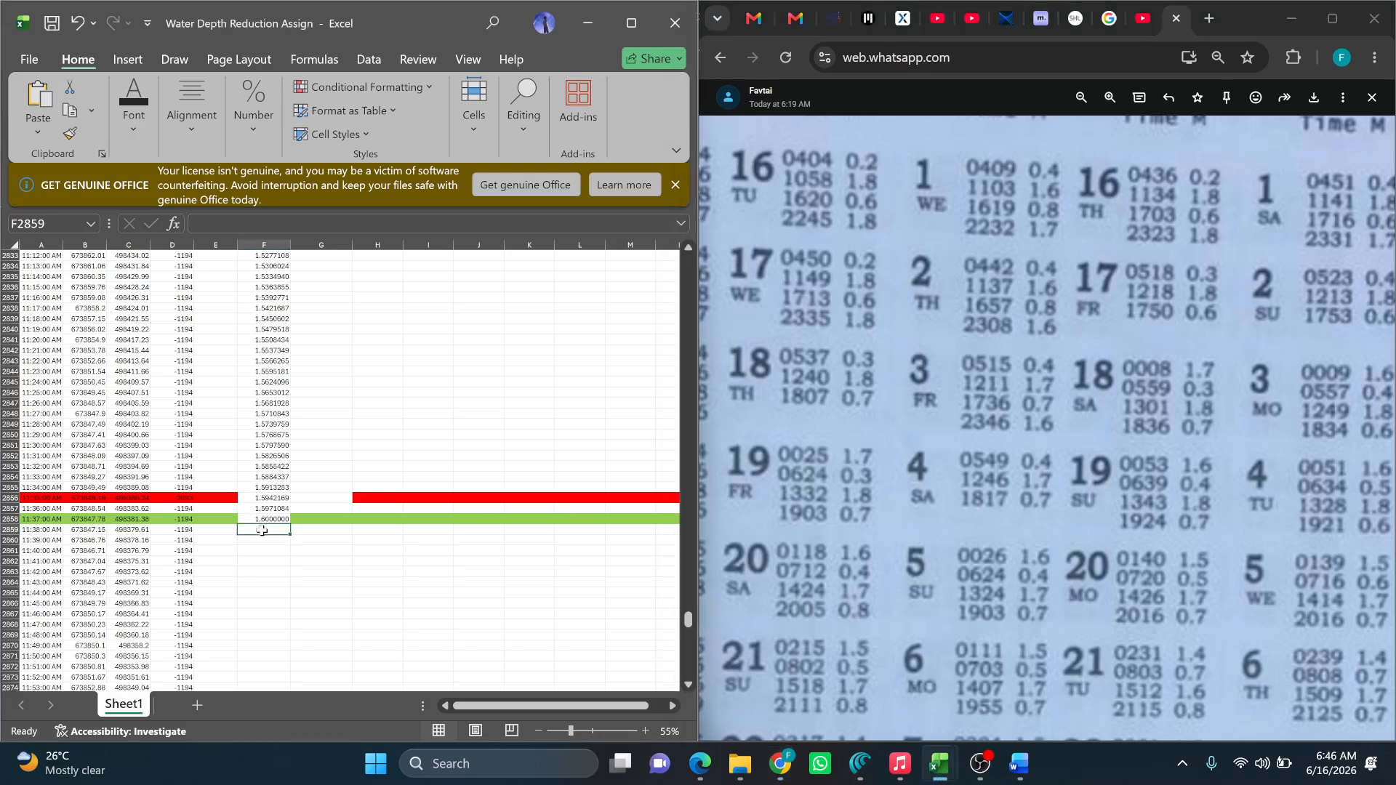
{"action": "type", "text": "="}
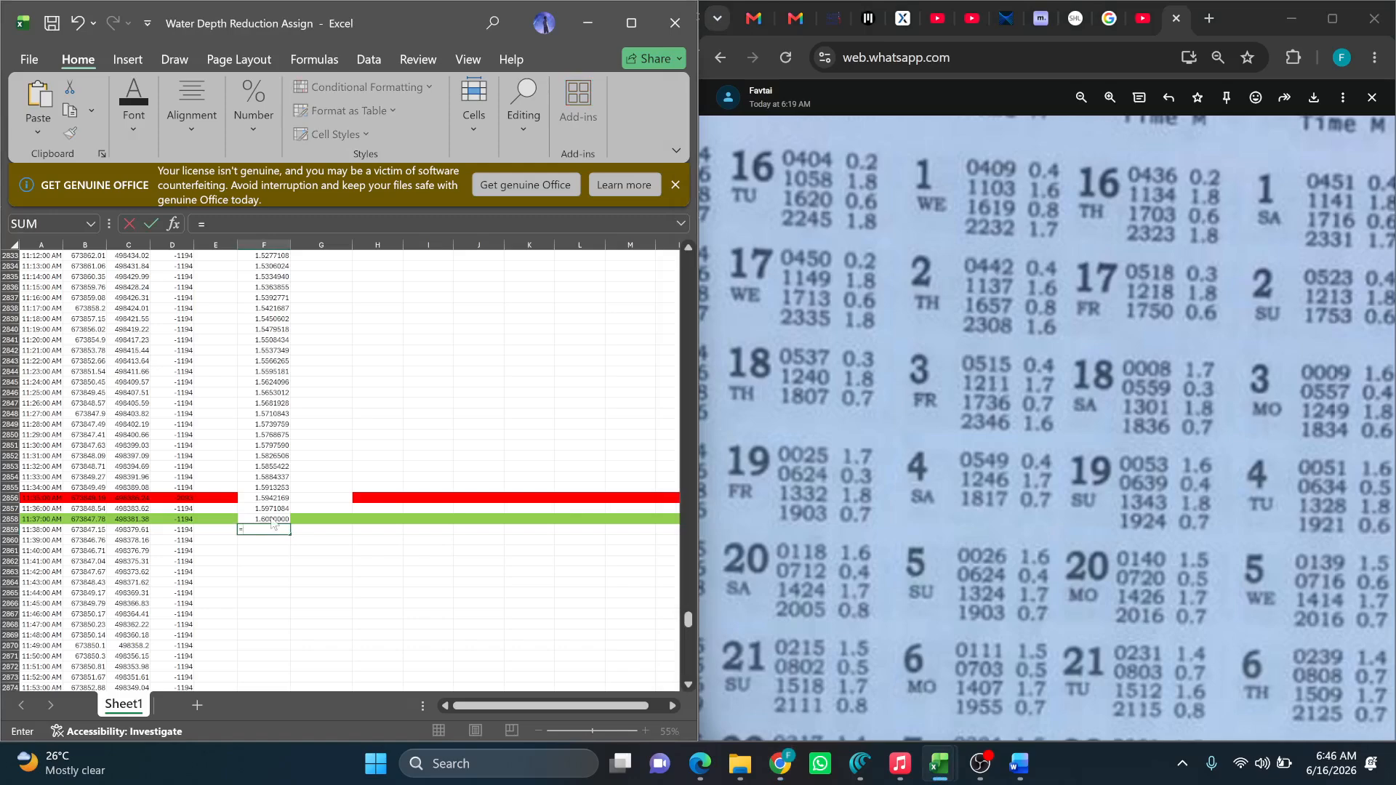
{"action": "left_click", "coordinate": [273, 519]}
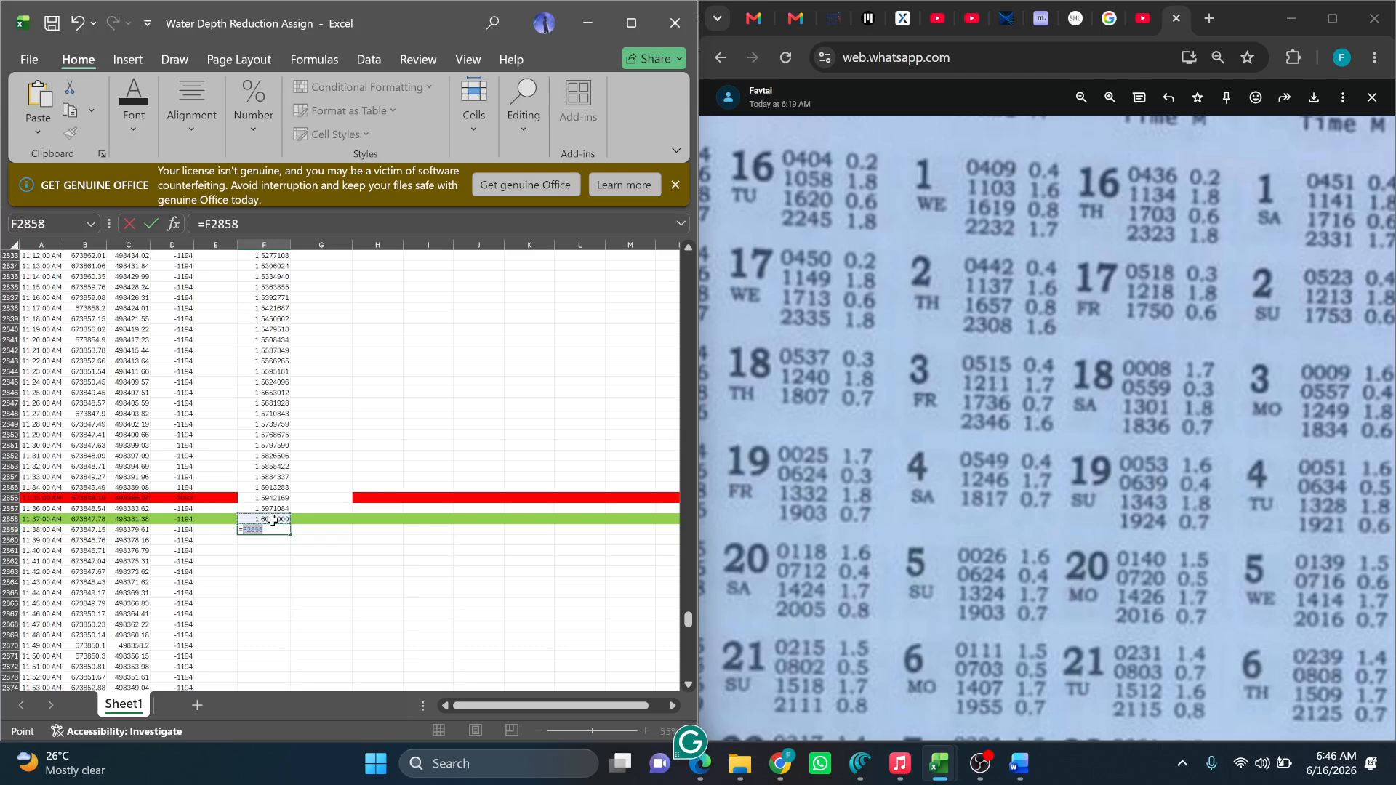
{"action": "left_click", "coordinate": [283, 224]}
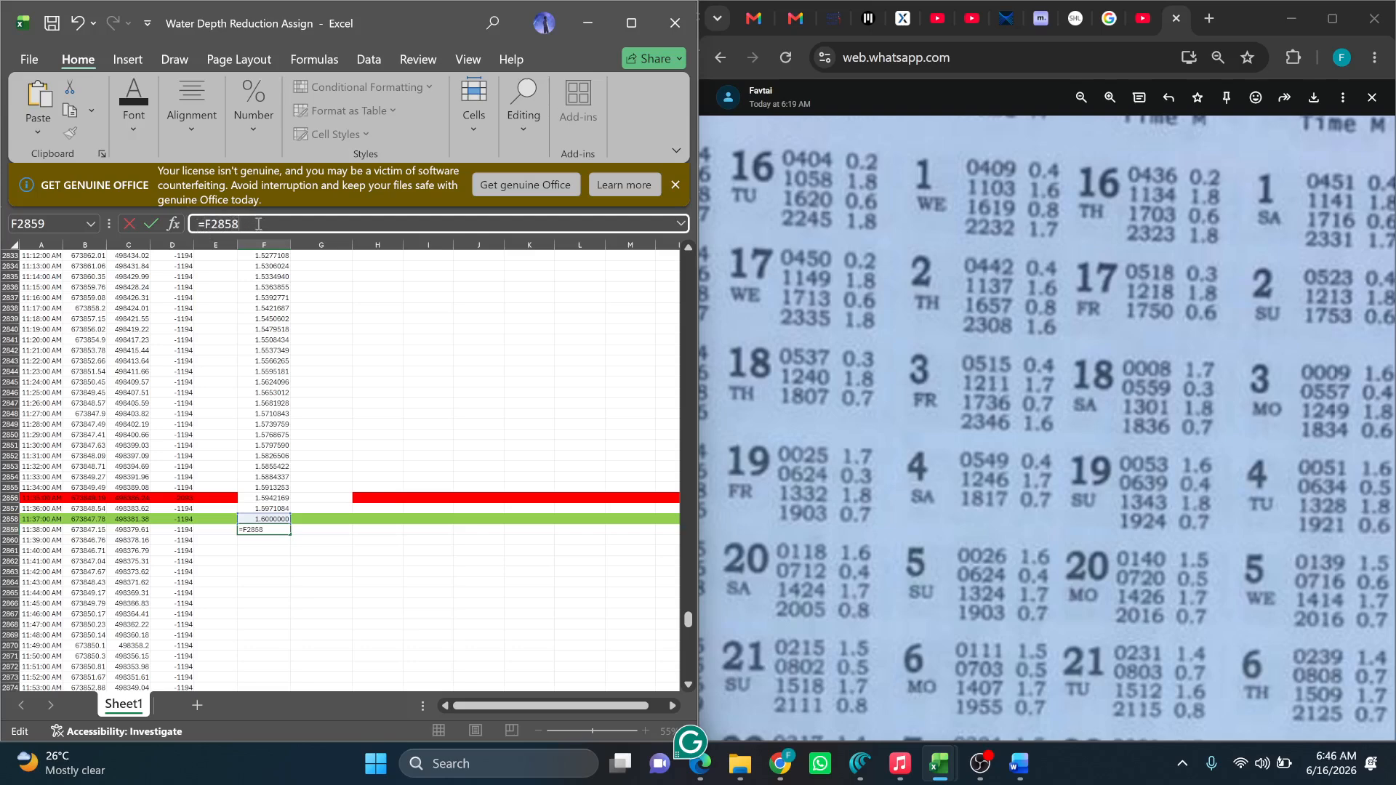
{"action": "type", "text": "+"}
{"action": "scroll", "coordinate": [1022, 218], "scroll_direction": "down", "scroll_amount": 2}
{"action": "scroll", "coordinate": [1047, 213], "scroll_direction": "down", "scroll_amount": 2}
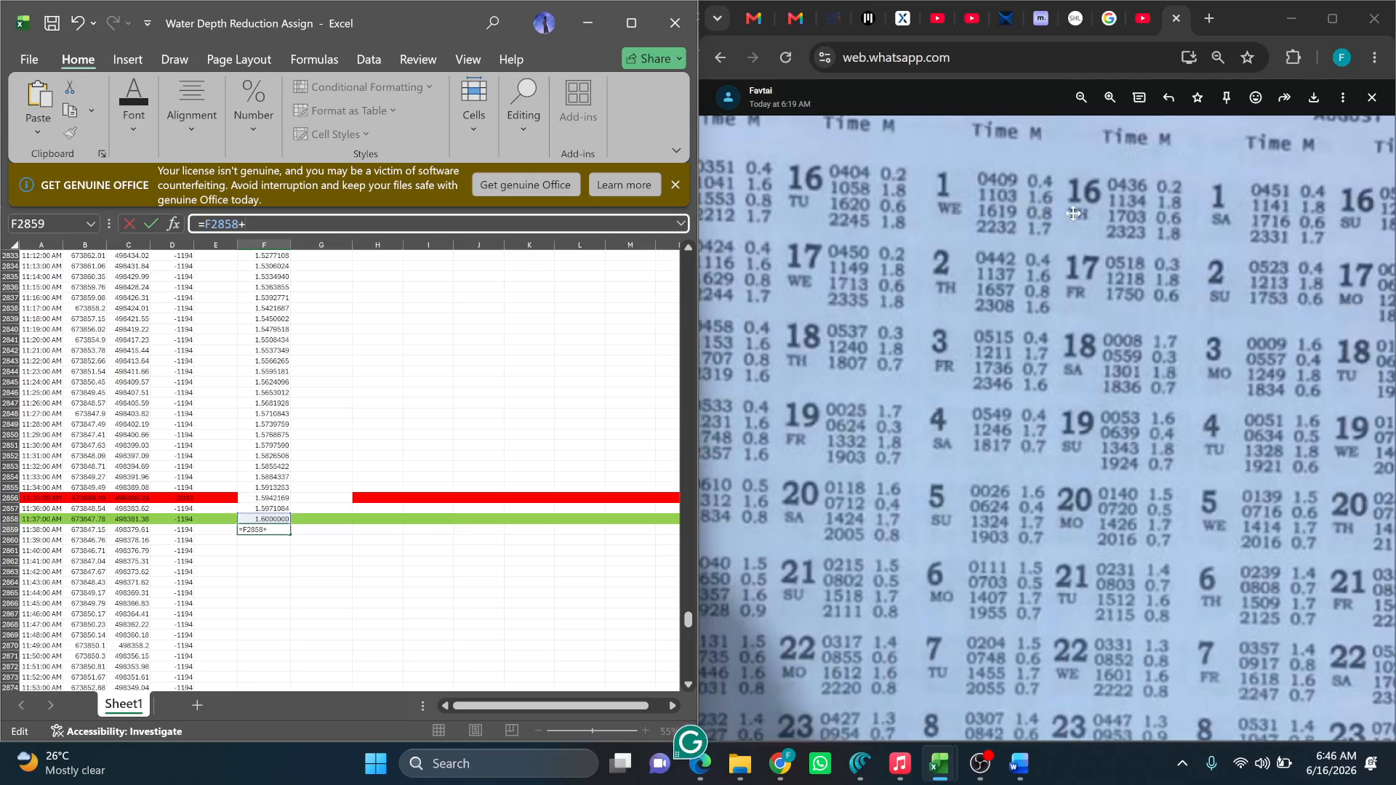
{"action": "scroll", "coordinate": [1053, 218], "scroll_direction": "up", "scroll_amount": 1}
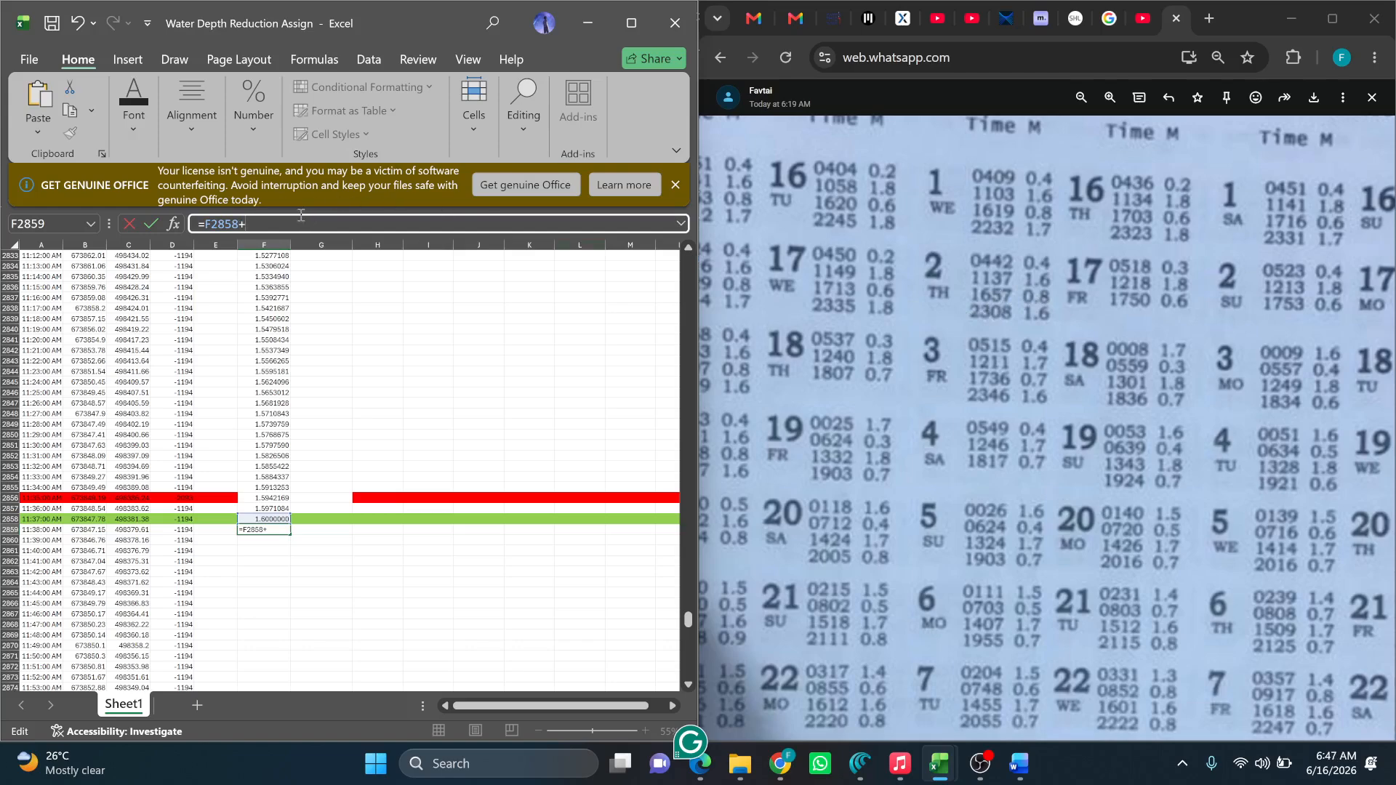
{"action": "type", "text": "(("}
Open Calculator and work out the minutes between the 1137 and 1657 tides as 4 × 60 + 57 + 23.
{"action": "key", "text": "XF86Calculator"}
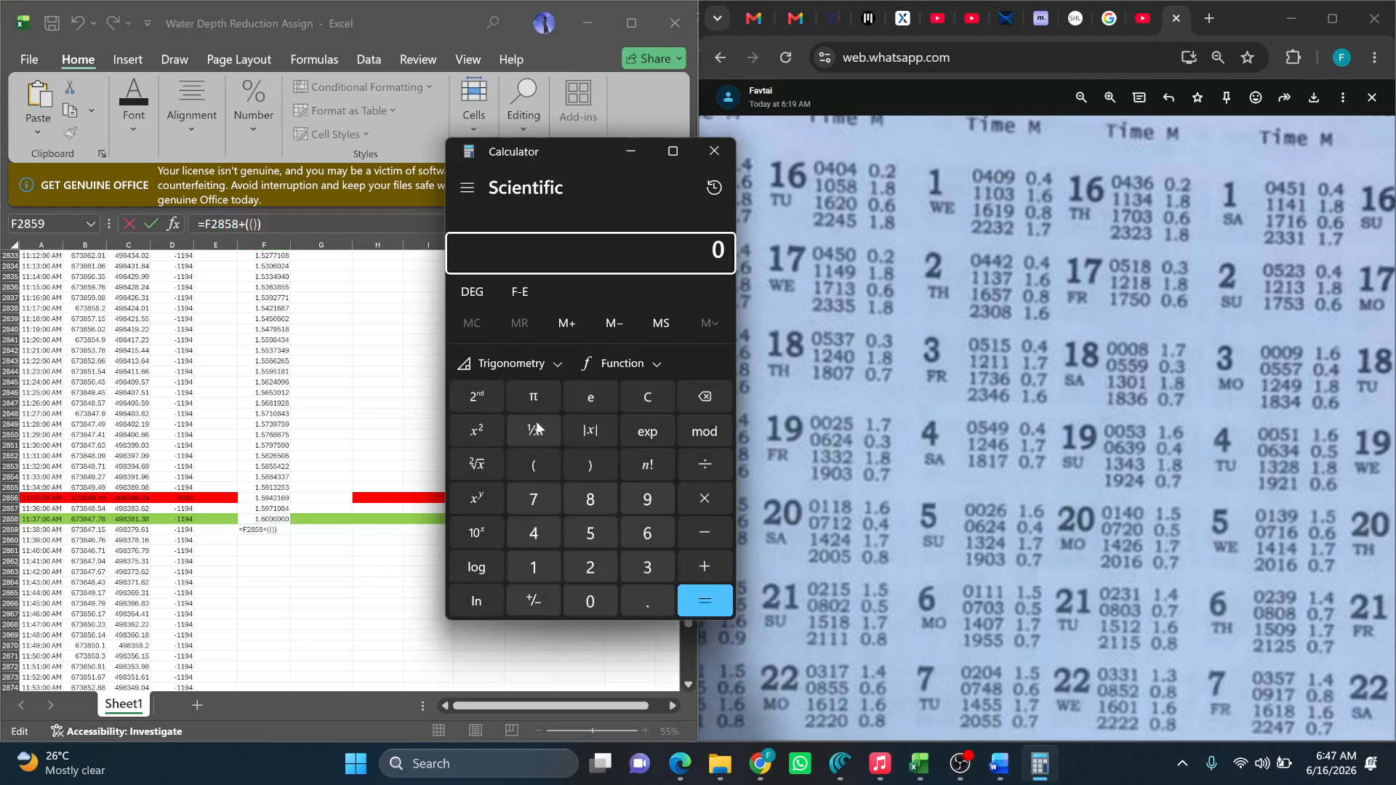
{"action": "type", "text": "4 × 60"}
{"action": "key", "text": "Return"}
{"action": "type", "text": "+57+"}
{"action": "type", "text": "23"}
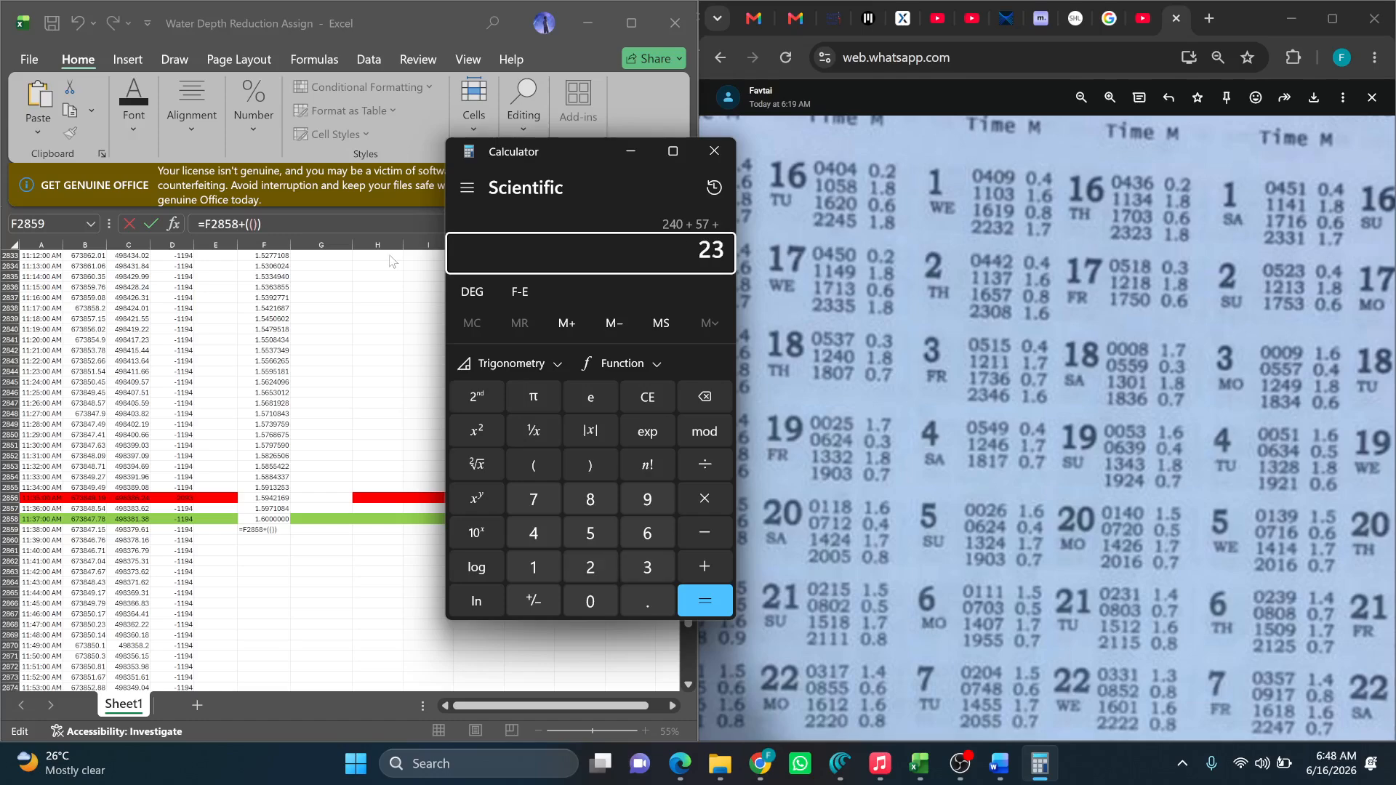
{"action": "key", "text": "Return"}
Complete the tide formula in F2859 as =F2858+((0.8-1.6)/320).
{"action": "left_click", "coordinate": [253, 224]}
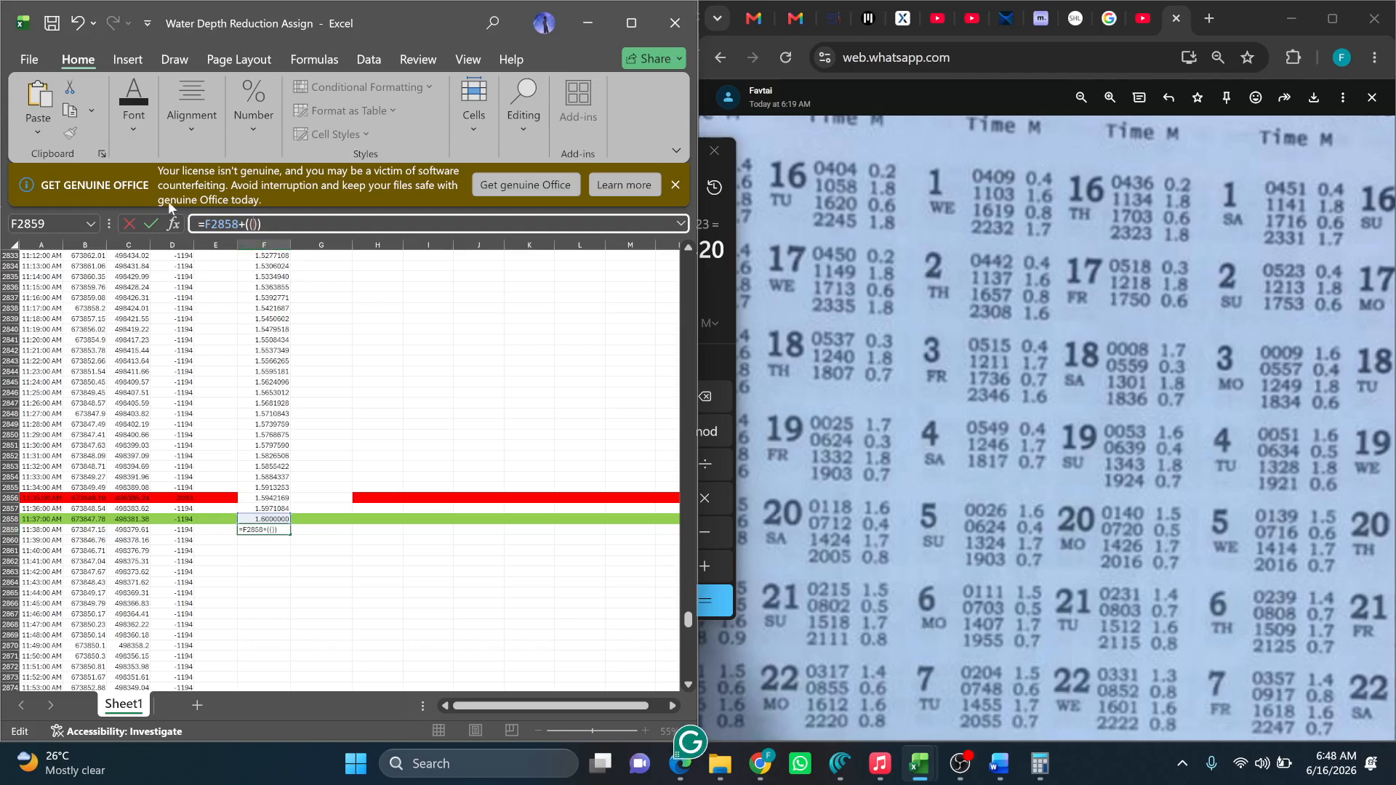
{"action": "type", "text": "0.8-1.6"}
{"action": "key", "text": "Right"}
{"action": "type", "text": "/"}
{"action": "left_click", "coordinate": [727, 304]}
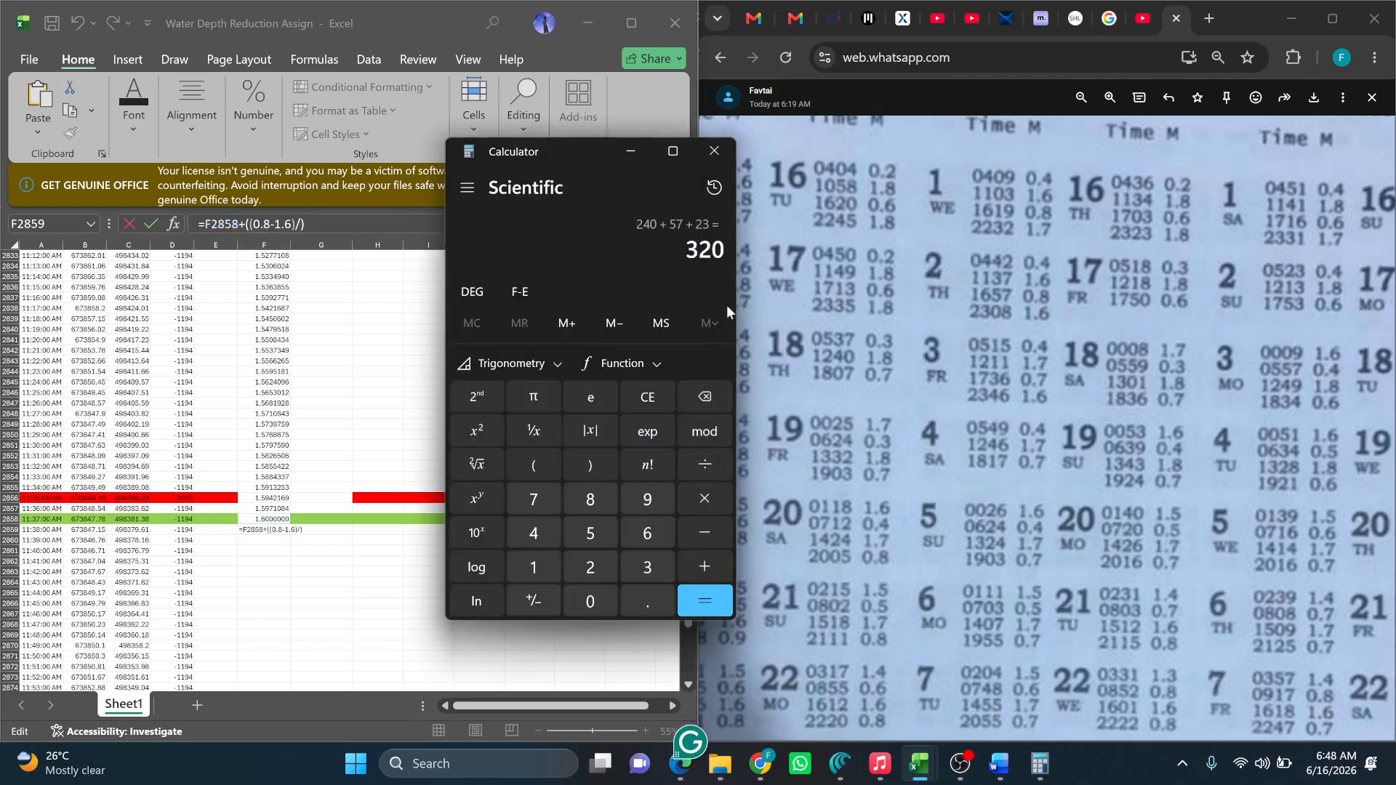
{"action": "left_click", "coordinate": [299, 224]}
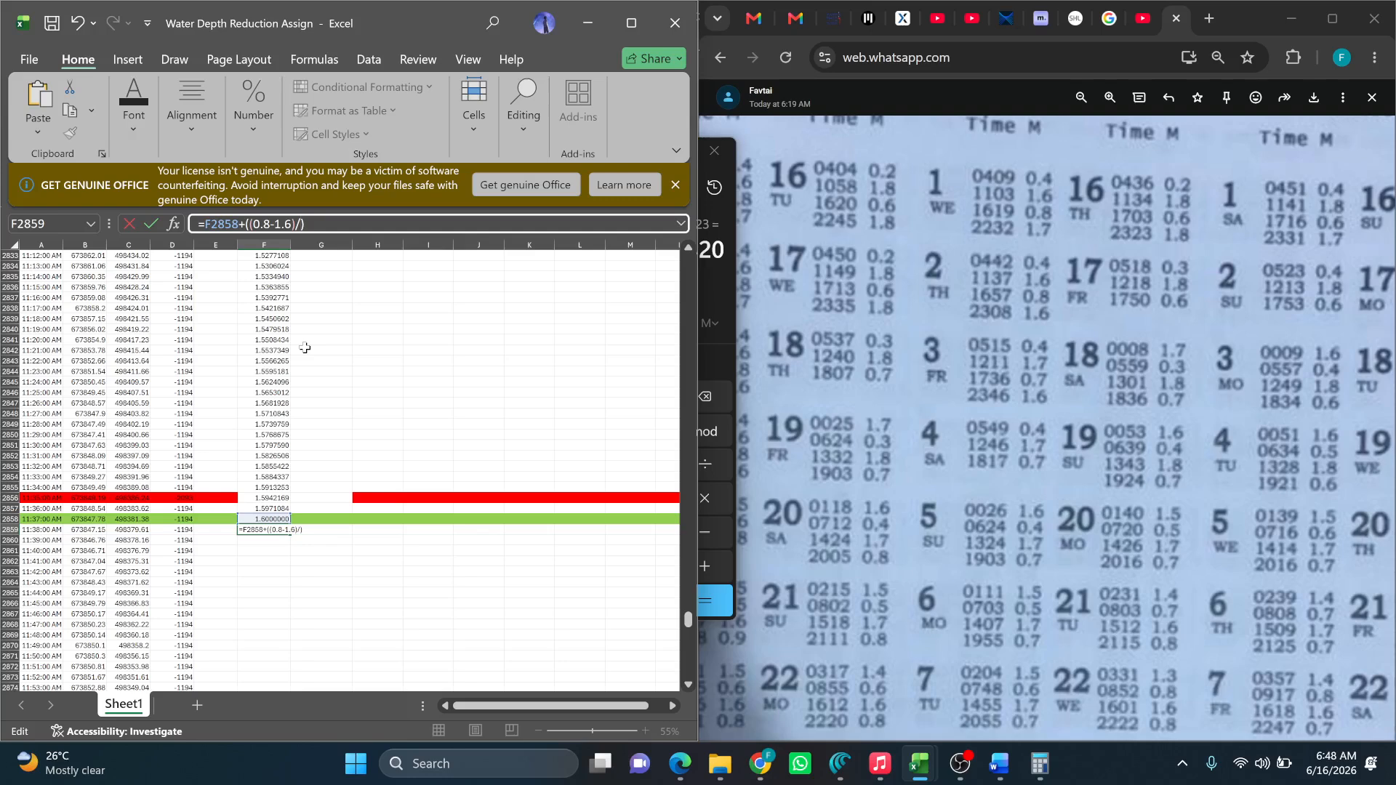
{"action": "type", "text": "20"}
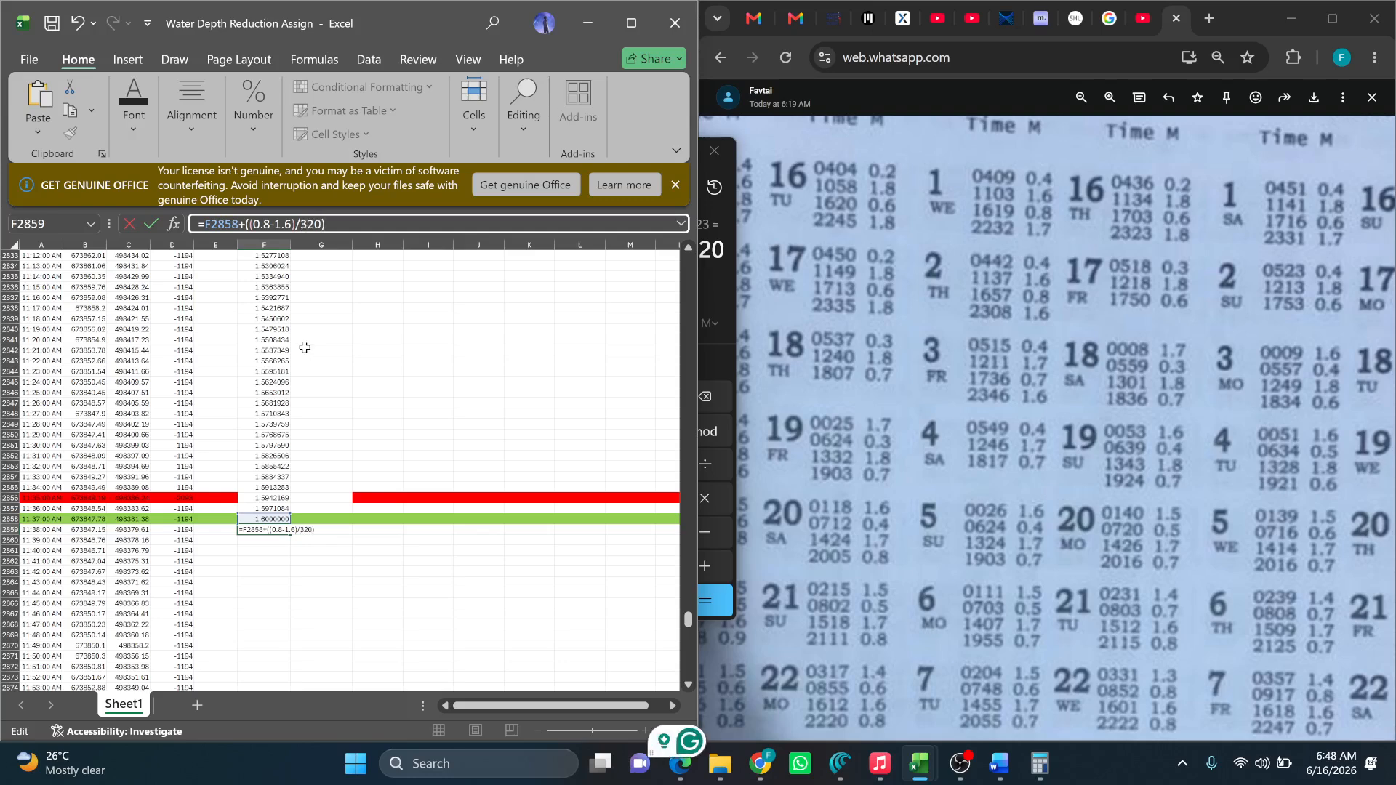
{"action": "key", "text": "Return"}
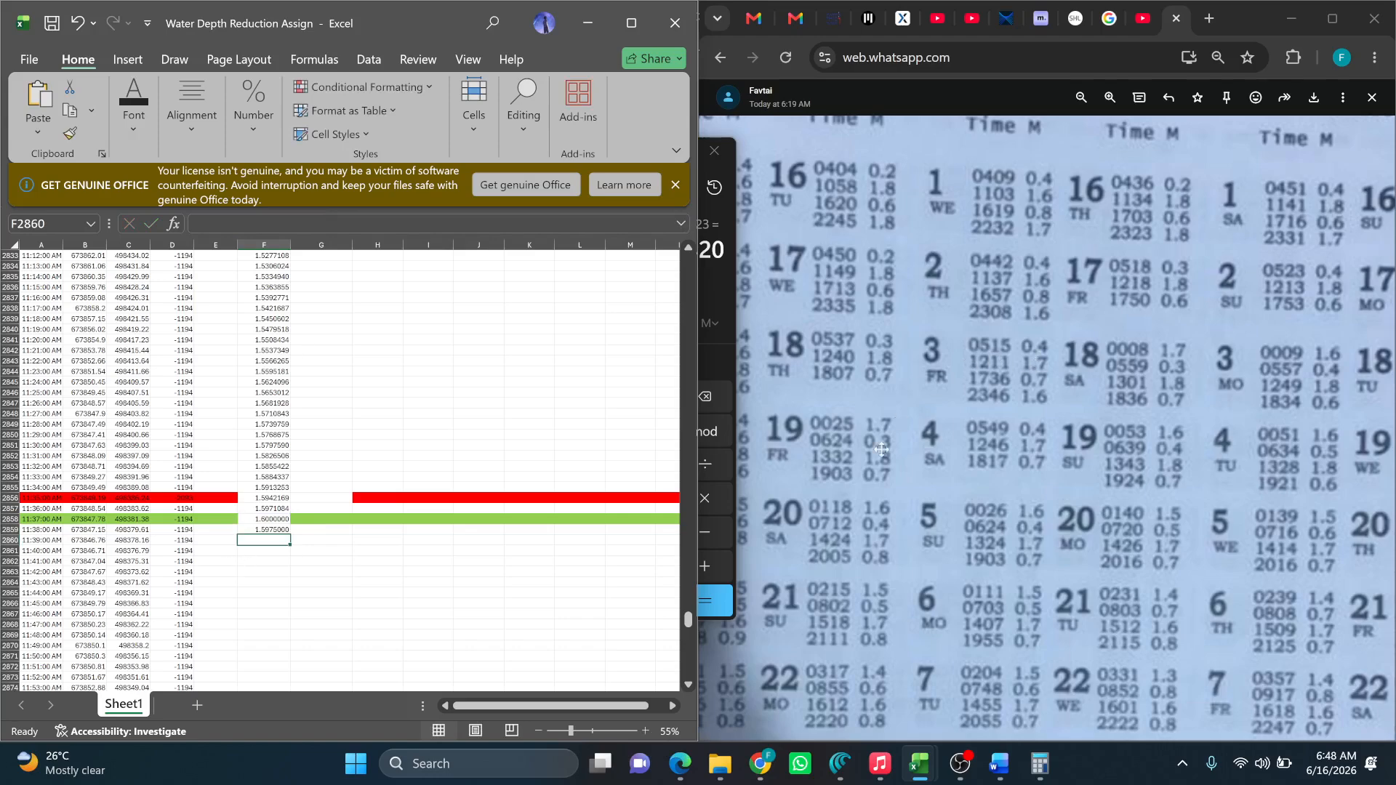
Fill the F2859 formula down column F to the last data row, 12:35 PM, and check the final values.
{"action": "left_click", "coordinate": [286, 522]}
{"action": "left_click", "coordinate": [284, 529]}
{"action": "left_click_drag", "start_coordinate": [290, 535], "coordinate": [311, 312]}
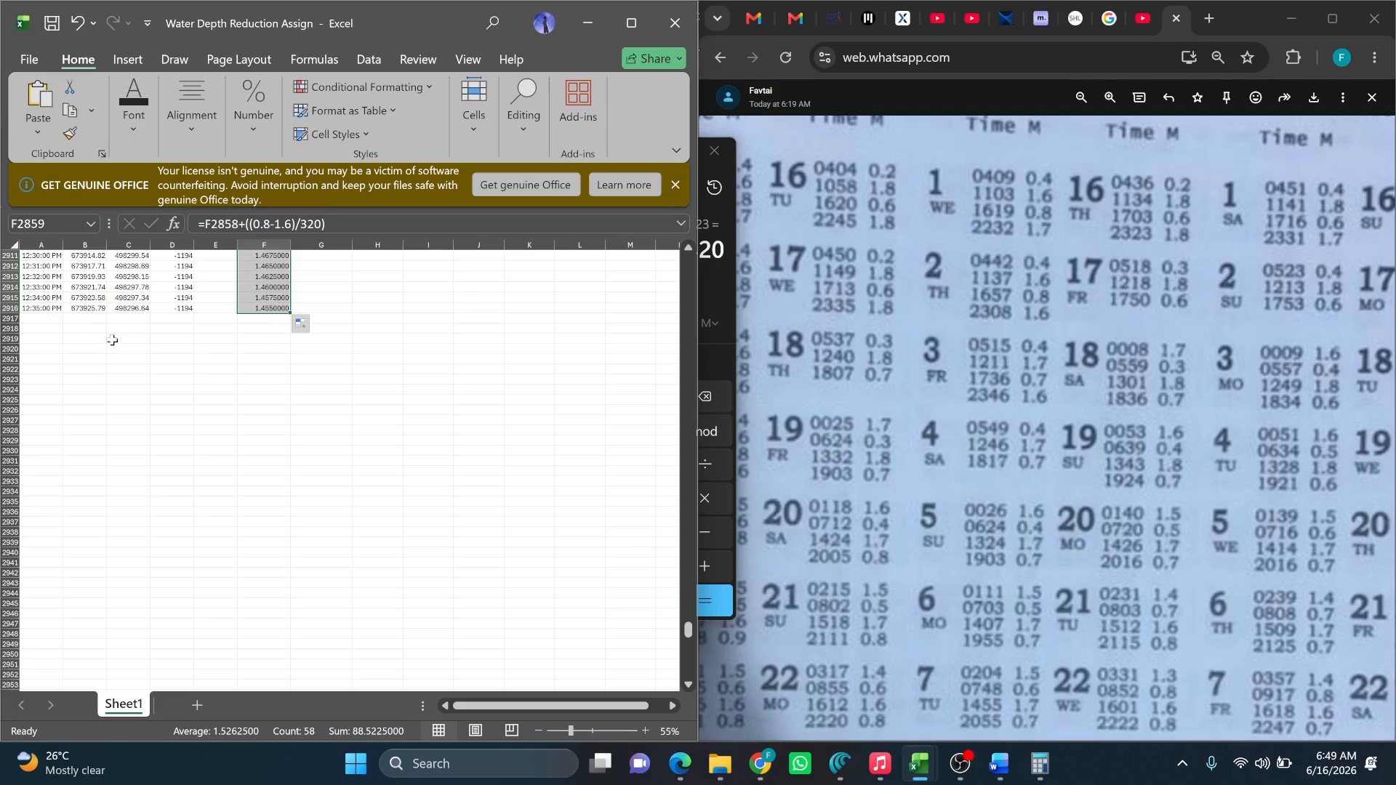
{"action": "scroll", "coordinate": [122, 354], "scroll_direction": "up", "scroll_amount": 1}
{"action": "scroll", "coordinate": [122, 355], "scroll_direction": "up", "scroll_amount": 4}
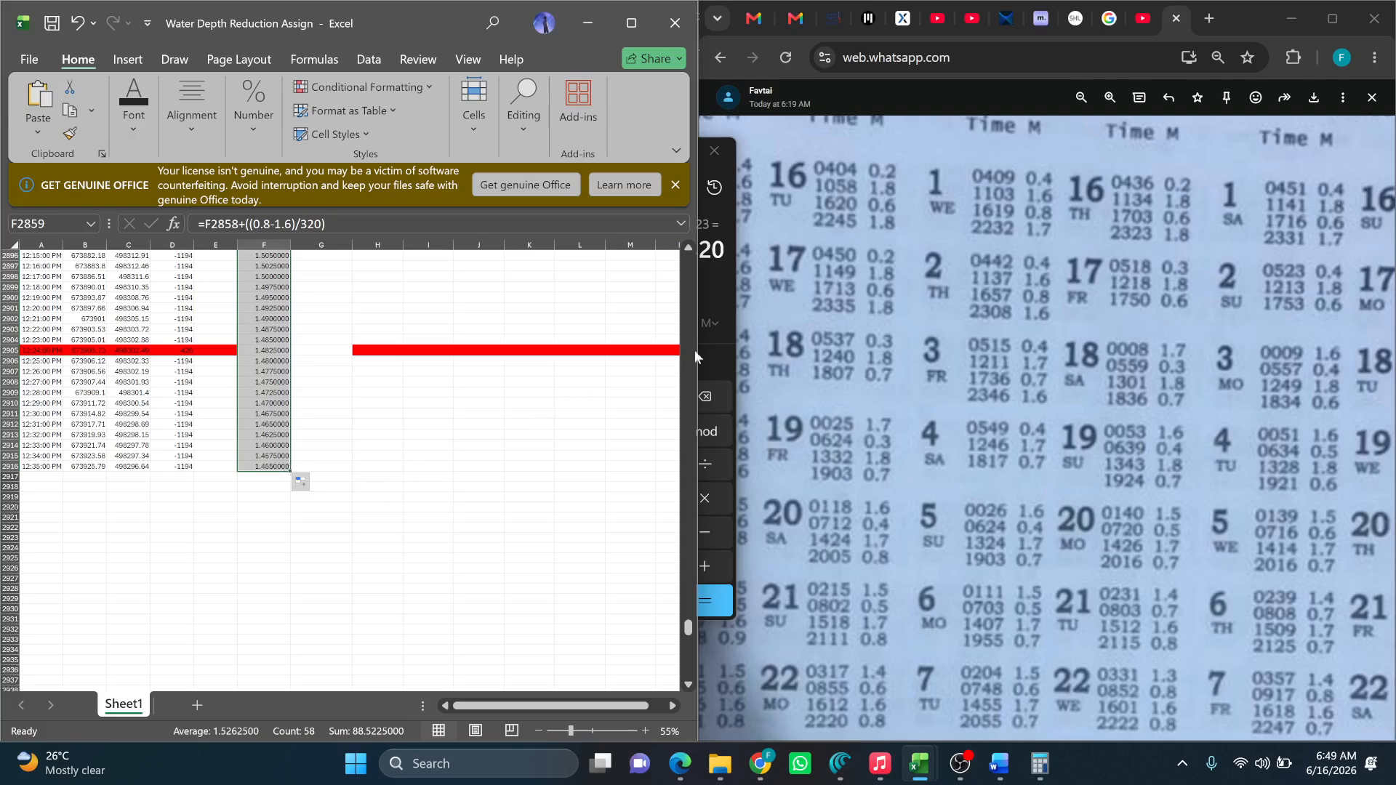
Try refilling the tide formula in column F past the last data row, undo that fill and recheck the final rows.
{"action": "left_click", "coordinate": [722, 302]}
{"action": "left_click", "coordinate": [267, 457]}
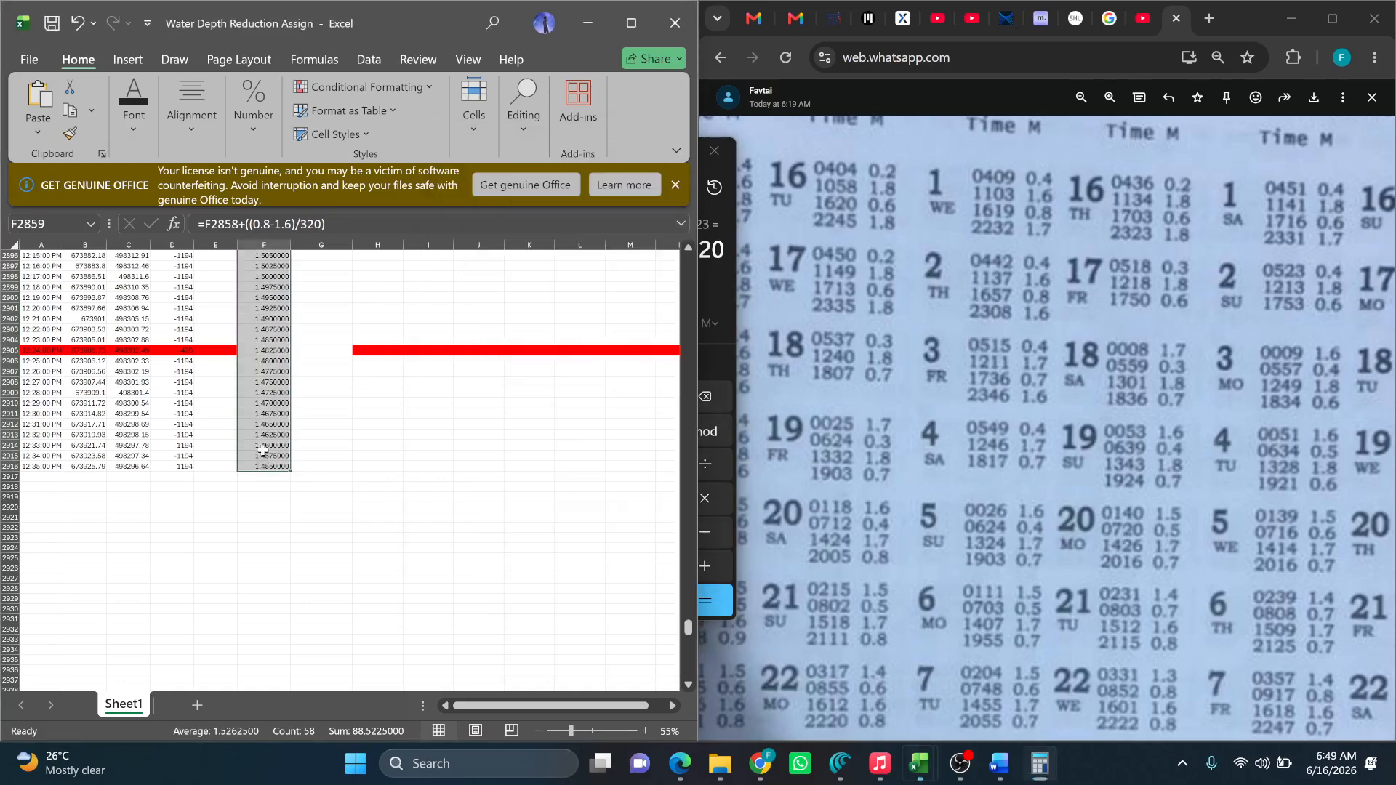
{"action": "scroll", "coordinate": [270, 455], "scroll_direction": "up", "scroll_amount": 3}
{"action": "left_click_drag", "start_coordinate": [289, 565], "coordinate": [287, 626]}
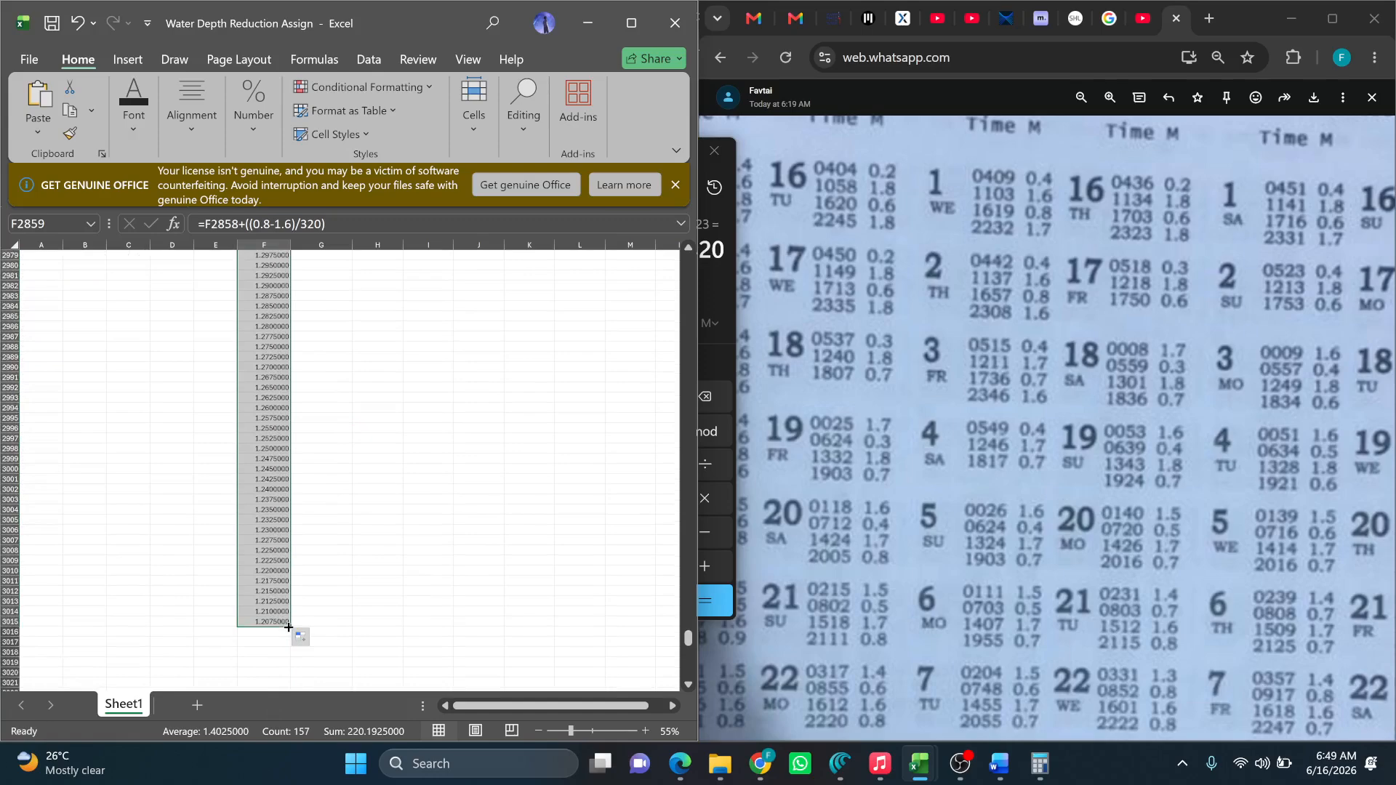
{"action": "left_click", "coordinate": [286, 621]}
{"action": "key", "text": "ctrl+z"}
{"action": "scroll", "coordinate": [320, 549], "scroll_direction": "down", "scroll_amount": 4}
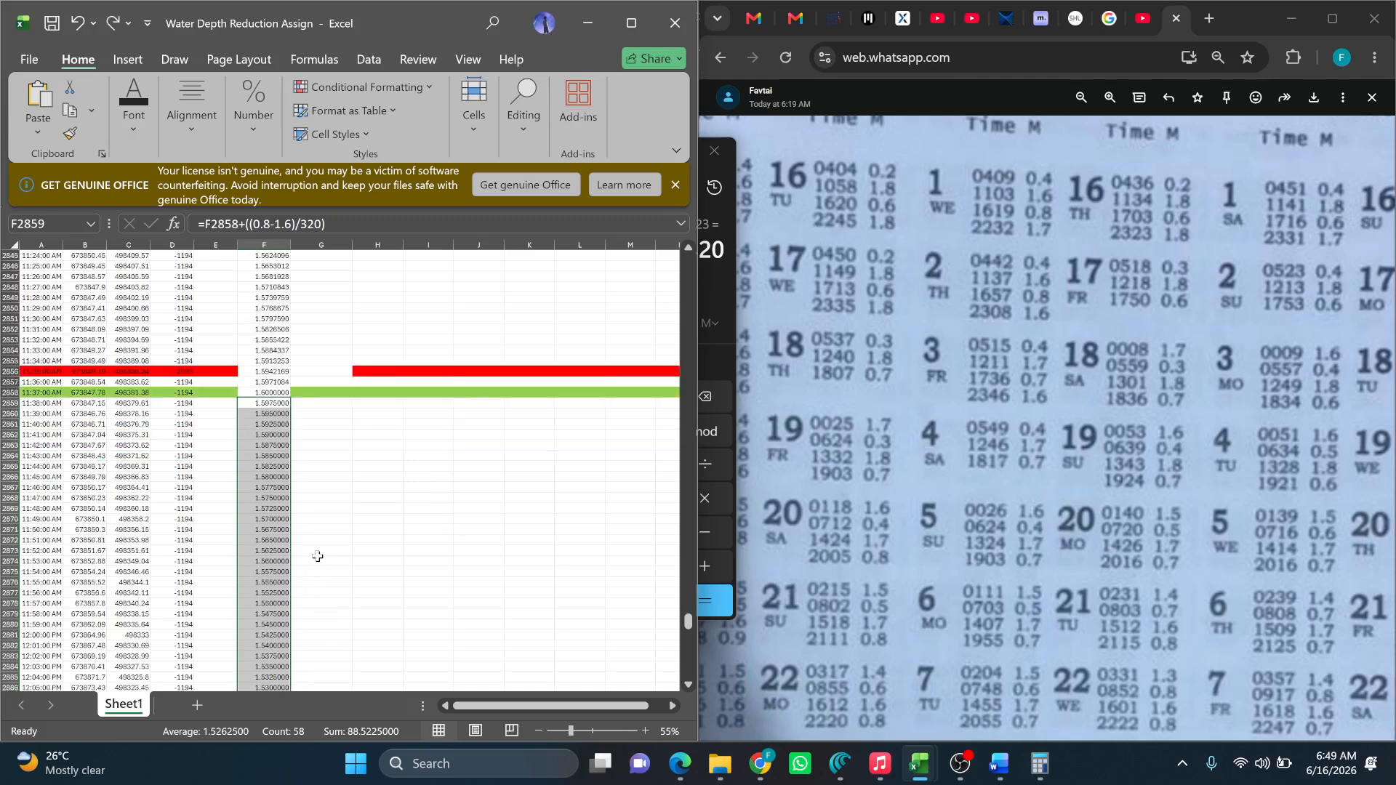
{"action": "scroll", "coordinate": [333, 544], "scroll_direction": "down", "scroll_amount": 11}
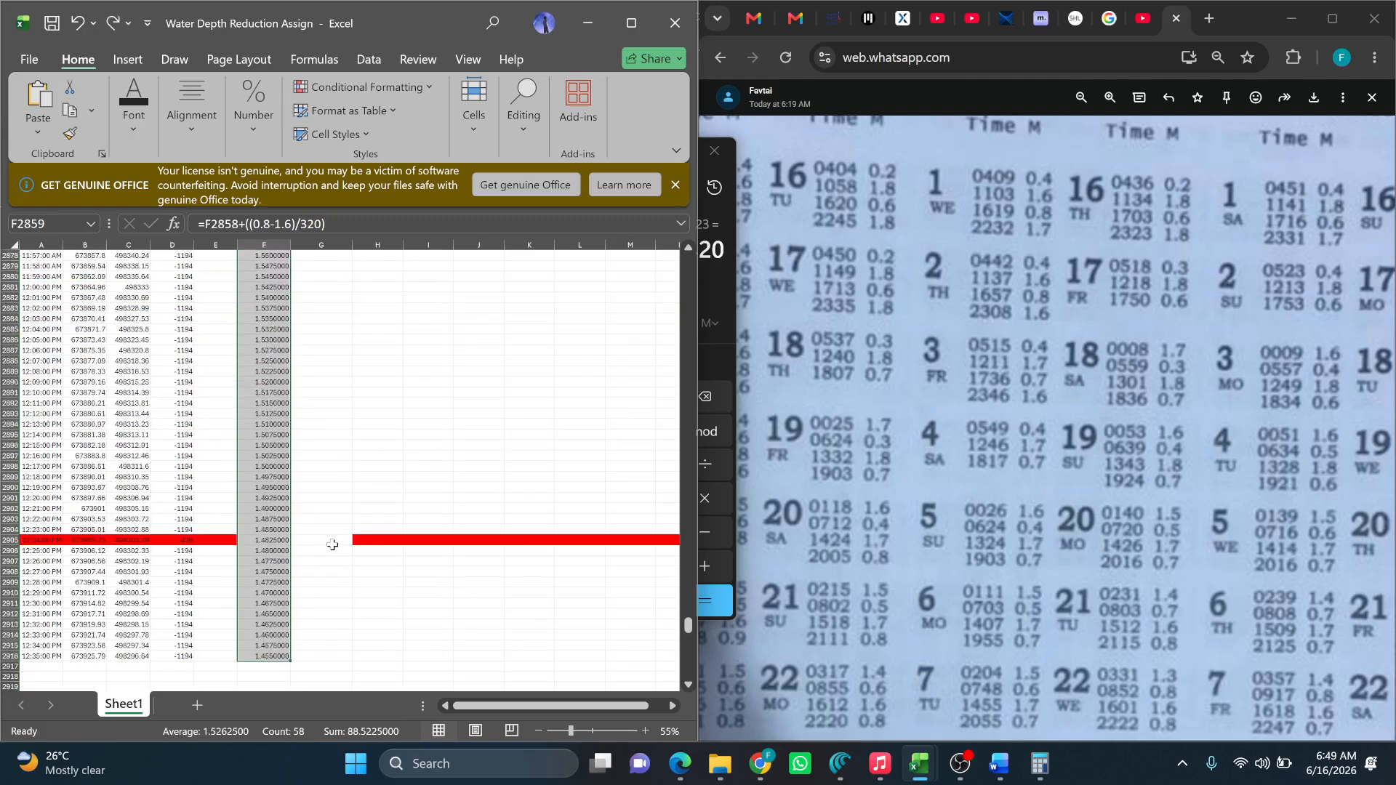
{"action": "left_click", "coordinate": [327, 549]}
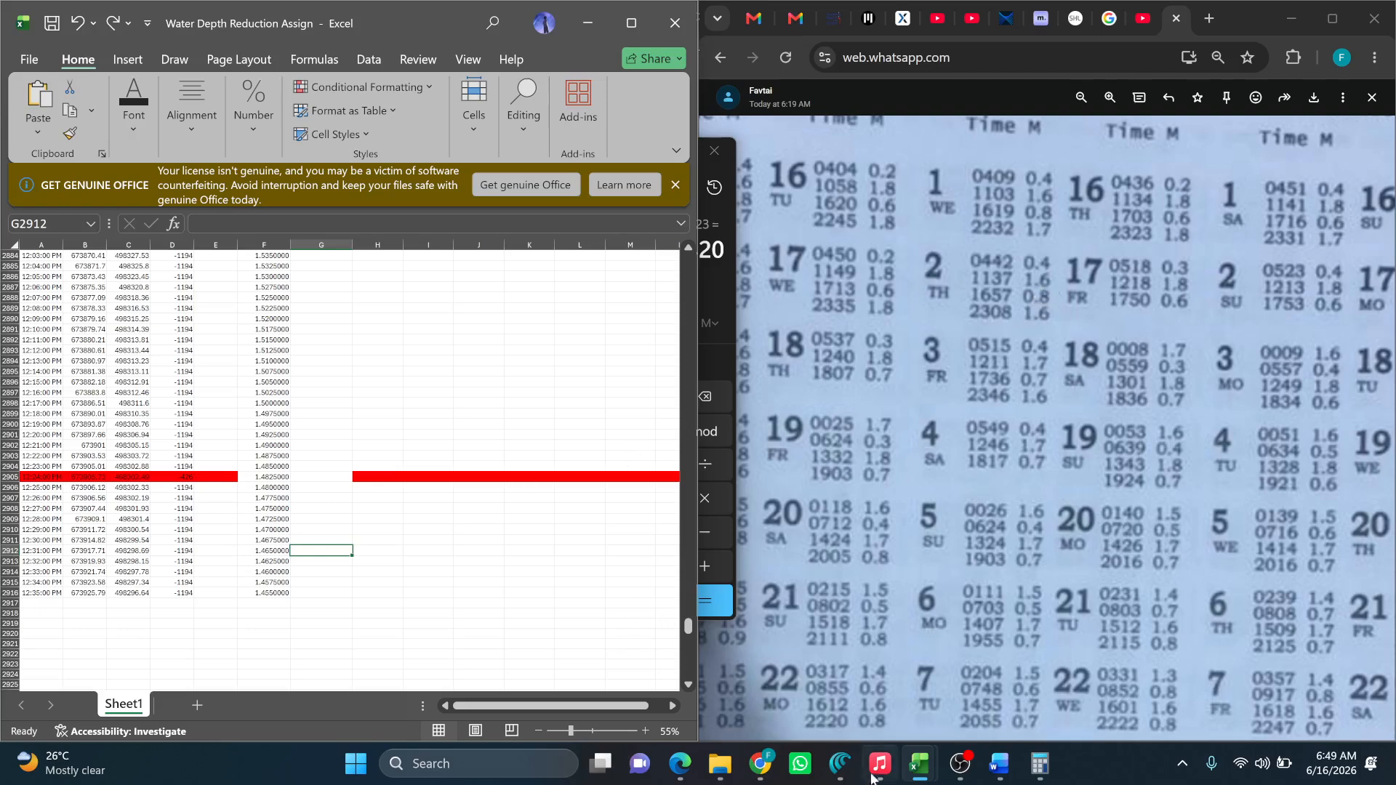
Return to the start of the data and enter =D2+F2 in the first Reduced Sounding cell, G2.
{"action": "scroll", "coordinate": [203, 493], "scroll_direction": "up", "scroll_amount": 6}
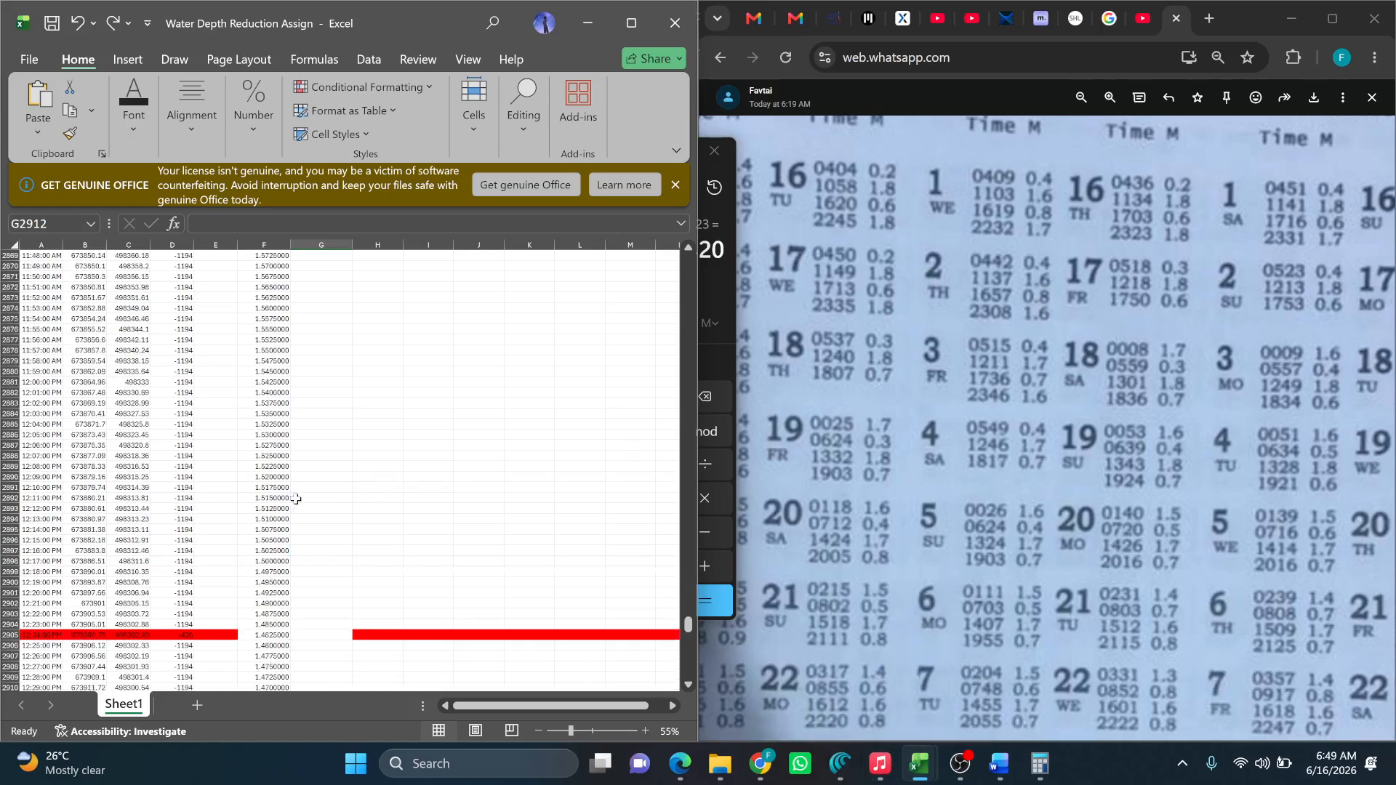
{"action": "scroll", "coordinate": [456, 496], "scroll_direction": "up", "scroll_amount": 2}
{"action": "left_click_drag", "start_coordinate": [690, 623], "coordinate": [680, 226]}
{"action": "left_click", "coordinate": [306, 266]}
{"action": "type", "text": "="}
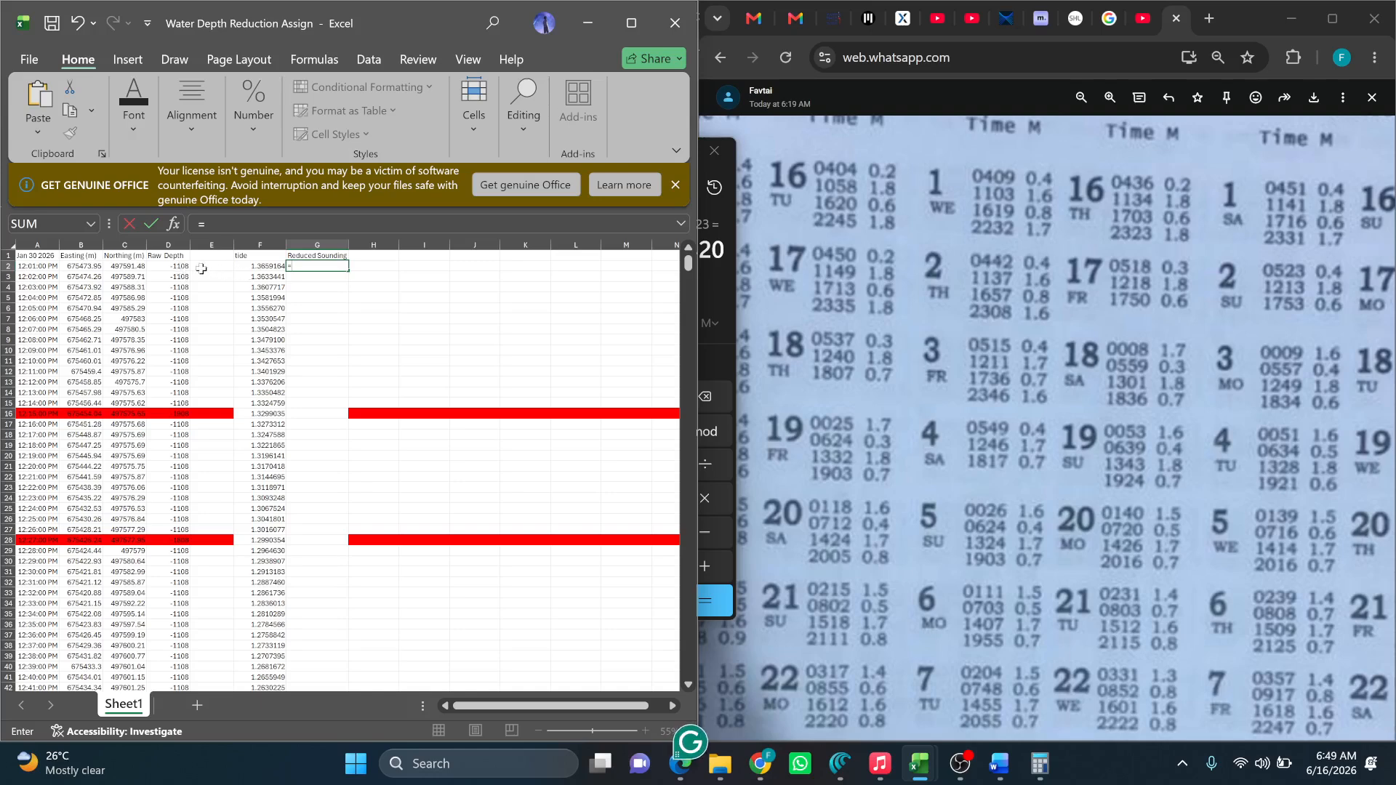
{"action": "left_click", "coordinate": [183, 265]}
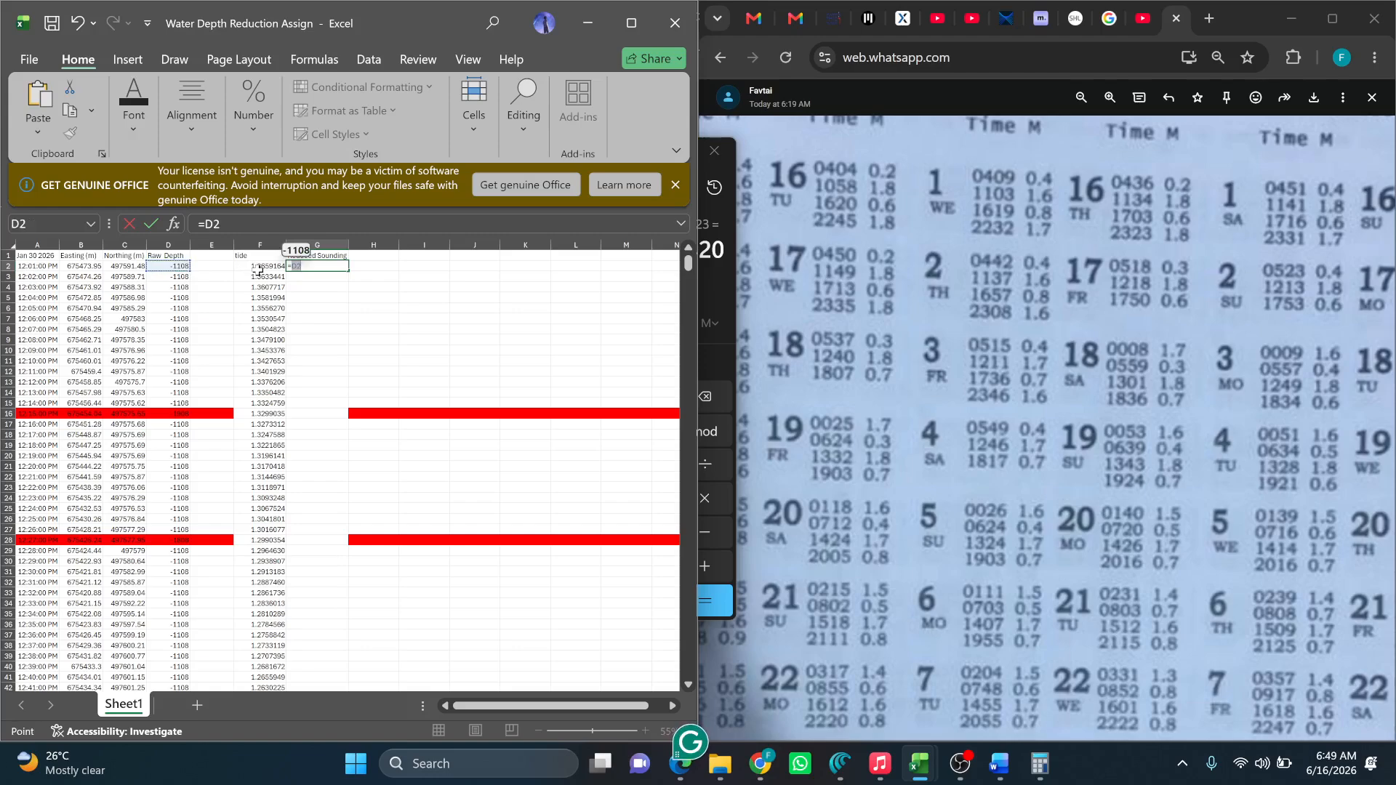
{"action": "type", "text": "+"}
{"action": "left_click", "coordinate": [260, 268]}
{"action": "key", "text": "Return"}
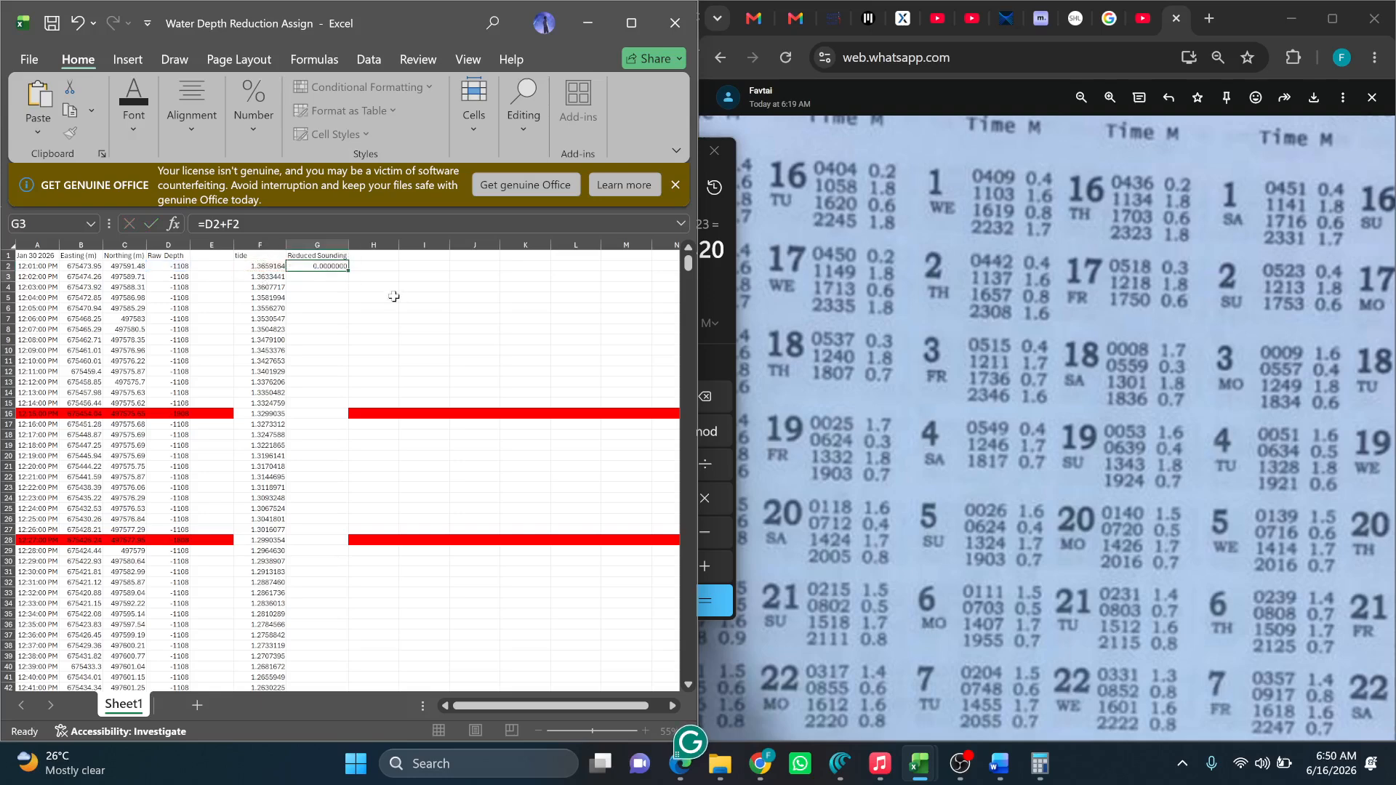
Fill the G2 formula down the whole Reduced Sounding column and check the results down to the morning rows near the end.
{"action": "left_click", "coordinate": [317, 265]}
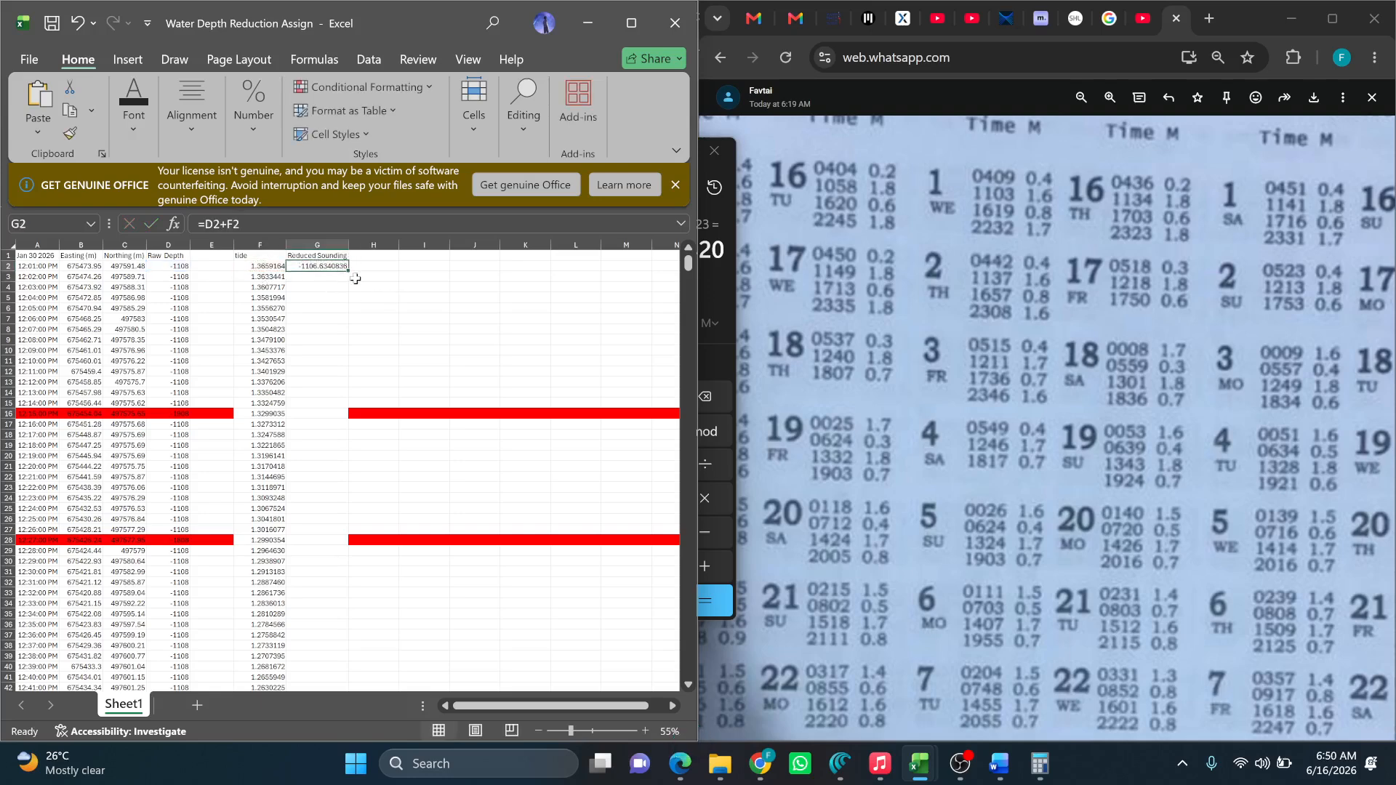
{"action": "double_click", "coordinate": [349, 273]}
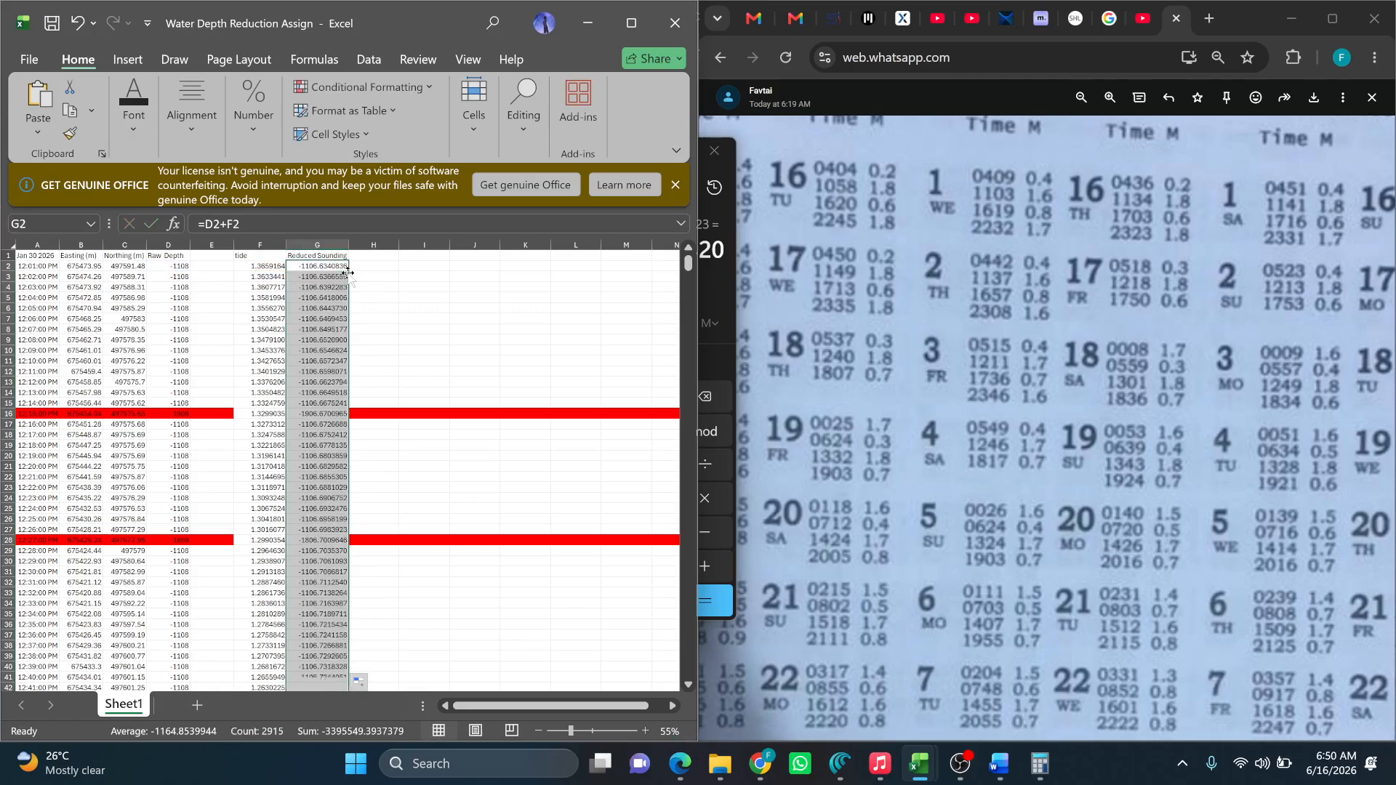
{"action": "scroll", "coordinate": [376, 435], "scroll_direction": "down", "scroll_amount": 5}
{"action": "scroll", "coordinate": [377, 435], "scroll_direction": "down", "scroll_amount": 20}
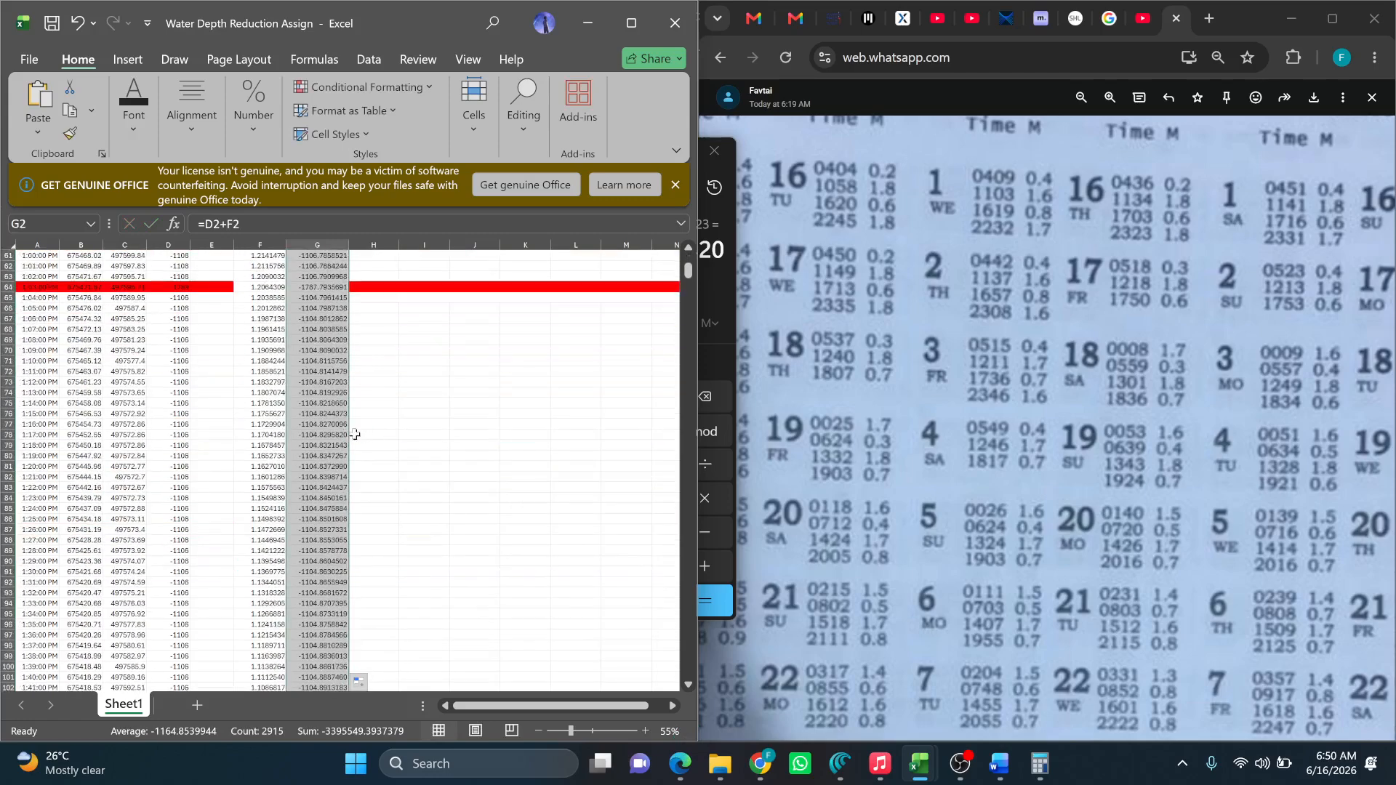
{"action": "scroll", "coordinate": [357, 461], "scroll_direction": "down", "scroll_amount": 20}
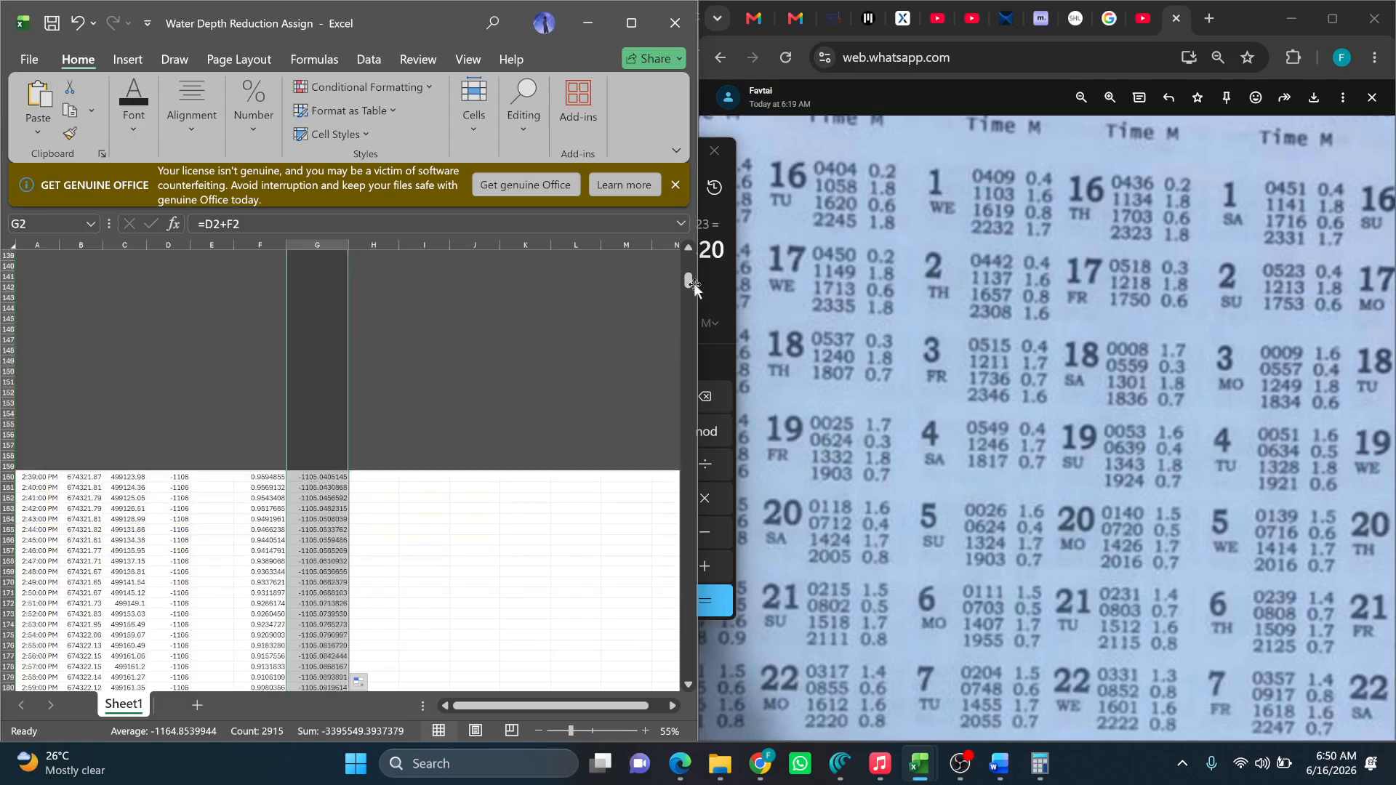
{"action": "left_click_drag", "start_coordinate": [691, 288], "coordinate": [640, 600]}
{"action": "left_click", "coordinate": [441, 474]}
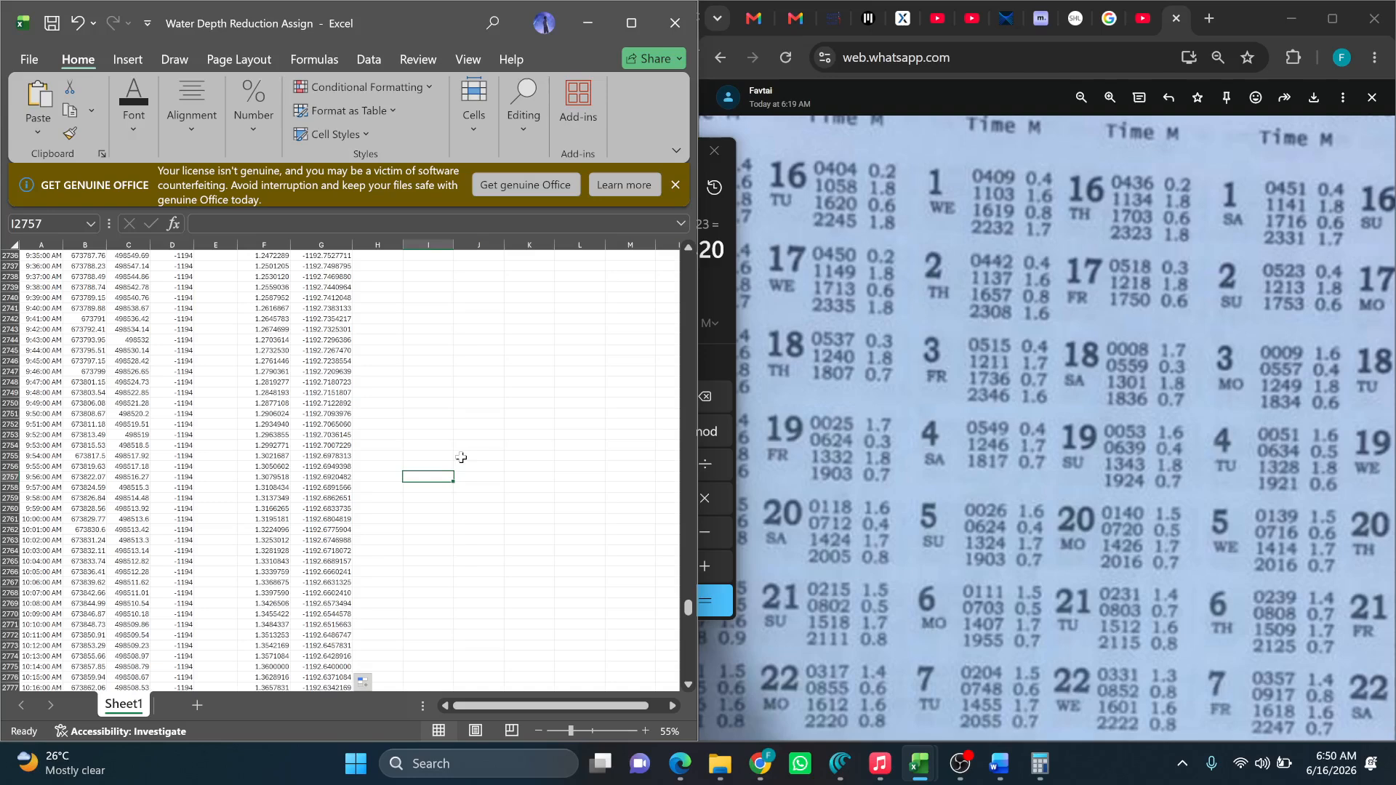
{"action": "left_click", "coordinate": [821, 469]}
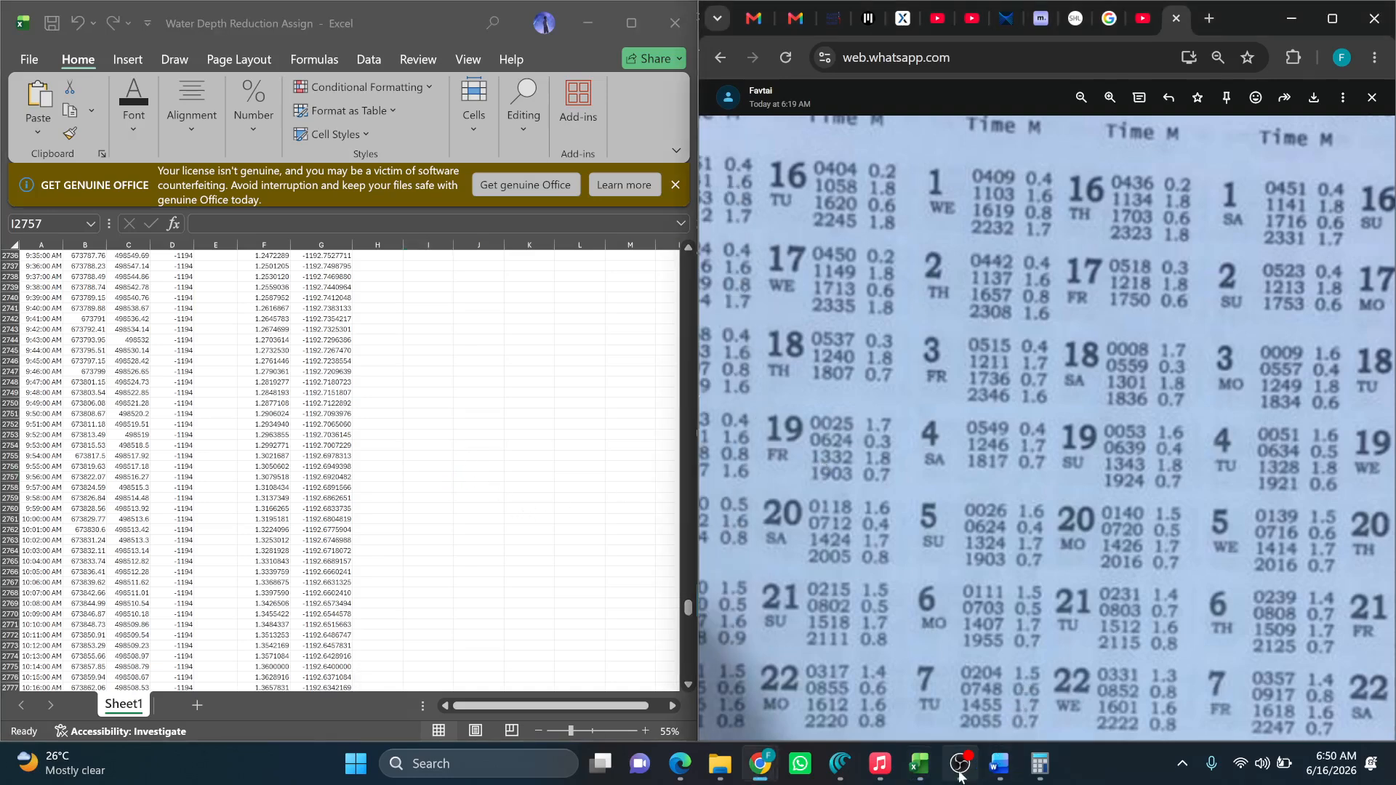